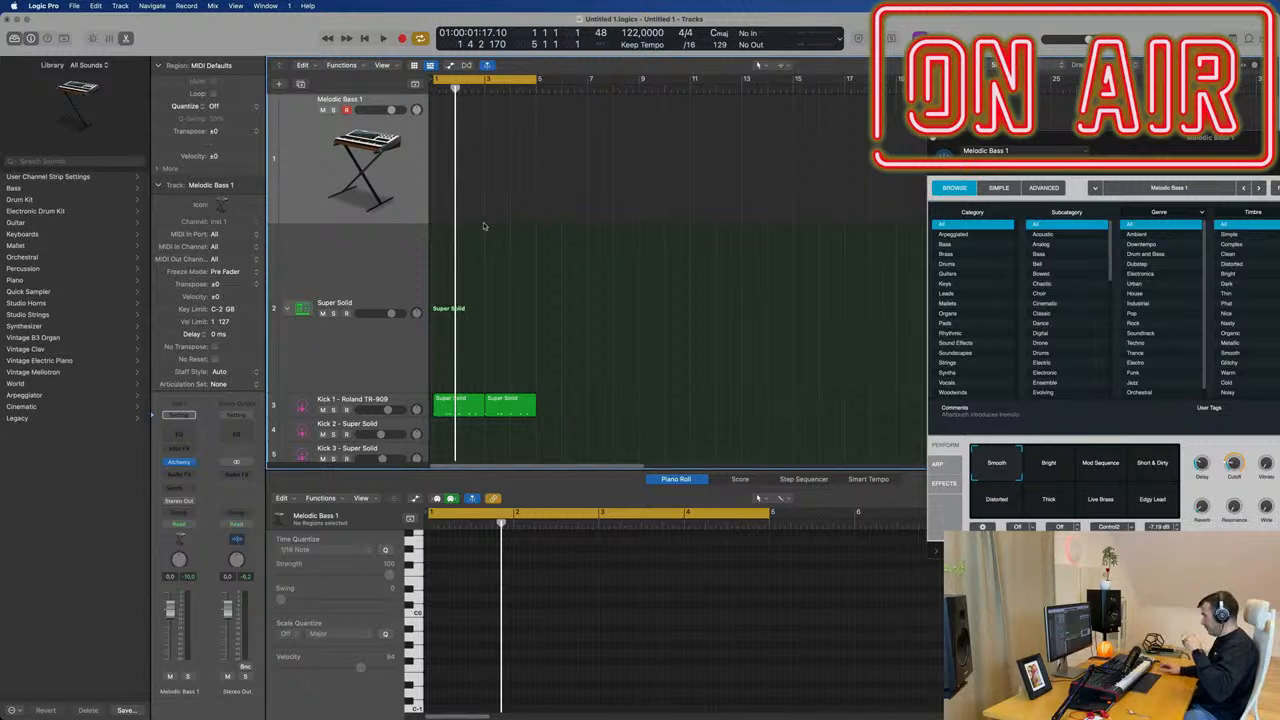
Play the drum loop and examine the notes of the four Super Solid kick and snare regions.
key(space)
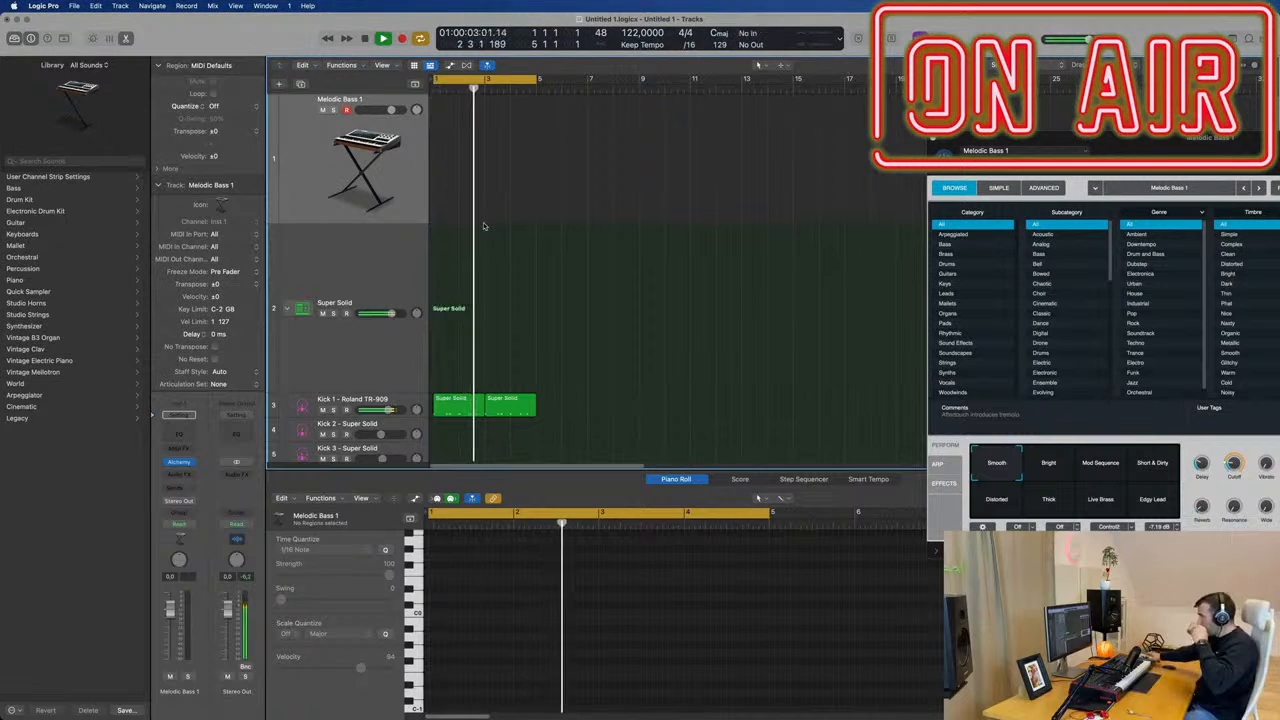
scroll(600, 290, down, 5)
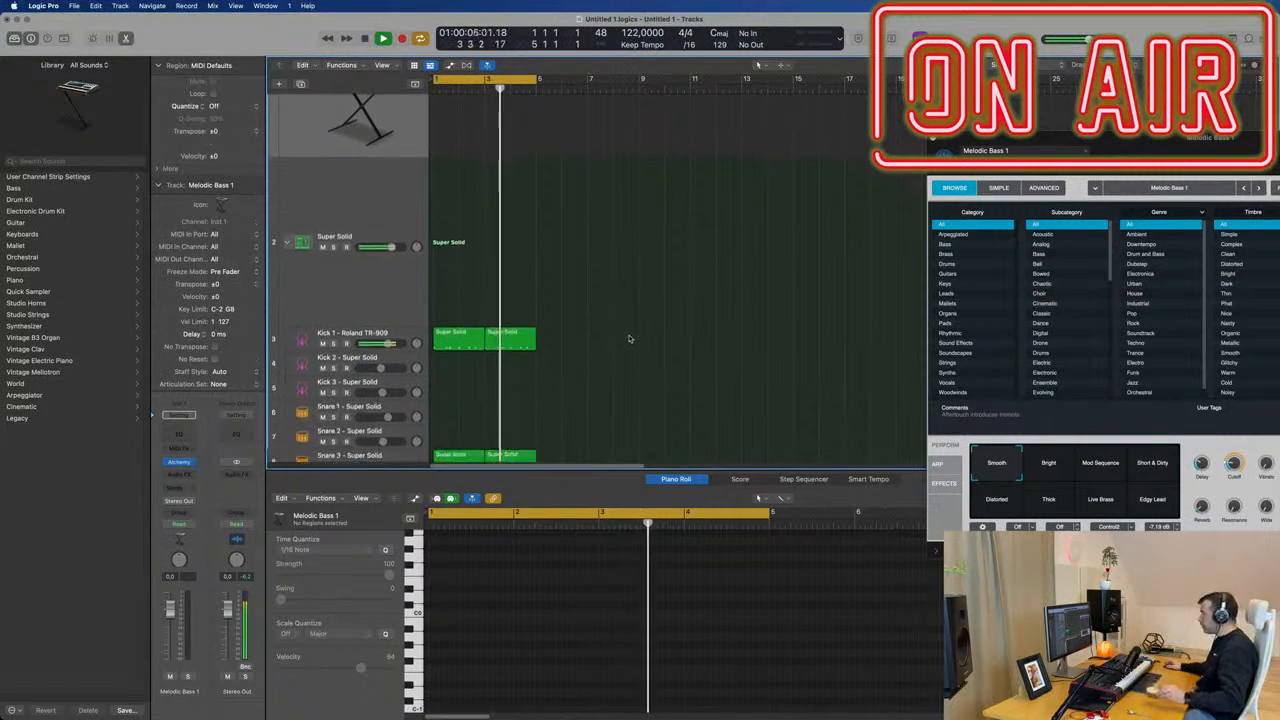
drag(580, 252, 432, 398)
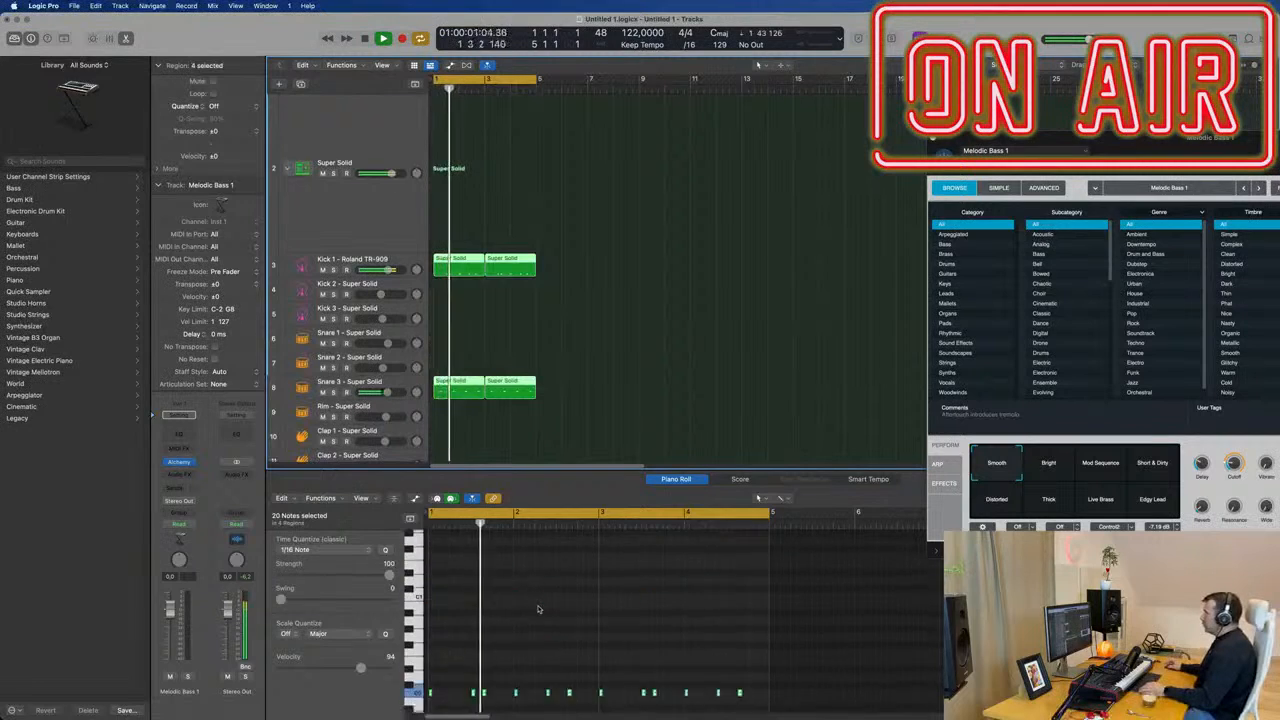
scroll(540, 604, down, 2)
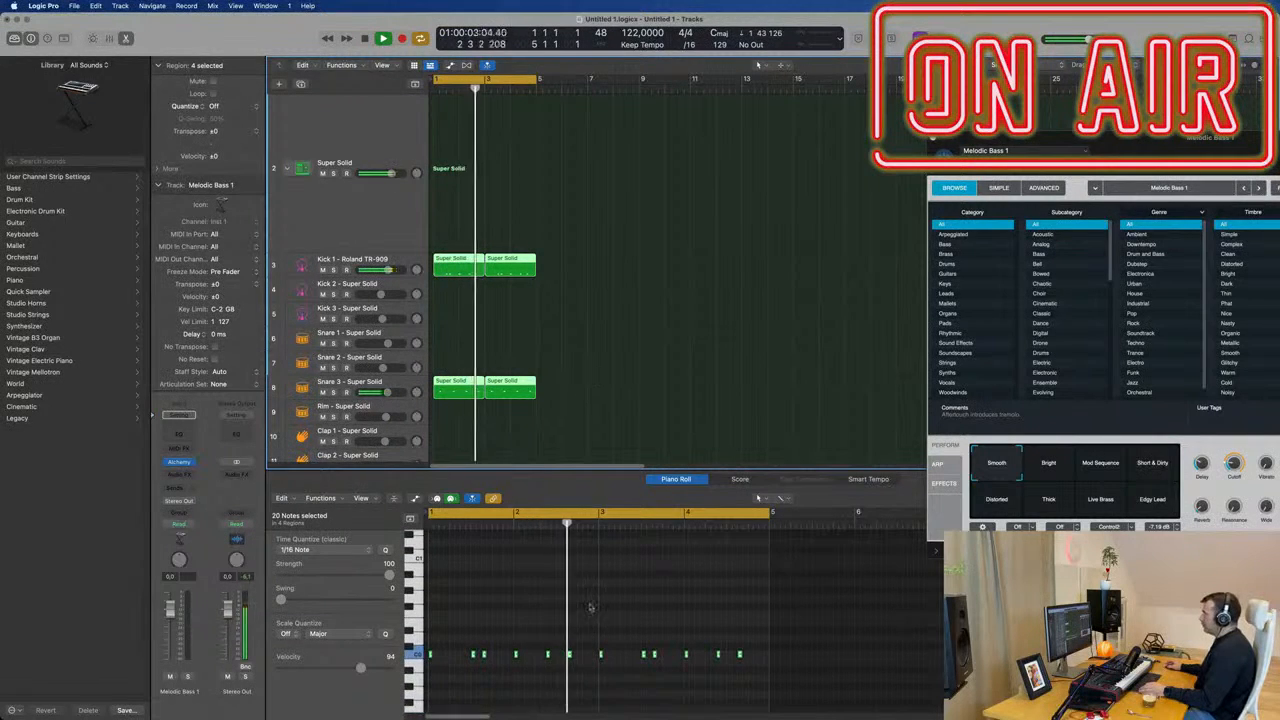
scroll(590, 607, up, 3)
scroll(591, 609, down, 3)
scroll(592, 598, down, 4)
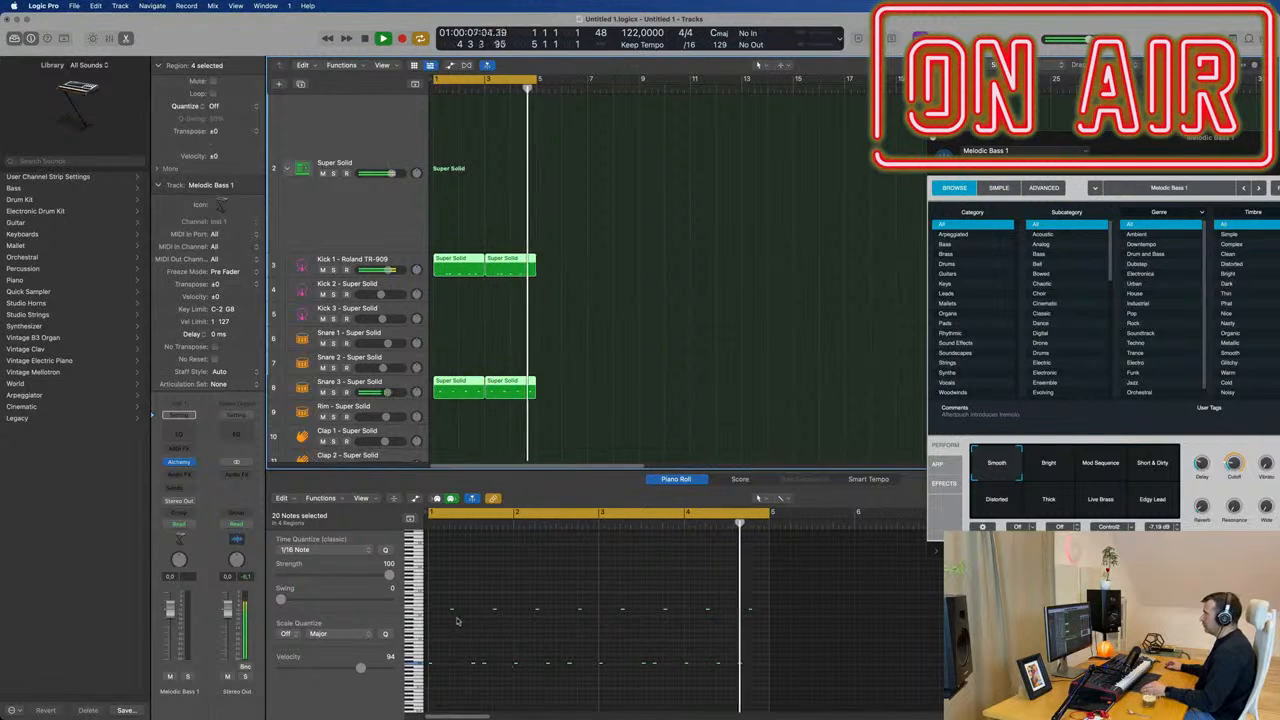
scroll(623, 336, up, 3)
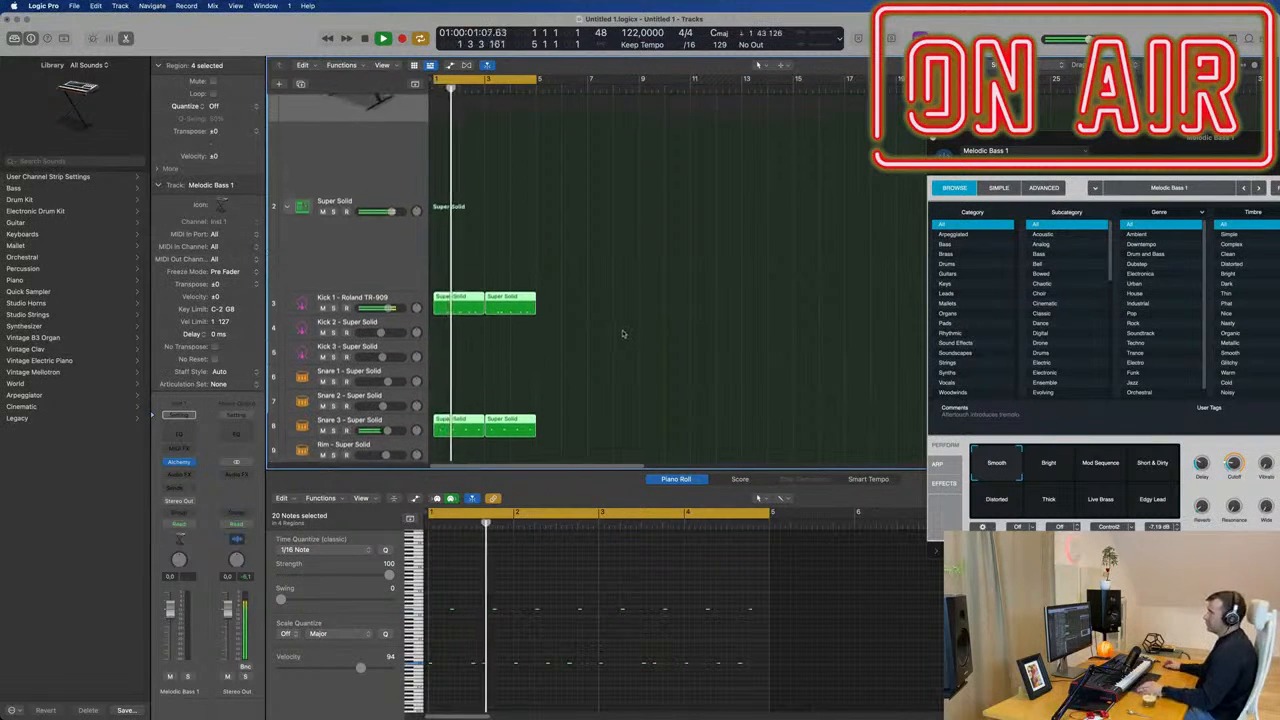
scroll(628, 337, up, 2)
scroll(627, 337, up, 3)
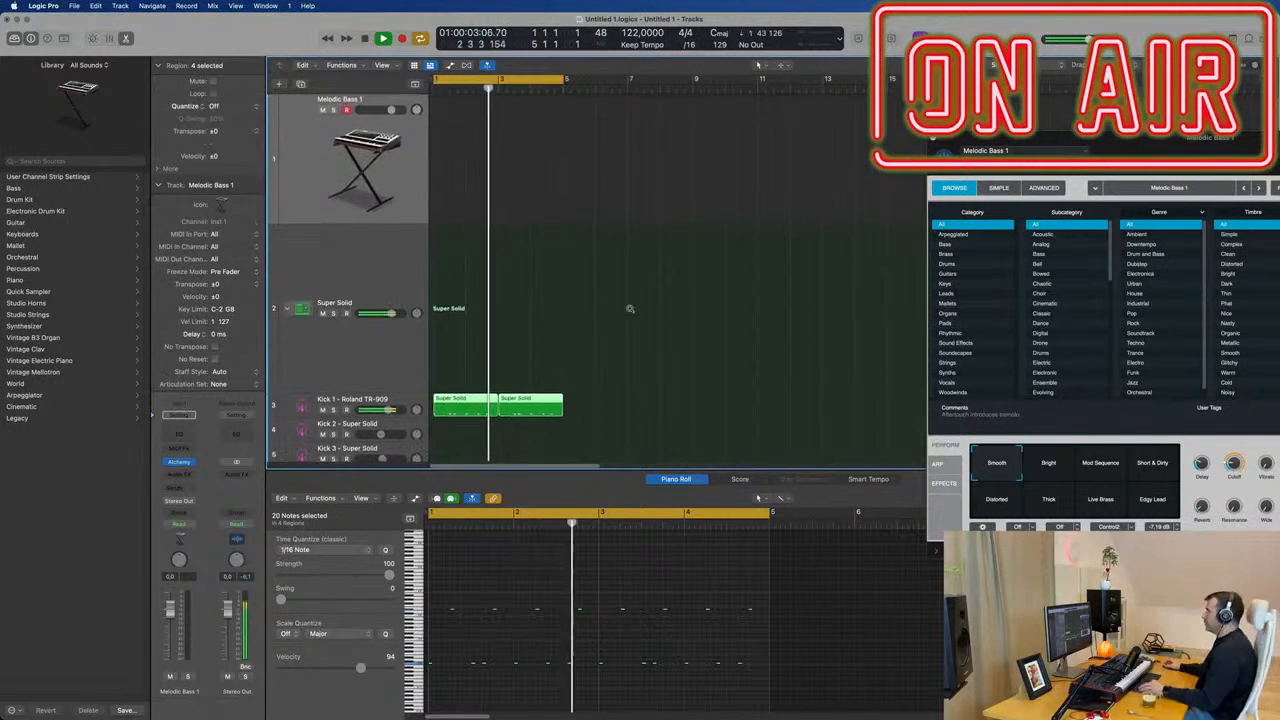
Record a bass line on the Melodic Bass 1 track and move the recorded region to start at bar 1.
click(331, 177)
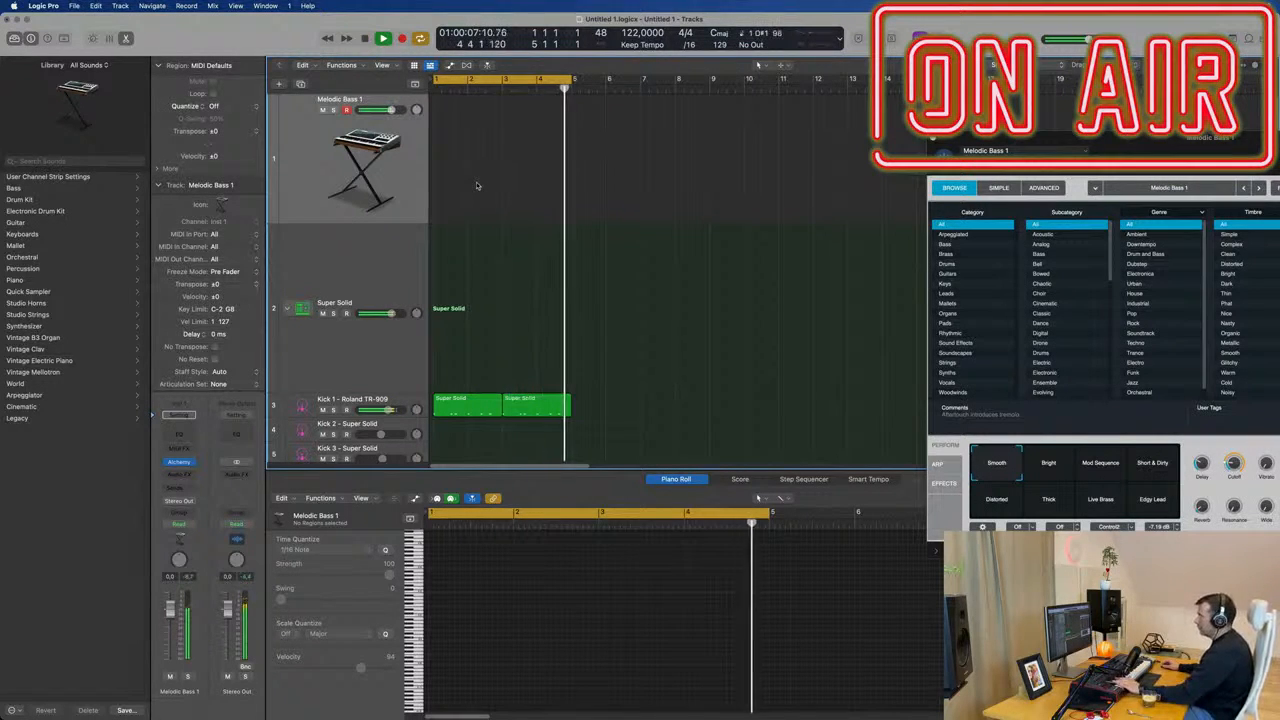
key(r)
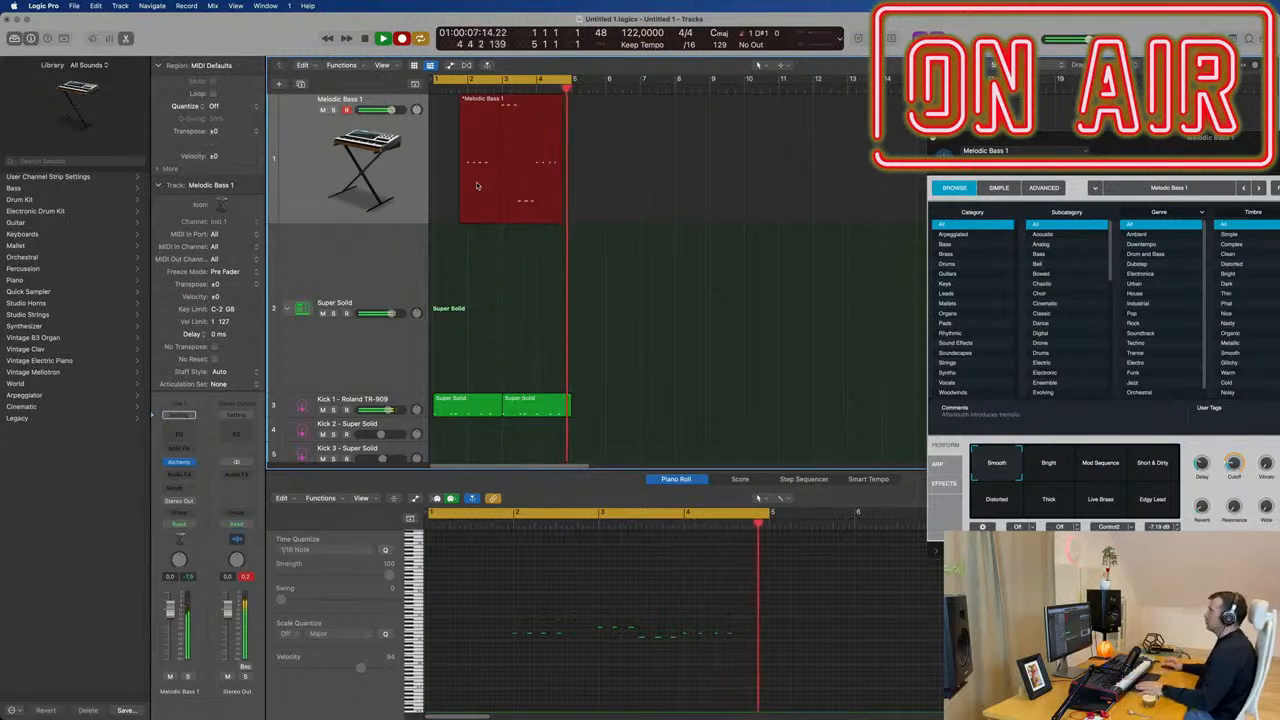
key(r)
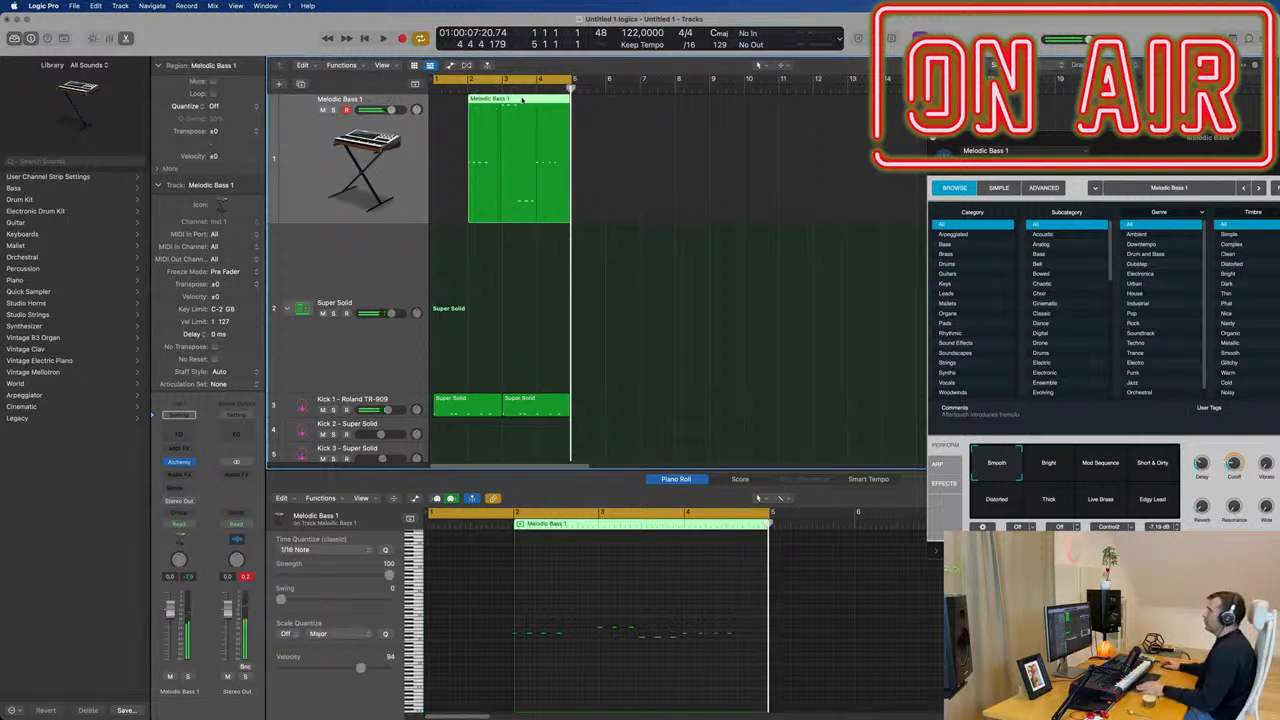
drag(521, 98, 486, 101)
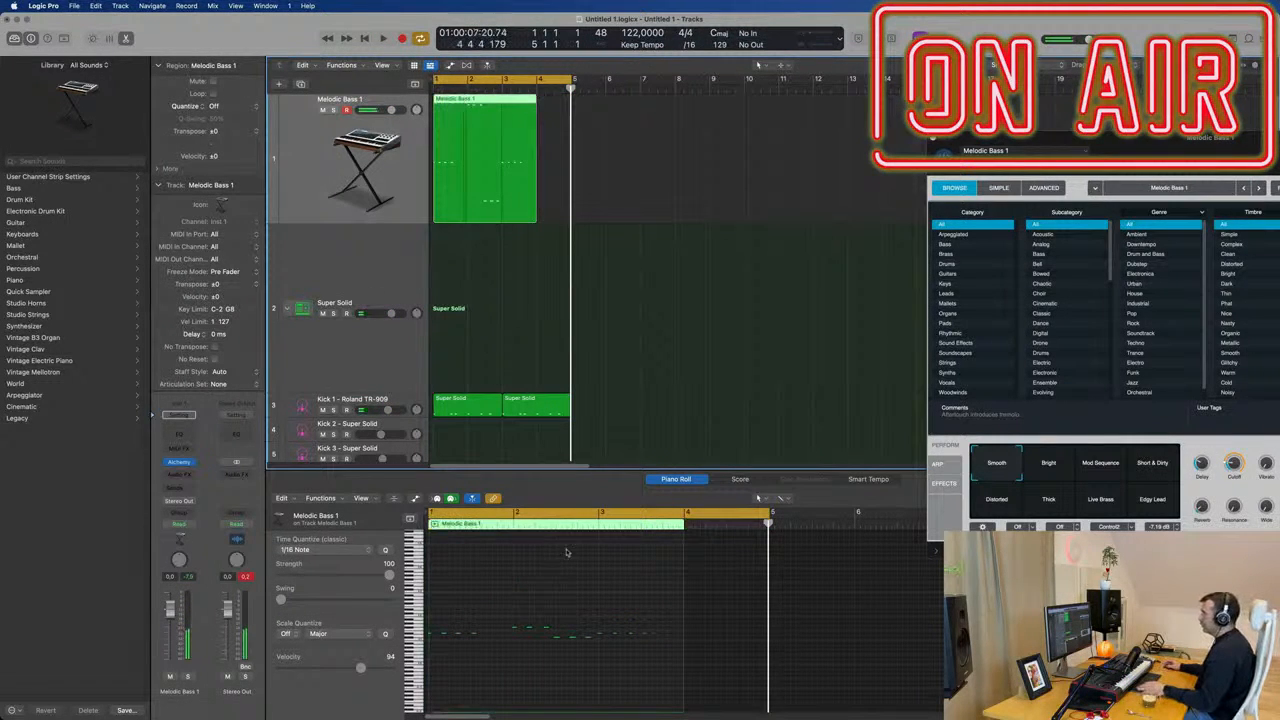
Quantize all notes of the Melodic Bass 1 region to 1/16 Note and play the part back from the beginning.
key(Return)
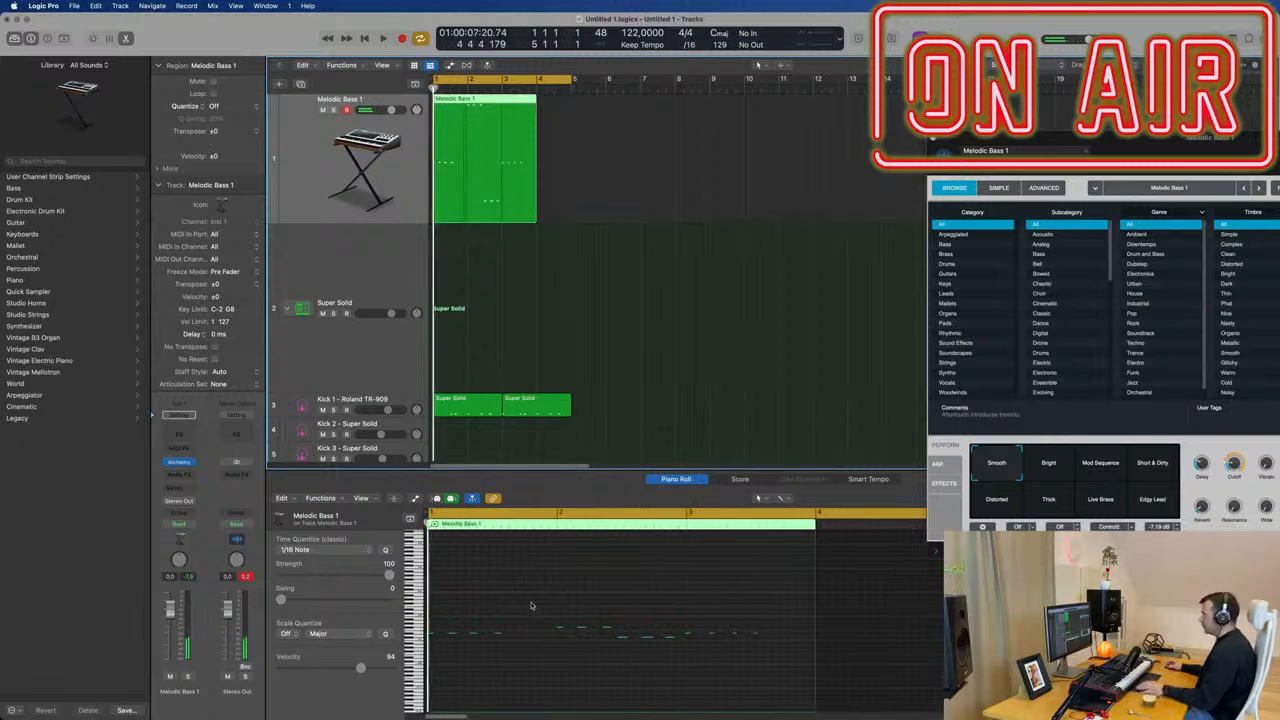
key(space)
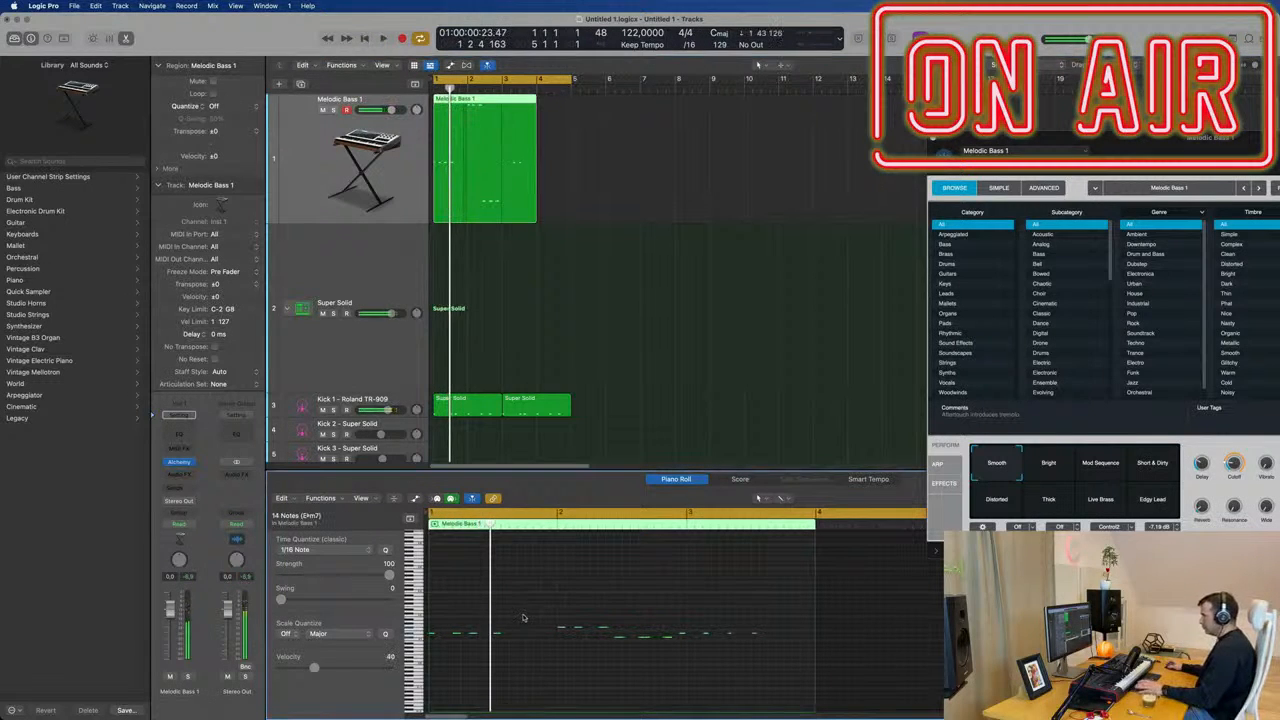
key(Return)
key(space)
scroll(531, 617, up, 2)
scroll(527, 617, down, 1)
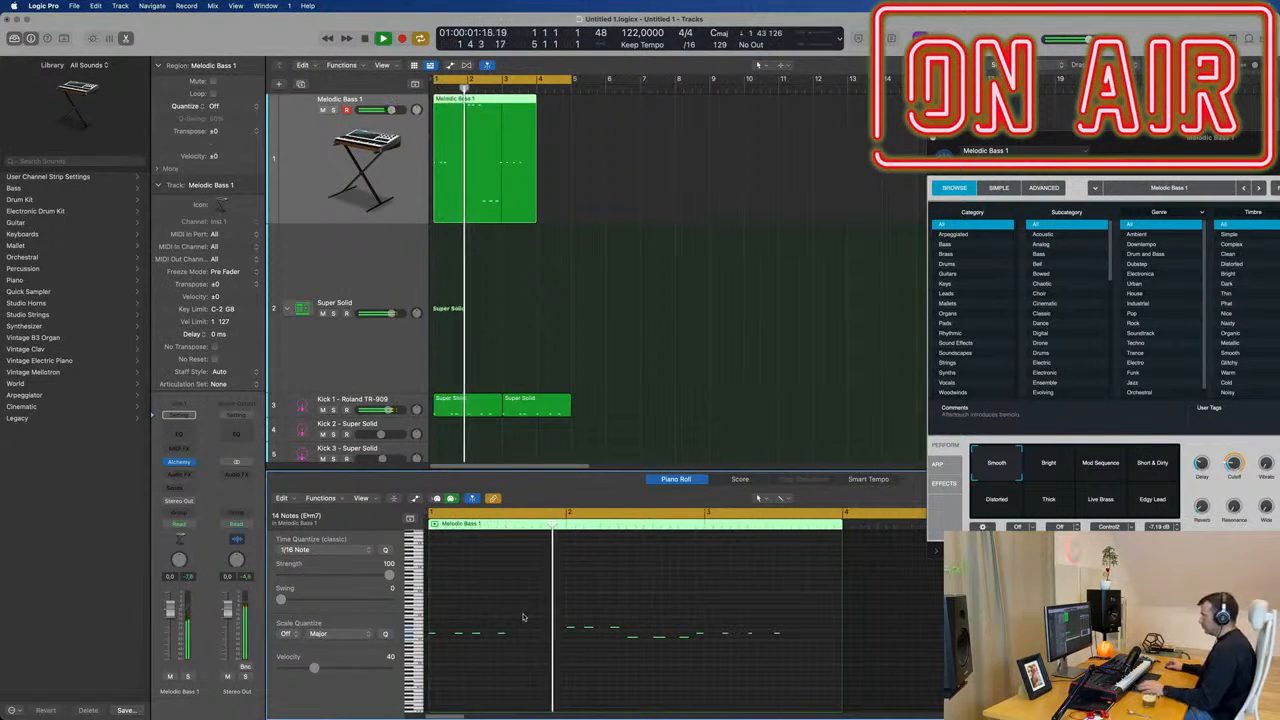
key(Return)
scroll(540, 643, up, 4)
scroll(636, 627, down, 4)
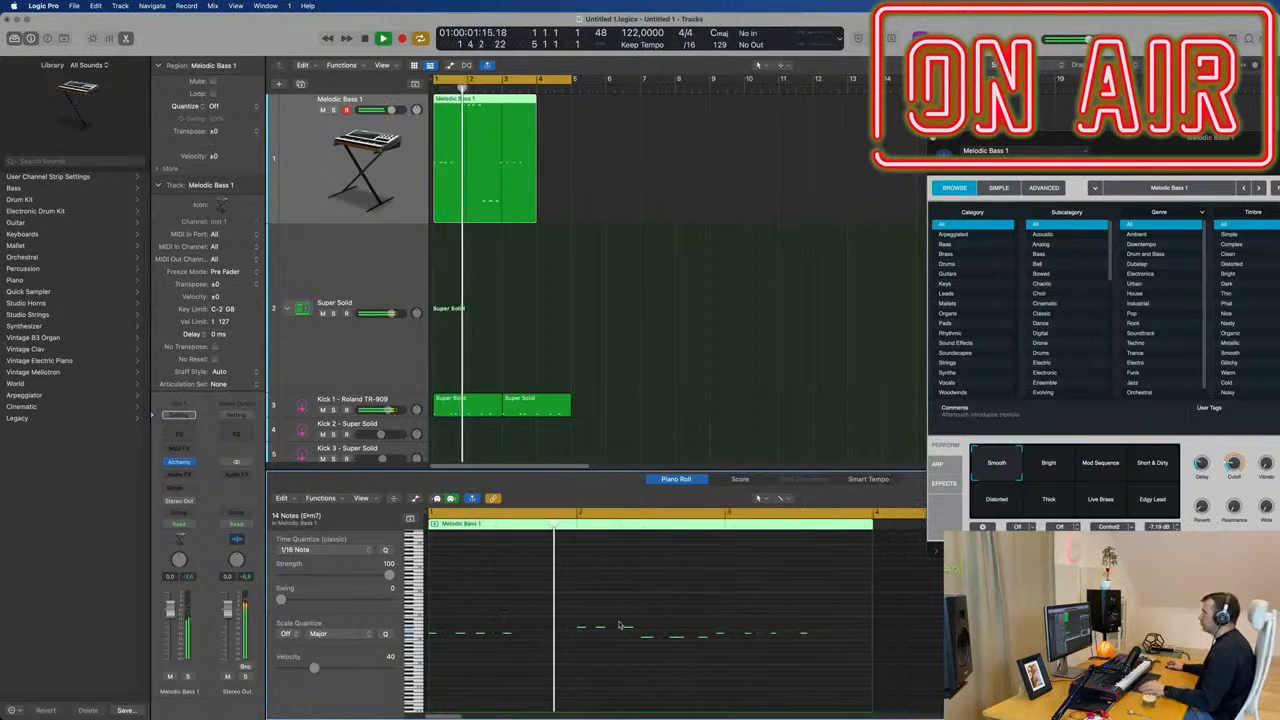
scroll(523, 622, up, 5)
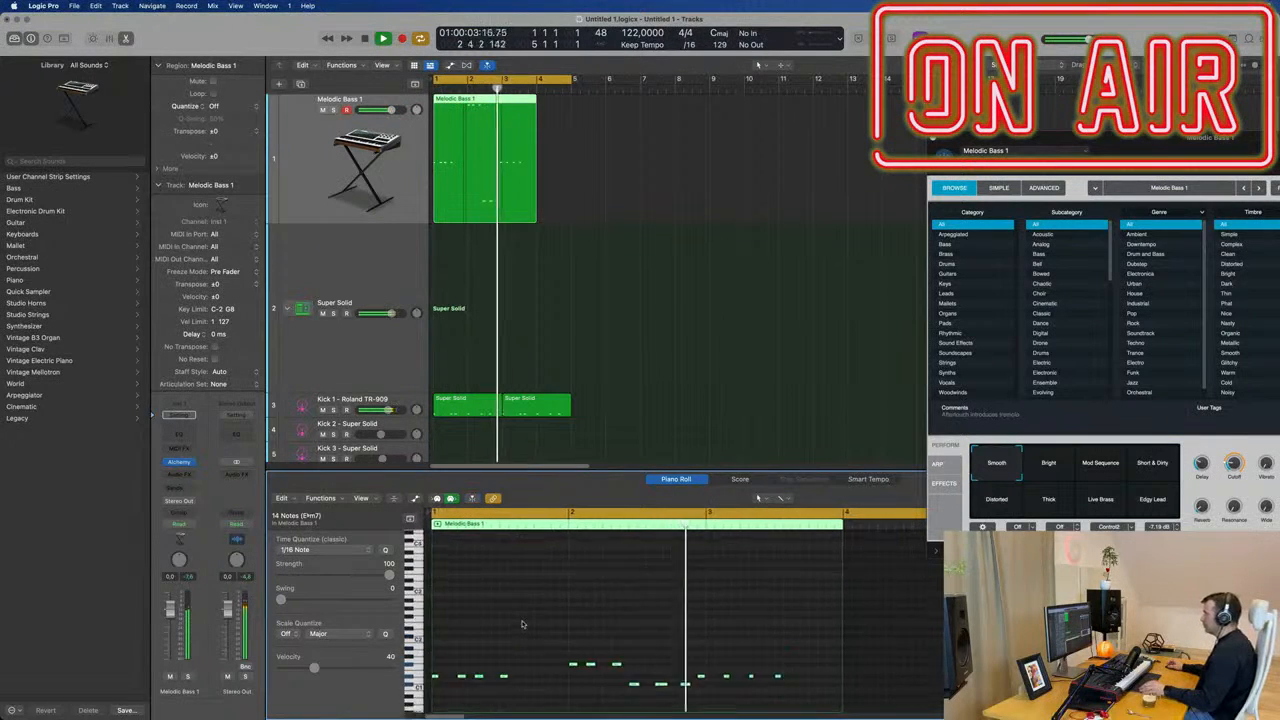
scroll(520, 620, down, 3)
scroll(531, 620, up, 3)
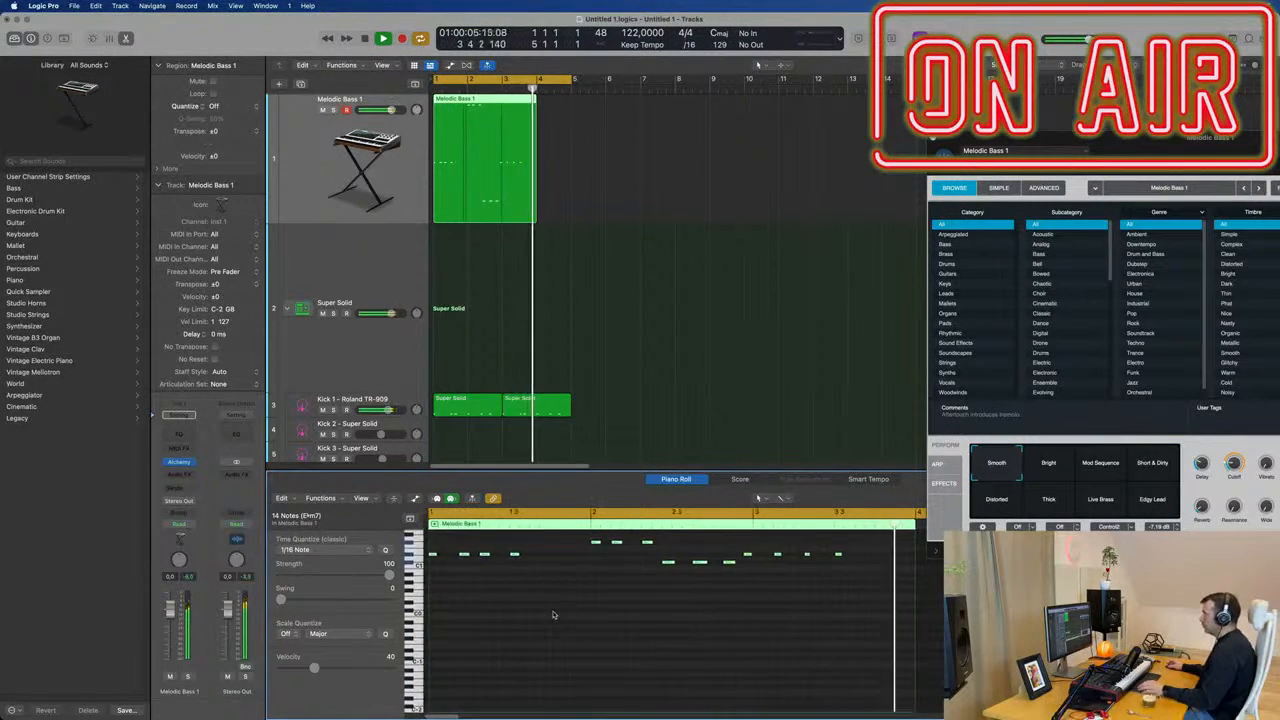
scroll(553, 614, up, 2)
key(Return)
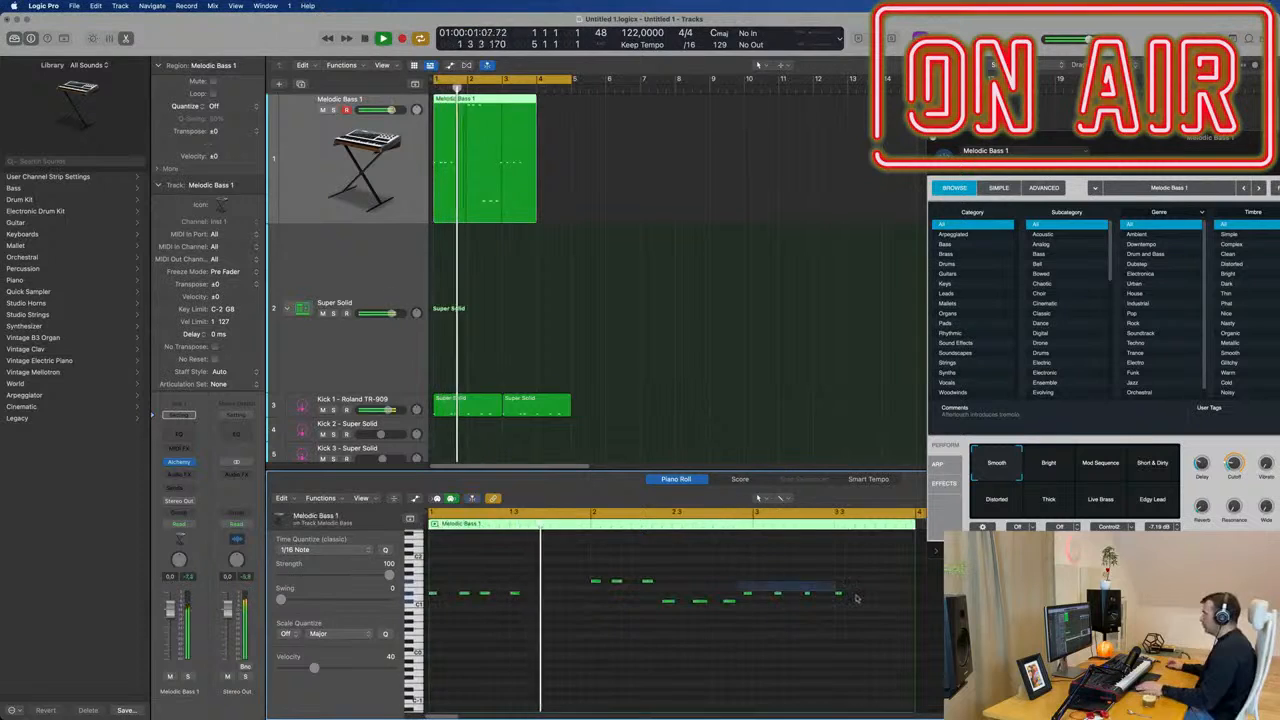
Shift the last four bass notes a sixteenth later and copy bar 1's last note a sixteenth after itself.
drag(856, 598, 857, 596)
key(Return)
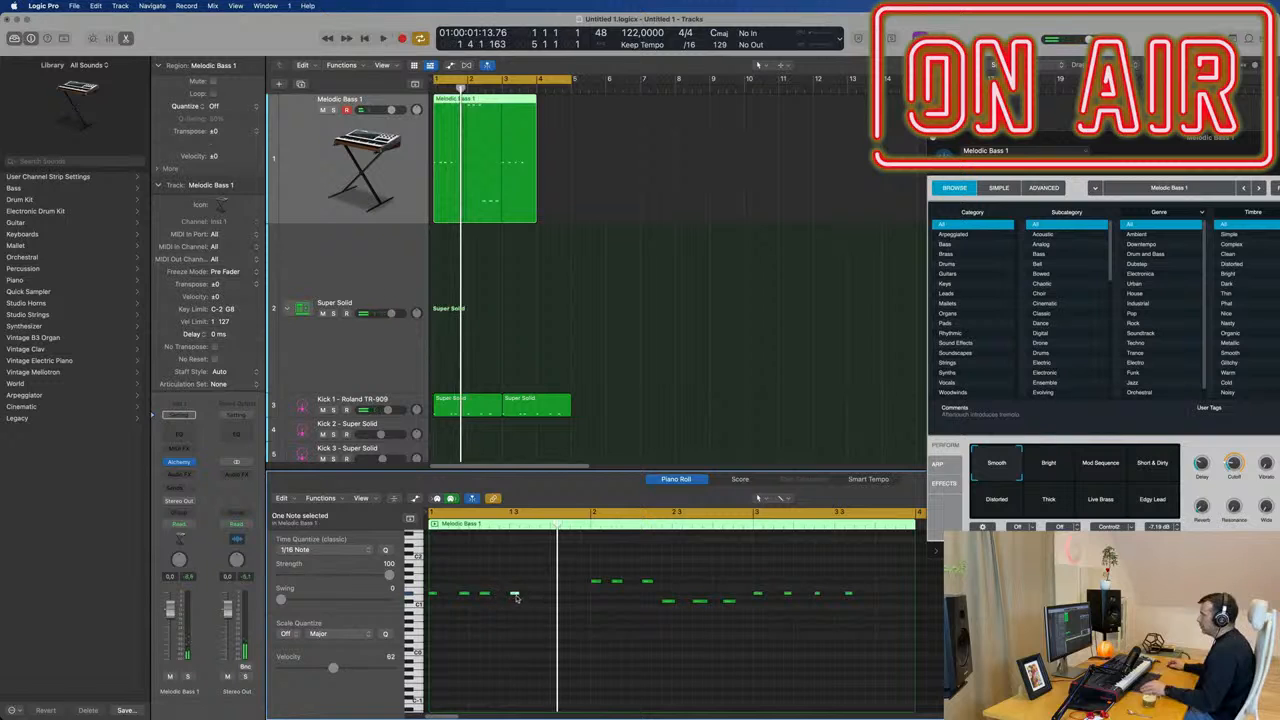
drag(516, 597, 535, 598)
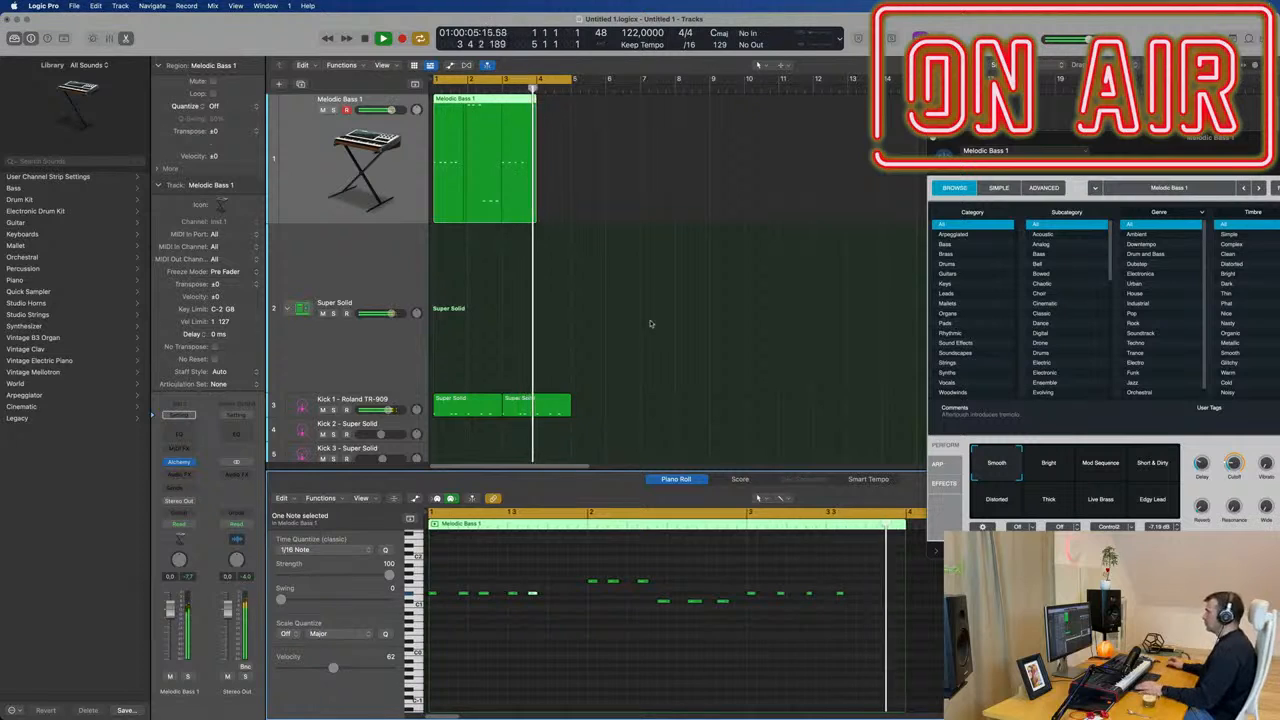
Divide the Melodic Bass 1 region at bar 3, delete the part after the cut and select the remaining two bars.
super+double_click(502, 98)
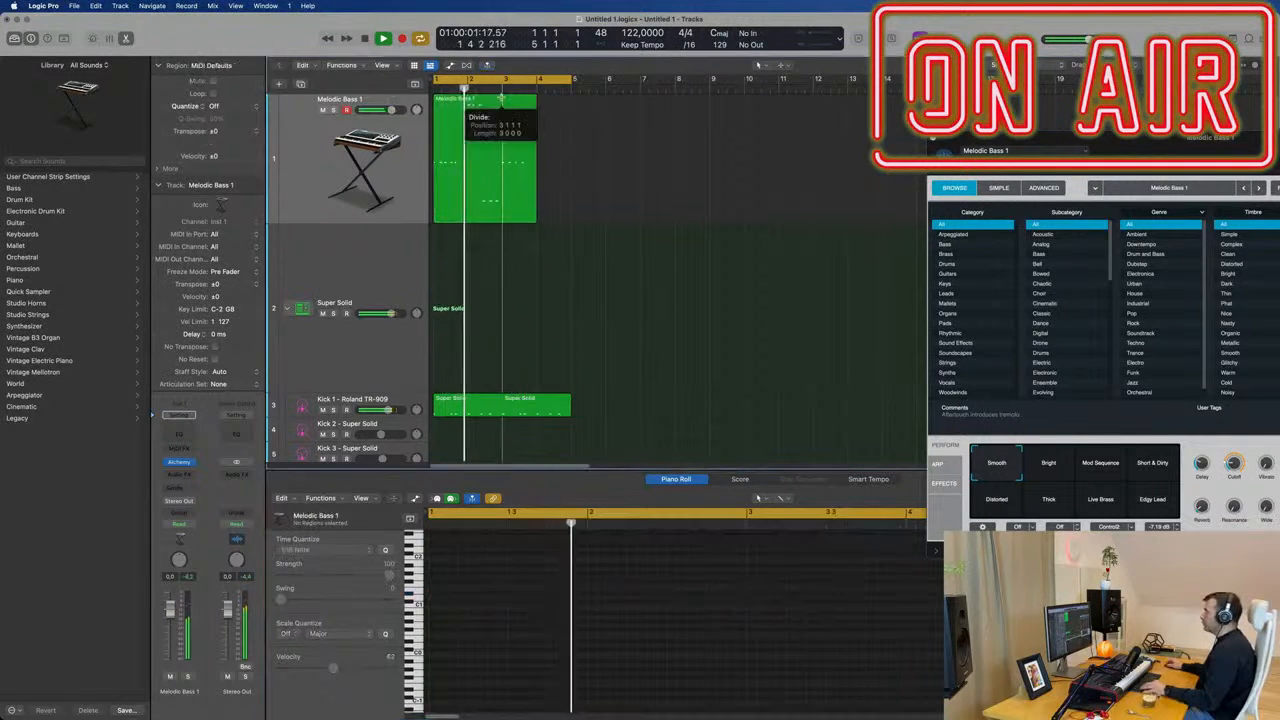
key(BackSpace)
click(481, 123)
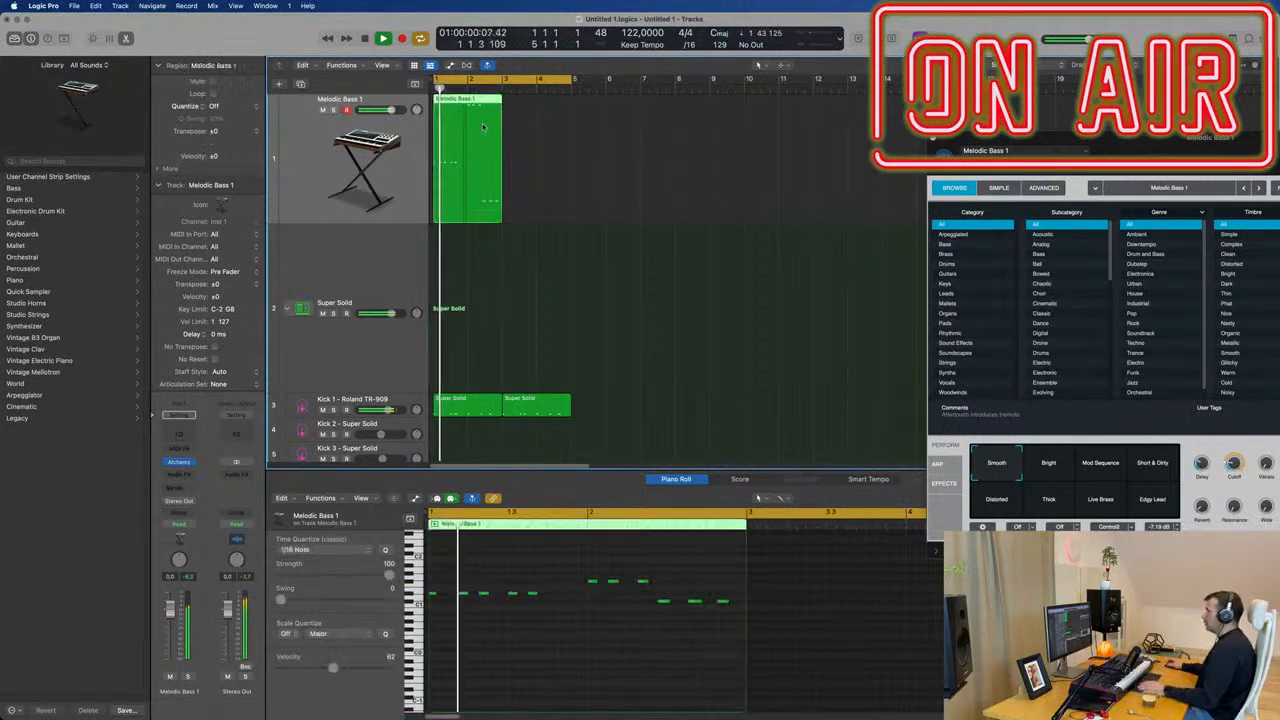
Repeat the two-bar bass region once, join both regions into one four-bar region and play from the start.
key(super+r)
drag(621, 148, 467, 189)
key(super+j)
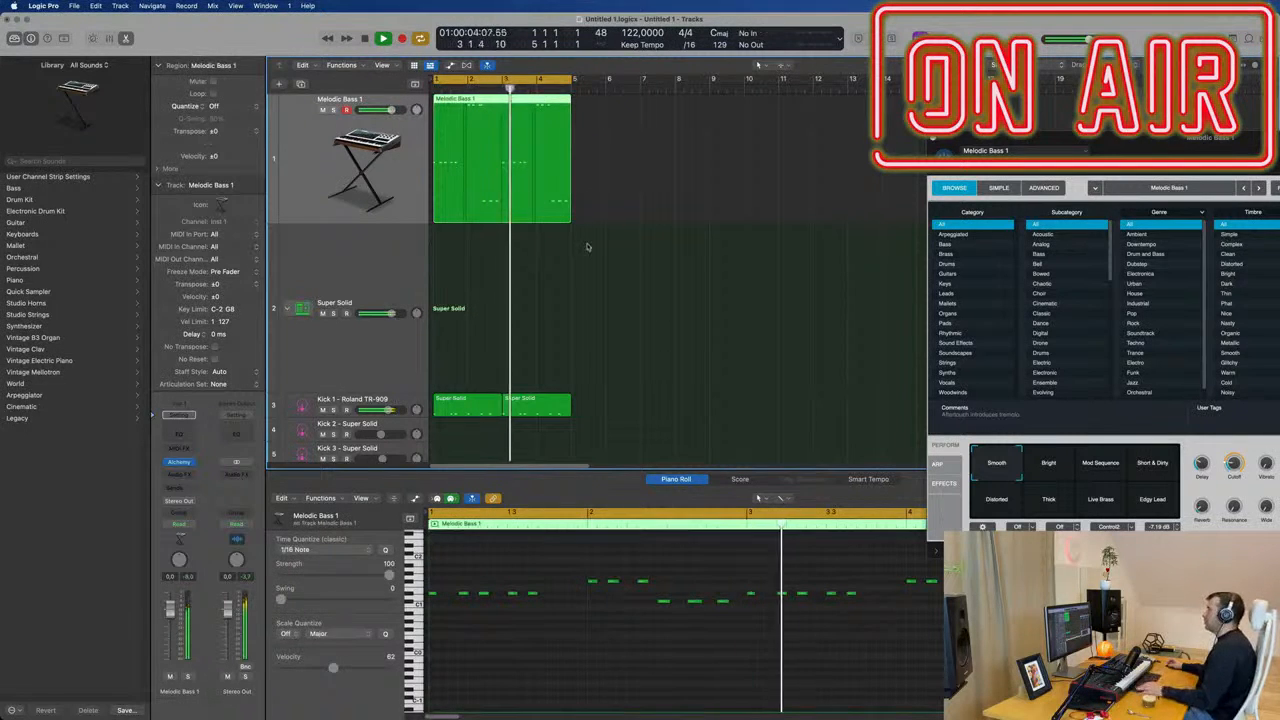
key(Return)
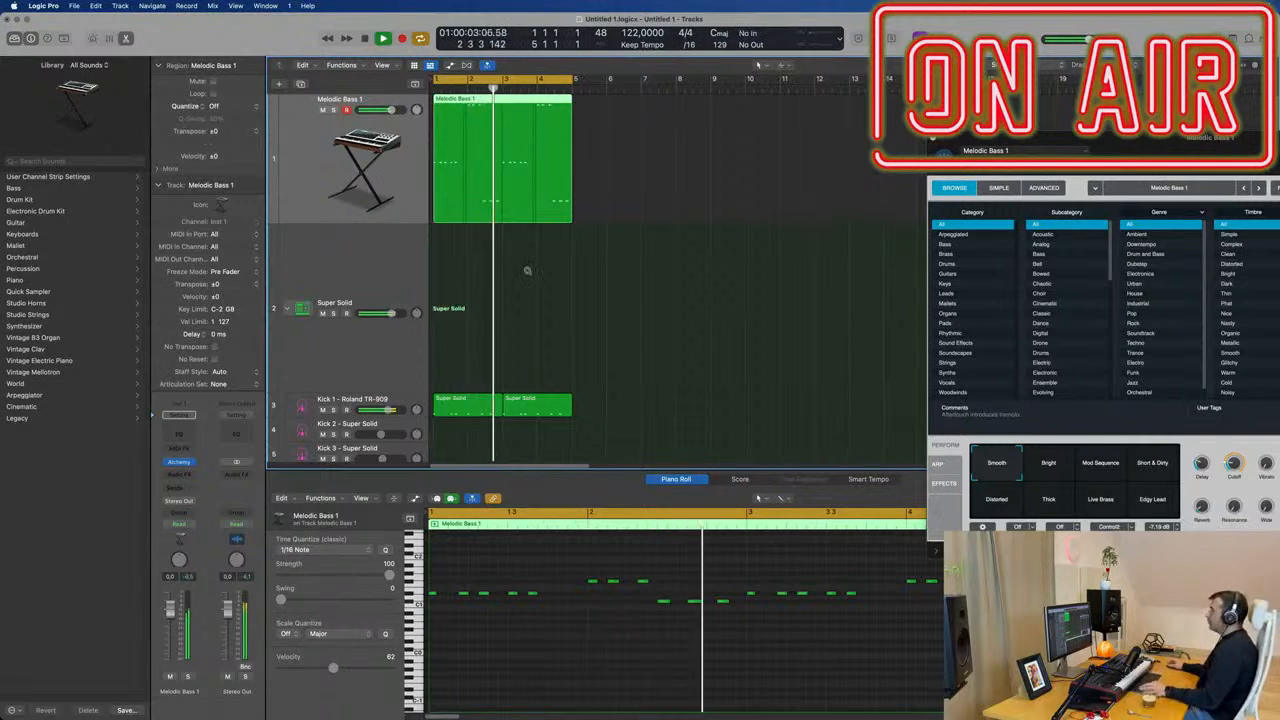
Select all bass notes in the four-bar region and duplicate them one sixteenth note later.
scroll(531, 270, right, 1)
scroll(532, 269, down, 1)
scroll(532, 269, down, 1)
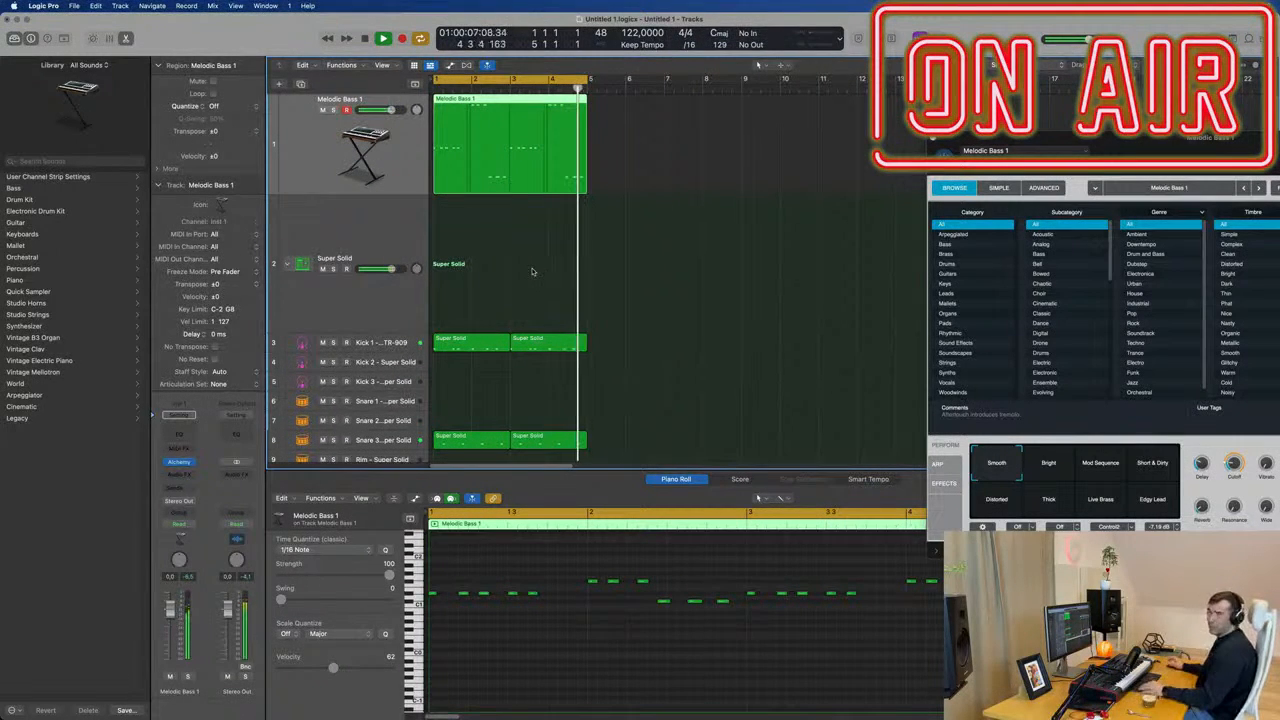
scroll(549, 271, down, 1)
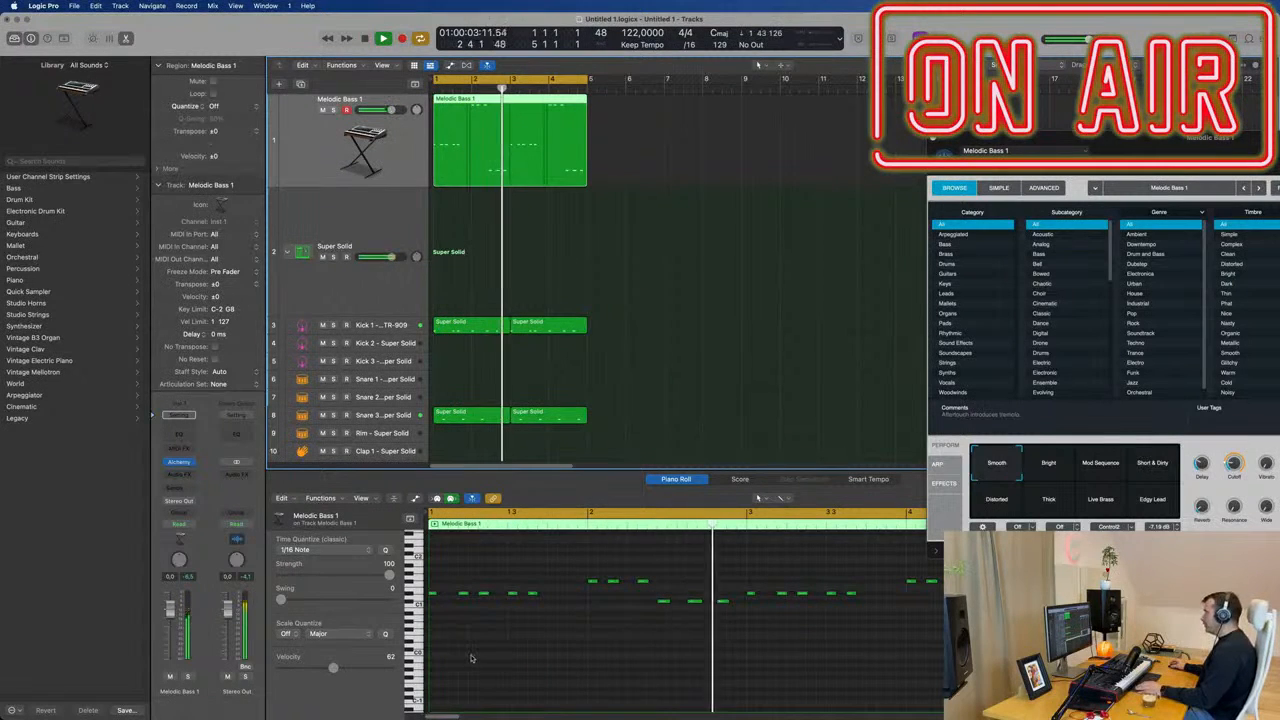
key(Return)
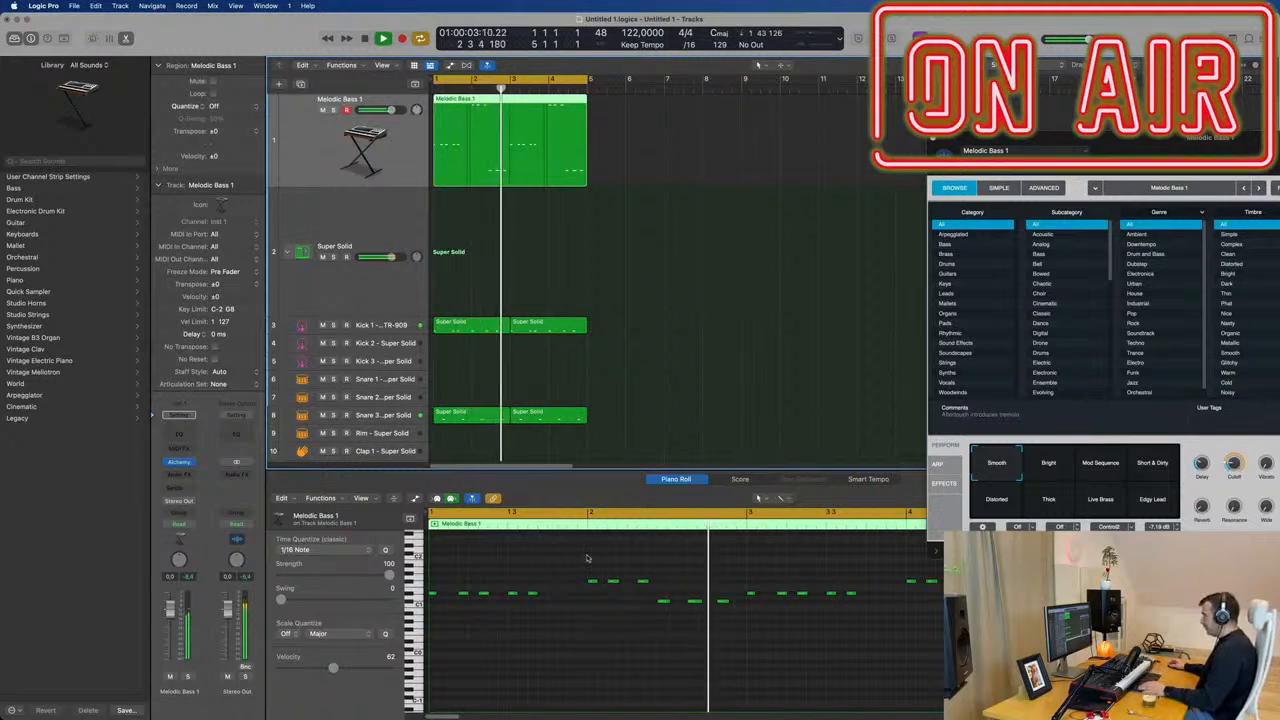
key(super+a)
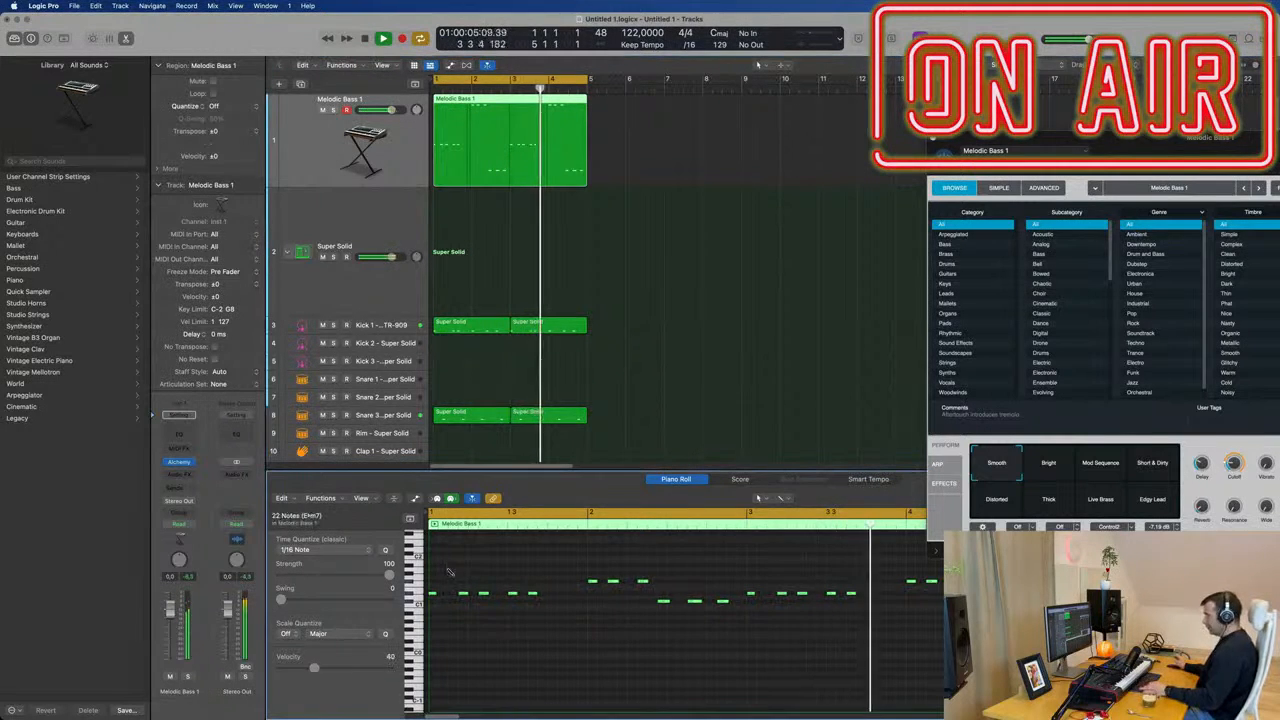
key(super+Right)
scroll(478, 595, left, 3)
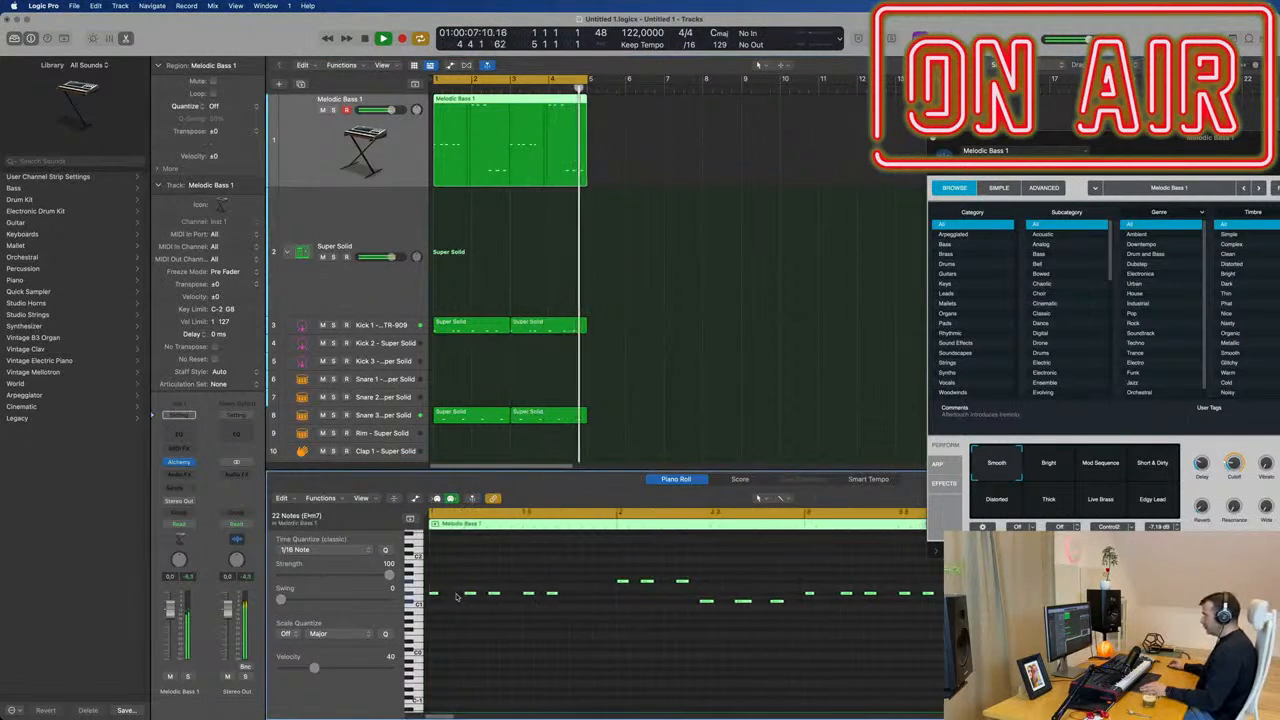
drag(436, 594, 447, 600)
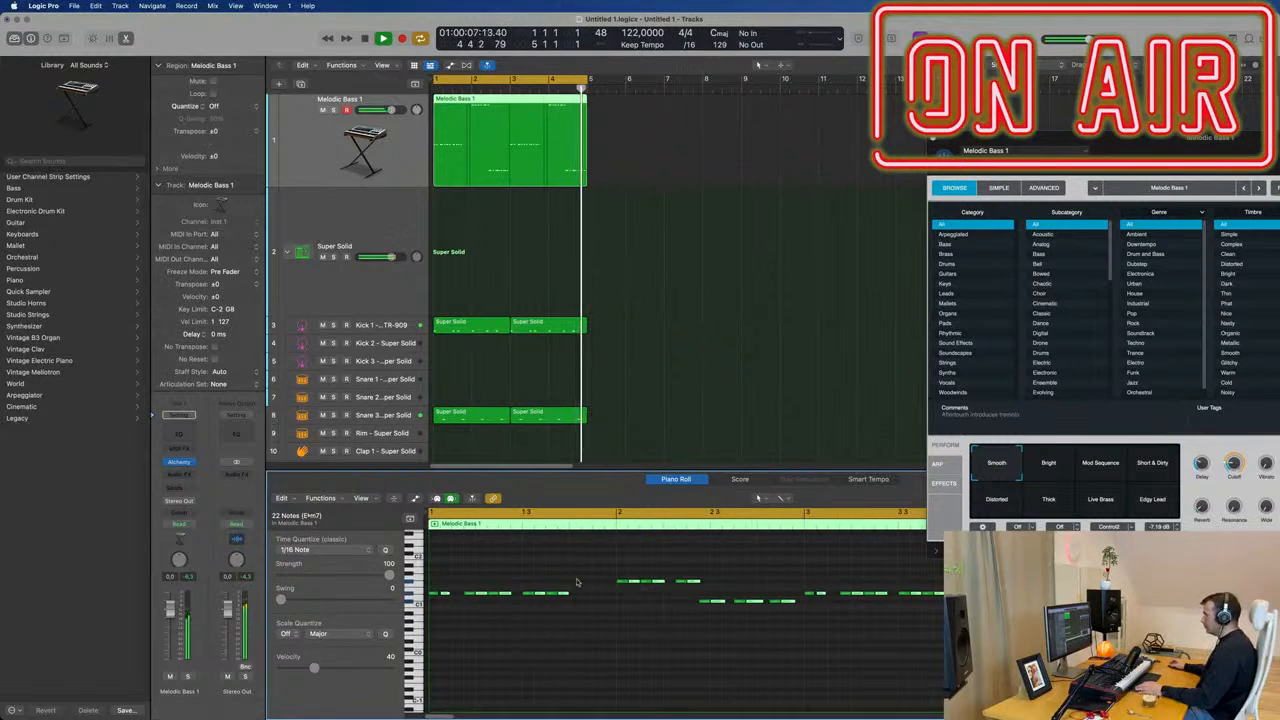
Fill the last beat of bars 1 and 3 with copies of the four preceding sixteenth bass notes.
mouse_move(576, 582)
mouse_down()
mouse_move(528, 600)
mouse_move(580, 597)
mouse_up()
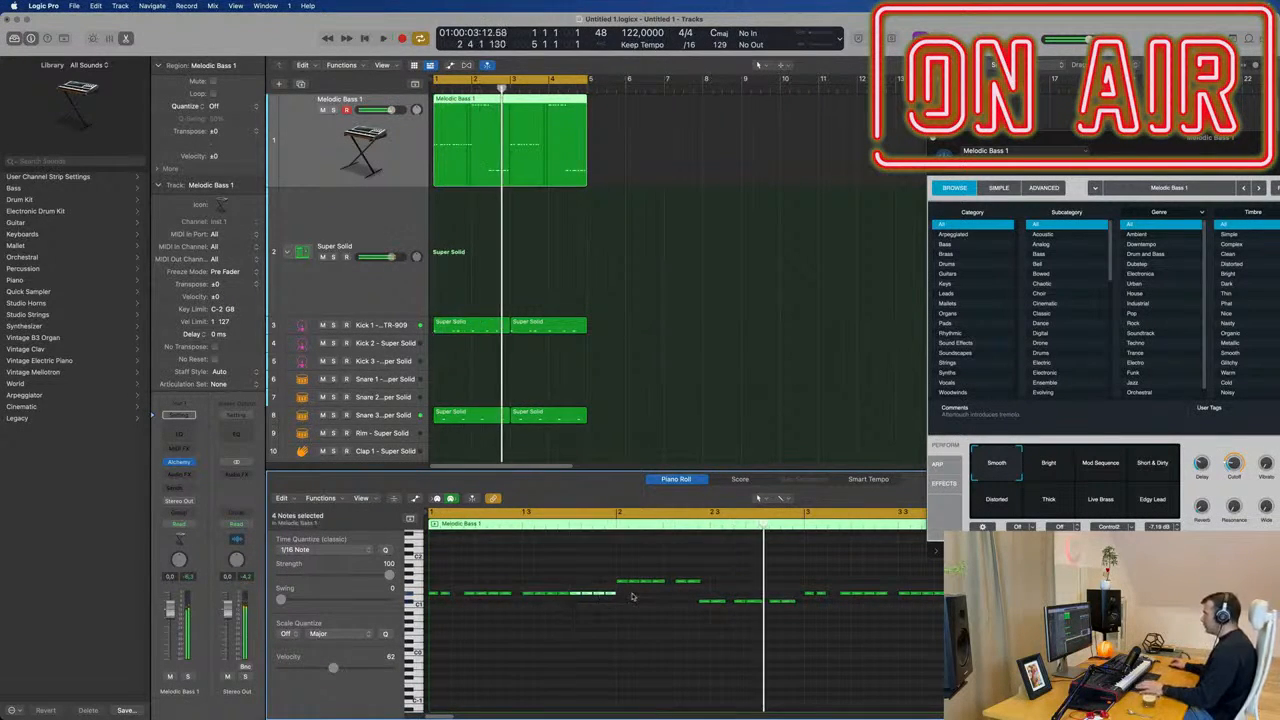
key(space)
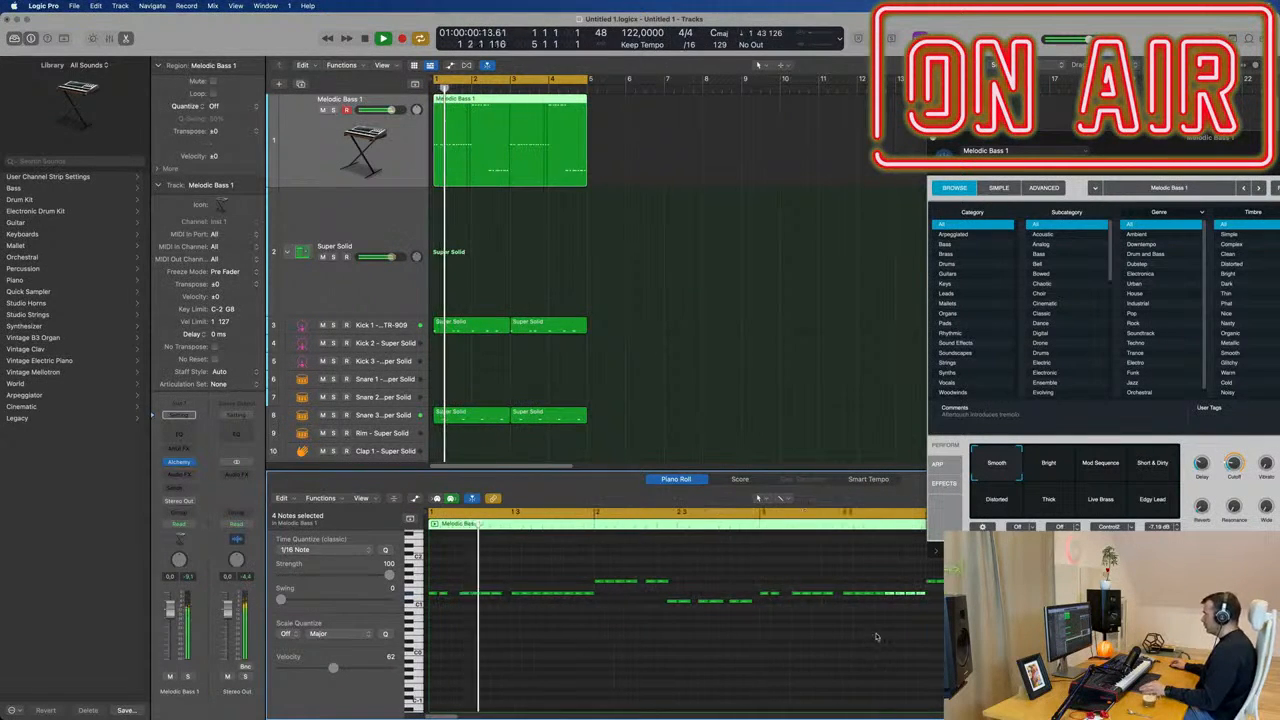
Select the six low bass notes in the second half of bar 2 and shorten them slightly.
drag(664, 594, 747, 602)
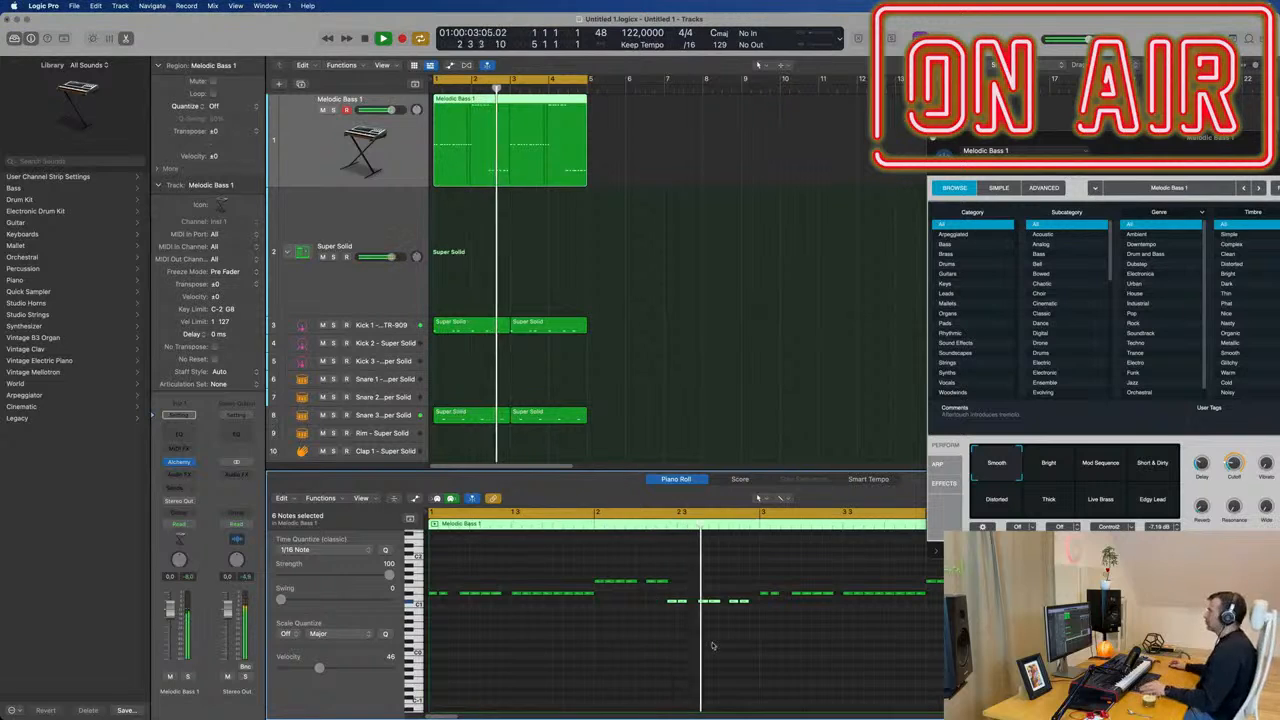
key(super+Left)
key(super+Left)
key(super+Left)
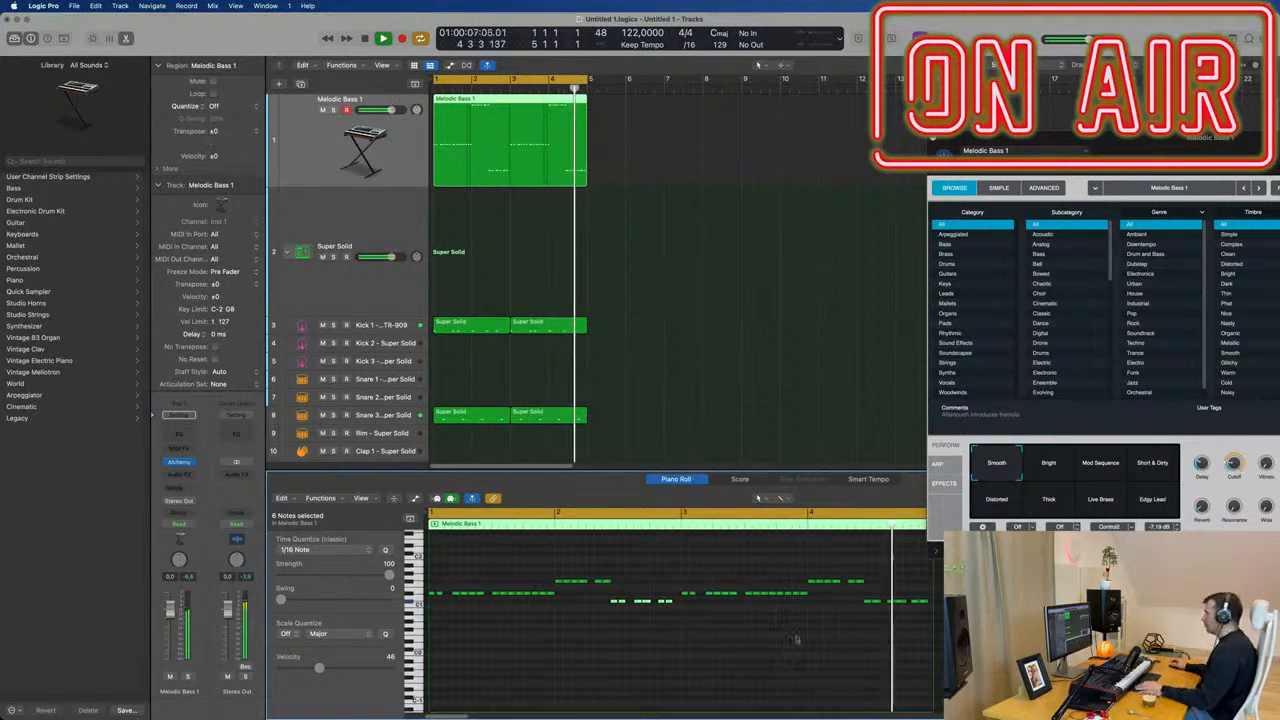
key(super+Right)
key(super+Right)
key(super+Right)
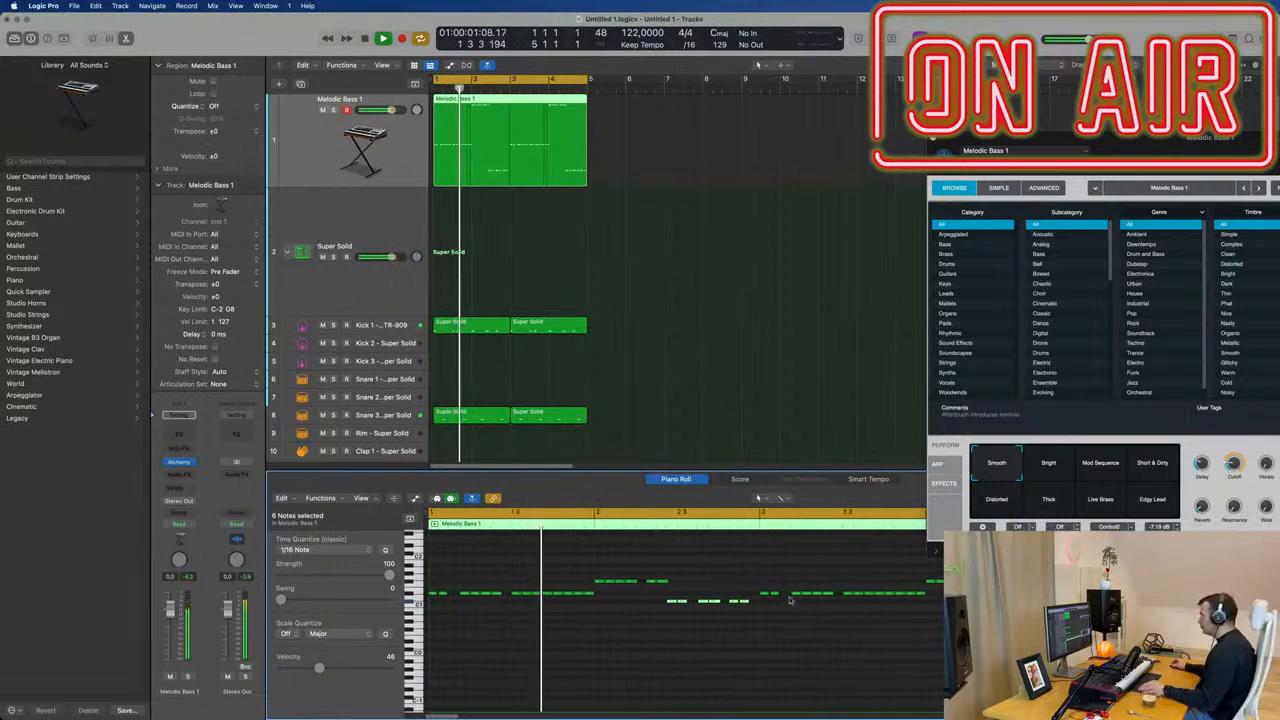
Shorten the twelve repeated bass notes that fill the rest of bar 3 and replay the loop from the start.
drag(794, 583, 922, 608)
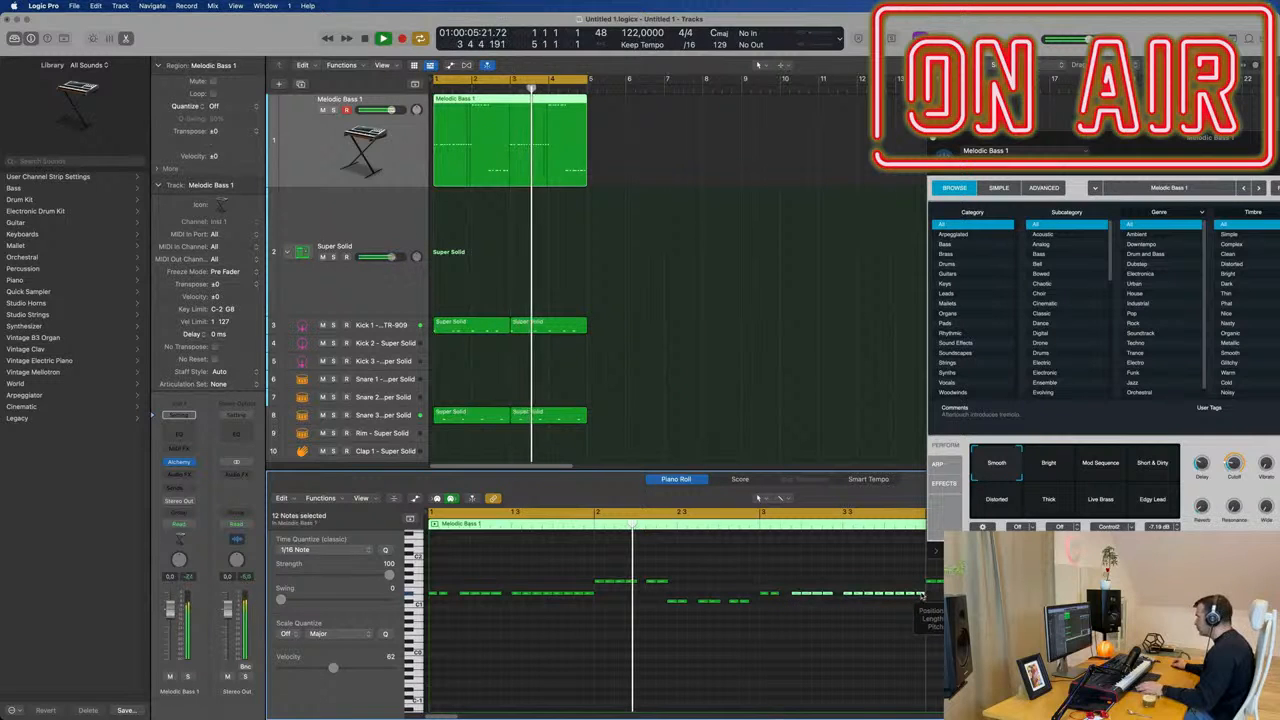
key(space)
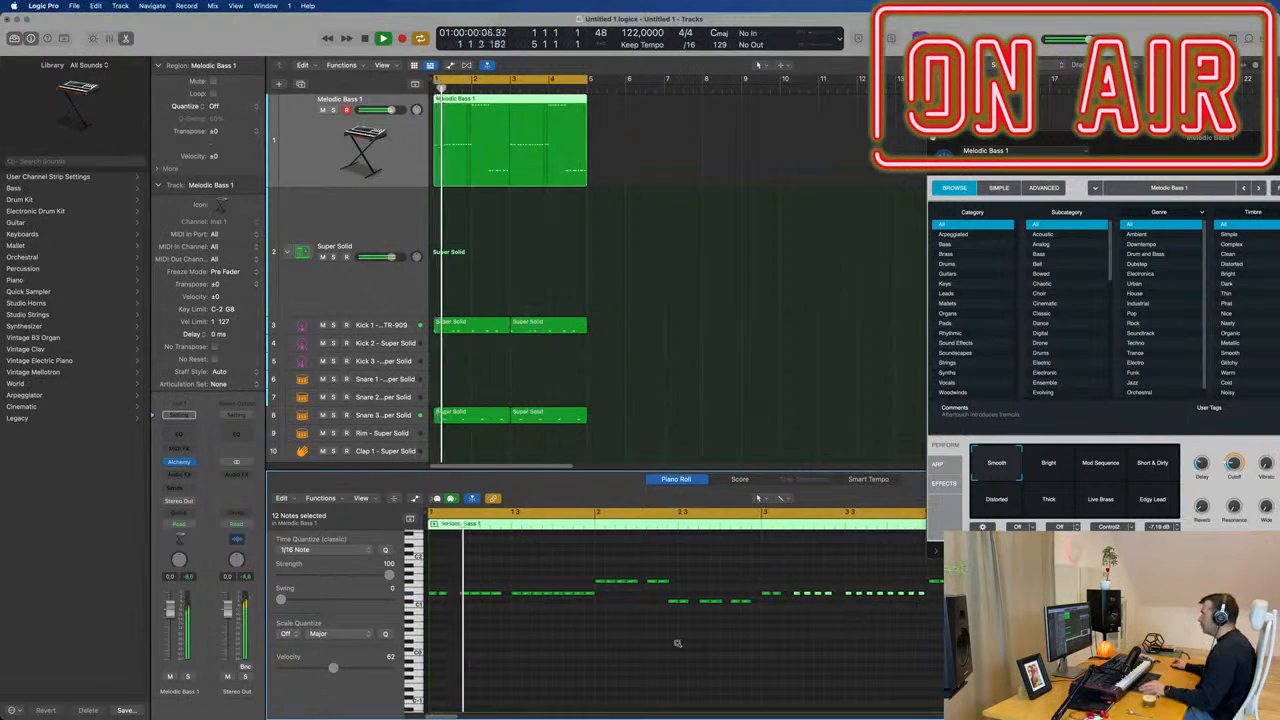
key(super+Right)
key(super+Right)
Shorten the remaining bass notes in the region to match, replay the loop and clear the note selection.
drag(457, 571, 950, 629)
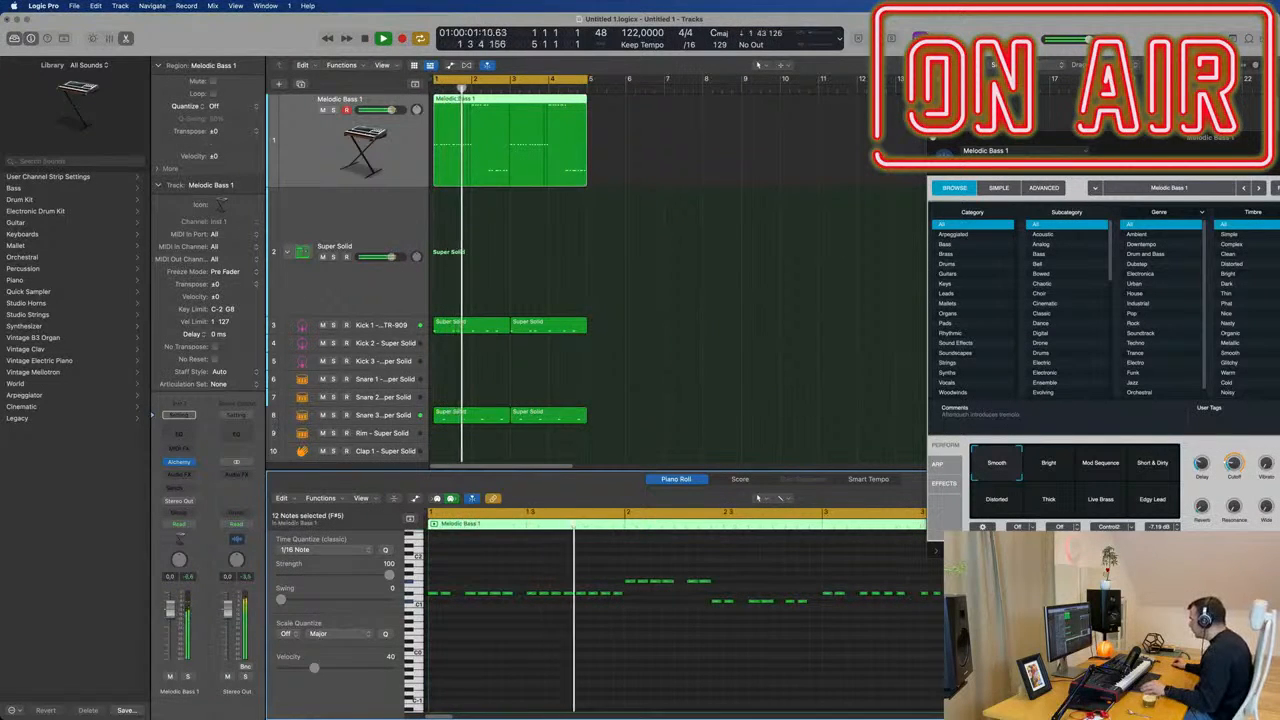
key(space)
key(space)
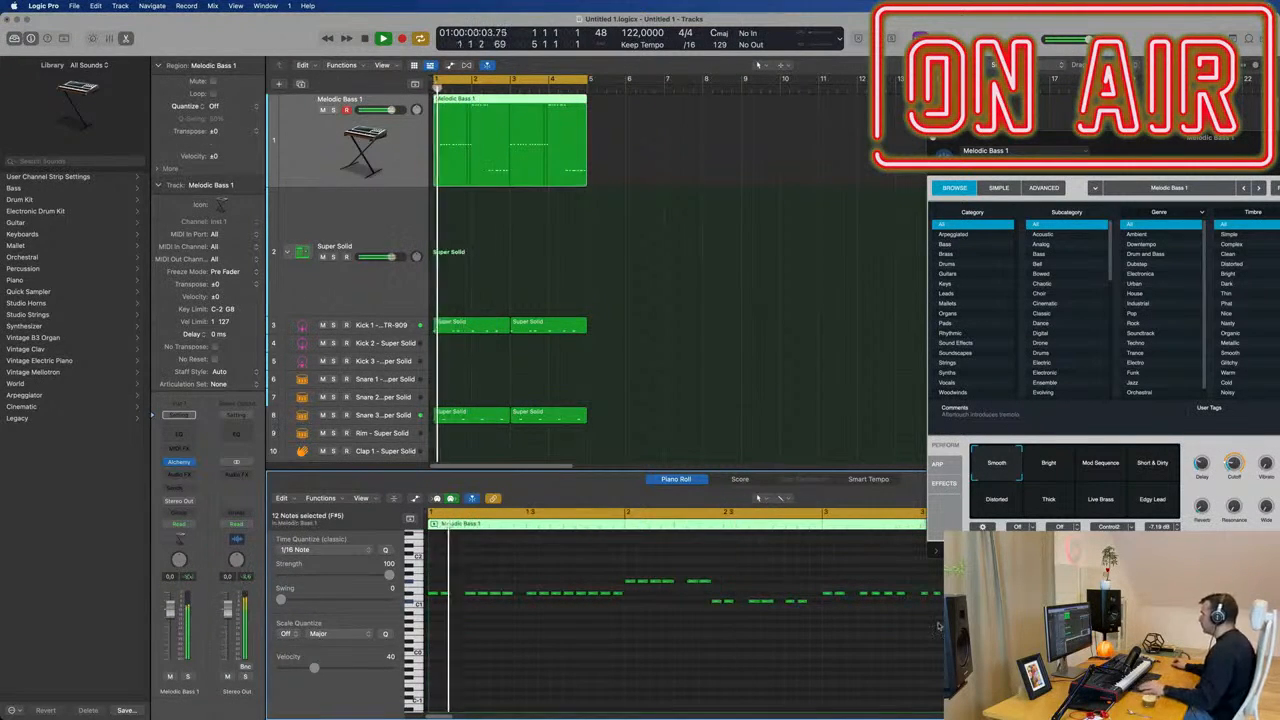
scroll(763, 649, down, 2)
click(691, 660)
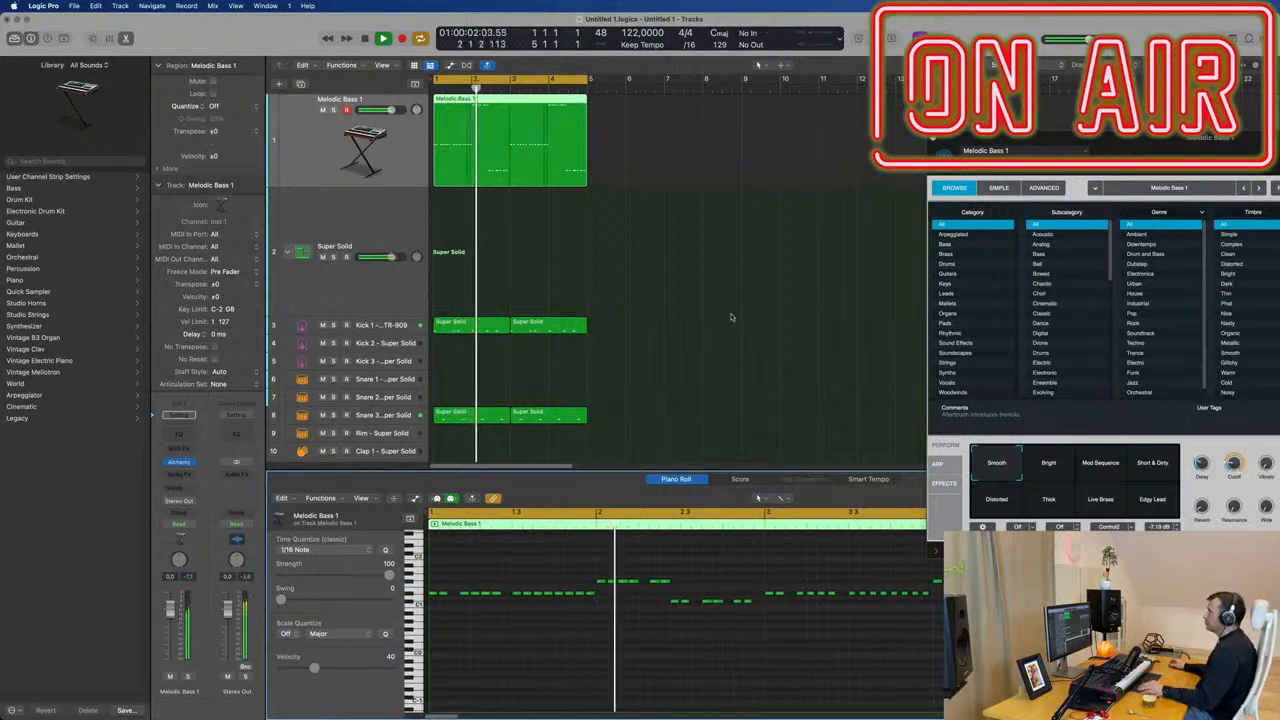
Move the Melodic Bass 1 Alchemy window fully into view, raise the bass channel volume to 2.4 dB and restart playback.
scroll(730, 318, down, 1)
scroll(692, 293, right, 1)
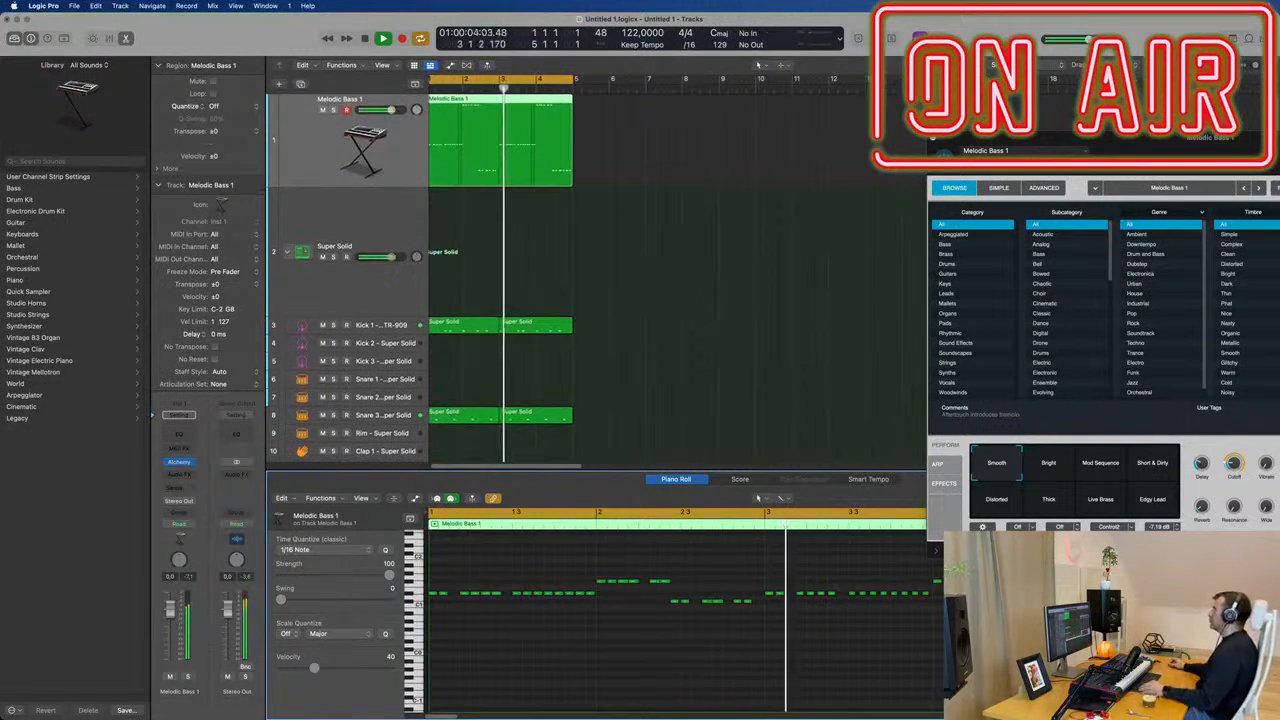
drag(1195, 139, 748, 126)
key(space)
key(space)
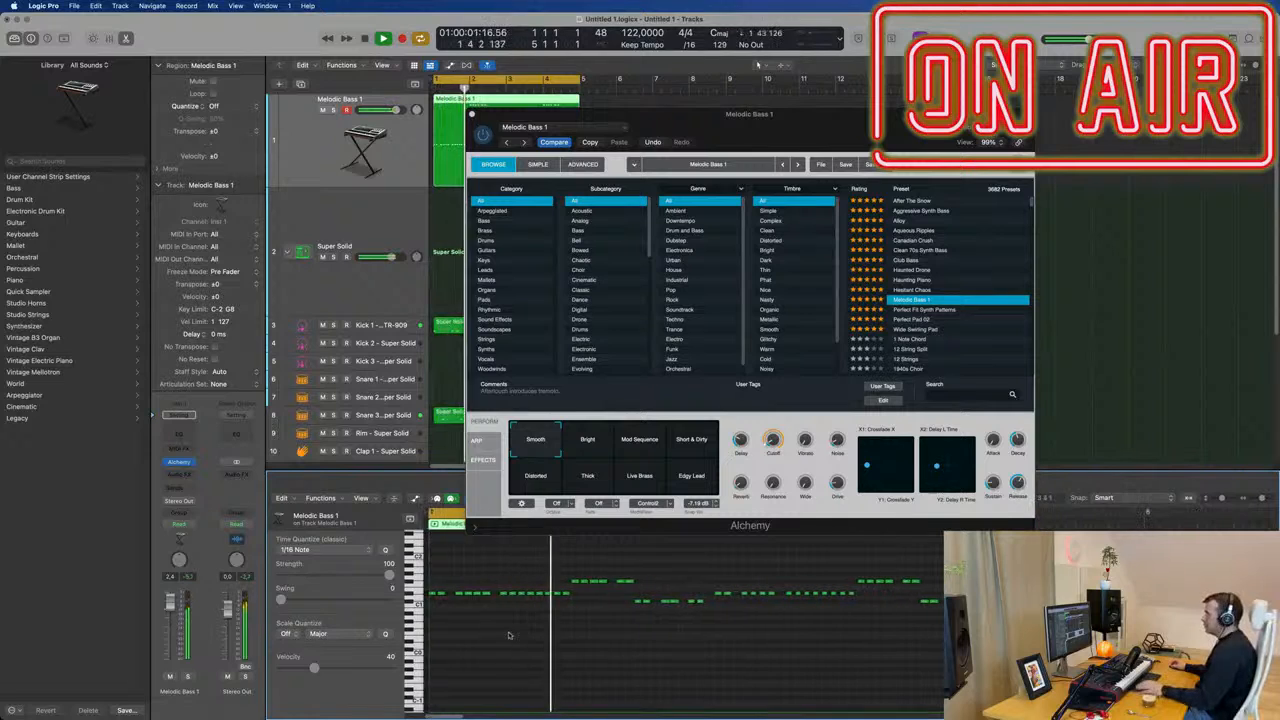
Try varying the bass line with raised note copies in bar 1, including F#1 at 1 1 3 1, and a lowered note in bar 2.
scroll(462, 650, up, 3)
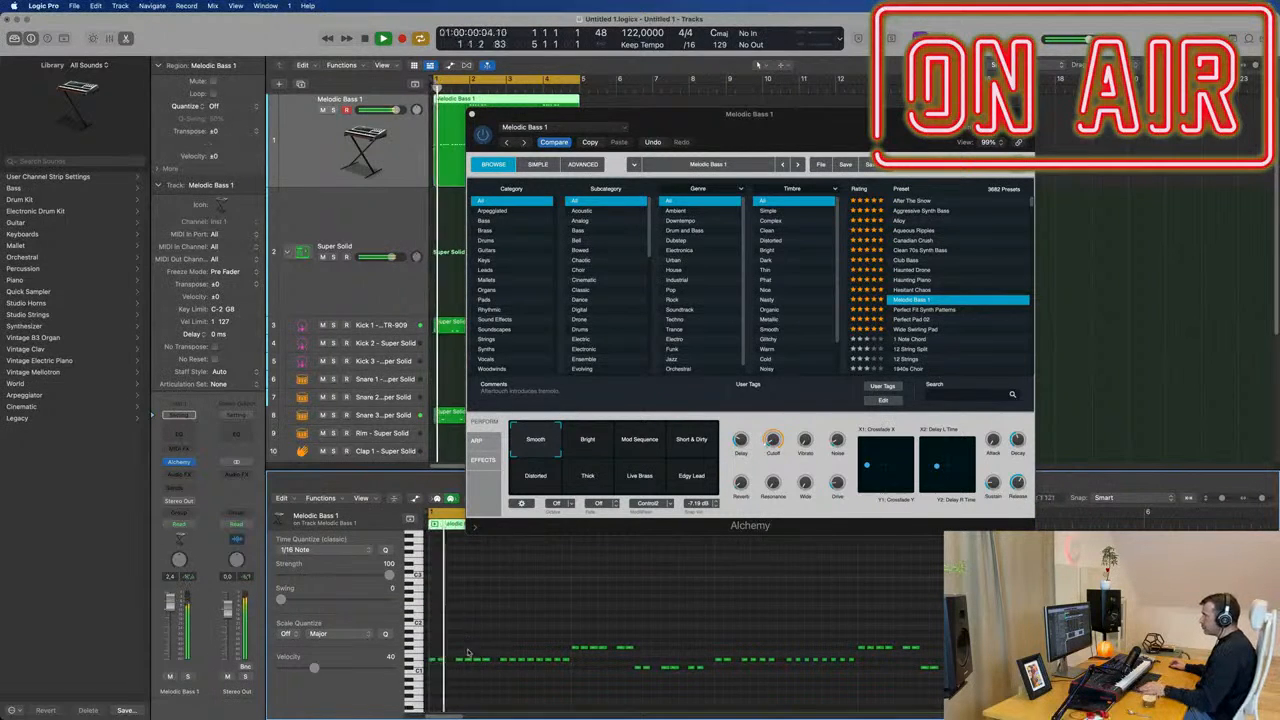
click(460, 660)
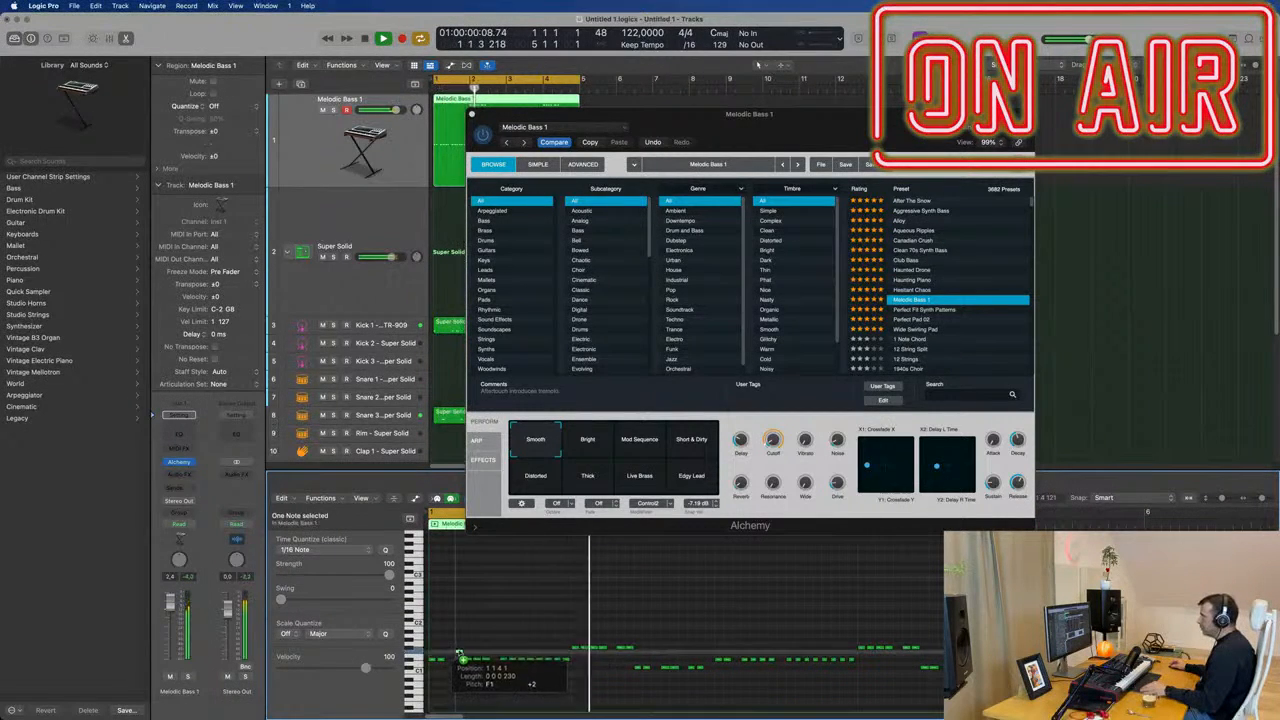
drag(455, 655, 452, 648)
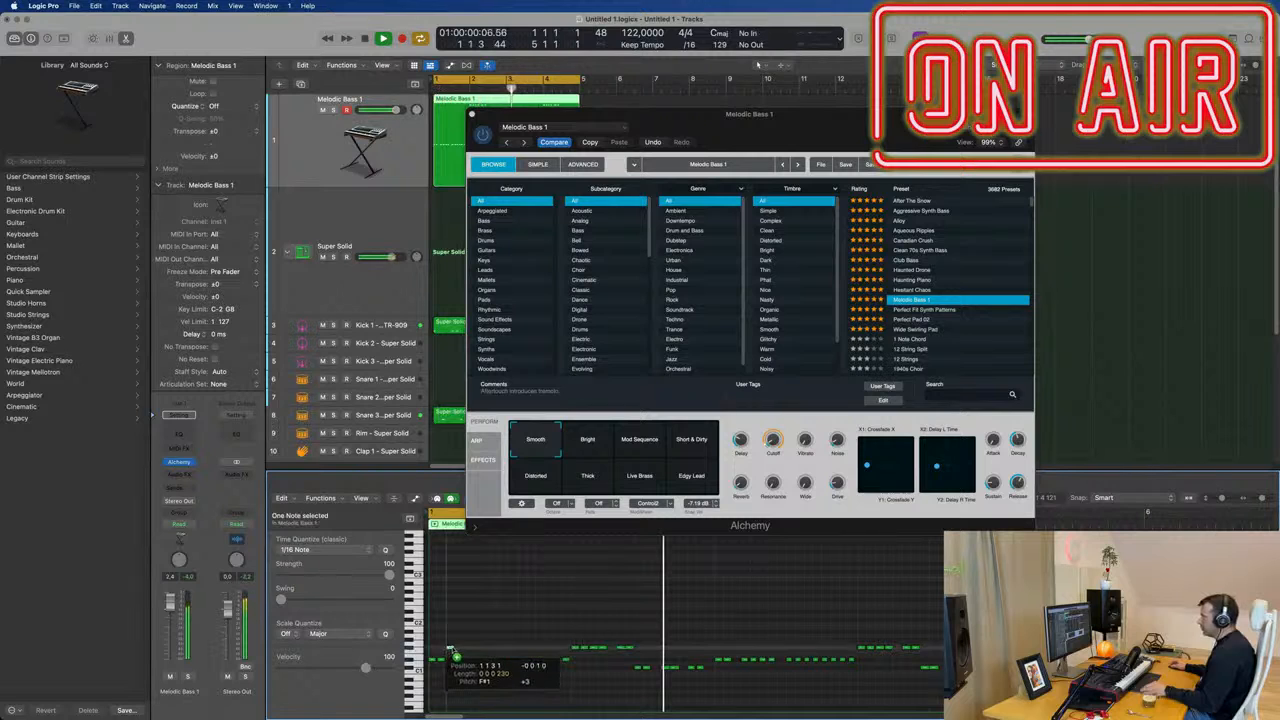
drag(489, 662, 497, 650)
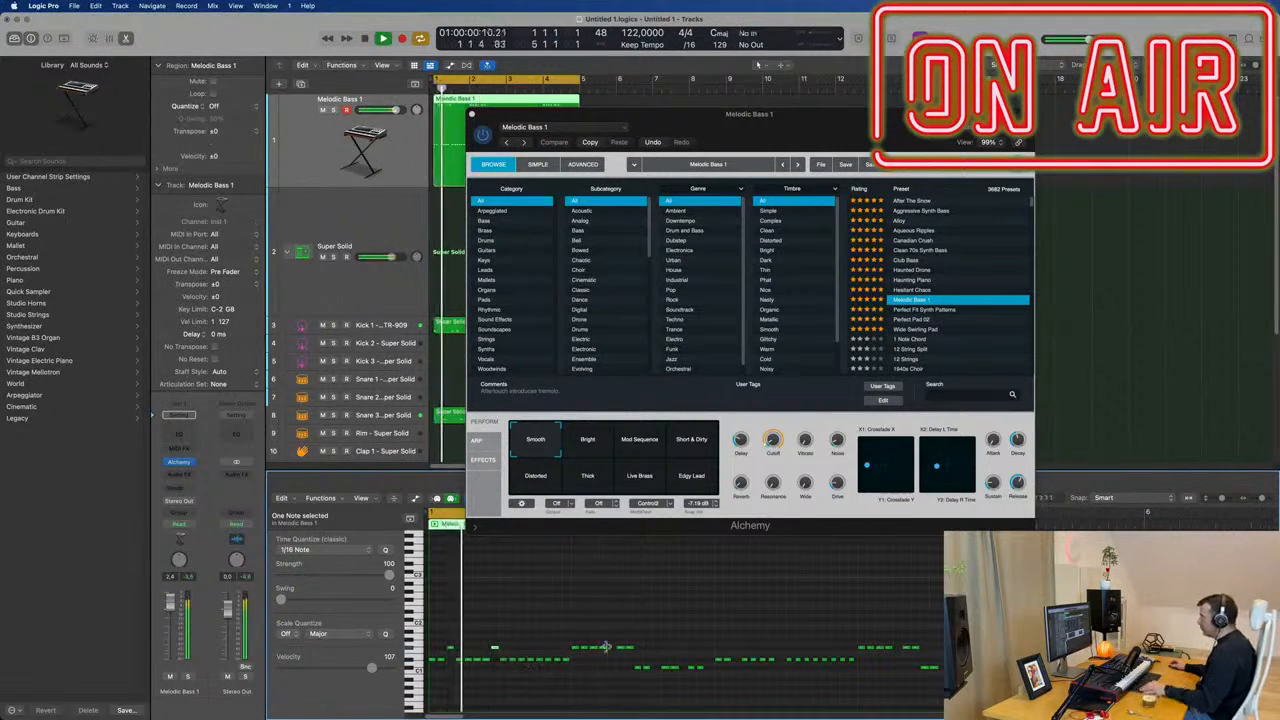
mouse_move(604, 648)
mouse_down()
mouse_move(615, 667)
mouse_move(596, 661)
mouse_up()
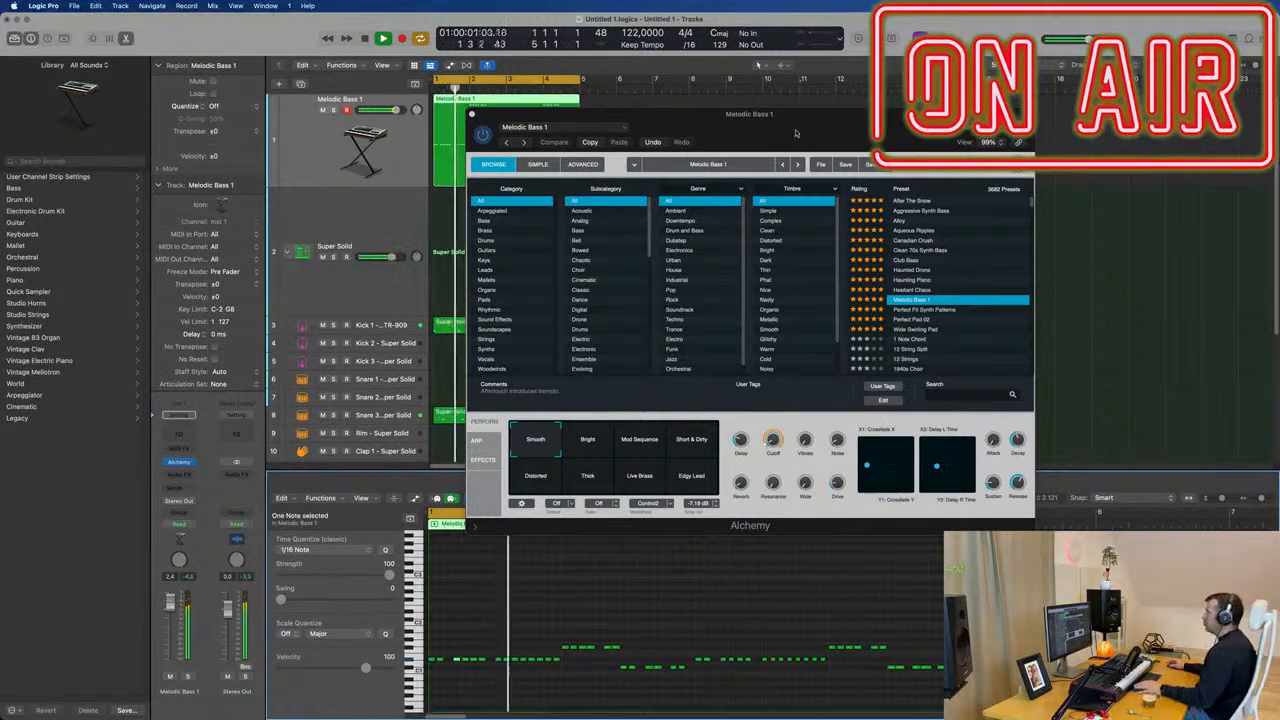
Adjust the Cutoff of the Melodic Bass 1 patch in Alchemy and close the instrument window.
drag(600, 113, 768, 75)
drag(942, 400, 910, 396)
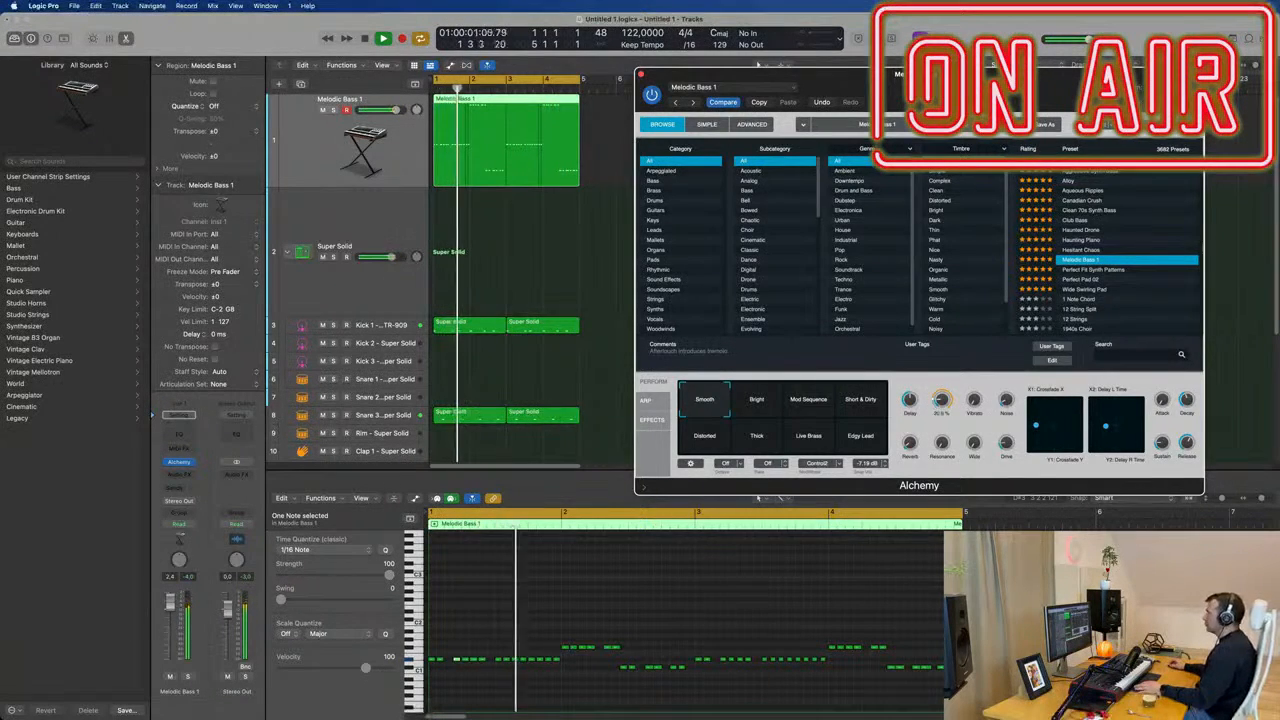
drag(660, 72, 535, 152)
click(516, 155)
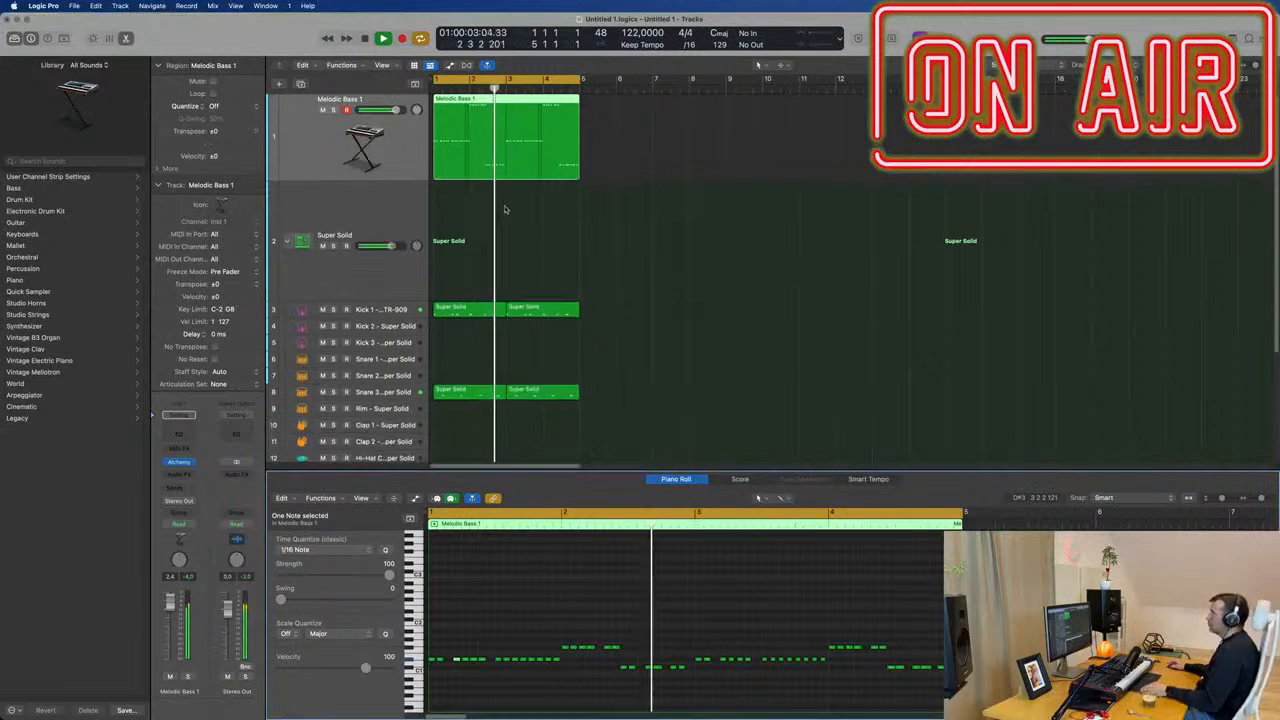
Copy the first two-bar Snare 3 region onto the Hi-Hat Closed 1 track at bar 1.
scroll(500, 300, down, 3)
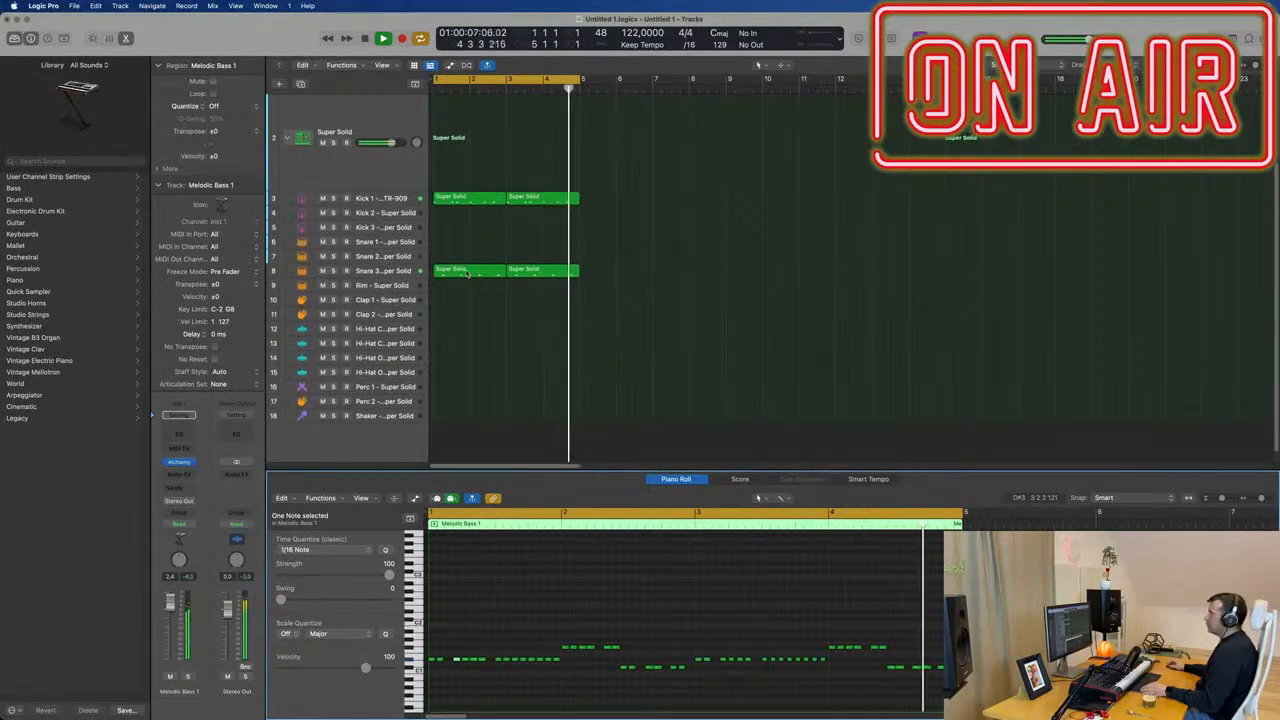
click(468, 272)
drag(468, 272, 470, 332)
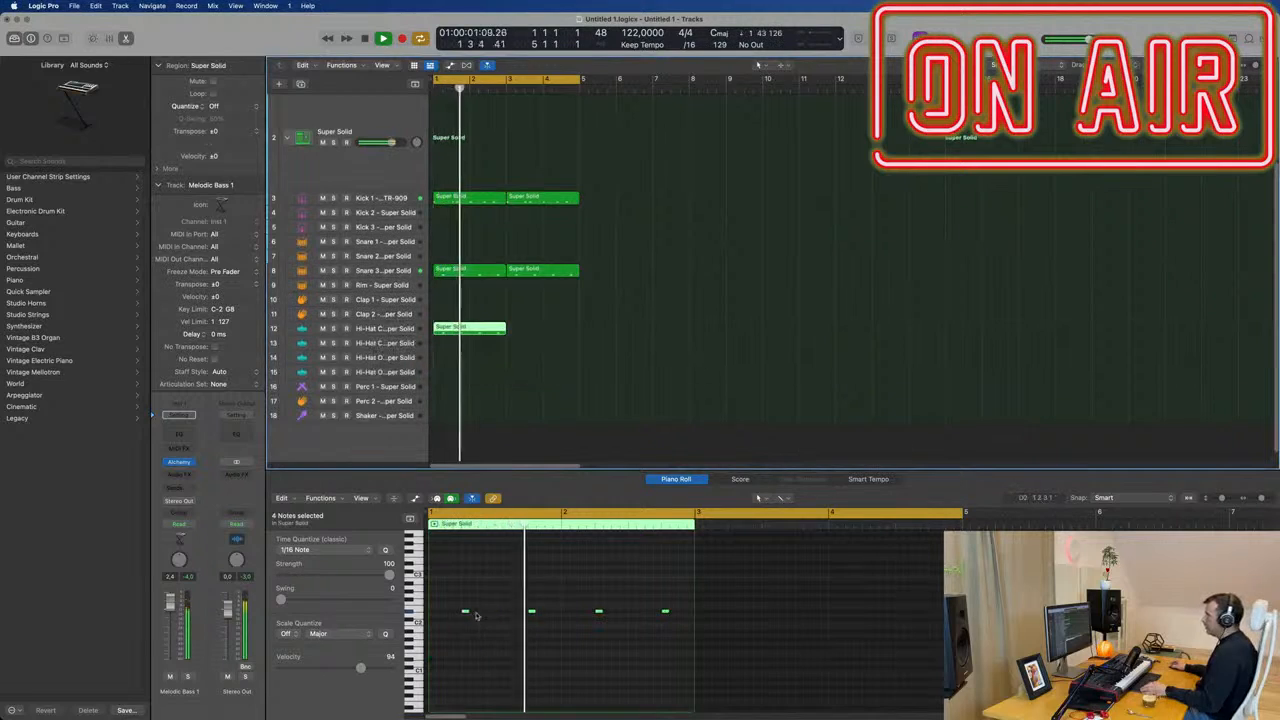
Shift and duplicate the four hi-hat notes so that one falls on the offbeat of every beat, and play the loop.
drag(460, 599, 767, 630)
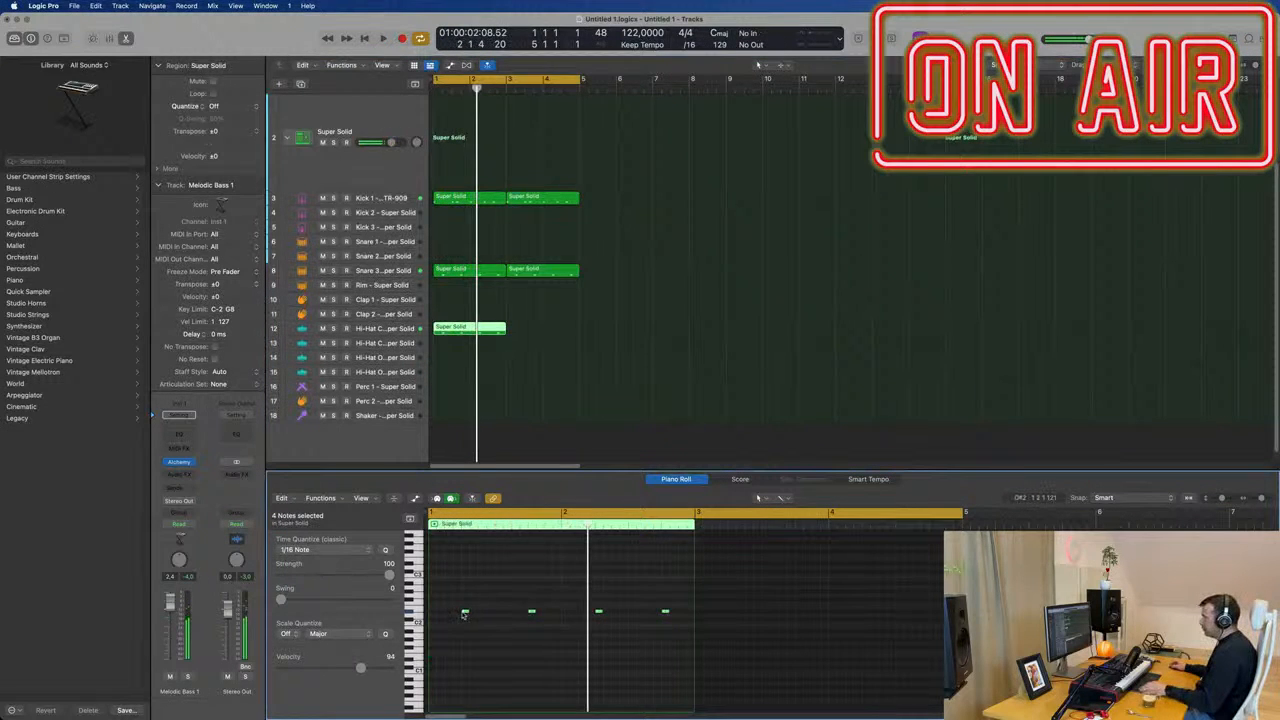
mouse_move(463, 614)
mouse_down()
mouse_move(449, 616)
mouse_move(485, 620)
mouse_up()
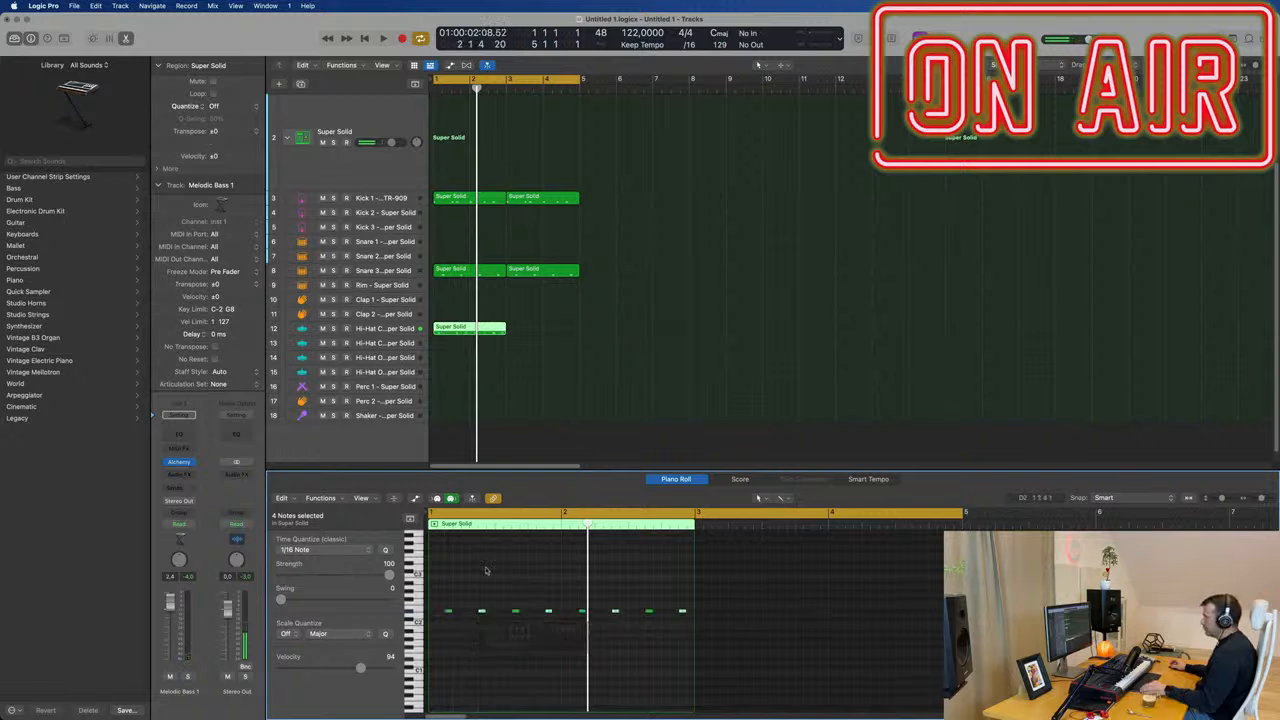
key(space)
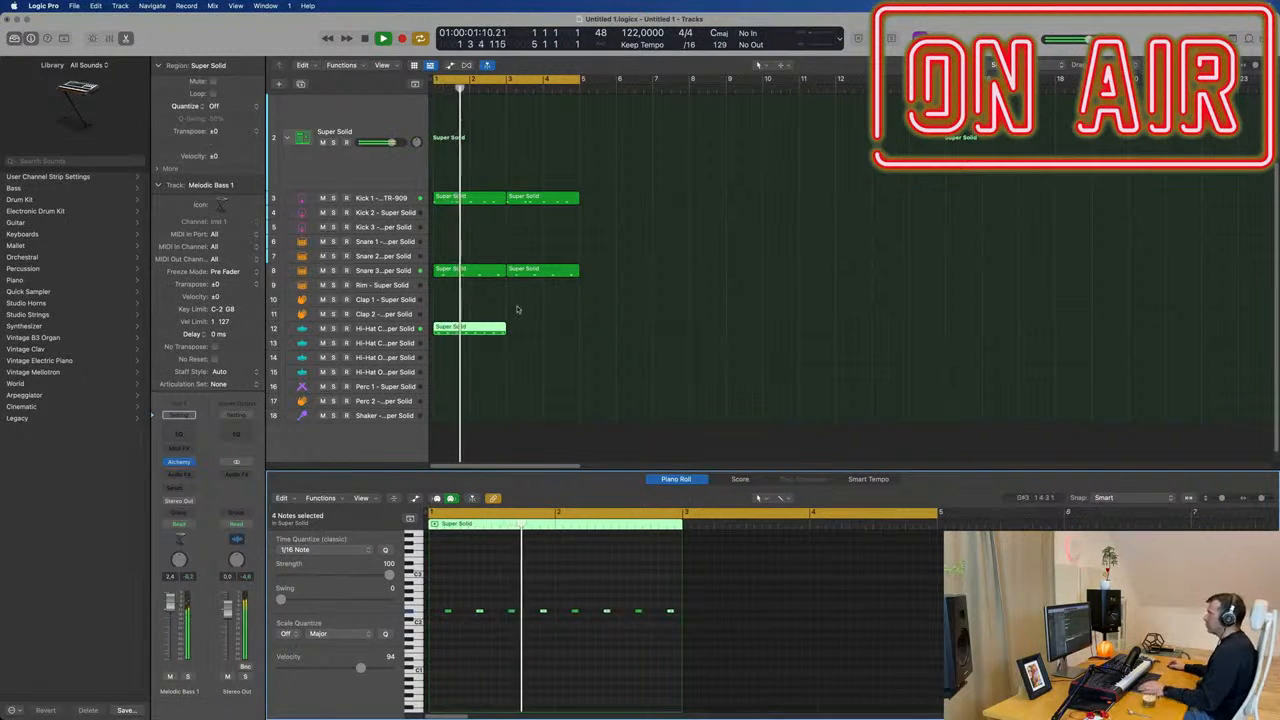
Repeat the two-bar hi-hat region once to fill bars 3 and 4 and select the Hi-Hat Closed 1 track.
key(super+r)
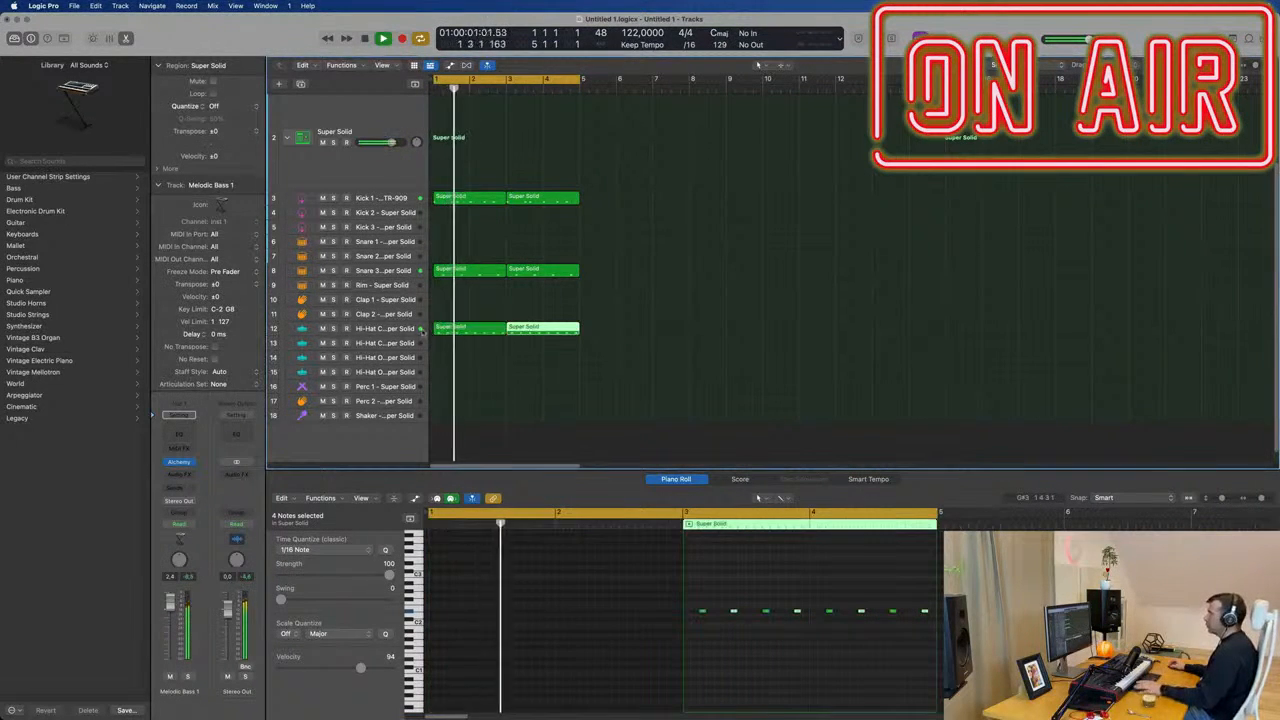
click(421, 331)
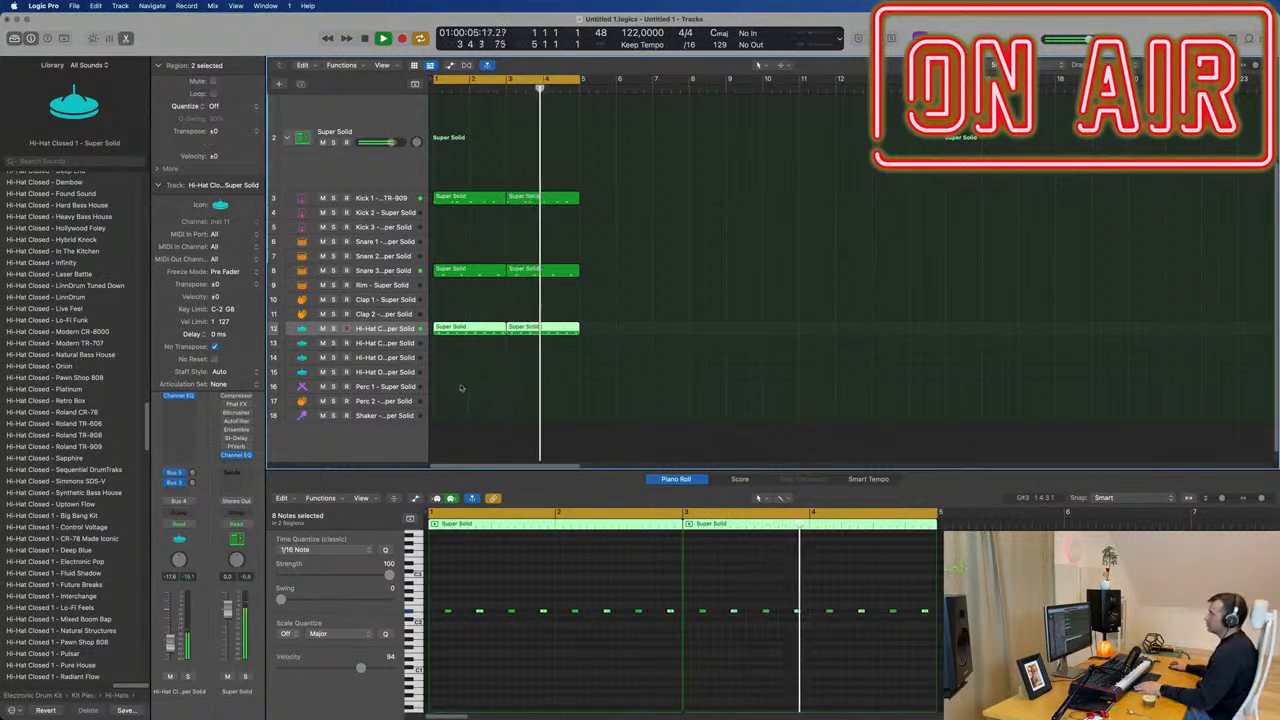
Place a copy of the two-bar Snare 3 region on the Rim track in bars 1 and 2.
scroll(460, 350, up, 2)
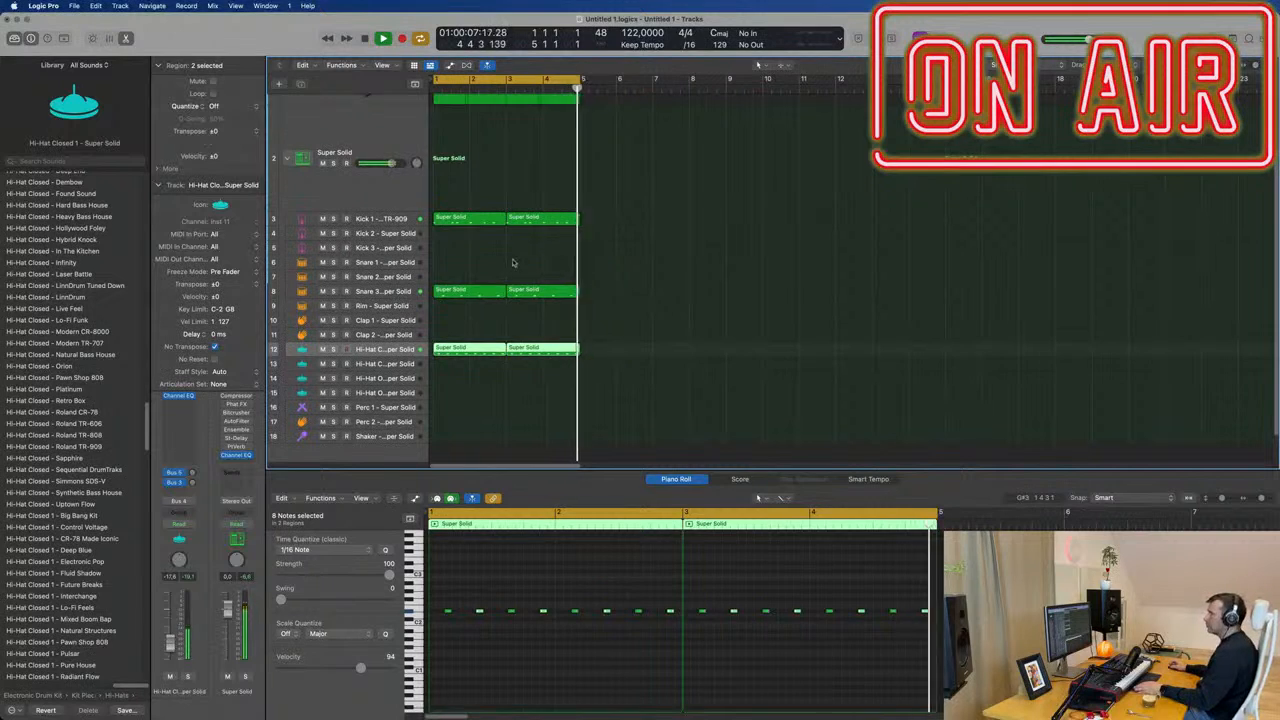
click(455, 242)
click(456, 291)
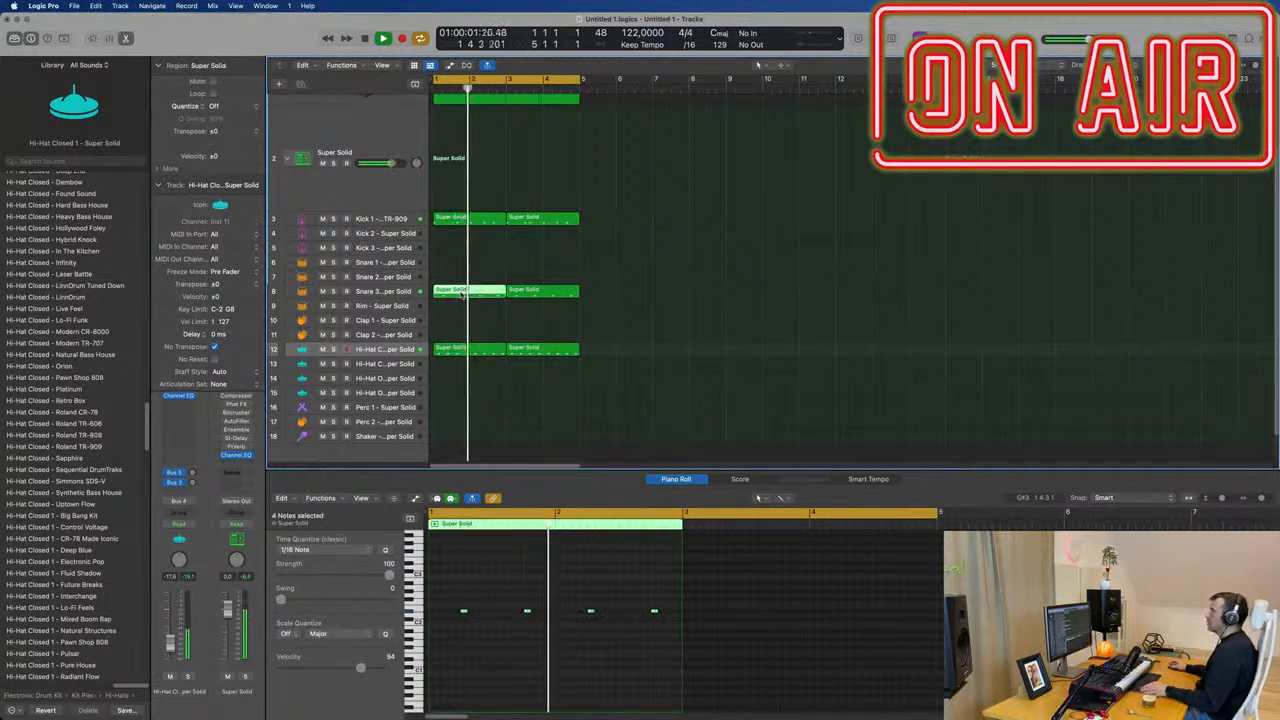
drag(459, 317, 460, 306)
drag(456, 599, 697, 634)
key(space)
key(Delete)
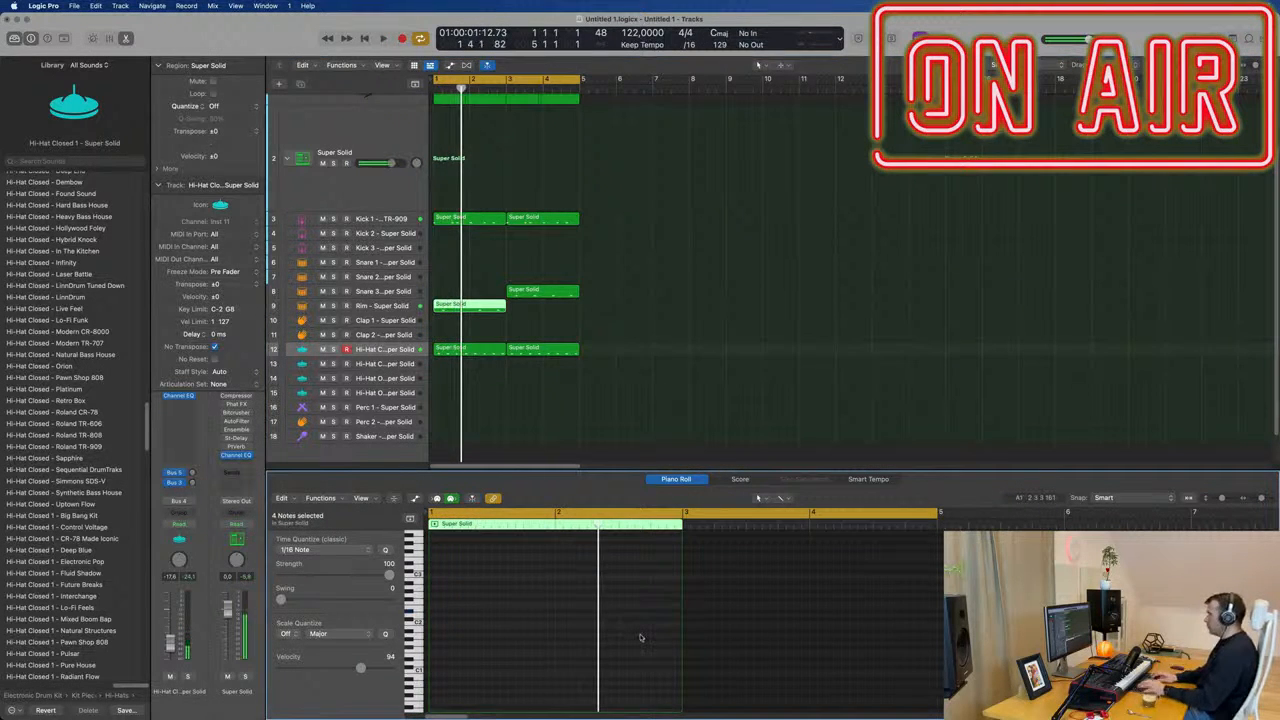
drag(542, 293, 470, 306)
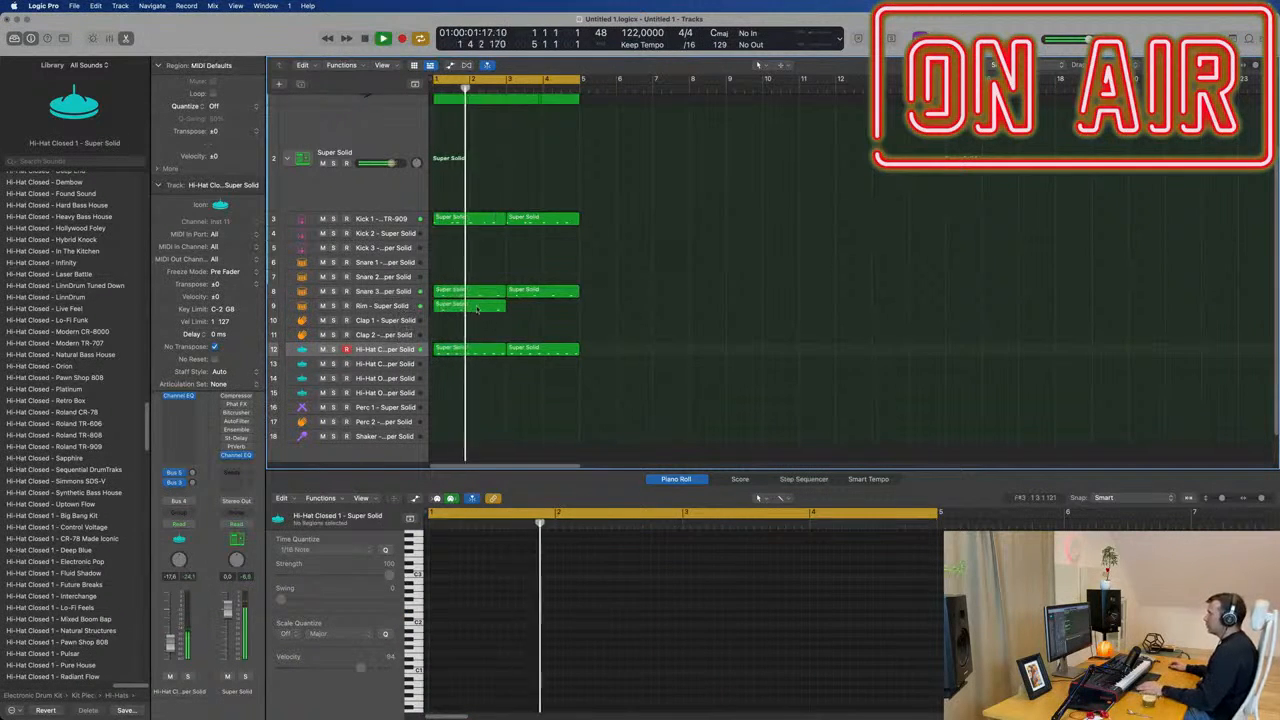
Select all four notes in the Rim region and duplicate them one sixteenth note after the originals.
click(477, 310)
drag(458, 598, 734, 645)
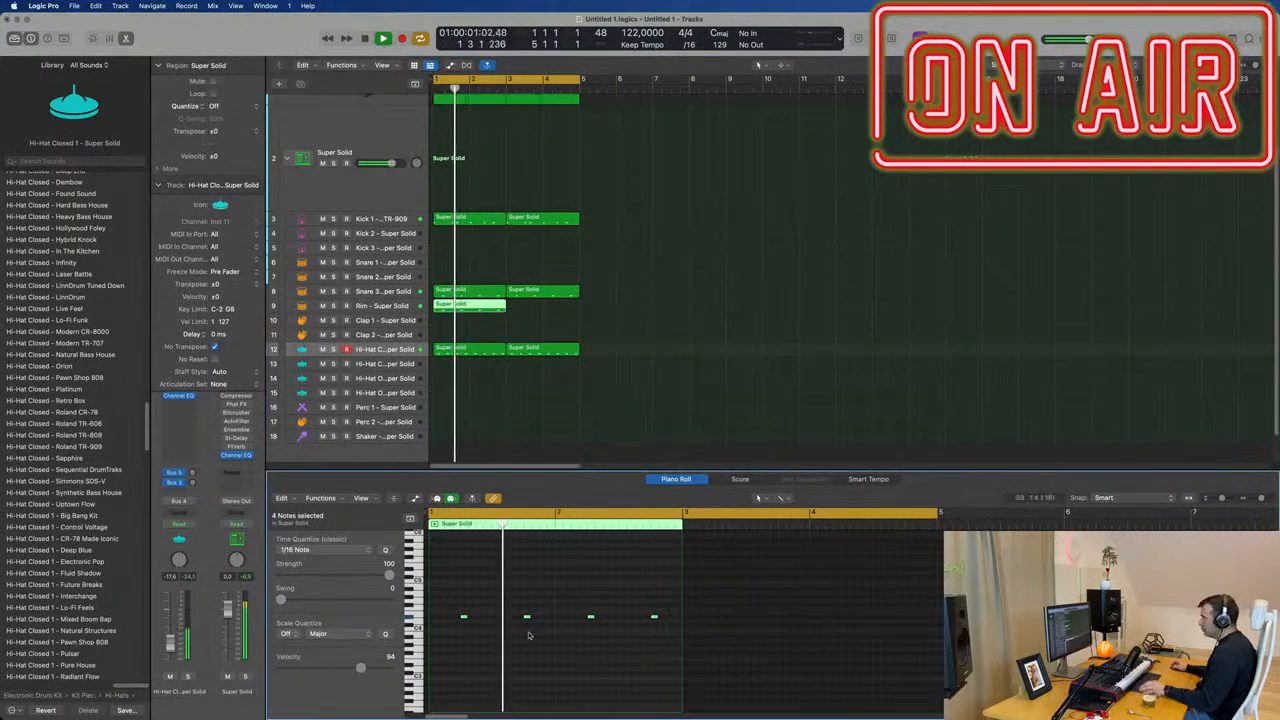
drag(464, 619, 472, 622)
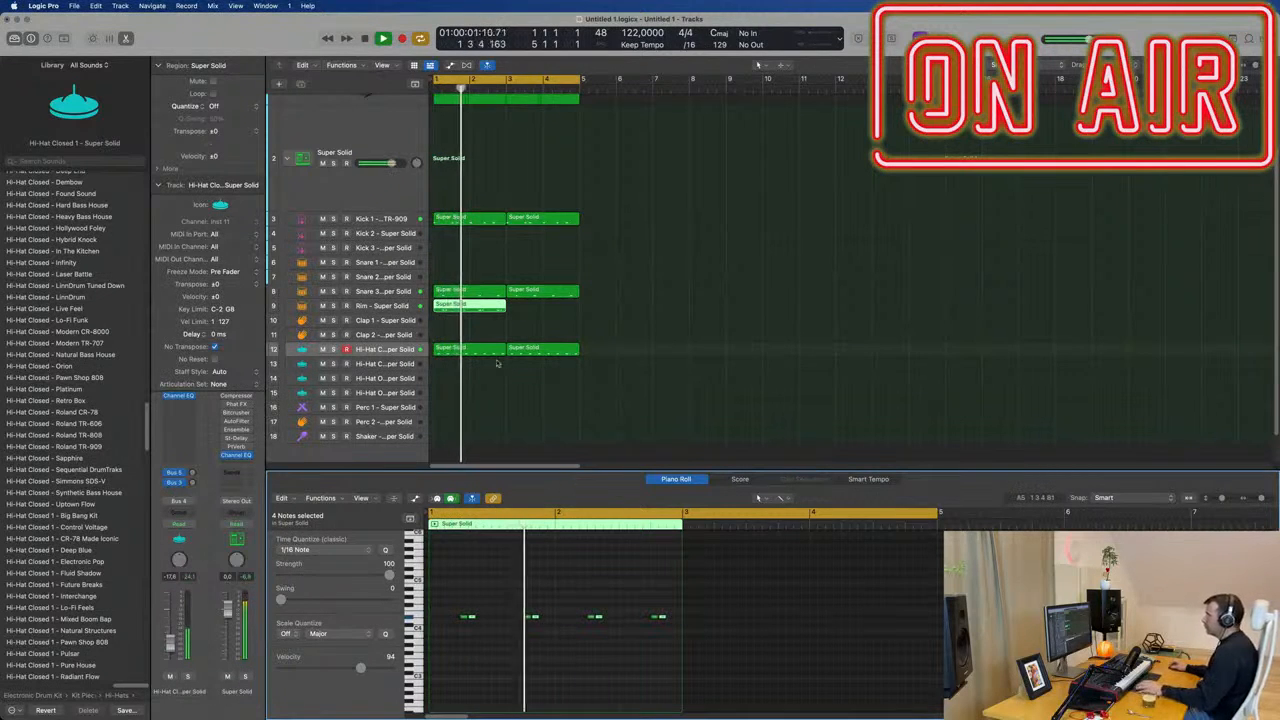
Select the Rim track and repeat its two-bar region once to fill bars 3 and 4.
click(397, 305)
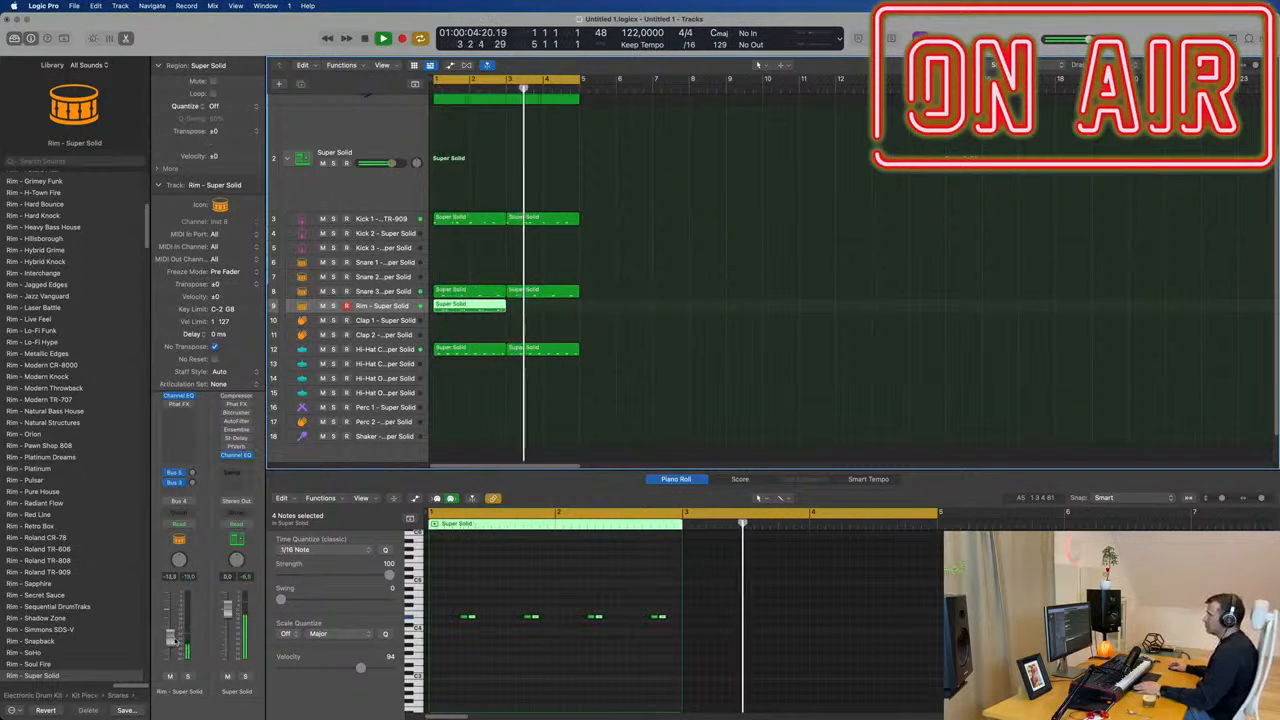
click(506, 316)
drag(506, 316, 494, 307)
key(super+r)
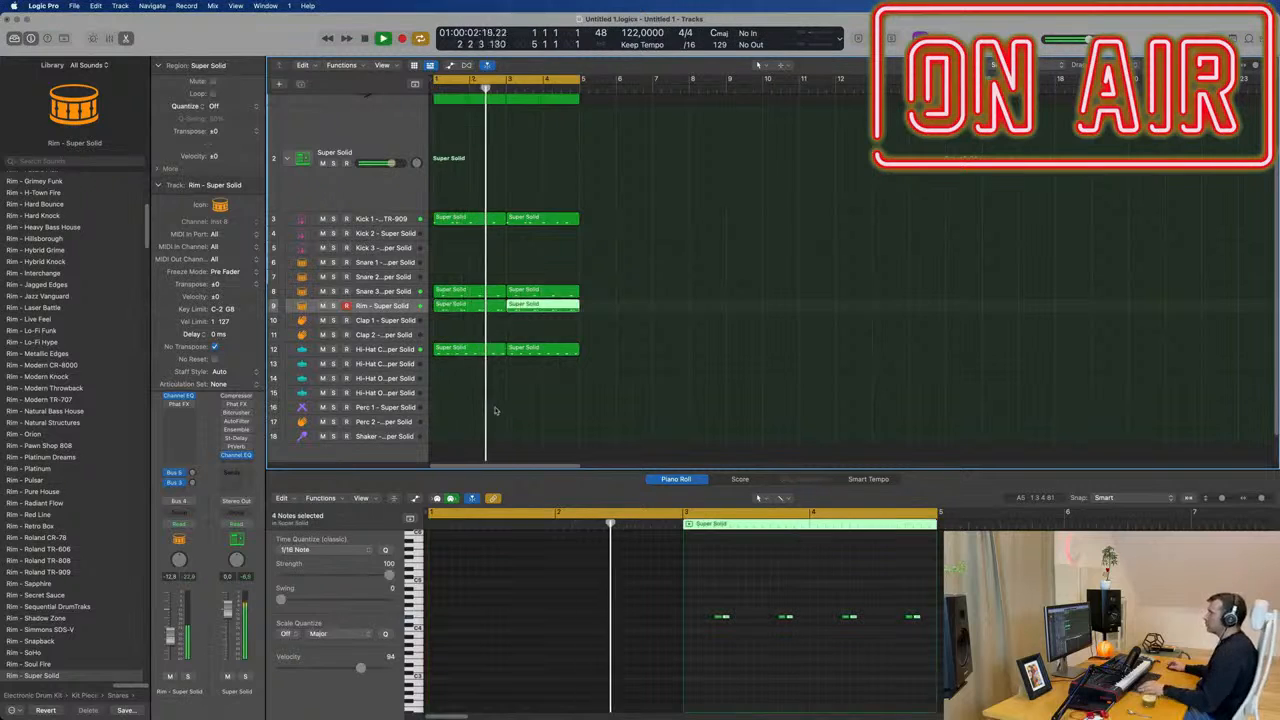
Audition the Perc 1 and Perc 2 tracks of the Super Solid kit while the loop plays.
scroll(497, 411, up, 1)
scroll(497, 411, down, 1)
scroll(507, 405, down, 1)
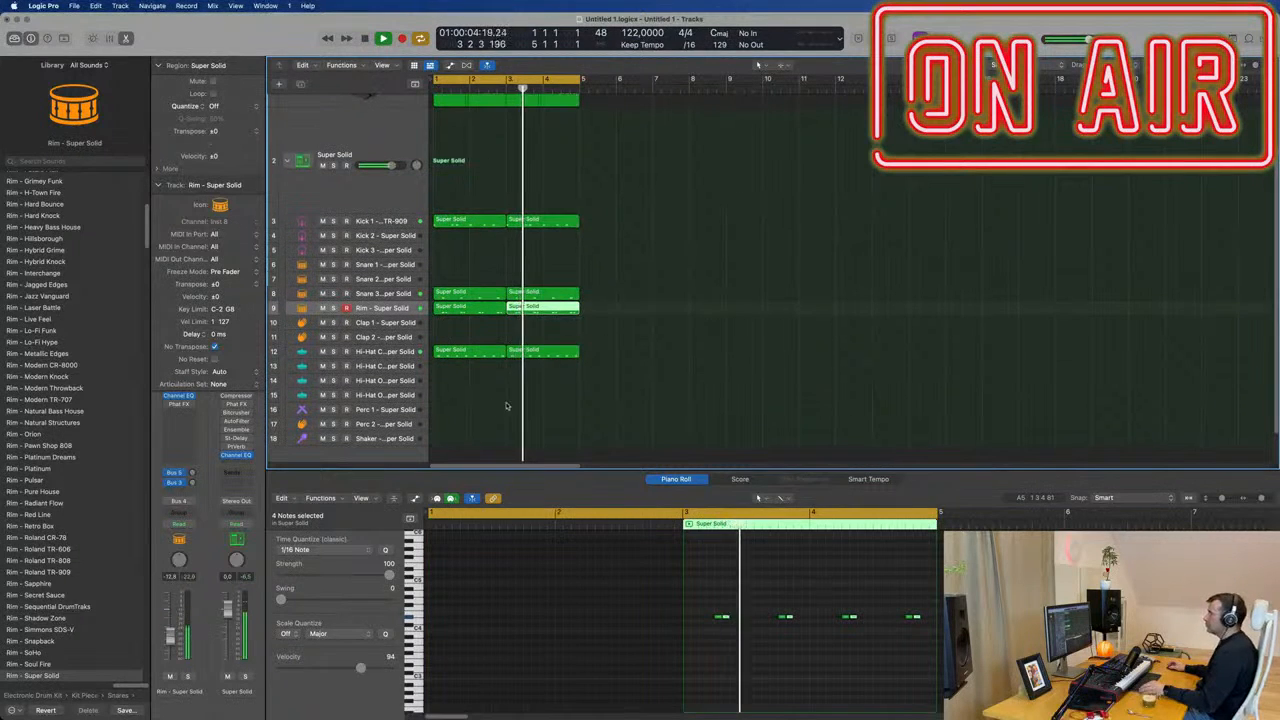
click(404, 410)
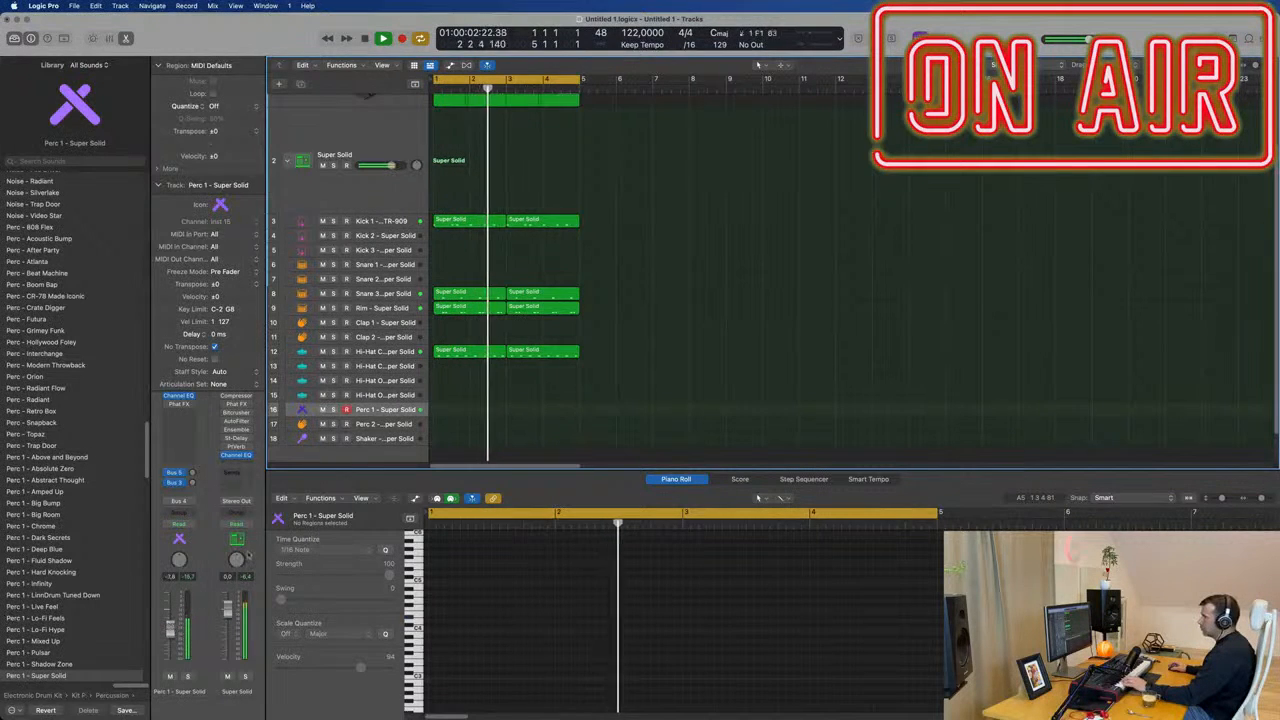
click(370, 425)
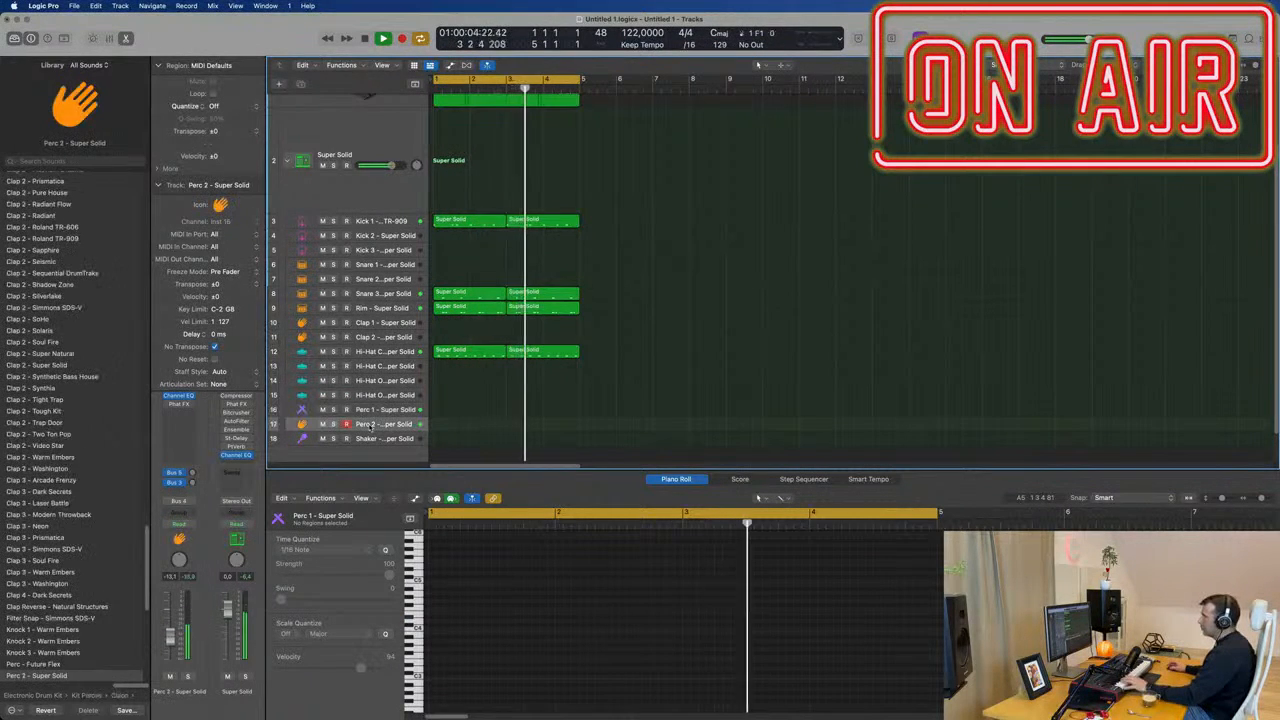
Select the Shaker track and place a copy of the first two-bar closed hi-hat region on it in bars 1 and 2.
click(390, 440)
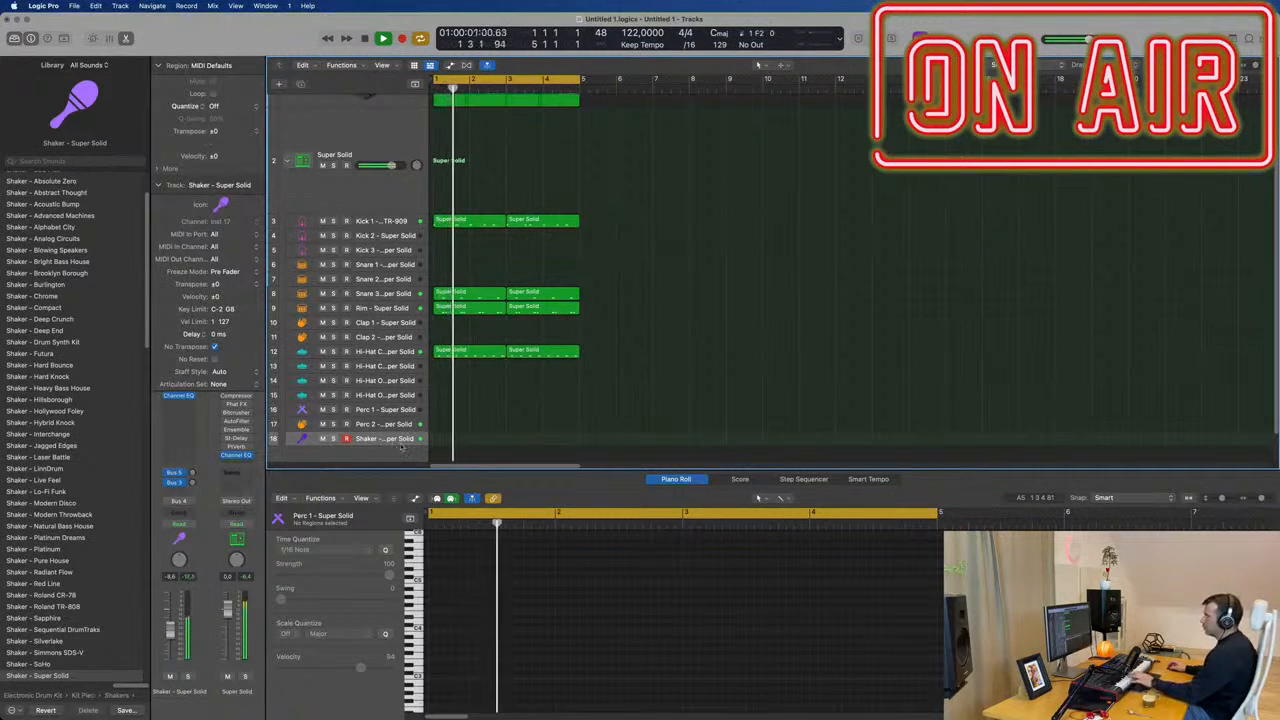
click(466, 355)
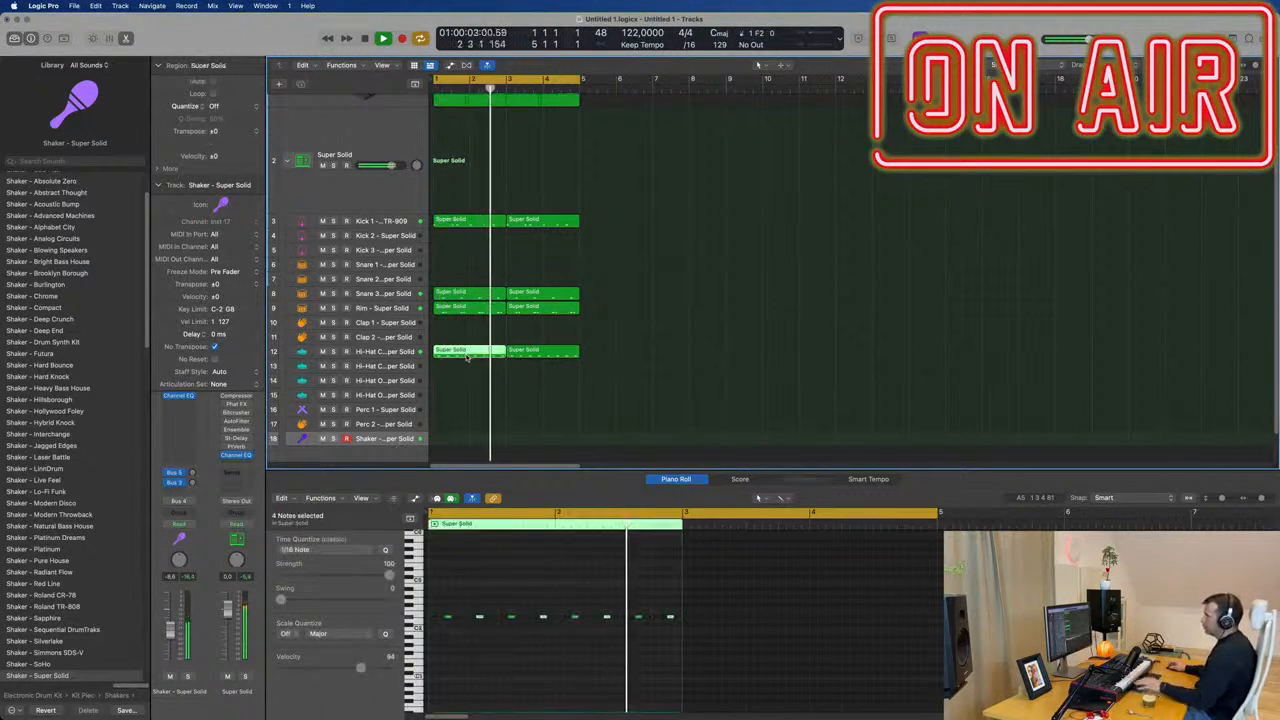
drag(466, 357, 464, 439)
Duplicate all eight Shaker notes twice, each a sixteenth later, and repeat the two-bar region once to fill bars 3 and 4.
drag(440, 607, 726, 662)
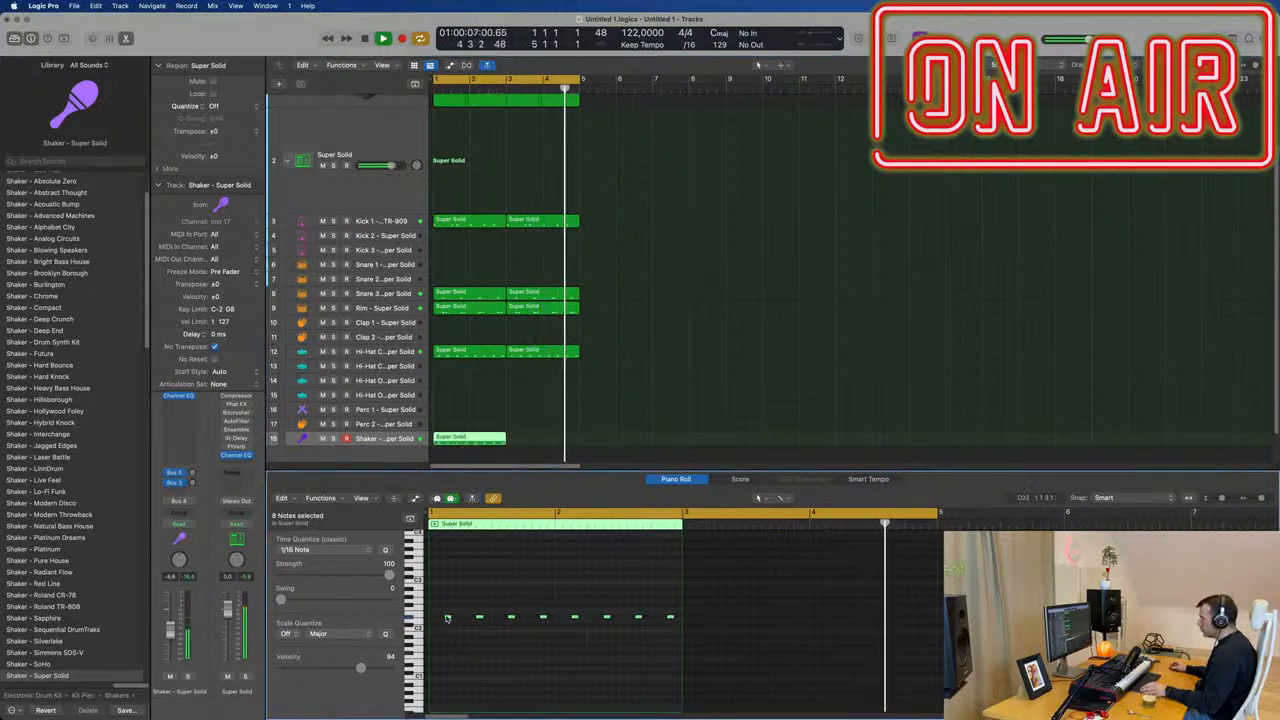
drag(443, 620, 460, 628)
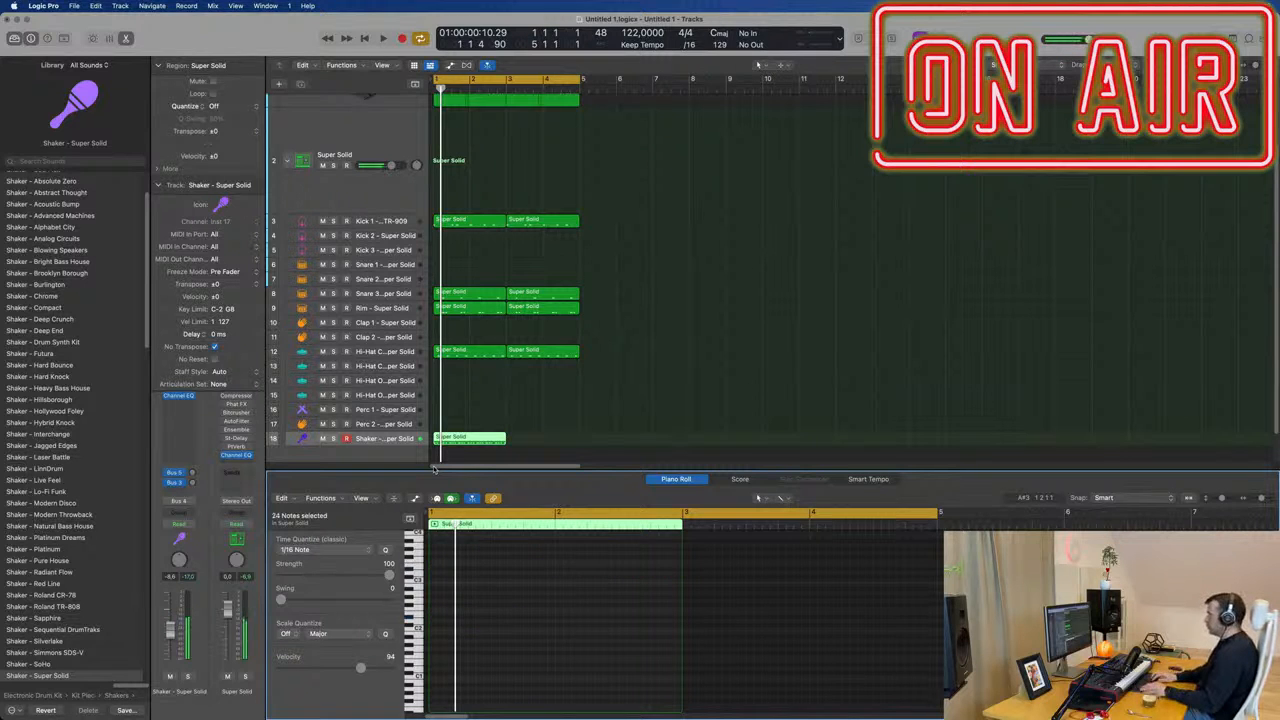
key(space)
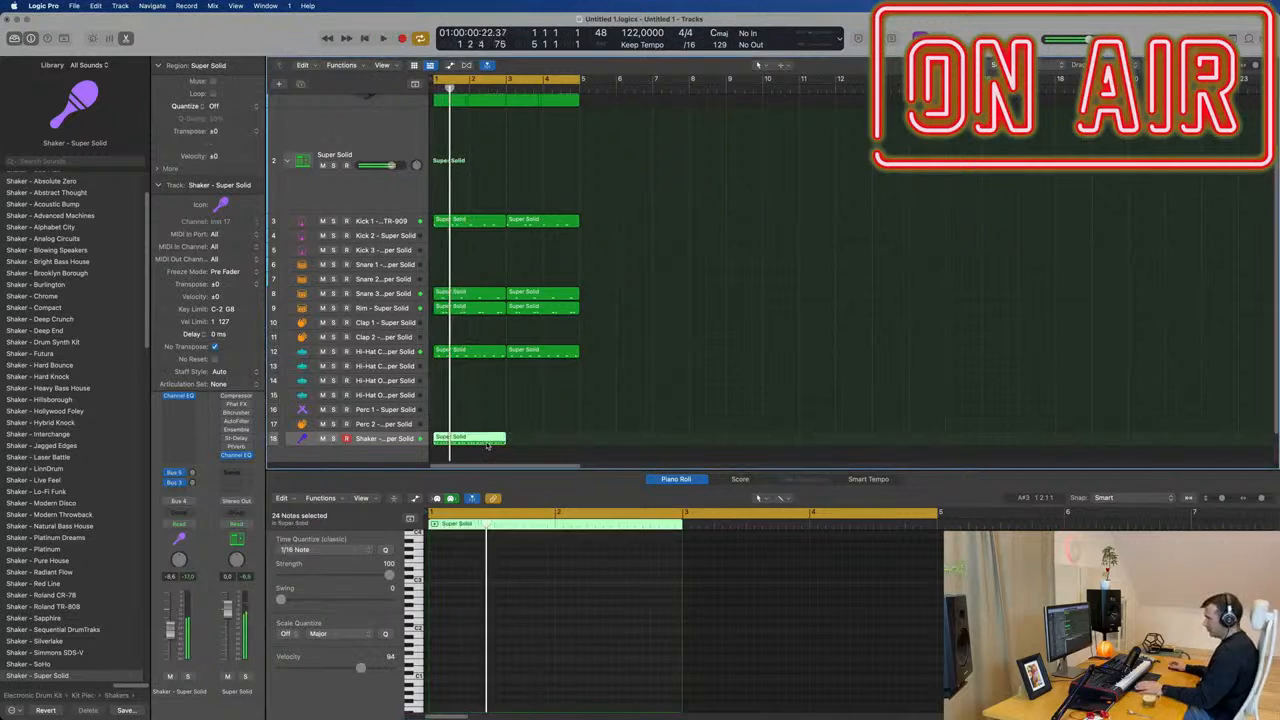
key(super+r)
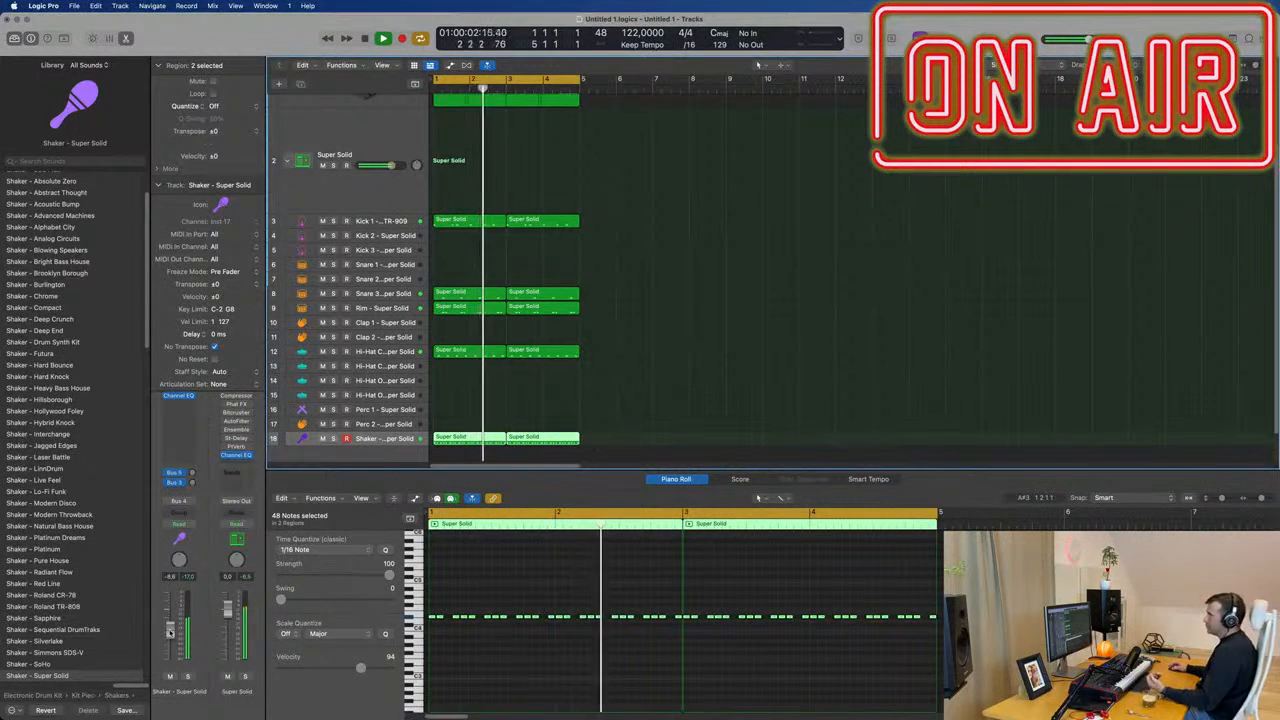
Select every region of the four-bar loop and repeat the selection three times to fill bars 5 to 16.
key(super+Up)
key(super+Up)
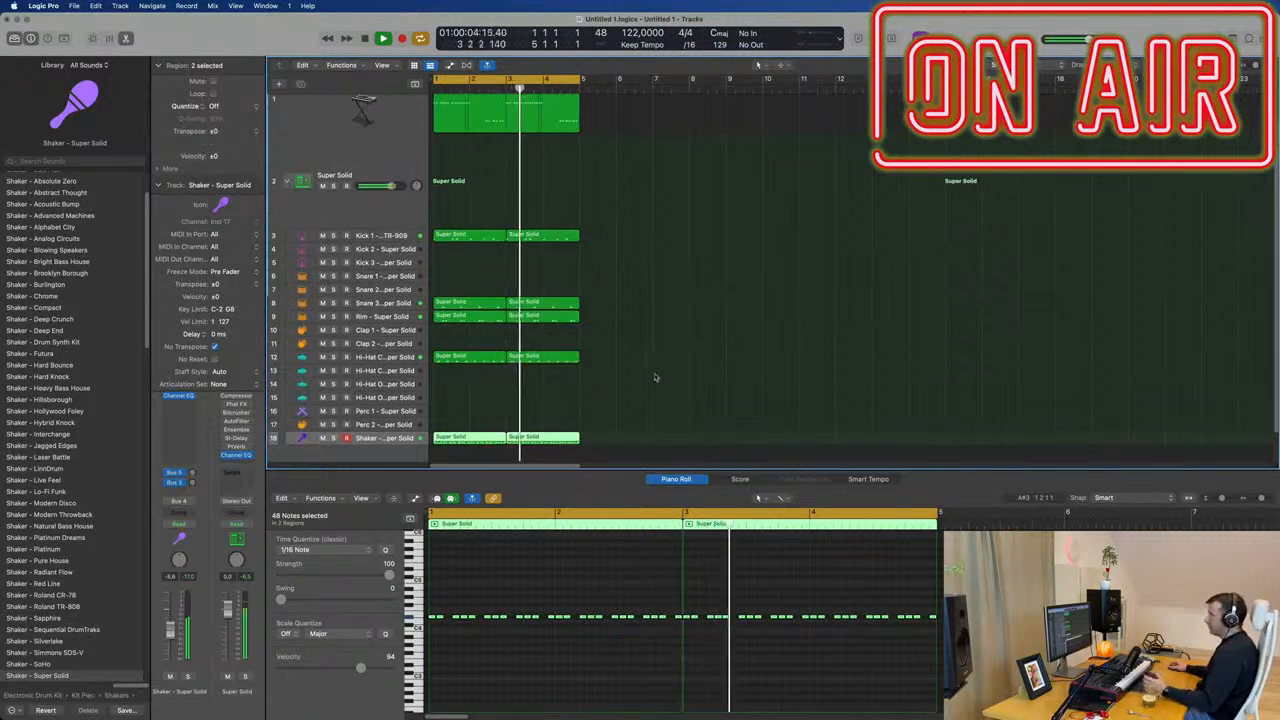
scroll(678, 345, up, 2)
scroll(660, 357, up, 1)
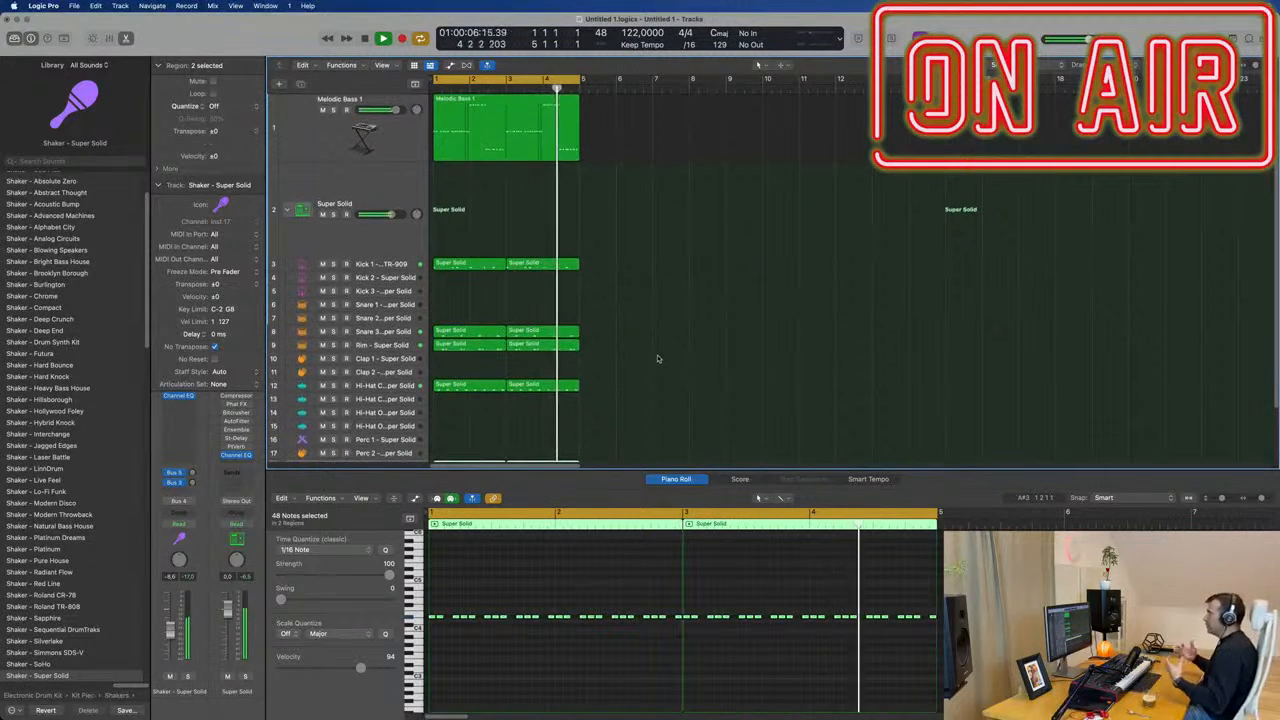
click(633, 356)
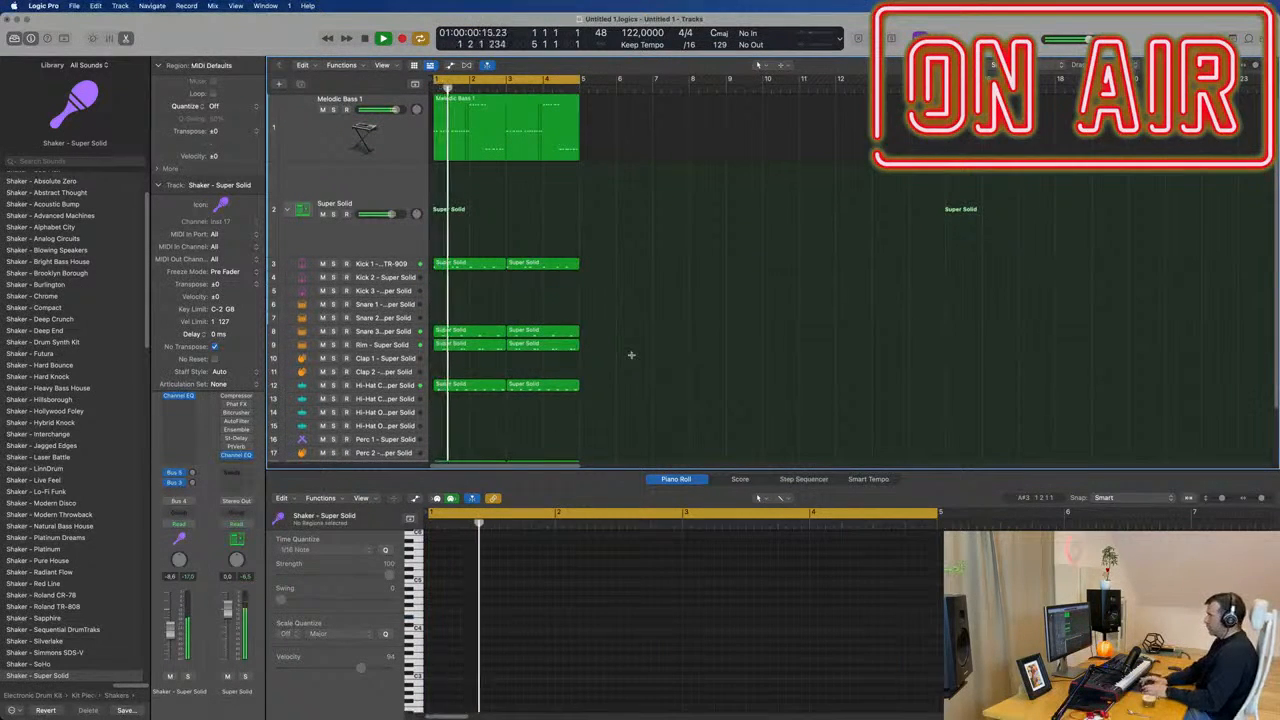
key(super+a)
key(super+r)
key(super+r)
key(super+r)
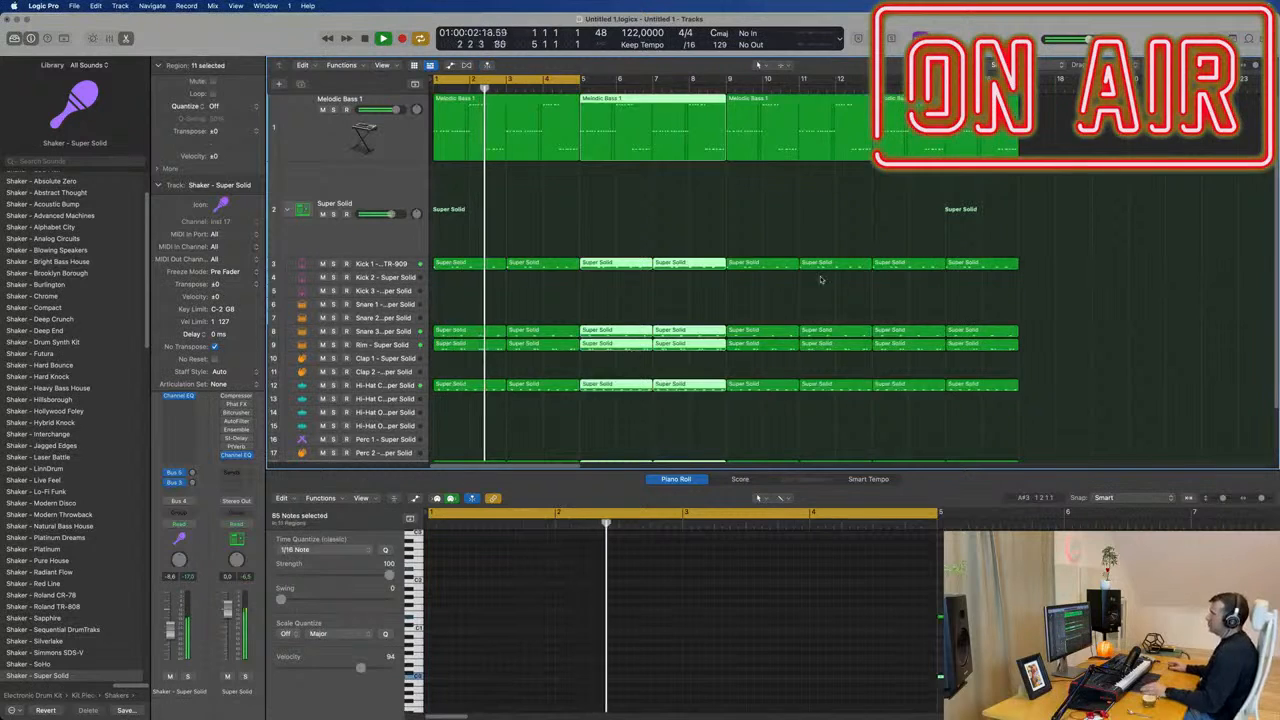
key(super+Left)
key(super+Left)
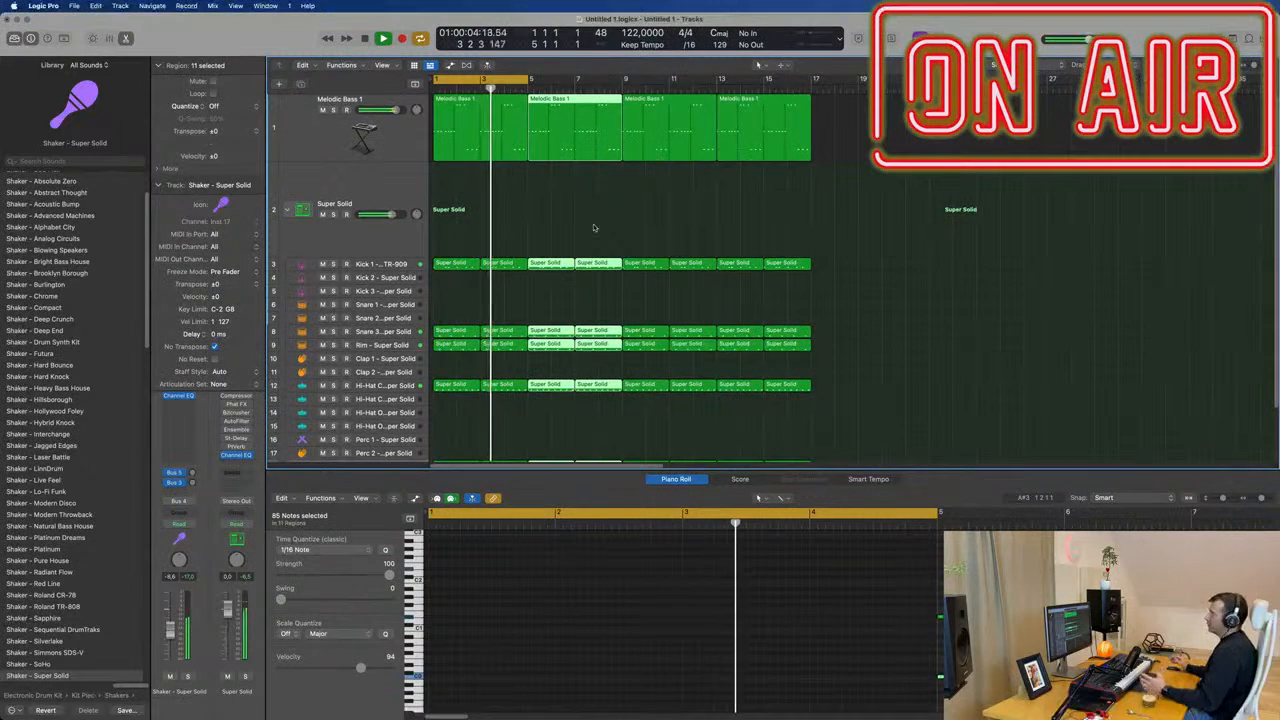
Insert a stereo Compressor on the Melodic Bass 1 track.
click(410, 118)
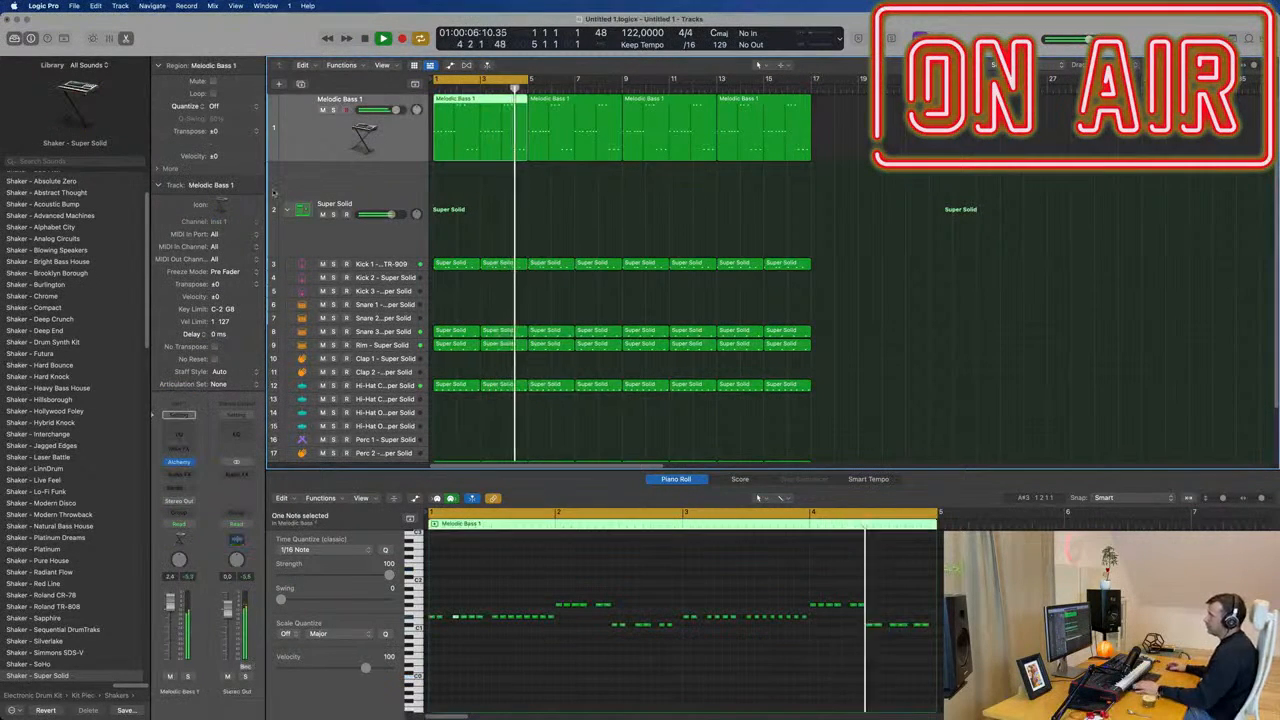
click(180, 474)
mouse_move(210, 538)
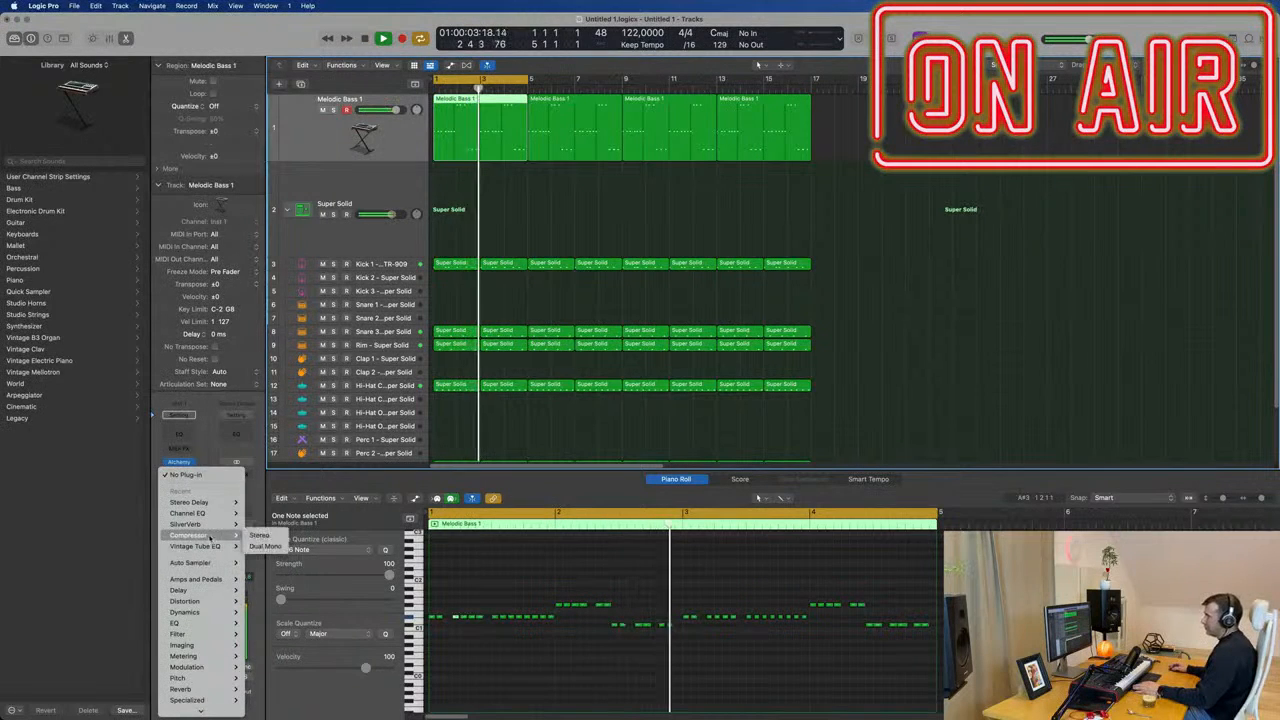
click(260, 535)
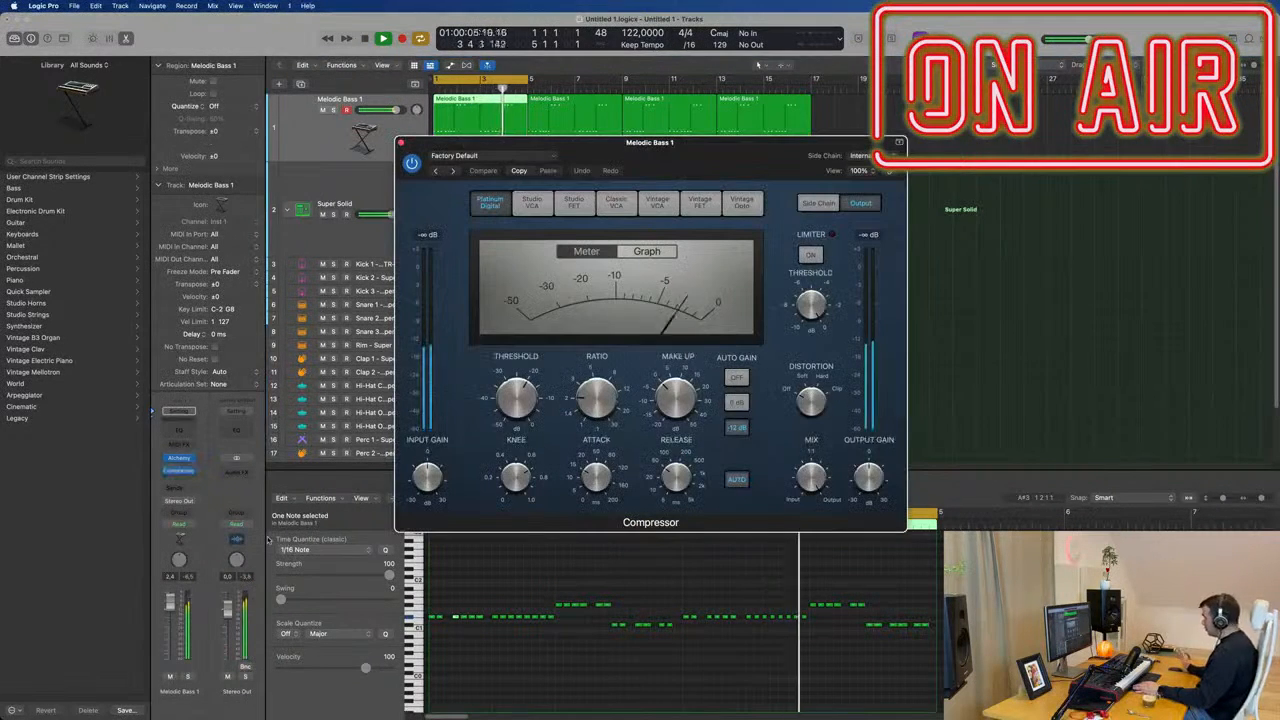
Set the Compressor's side chain source to the Snare 3 - Super Solid channel (Inst 7).
click(870, 156)
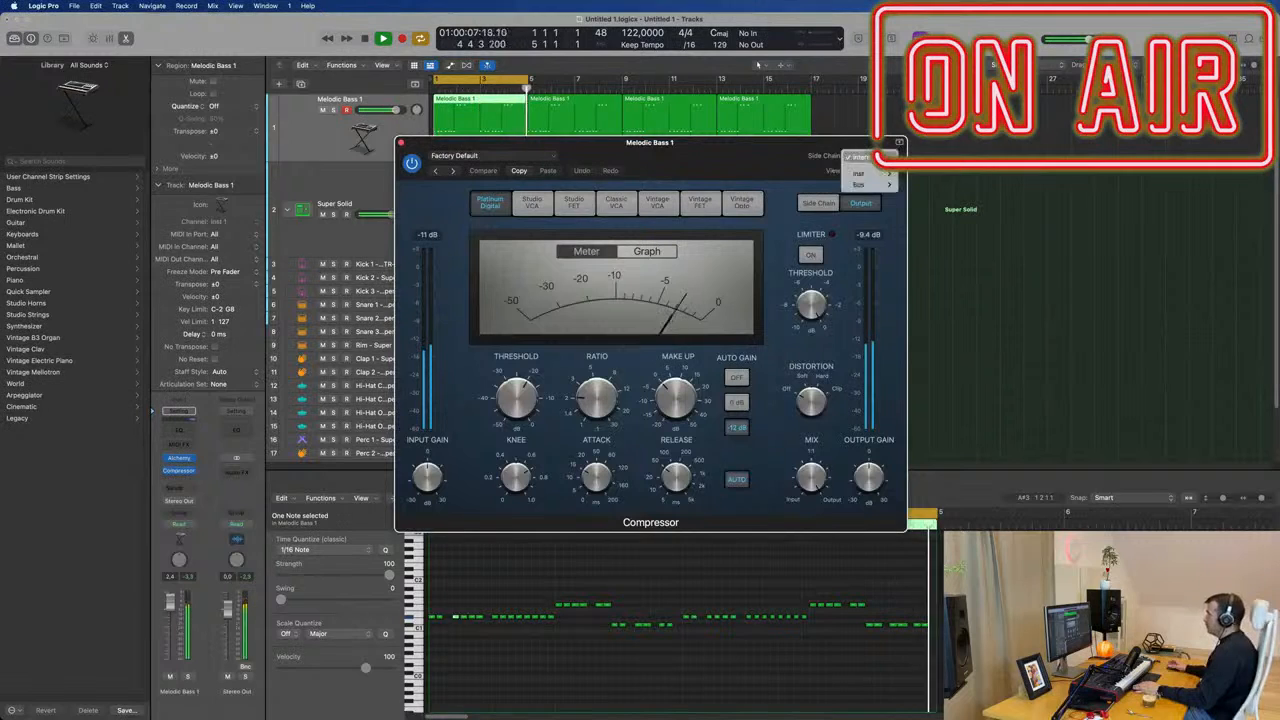
mouse_move(871, 179)
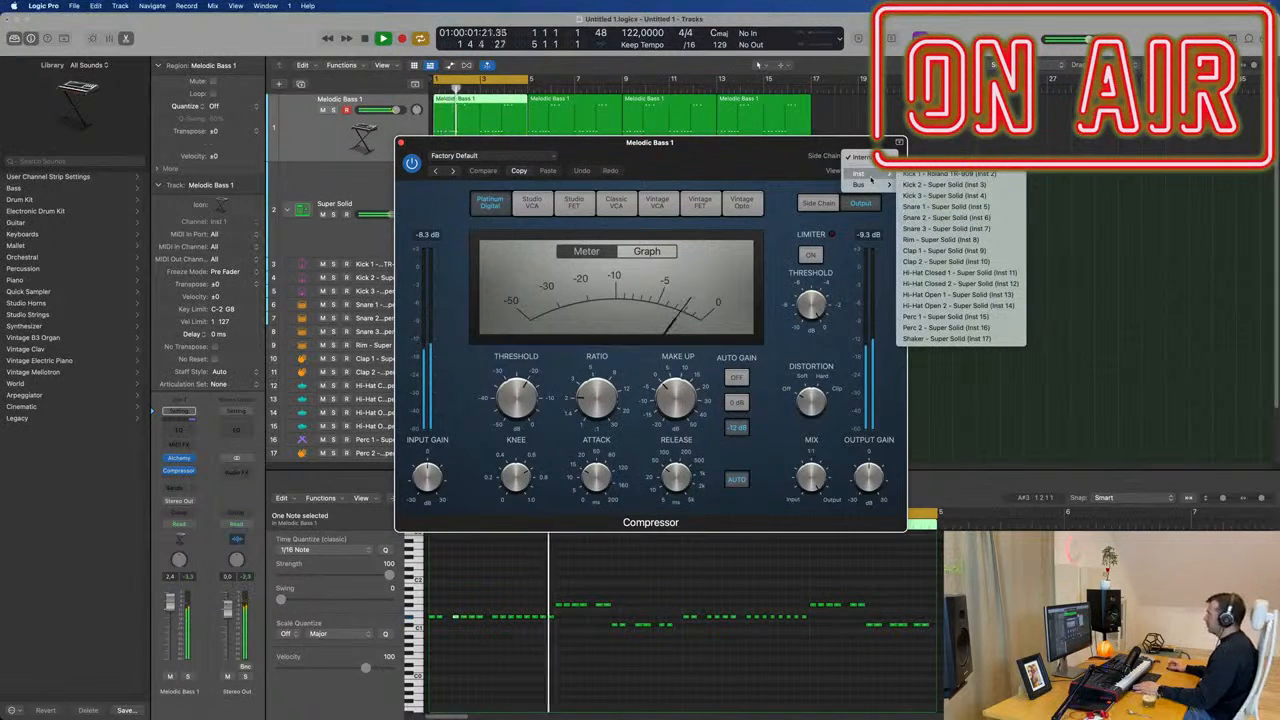
drag(763, 161, 931, 215)
click(1030, 208)
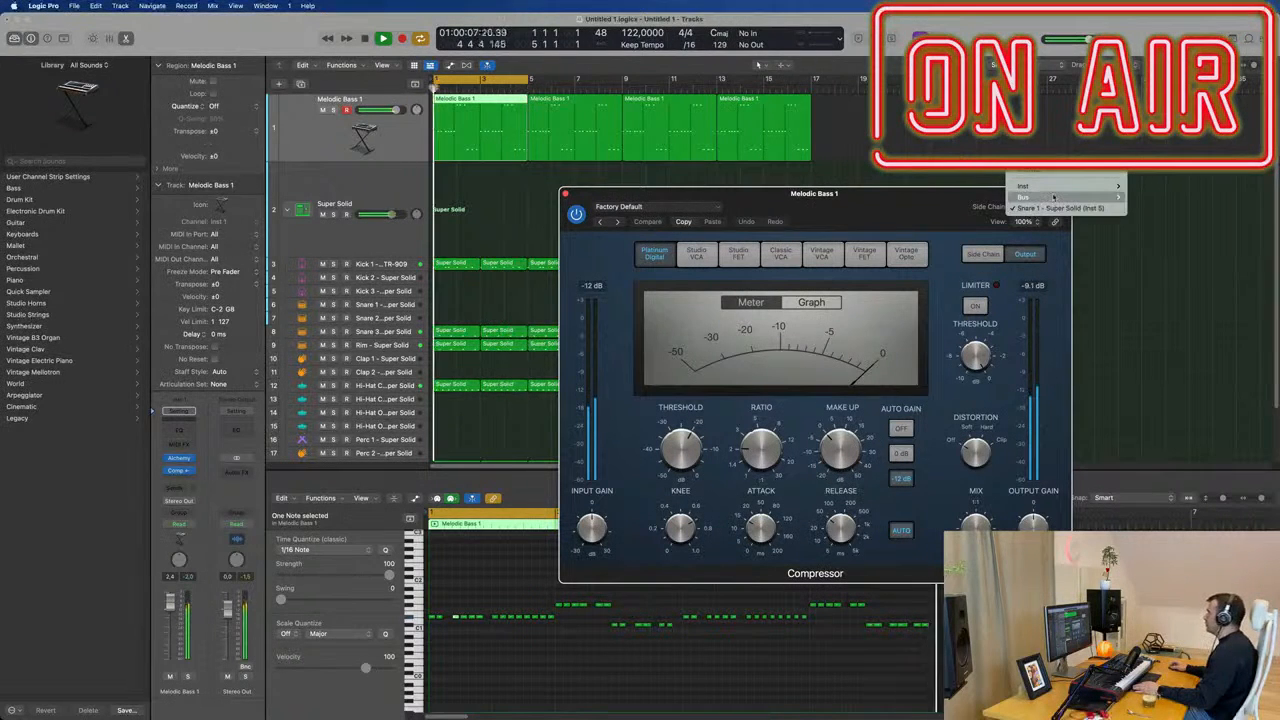
mouse_move(1024, 197)
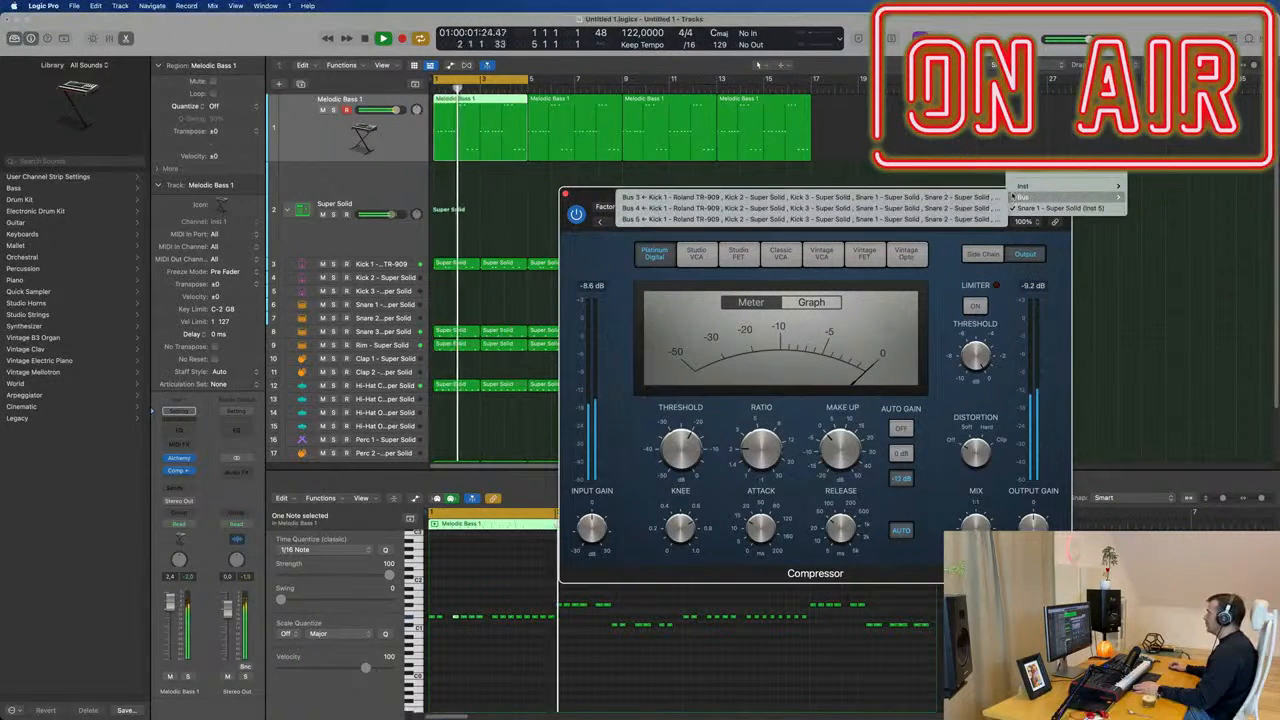
click(1180, 241)
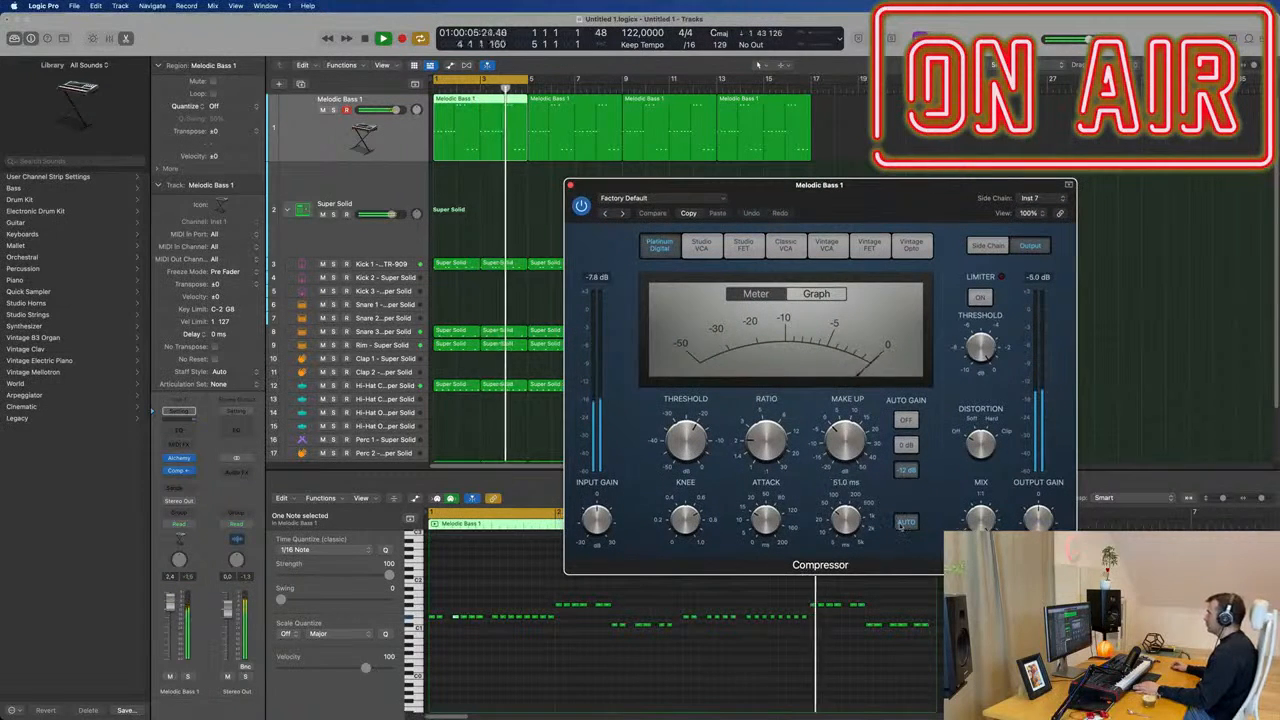
Adjust the bass Compressor with auto release off, a shorter attack, about 160 ms release and a lower threshold.
click(906, 522)
drag(766, 522, 756, 602)
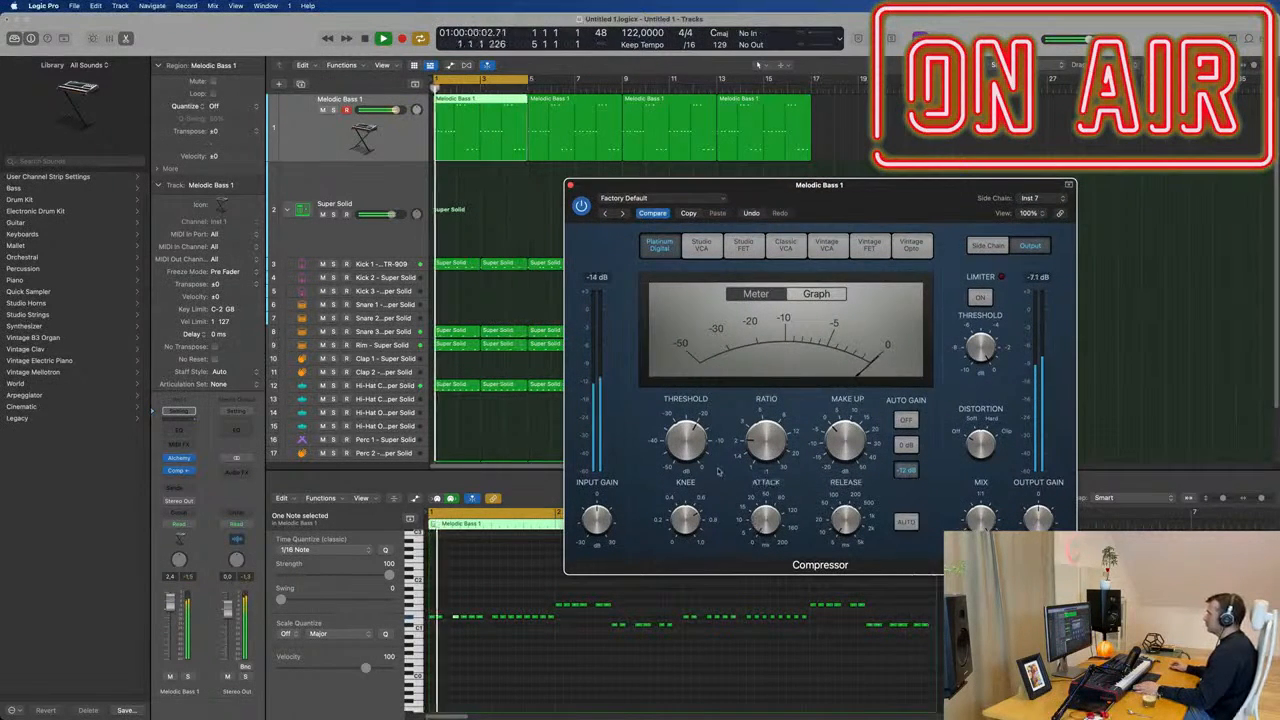
drag(690, 420, 688, 428)
drag(845, 518, 848, 514)
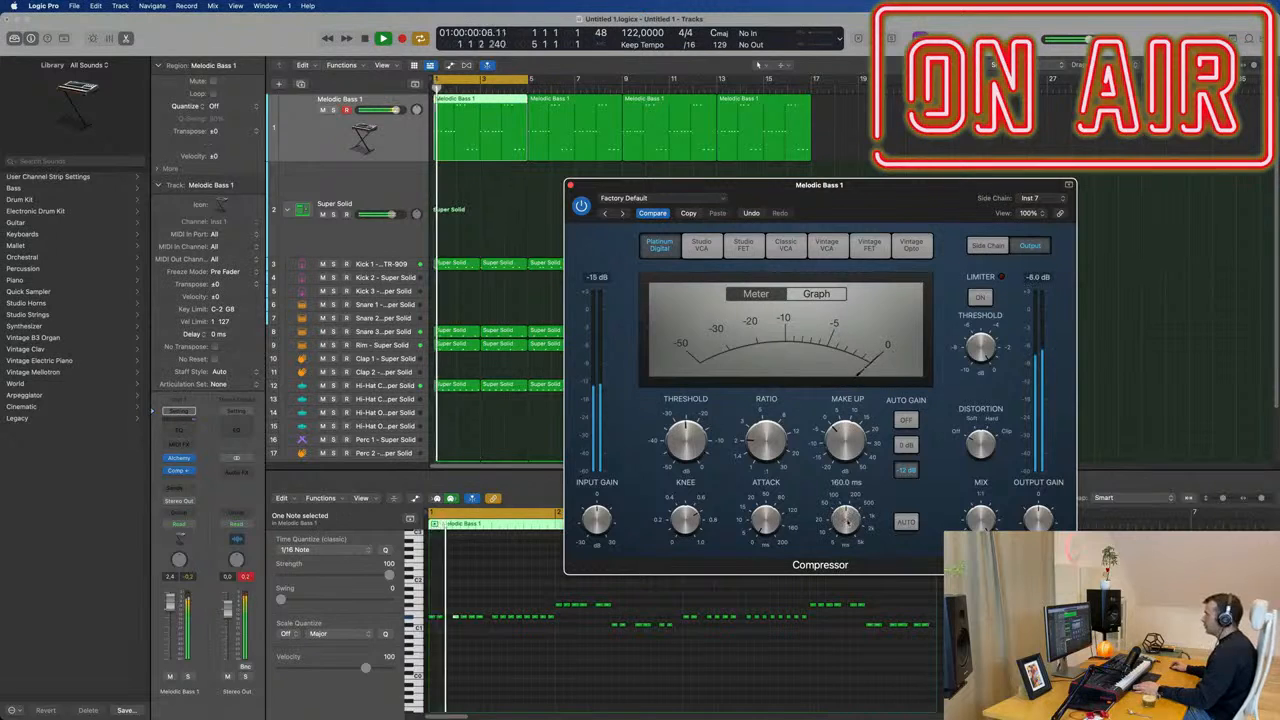
drag(690, 440, 700, 462)
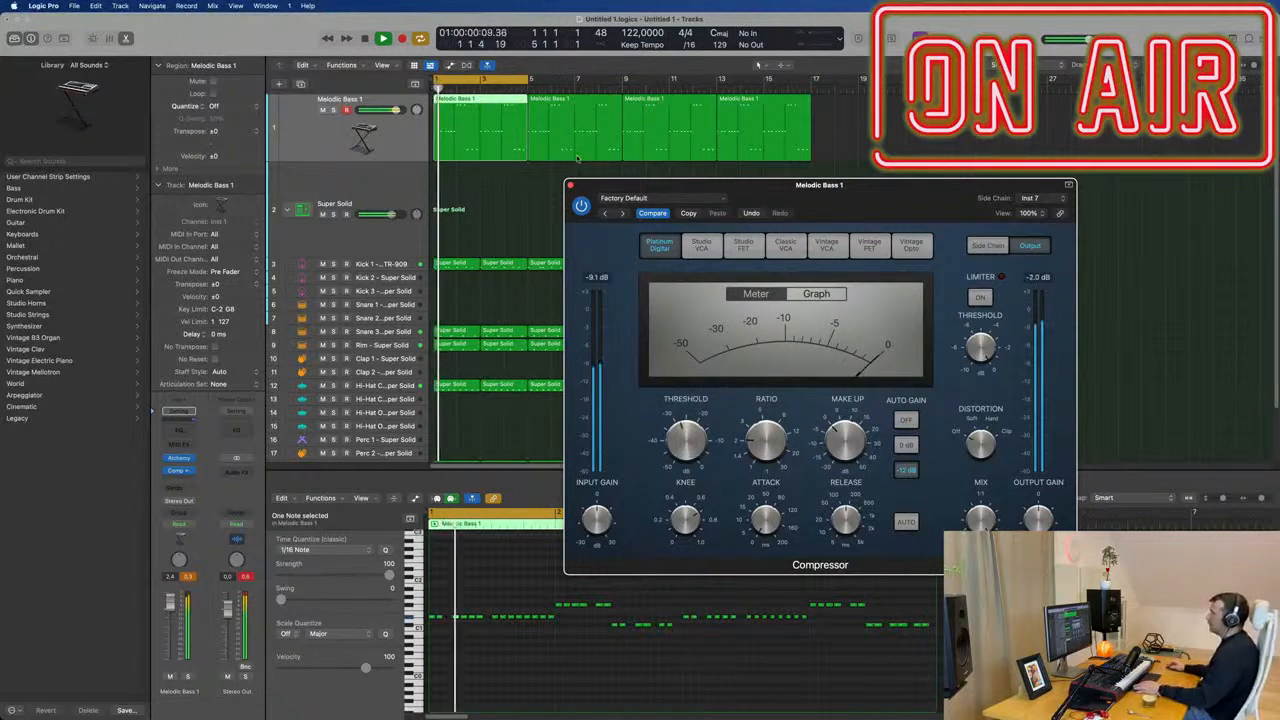
click(570, 185)
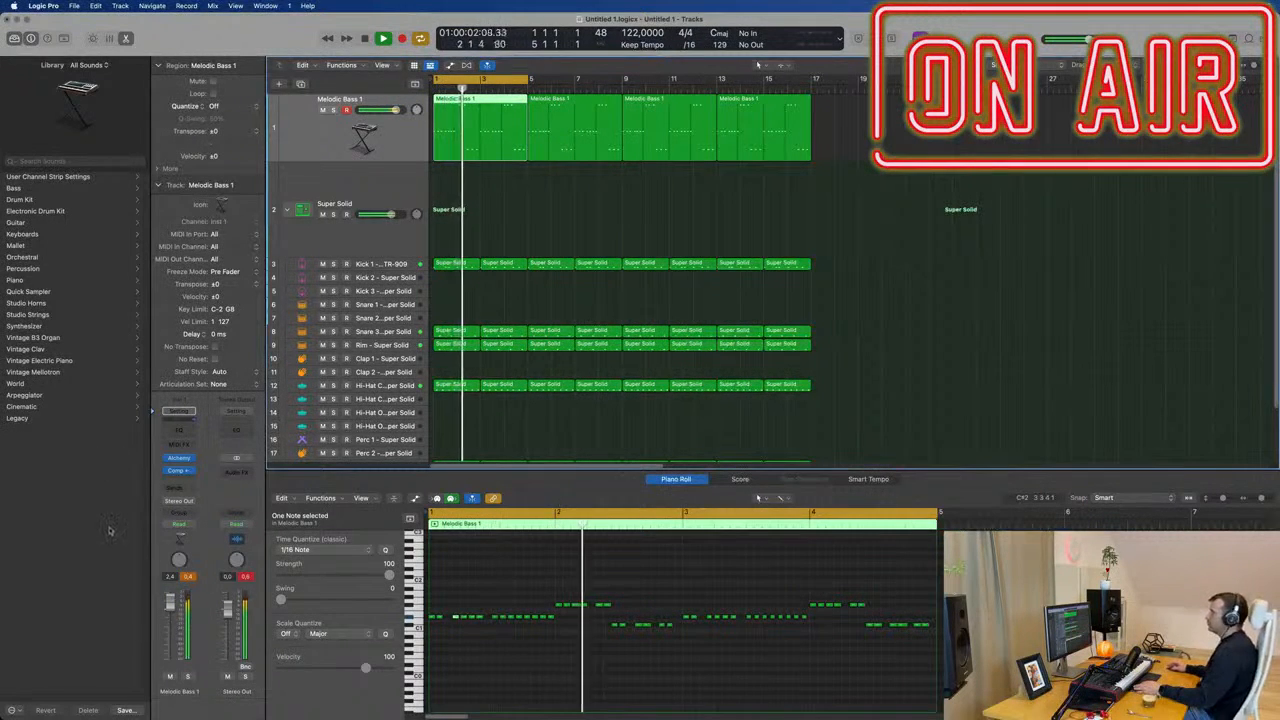
Check the Alchemy instrument on the Melodic Bass 1 track and hide its plug-in window.
click(179, 457)
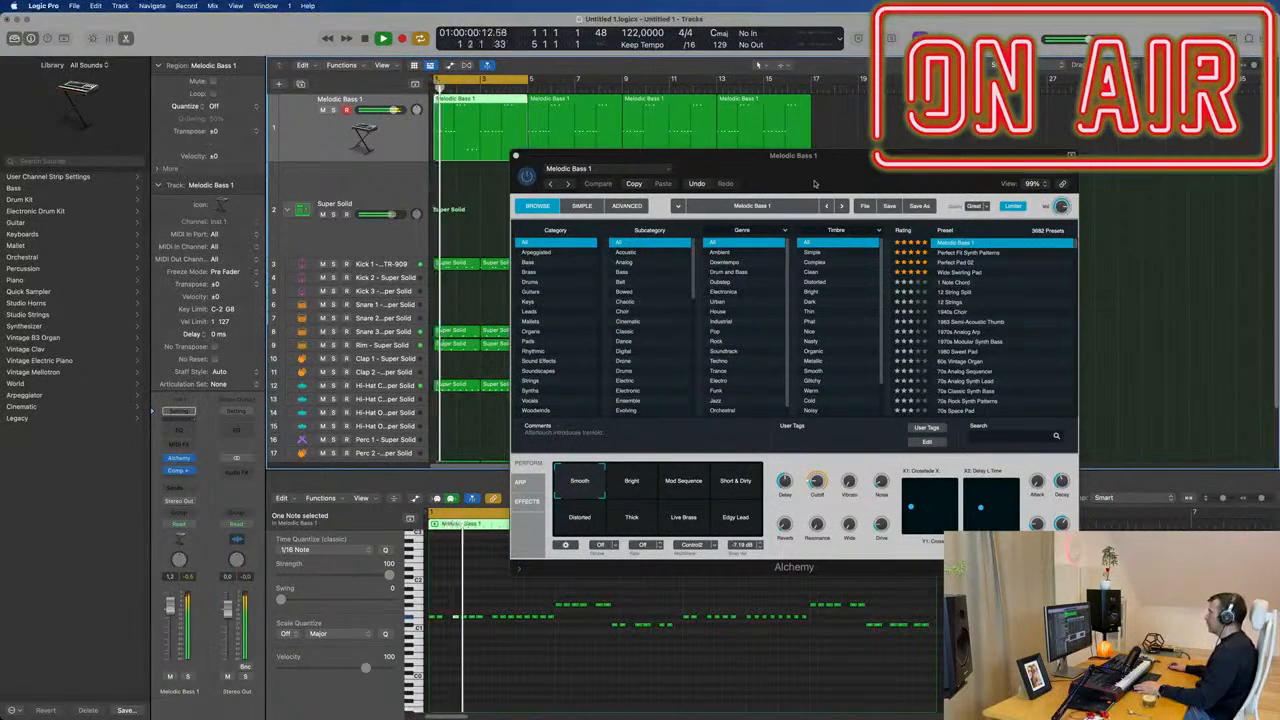
drag(812, 177, 804, 171)
key(v)
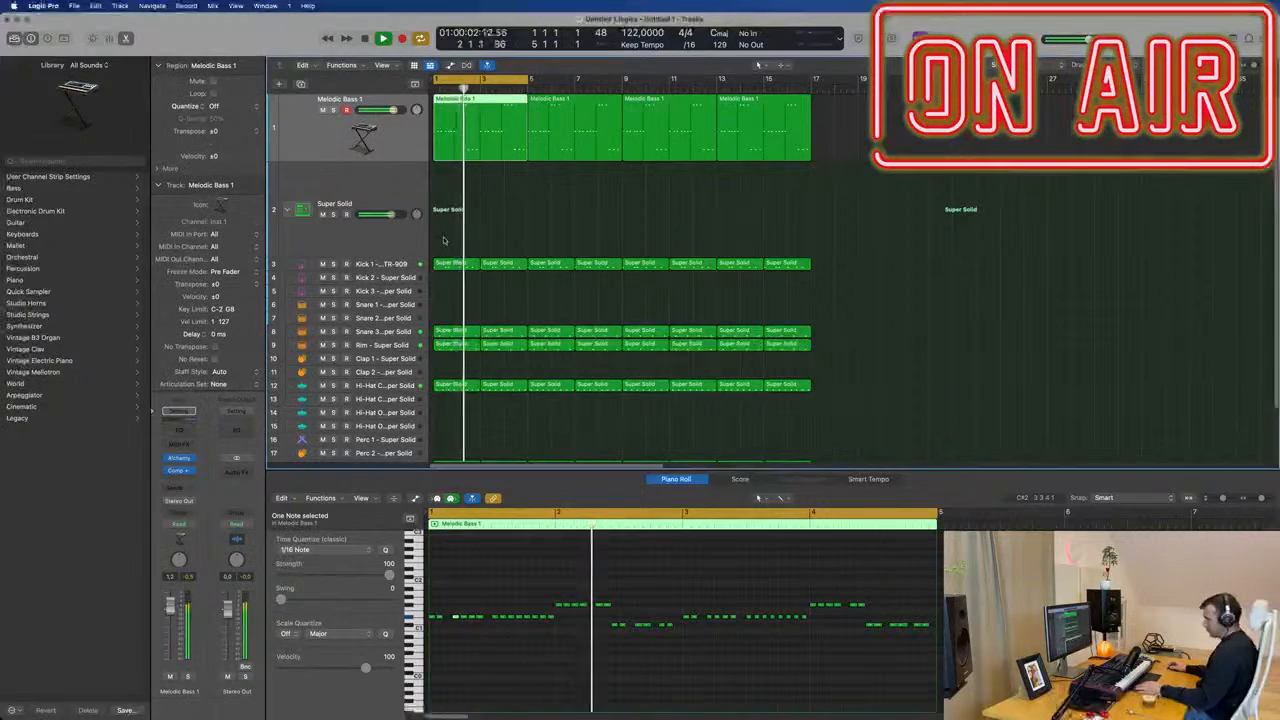
Add a Channel EQ to Melodic Bass 1 with the 75 Hz low shelf boosted about 5.6 dB, and set the track's volume to about -7.2 dB.
key(x)
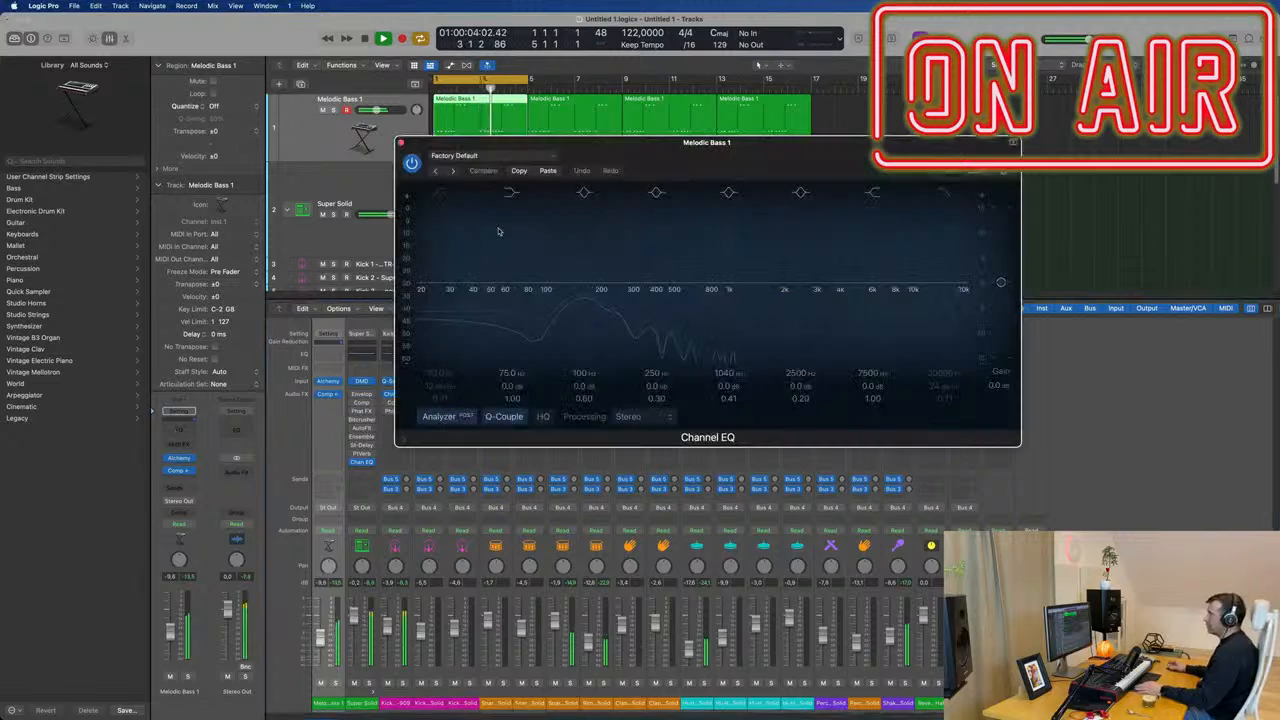
click(178, 418)
drag(512, 386, 510, 388)
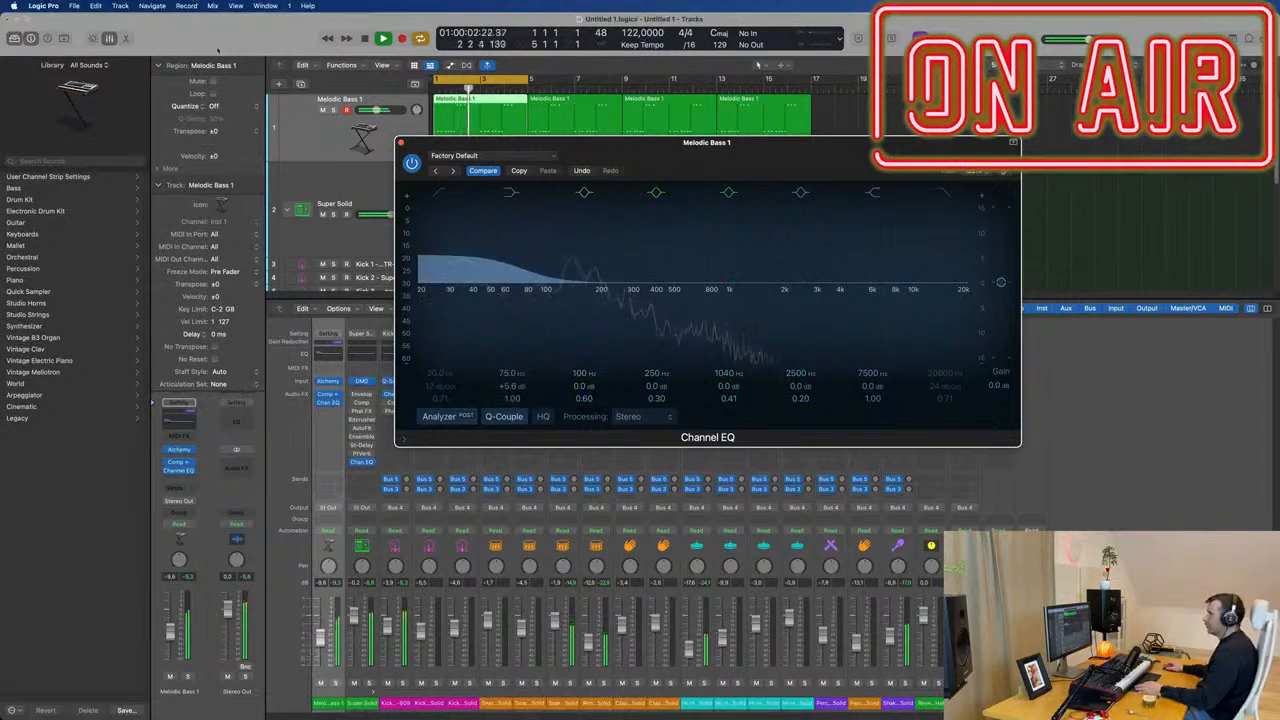
click(401, 142)
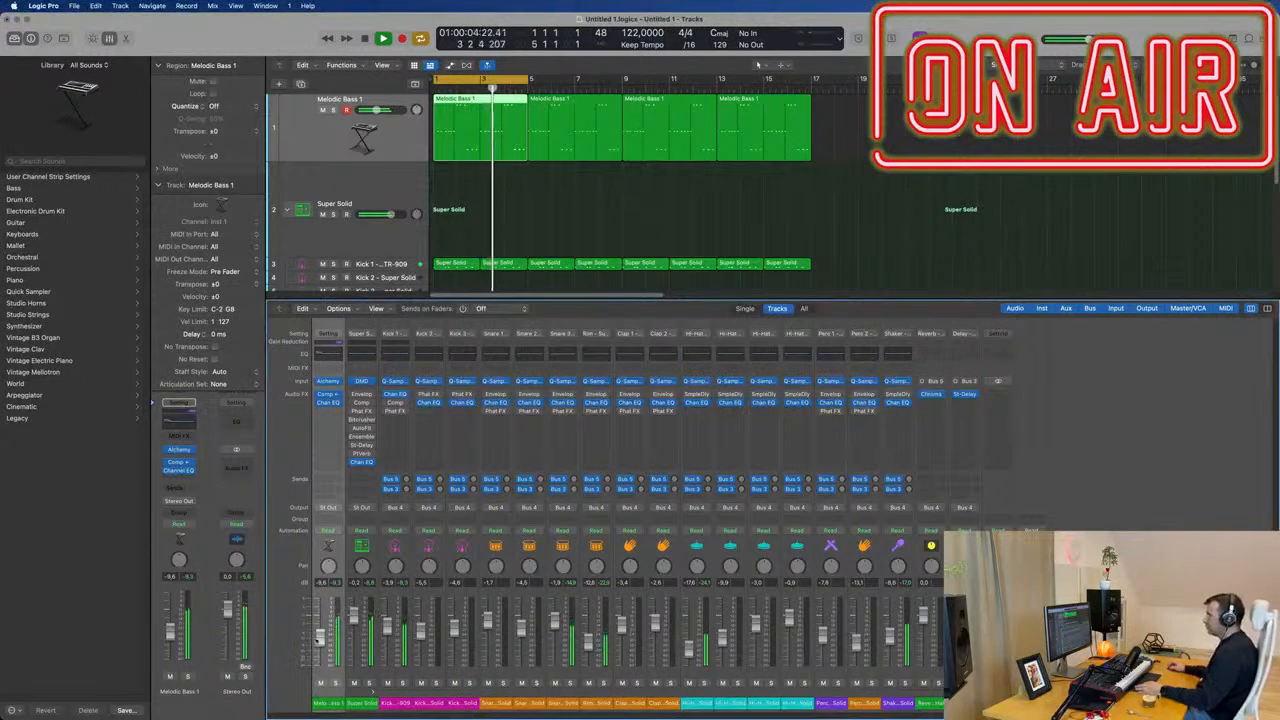
drag(320, 640, 320, 636)
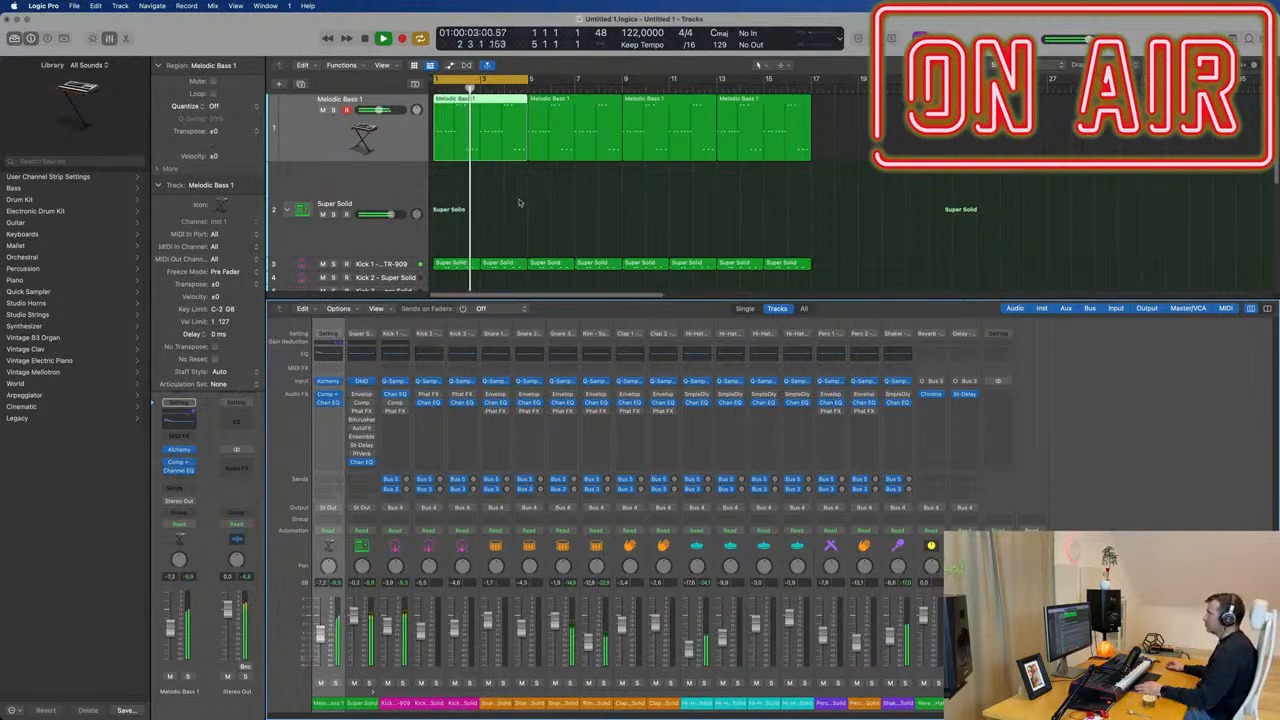
Duplicate the Melodic Bass 1 track with its settings and recall the default on the duplicate's Channel EQ.
click(299, 86)
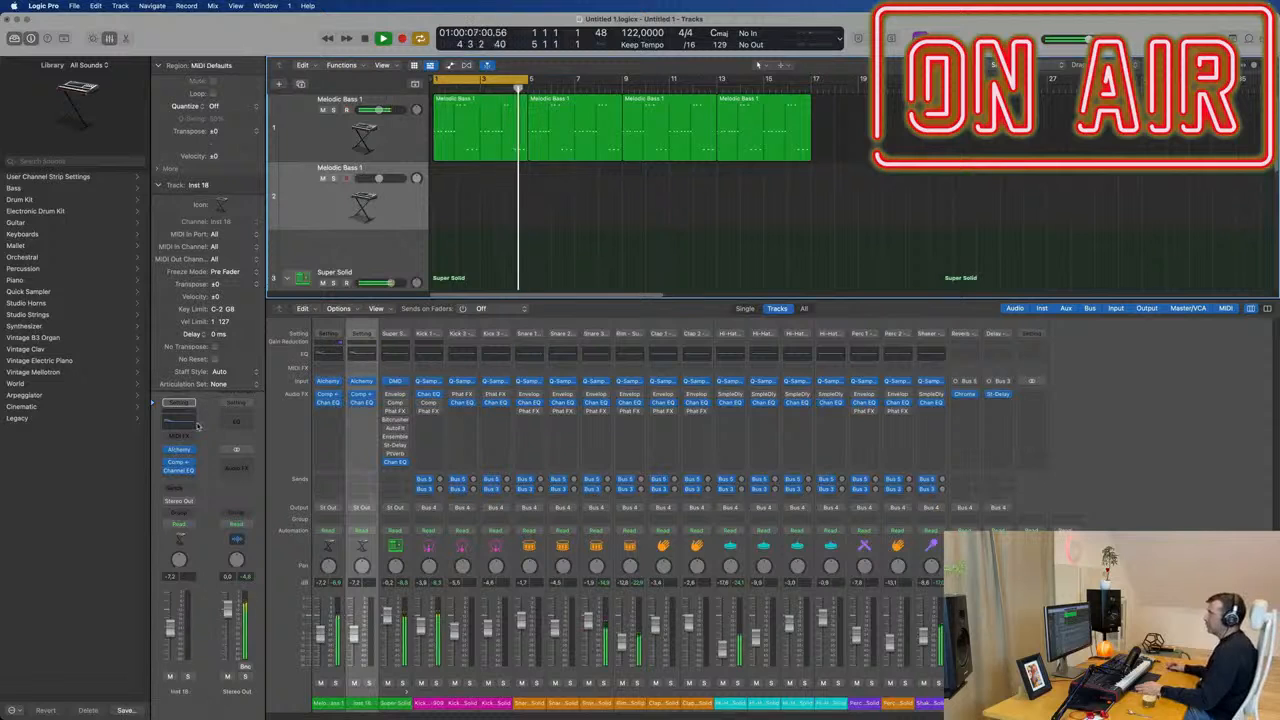
click(178, 425)
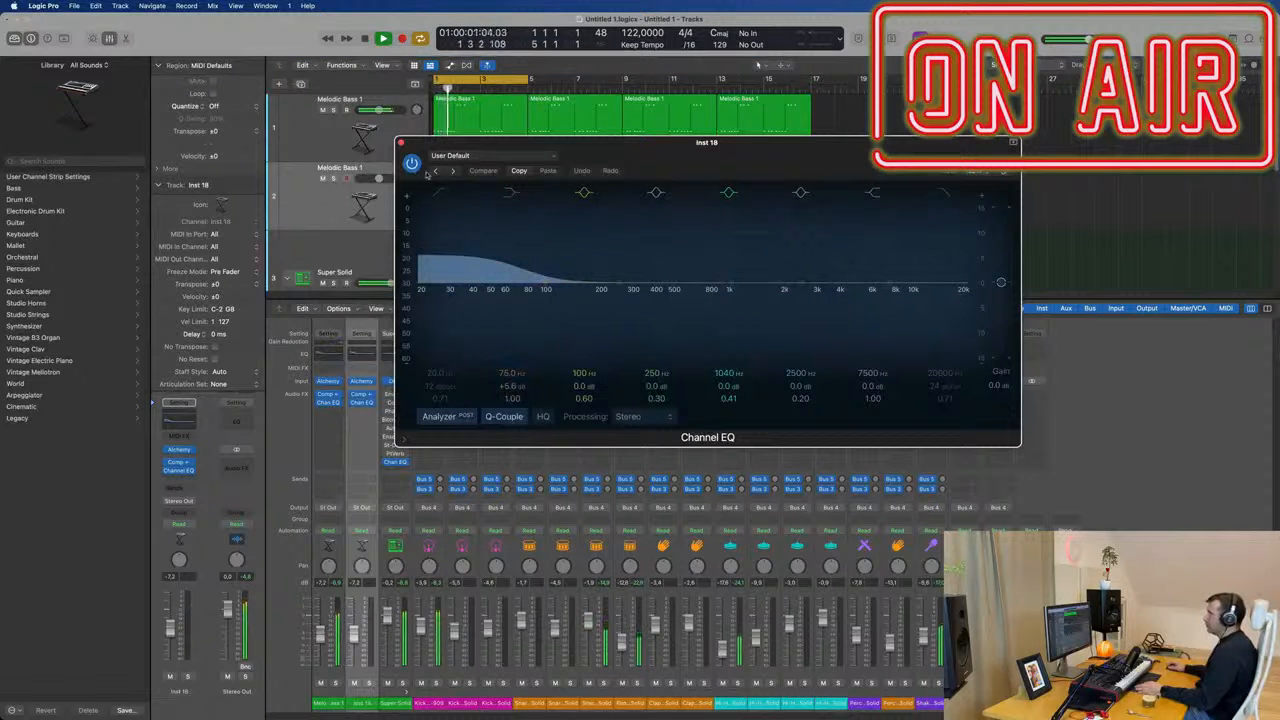
click(478, 158)
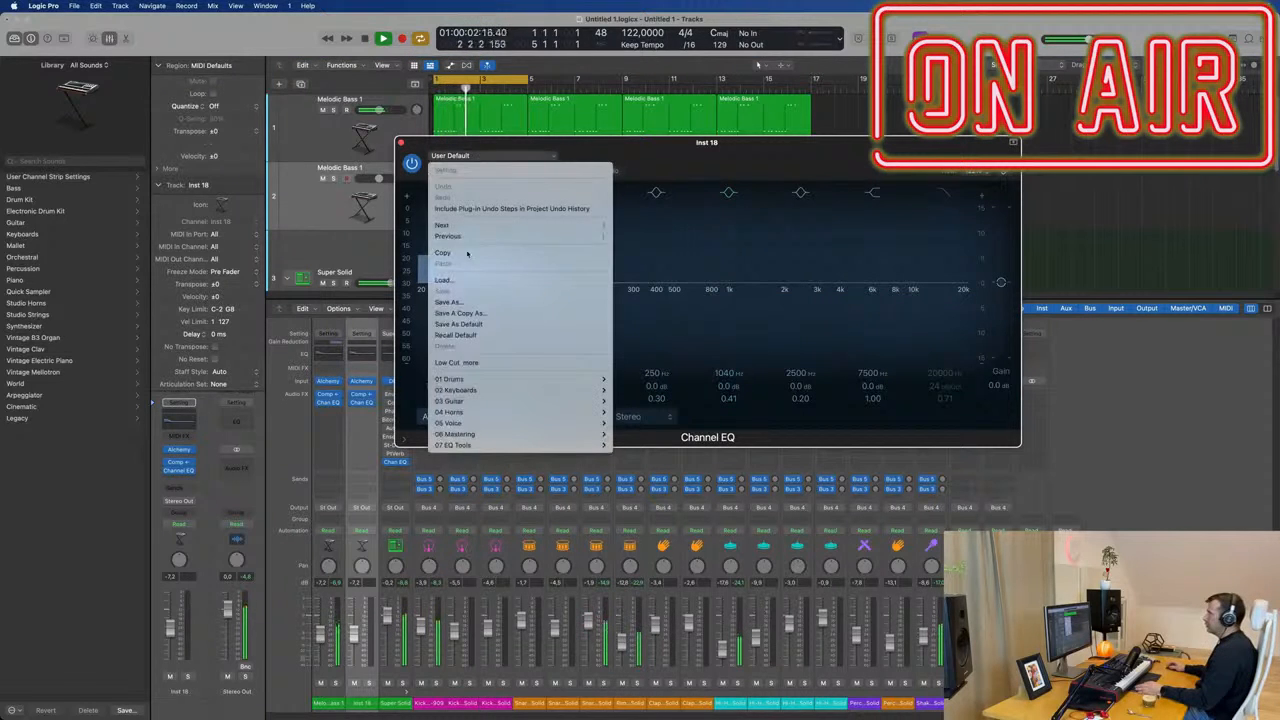
click(480, 339)
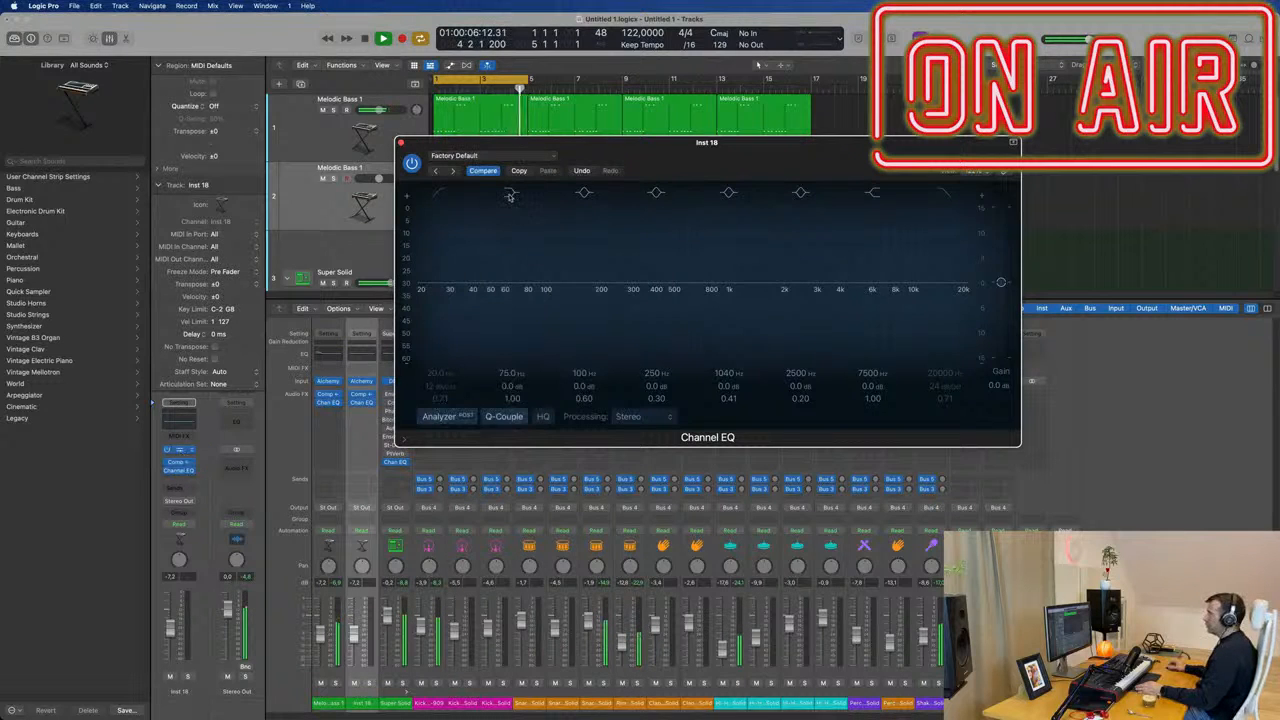
Load the five-star Perfect Pad 02 preset in the duplicated track's Alchemy instrument.
drag(693, 164, 645, 161)
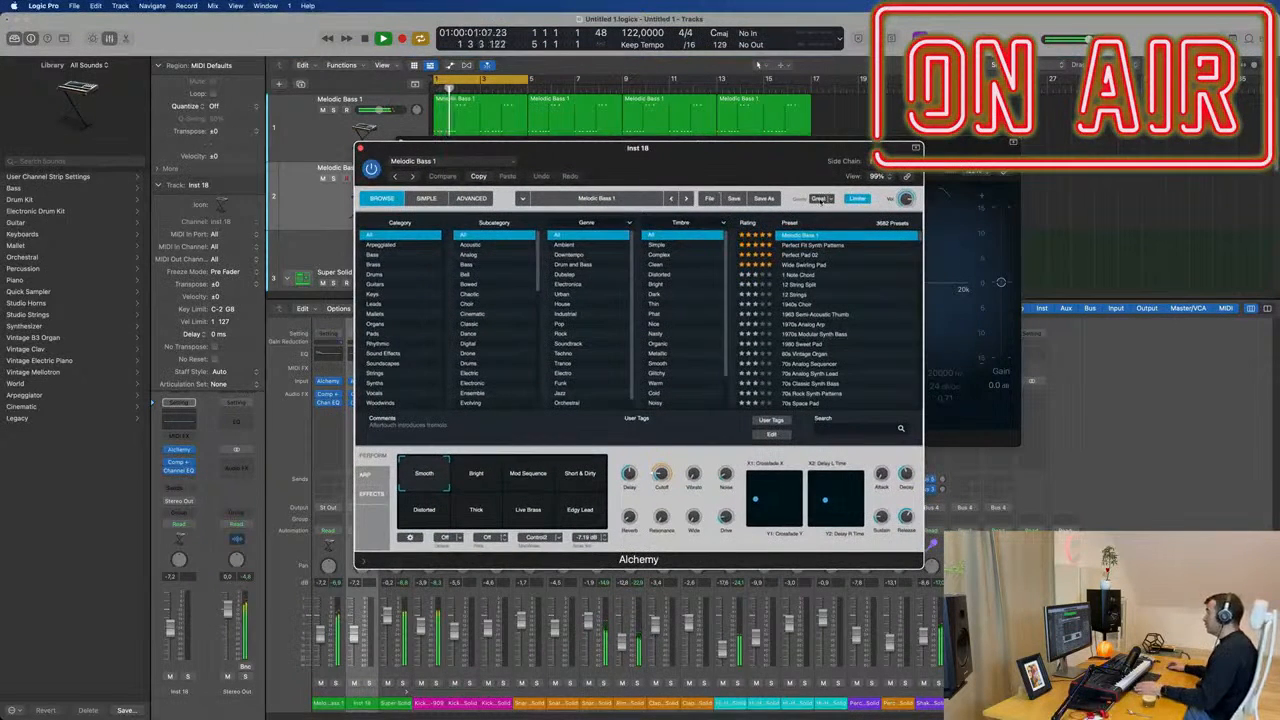
scroll(858, 243, up, 2)
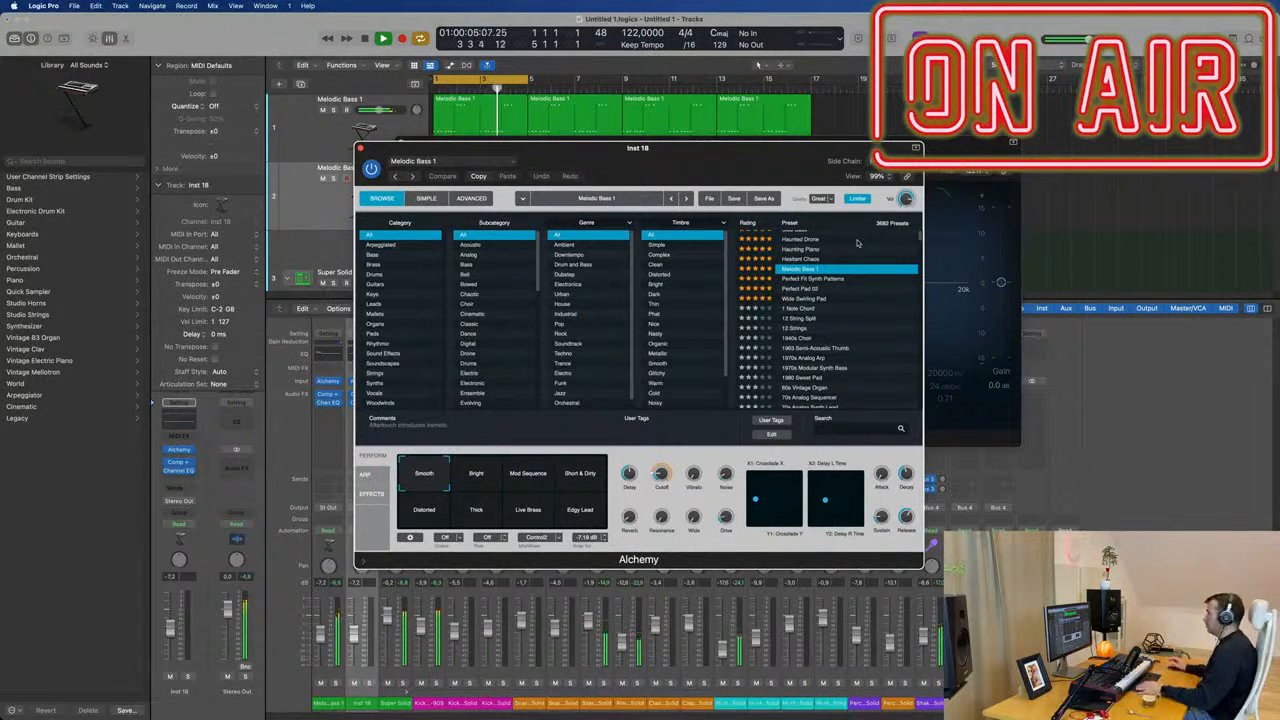
scroll(855, 256, up, 2)
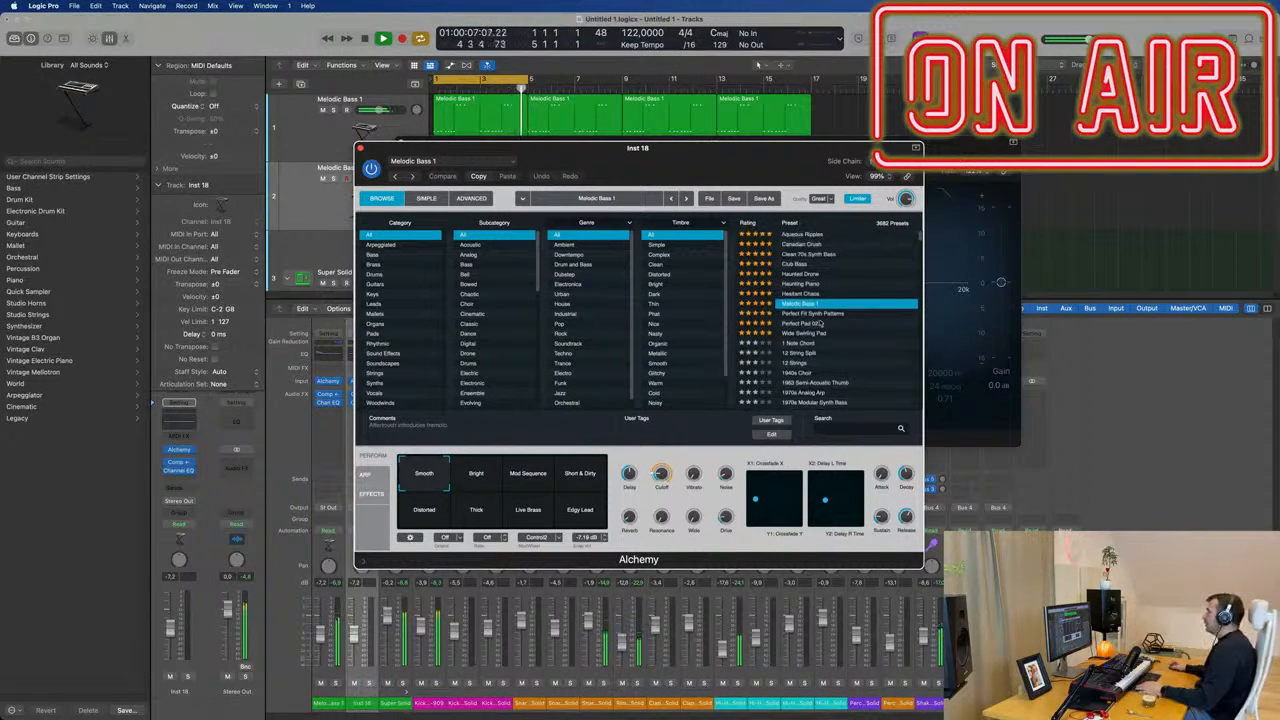
scroll(840, 310, up, 2)
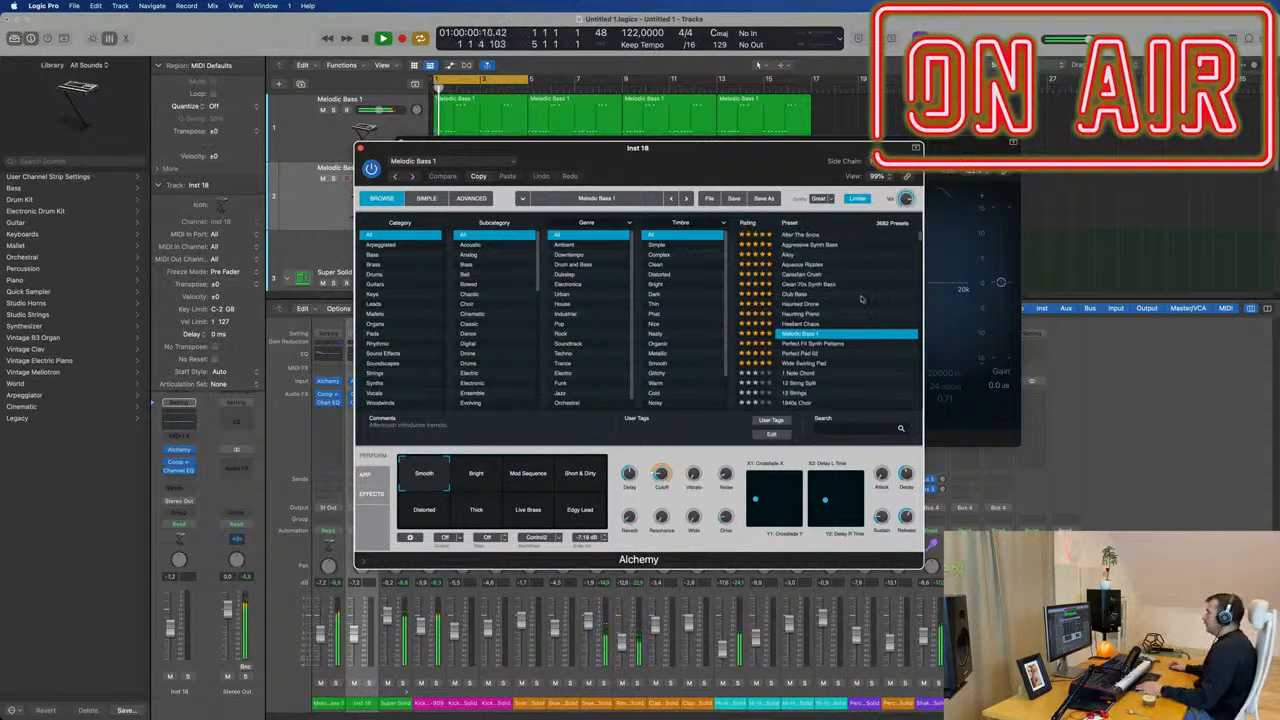
click(813, 354)
Close the pad track's Channel EQ window and keep its Alchemy window open beside the track headers.
drag(762, 142, 877, 207)
drag(561, 145, 740, 145)
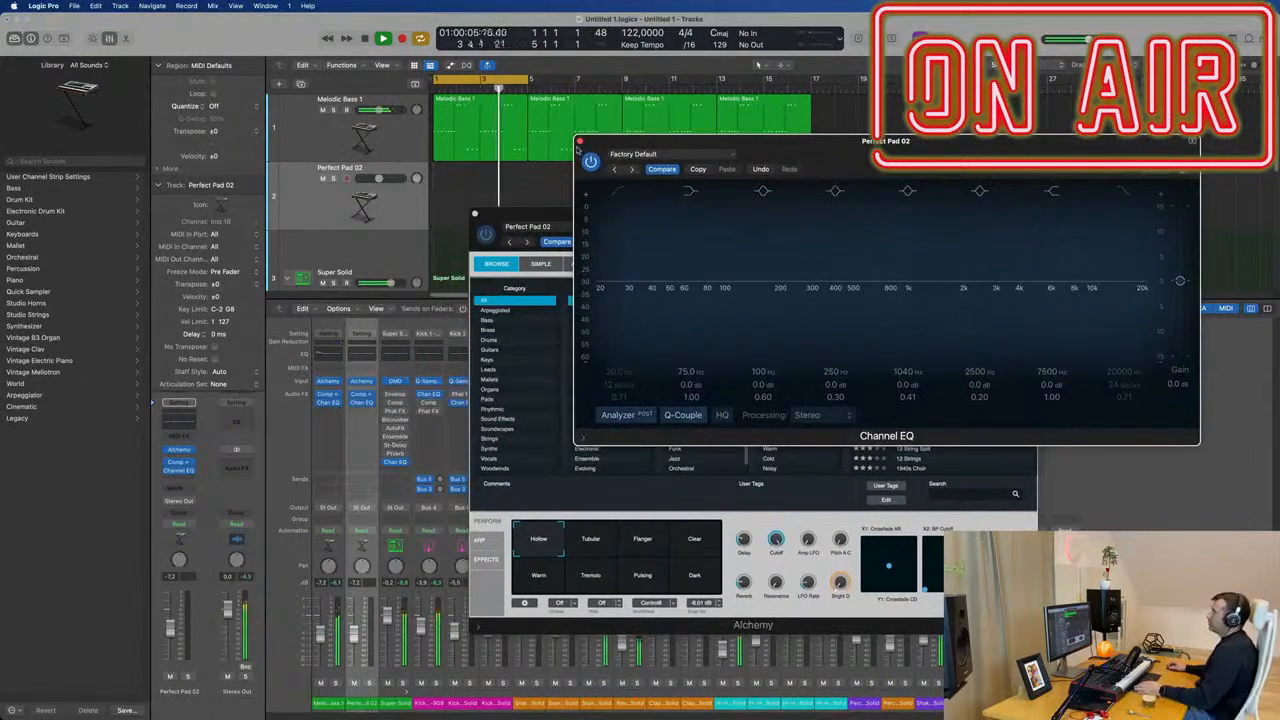
click(579, 142)
mouse_move(724, 228)
mouse_down()
mouse_move(697, 226)
mouse_move(712, 216)
mouse_up()
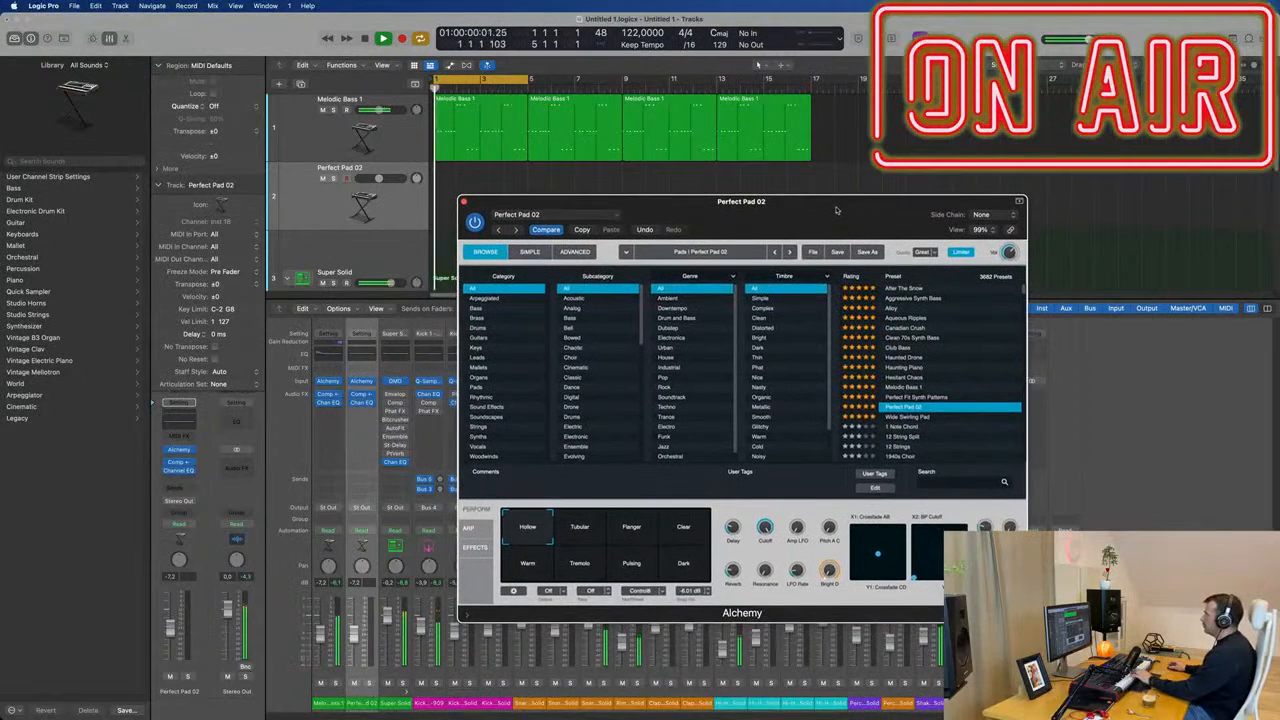
Raise the Perfect Pad 02 track's volume to about -4.5 dB and record a short melodic phrase on it.
click(303, 213)
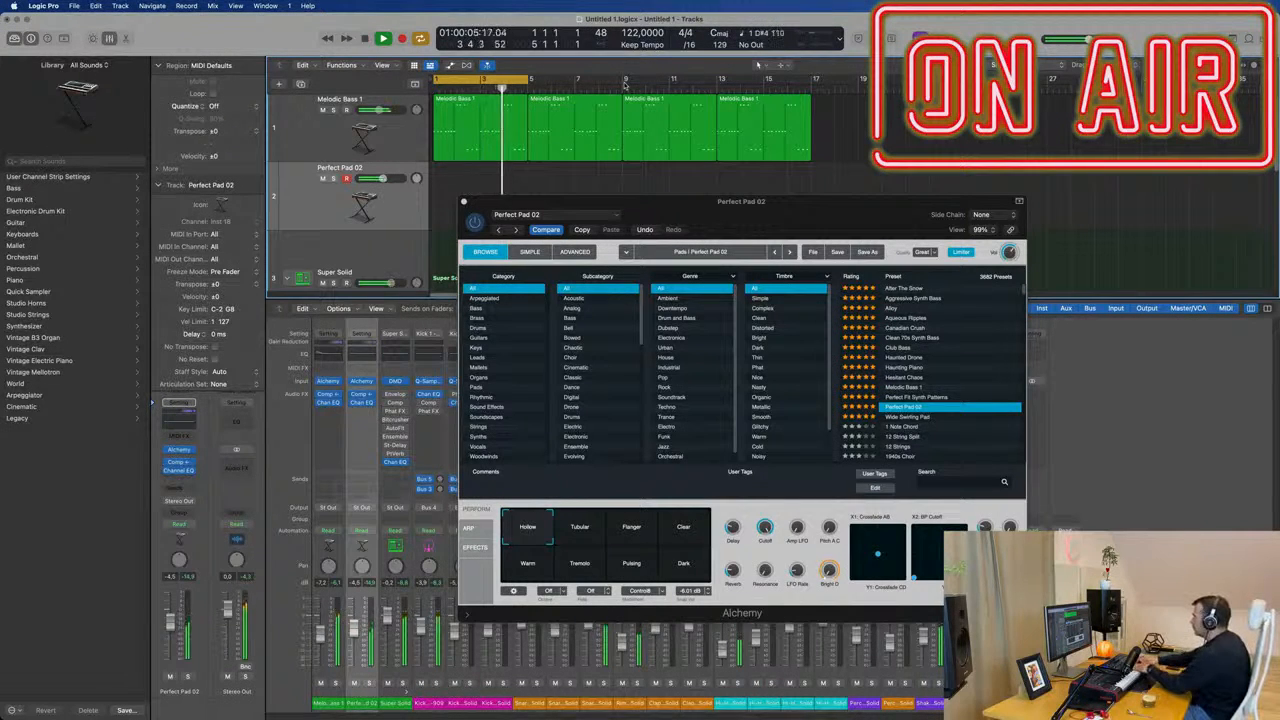
scroll(582, 160, down, 2)
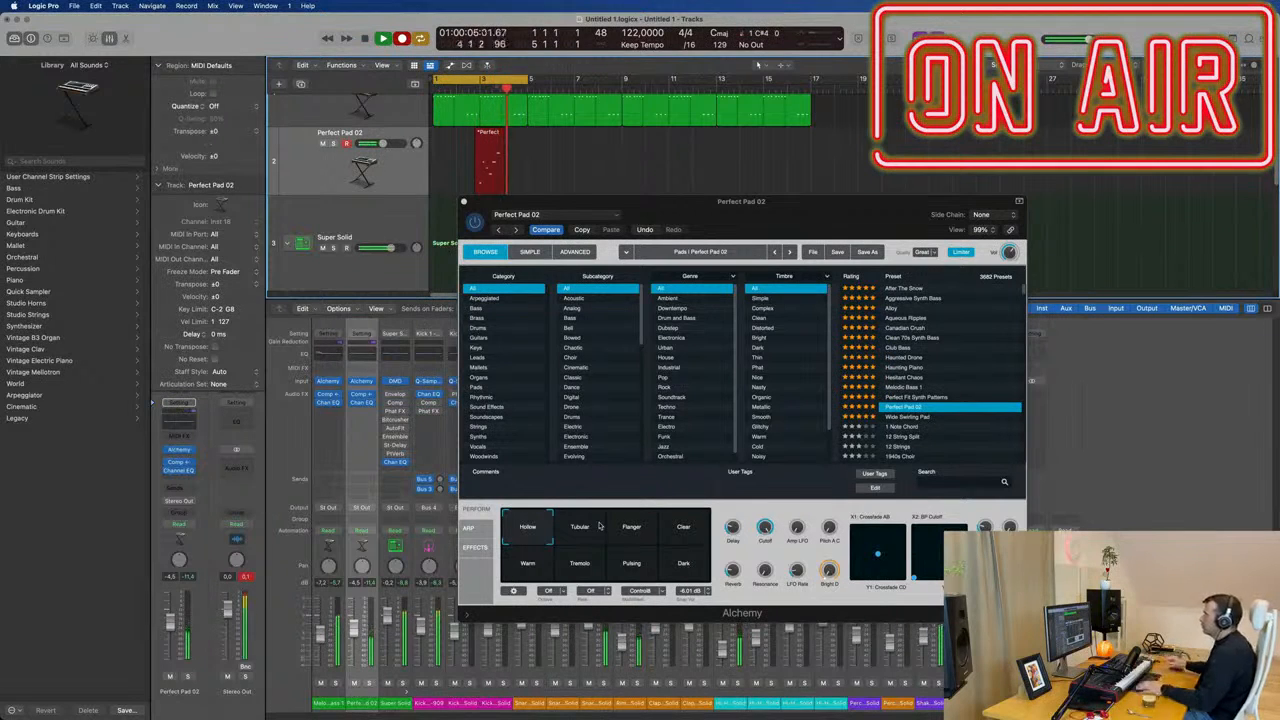
key(space)
Move the recorded pad region to bar 1 and shift the Alchemy window clear of the arrangement.
key(space)
drag(499, 134, 452, 134)
key(space)
drag(562, 202, 839, 204)
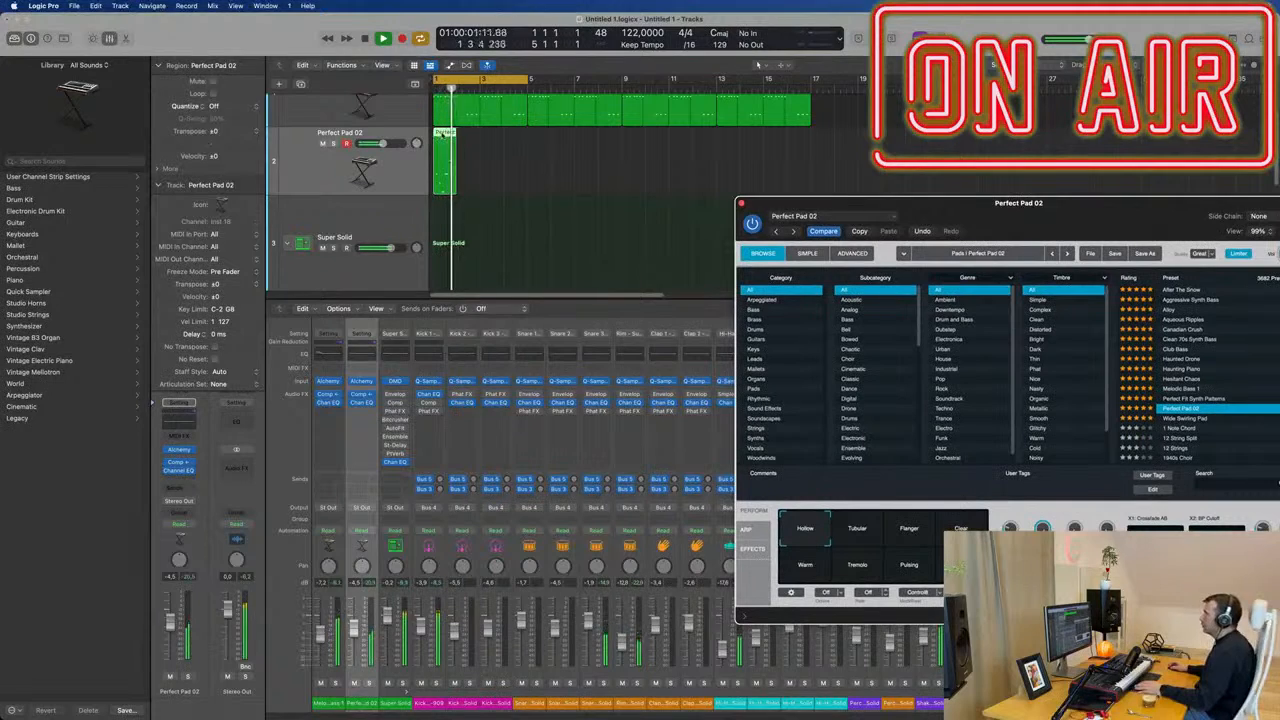
Open the pad region in the Piano Roll and quantize all its notes to 1/16 Note.
key(p)
key(Return)
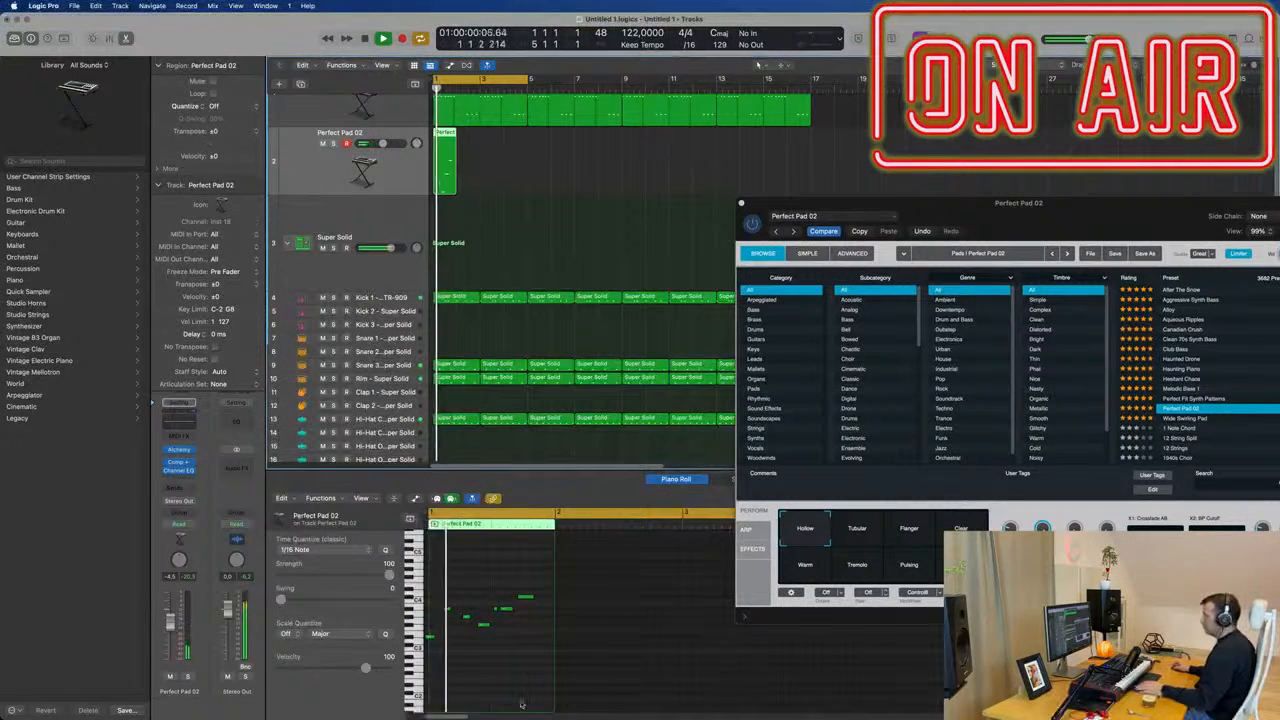
click(514, 690)
key(super+a)
key(q)
key(Return)
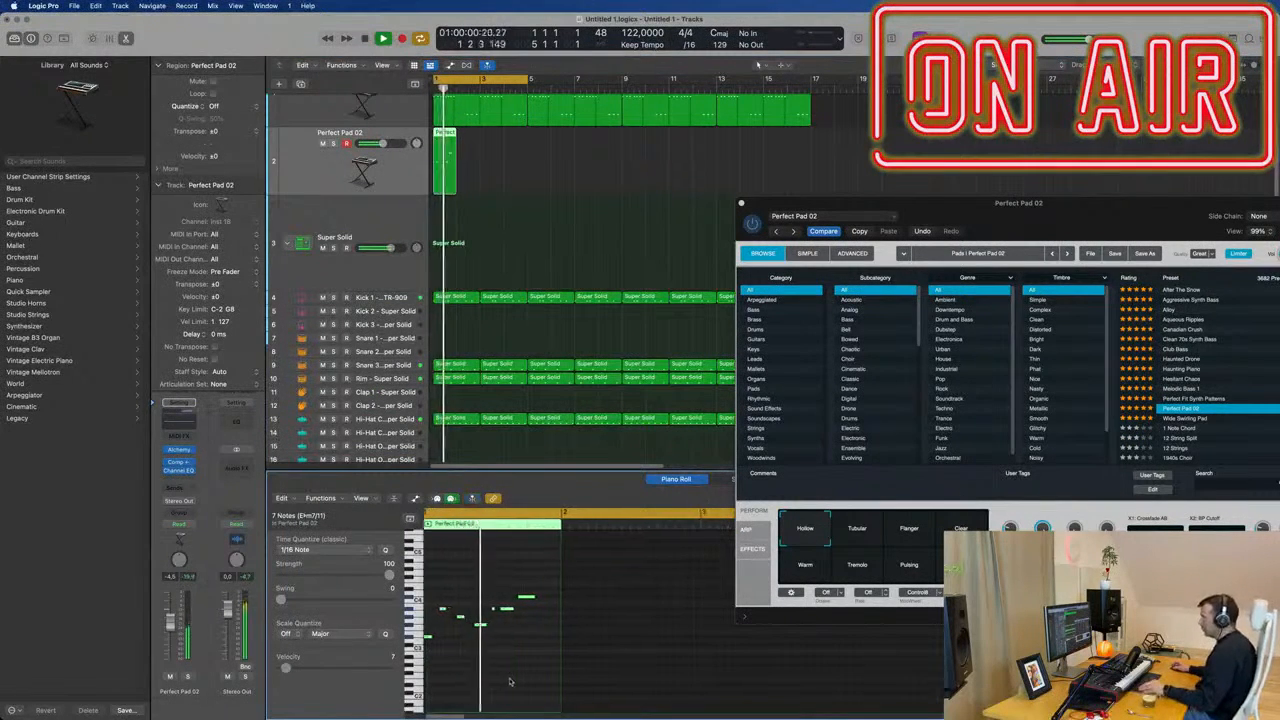
Delete the very short stray note just before the second-to-last note of the pad phrase.
key(Return)
click(497, 608)
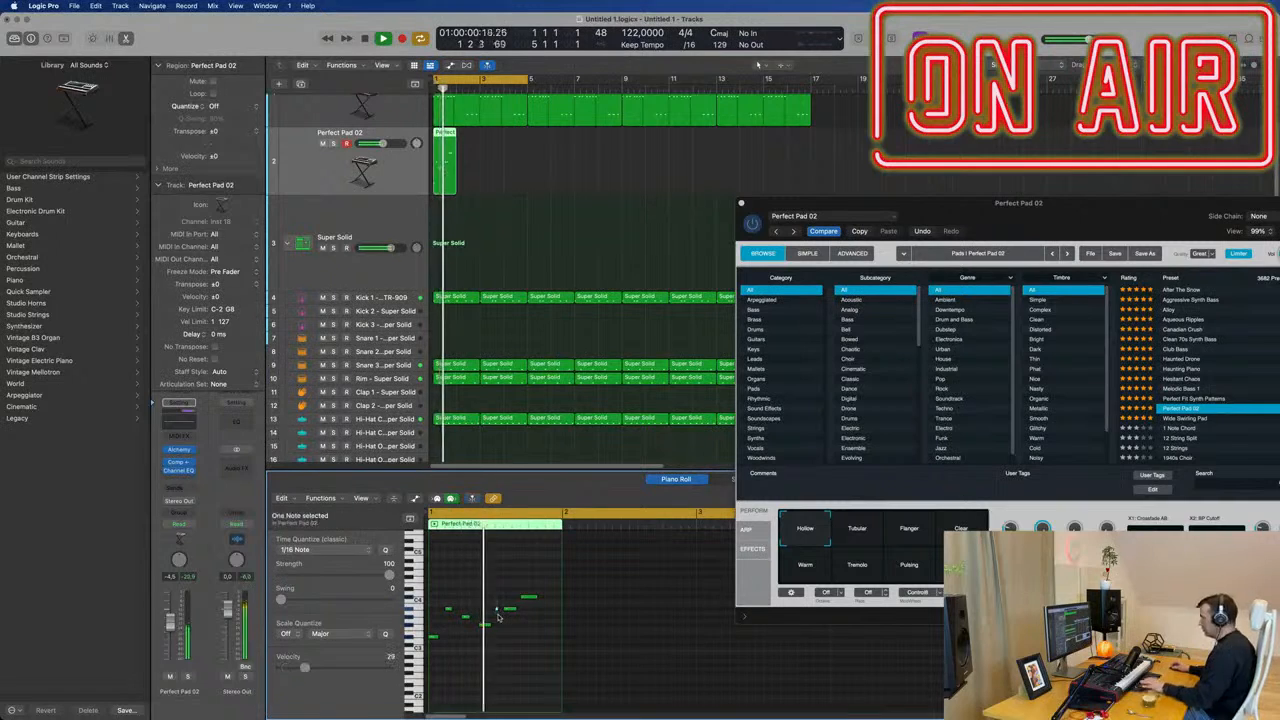
key(Return)
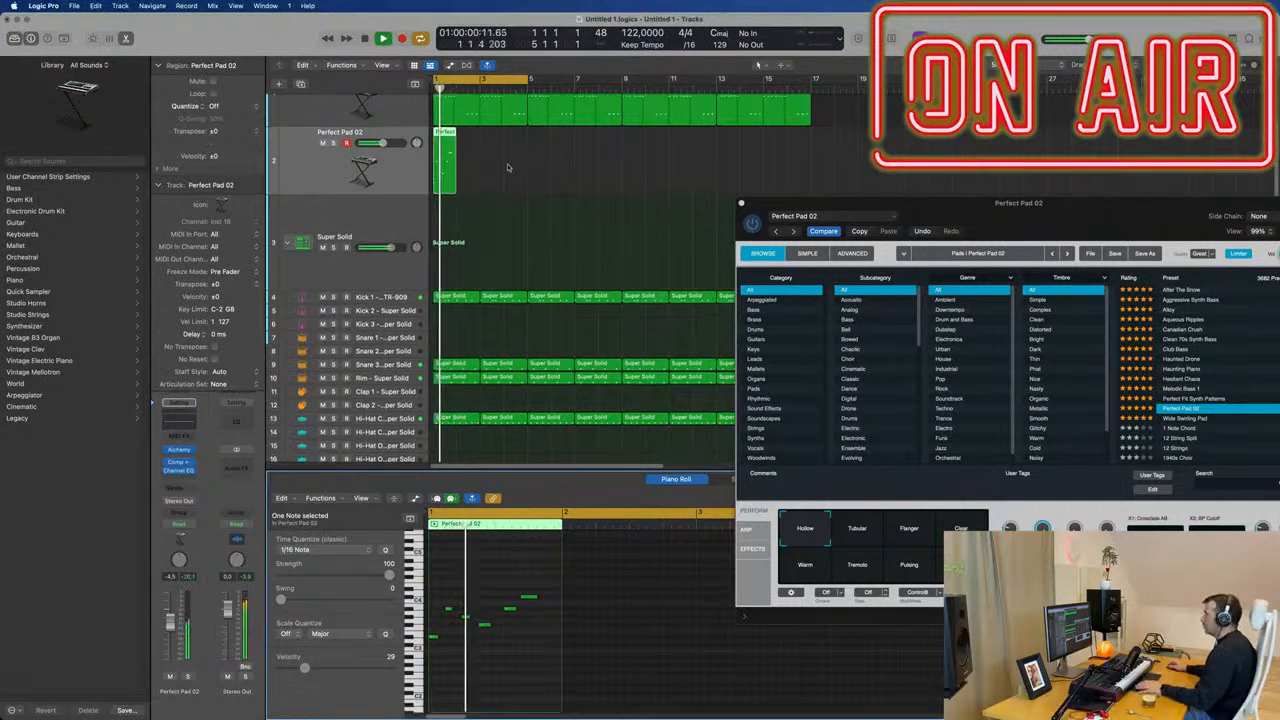
Copy the pad region to bar 2 and swap the pitches of the copy's last two notes, ending on A#3.
drag(505, 165, 468, 176)
key(Return)
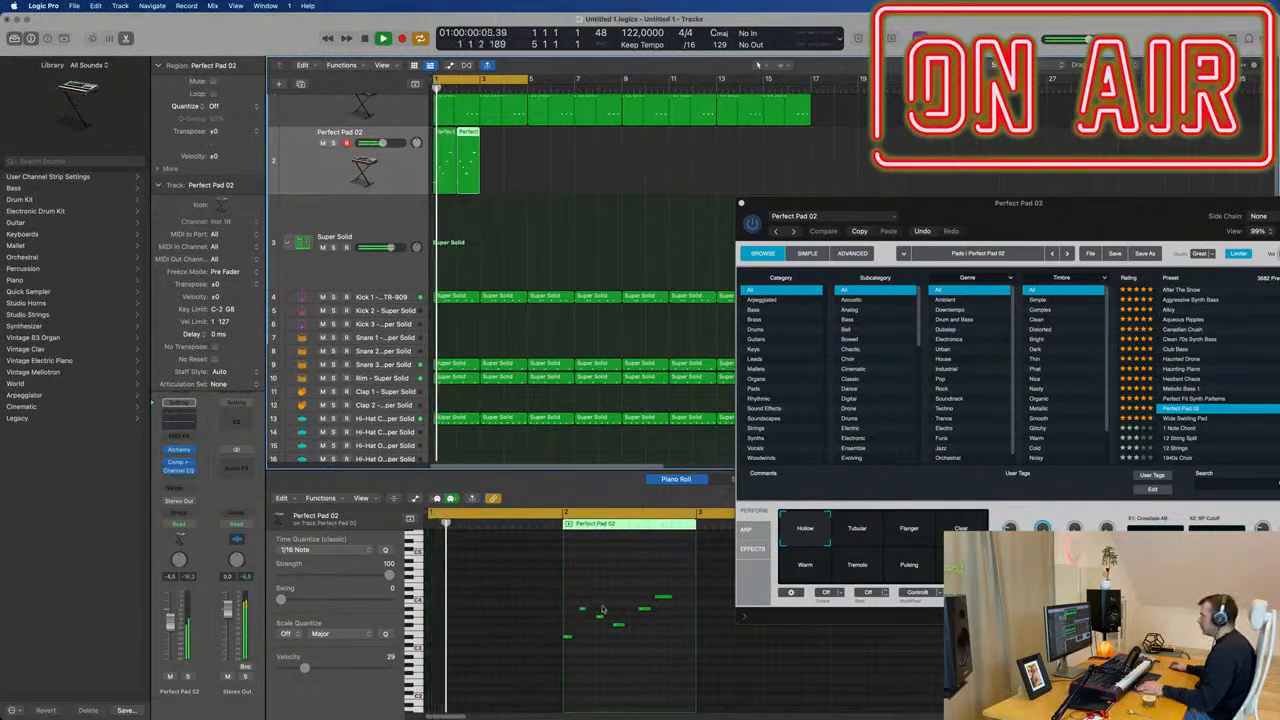
key(space)
scroll(635, 608, right, 1)
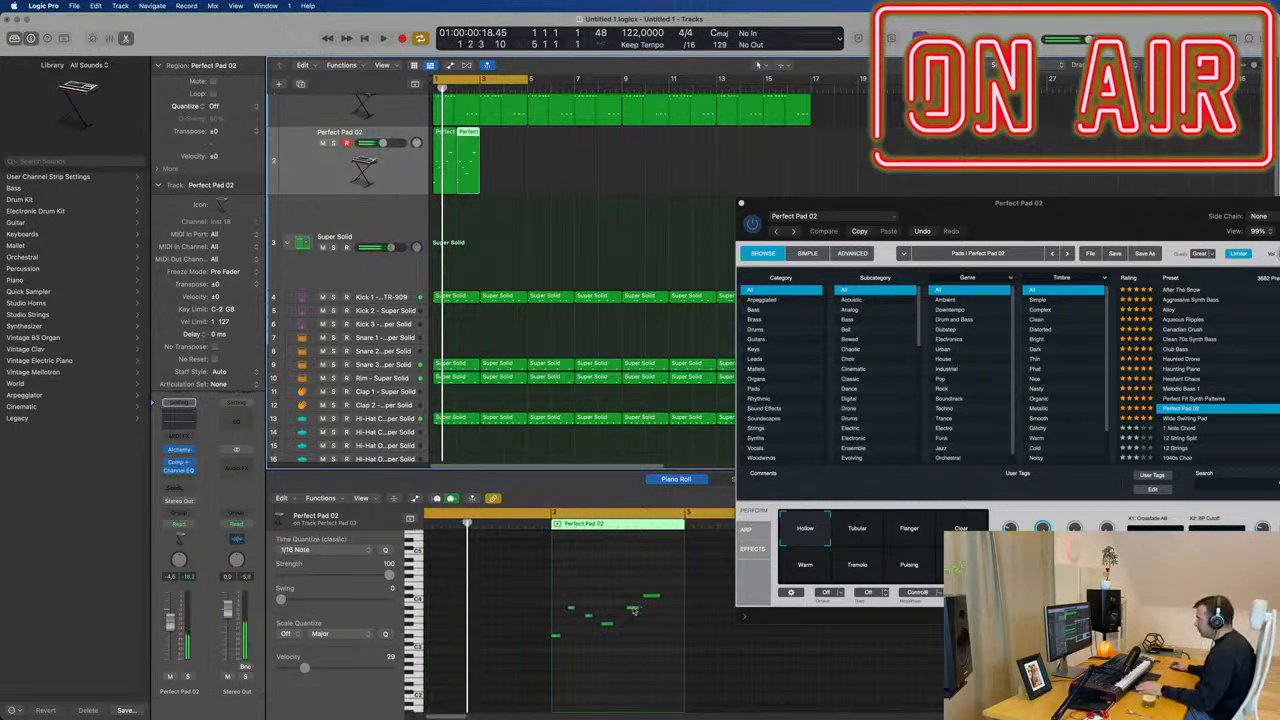
drag(635, 608, 654, 611)
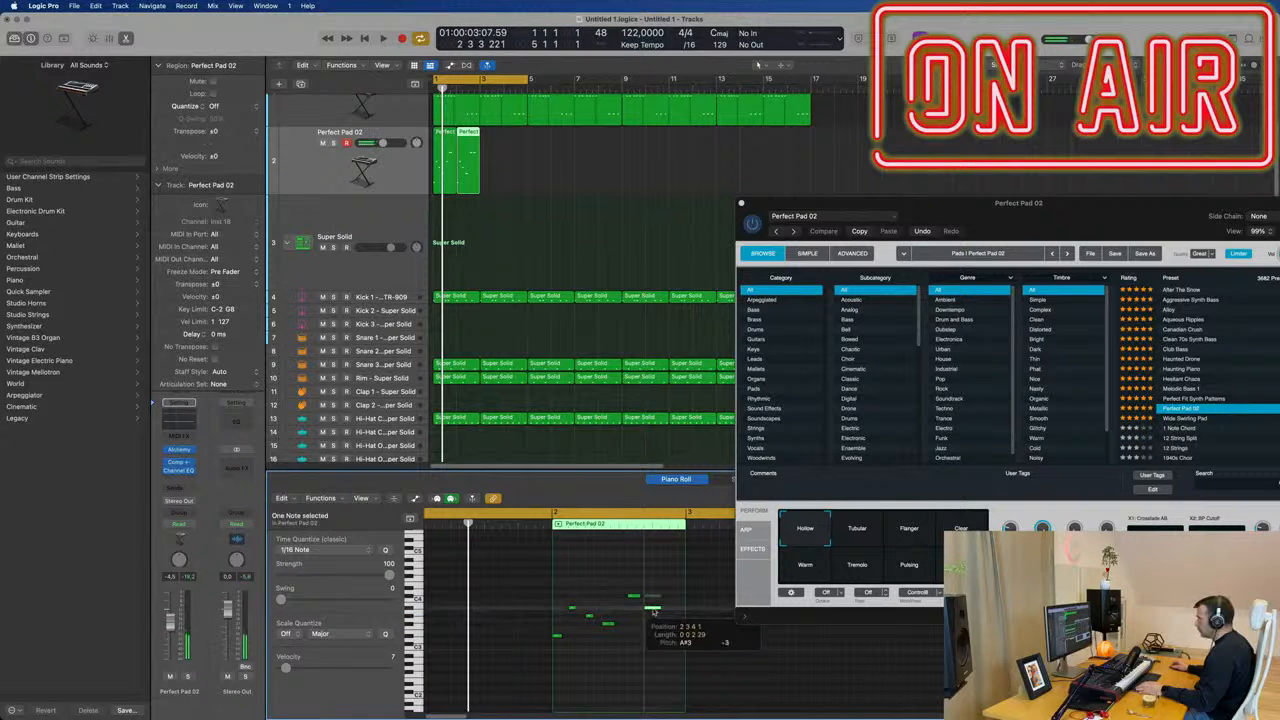
key(space)
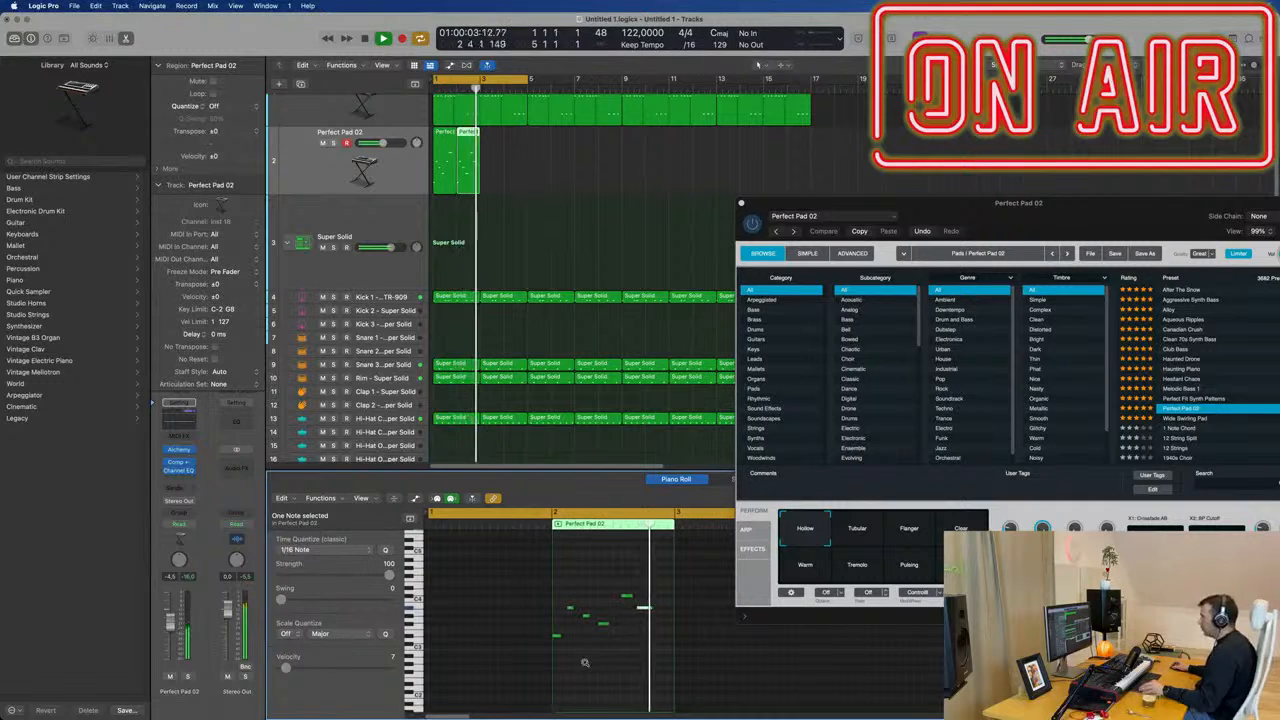
key(space)
key(space)
Show both pad regions in the Piano Roll and lower the second region's second-to-last note to D#3.
shift+click(445, 167)
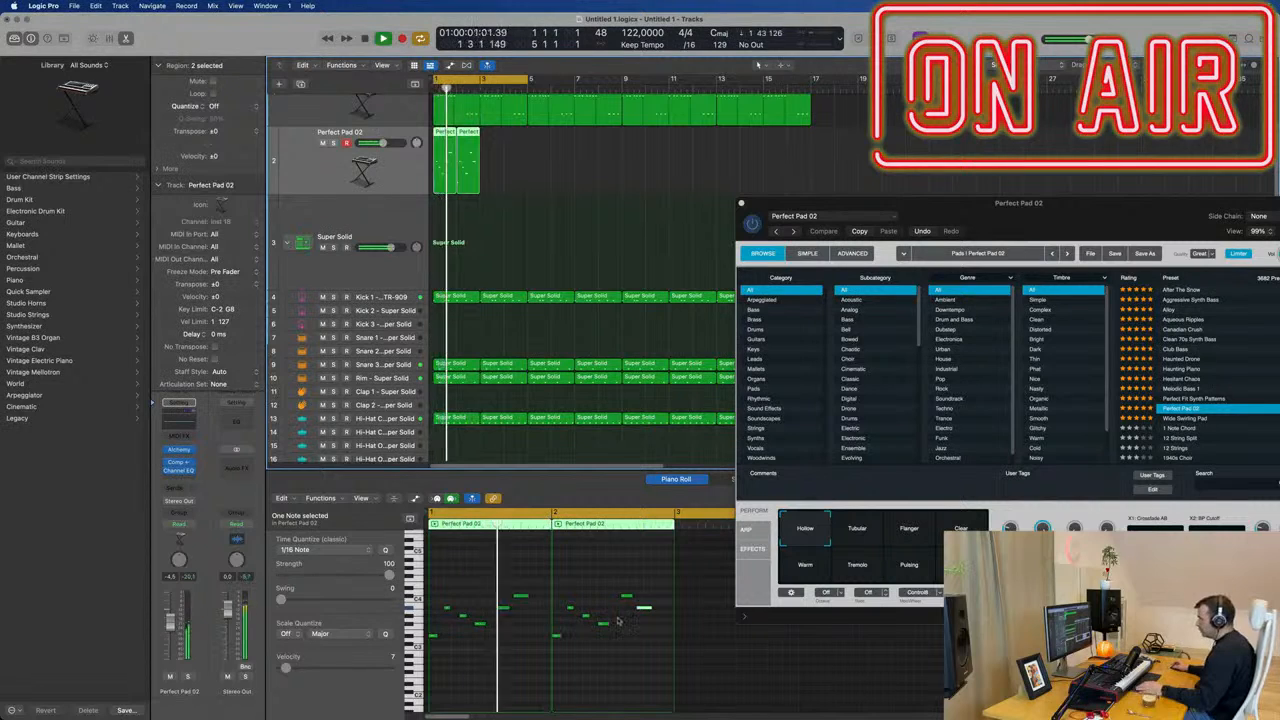
drag(627, 598, 628, 640)
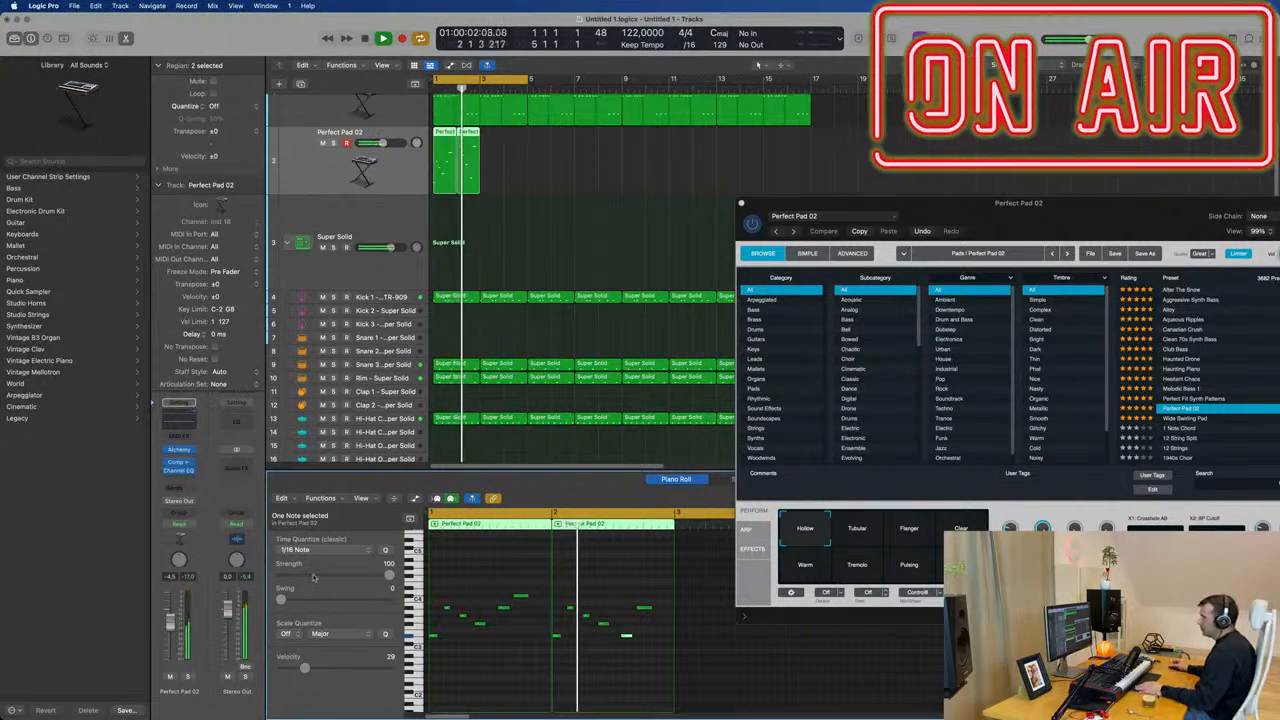
click(392, 499)
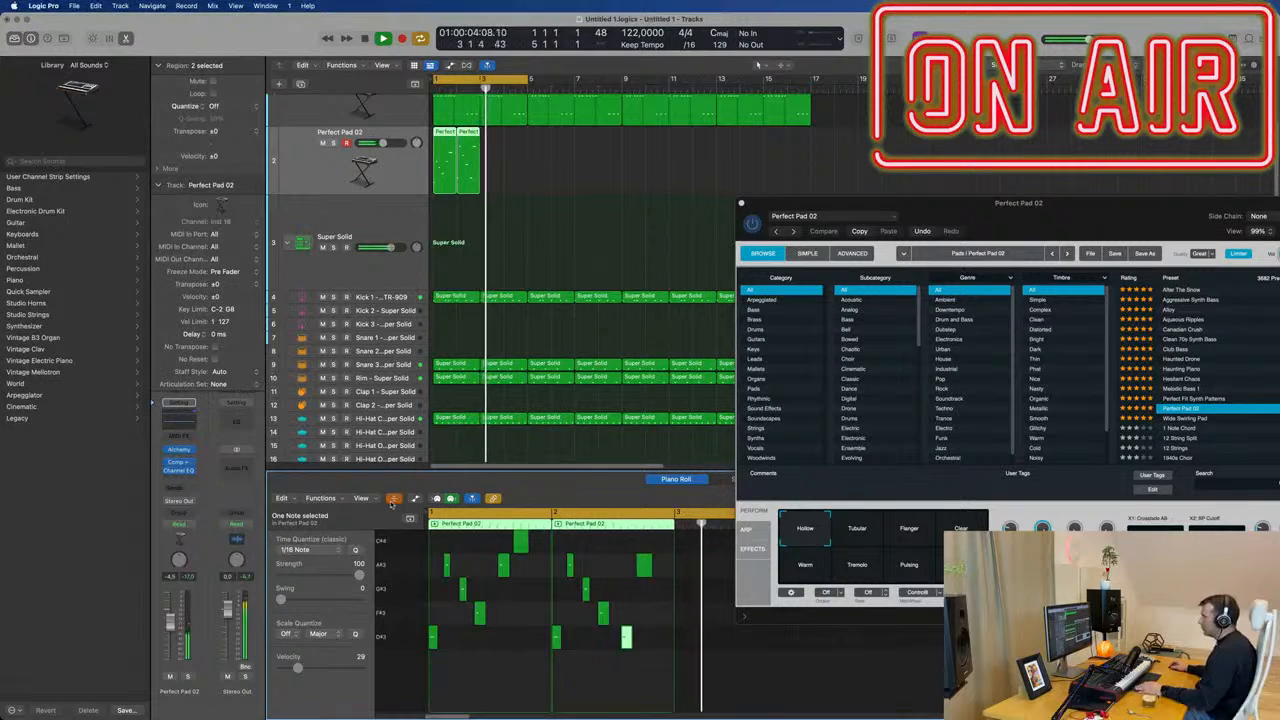
click(391, 503)
Show the Note Velocity lane and raise the velocities of the first pad region's three quiet closing notes.
click(413, 499)
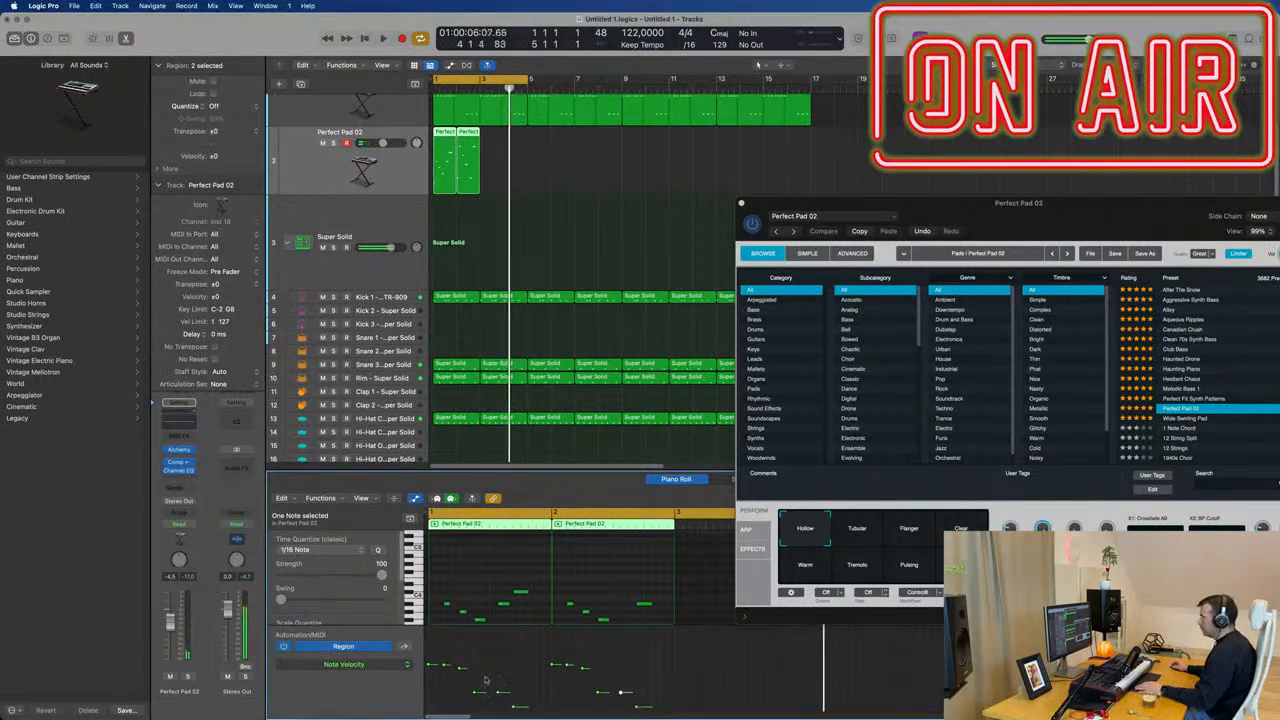
key(space)
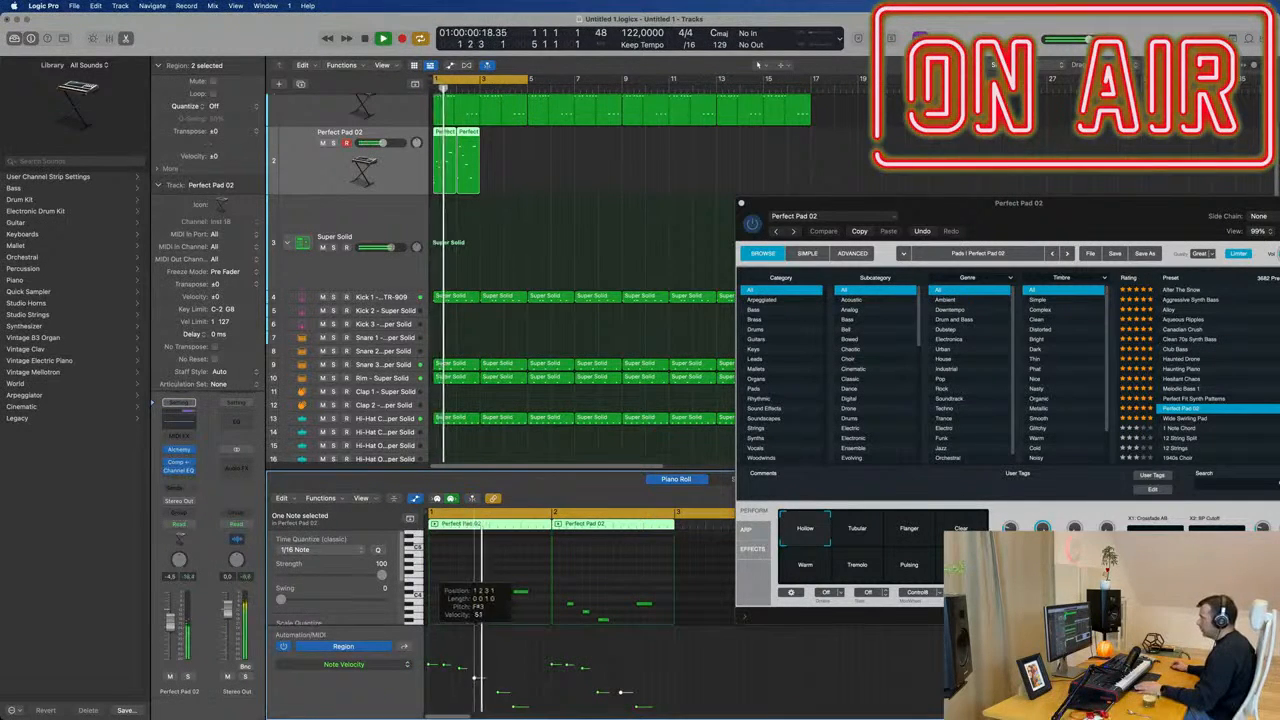
drag(475, 678, 516, 664)
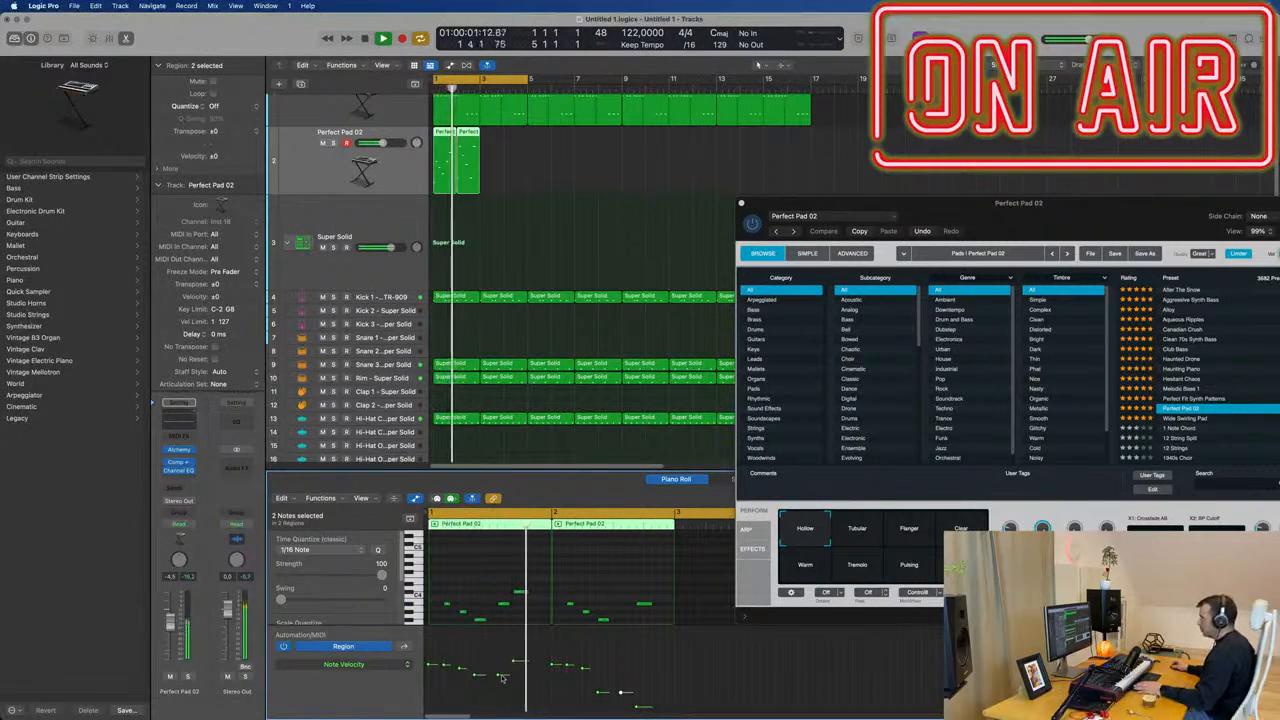
click(513, 665)
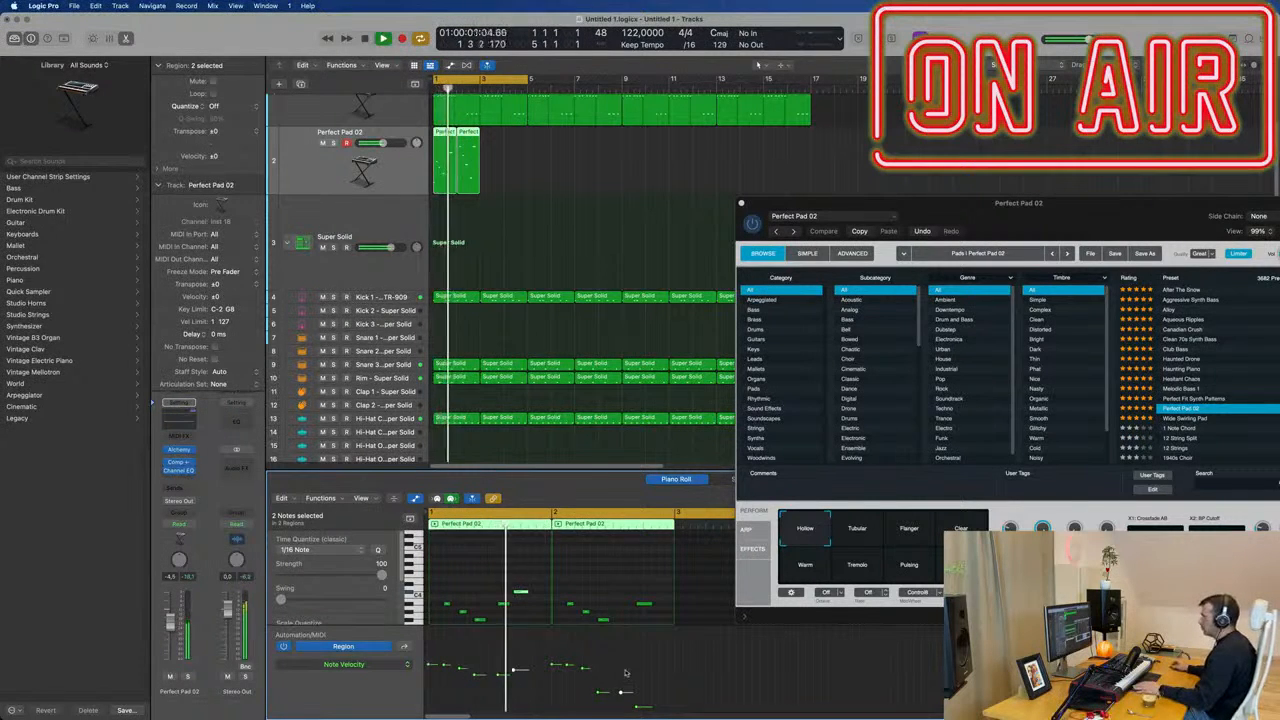
Raise the velocities of the second pad region's three quiet closing notes, making the last one the loudest.
scroll(645, 664, down, 2)
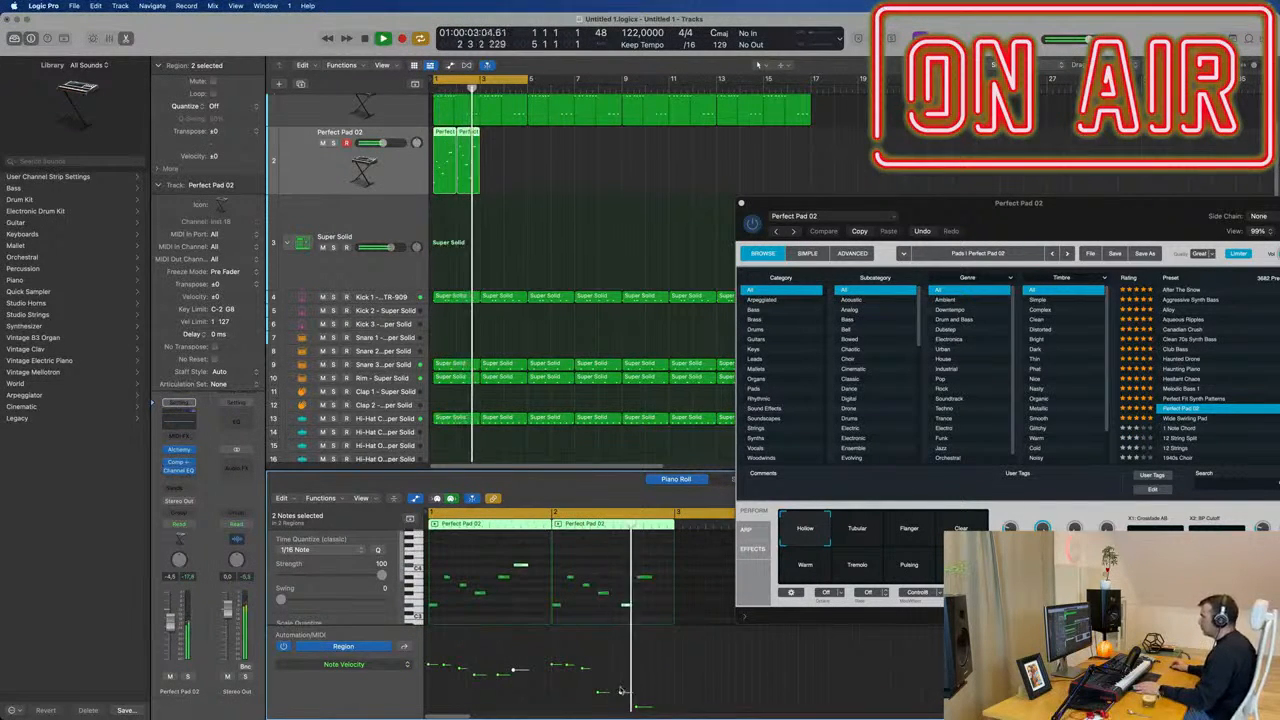
drag(600, 692, 621, 664)
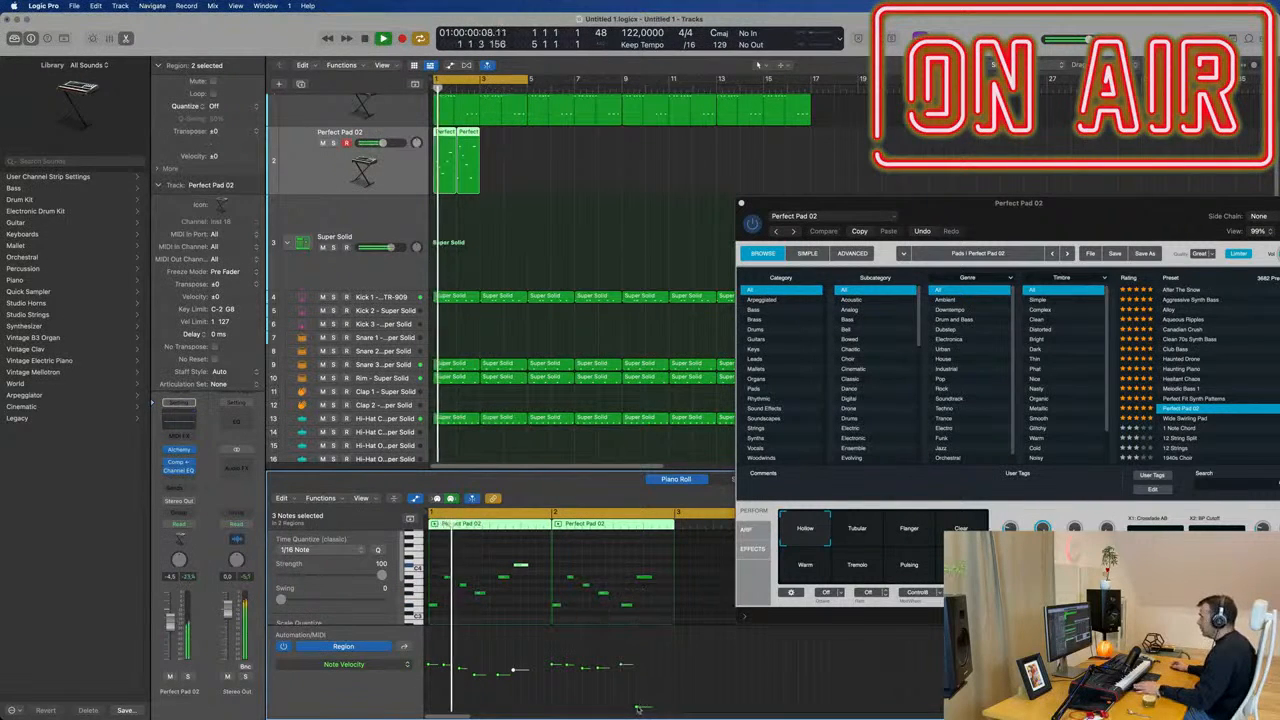
drag(637, 707, 637, 655)
key(space)
key(space)
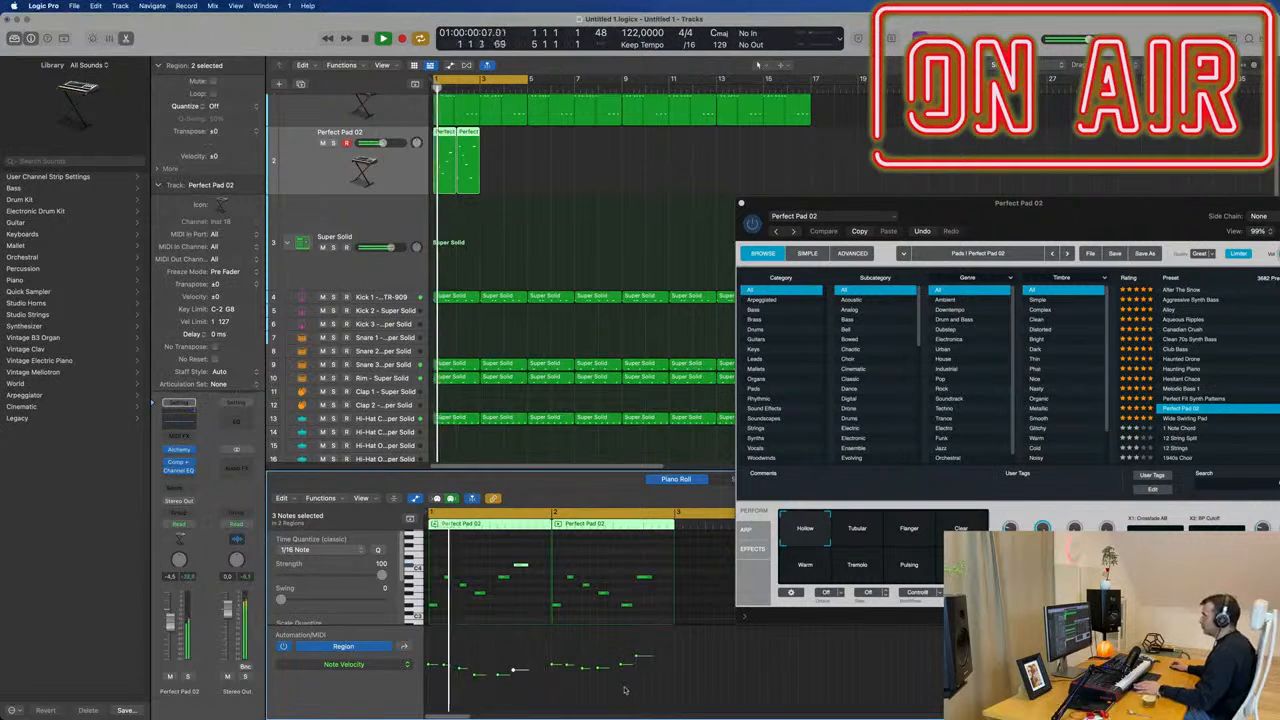
key(space)
key(space)
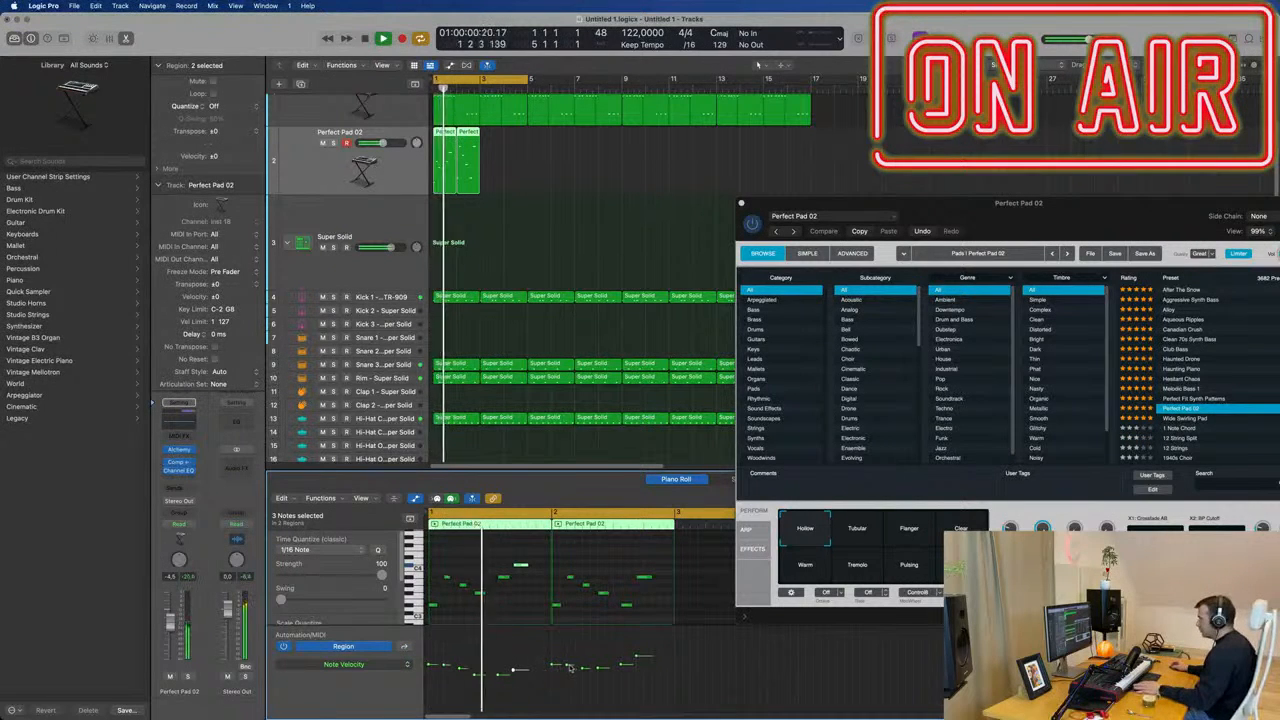
Lower the velocity of the second region's second note slightly and move its second-to-last note up to the third note's pitch, slightly earlier.
drag(569, 667, 569, 672)
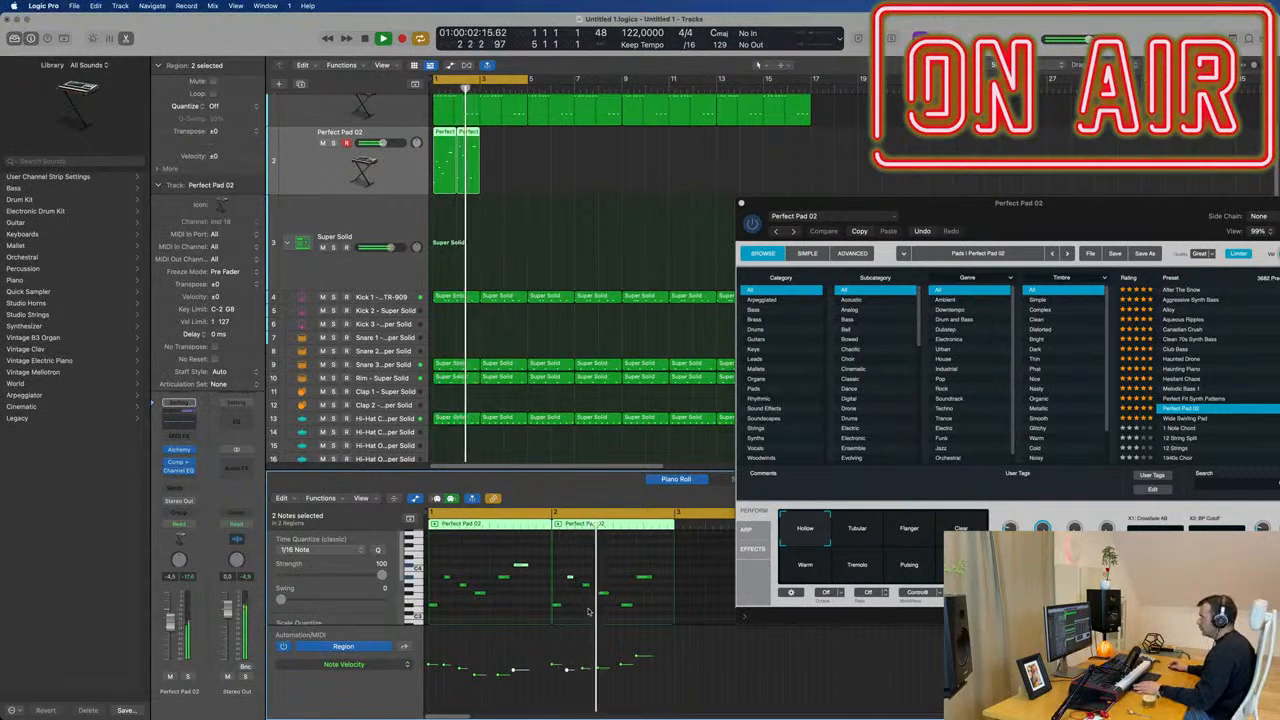
key(space)
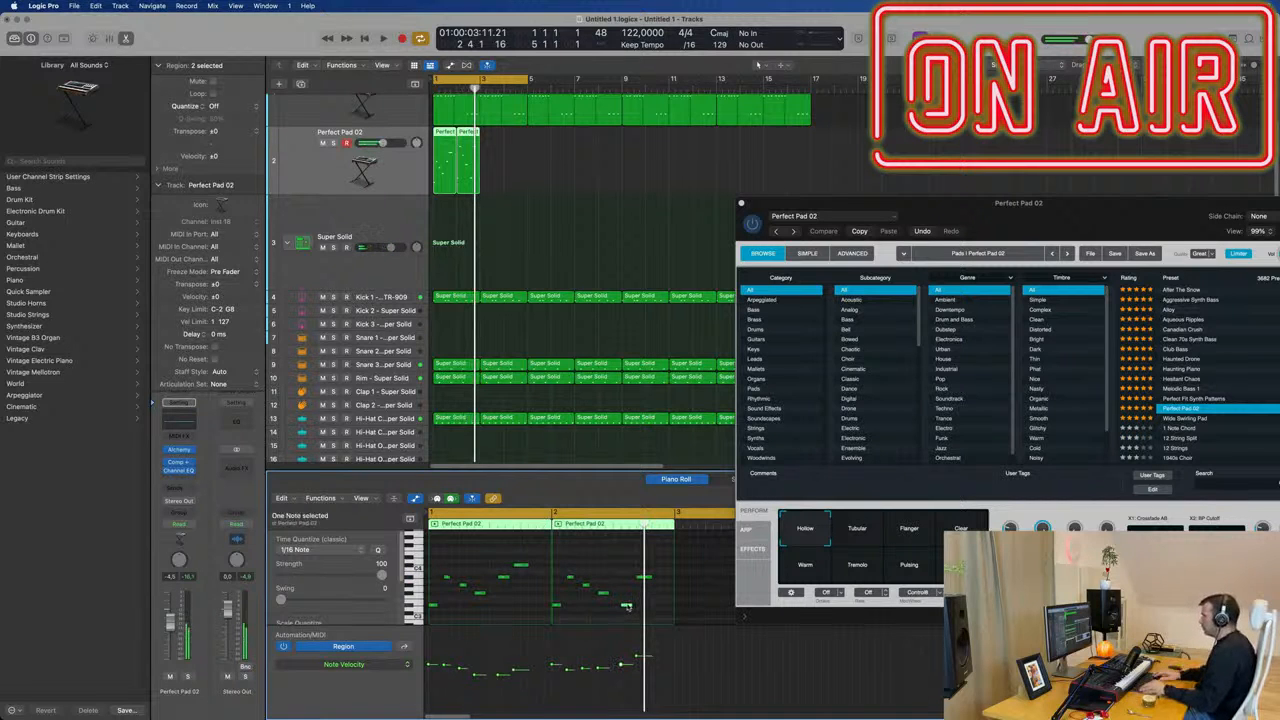
key(space)
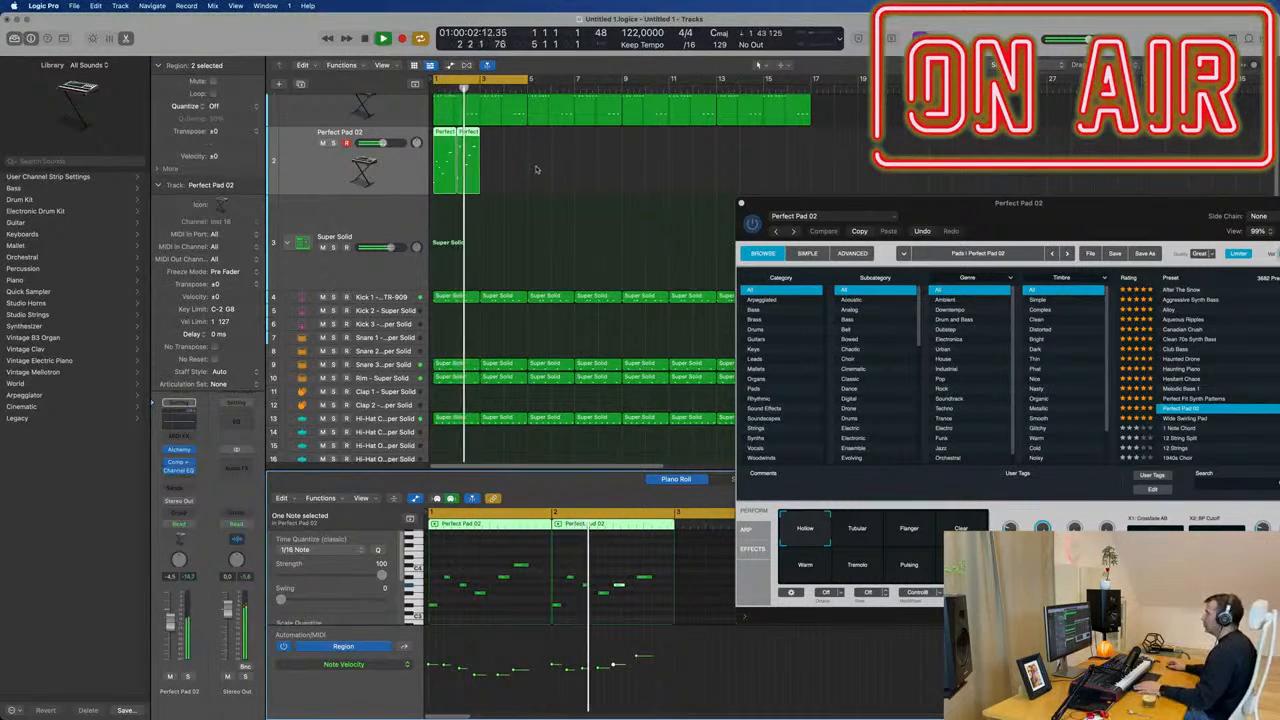
Repeat the two-bar Perfect Pad 02 pattern until it fills the arrangement to bar 17.
click(420, 181)
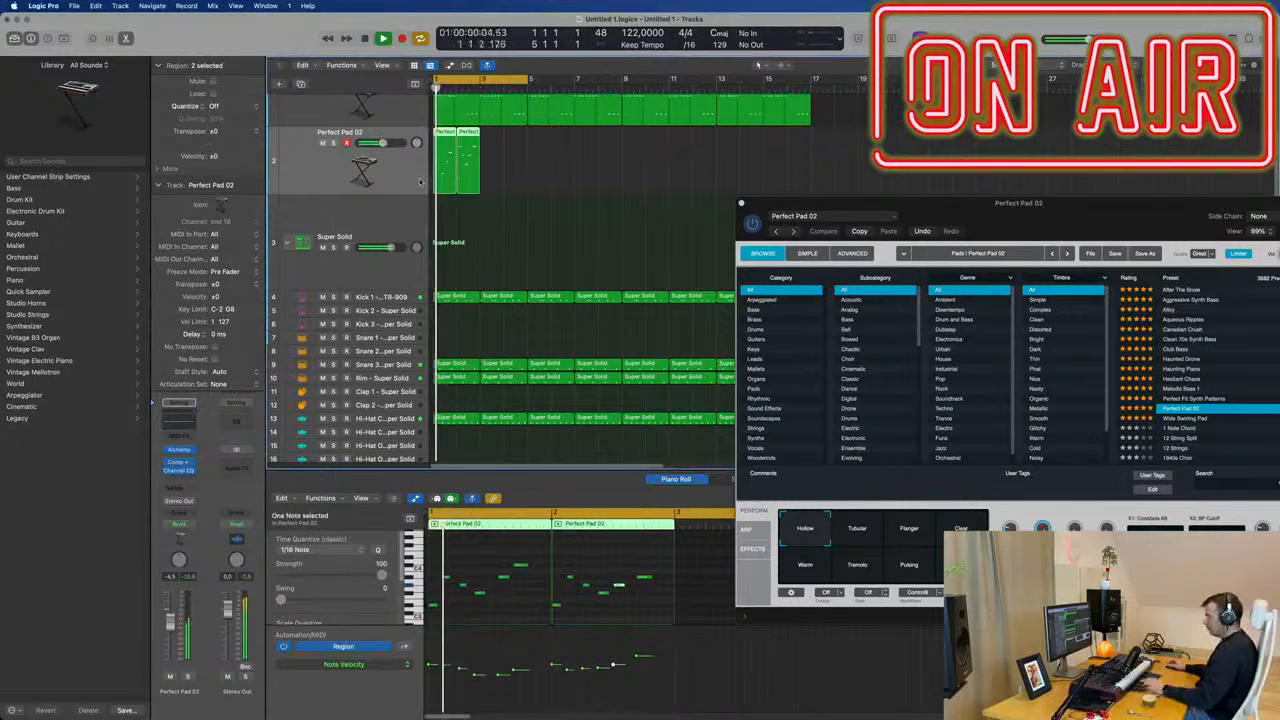
key(super+r)
key(super+r)
key(super+r)
key(super+r)
key(super+r)
key(super+r)
key(super+r)
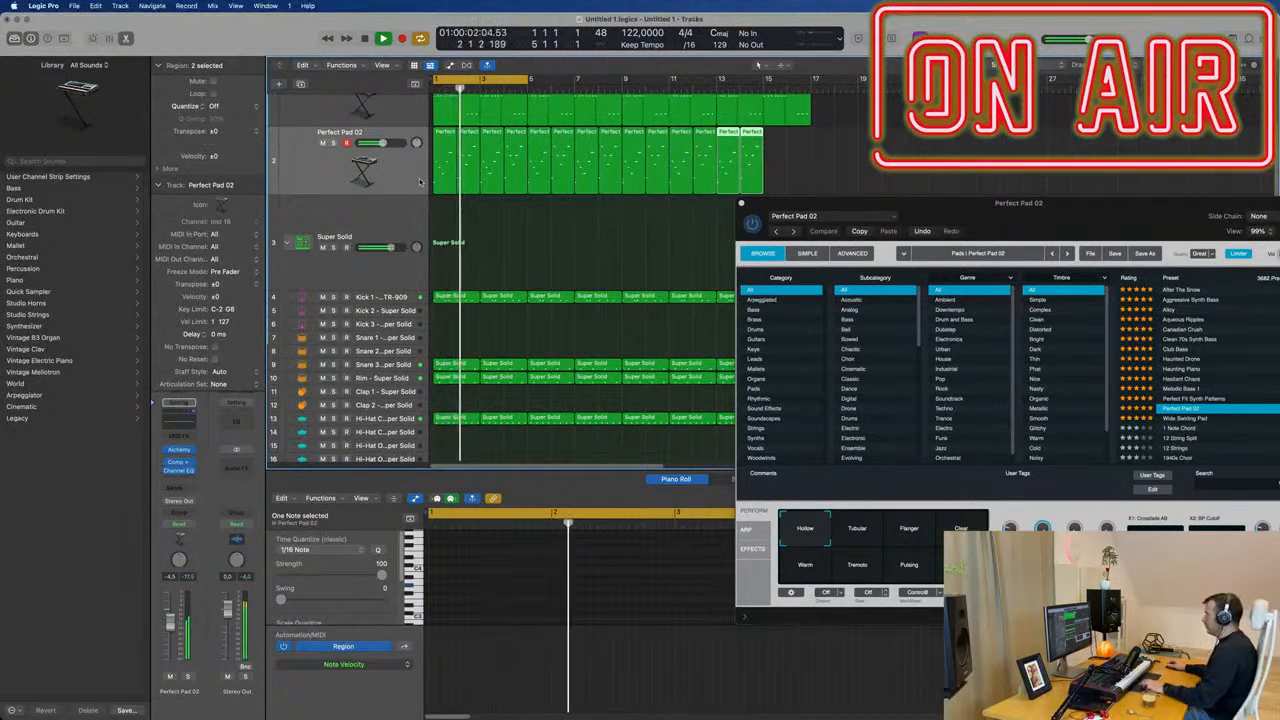
Bring the Perfect Pad 02 Alchemy window fully into view and lower the pad track's volume slightly.
drag(954, 215, 750, 195)
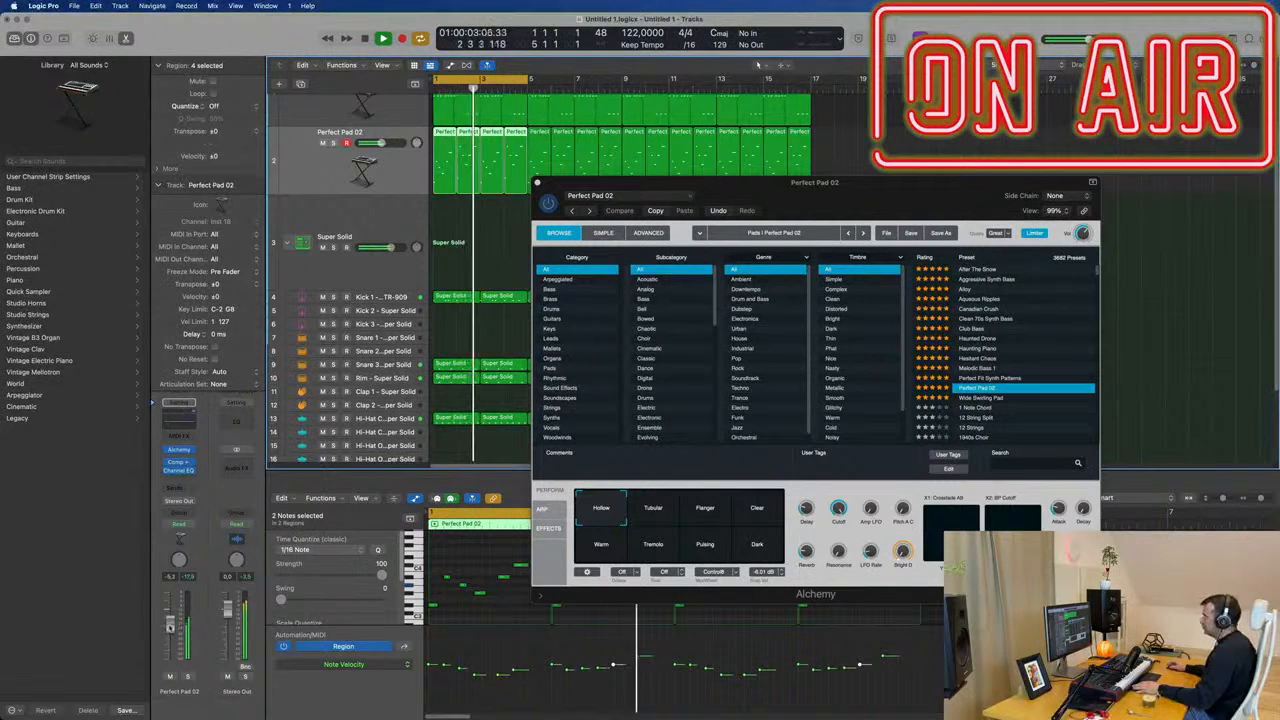
drag(853, 196, 792, 198)
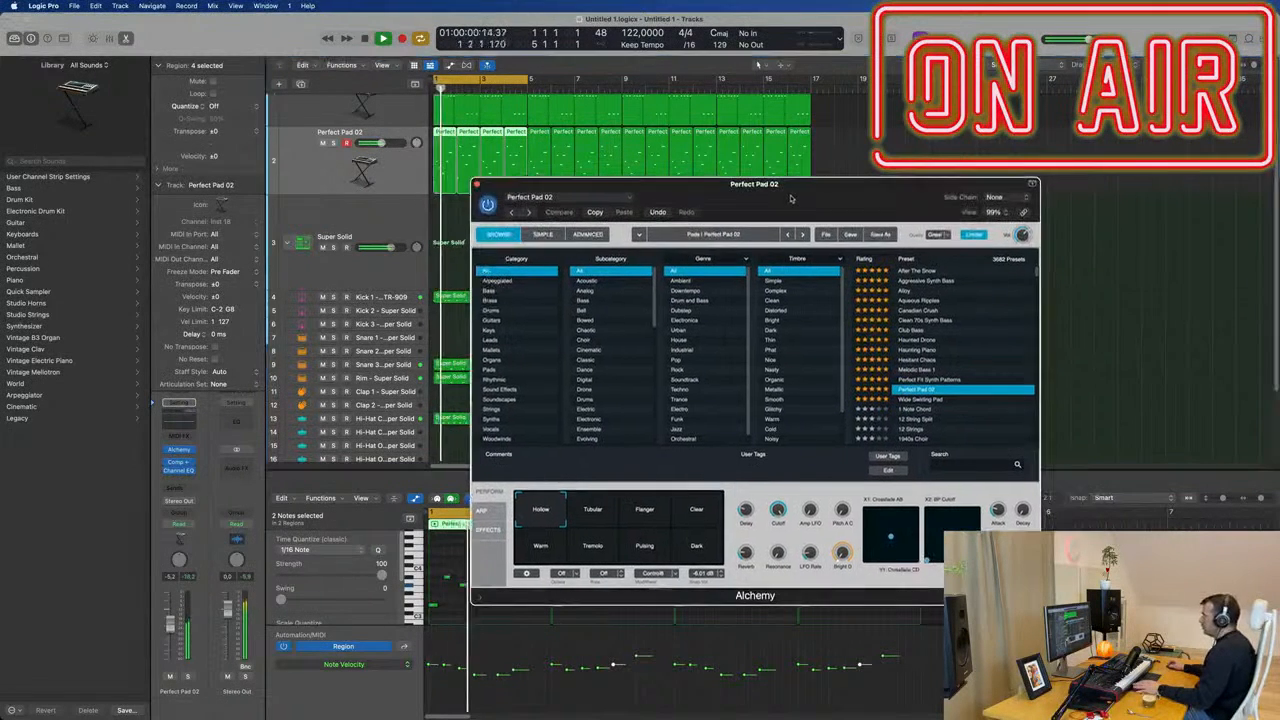
Audition the Perfect Pad 02 snapshots in Alchemy, settle on Warm and move the plug-in window clear of the regions.
click(606, 516)
click(644, 512)
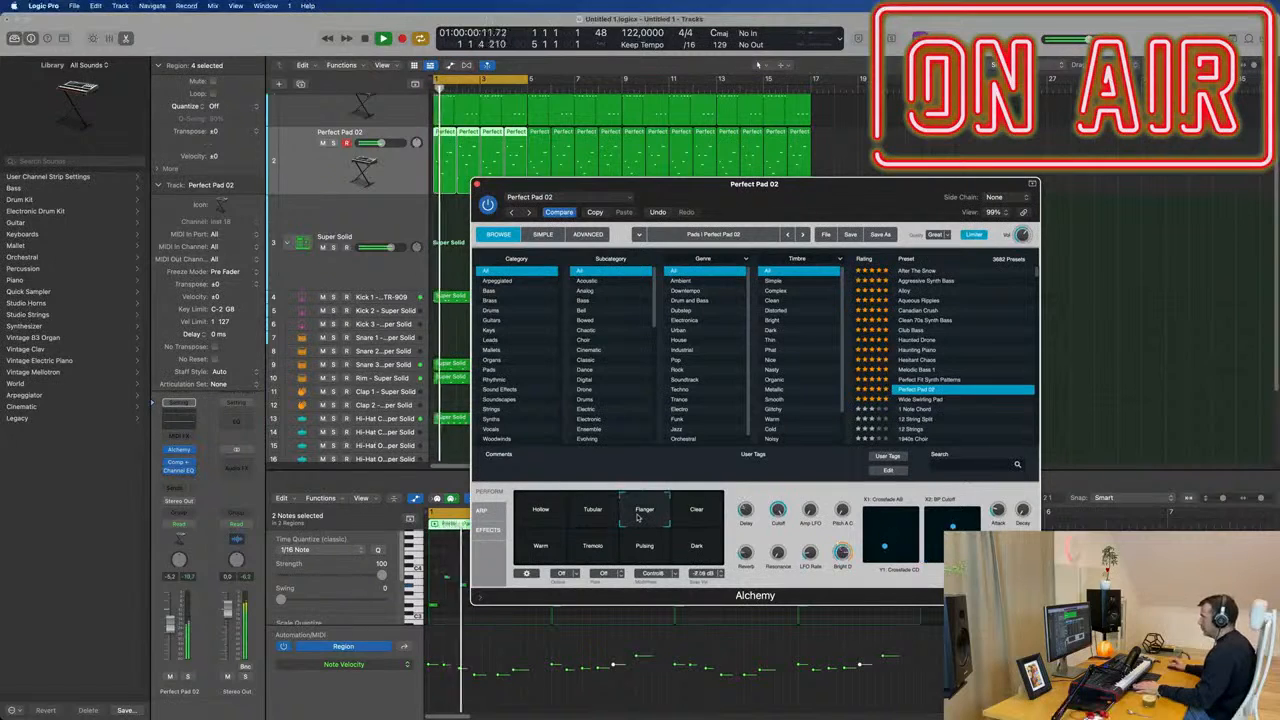
click(699, 517)
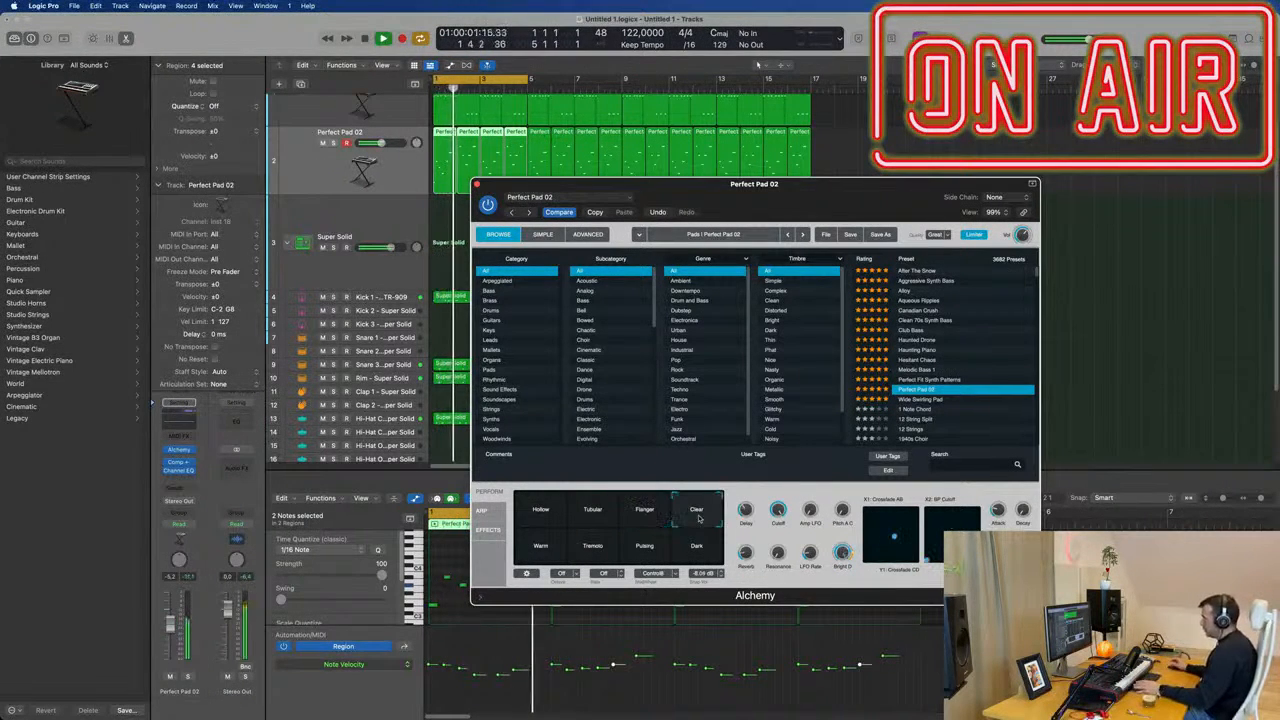
click(541, 547)
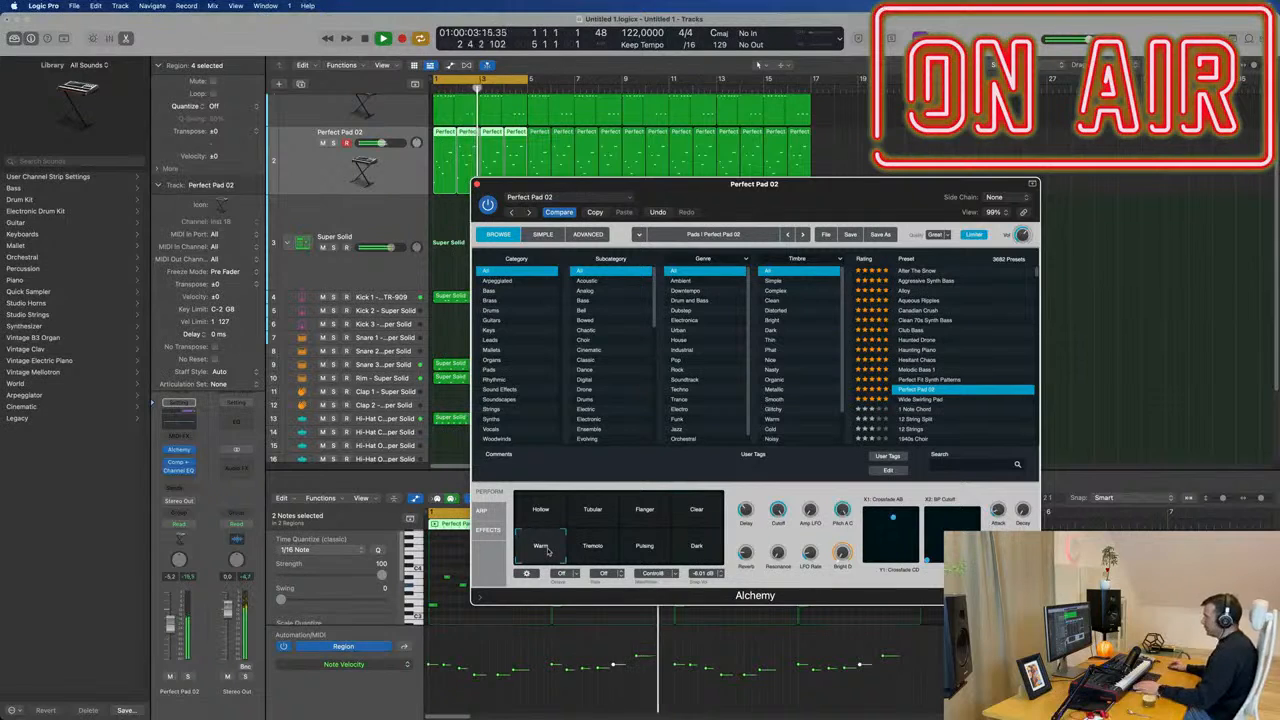
click(590, 550)
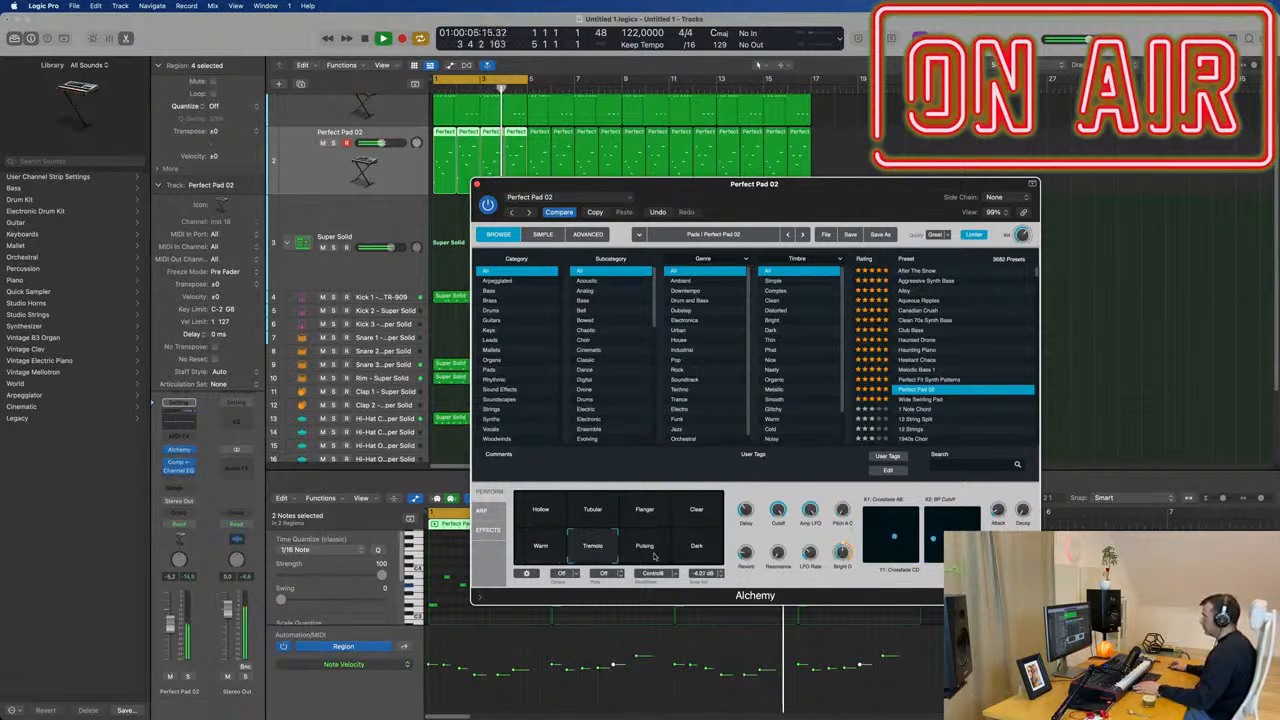
click(652, 552)
click(697, 548)
click(548, 552)
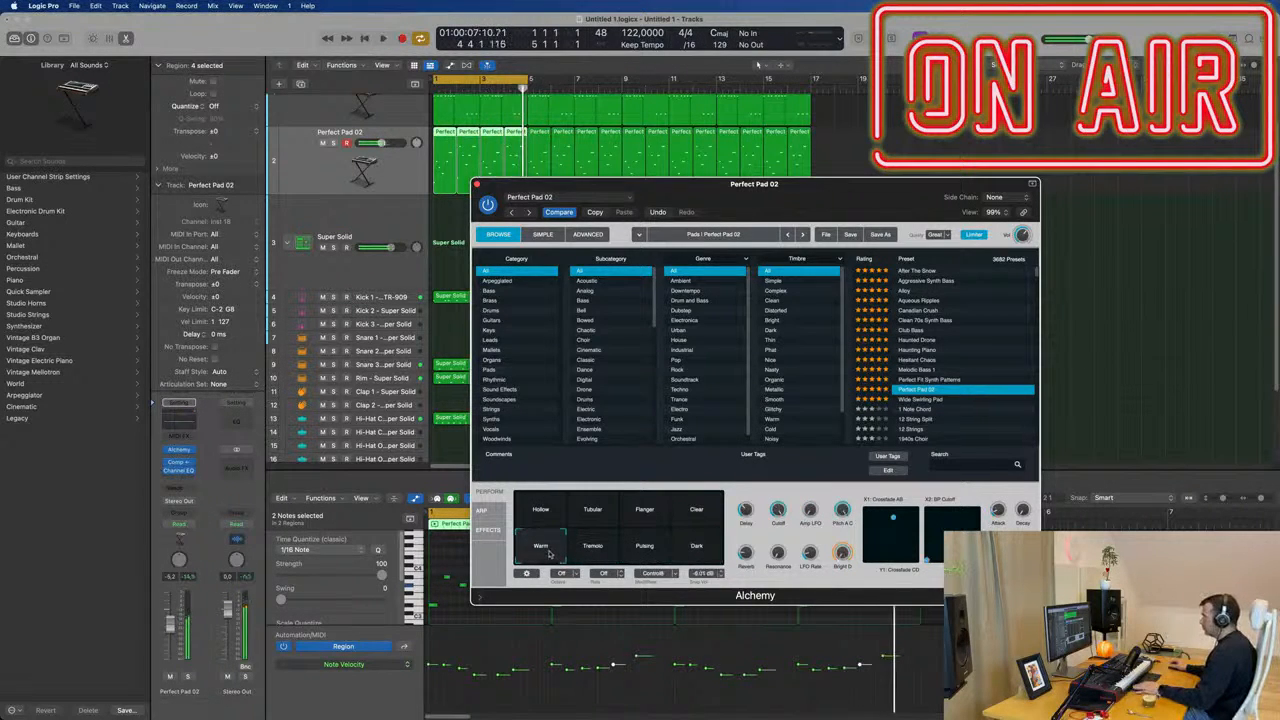
drag(610, 185, 682, 148)
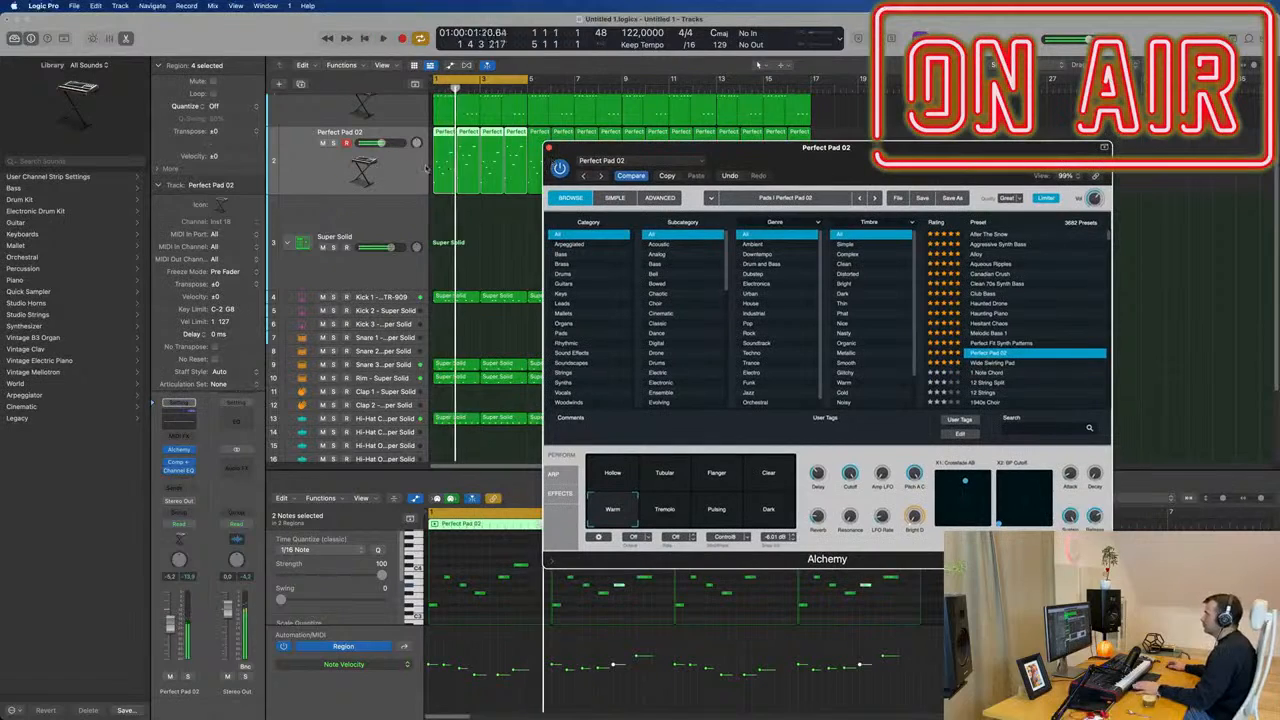
Duplicate the Perfect Pad 02 track, copy all its regions onto the new track and mute the original.
click(426, 168)
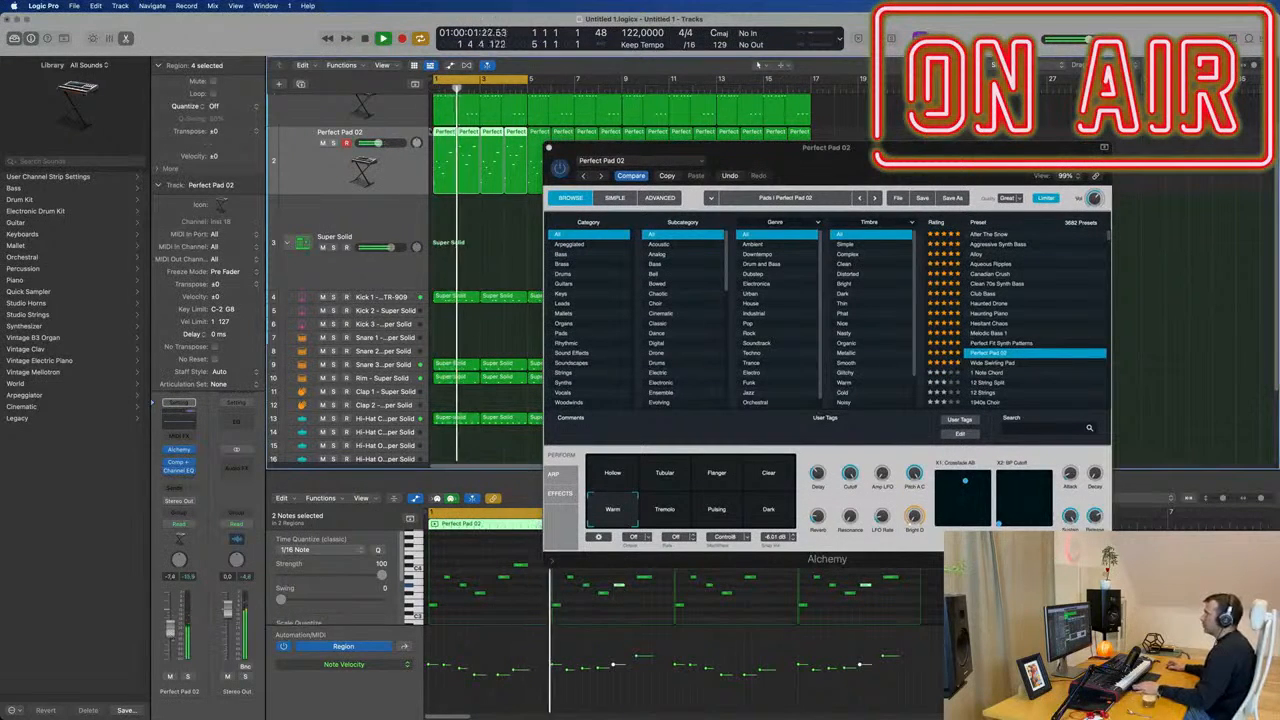
key(super+d)
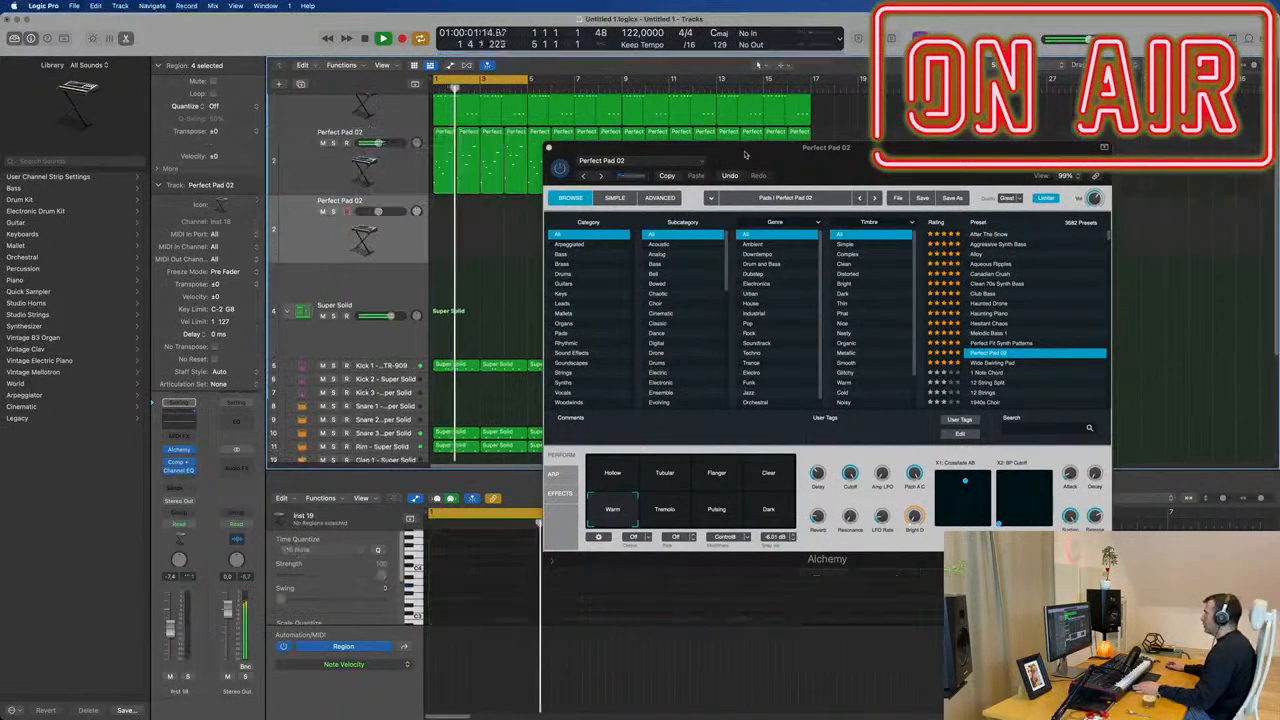
drag(744, 155, 1085, 165)
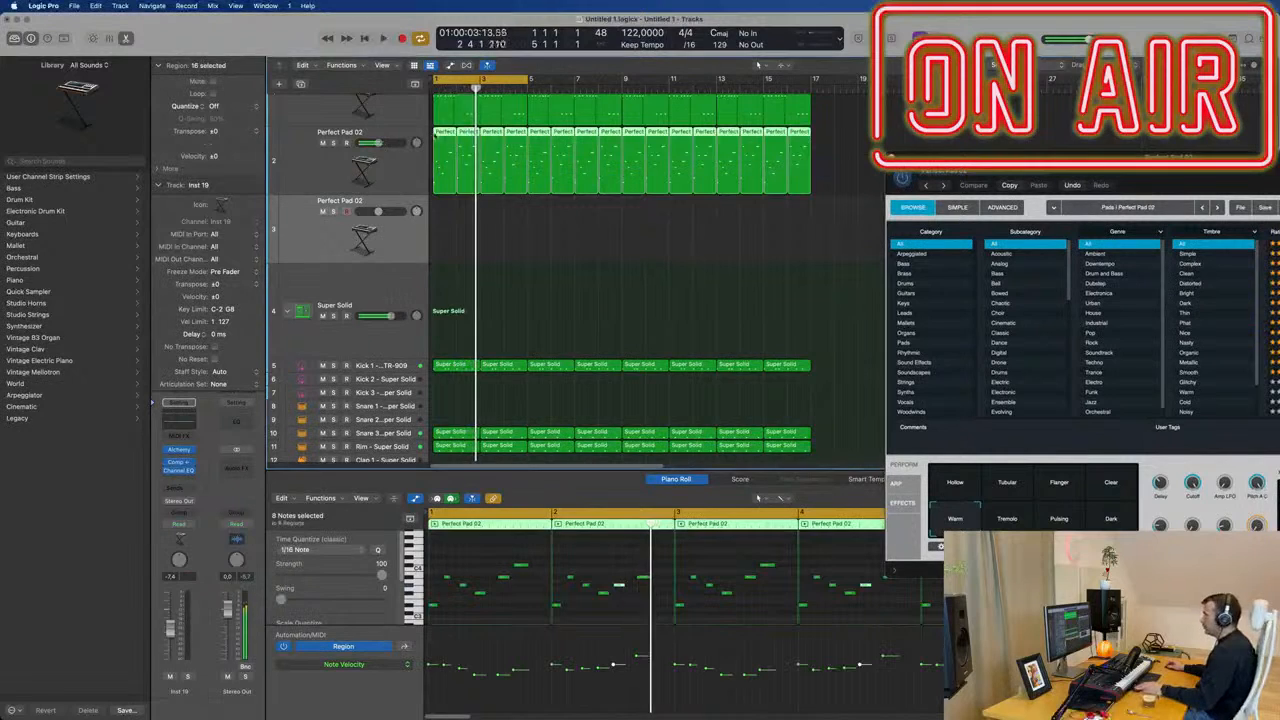
drag(435, 134, 435, 205)
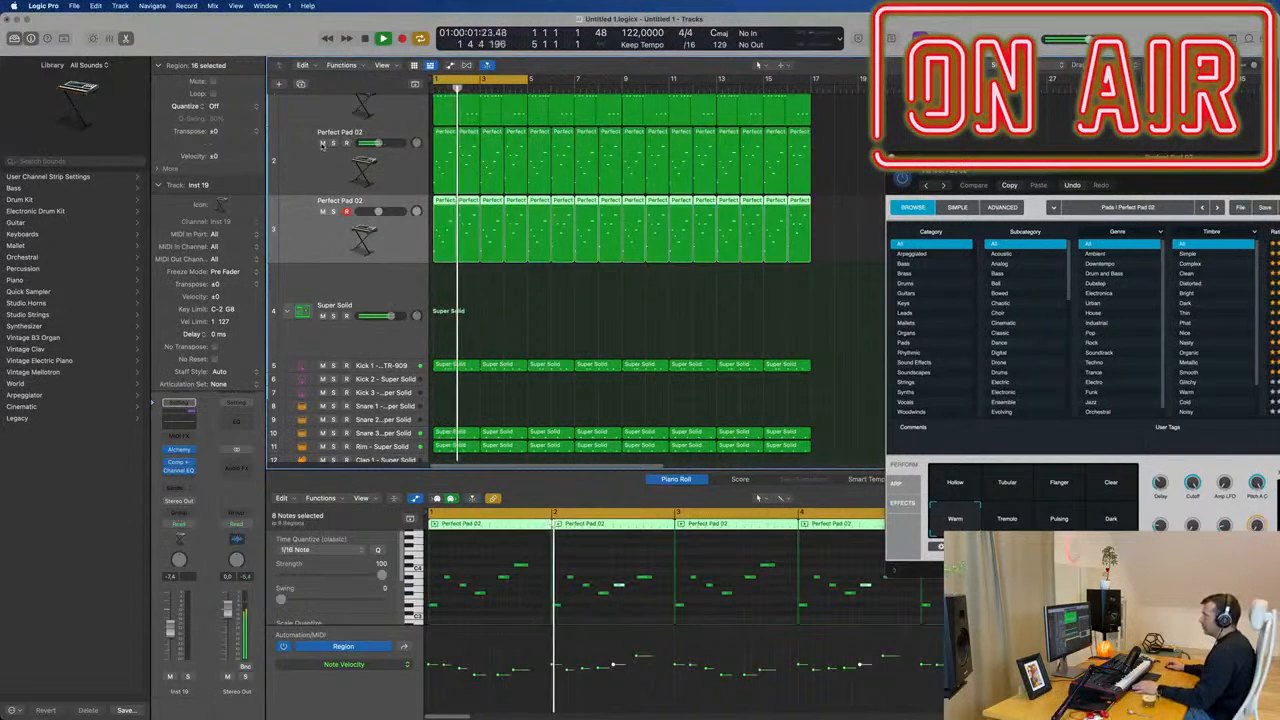
click(322, 144)
Hide the open plug-in windows and open the duplicated track's own Alchemy instrument for preset browsing.
click(312, 234)
key(v)
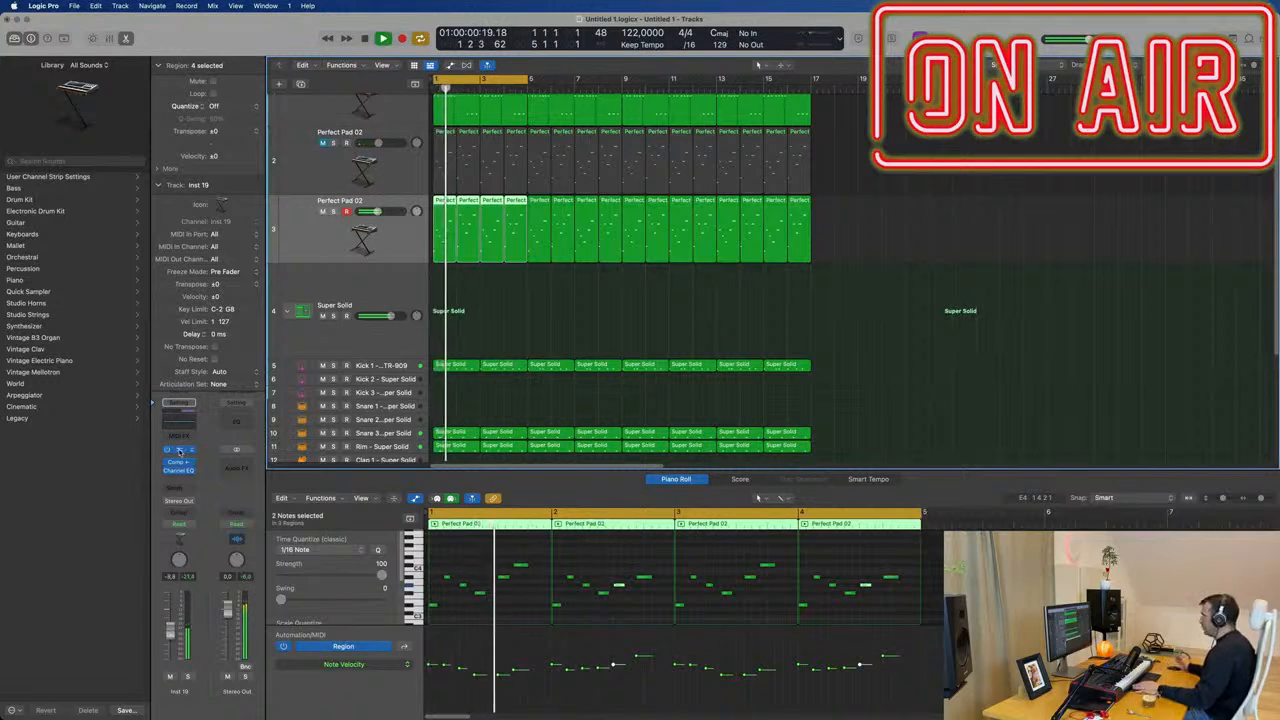
click(178, 451)
mouse_move(809, 153)
mouse_down()
mouse_move(822, 150)
mouse_move(810, 156)
mouse_up()
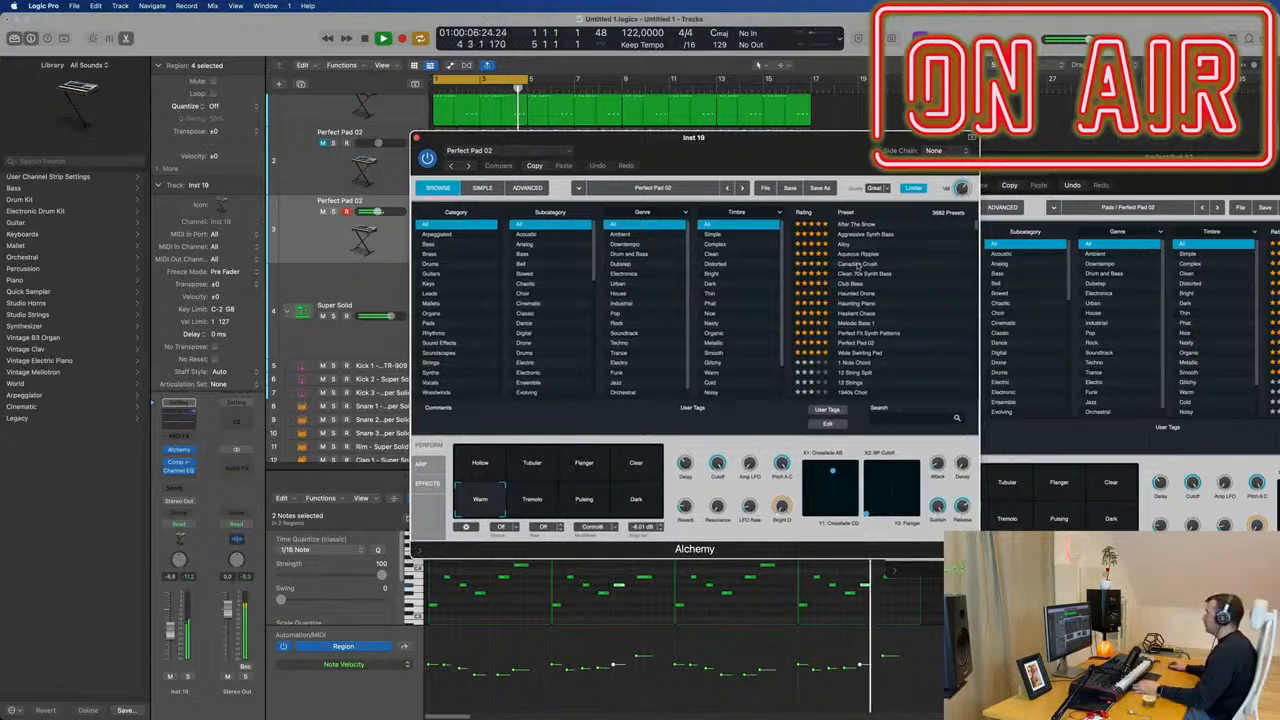
Try the Canadian Crush preset on the duplicated track with its volume raised.
click(857, 265)
drag(770, 152, 855, 162)
drag(172, 633, 172, 620)
key(space)
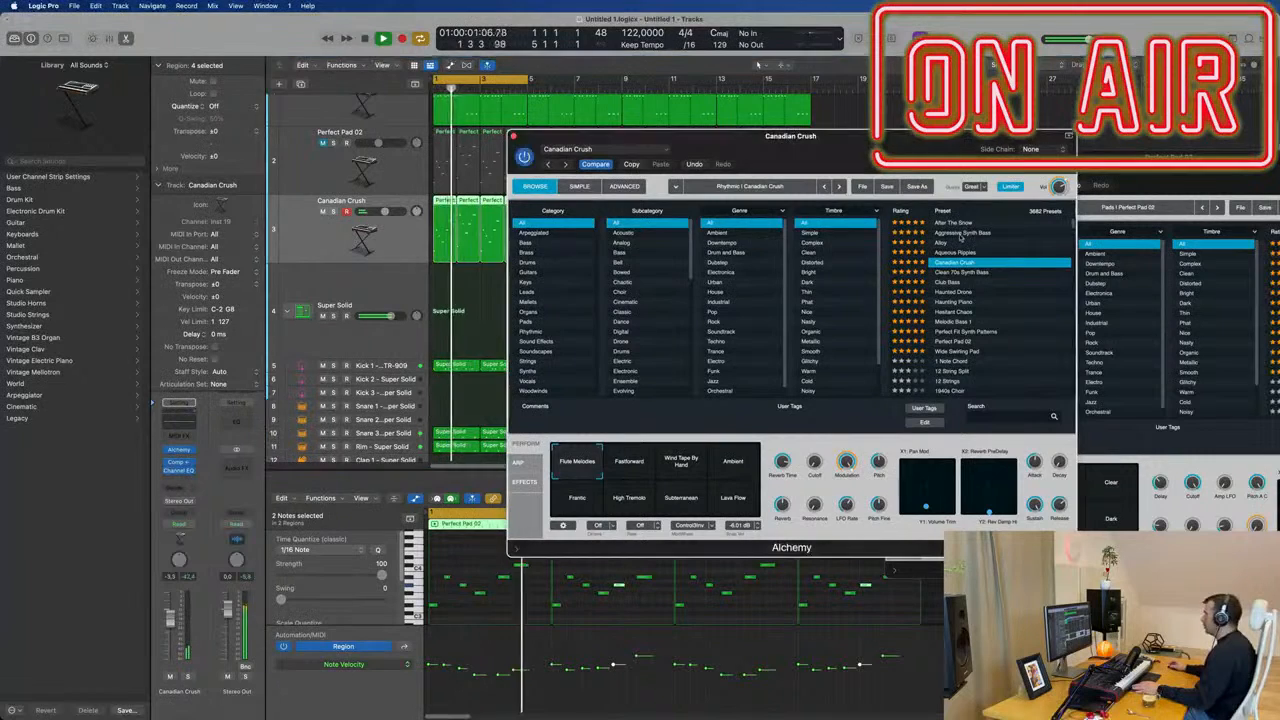
Try the Aggressive Synth Bass preset from the start of the loop with its LFO and Aggressive snapshots.
click(960, 232)
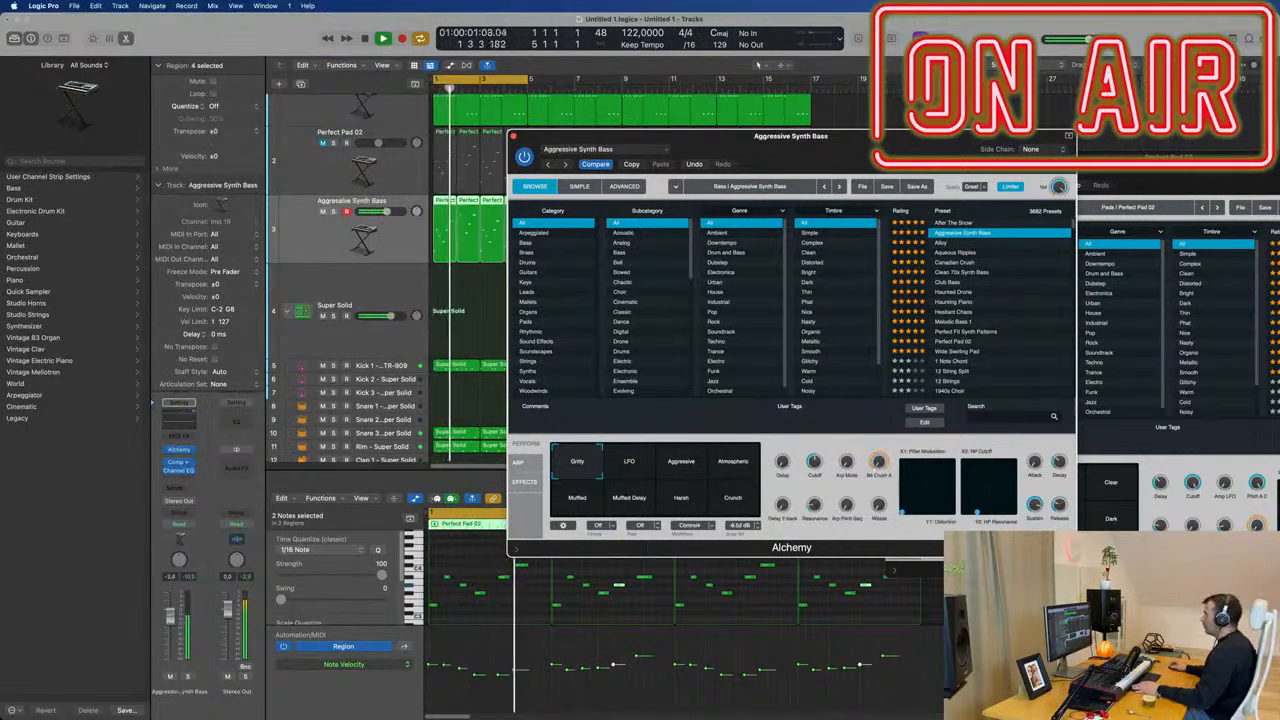
click(436, 89)
click(632, 467)
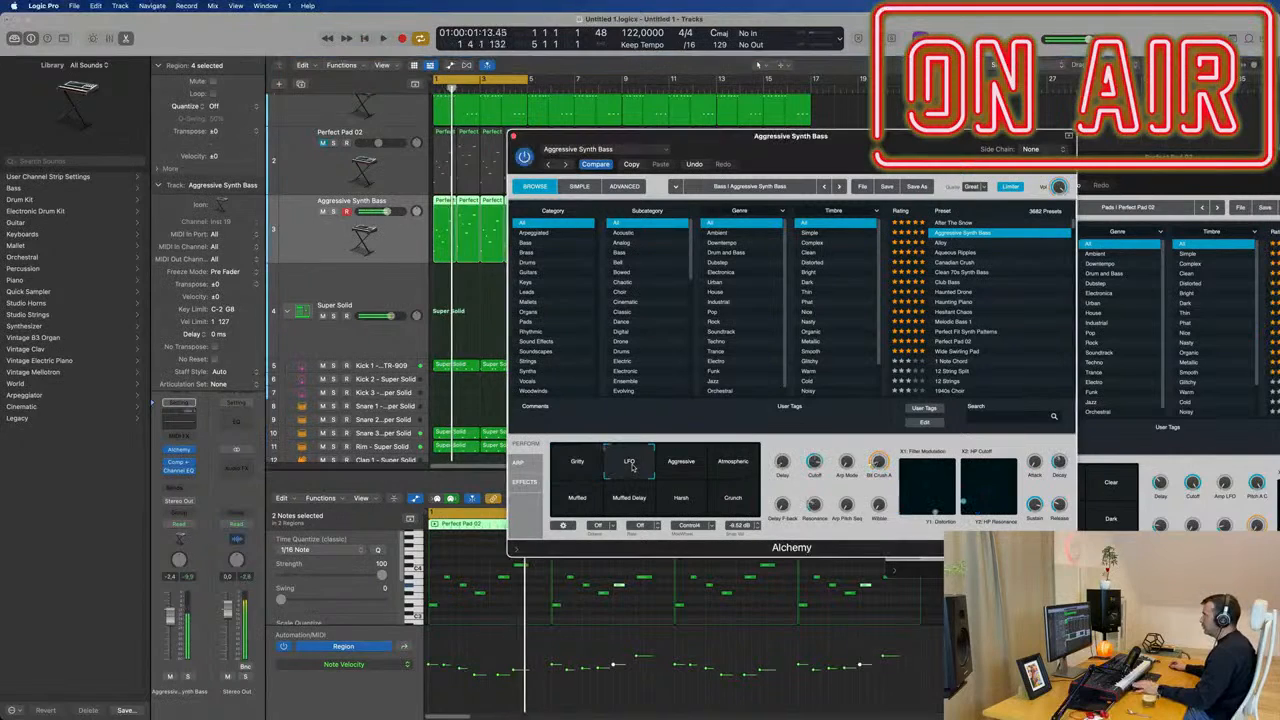
click(690, 466)
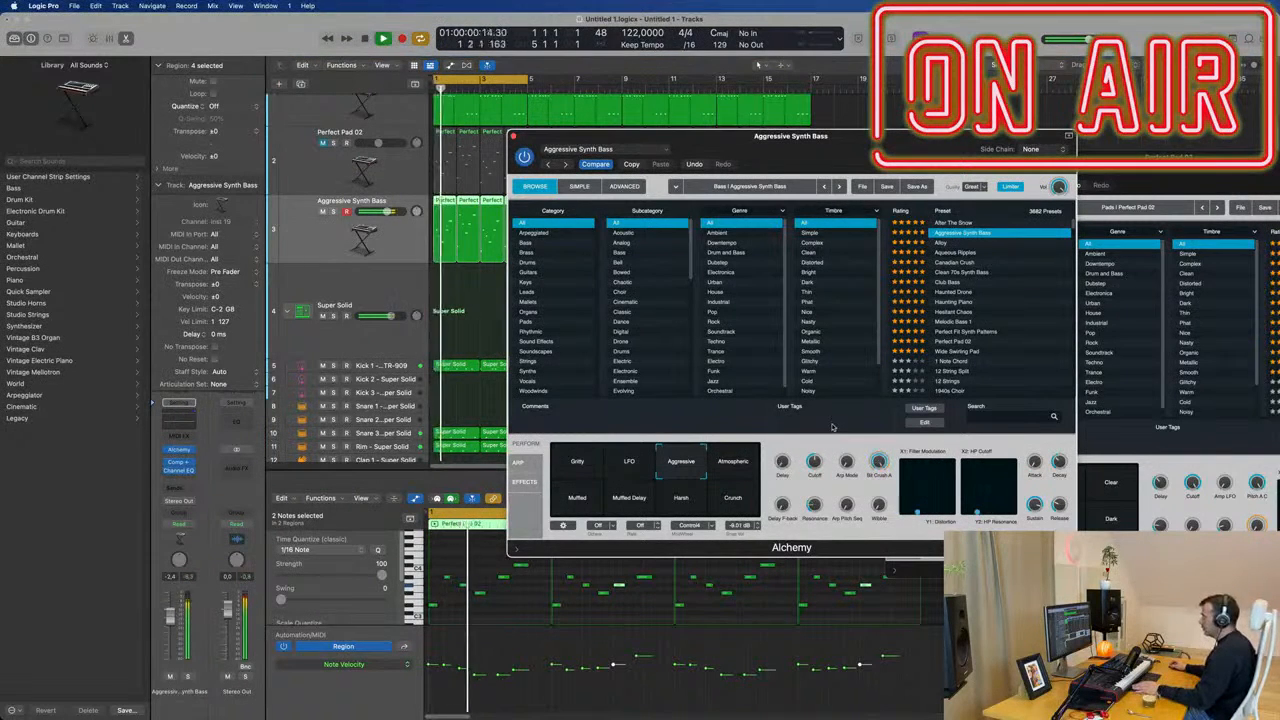
Audition the Club Bass and Hesitant Chaos presets on the duplicated track during playback.
click(957, 284)
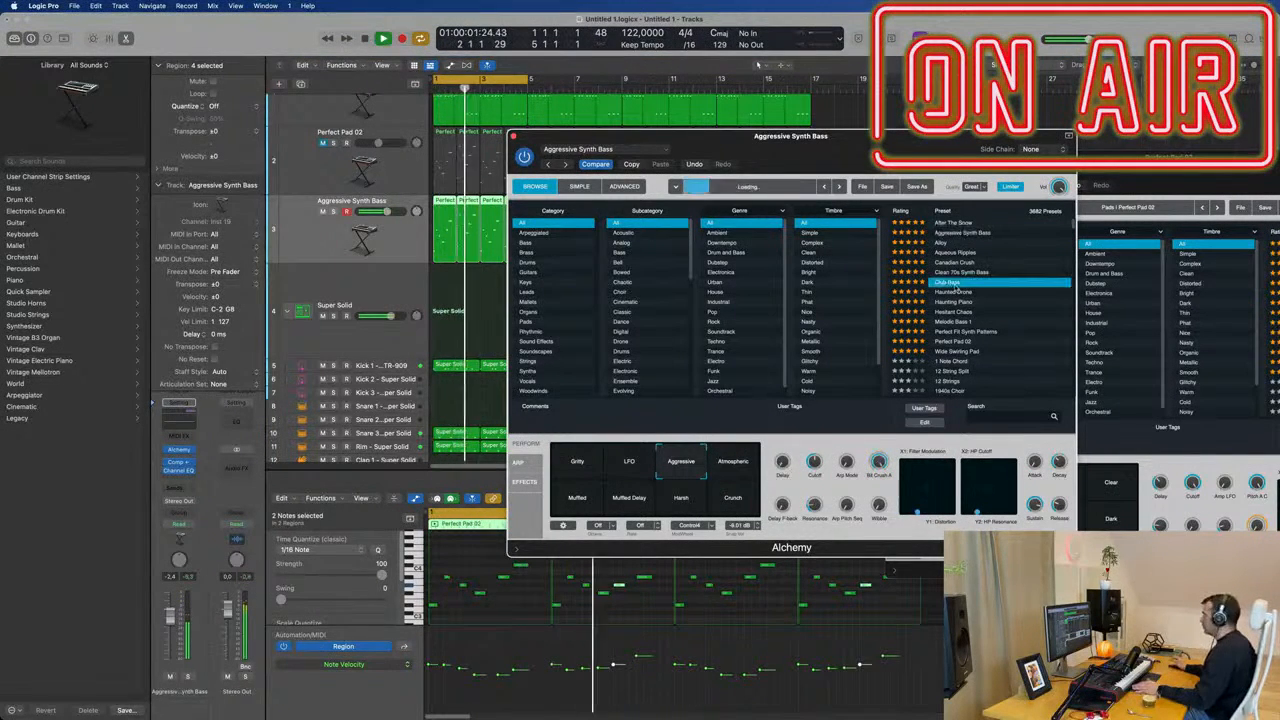
key(space)
click(965, 313)
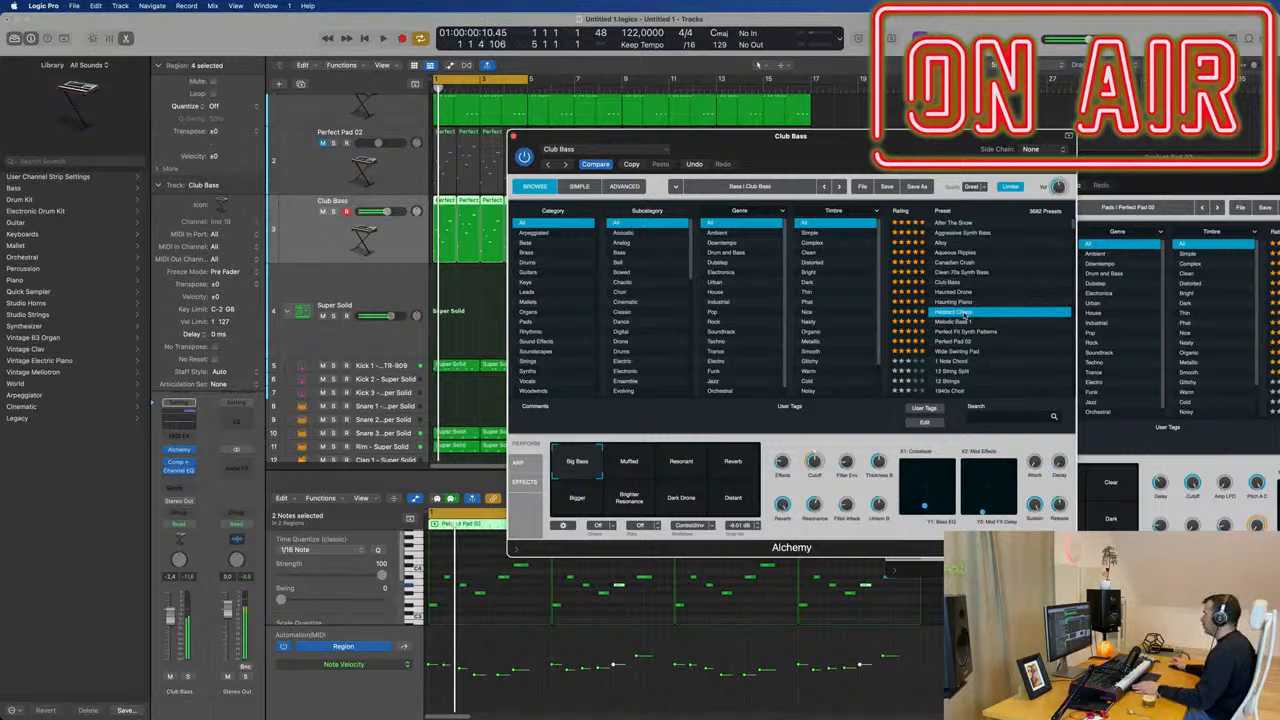
key(space)
scroll(957, 317, down, 1)
key(space)
Load the Melodic Bass 1 preset on the duplicated track and lower its volume to about -9.2 dB.
click(958, 314)
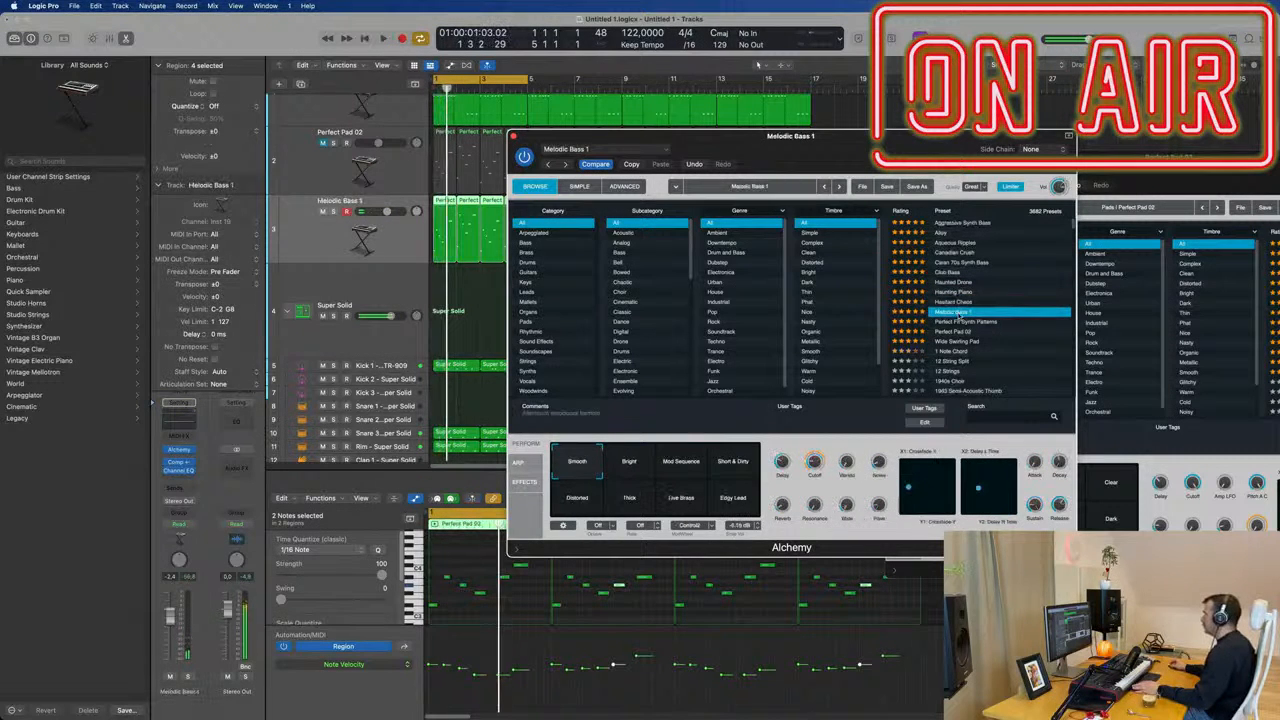
drag(789, 138, 948, 102)
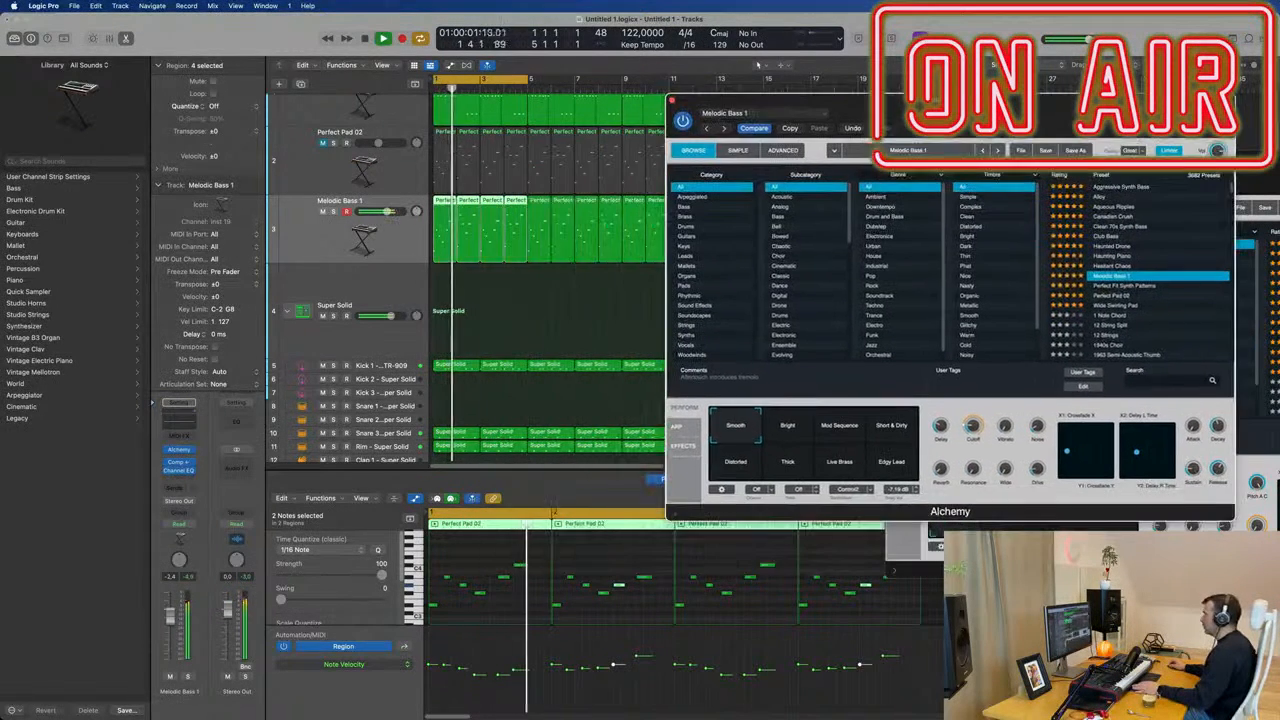
click(175, 630)
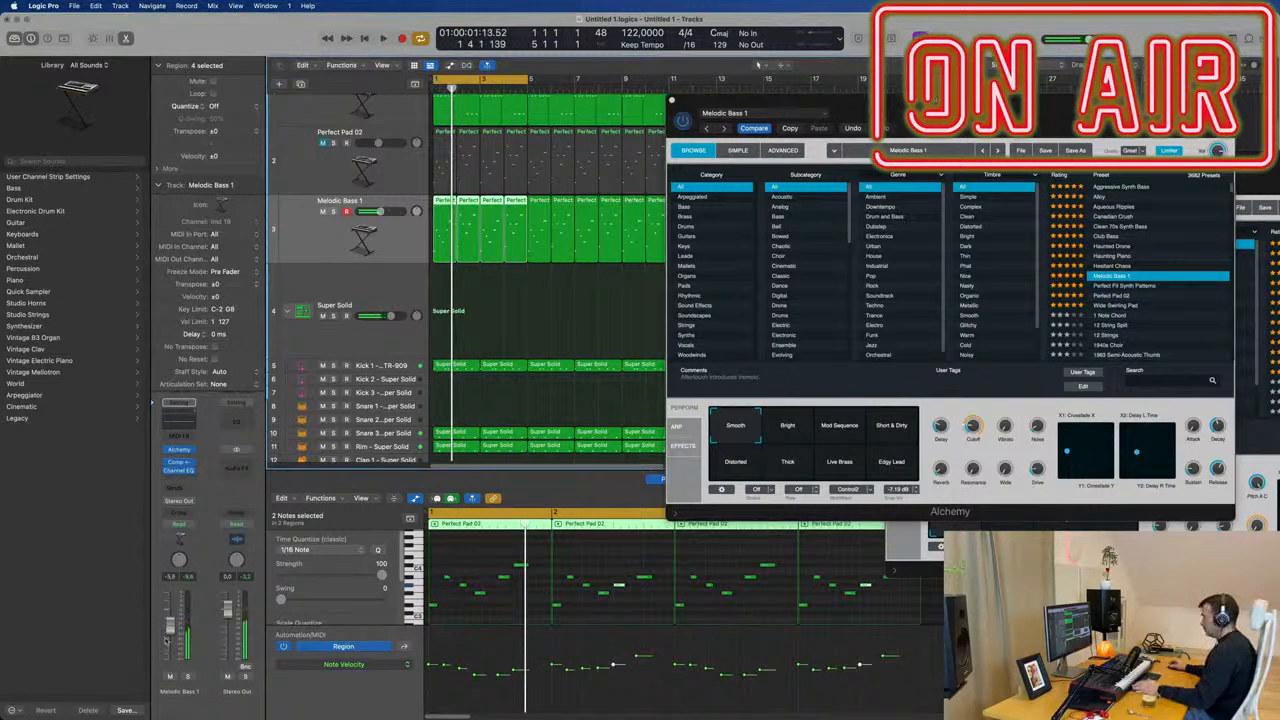
drag(170, 629, 173, 634)
key(space)
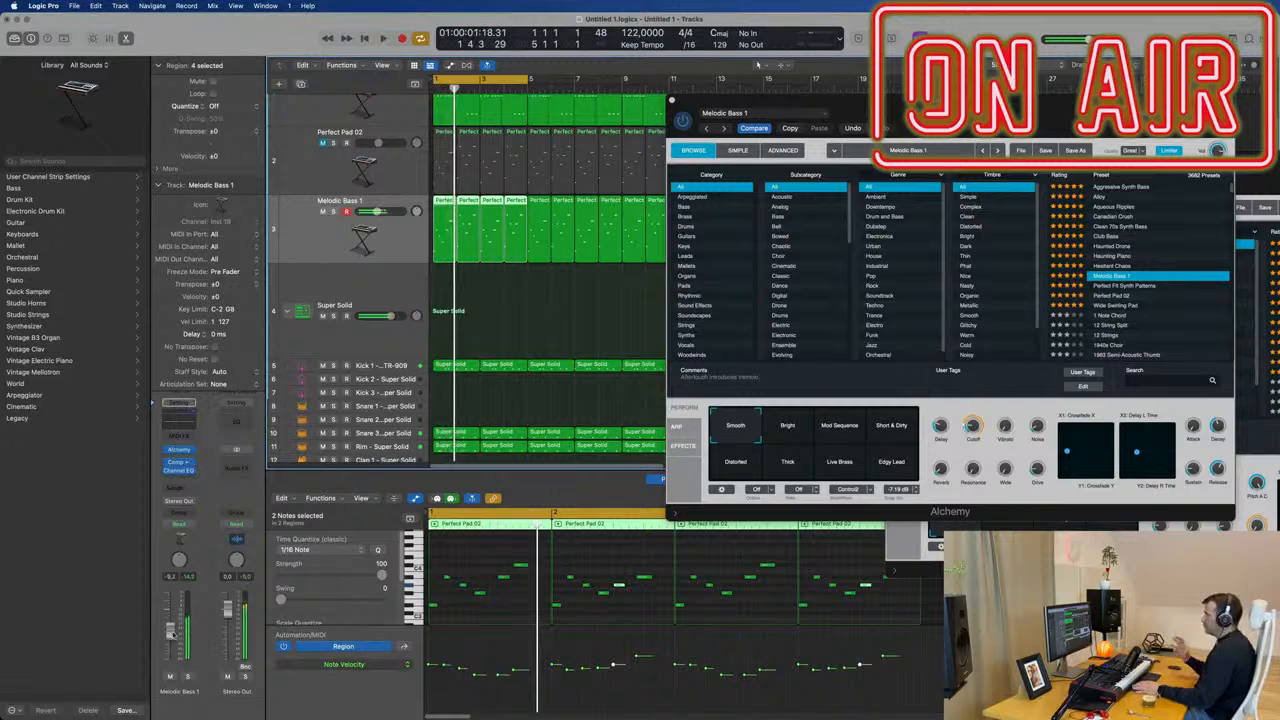
key(space)
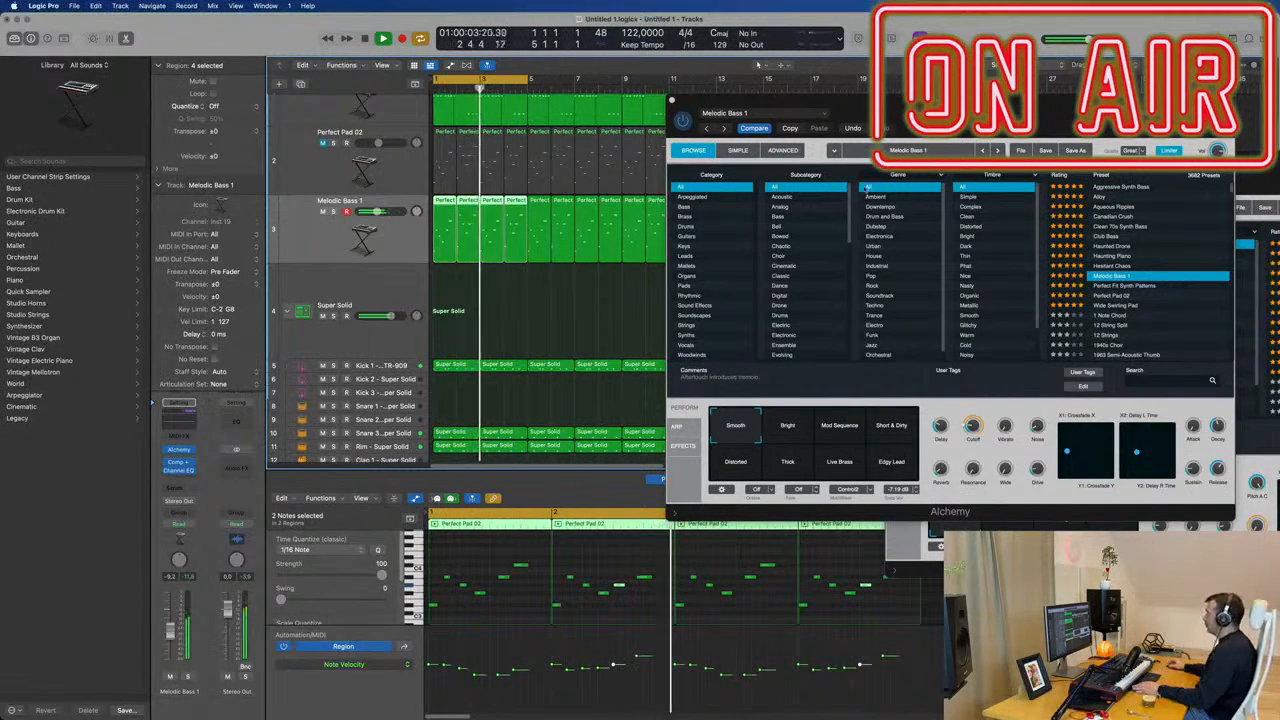
Adjust the Delay amount of Melodic Bass 1 in Alchemy and set the track's volume to about -7.4 dB.
drag(858, 102, 738, 114)
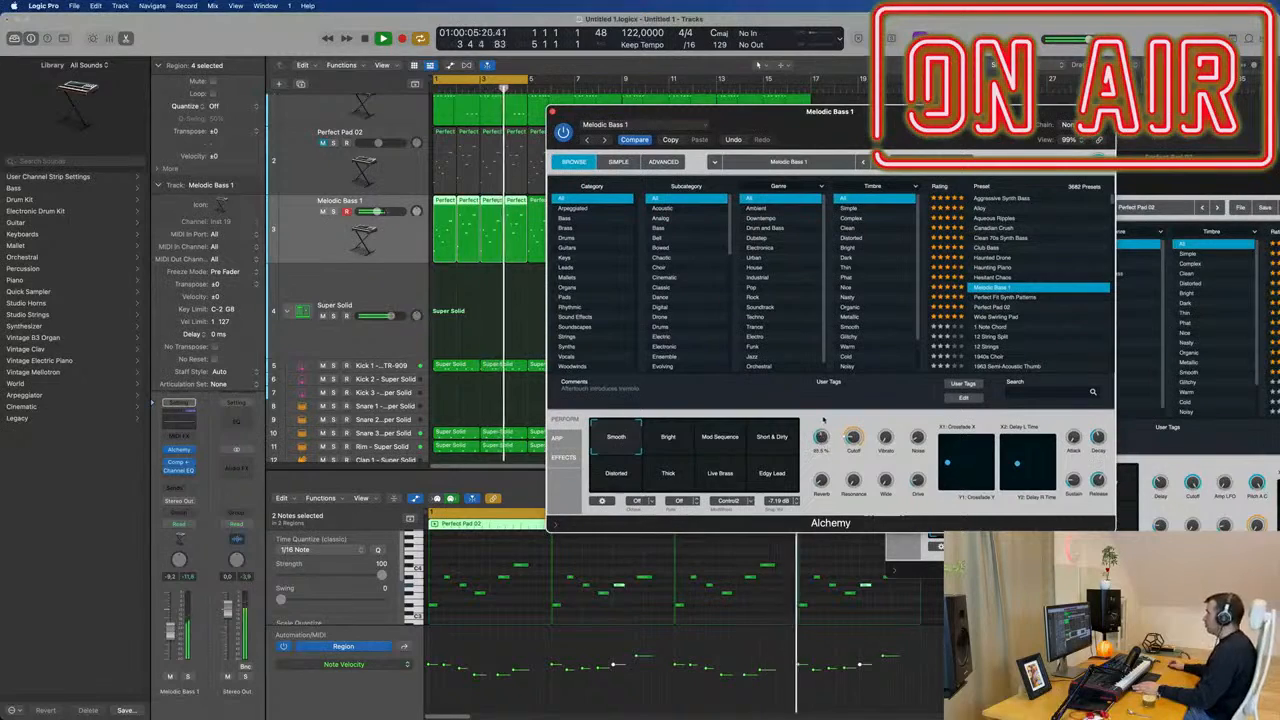
drag(172, 630, 172, 632)
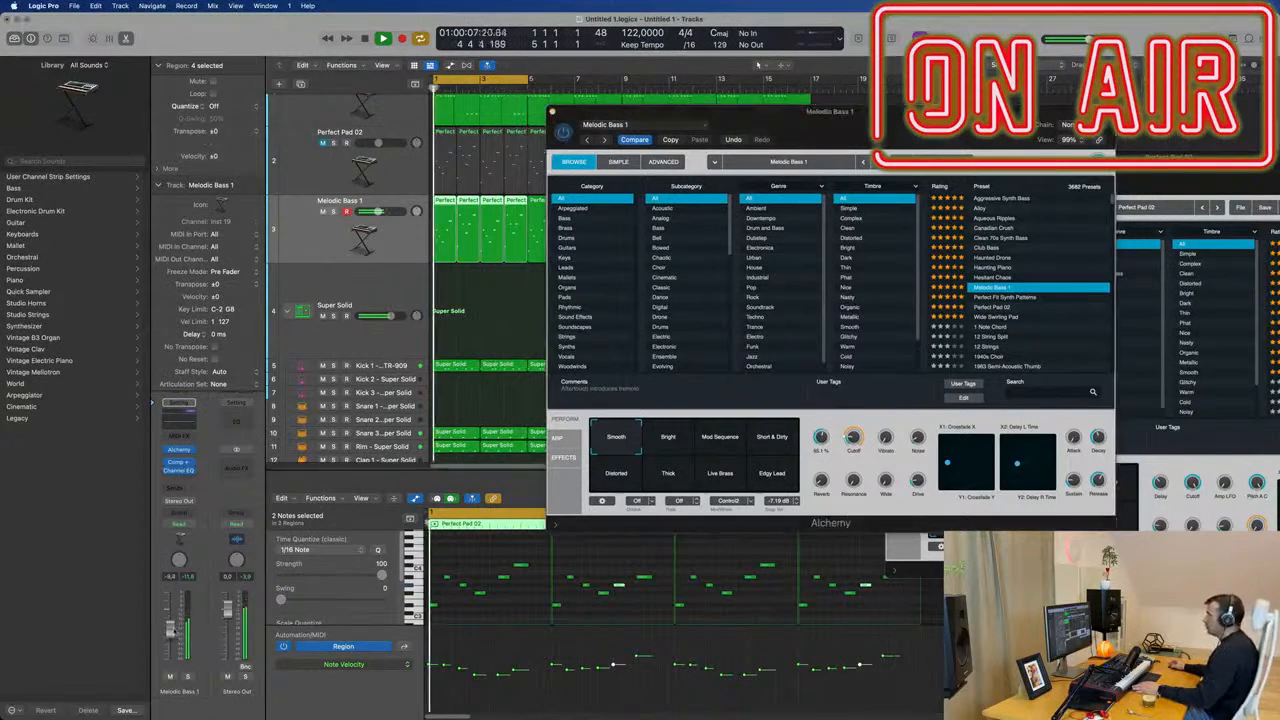
drag(883, 127, 930, 212)
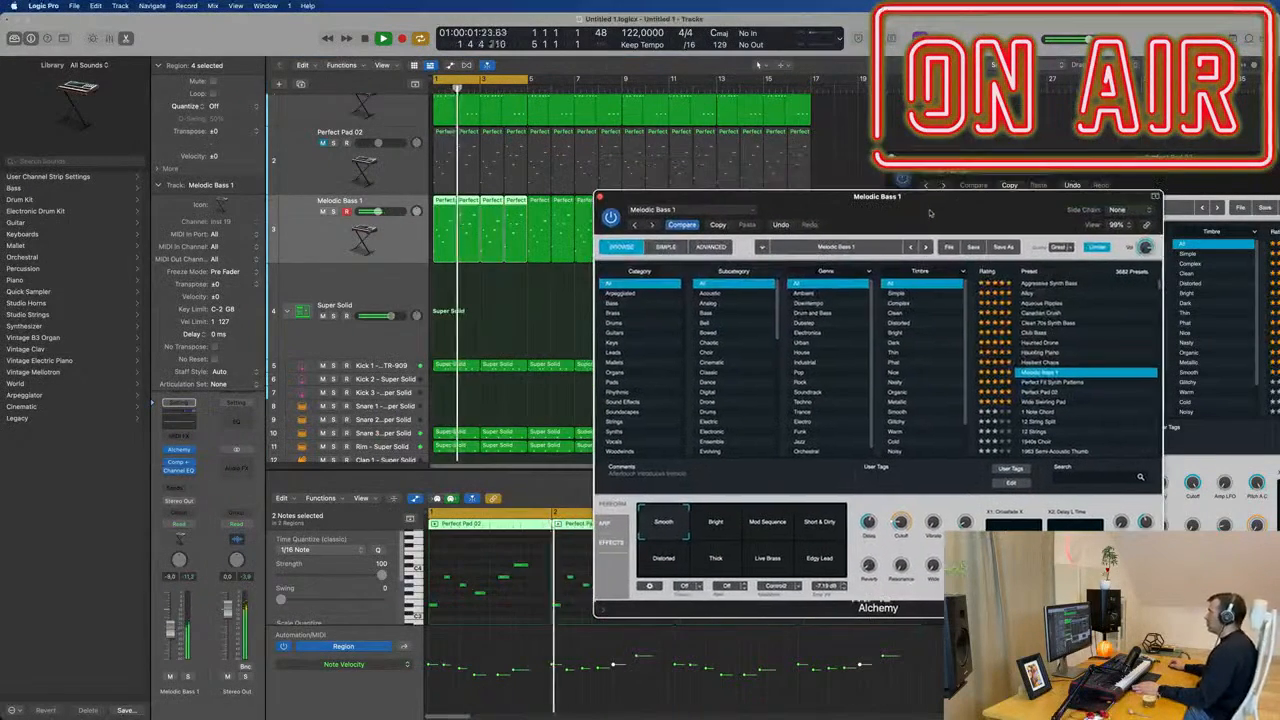
click(171, 628)
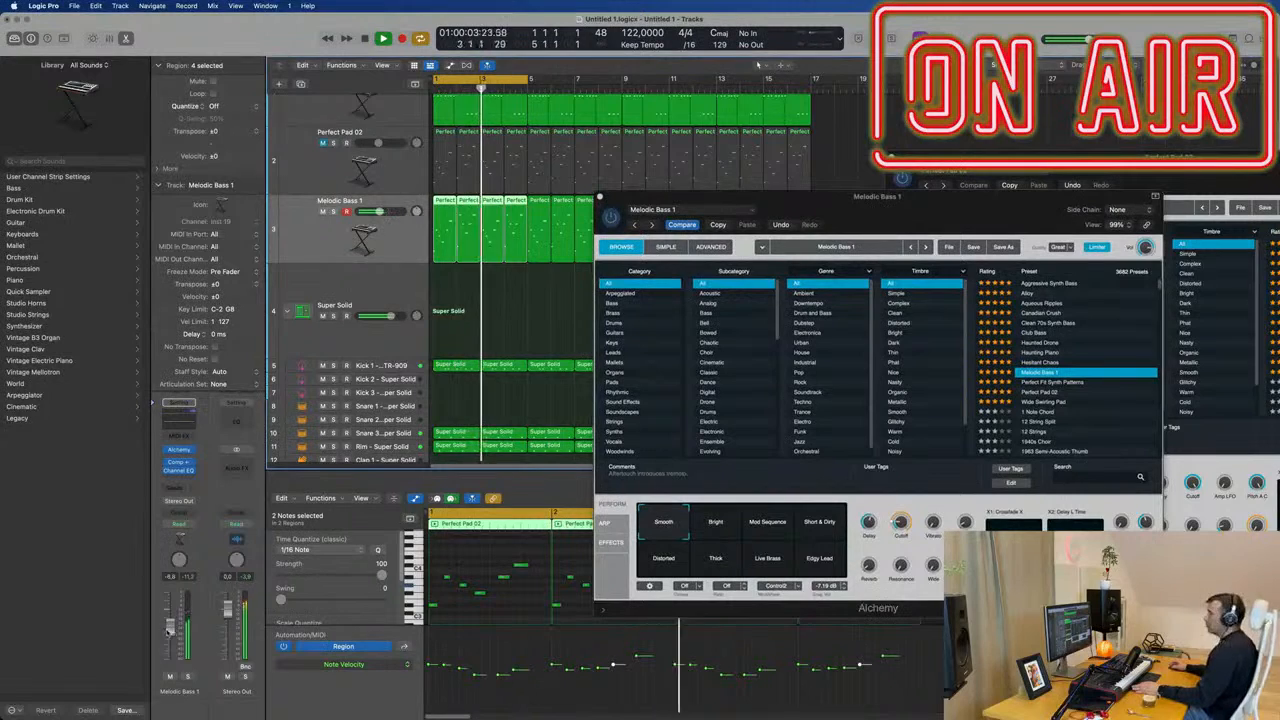
drag(899, 204, 774, 191)
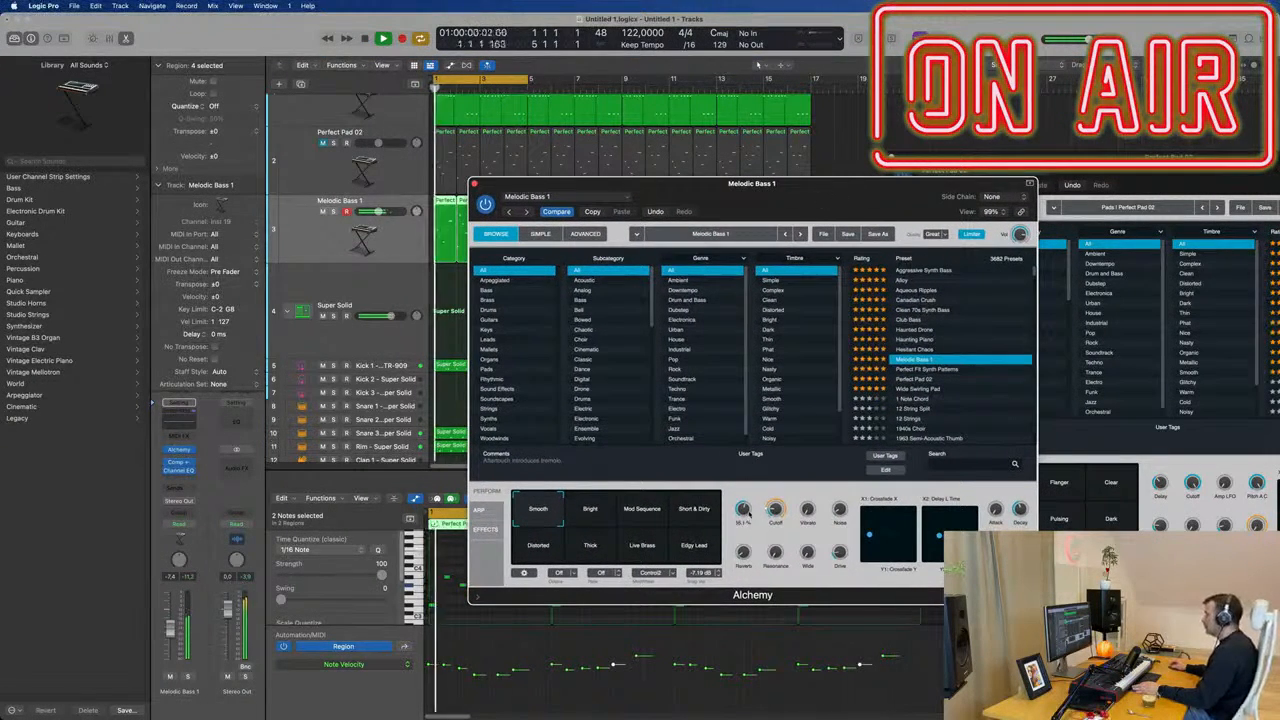
Add a send from the Melodic Bass 1 track to Bus 6 and insert a SilverVerb on the resulting aux.
click(178, 464)
click(156, 452)
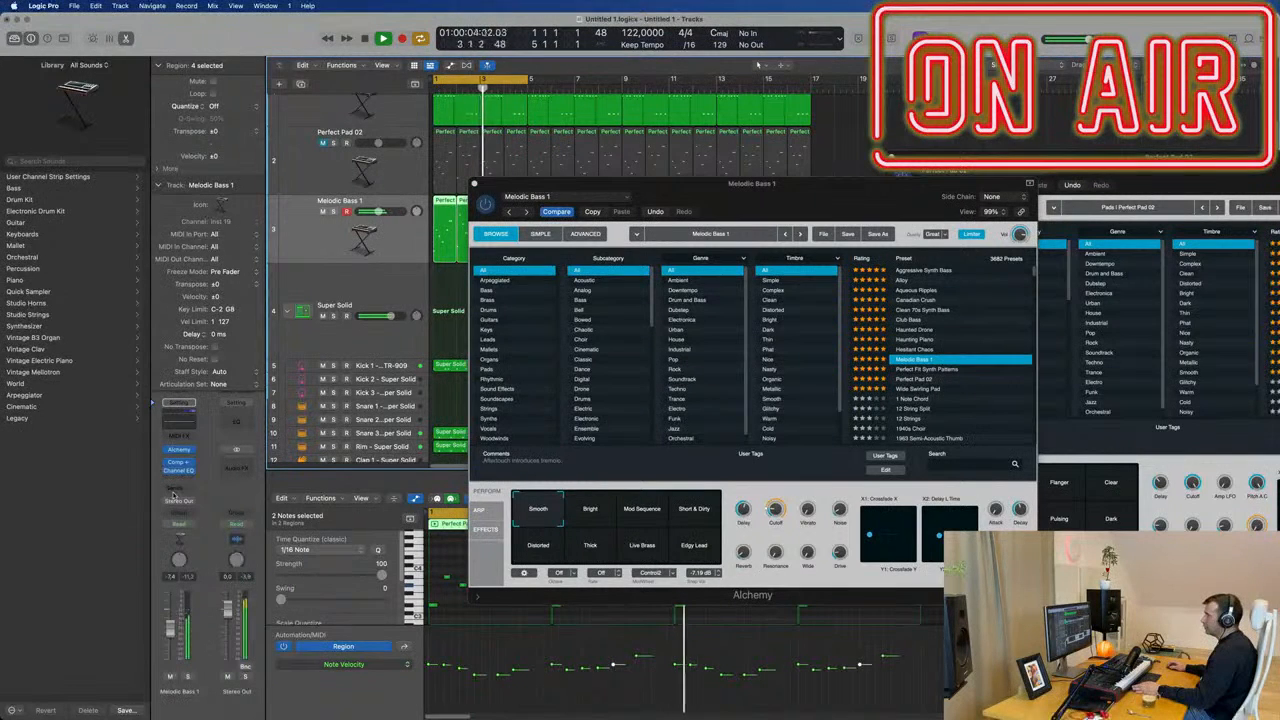
click(178, 488)
mouse_move(200, 504)
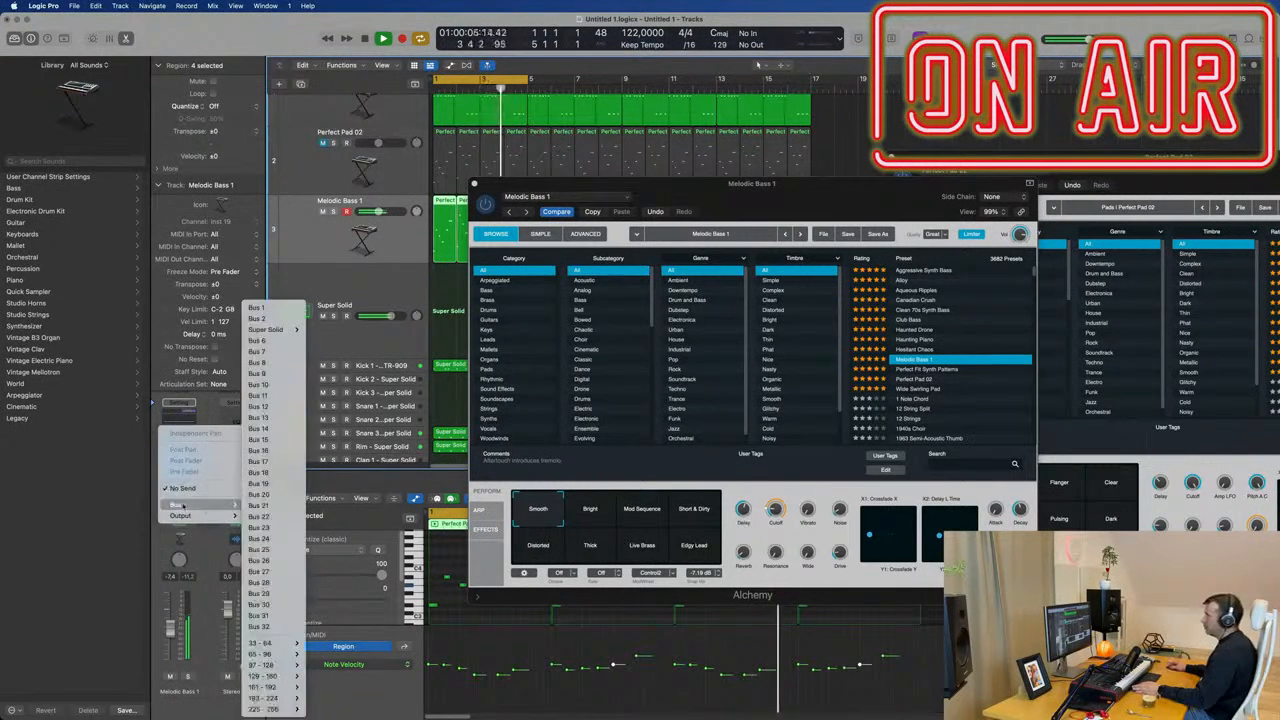
click(281, 340)
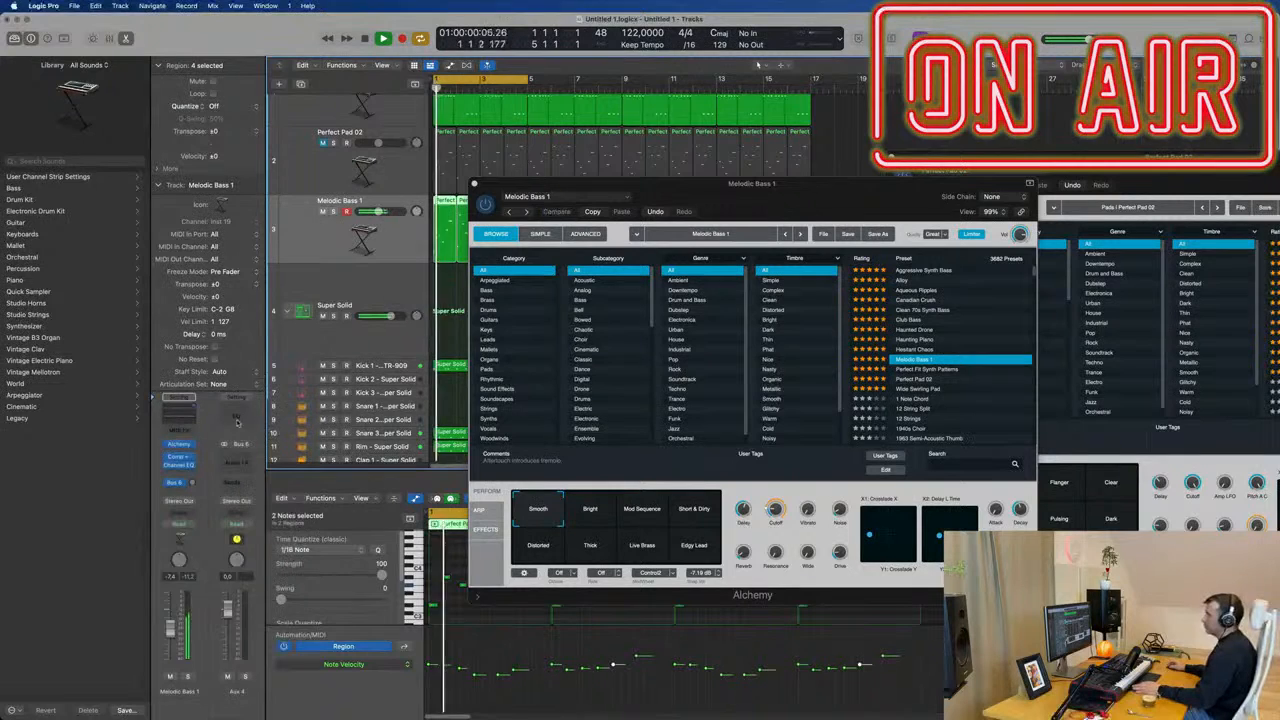
click(240, 462)
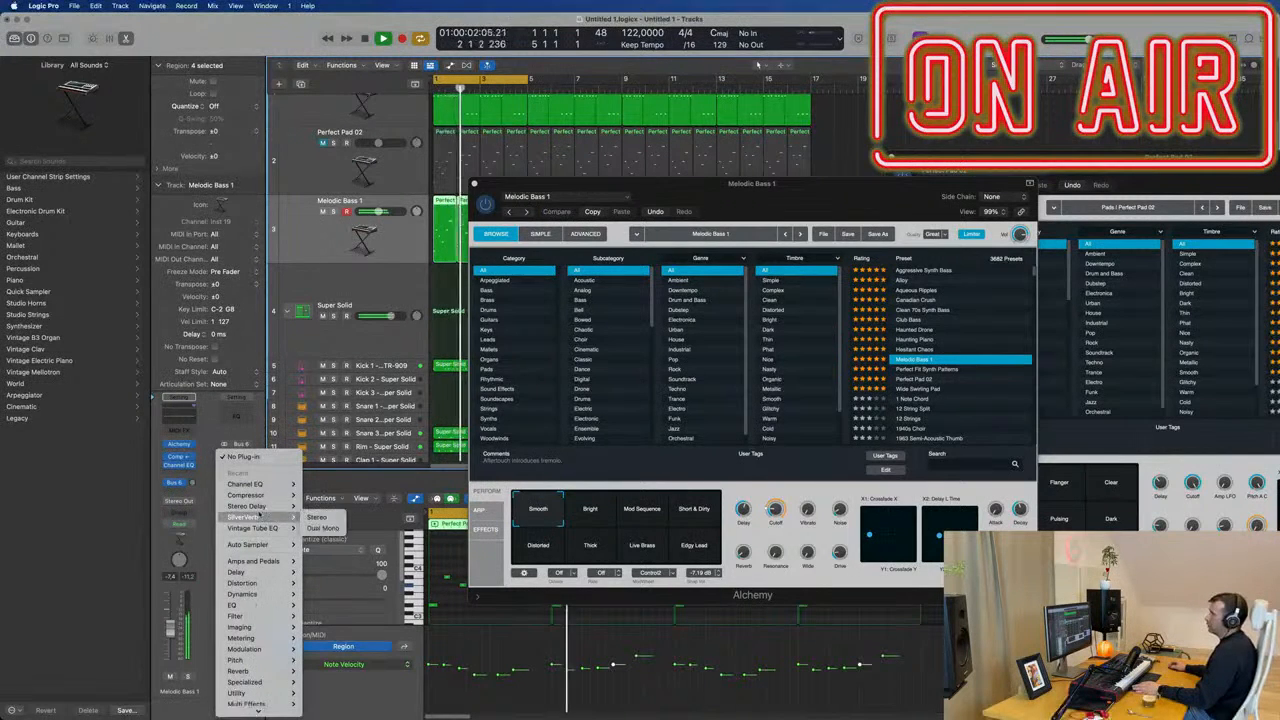
click(245, 517)
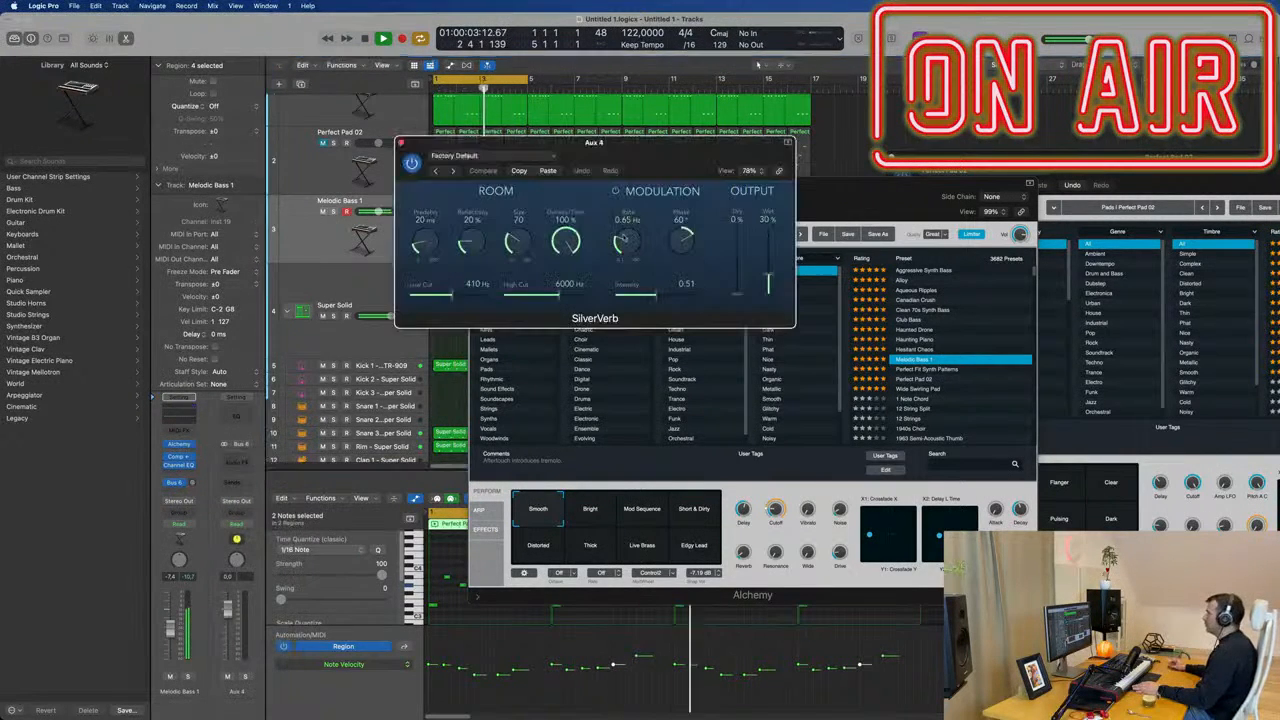
Load the grandiose setting in SilverVerb and set its Wet output to 100%.
click(521, 155)
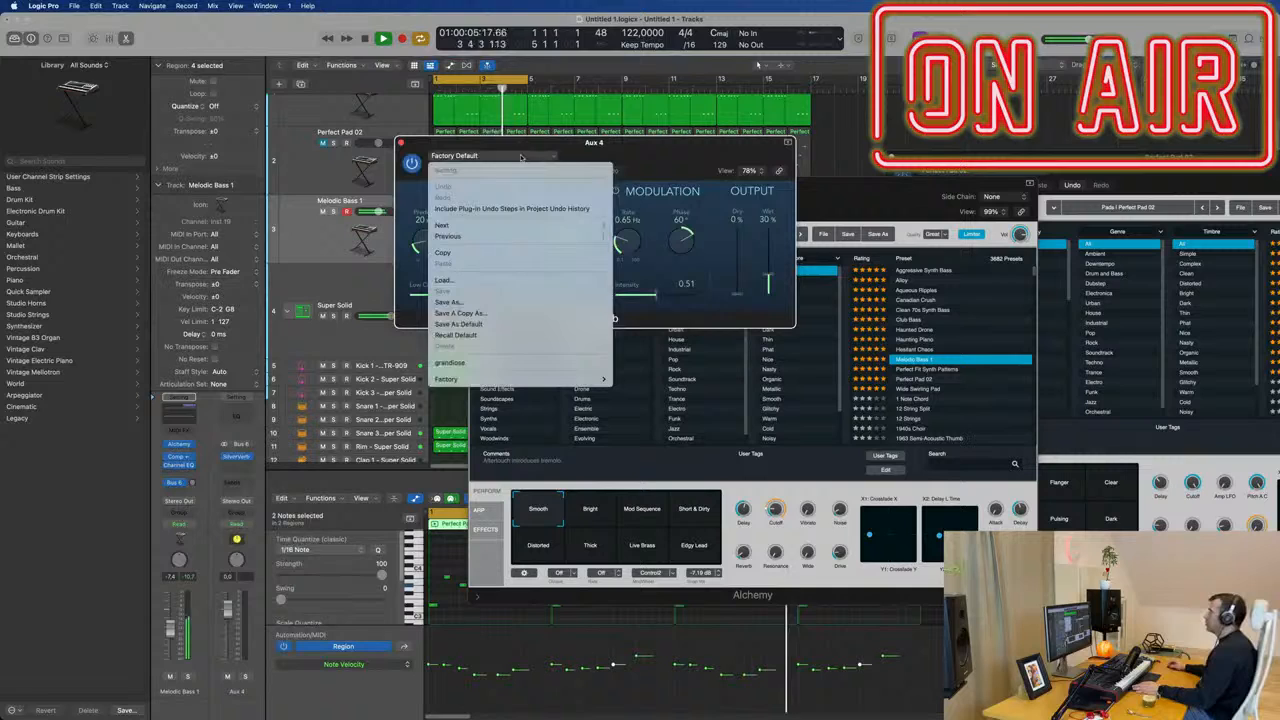
click(544, 364)
drag(763, 235, 765, 215)
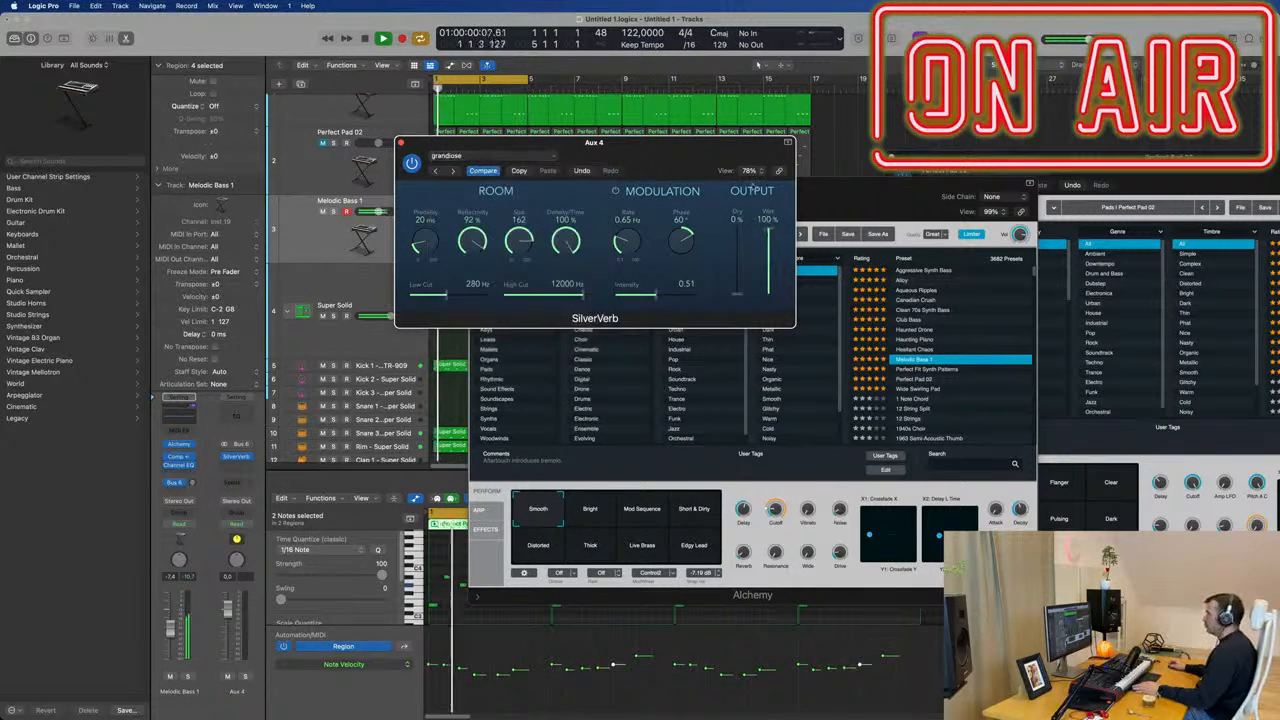
Raise the Bus 6 send level on the Melodic Bass 1 track and close the SilverVerb and Melodic Bass 1 Alchemy windows.
drag(192, 484, 192, 482)
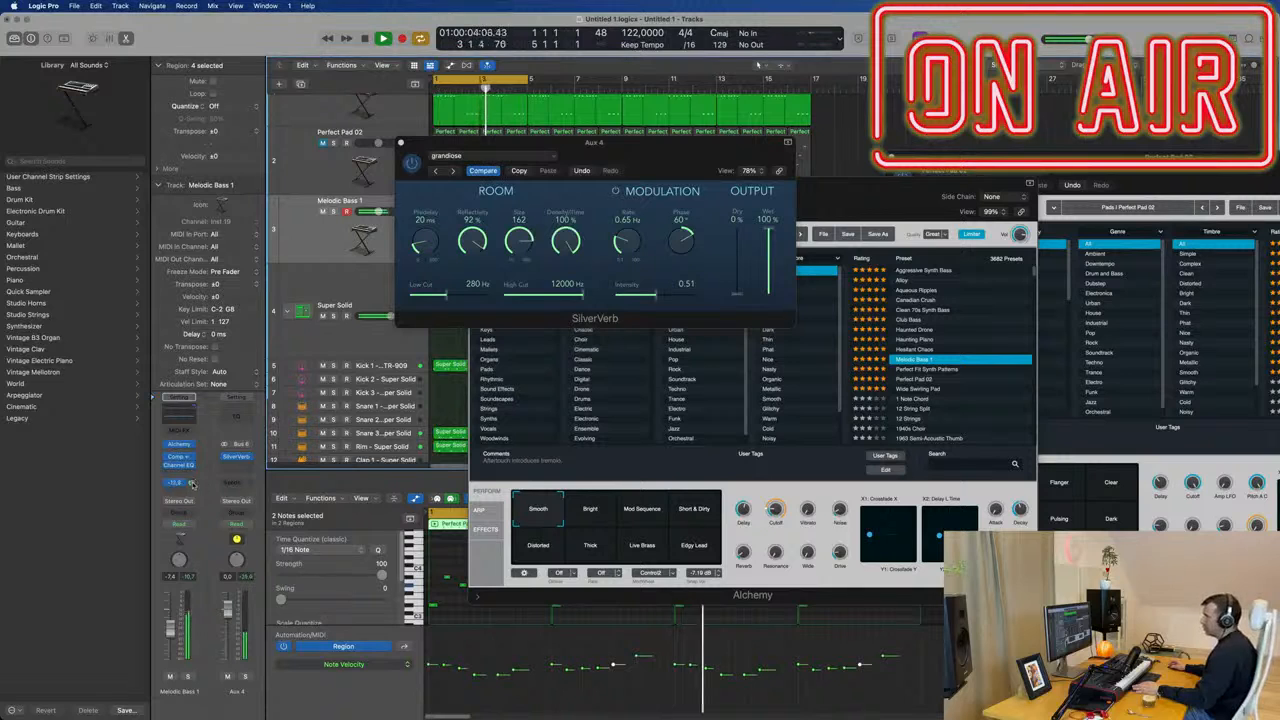
click(401, 144)
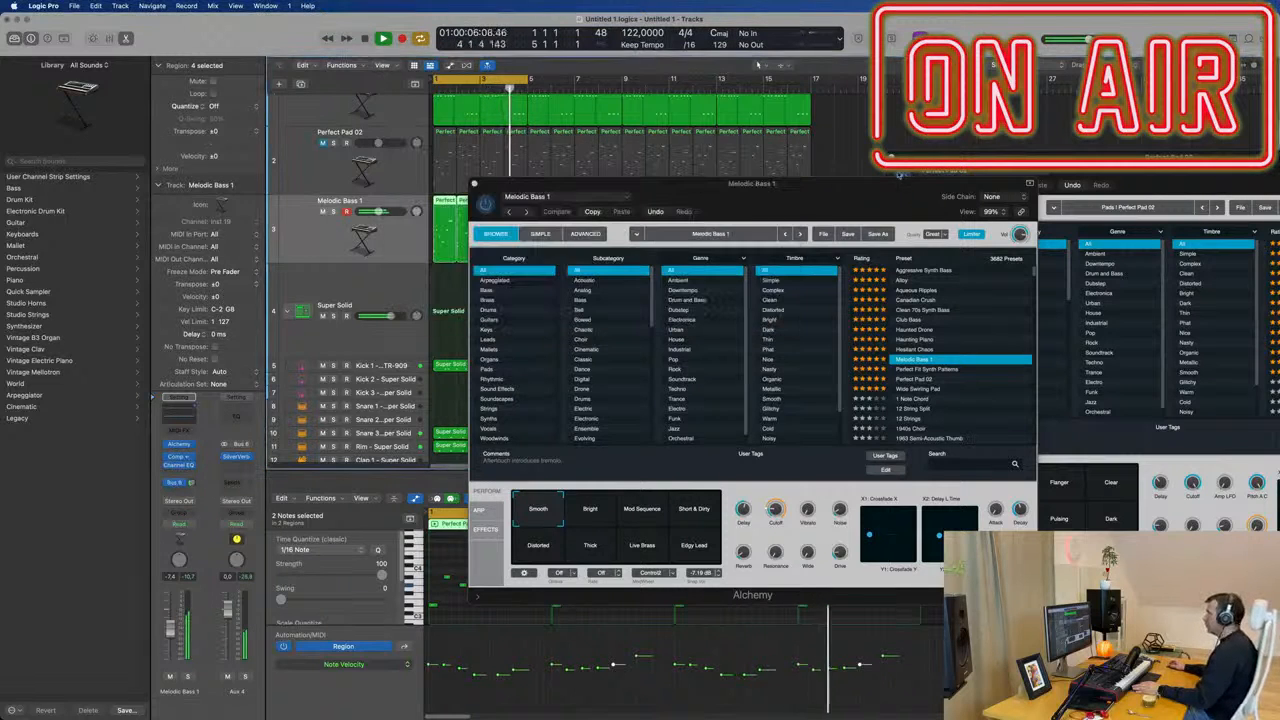
drag(772, 219, 717, 221)
click(420, 185)
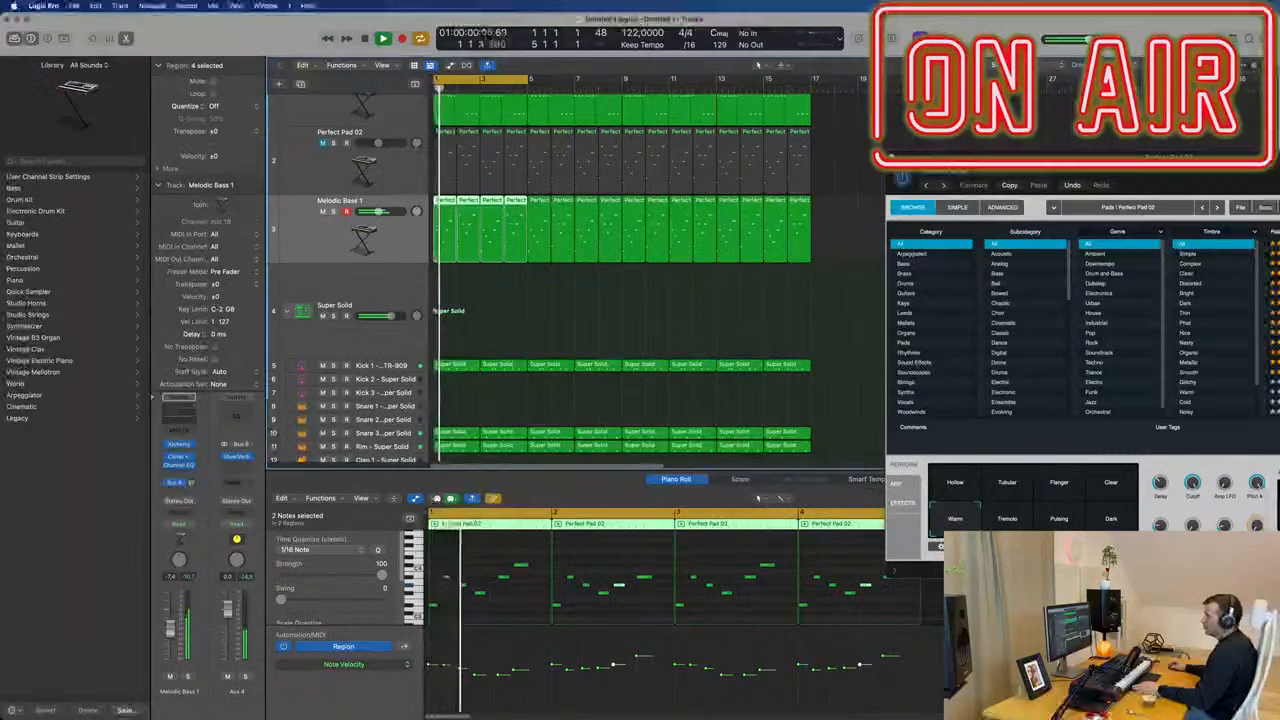
Copy the side-chained Compressor from the Perfect Pad 02 channel to Aux 4 and lower the aux volume to about -8.8 dB.
key(x)
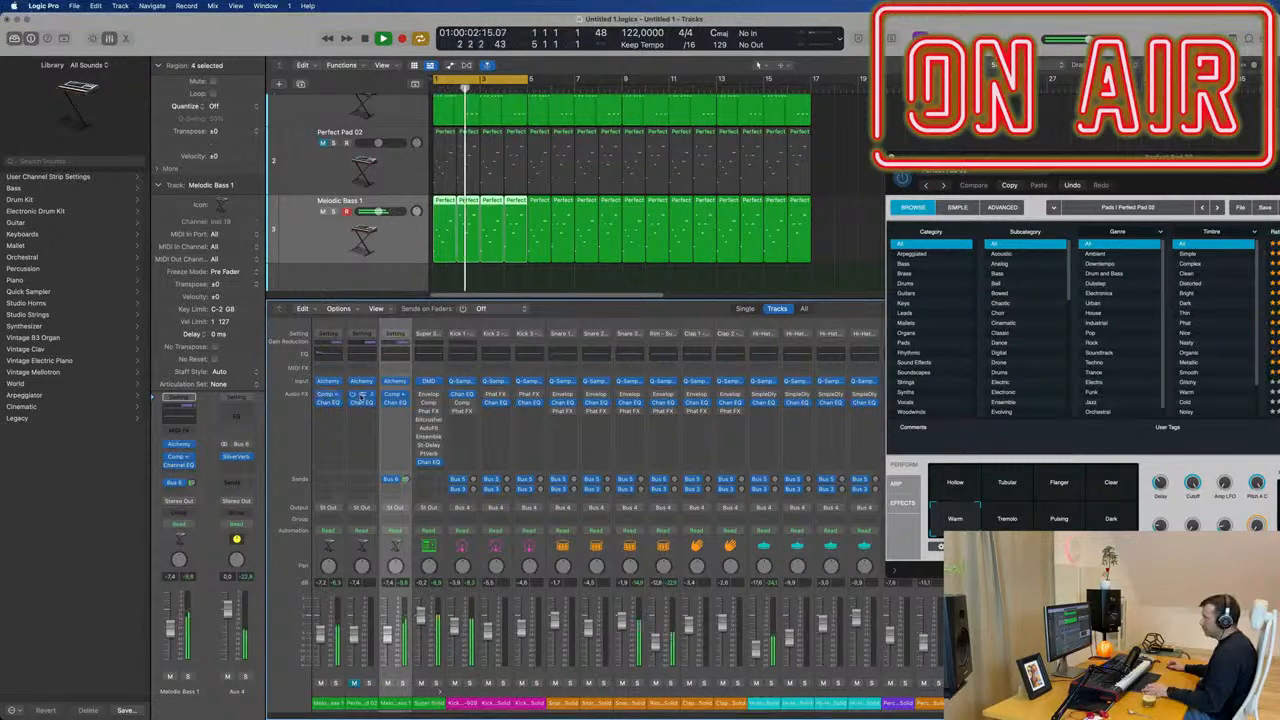
drag(362, 396, 236, 470)
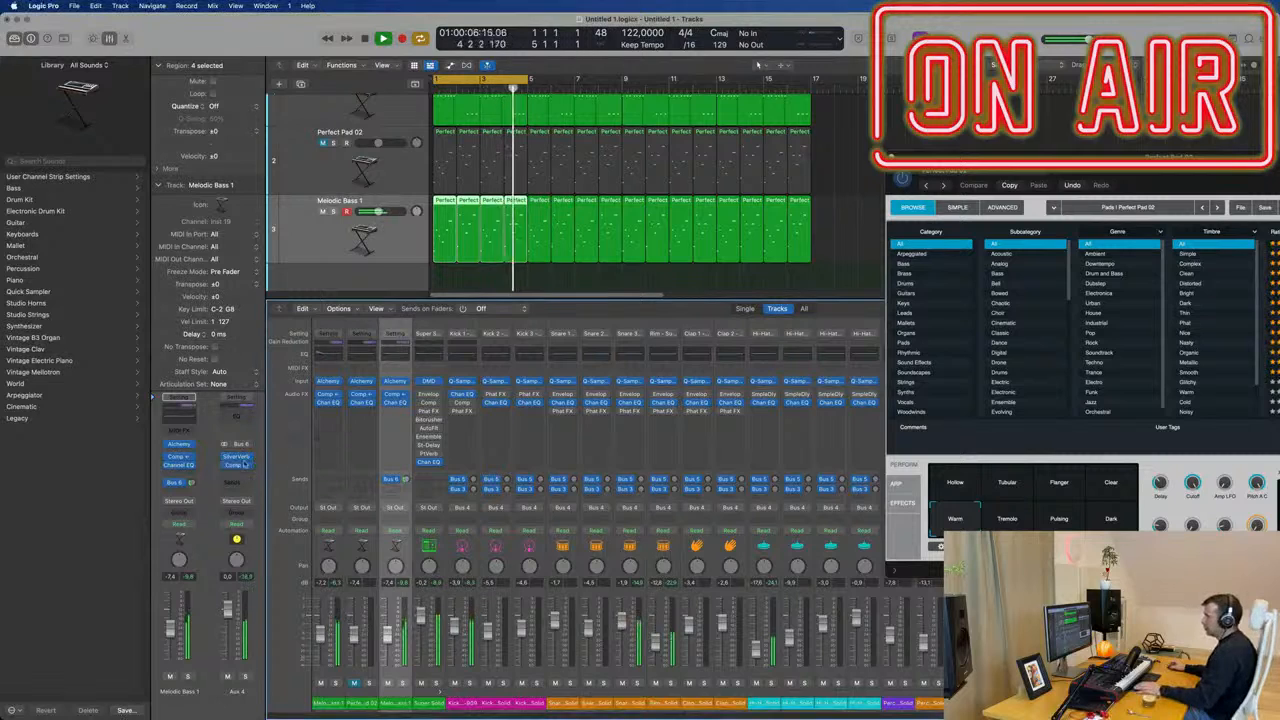
click(236, 466)
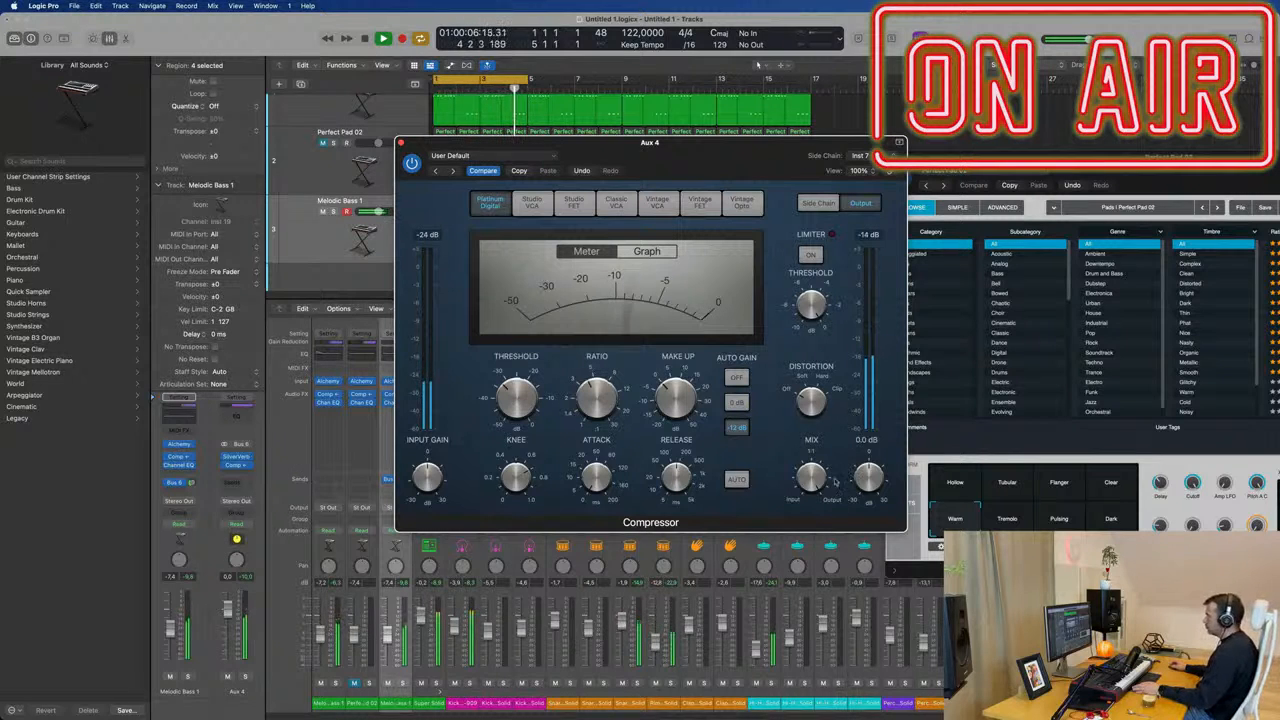
click(296, 440)
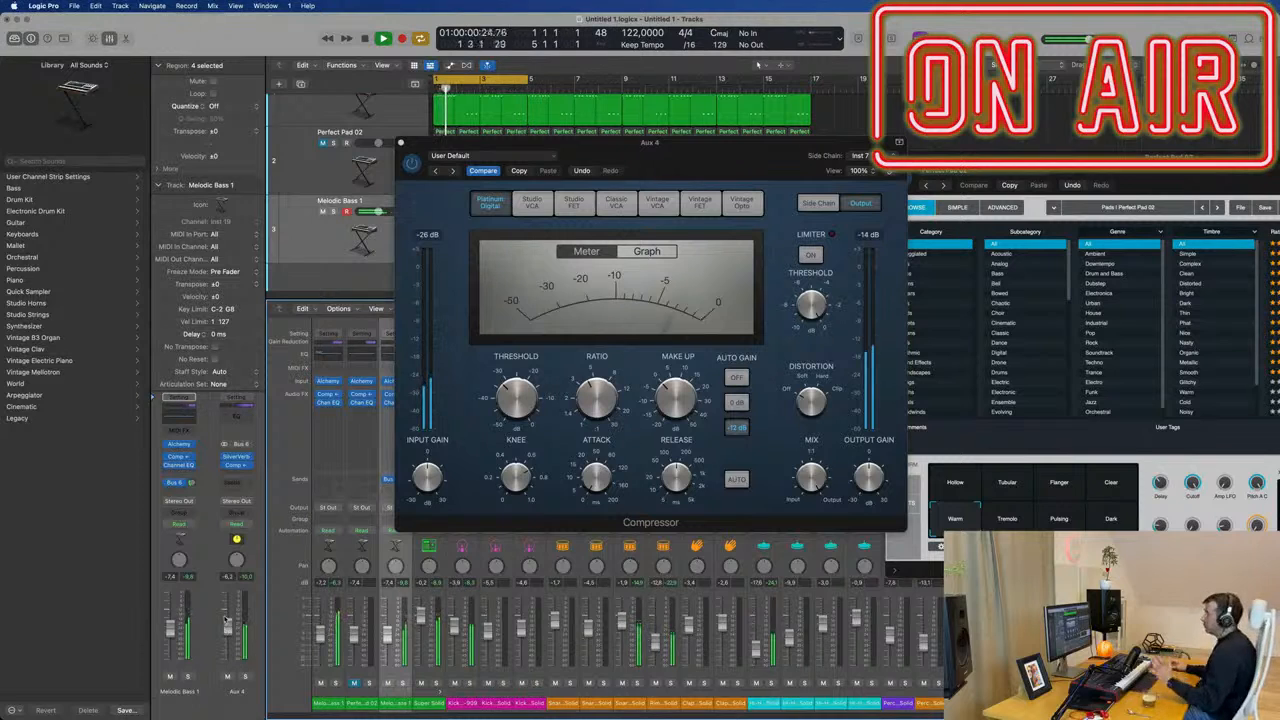
drag(585, 176, 717, 187)
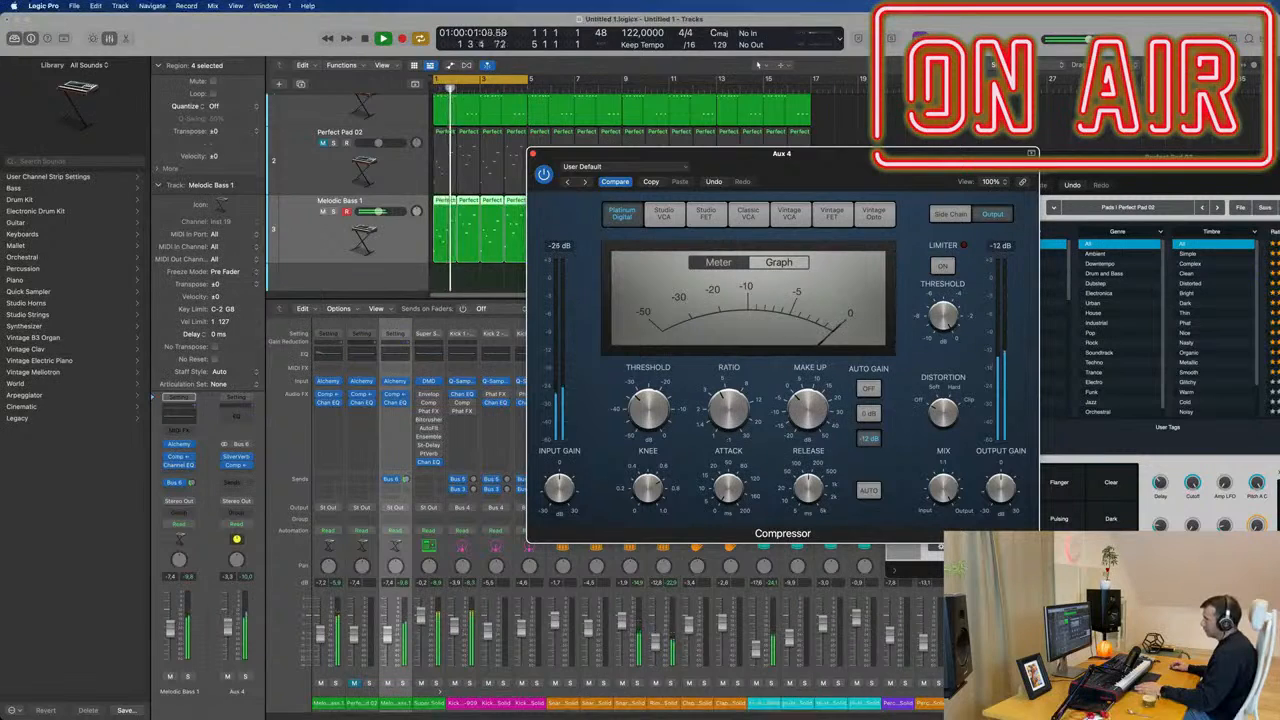
drag(228, 624, 226, 631)
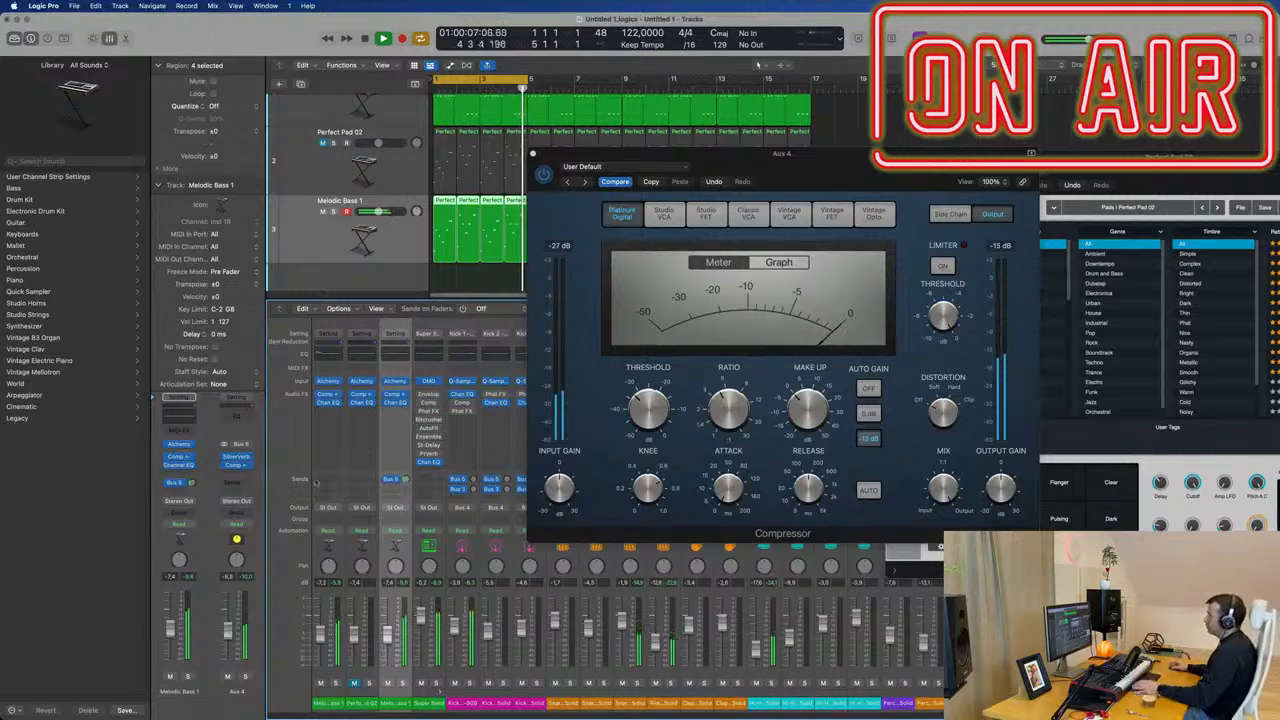
click(534, 153)
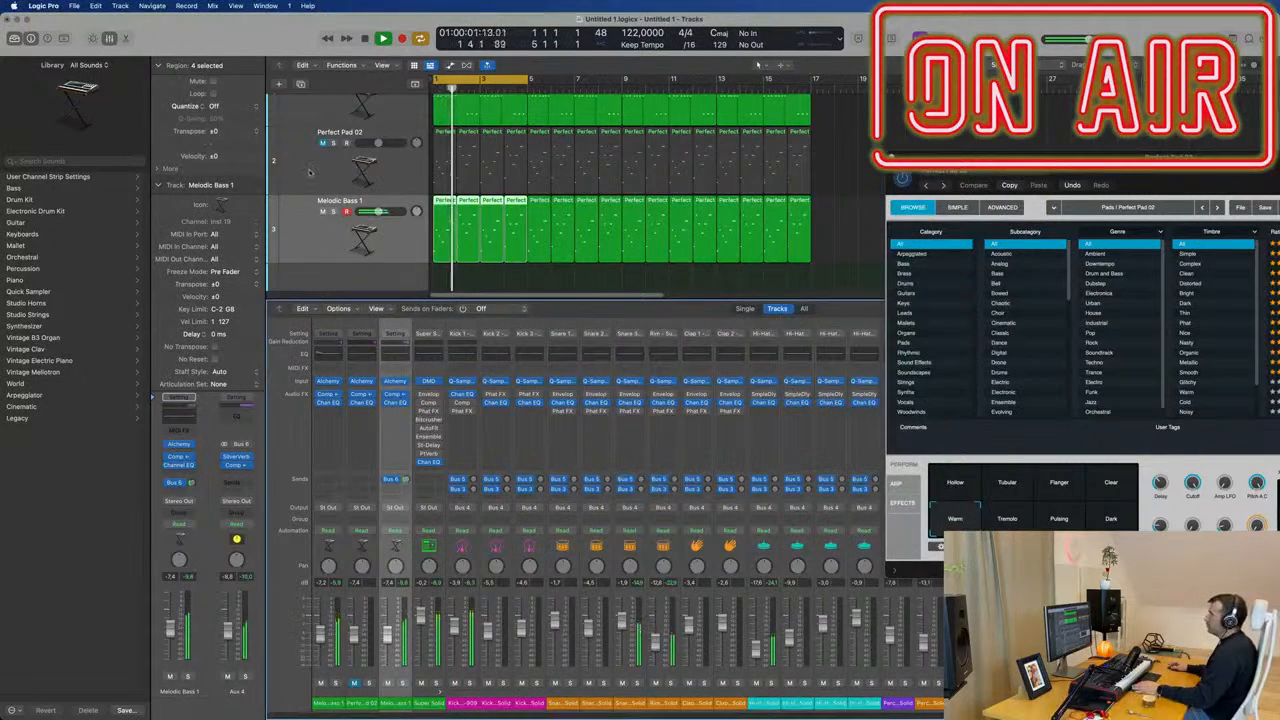
Unmute the Perfect Pad 02 track and set its volume to about -11.0 dB.
click(310, 172)
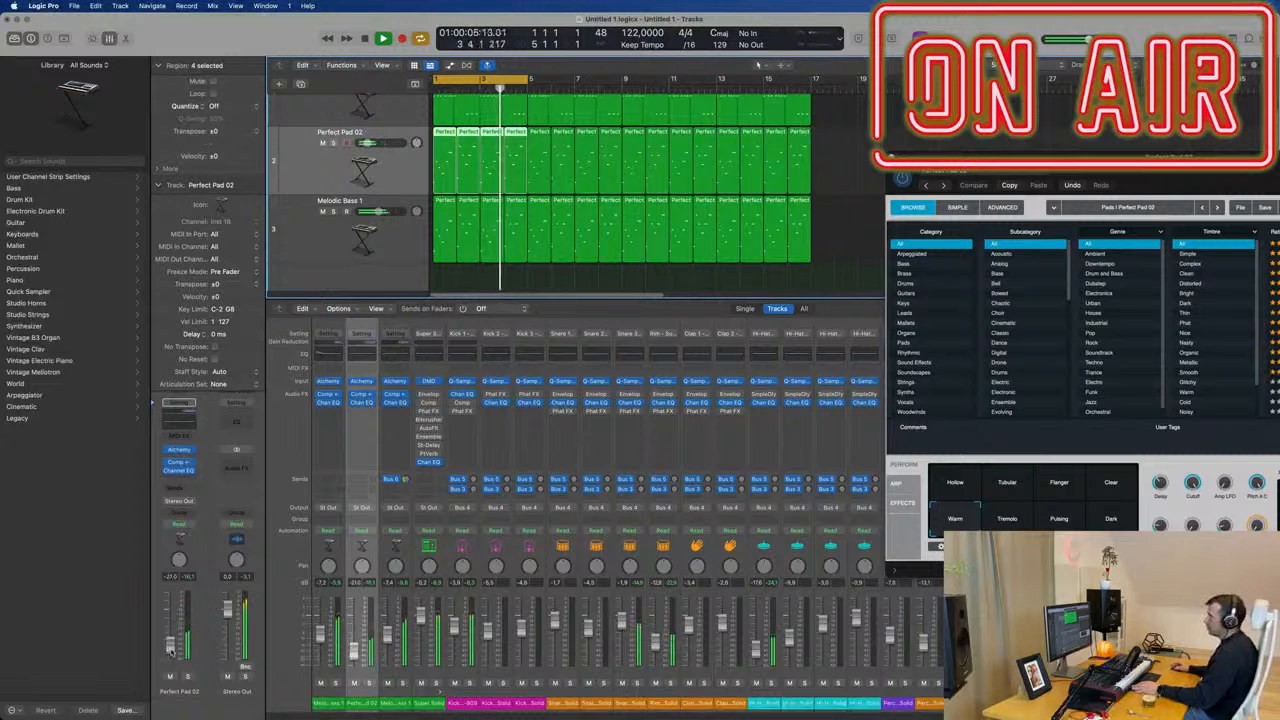
drag(171, 652, 170, 638)
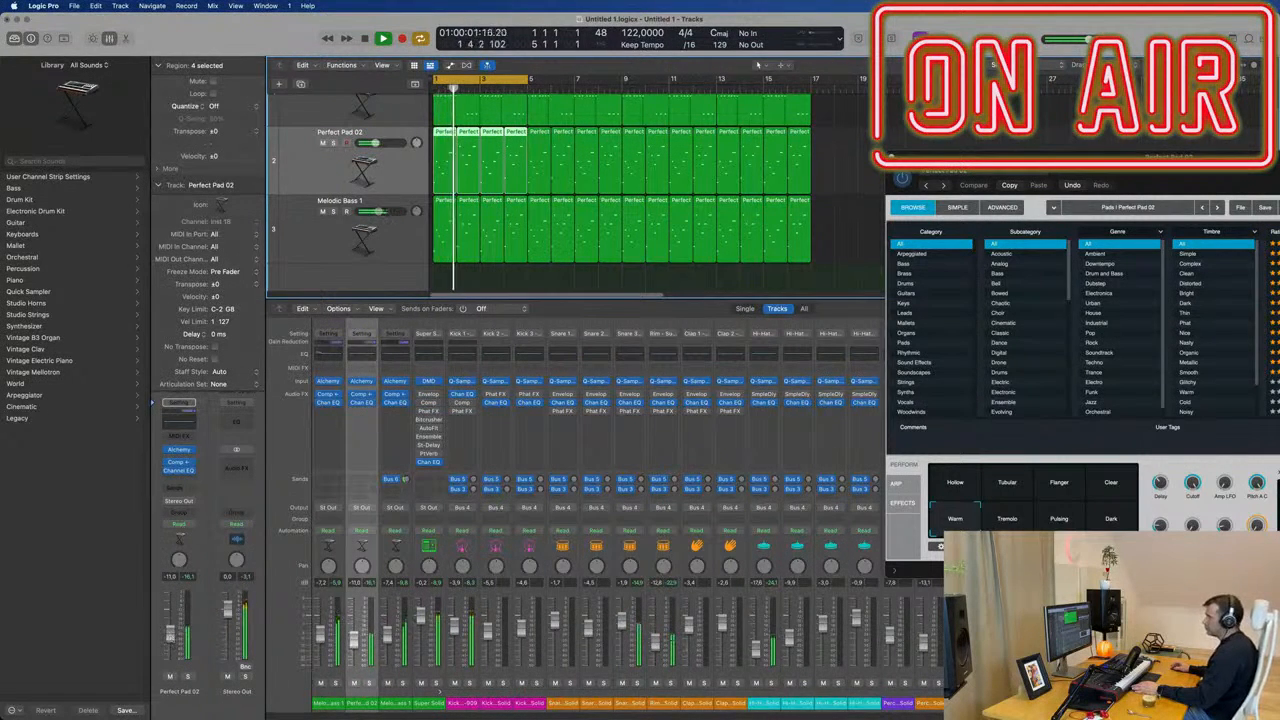
click(172, 678)
click(172, 678)
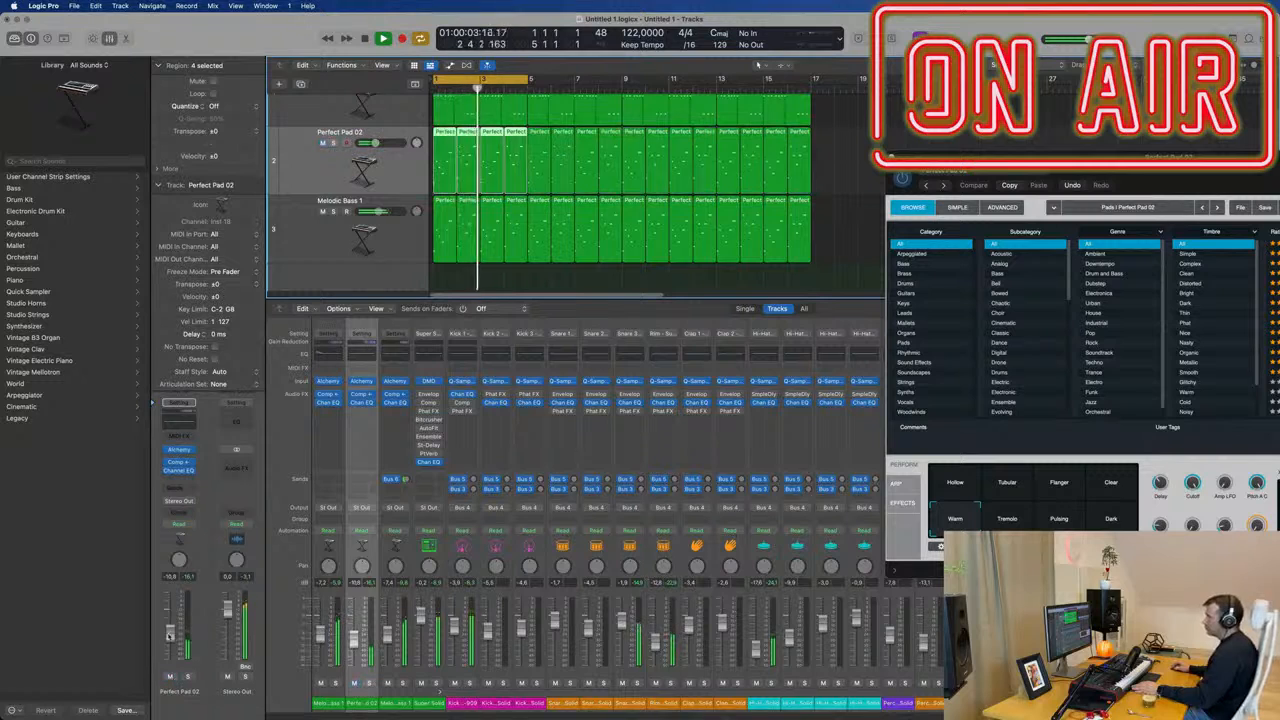
Add a Bus 6 send to the Perfect Pad 02 track, raise its level and close the track's Alchemy window.
click(177, 488)
mouse_move(200, 504)
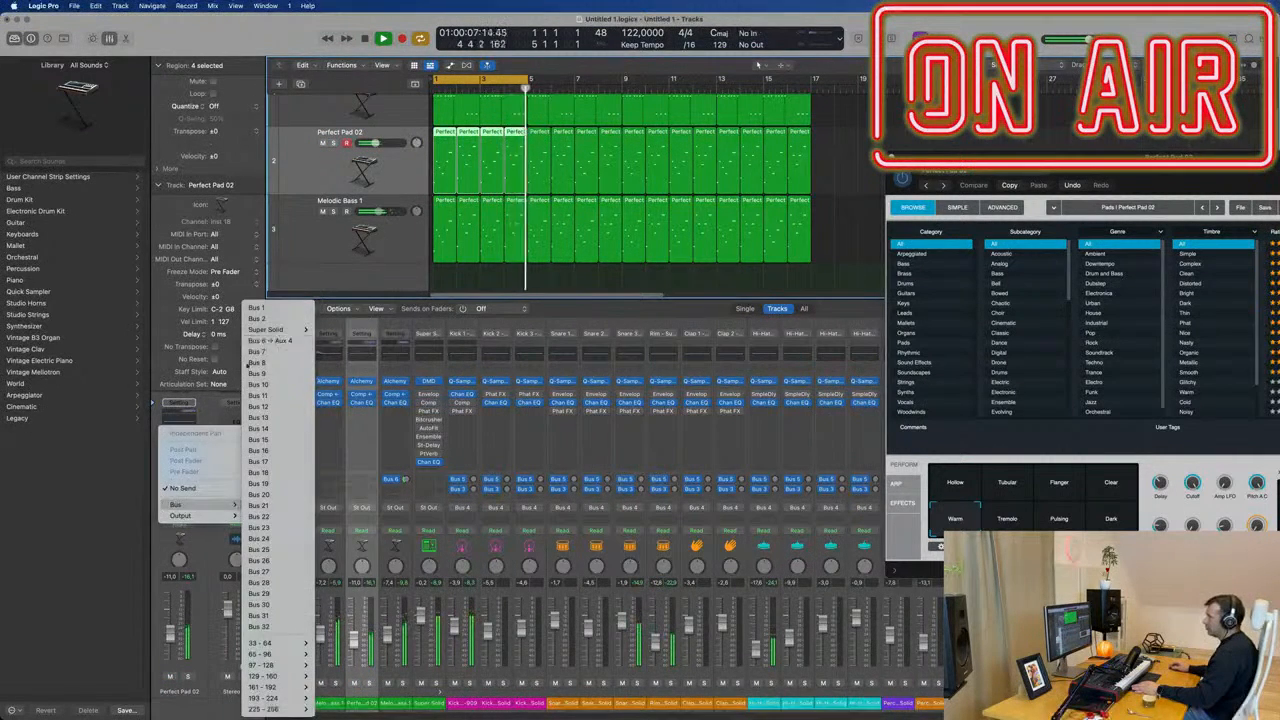
click(272, 341)
drag(191, 487, 193, 485)
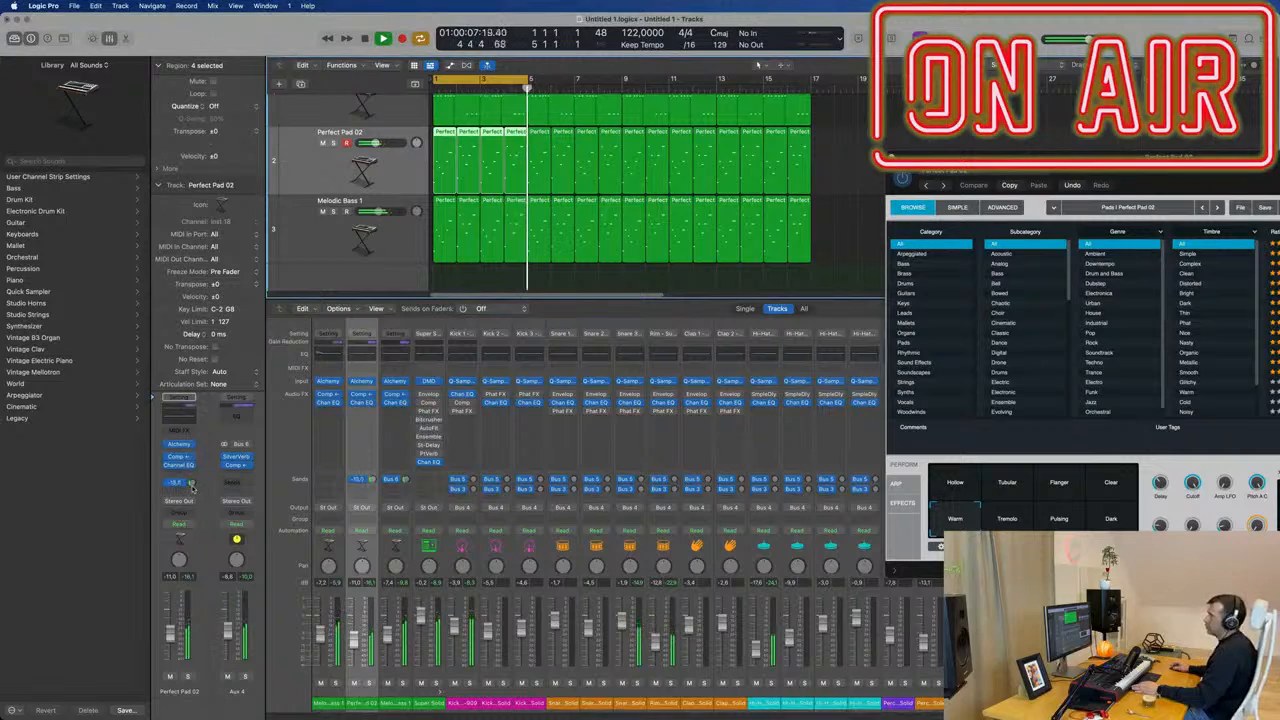
drag(925, 158, 811, 164)
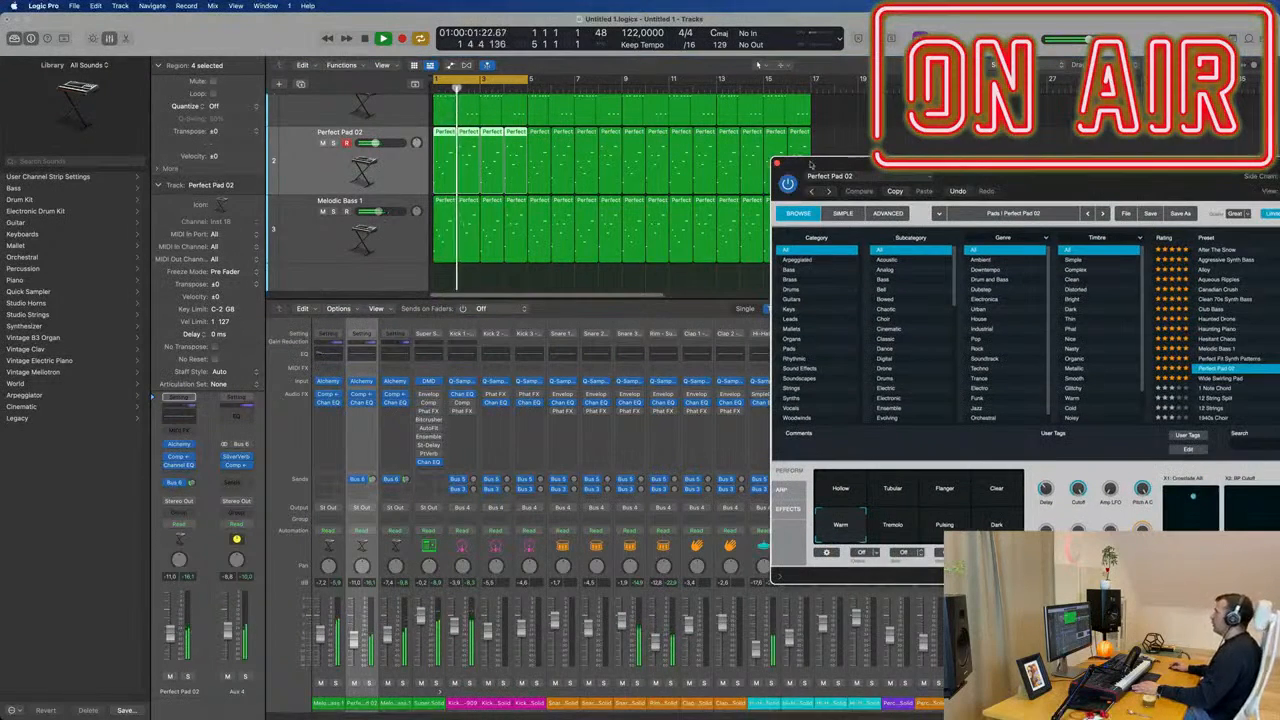
click(779, 164)
Create a new track with duplicated settings from the second Melodic Bass 1 track below Perfect Pad 02.
scroll(707, 195, up, 2)
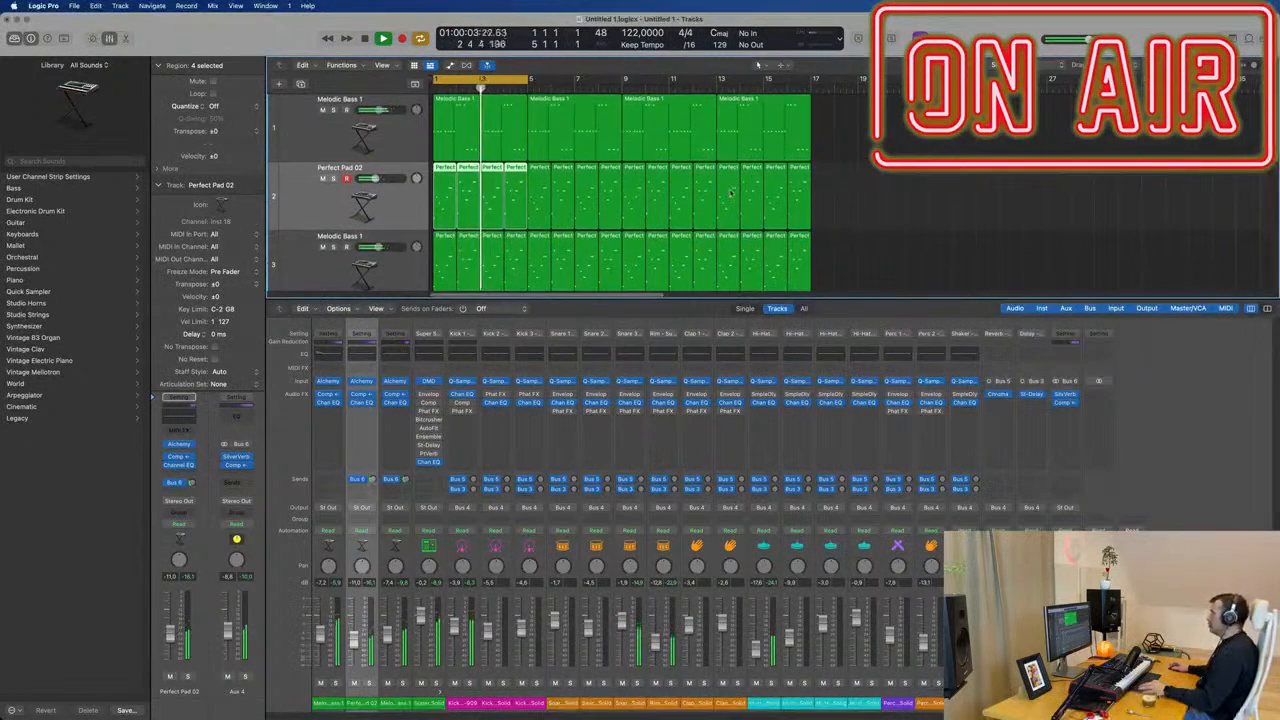
scroll(707, 194, down, 3)
scroll(702, 197, down, 3)
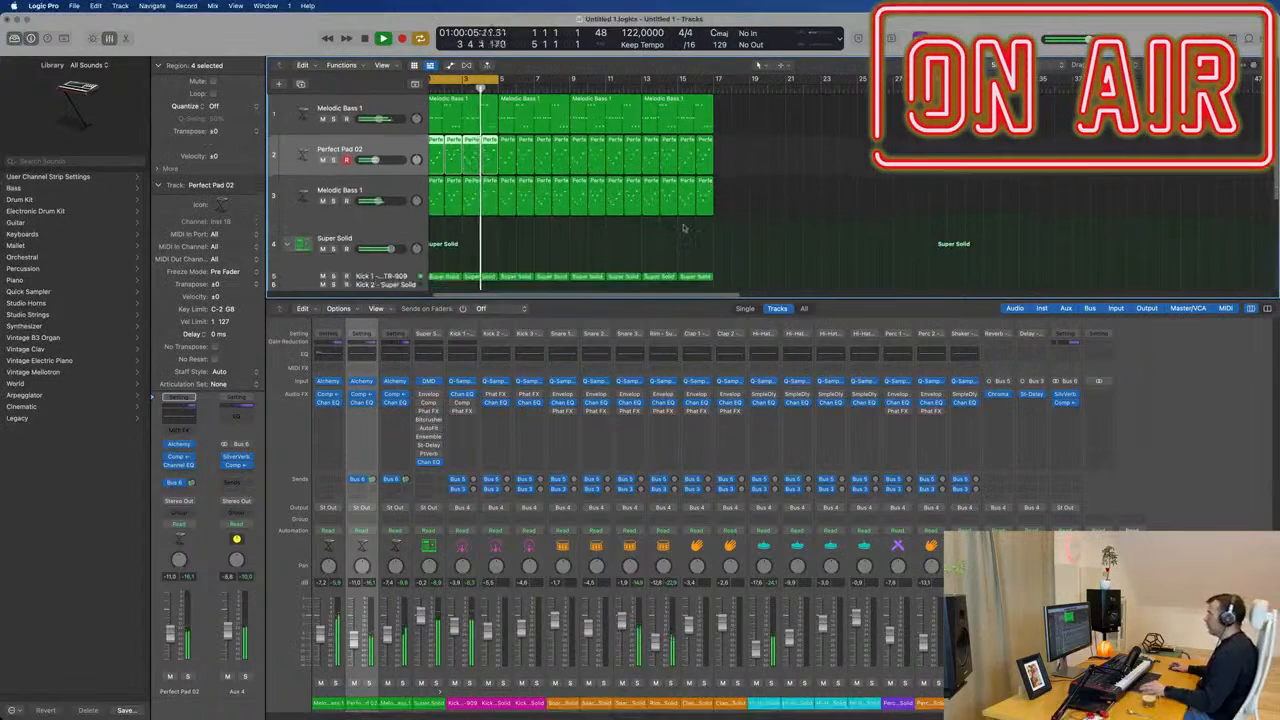
click(379, 180)
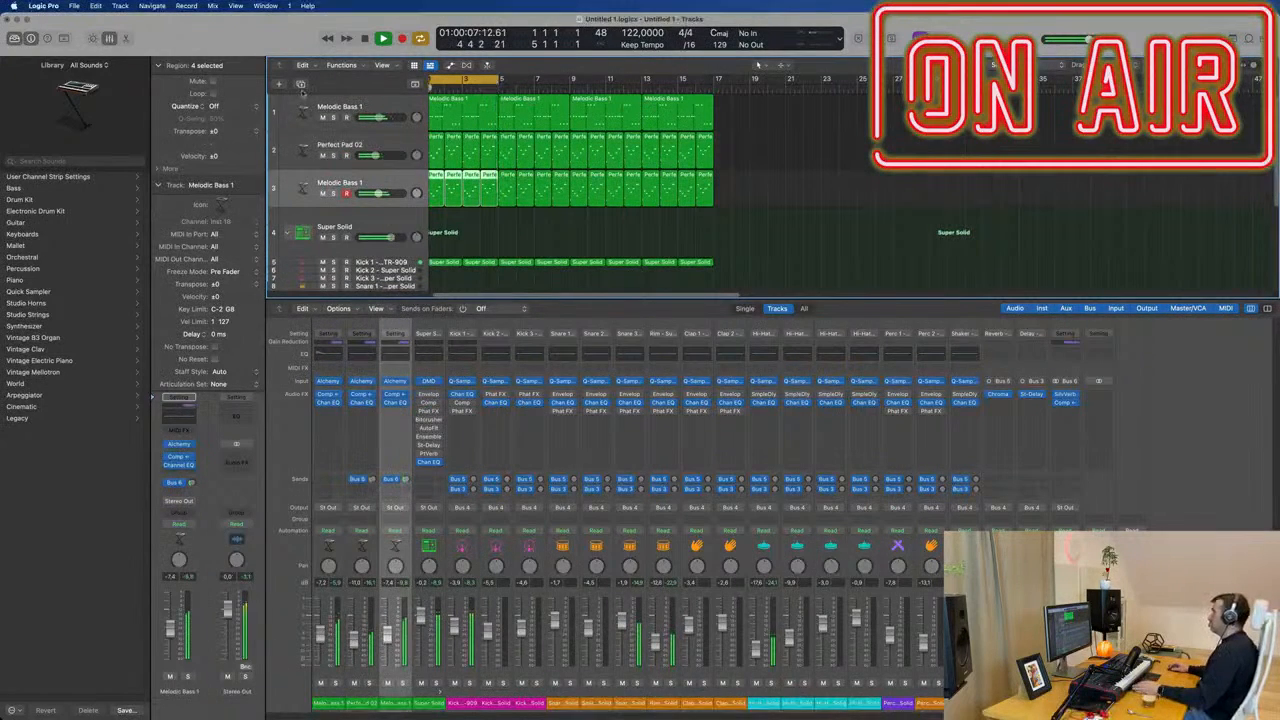
click(300, 84)
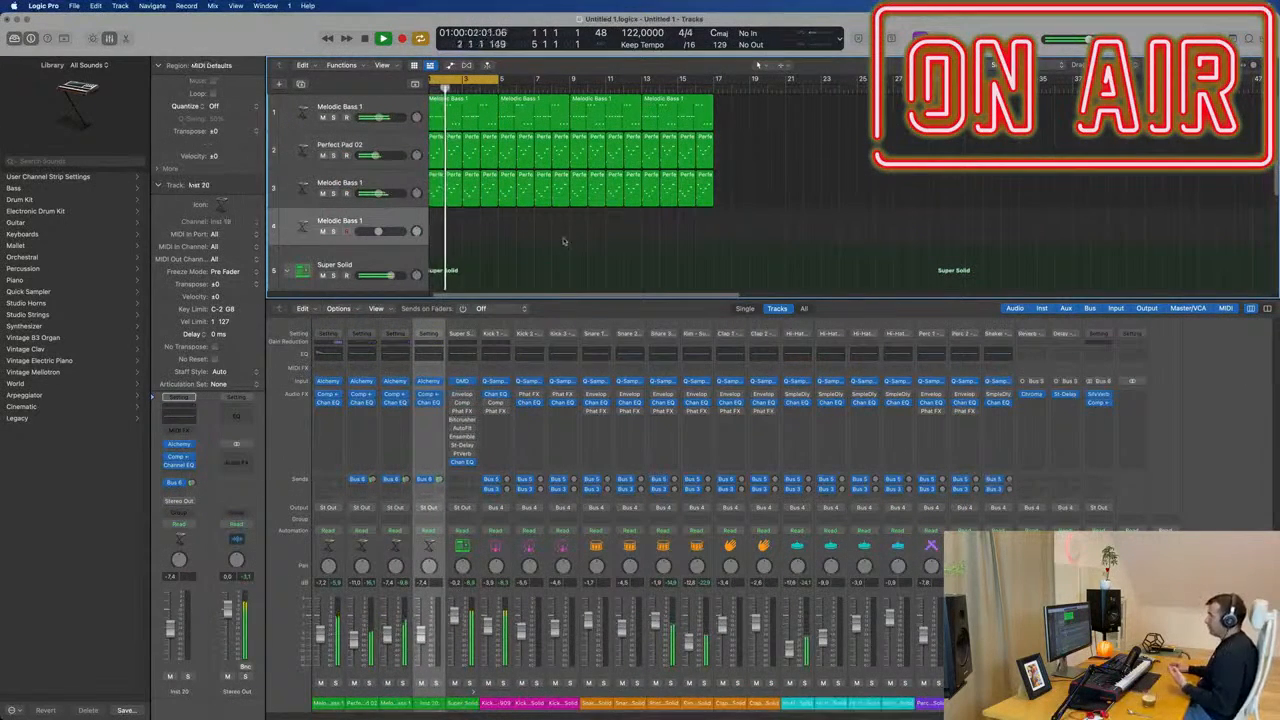
Load the Vintage String 1 preset from the Pads category in the new track's Alchemy.
click(178, 447)
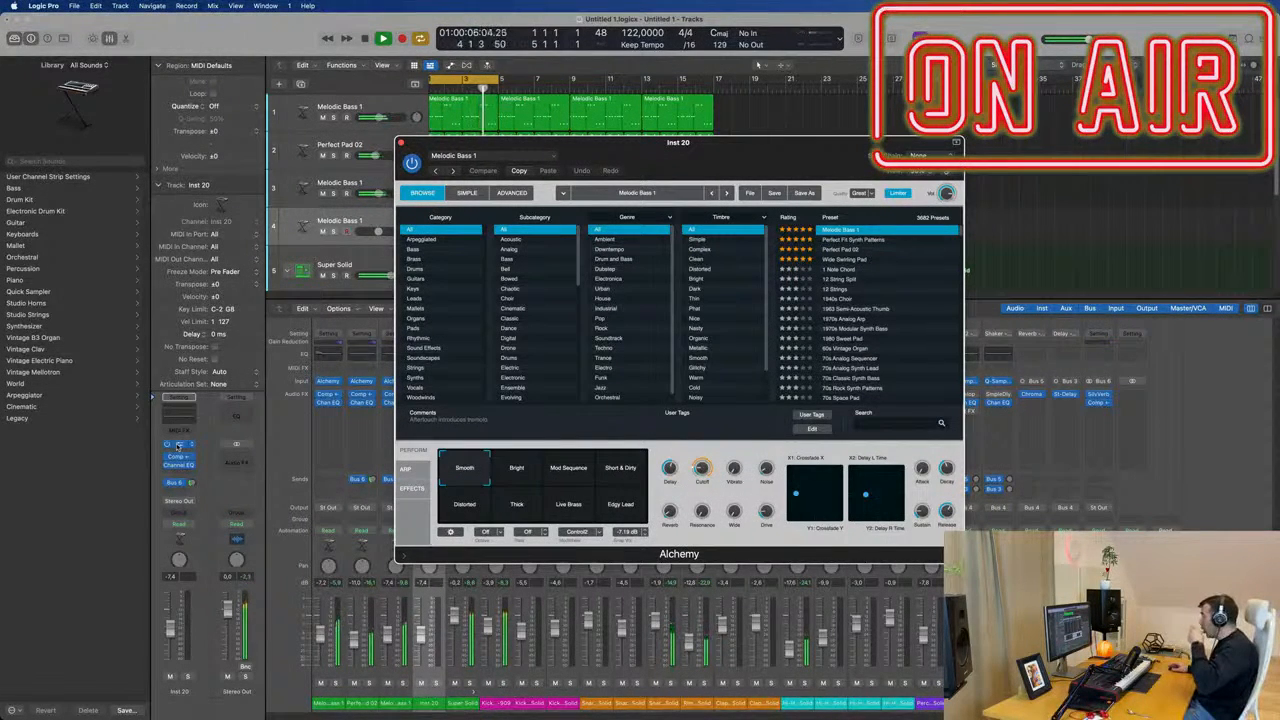
click(410, 329)
scroll(843, 268, up, 3)
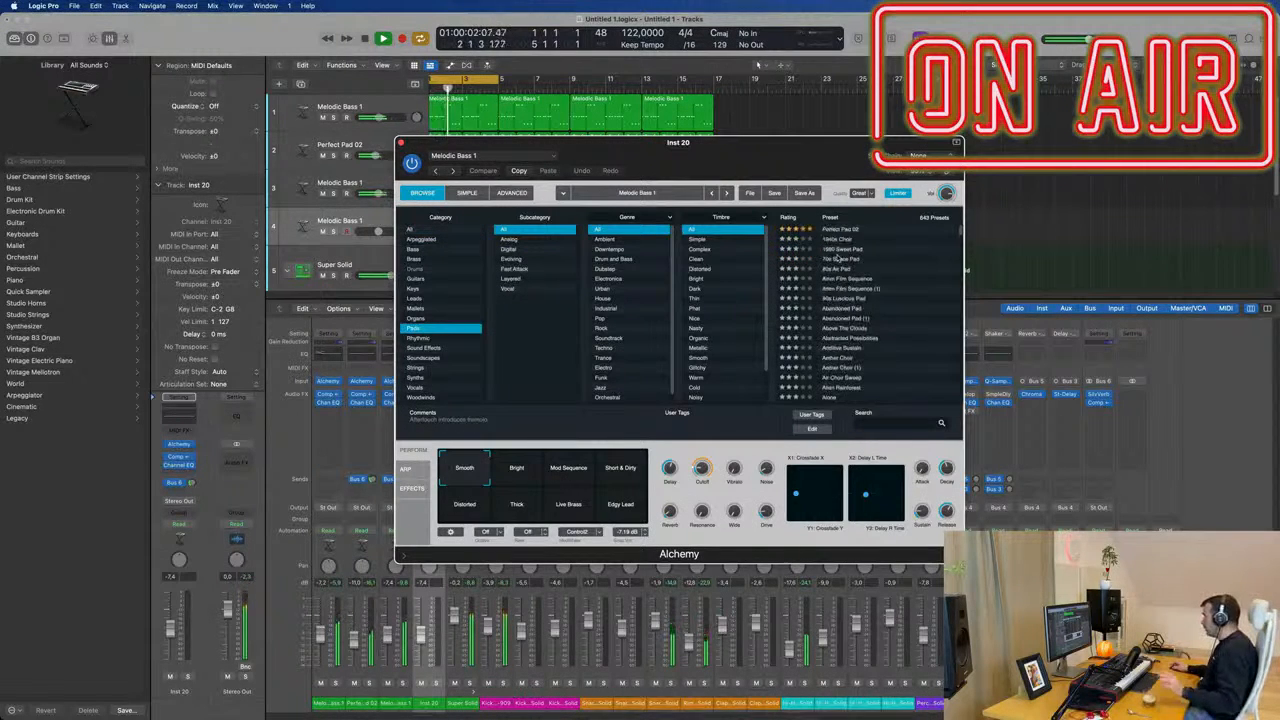
scroll(795, 219, down, 4)
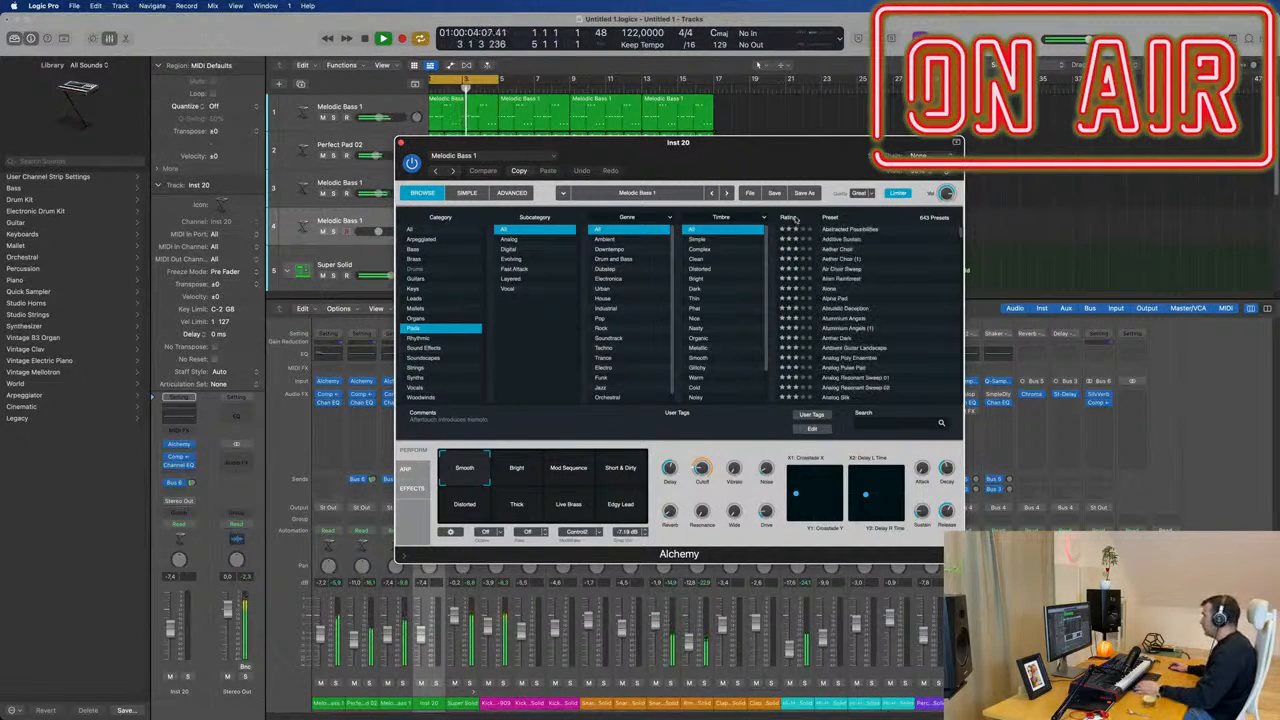
scroll(868, 247, down, 20)
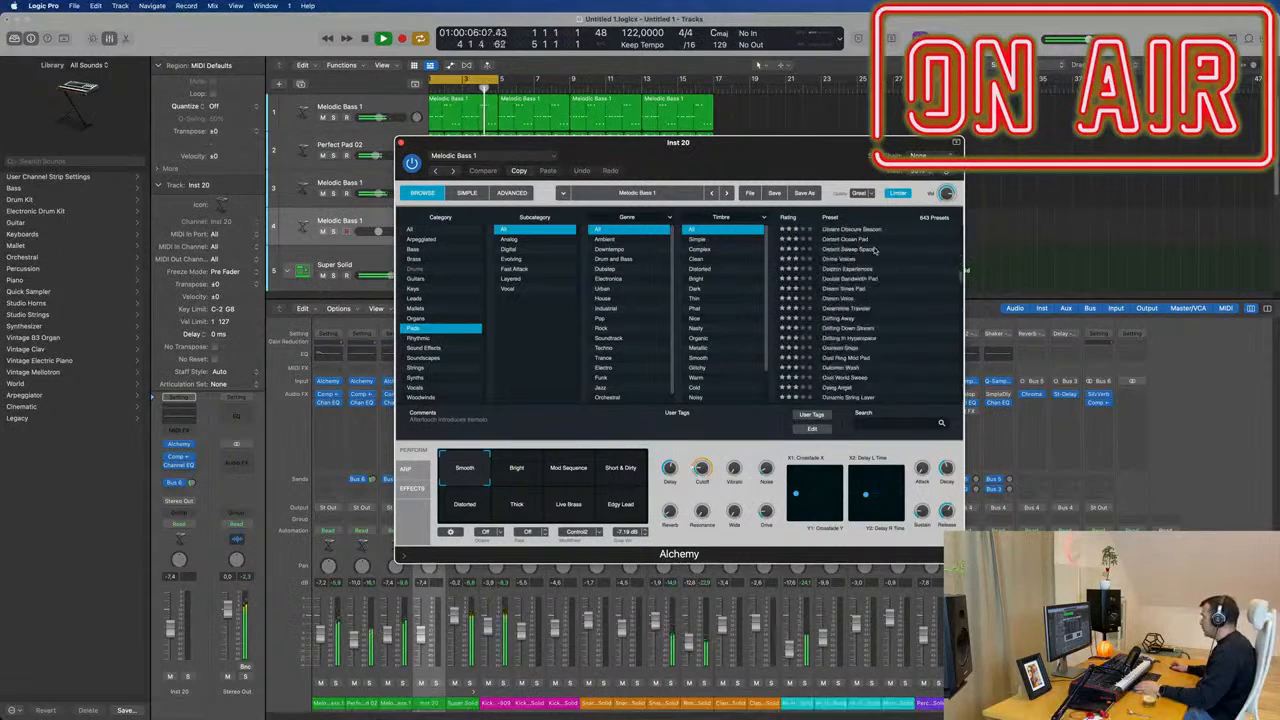
scroll(876, 251, down, 20)
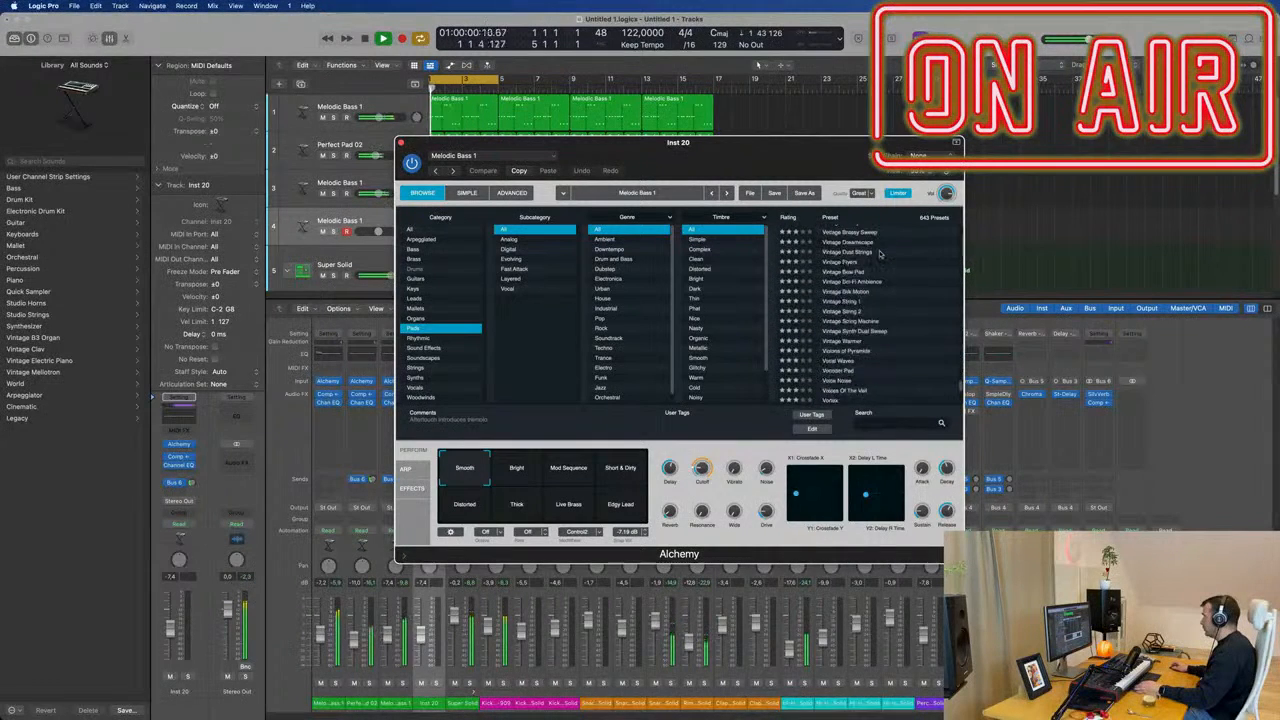
scroll(884, 280, up, 5)
scroll(888, 280, down, 5)
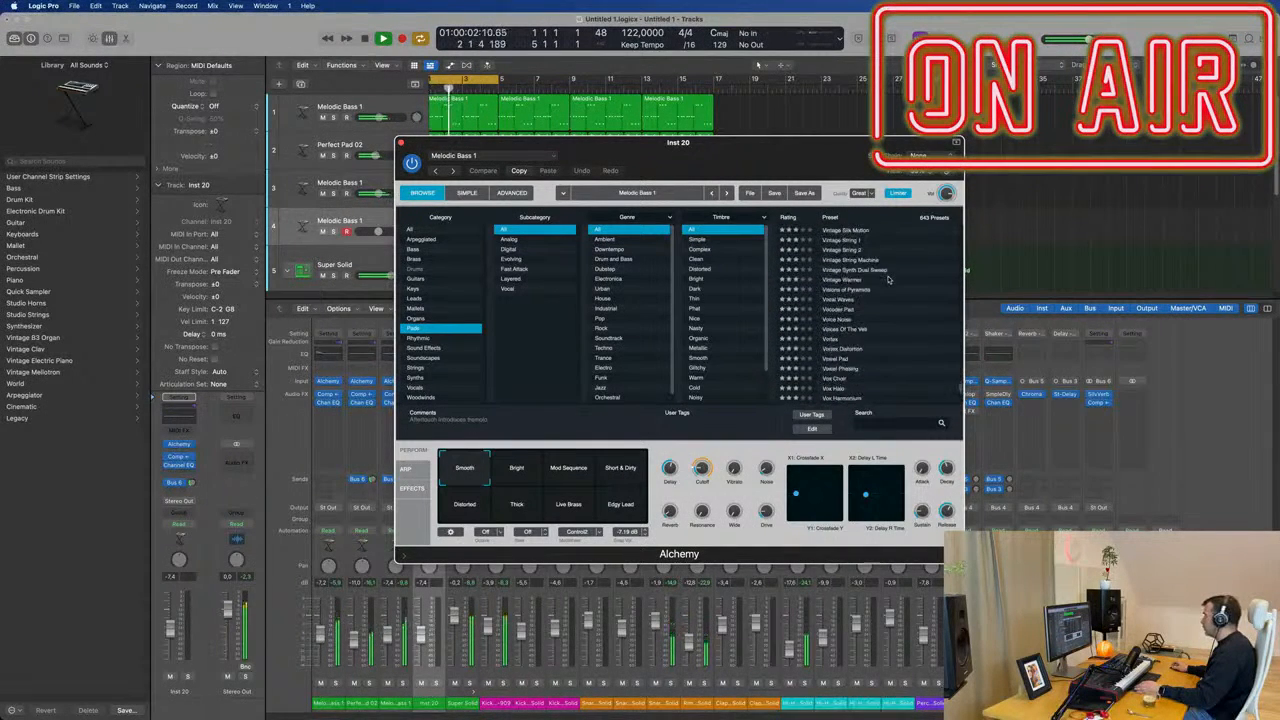
scroll(896, 289, up, 2)
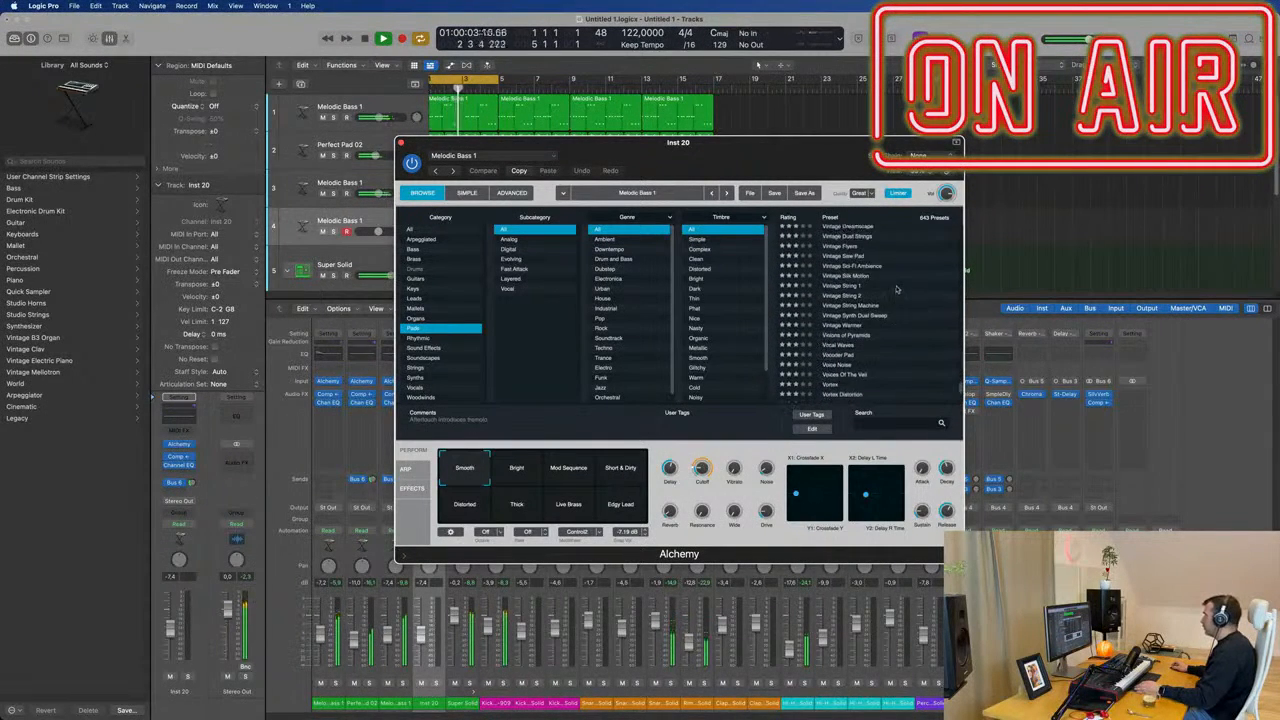
click(832, 286)
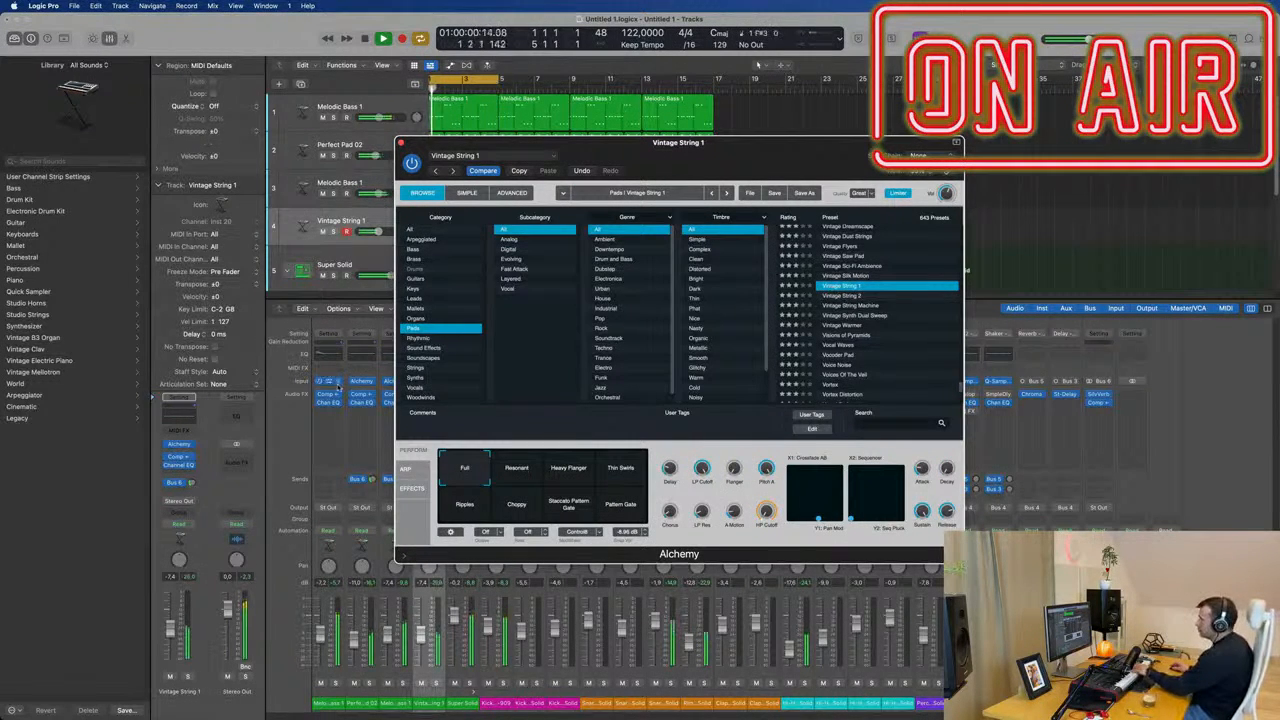
Enable the low cut in the Vintage String 1 track's Channel EQ and set it to about 975 Hz.
click(757, 65)
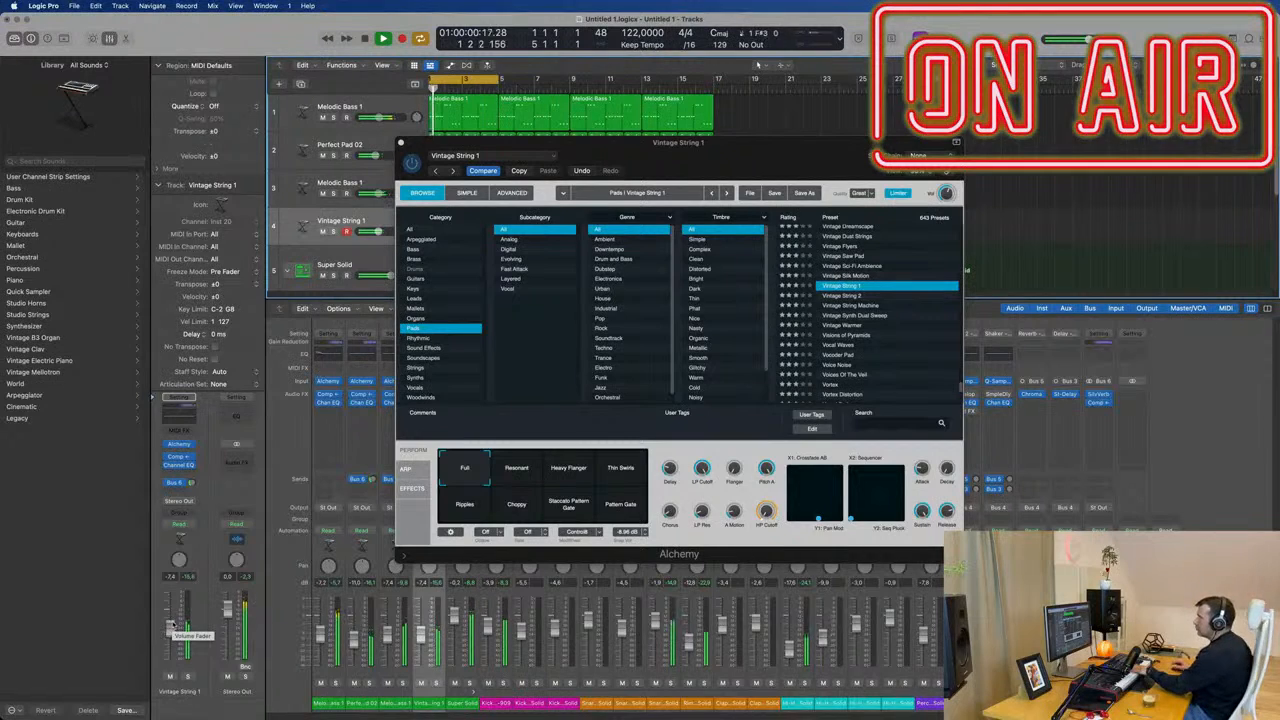
click(188, 422)
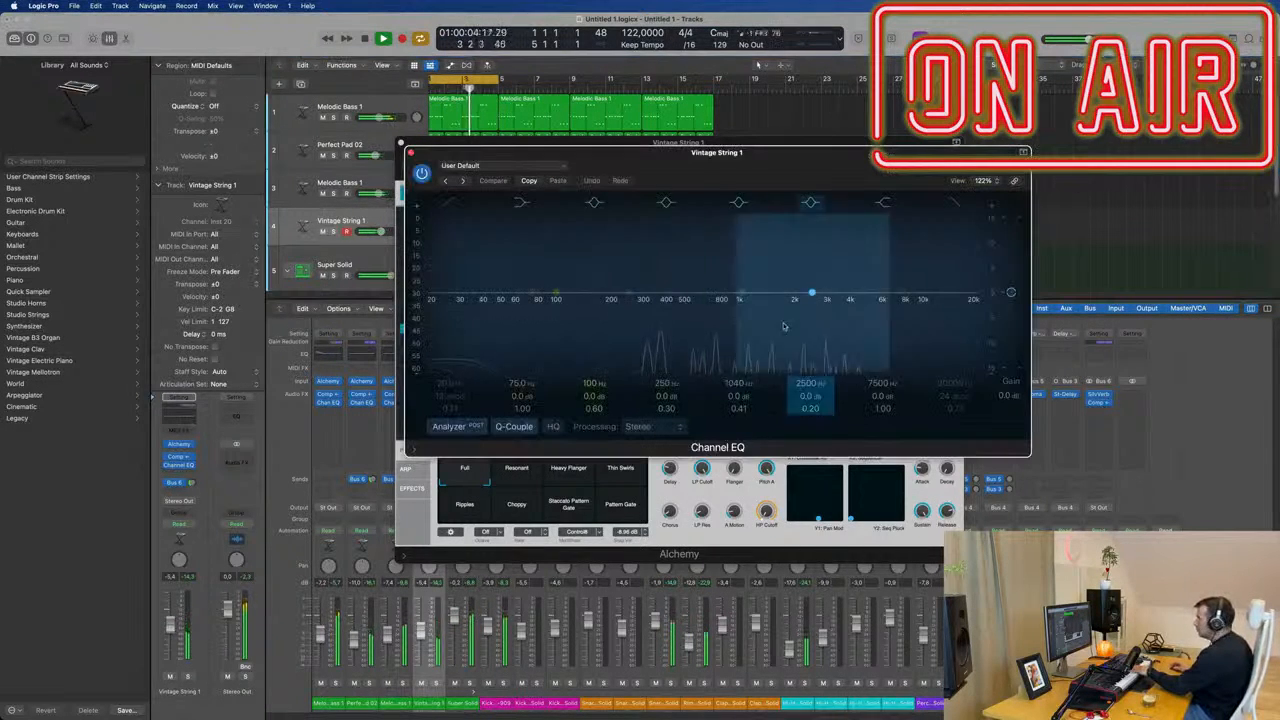
click(451, 204)
drag(470, 291, 743, 312)
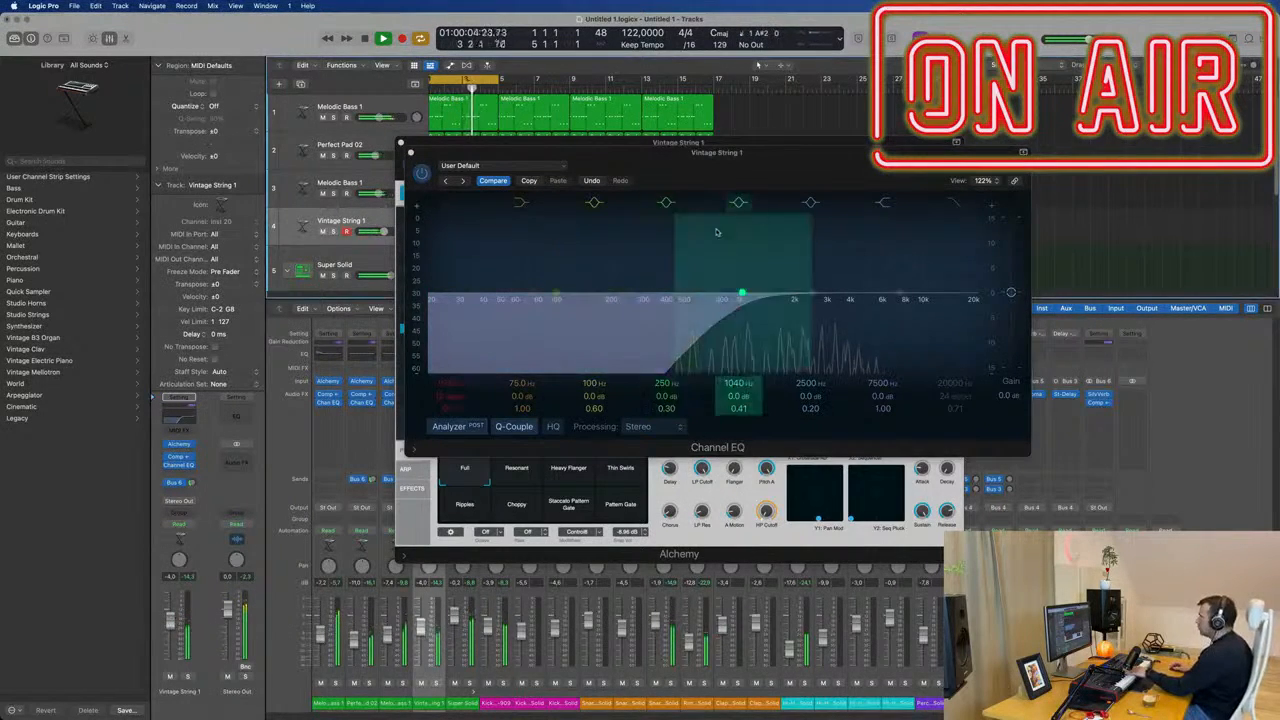
Try the Resonant variation of Vintage String 1, then load the Vintage String 2 preset and move Alchemy clear of the tracks.
drag(728, 153, 1115, 130)
drag(722, 151, 549, 168)
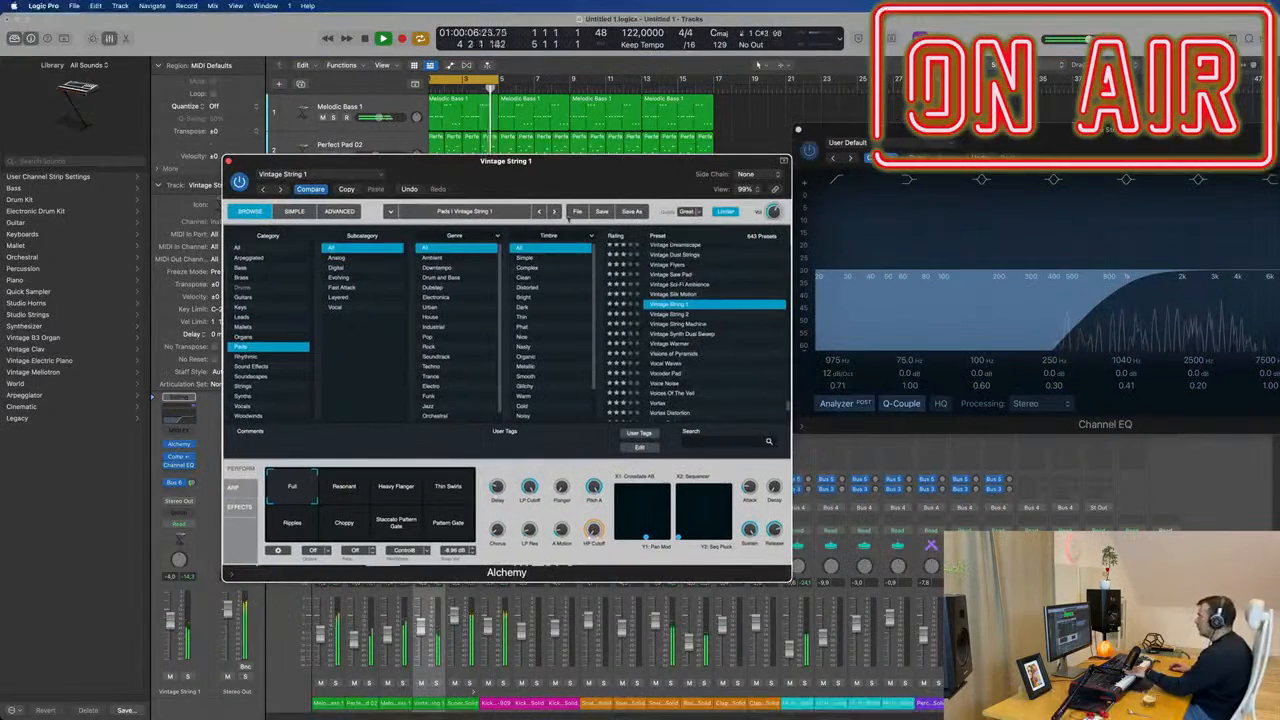
click(345, 494)
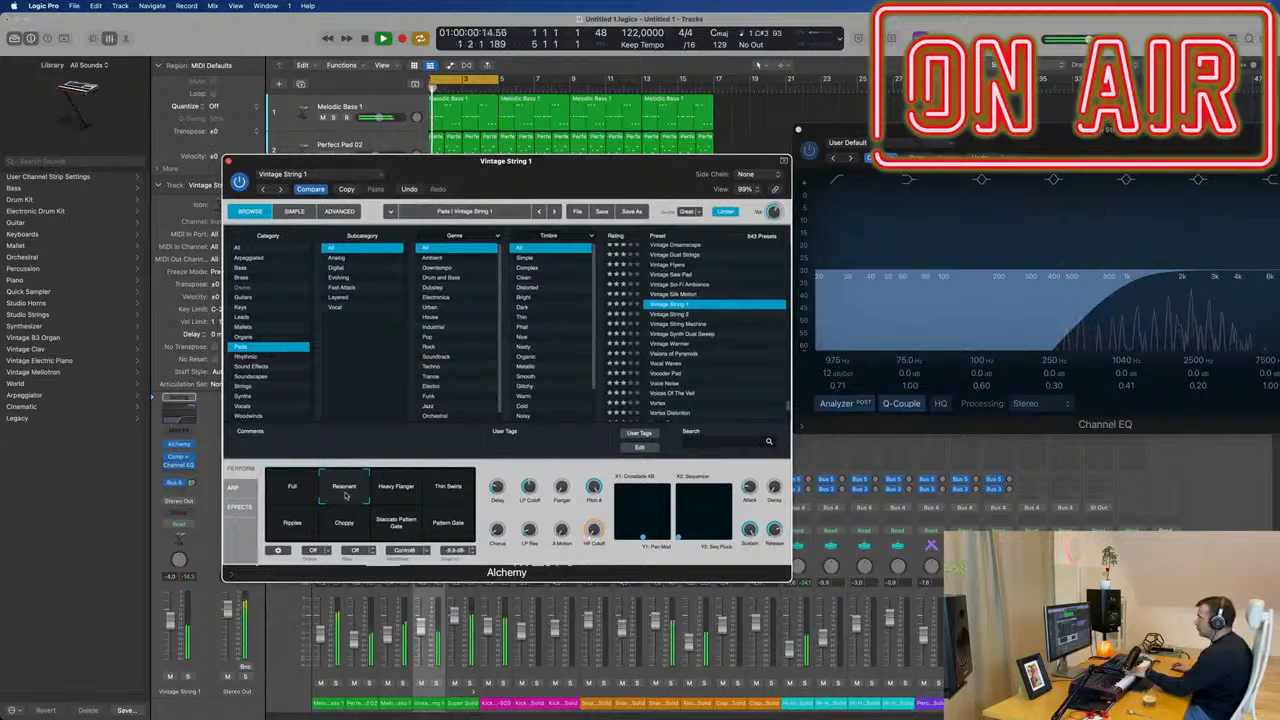
click(676, 315)
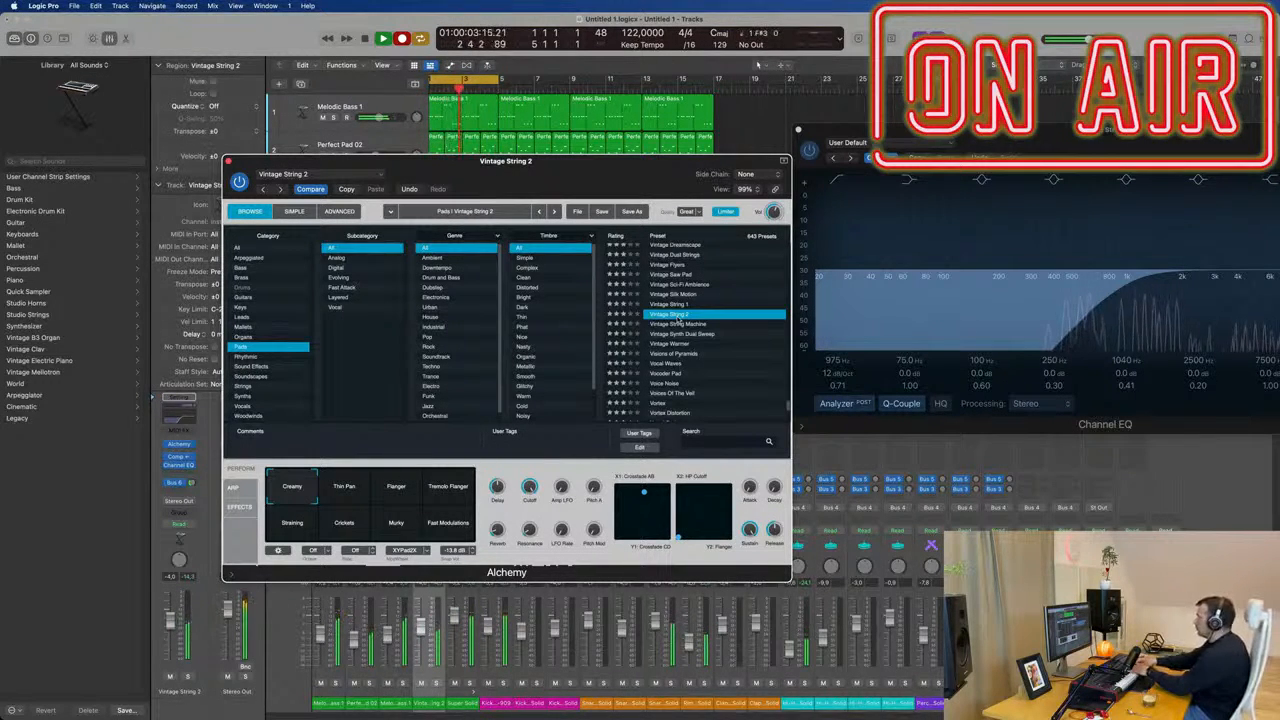
drag(572, 160, 1176, 200)
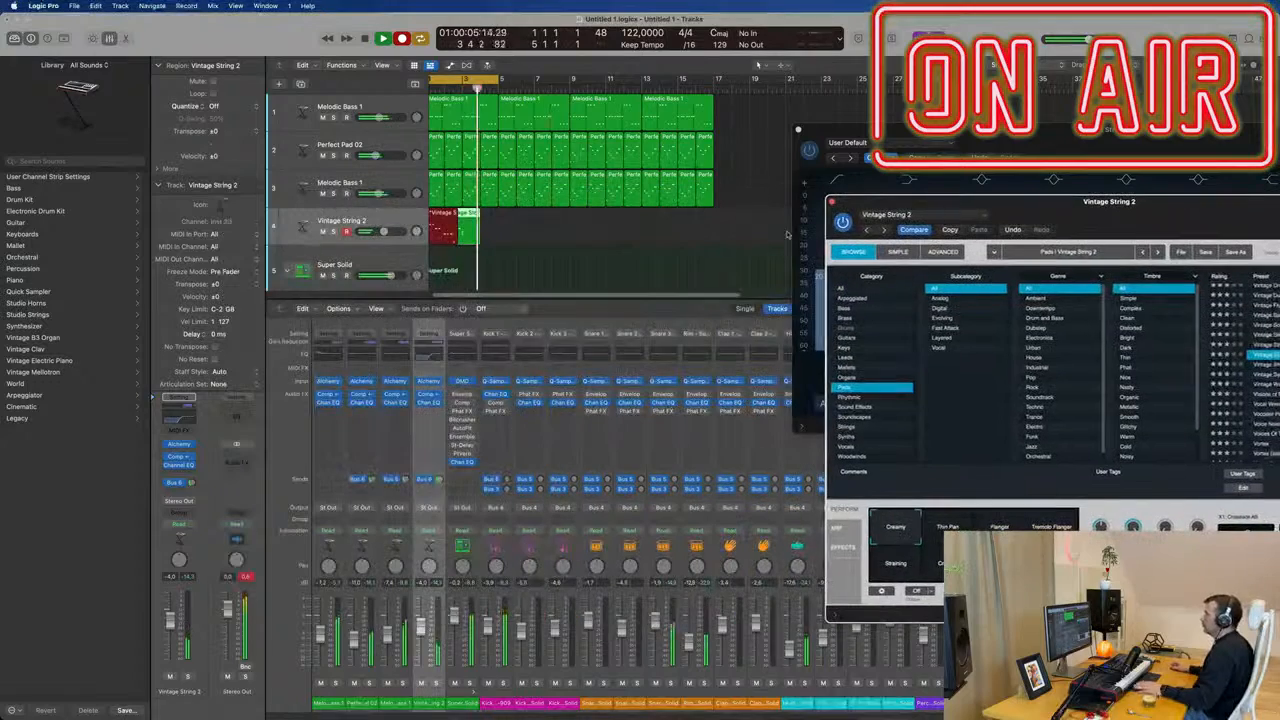
Open the recorded Vintage String 2 region in the Piano Roll and move its first note to the start of bar 1.
double_click(452, 214)
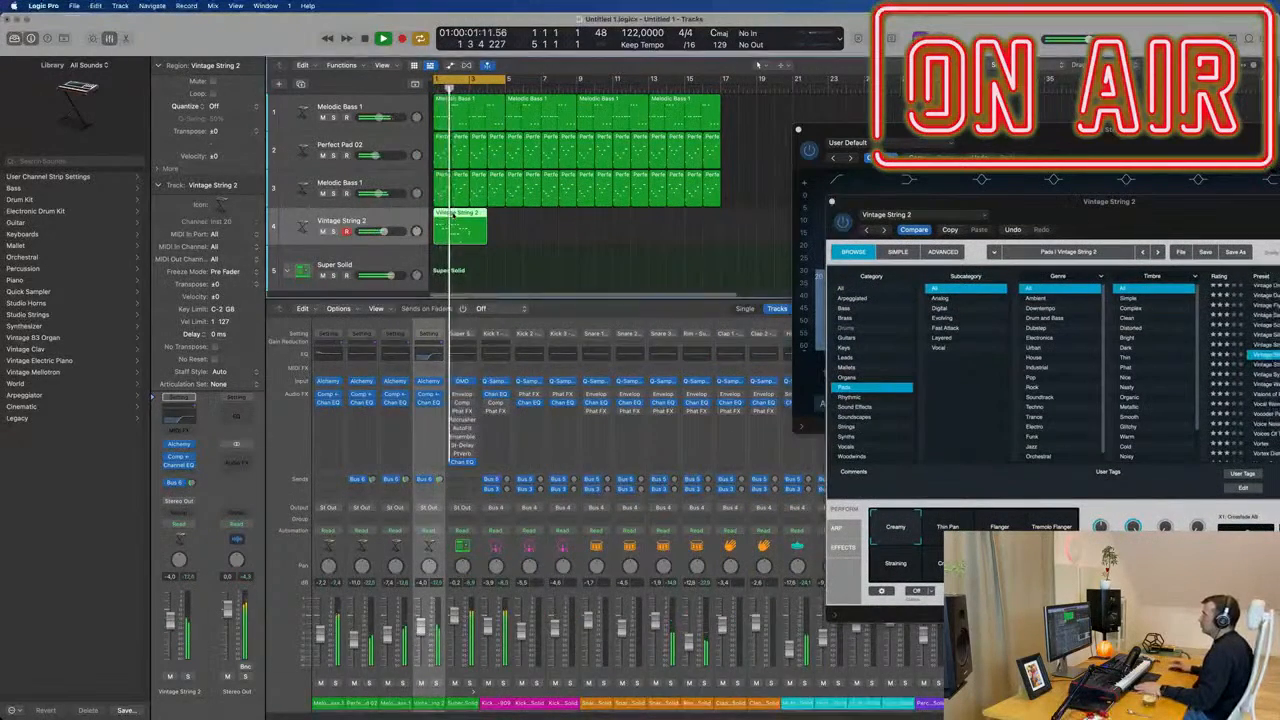
key(super+a)
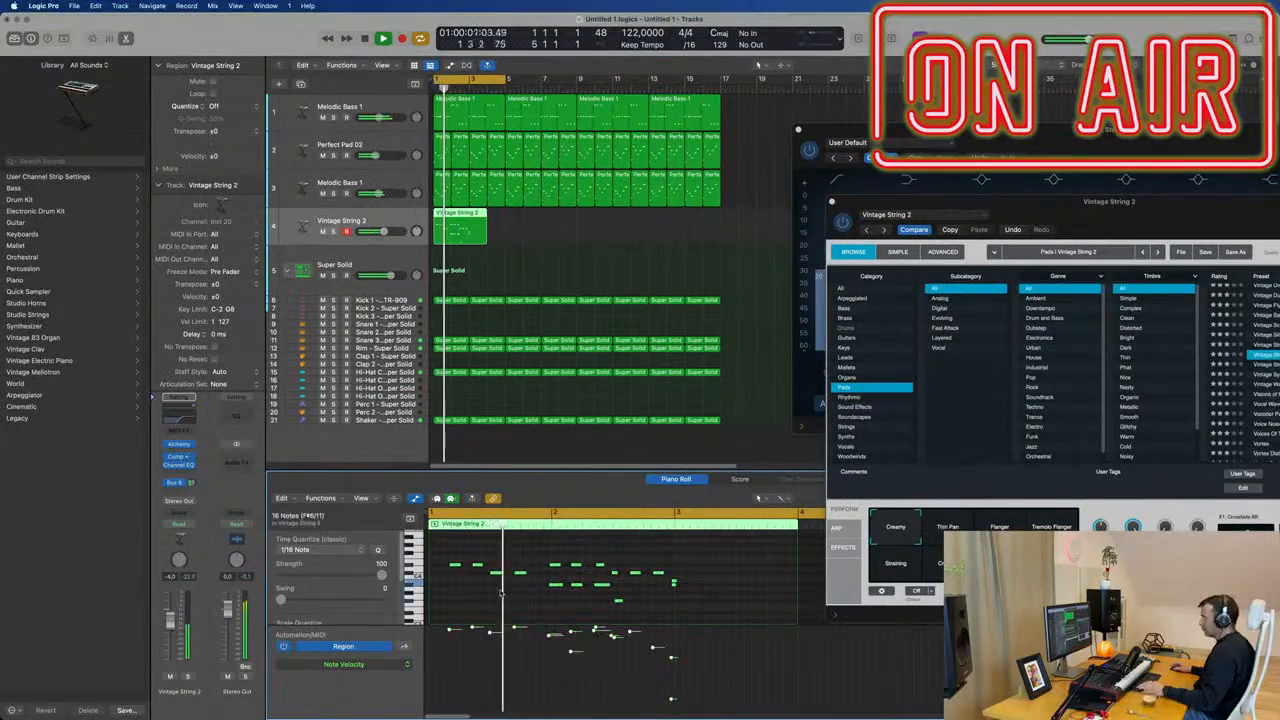
key(z)
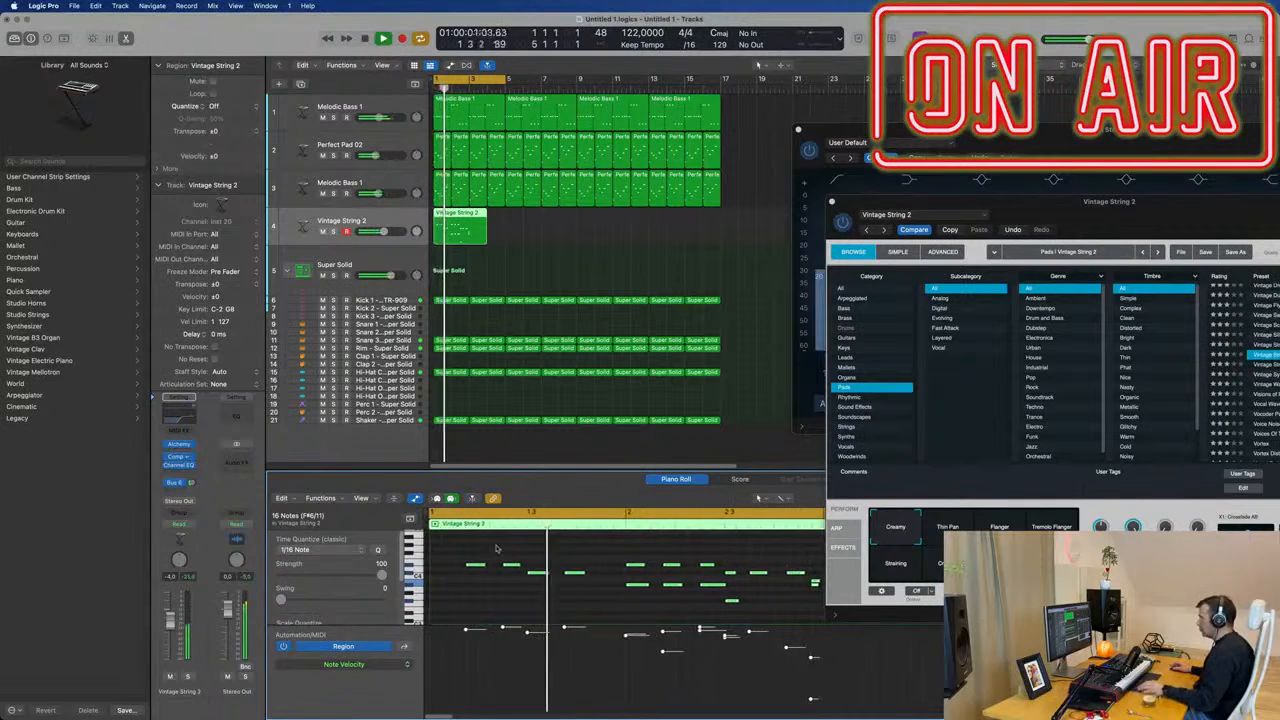
click(474, 566)
drag(474, 566, 436, 567)
key(space)
key(space)
key(super+Left)
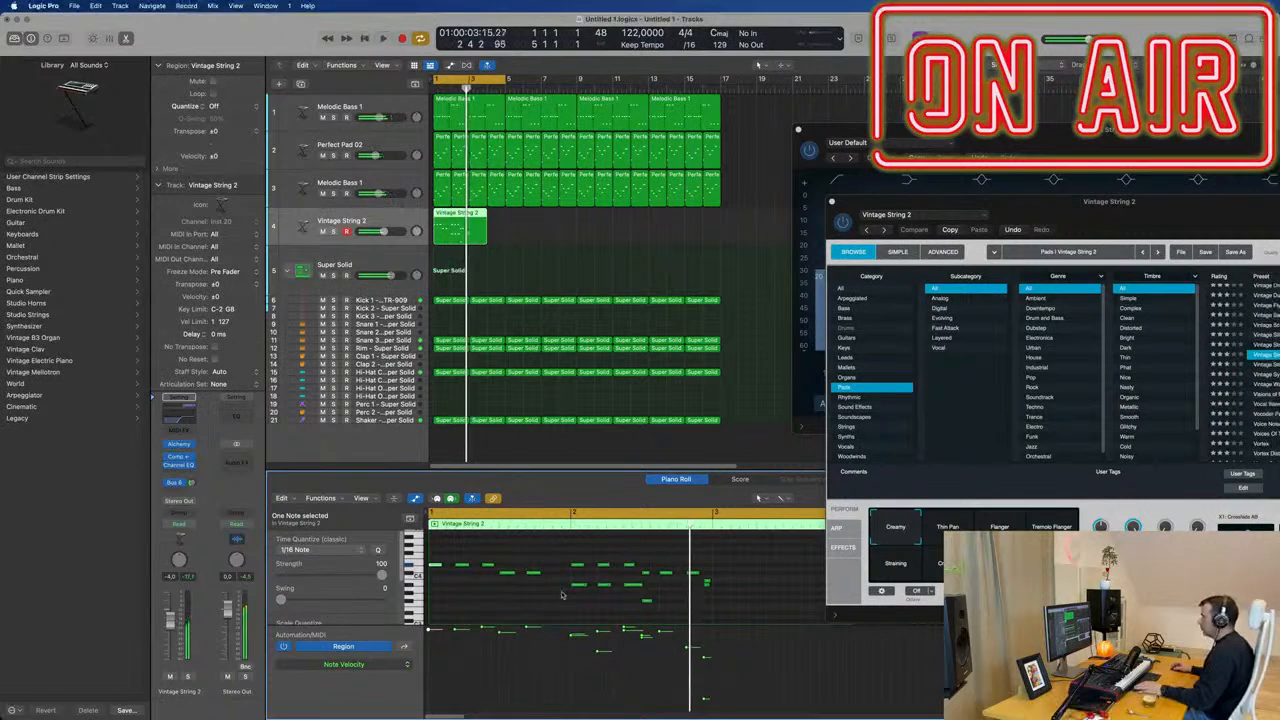
Delete the upper row of notes in bar 2 of the Vintage String 2 region during playback.
key(space)
drag(575, 556, 698, 573)
key(Delete)
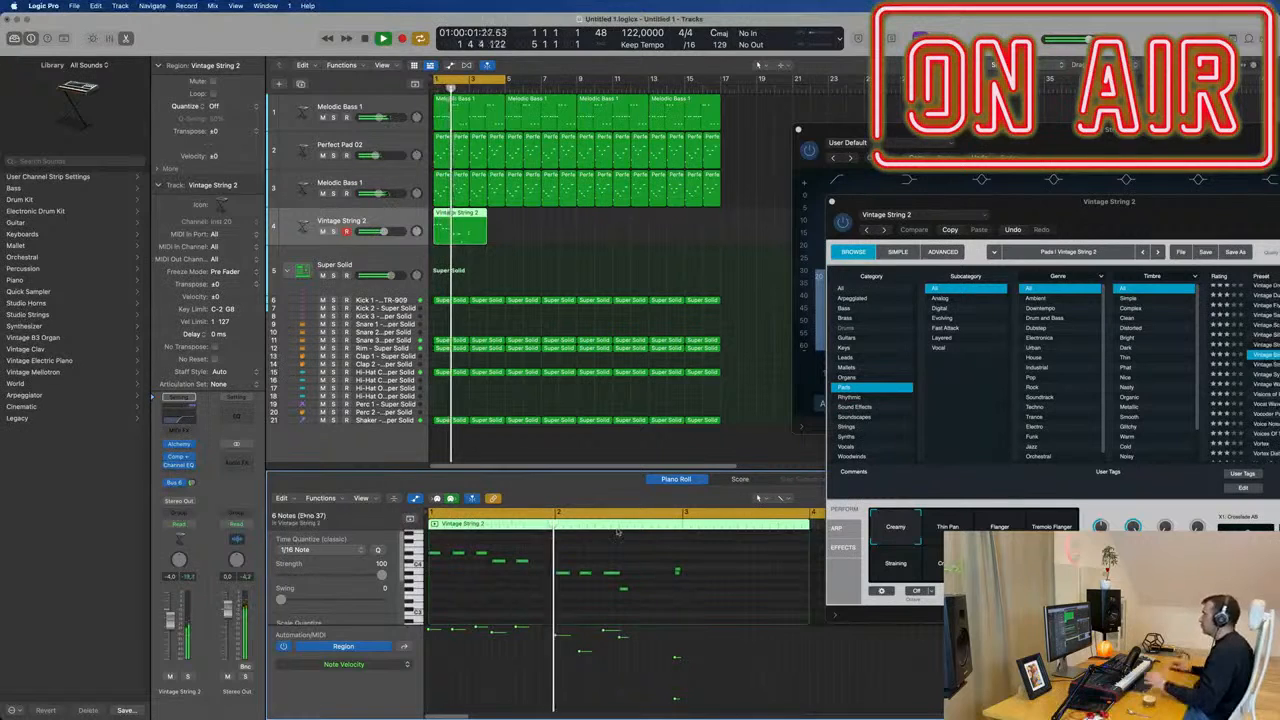
key(space)
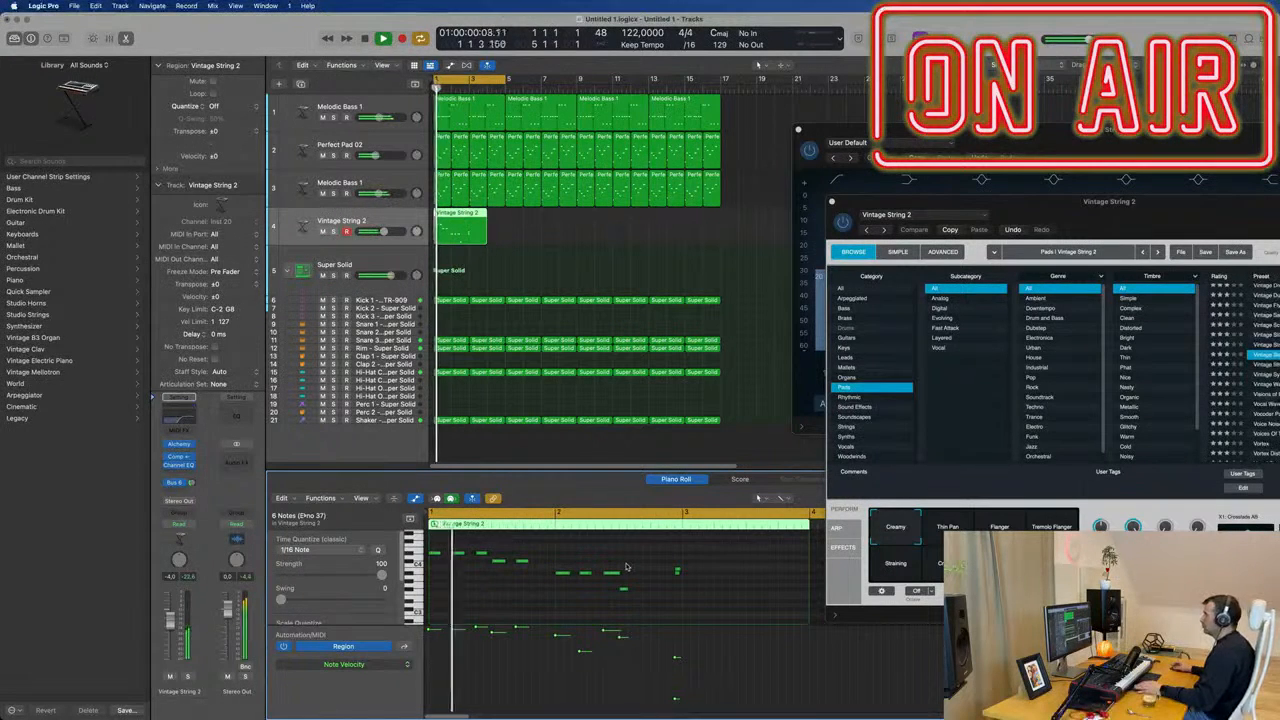
Delete the recorded region from the Vintage String 2 track.
key(space)
key(space)
drag(549, 234, 437, 230)
key(Delete)
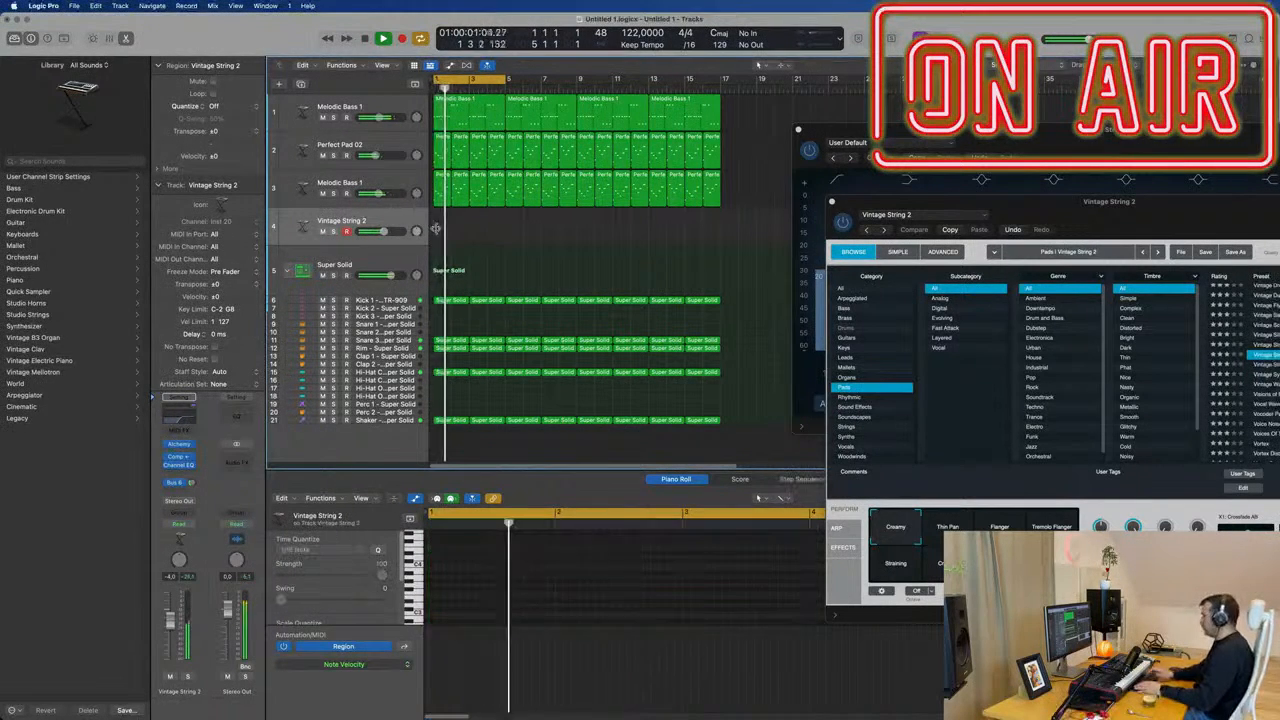
Audition the Vintage String 2 pad against the track and raise its channel volume to -2.4 dB.
key(space)
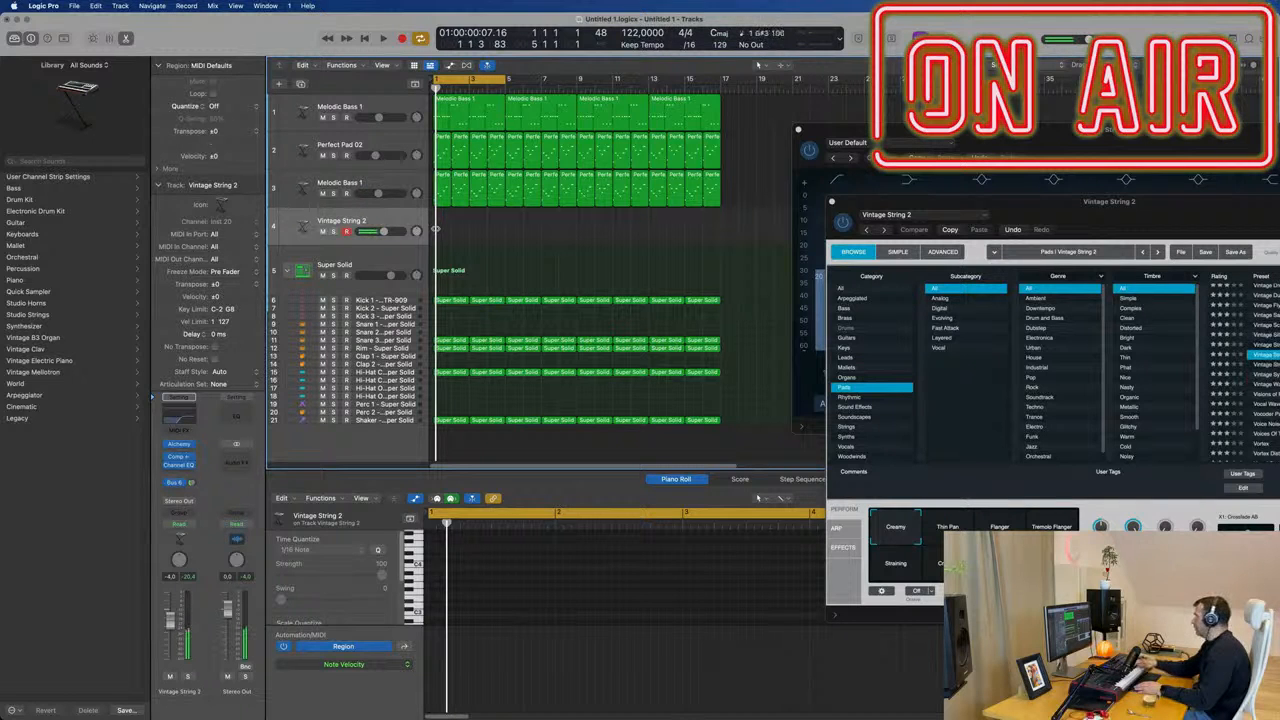
key(space)
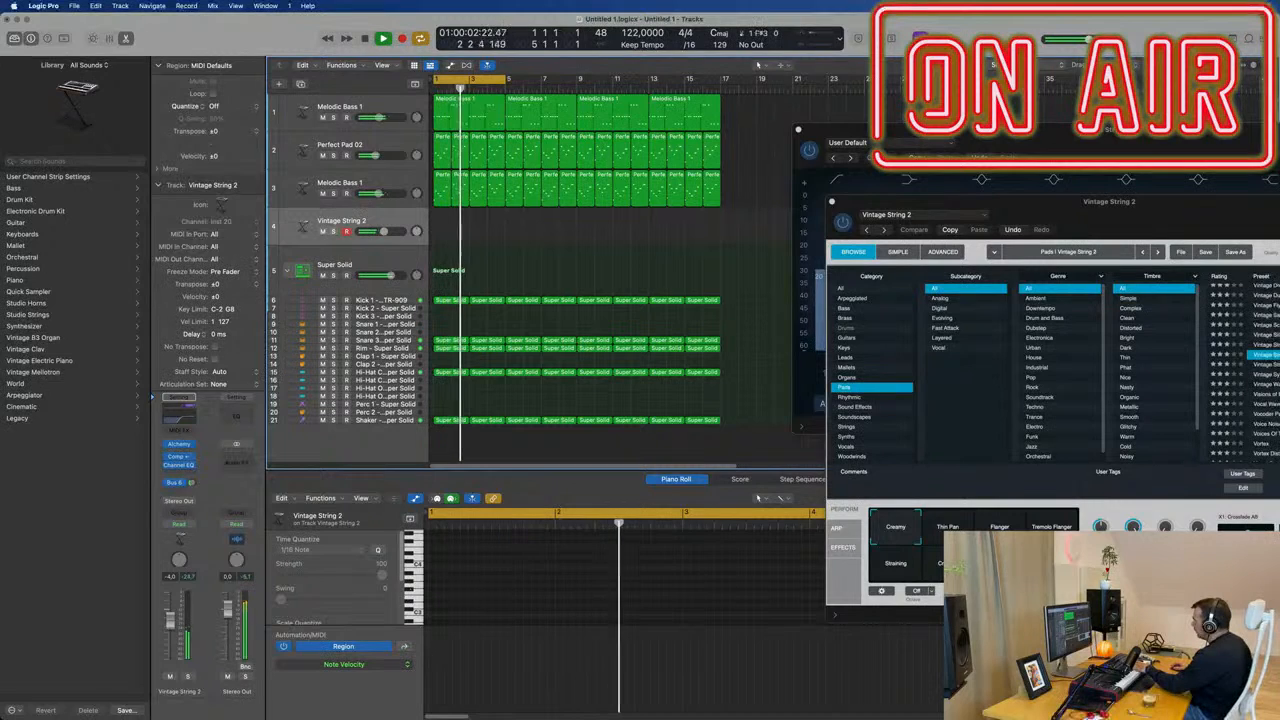
click(1101, 527)
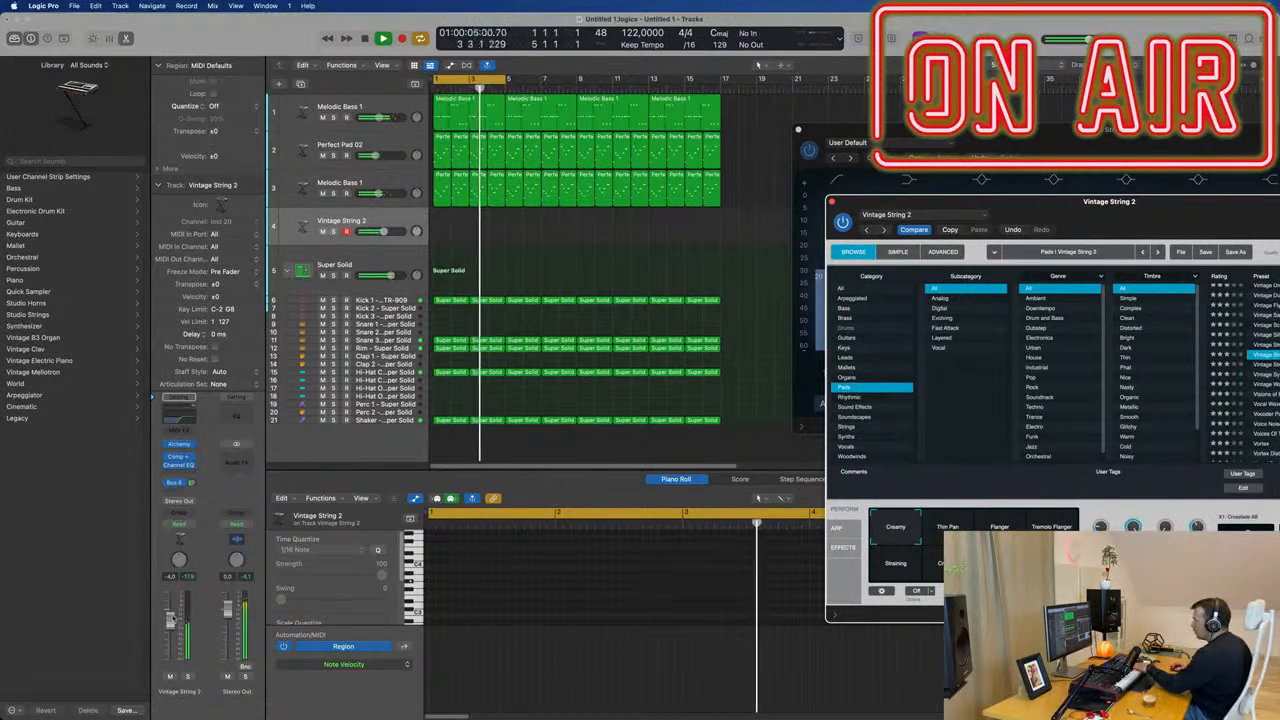
drag(170, 621, 170, 616)
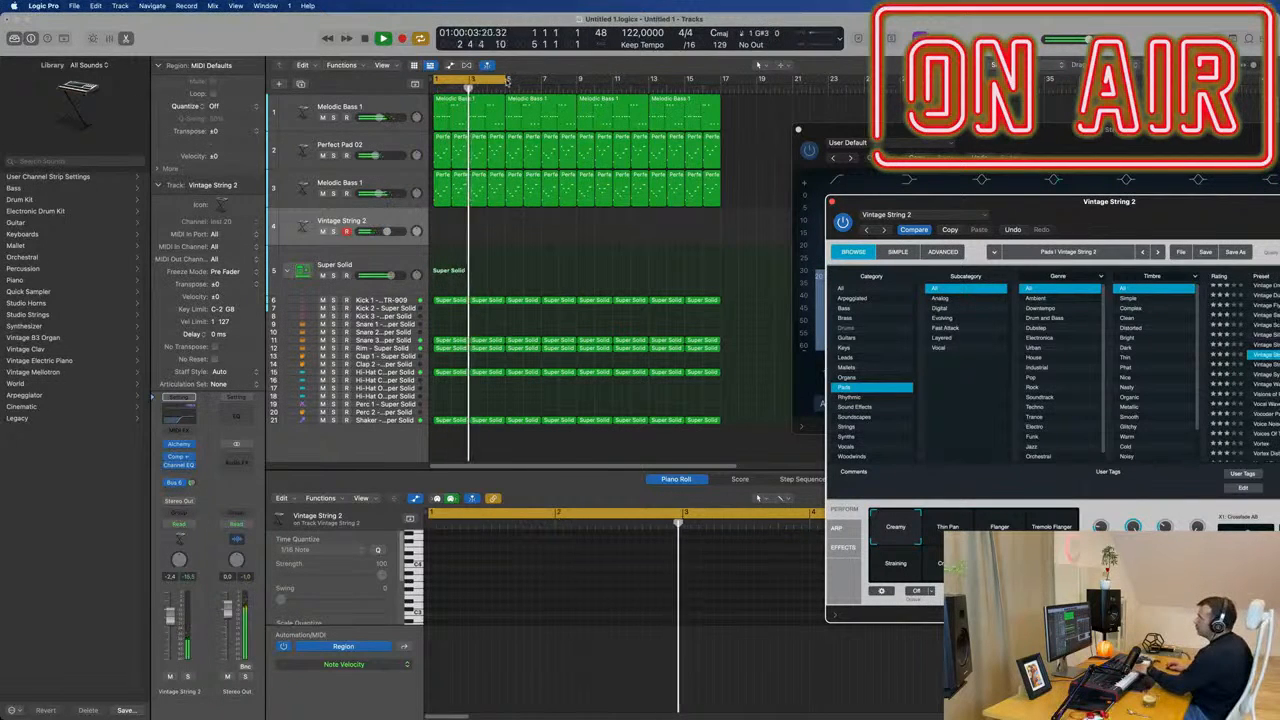
Extend the cycle range to bar 9 and record a sustained pad take on the Vintage String 2 track.
click(474, 80)
drag(505, 80, 574, 90)
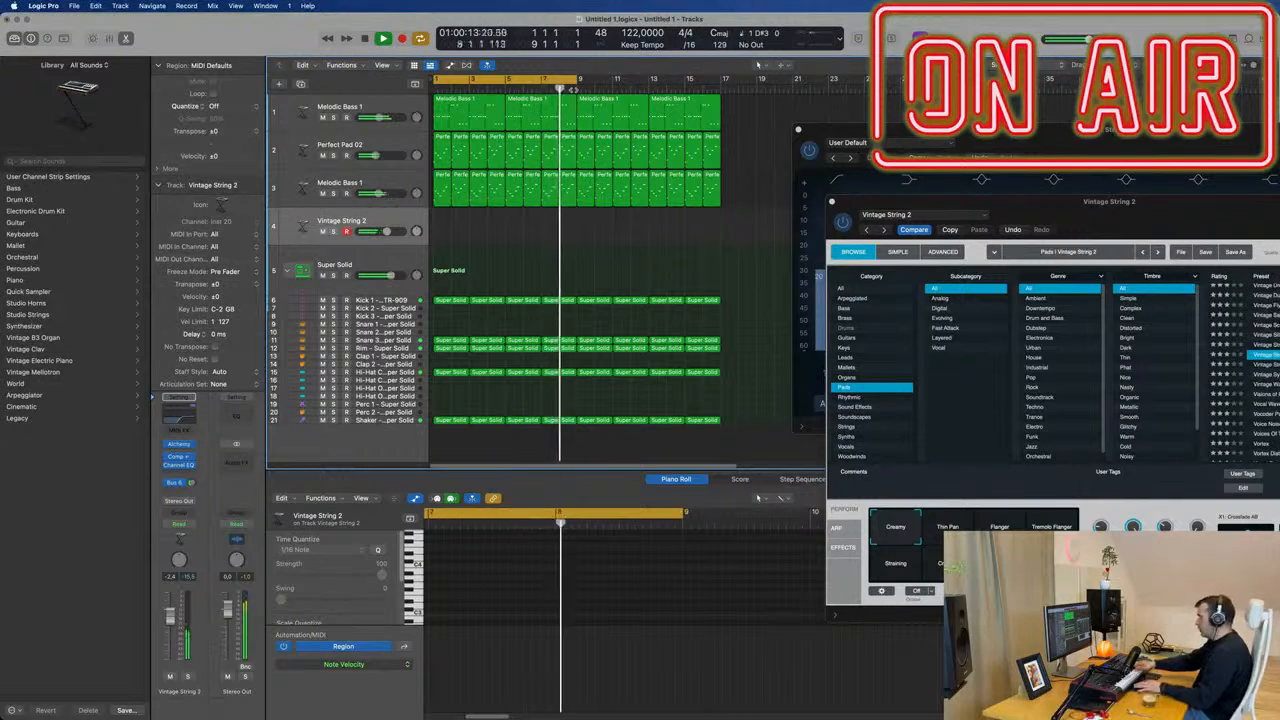
key(r)
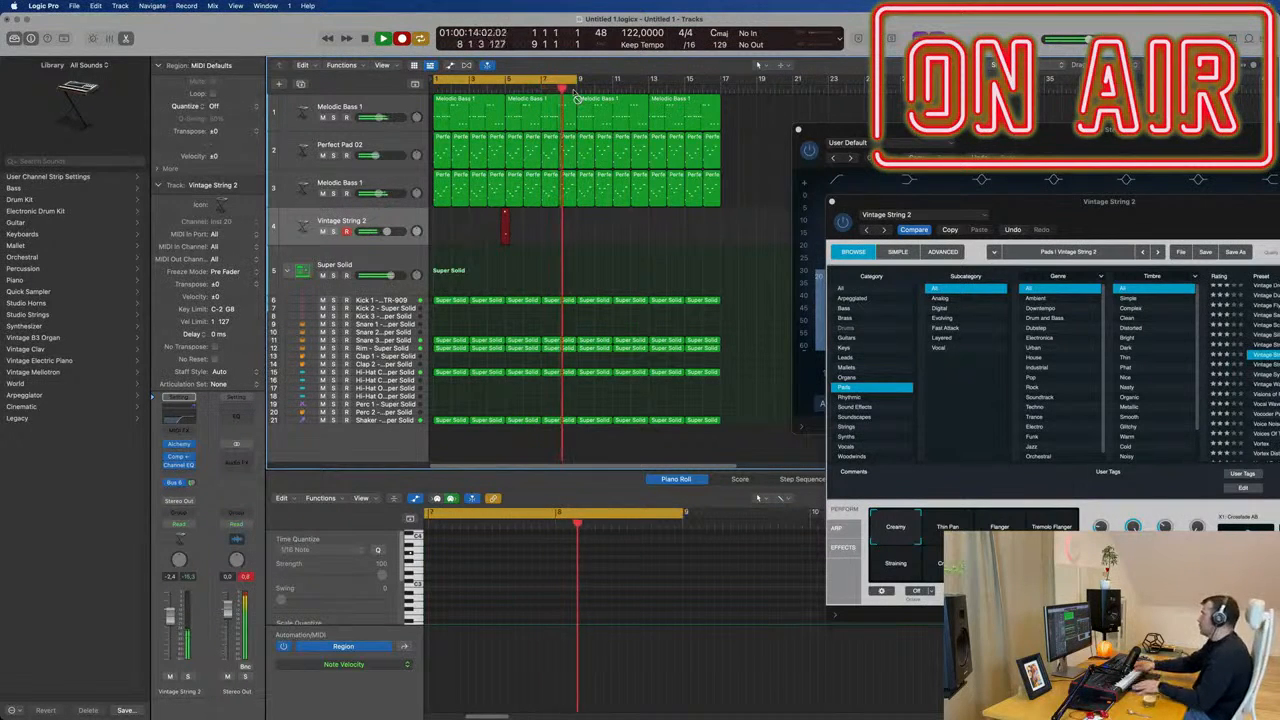
key(space)
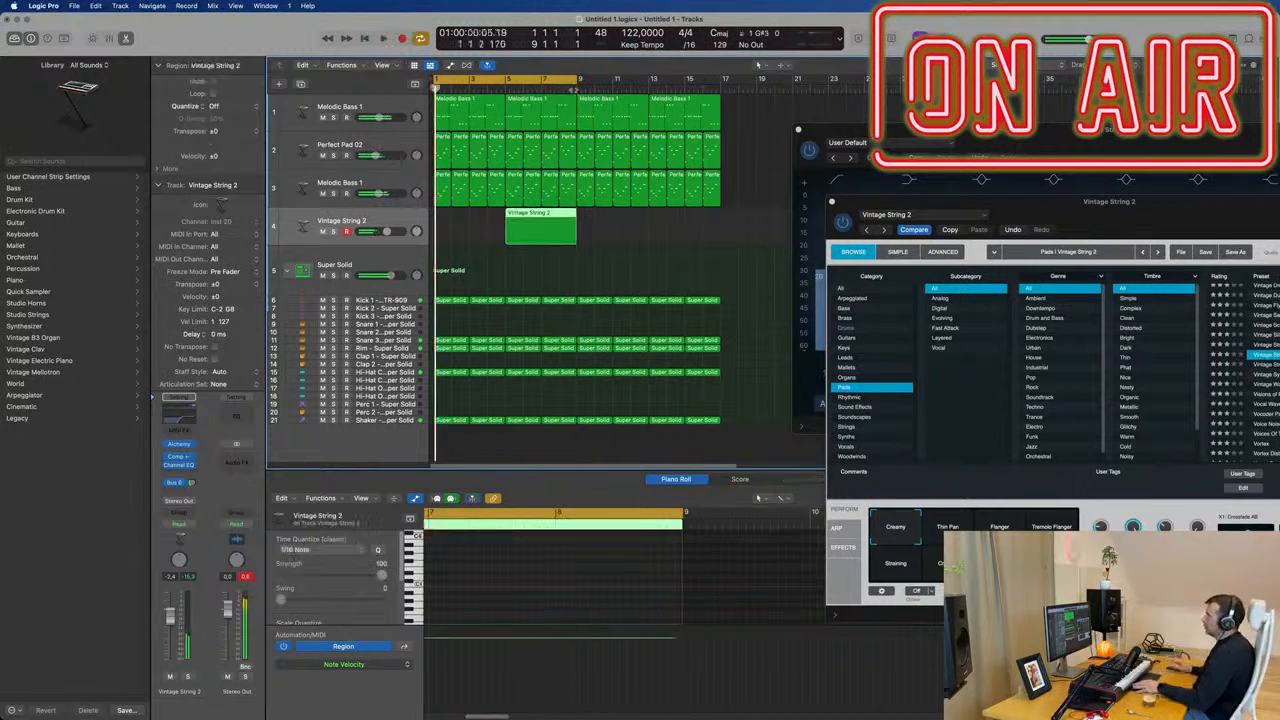
Extend the start of the Vintage String 2 region back to bar 1 and restart playback from the beginning.
key(space)
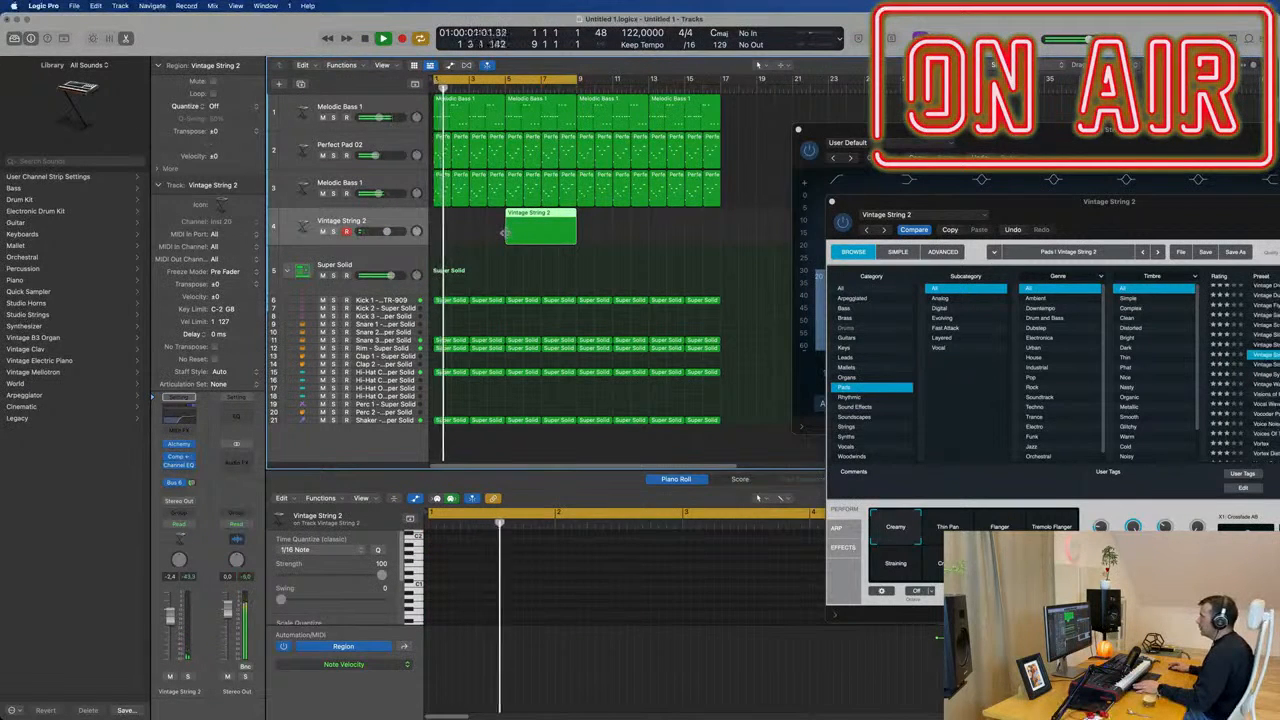
drag(507, 238, 420, 241)
key(Return)
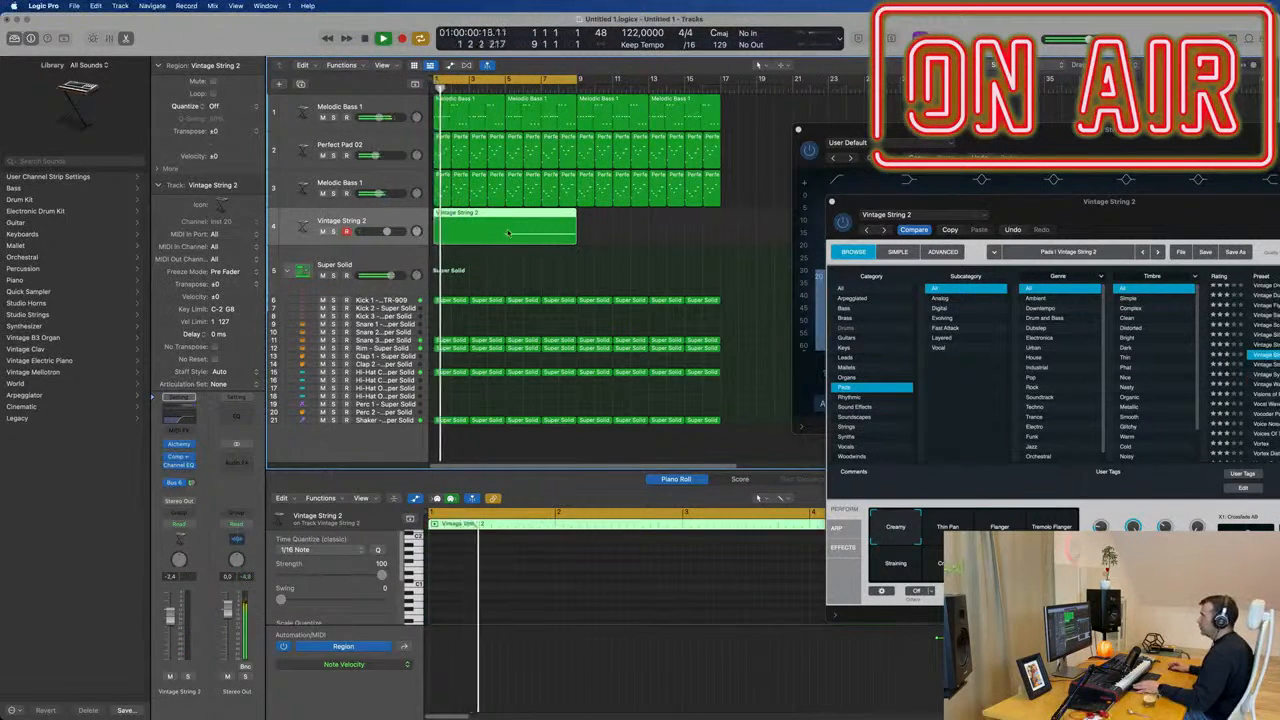
key(Return)
key(Return)
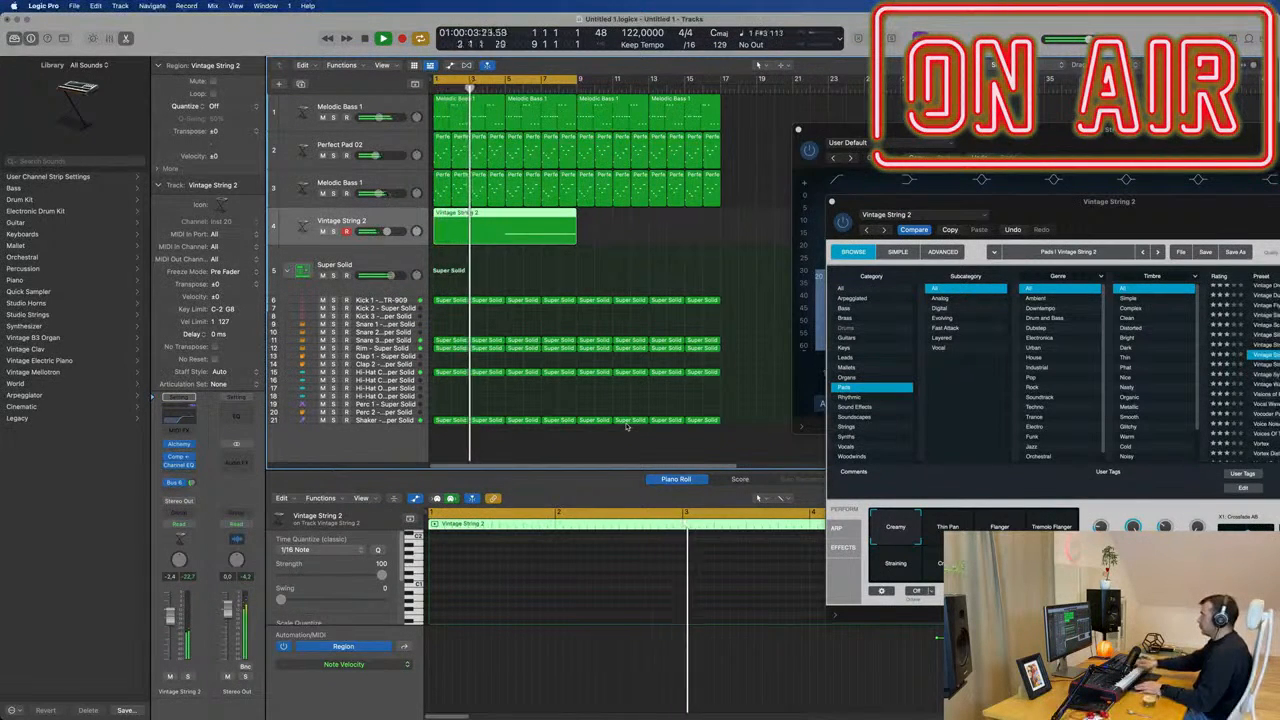
Record additional short notes into the first half of the Vintage String 2 region and play it back.
key(r)
key(space)
key(space)
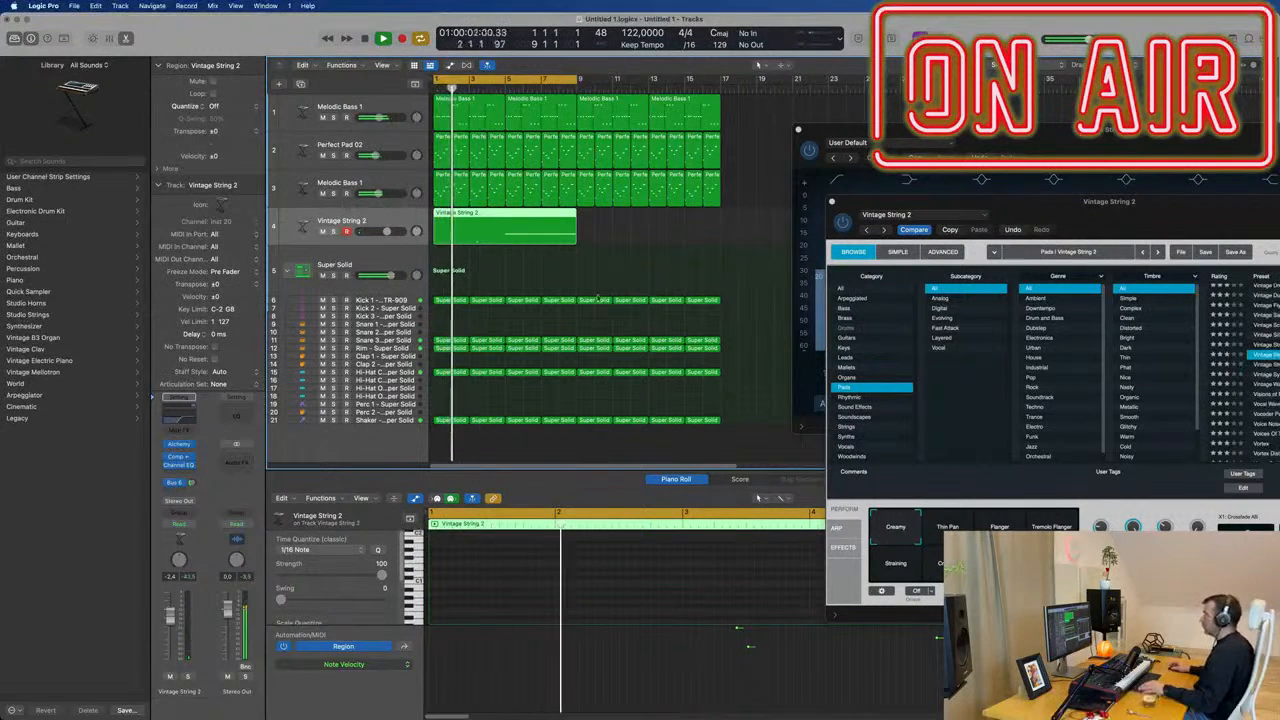
Close the Channel EQ window and move the Alchemy window clear of the Piano Roll.
click(798, 129)
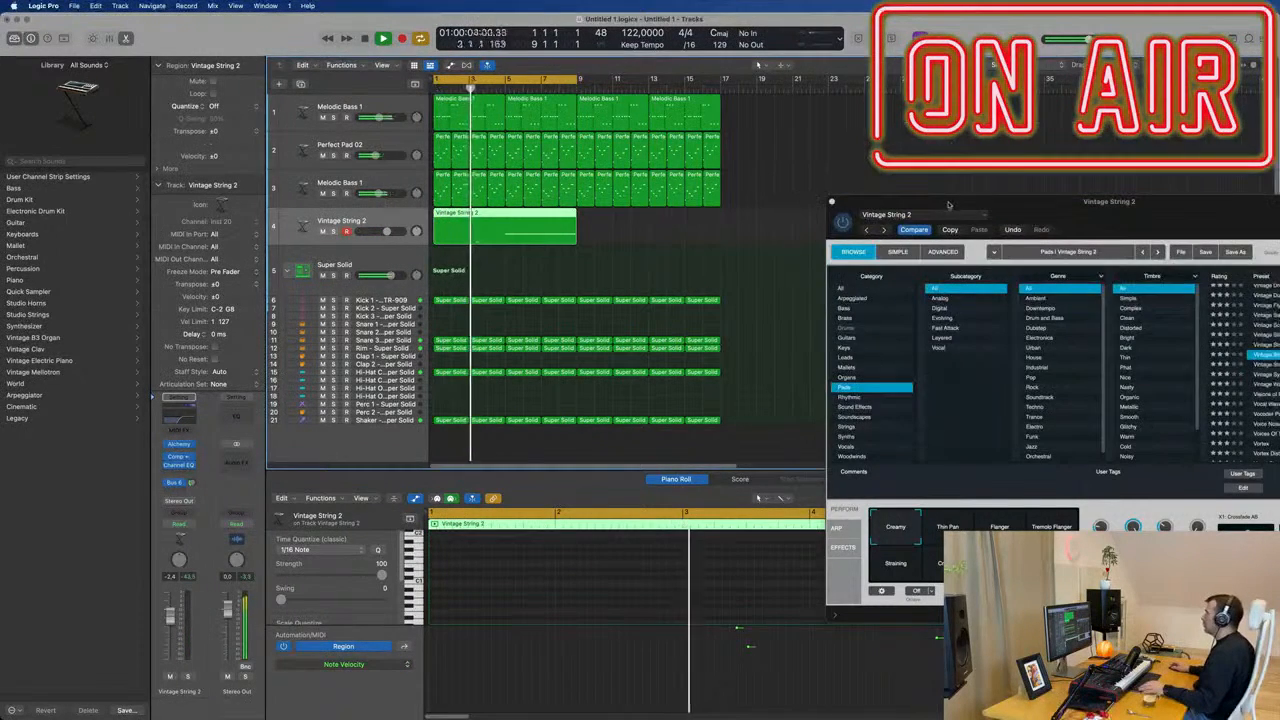
drag(951, 203, 899, 48)
click(784, 622)
scroll(783, 622, up, 5)
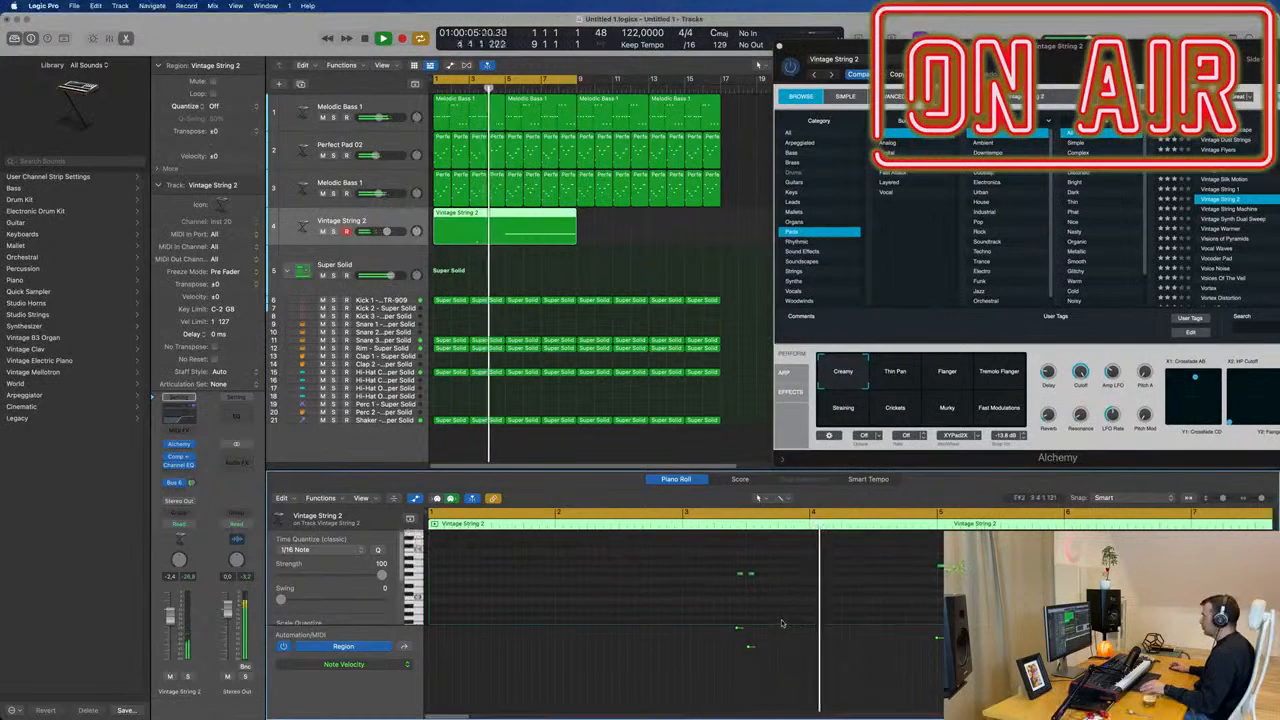
Replace the two short notes in bar 3 with one sustained note running from bar 1 to bar 5.
drag(740, 577, 434, 577)
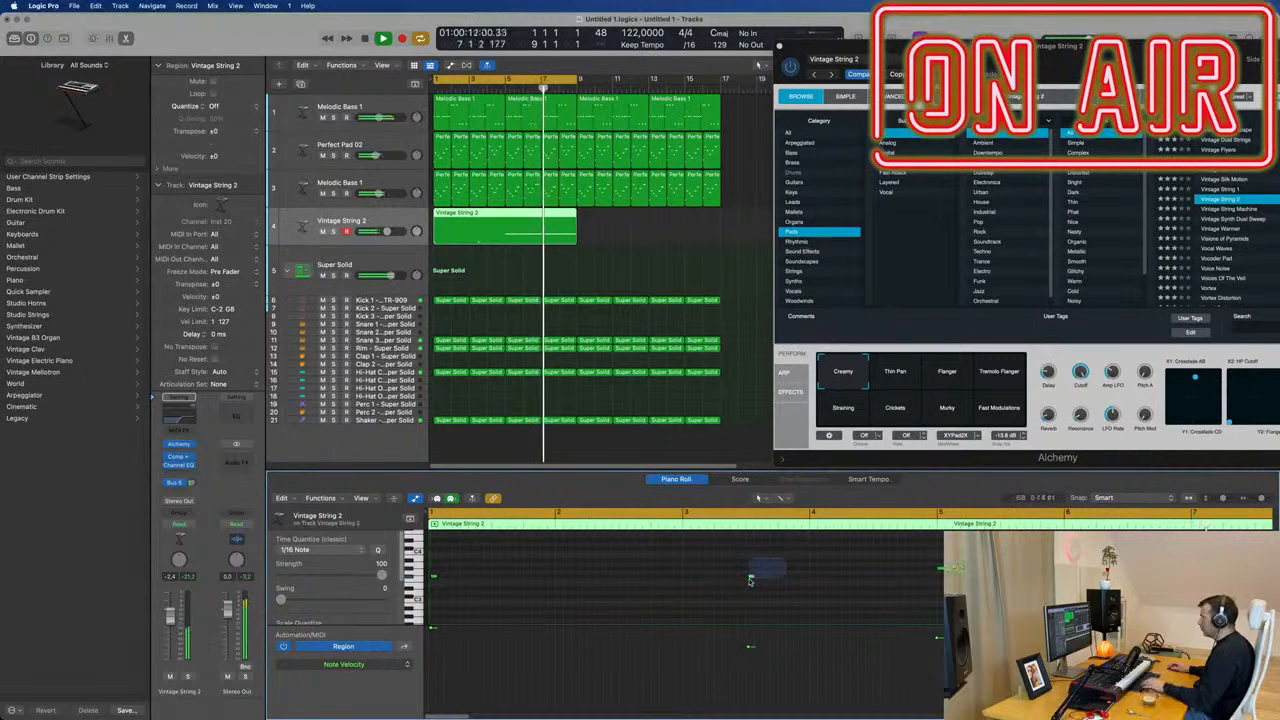
key(Return)
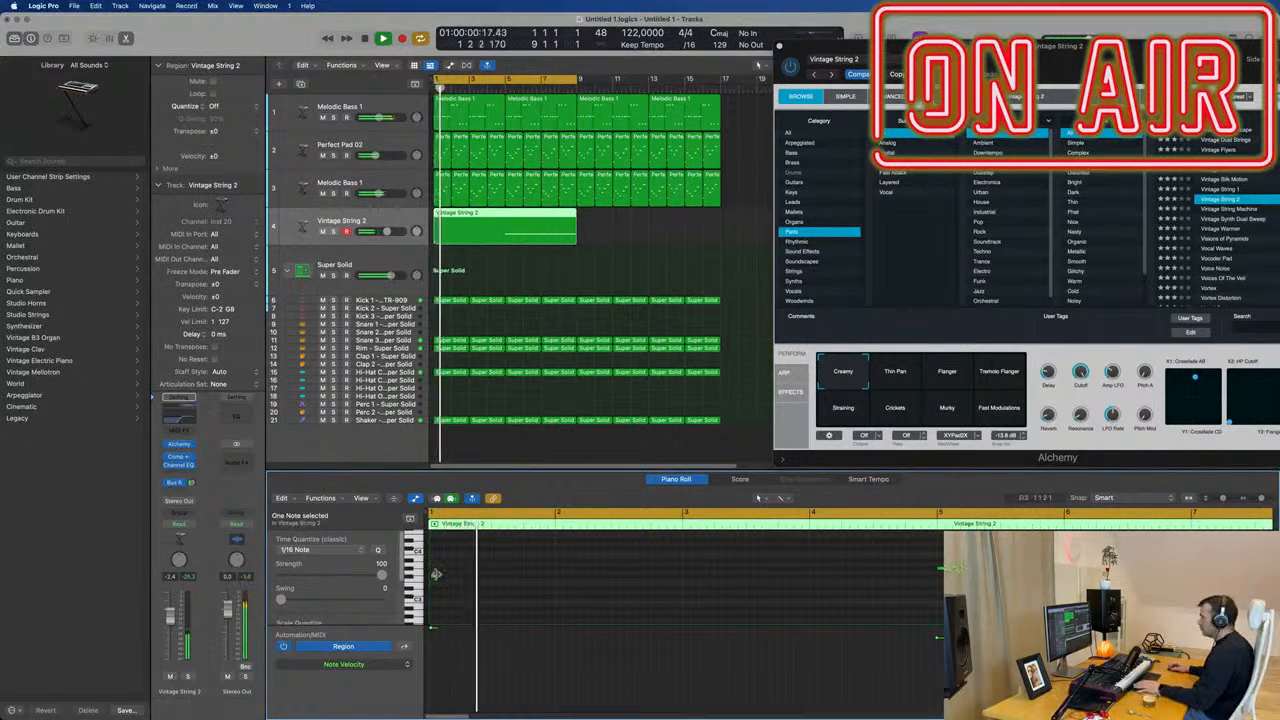
drag(436, 574, 936, 574)
key(Return)
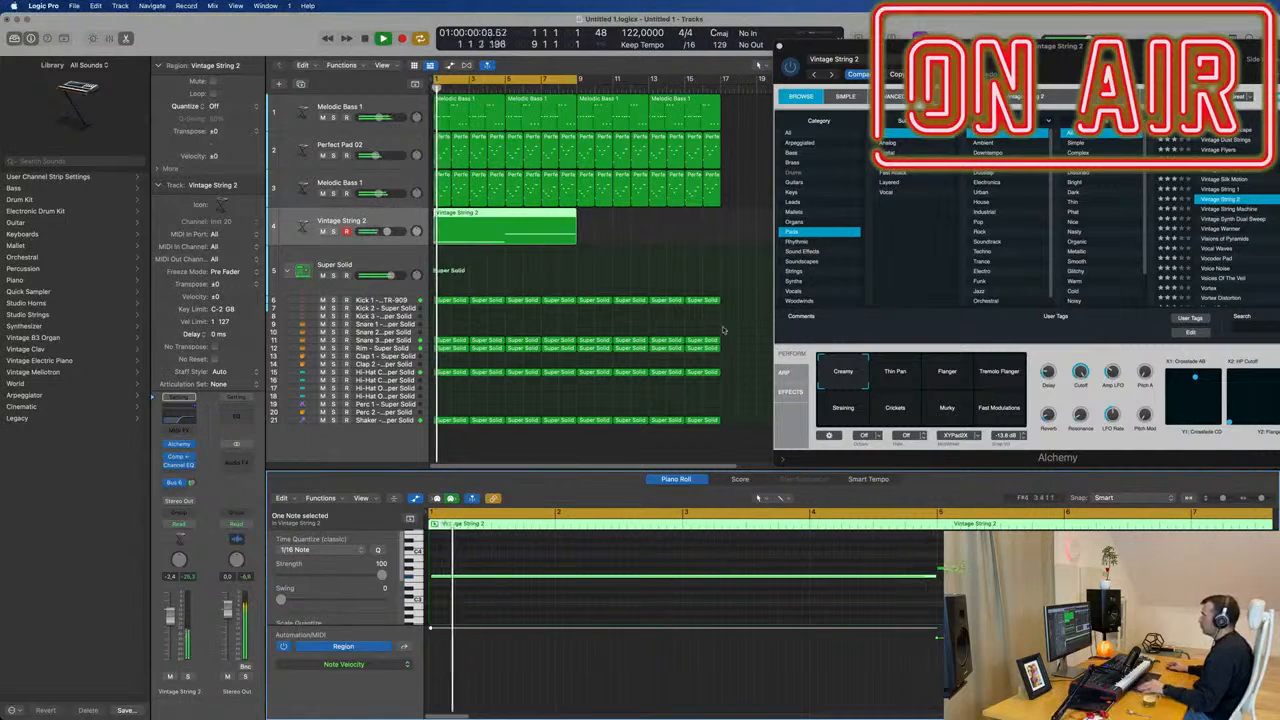
Repeat the Vintage String 2 region once from bar 9 and extend the cycle range to bar 17.
scroll(656, 278, down, 2)
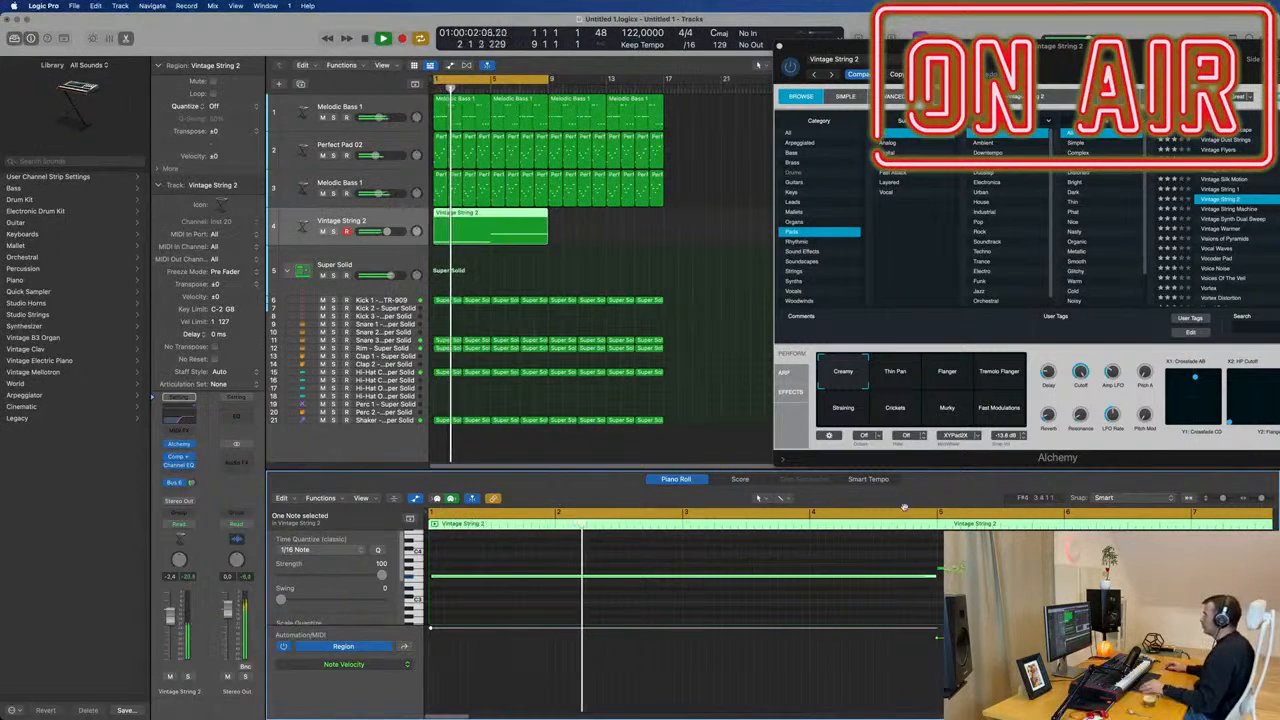
scroll(904, 507, down, 2)
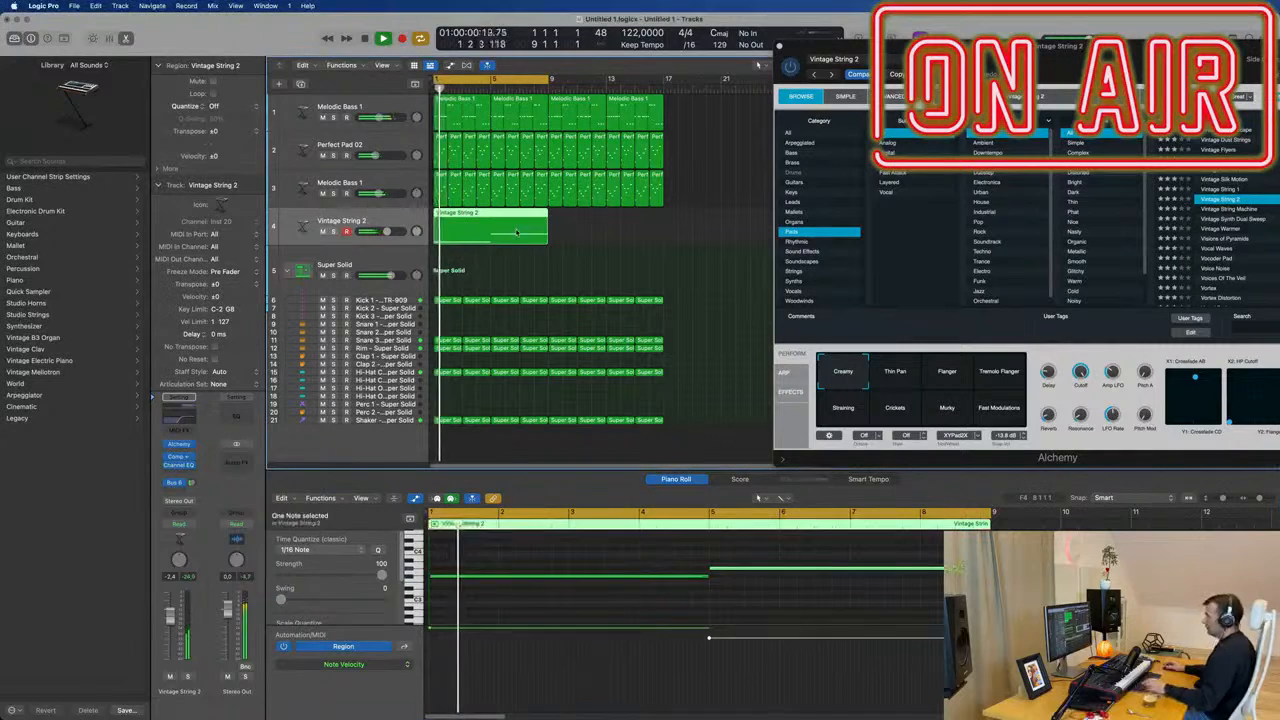
key(super+r)
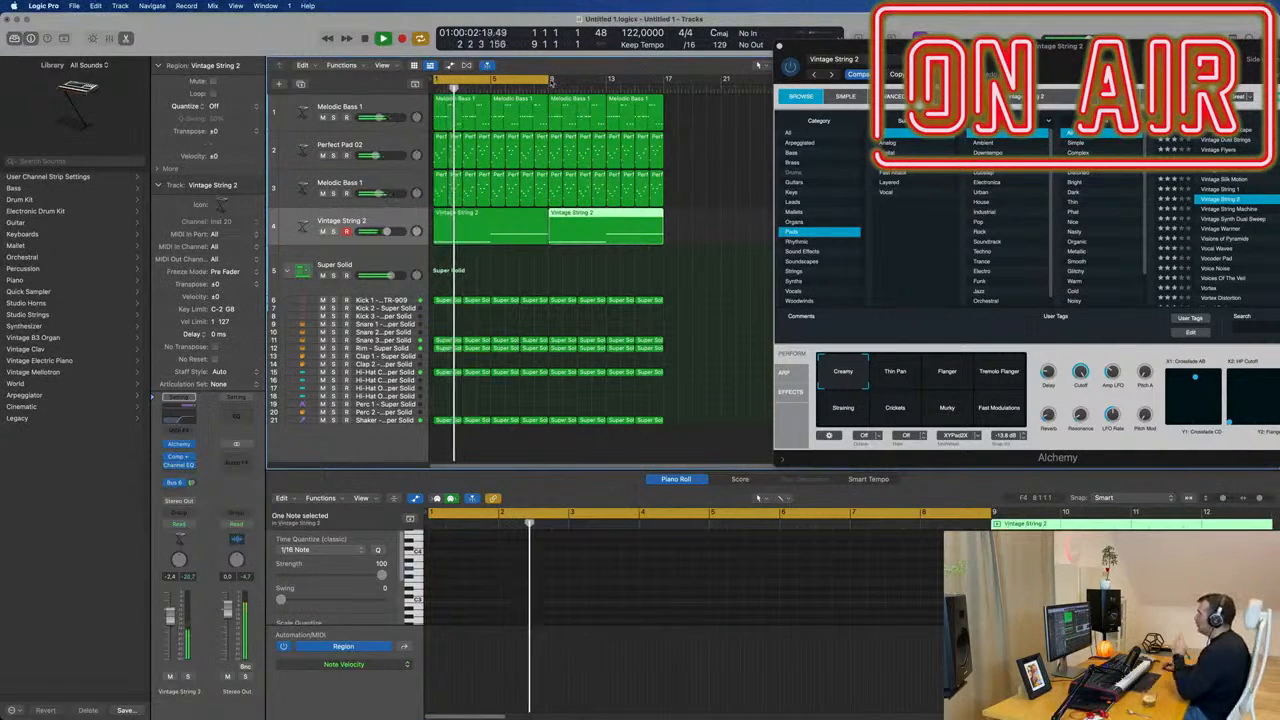
drag(549, 80, 664, 80)
key(space)
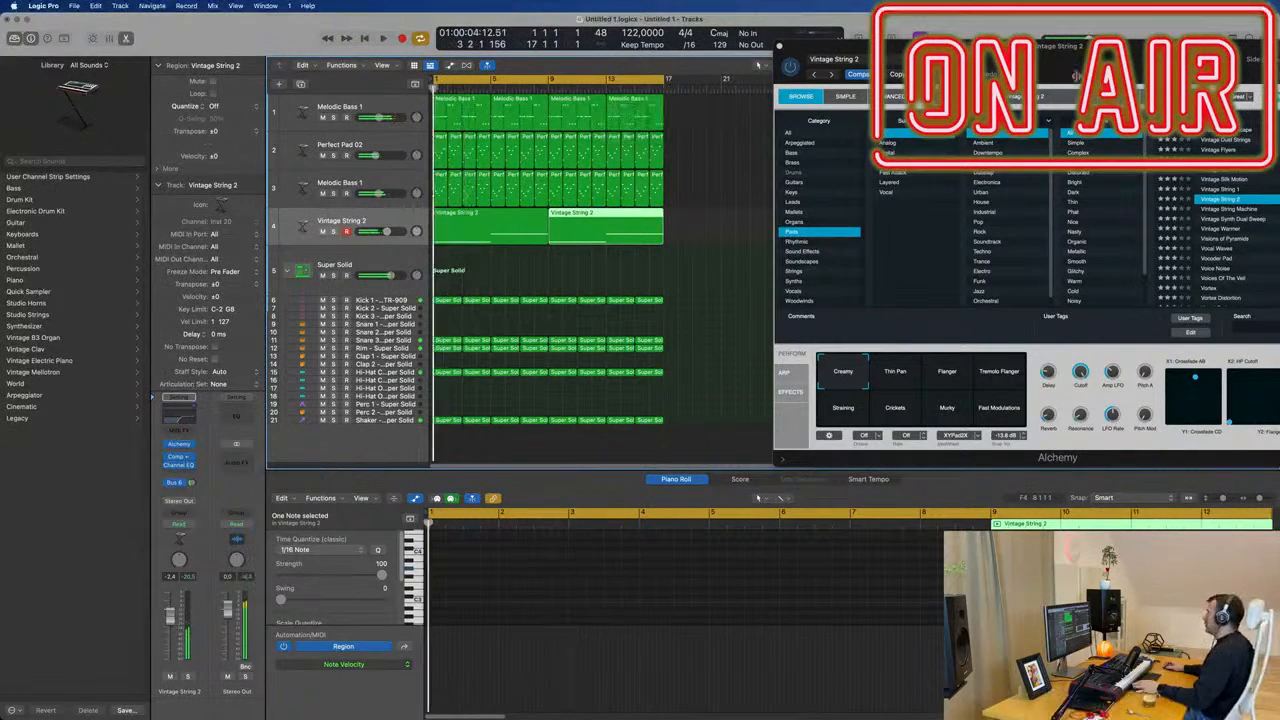
Move the Alchemy window over the tracks and restart playback to adjust the Vintage String 2 performance controls.
key(space)
drag(1135, 54, 844, 96)
key(space)
key(space)
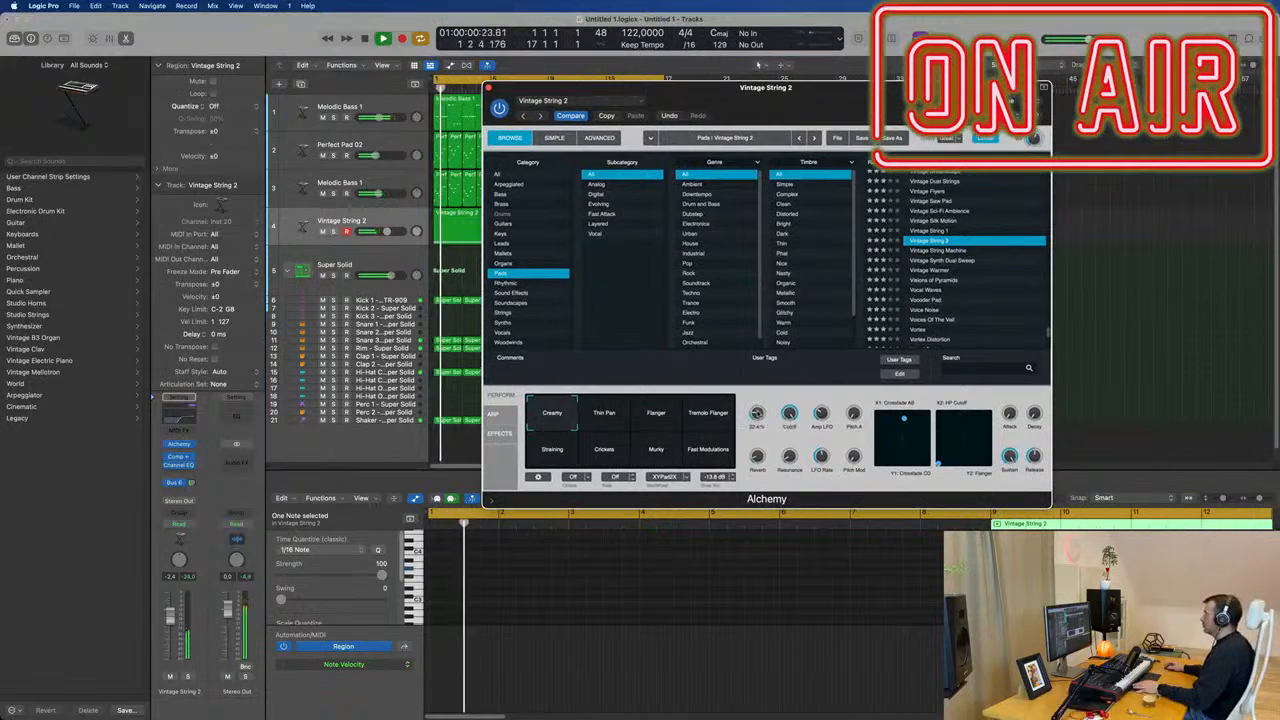
key(Return)
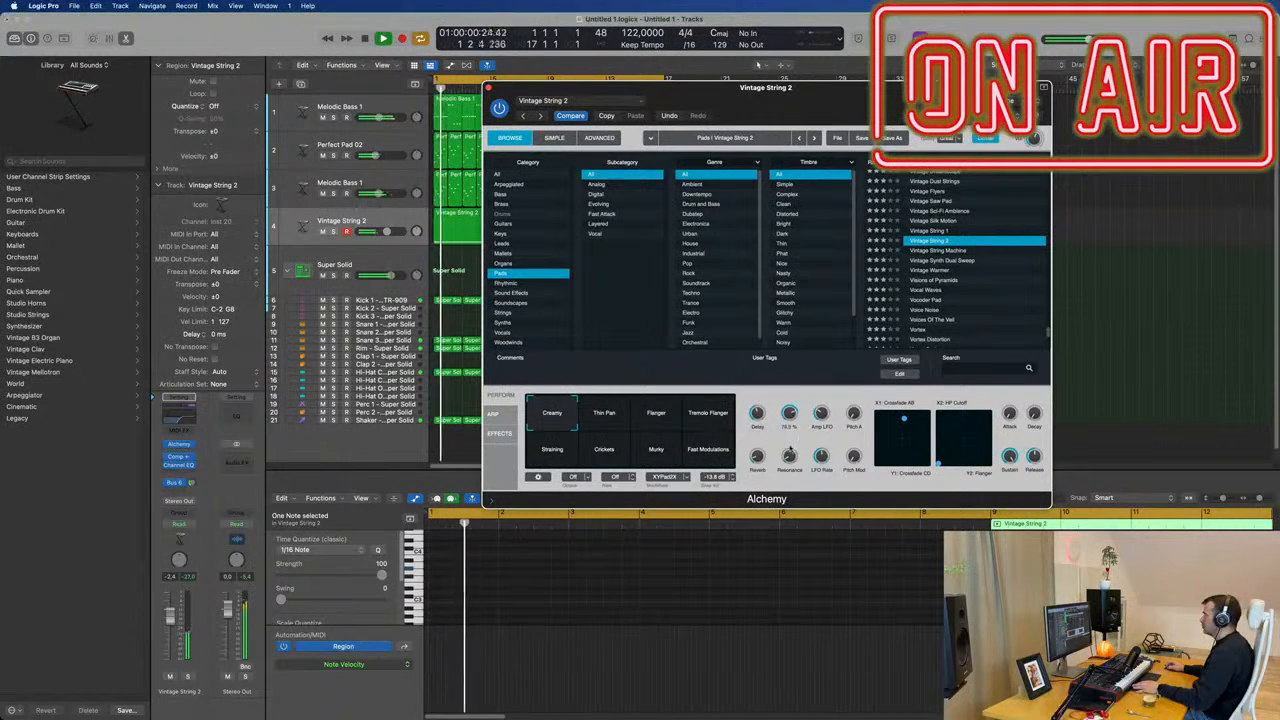
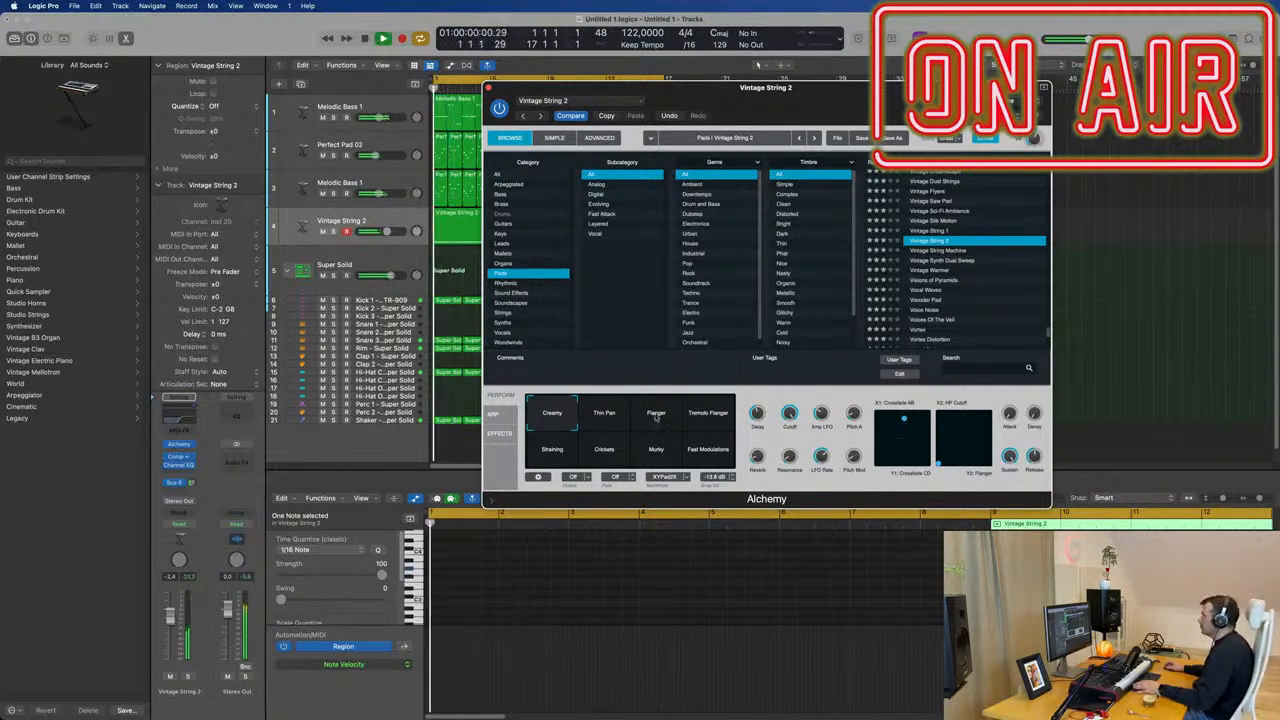
Adjust the Vintage String 2 track's send level to Bus 6 and shift the Alchemy window slightly.
click(190, 483)
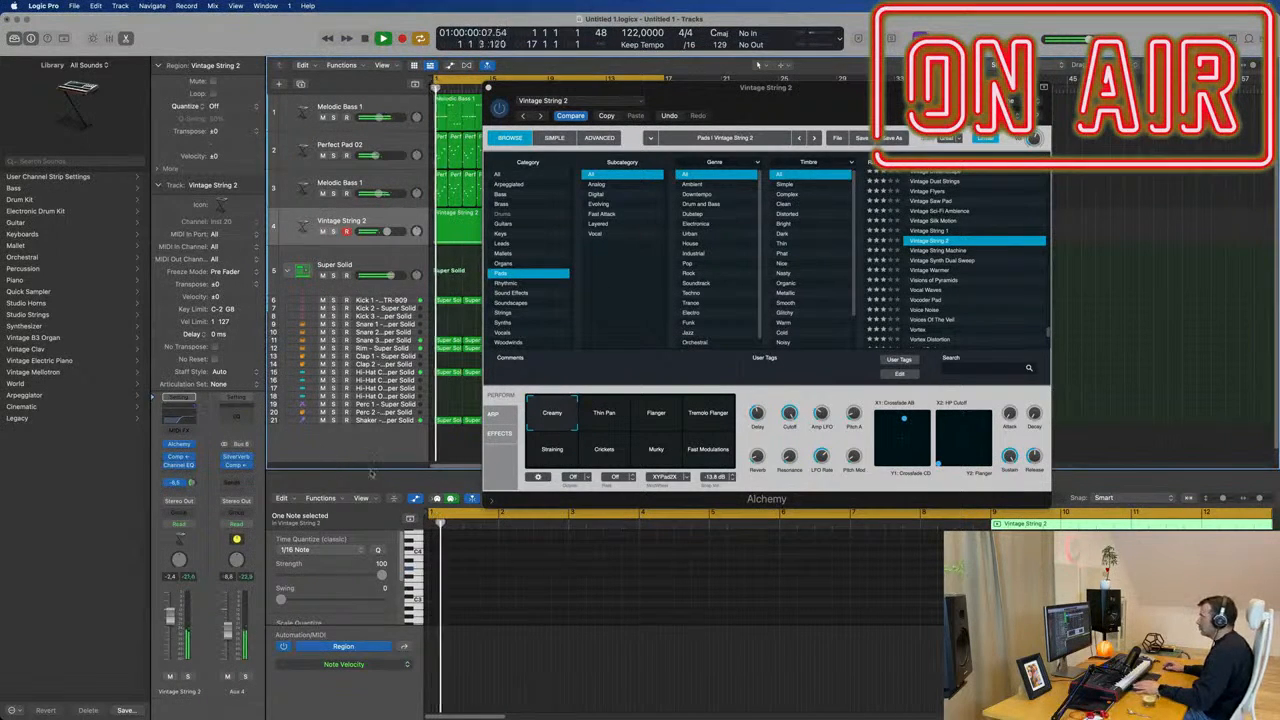
mouse_move(804, 97)
mouse_down()
mouse_move(875, 92)
mouse_move(811, 100)
mouse_up()
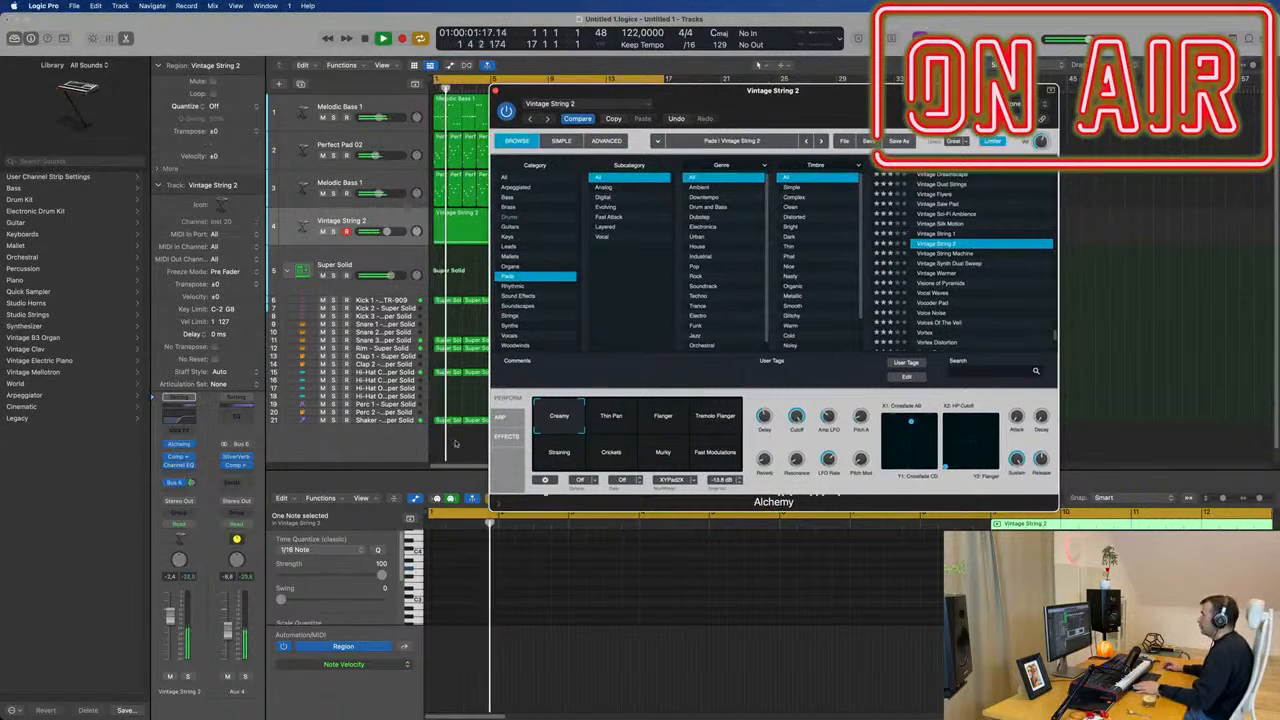
Audition the Vintage String 2 performance snapshots, including Thin Pan, Tremolo Flanger, Straining and Murky, and settle on Crickets.
click(616, 424)
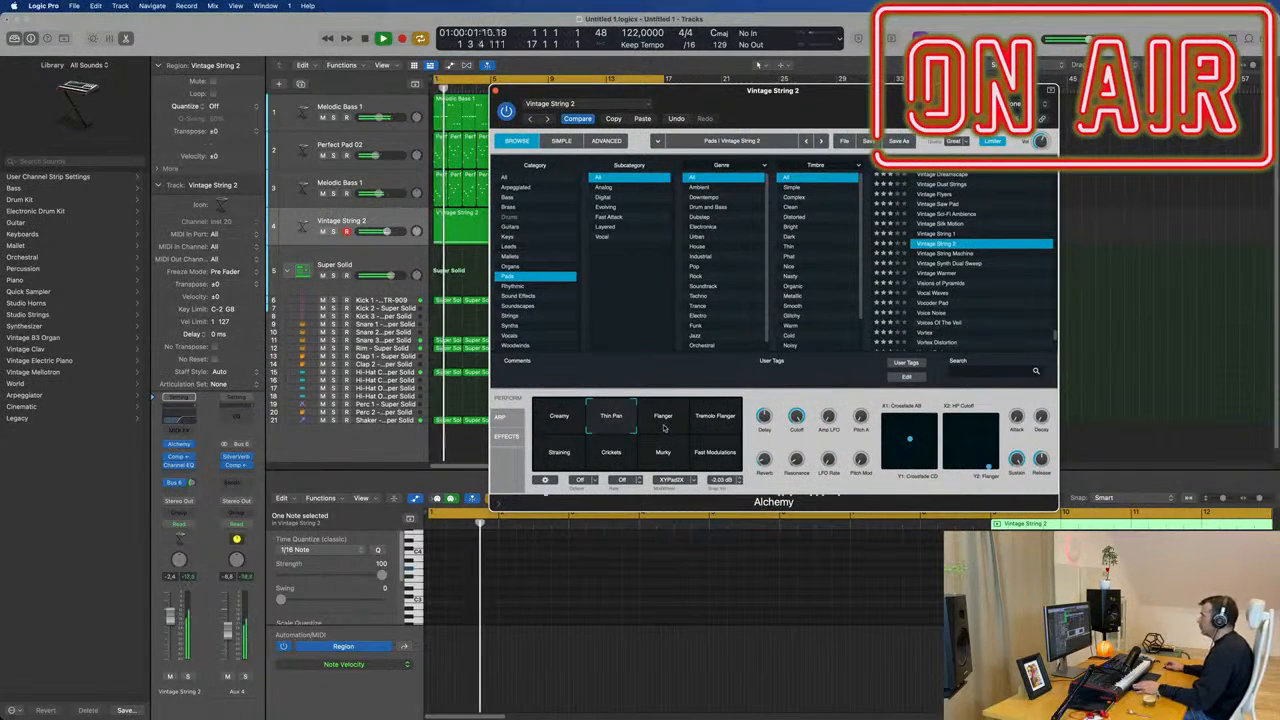
key(super+w)
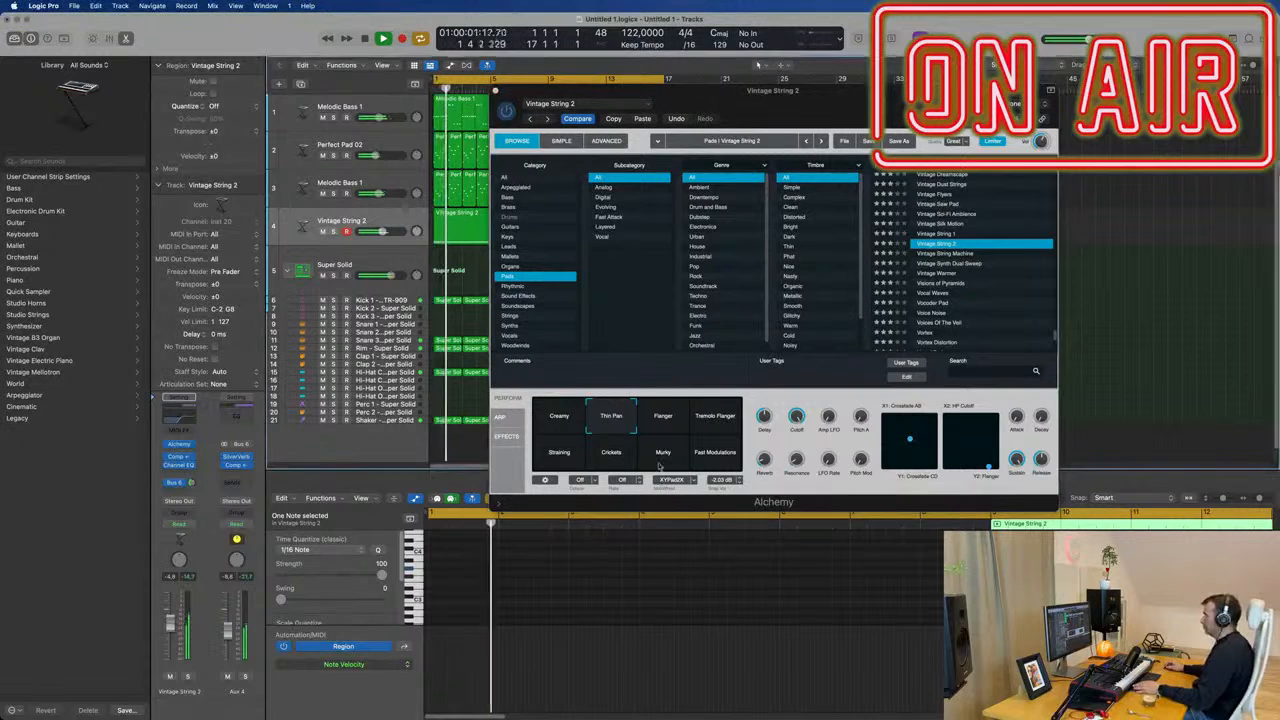
click(666, 428)
click(720, 421)
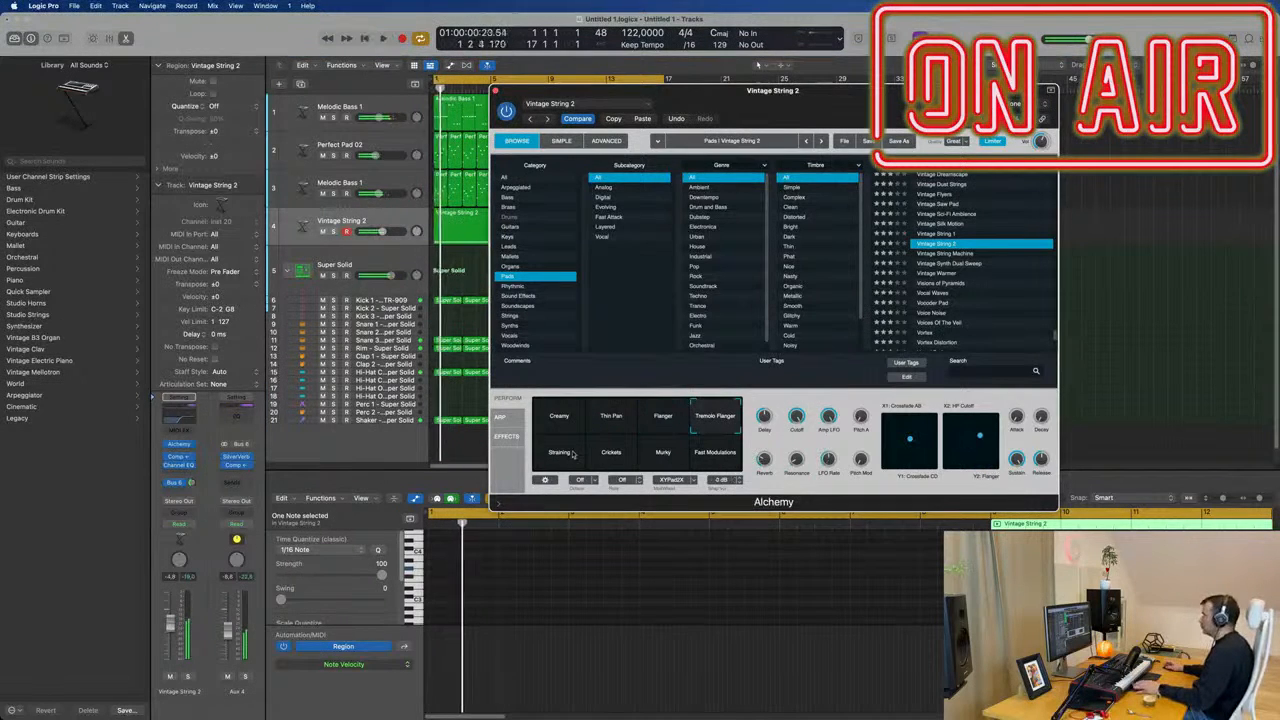
click(560, 454)
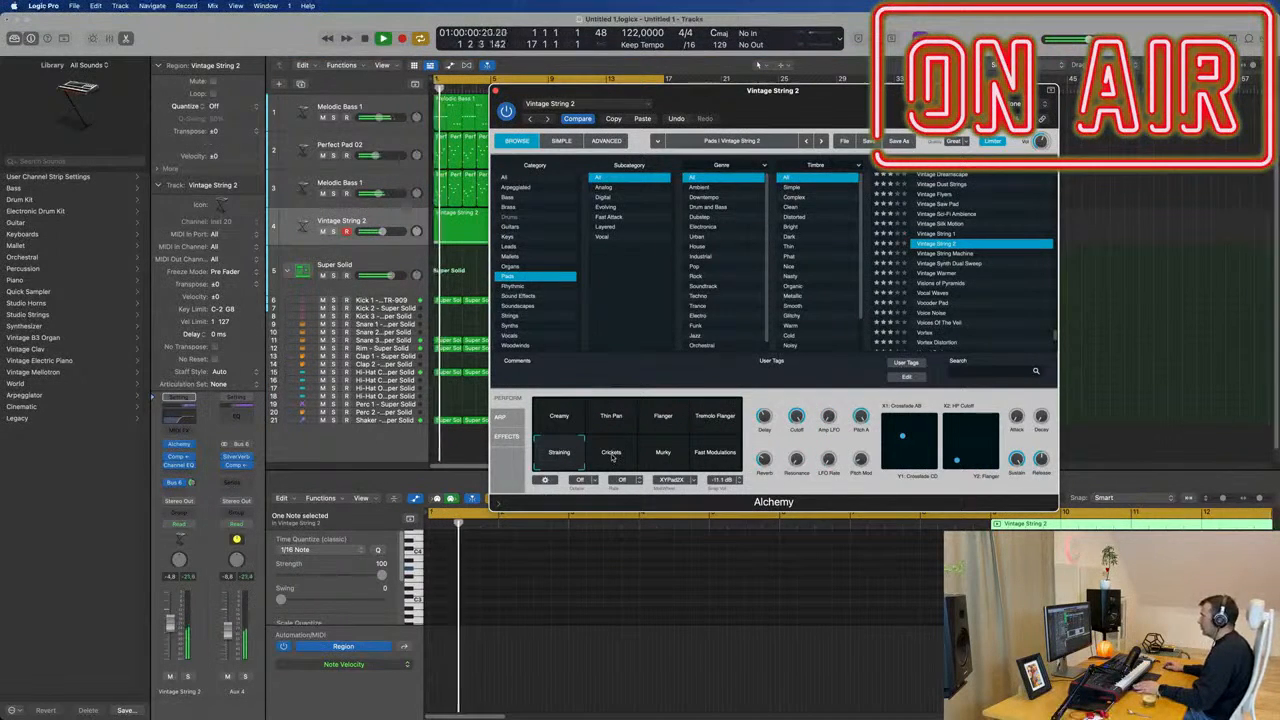
click(612, 456)
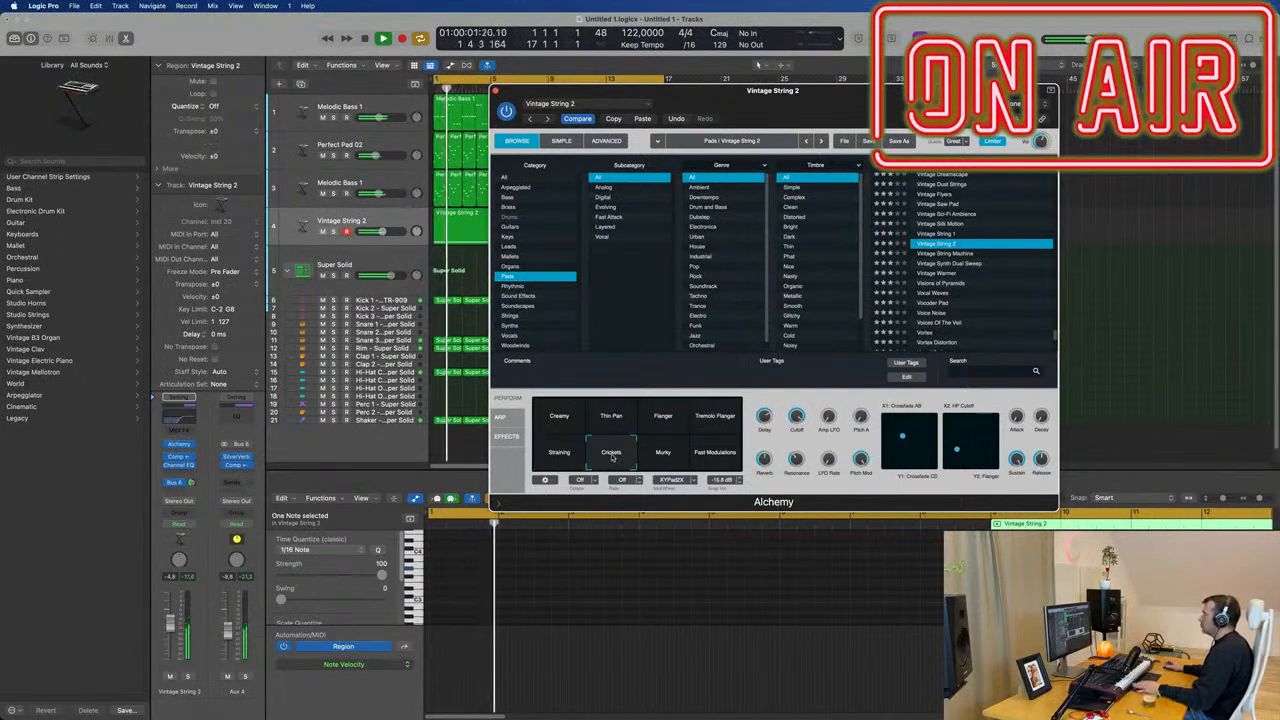
click(664, 454)
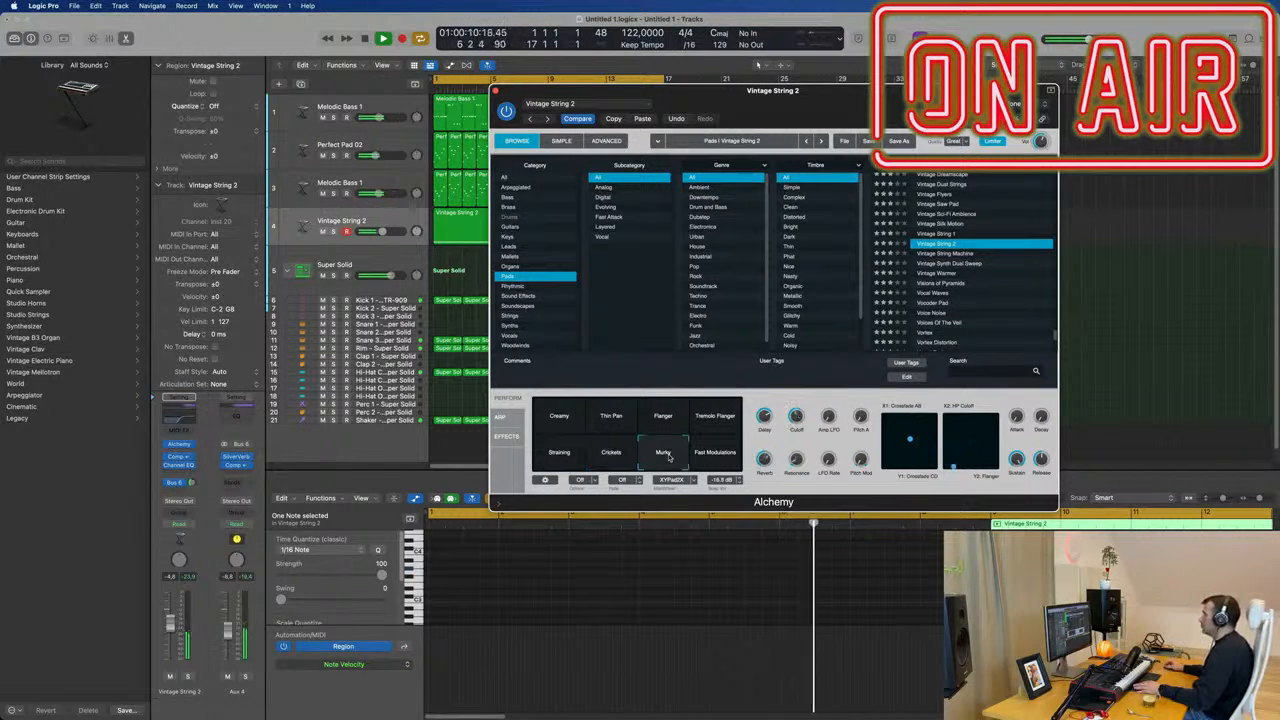
click(558, 455)
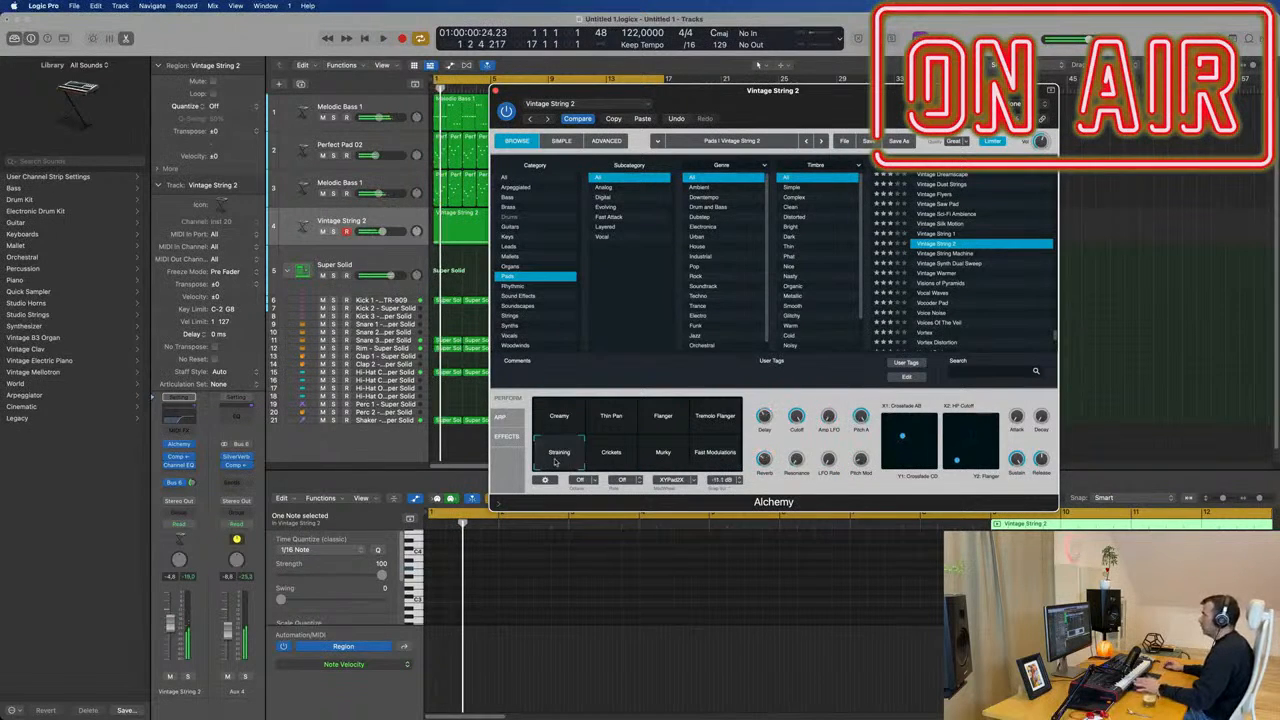
click(598, 458)
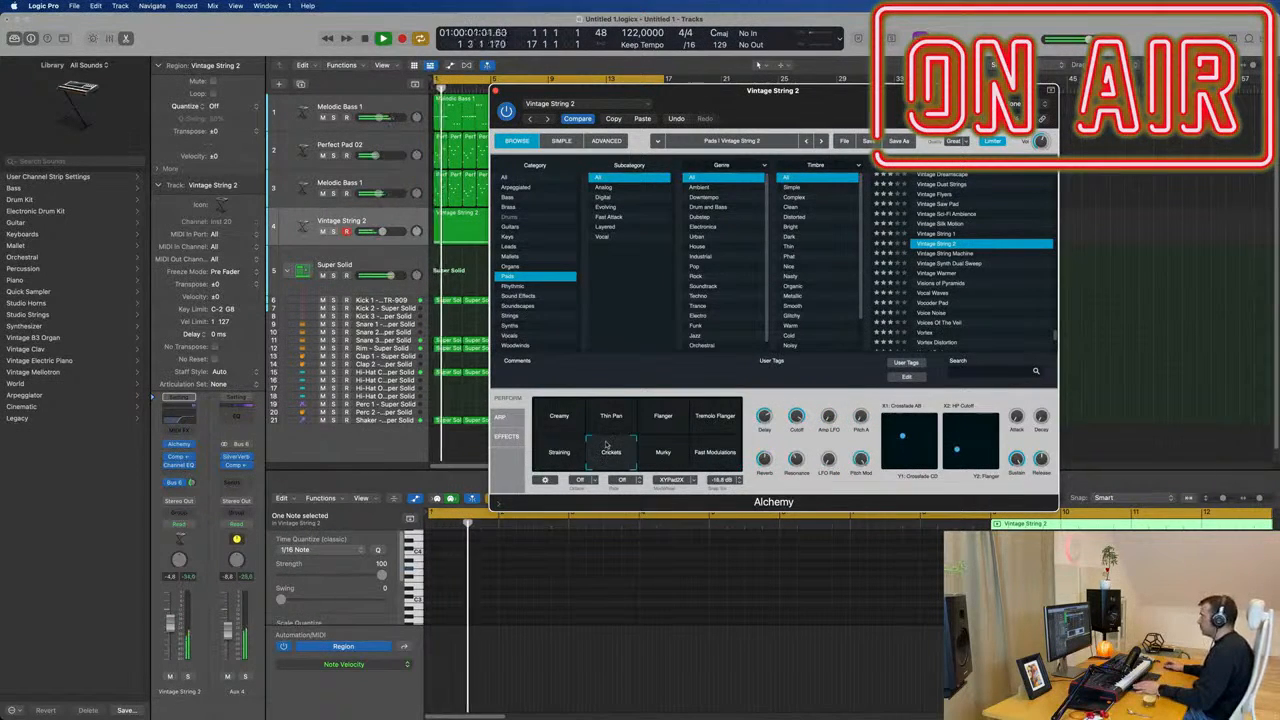
Move the Alchemy window clear of the regions and transpose all notes in both Vintage String 2 regions down one octave.
drag(800, 107, 867, 44)
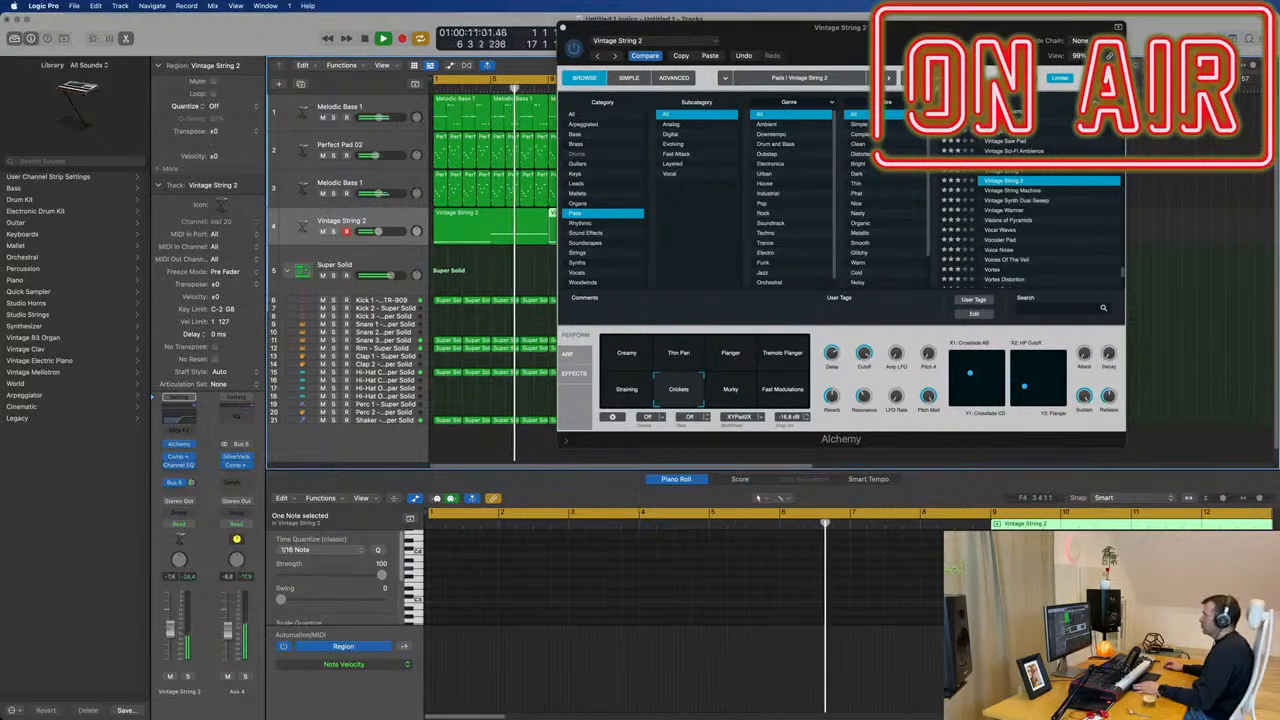
drag(855, 20, 1279, 71)
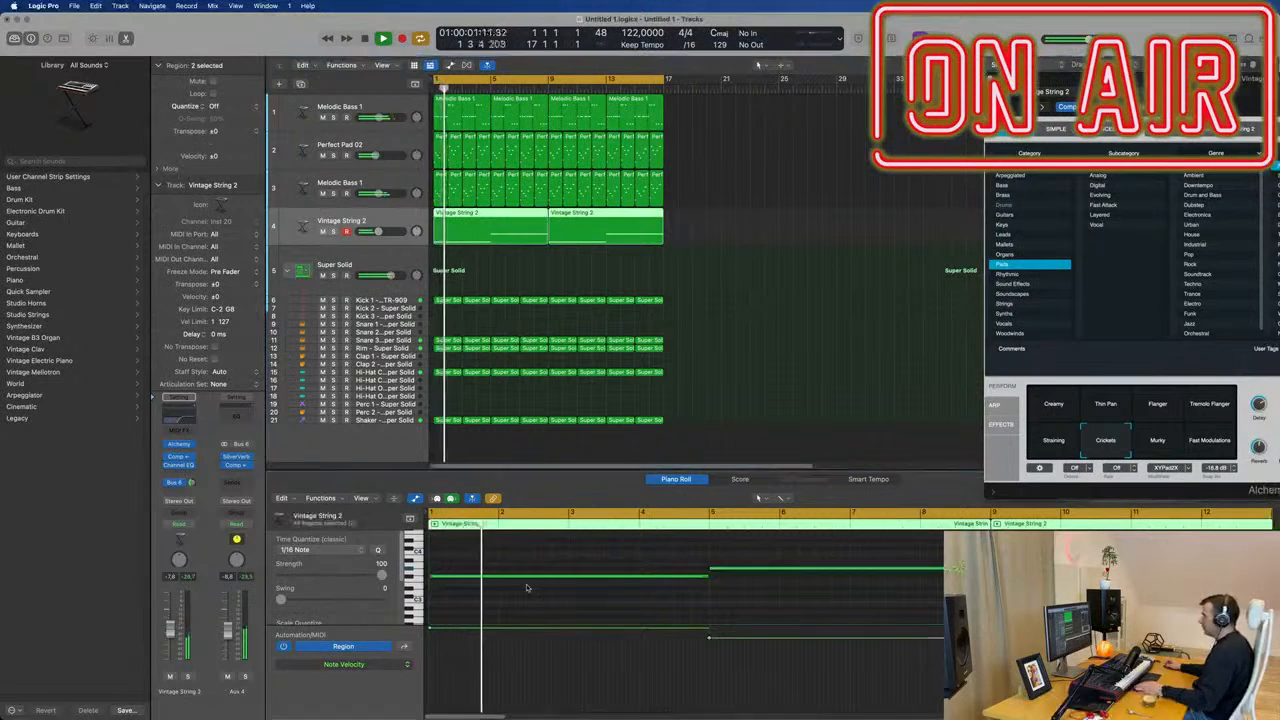
key(alt+shift+Down)
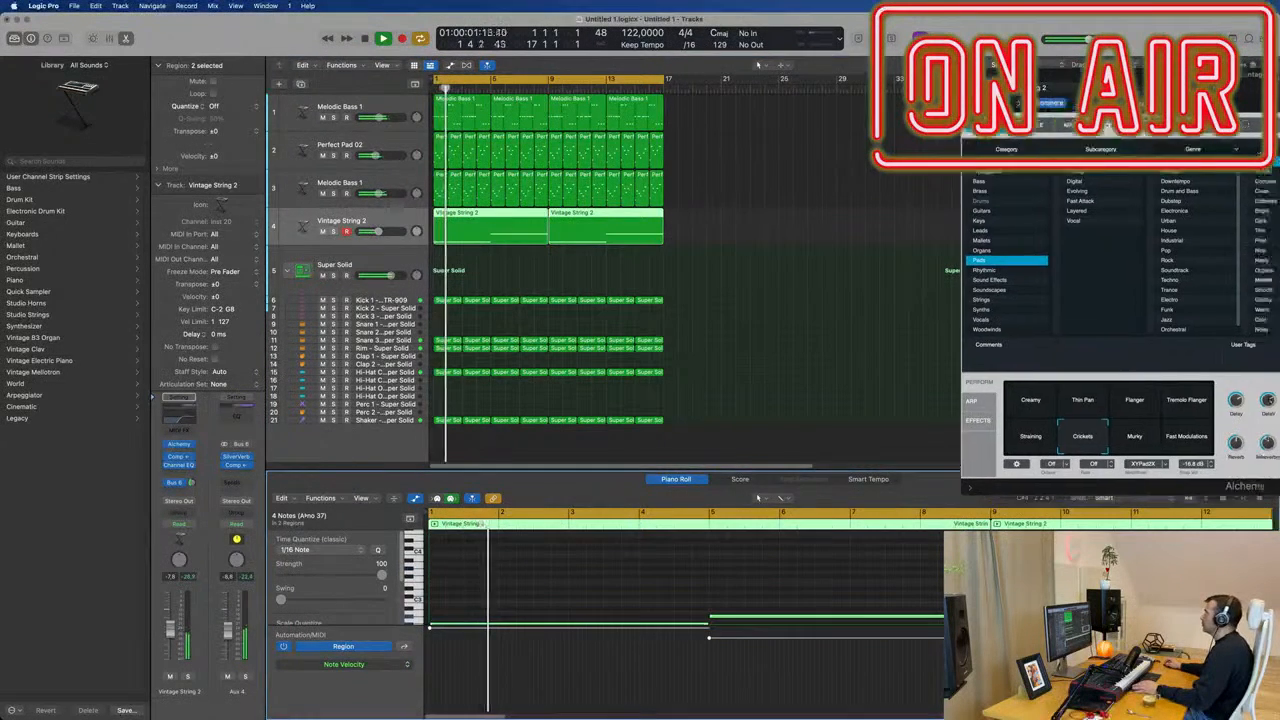
drag(1210, 76, 946, 86)
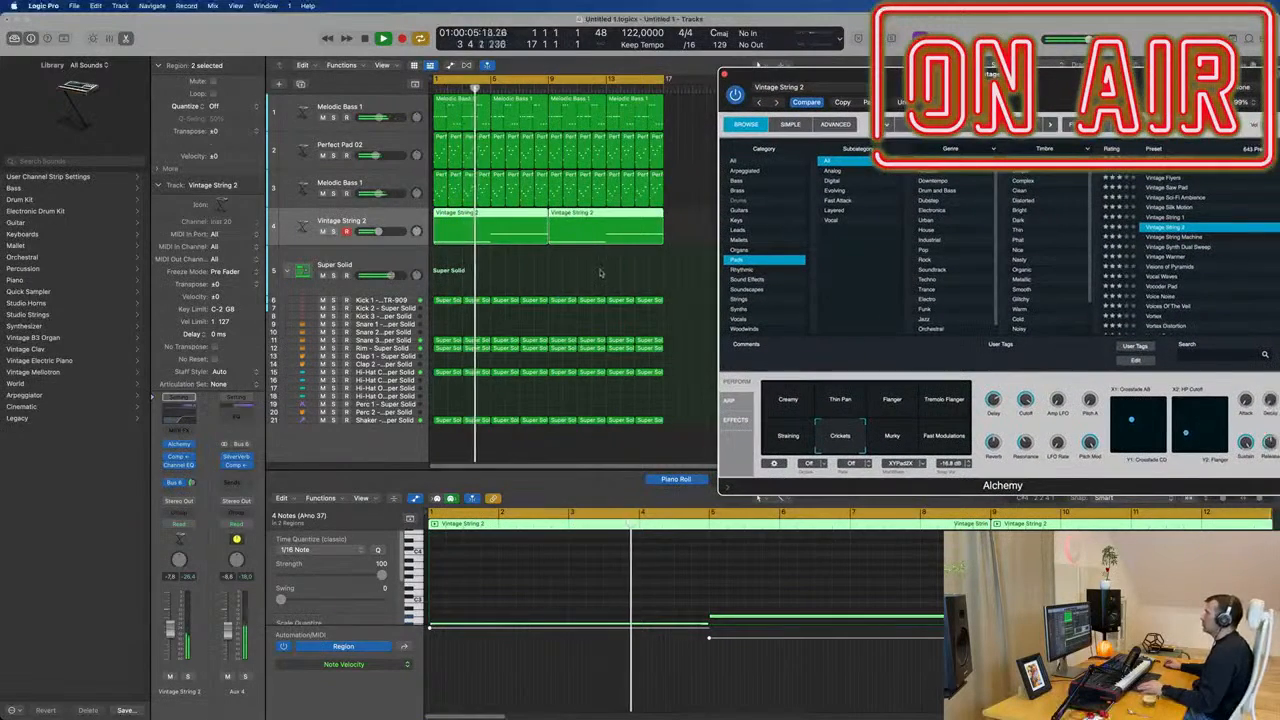
Select every region in the arrangement and repeat them all until the tracks run to bar 65.
scroll(592, 290, down, 5)
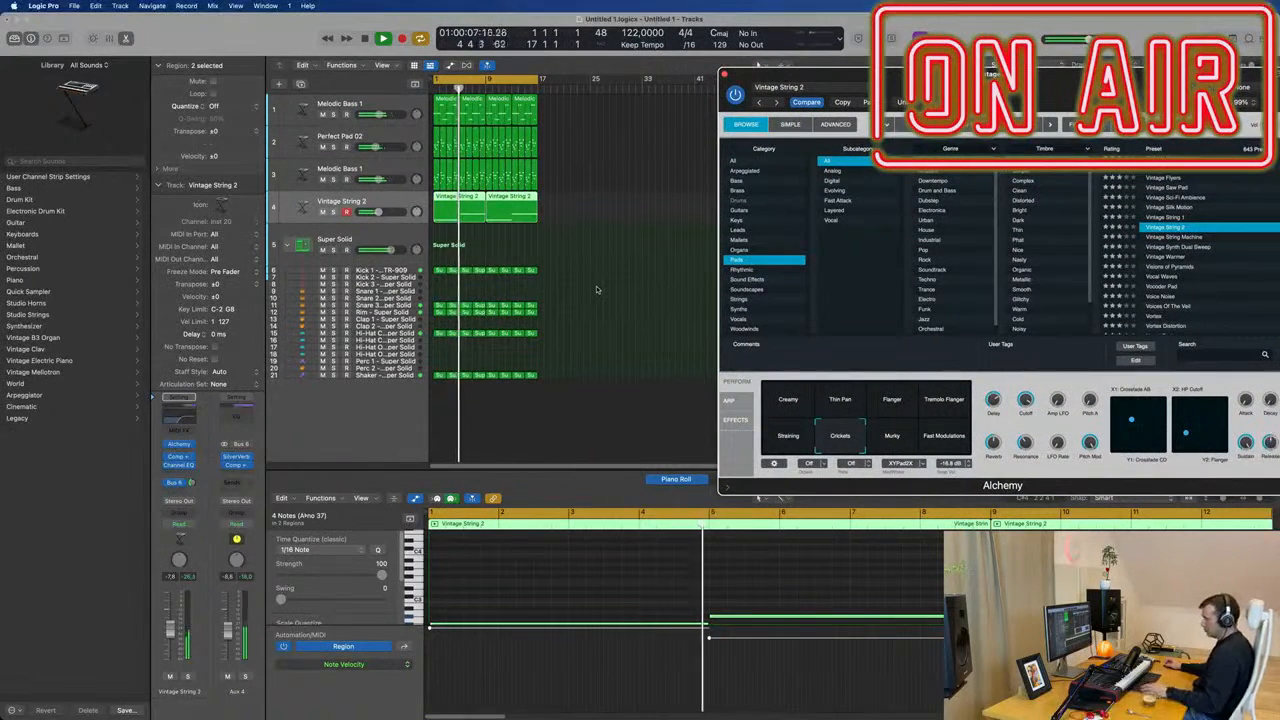
click(596, 290)
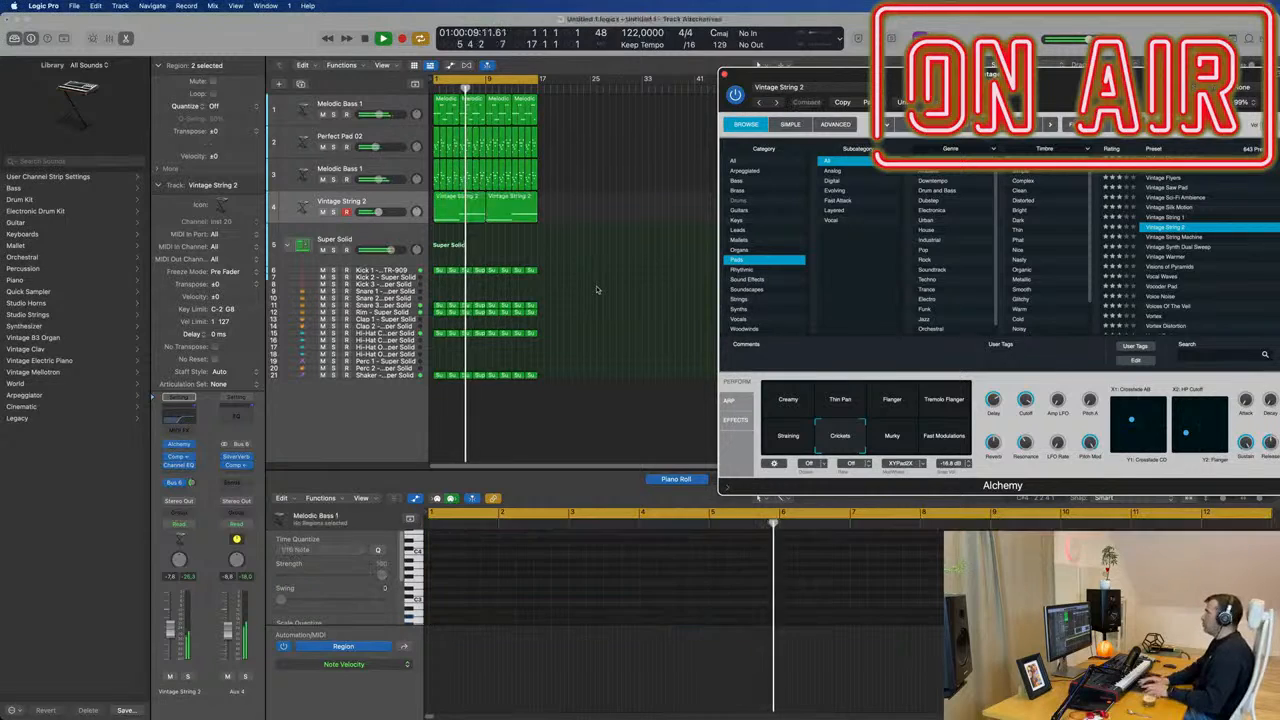
click(586, 244)
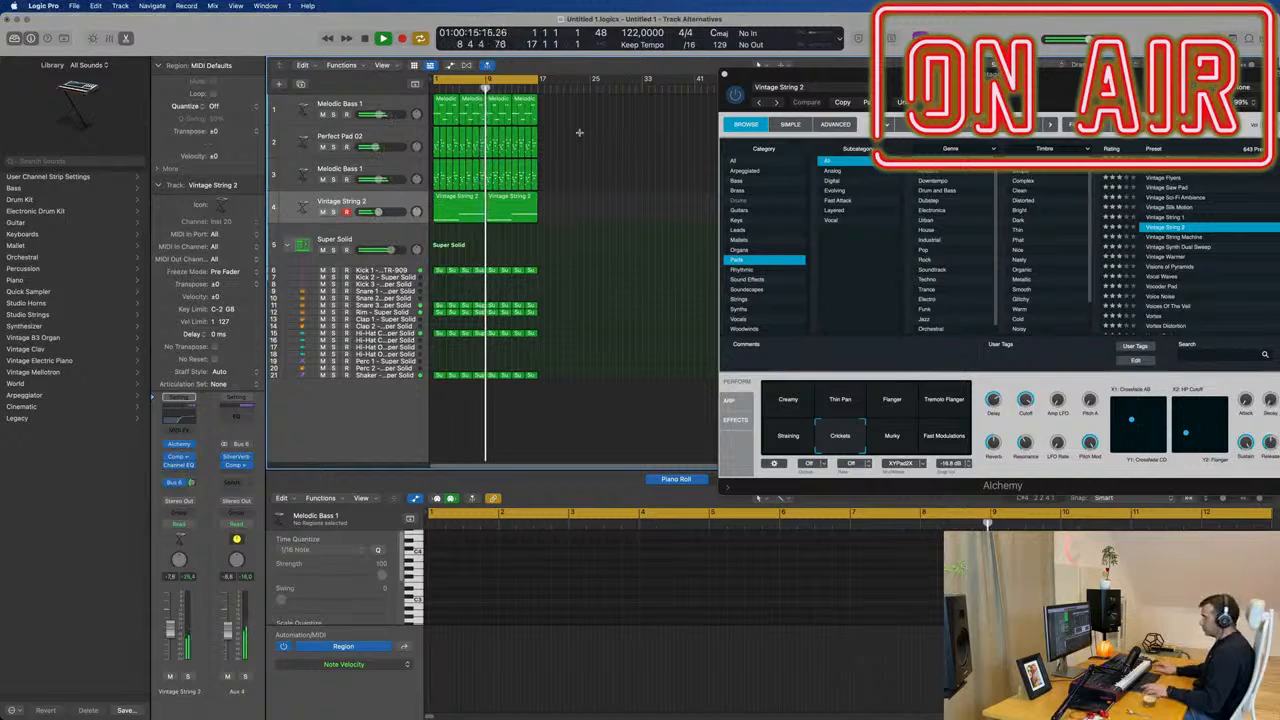
key(super+a)
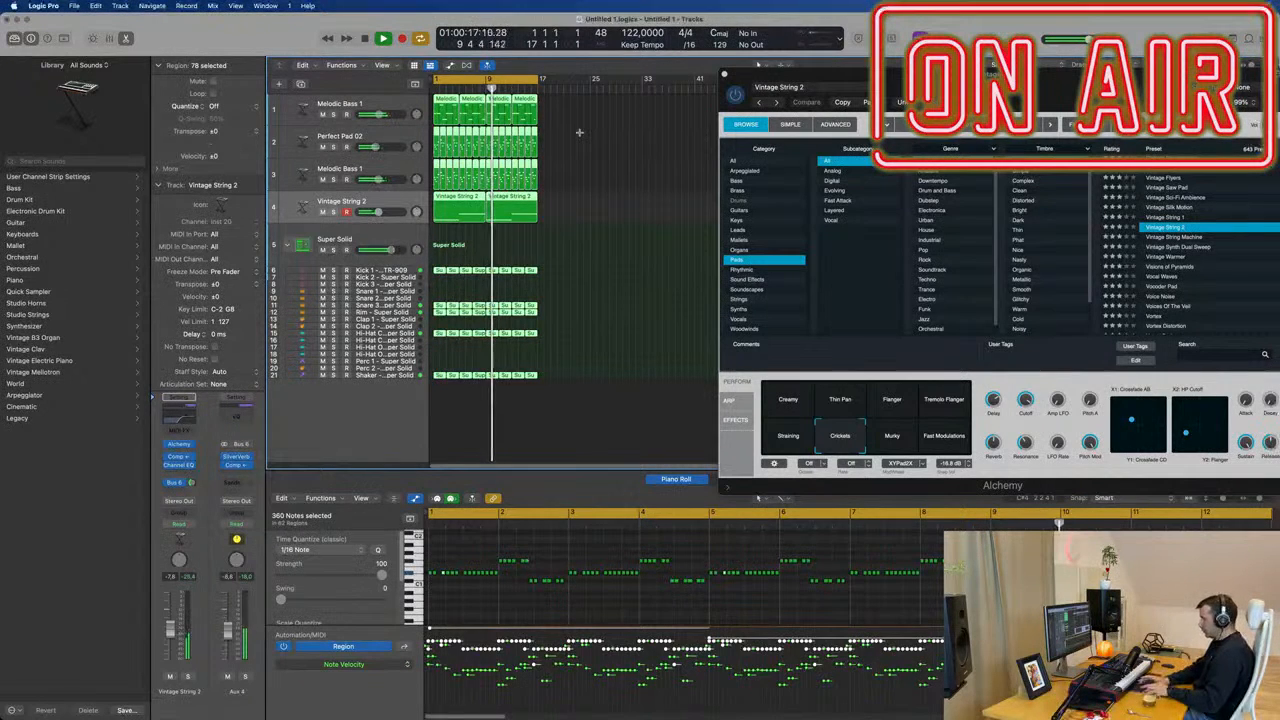
key(super+r)
key(super+r)
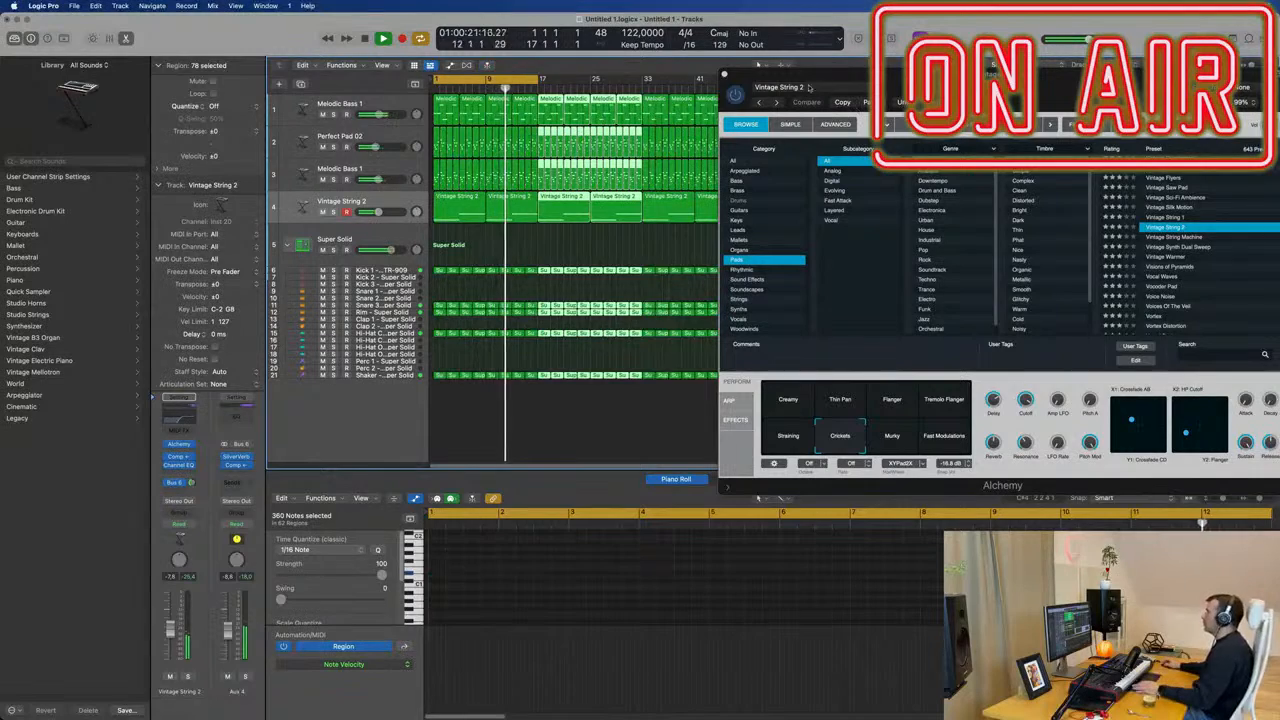
Close the Alchemy window, extend the cycle range to bar 65 and restart playback.
click(724, 76)
key(super+Right)
key(super+Right)
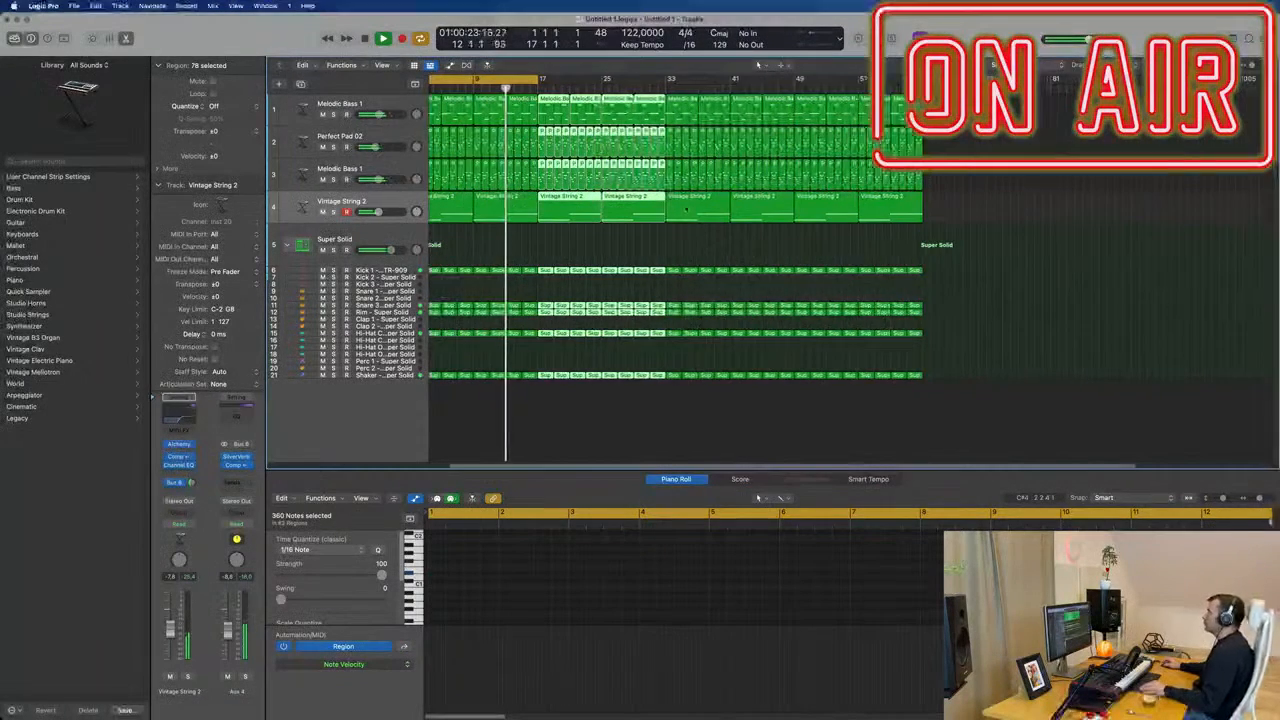
key(super+Left)
key(super+Left)
key(space)
key(space)
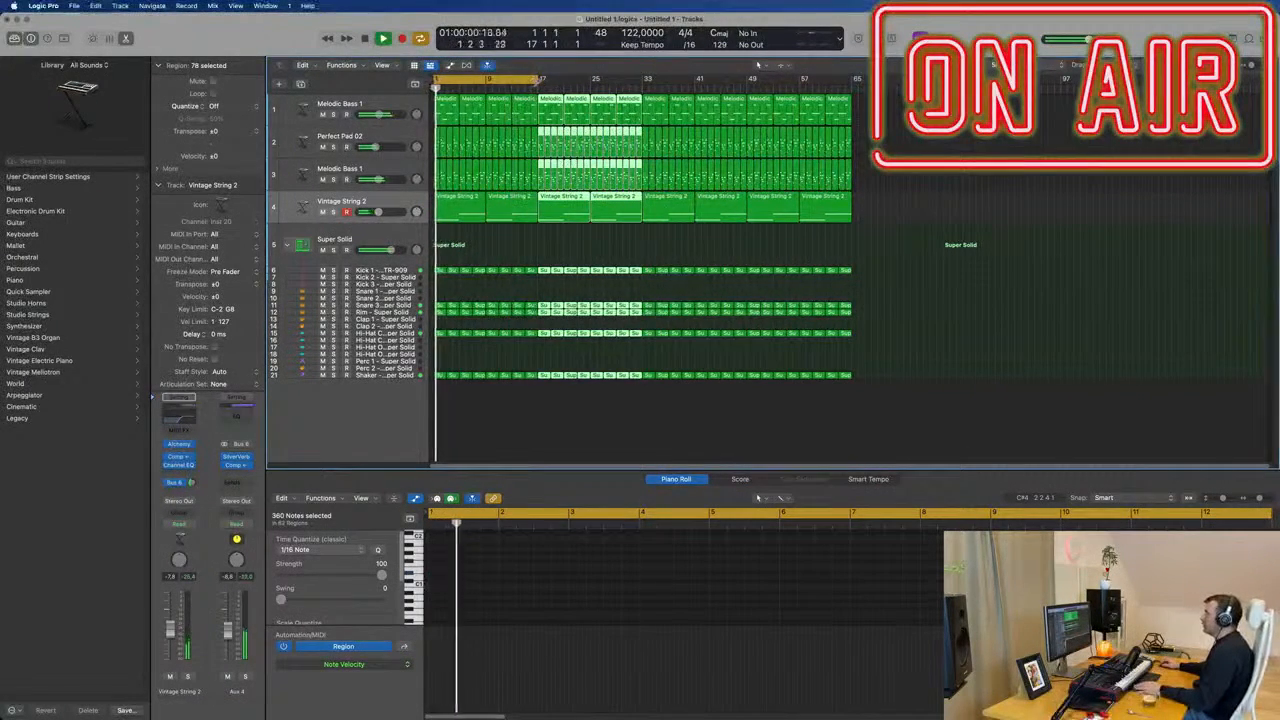
drag(540, 78, 855, 106)
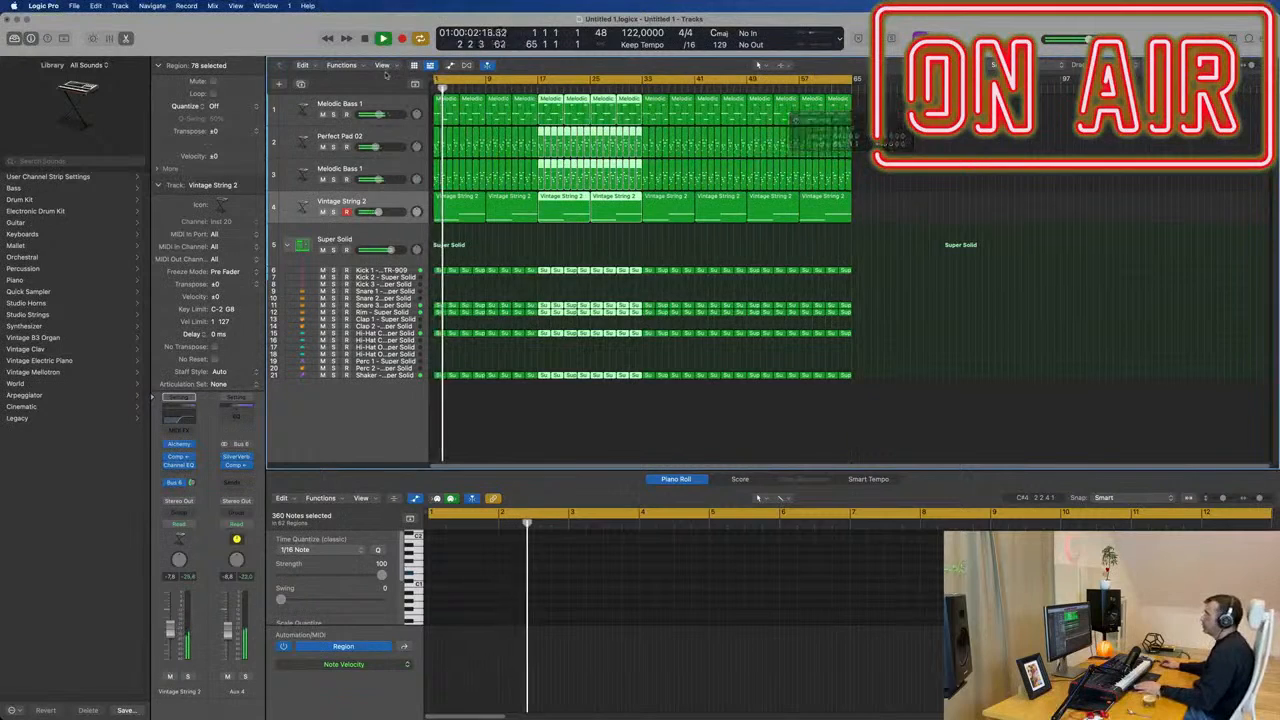
key(space)
key(space)
Show the secondary time ruler above the tracks and deselect all regions.
click(383, 65)
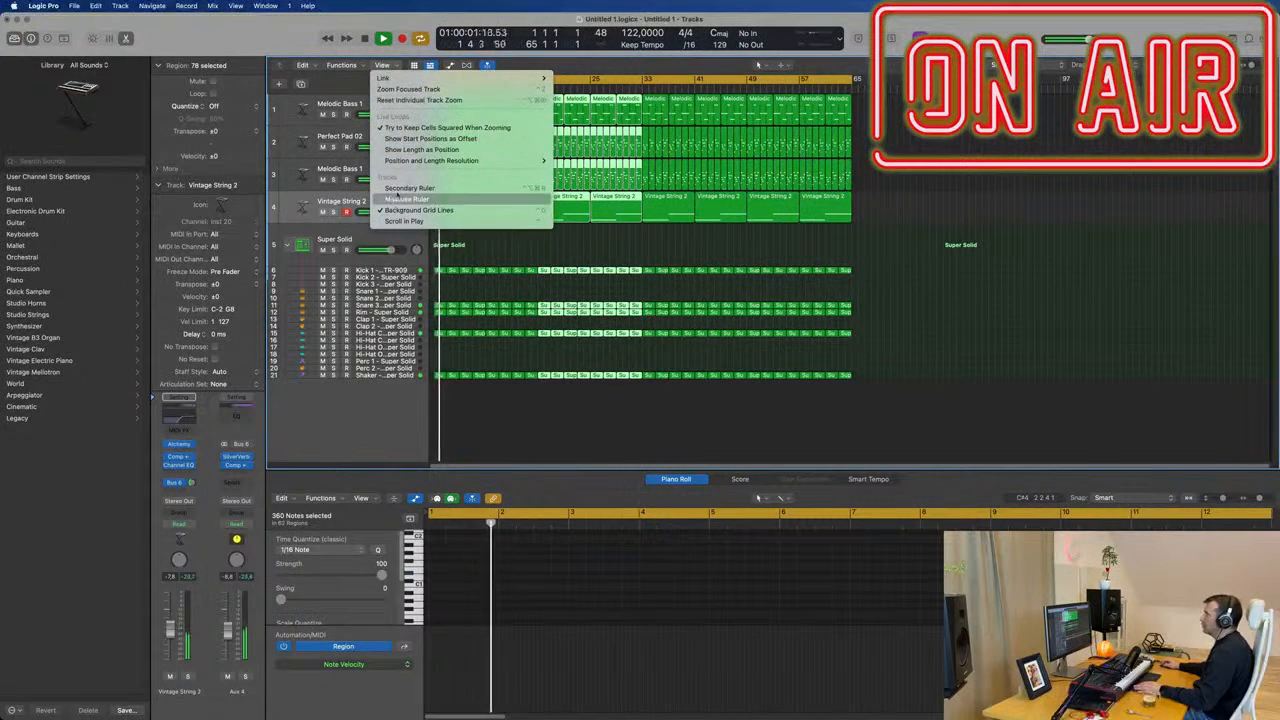
click(409, 188)
key(space)
key(space)
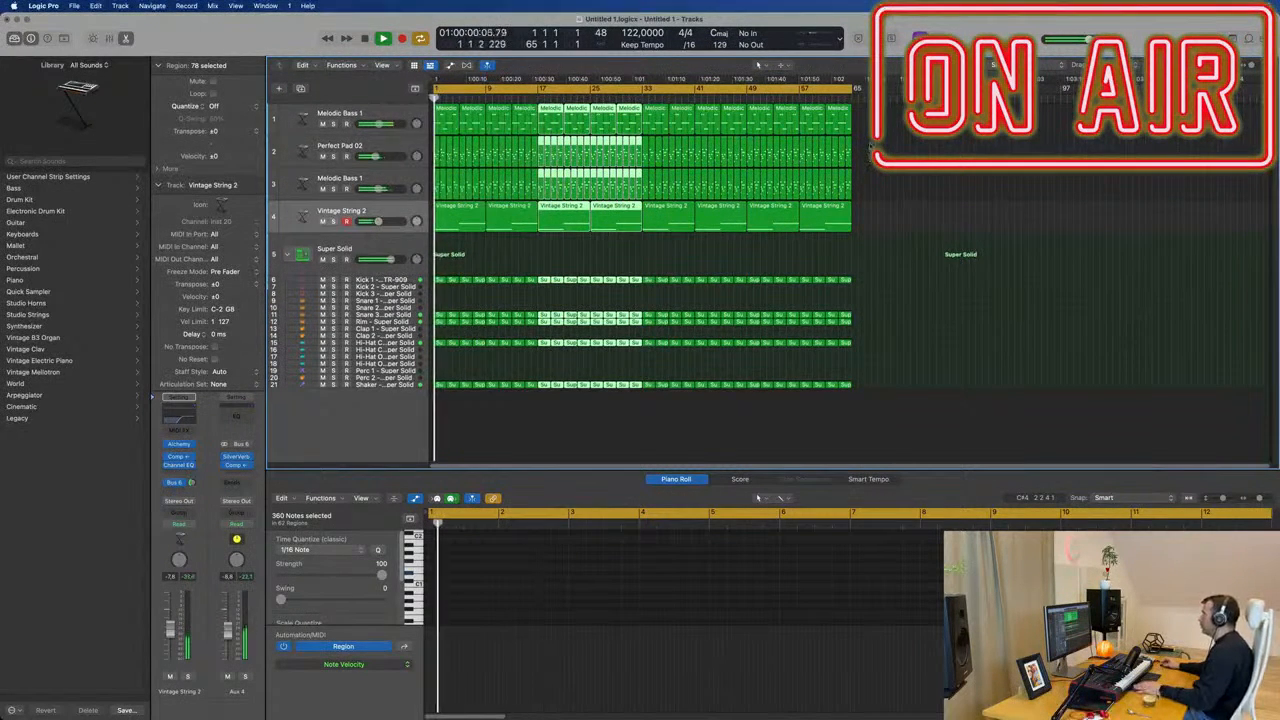
click(674, 287)
scroll(672, 283, up, 2)
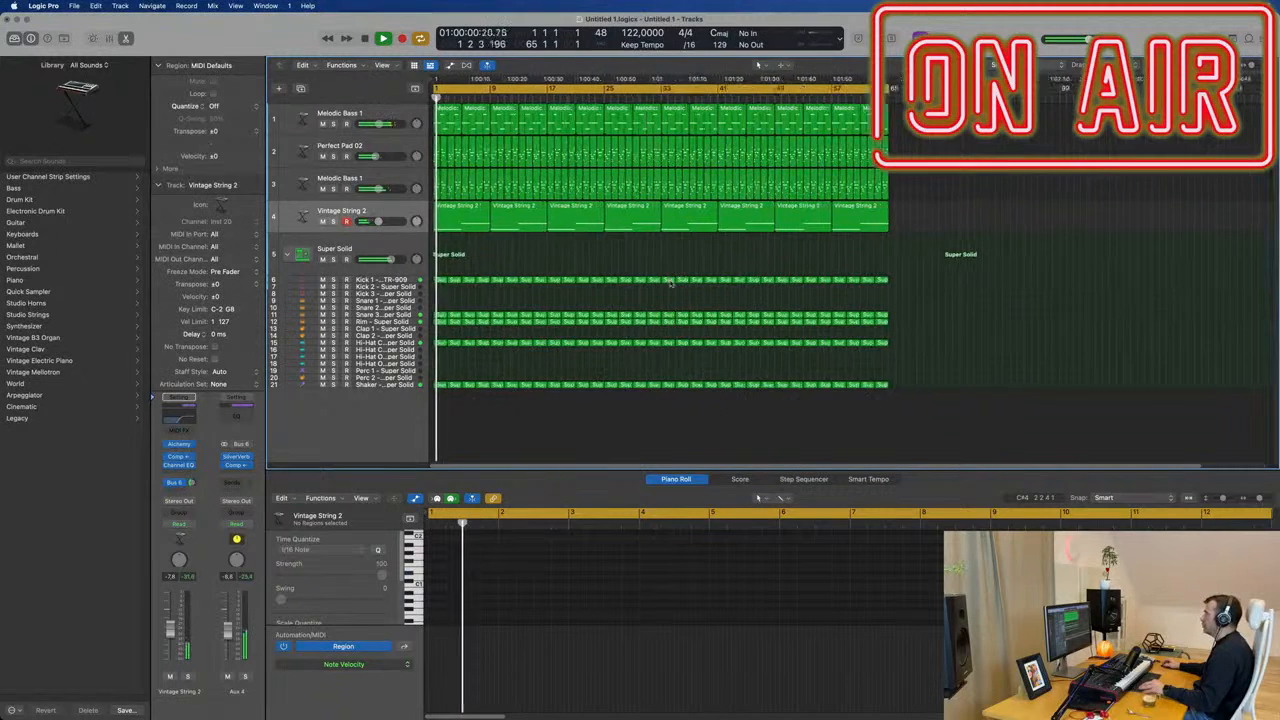
scroll(672, 283, up, 2)
Lower the Vintage String 2 track's volume to about -18.5 dB during playback and deselect its regions.
click(364, 211)
key(space)
key(space)
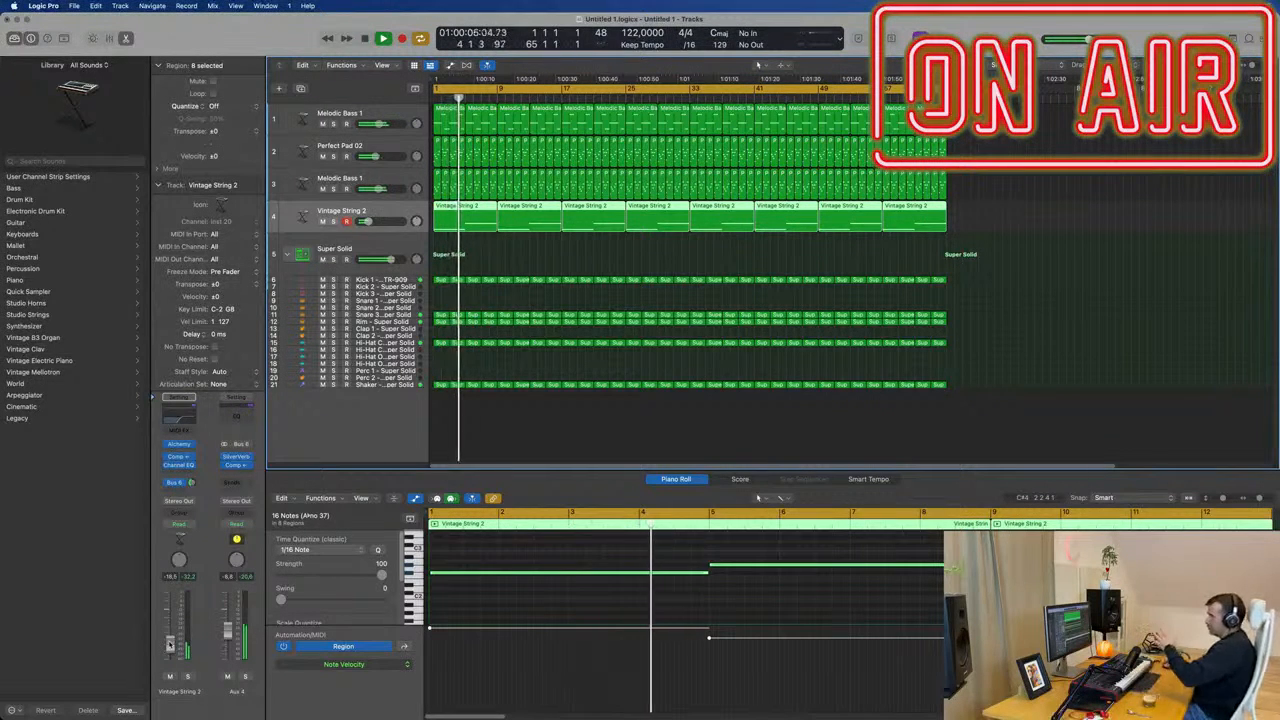
click(1172, 272)
key(space)
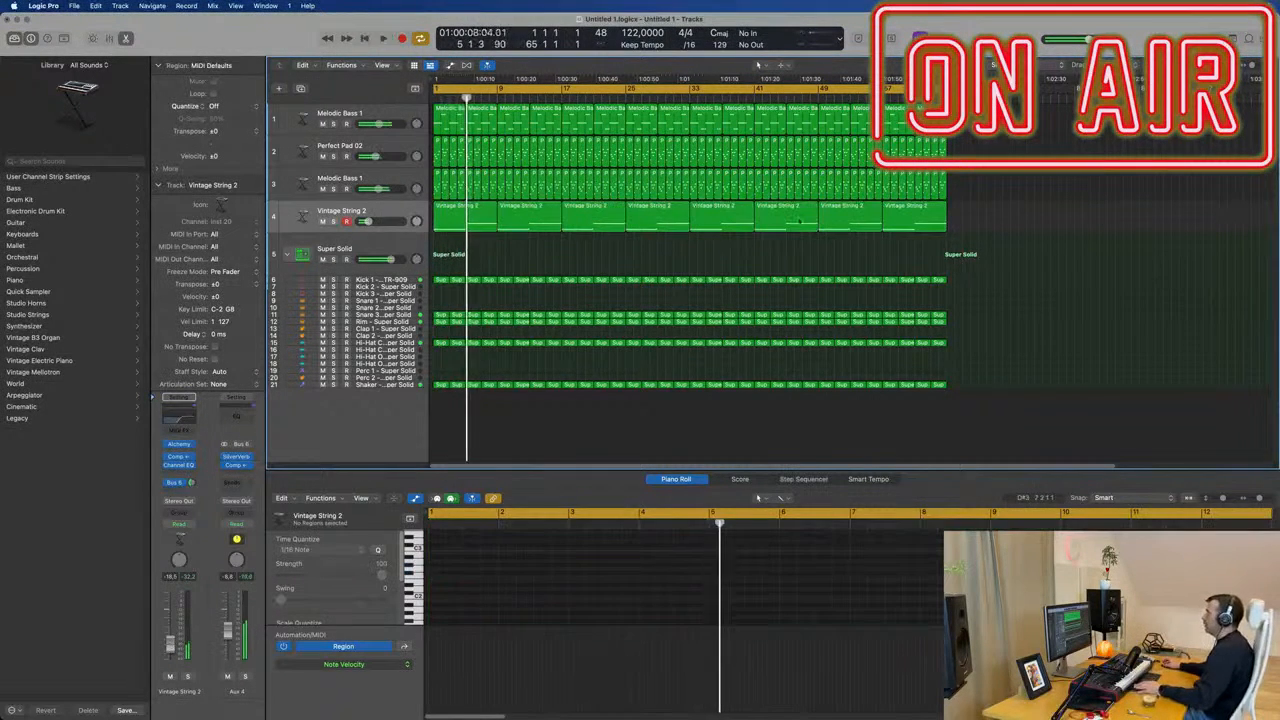
Duplicate the Vintage String 2 track and copy its first region onto the new track at bar 1.
click(369, 217)
key(space)
key(space)
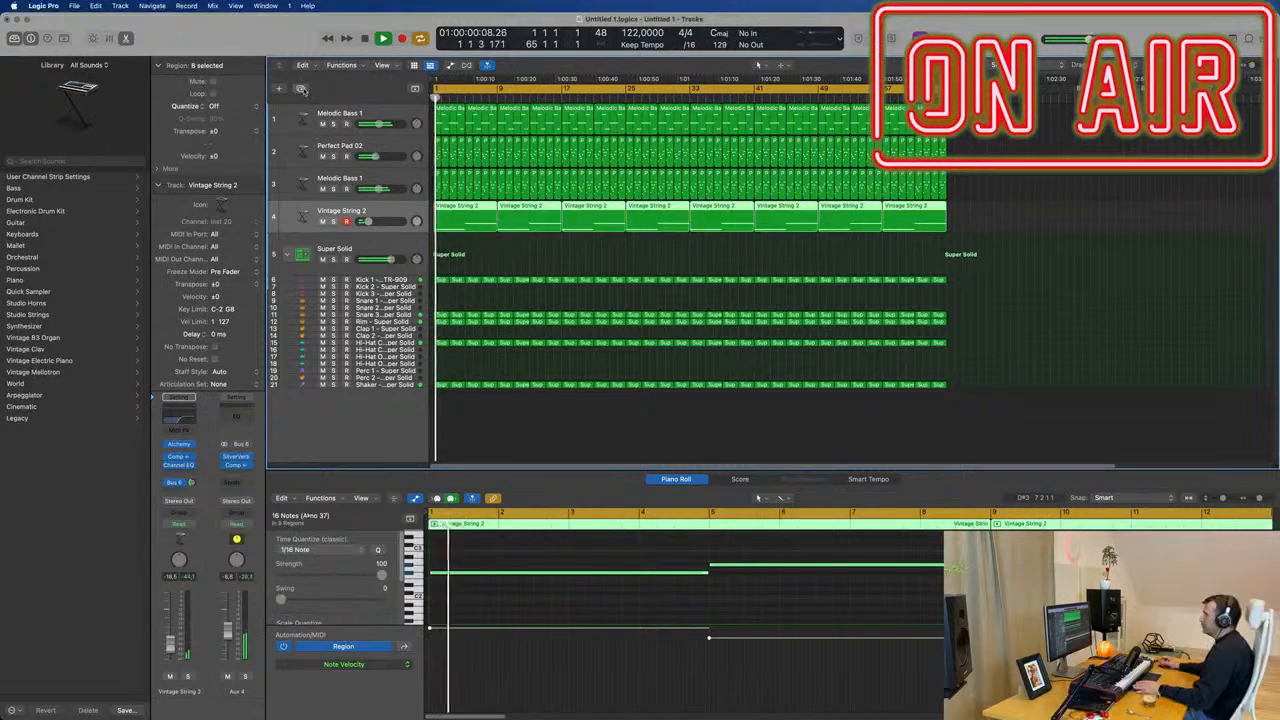
click(301, 88)
click(463, 221)
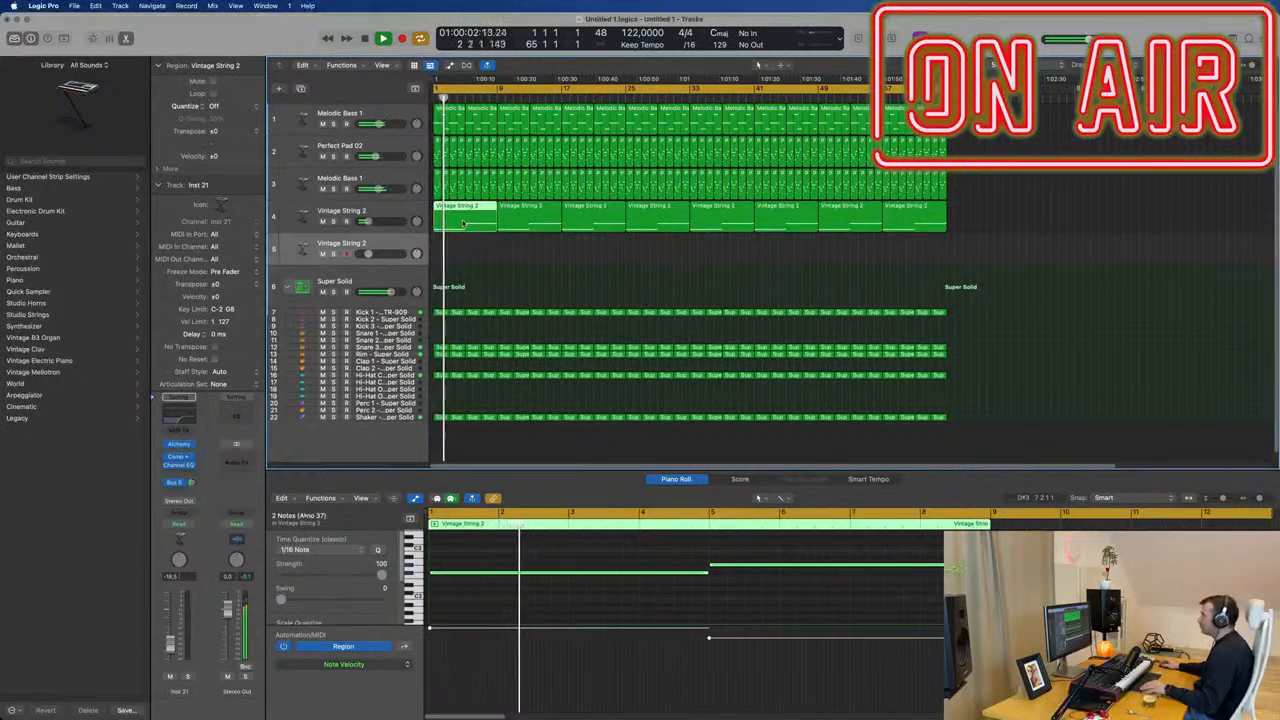
drag(463, 221, 463, 252)
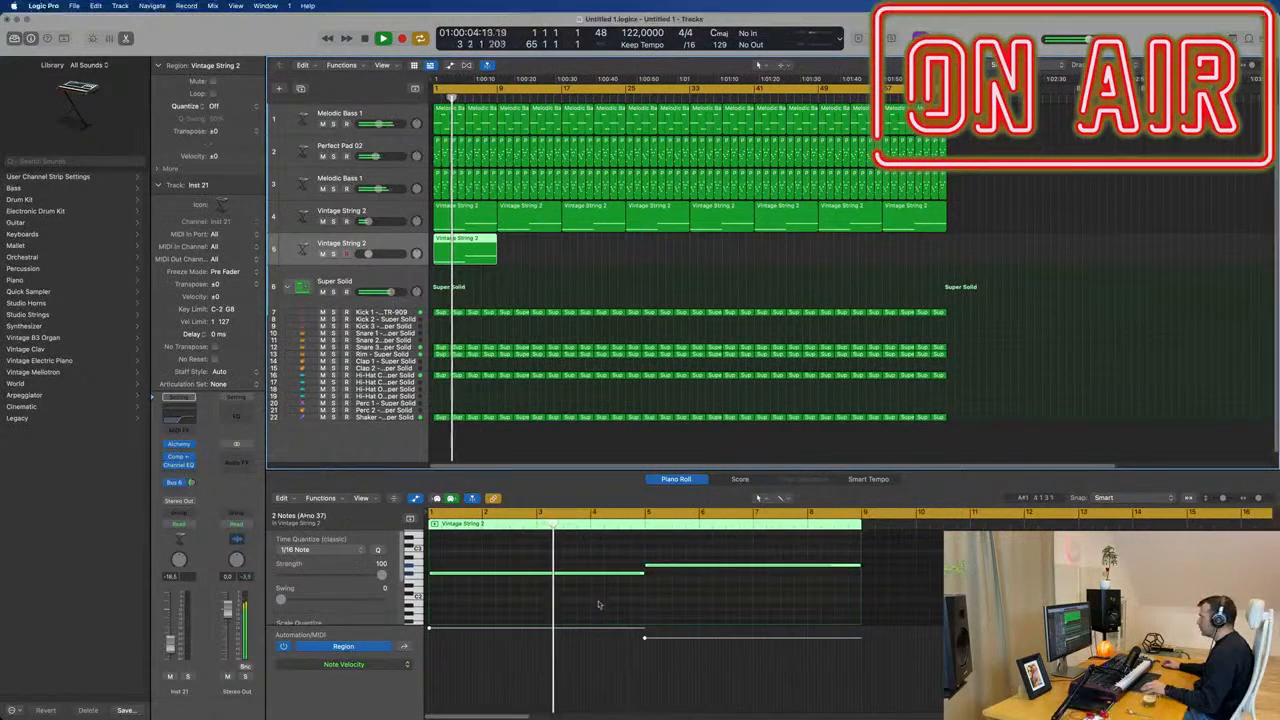
Copy both notes in the duplicate track's region one octave higher and play the track from the start.
mouse_move(644, 569)
mouse_down()
mouse_move(640, 594)
mouse_move(632, 555)
mouse_up()
key(space)
click(392, 244)
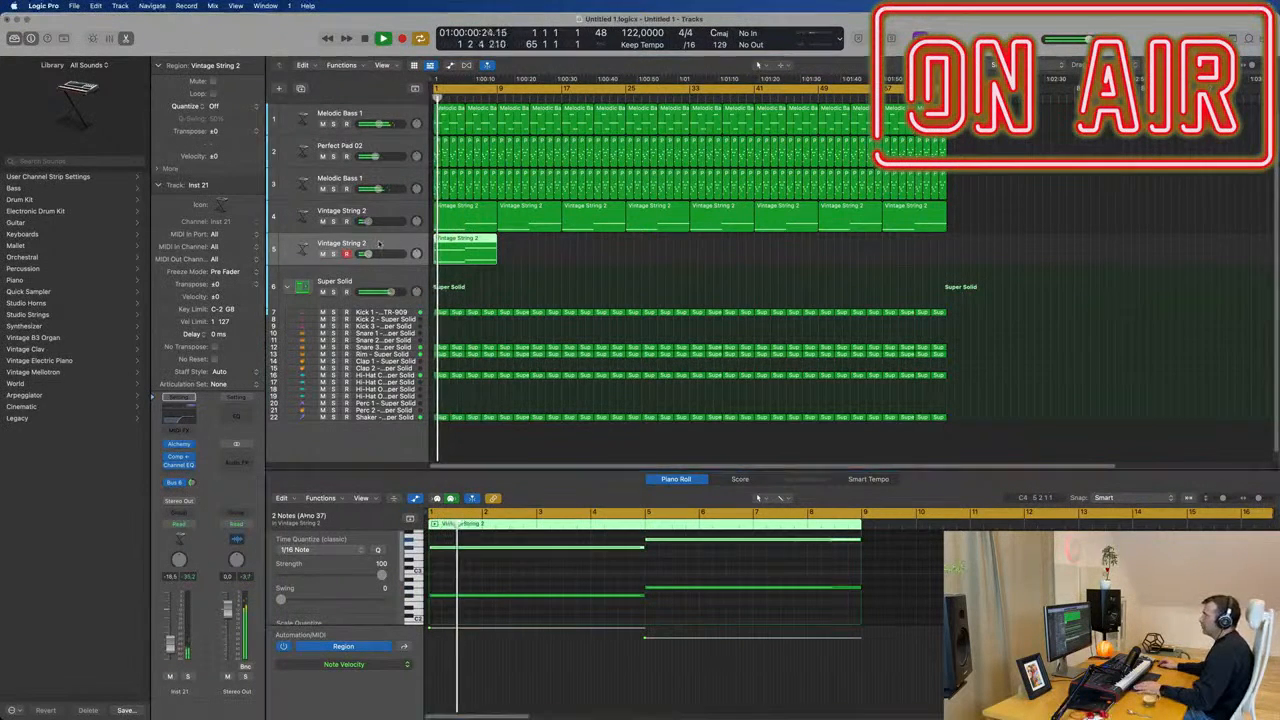
key(space)
key(space)
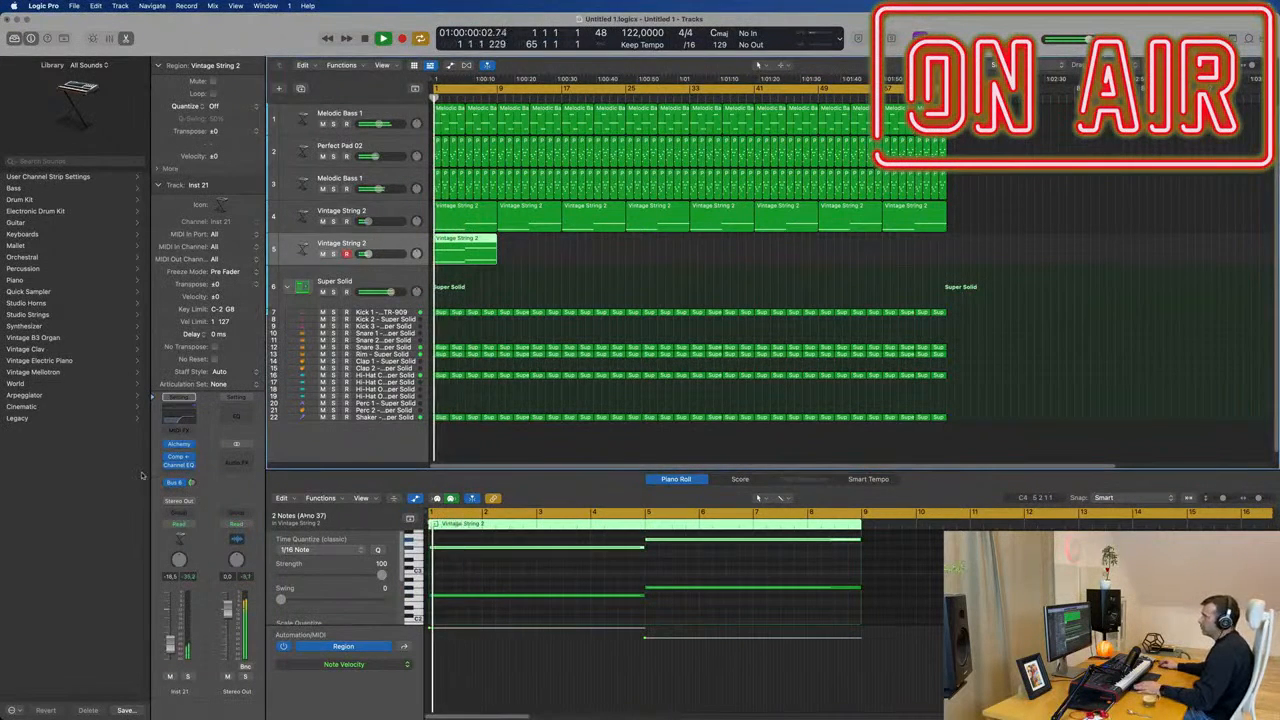
Review the duplicate's Channel EQ and set the low cut in the original Vintage String 2 track's Channel EQ to about 334 Hz.
click(179, 418)
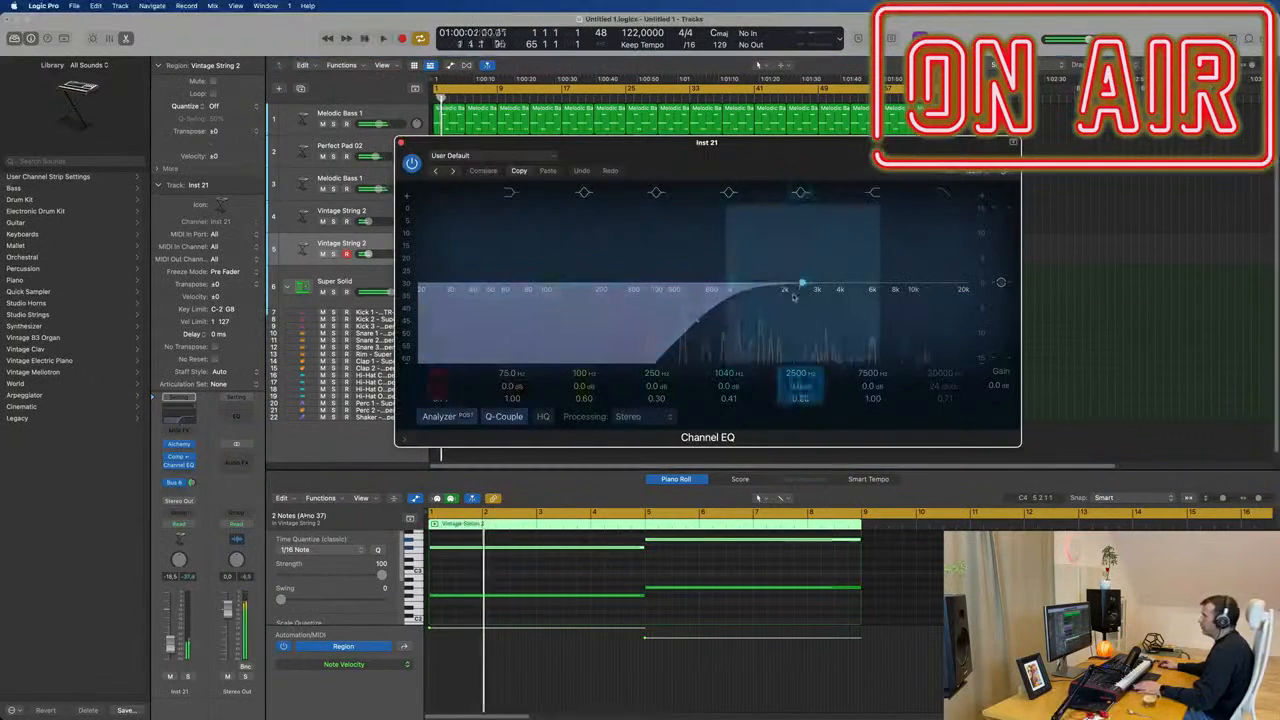
click(400, 144)
key(space)
click(396, 216)
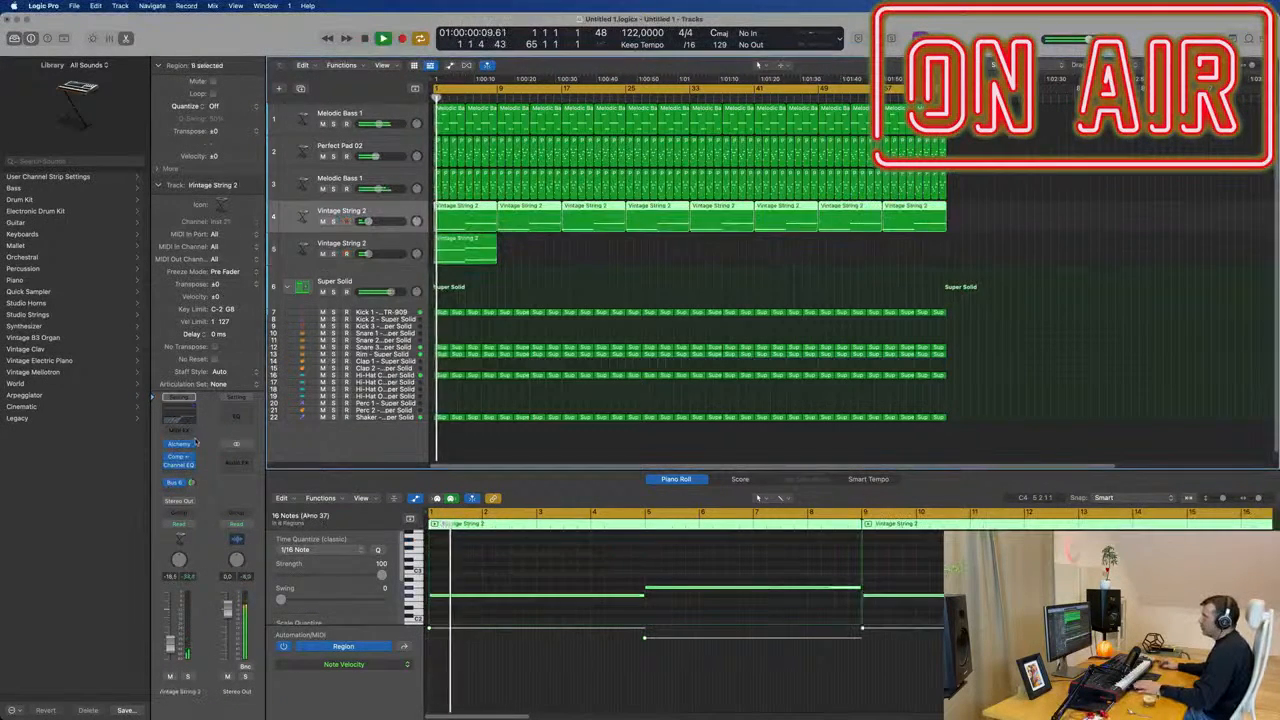
key(space)
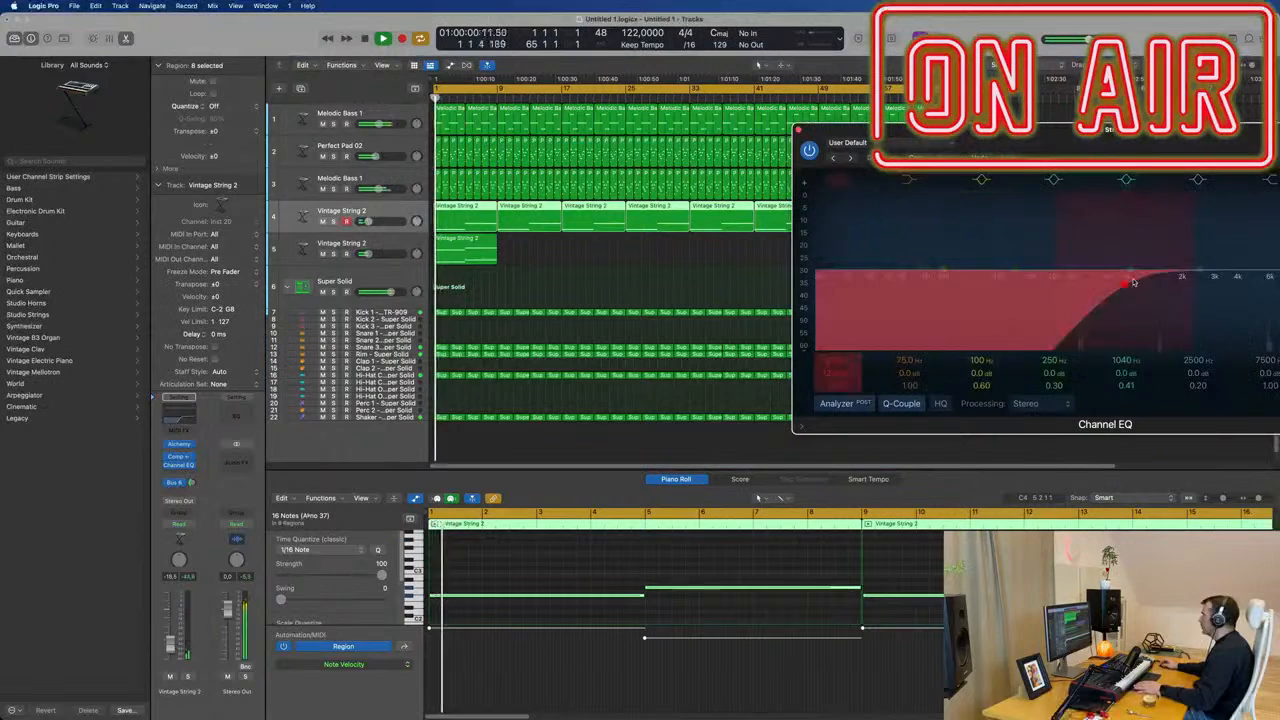
drag(1131, 281, 1046, 282)
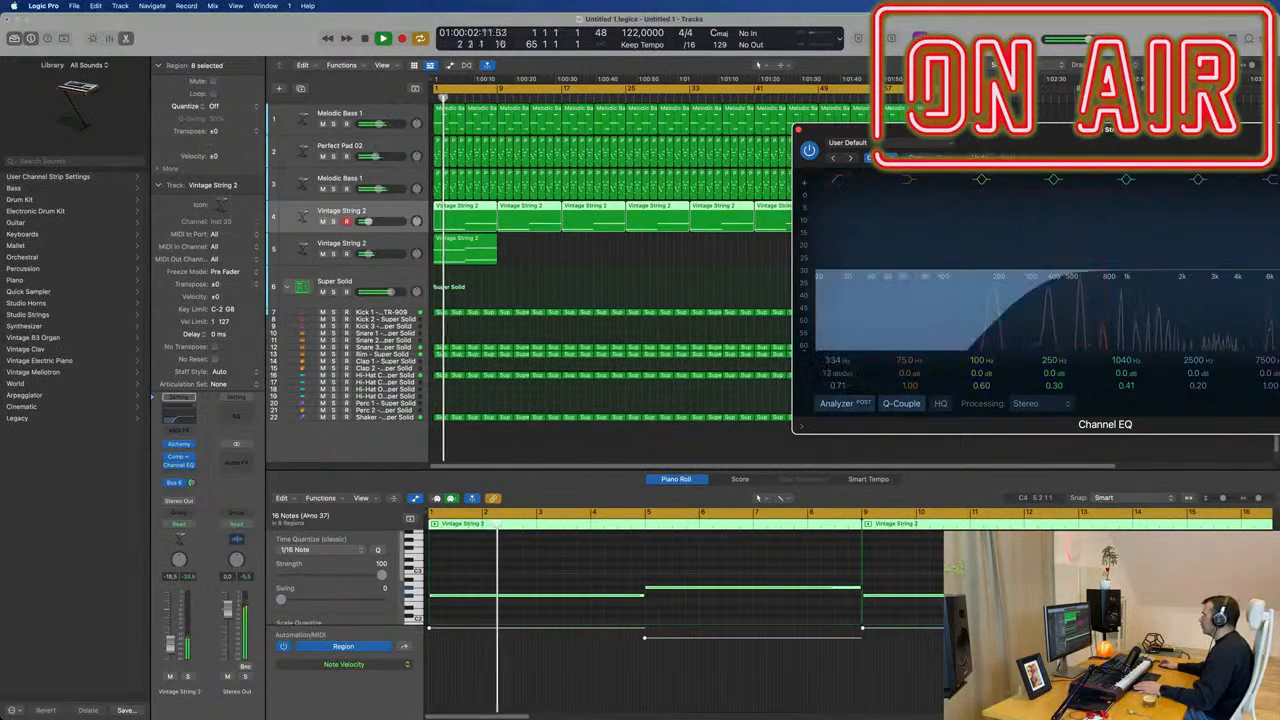
drag(1117, 130, 891, 155)
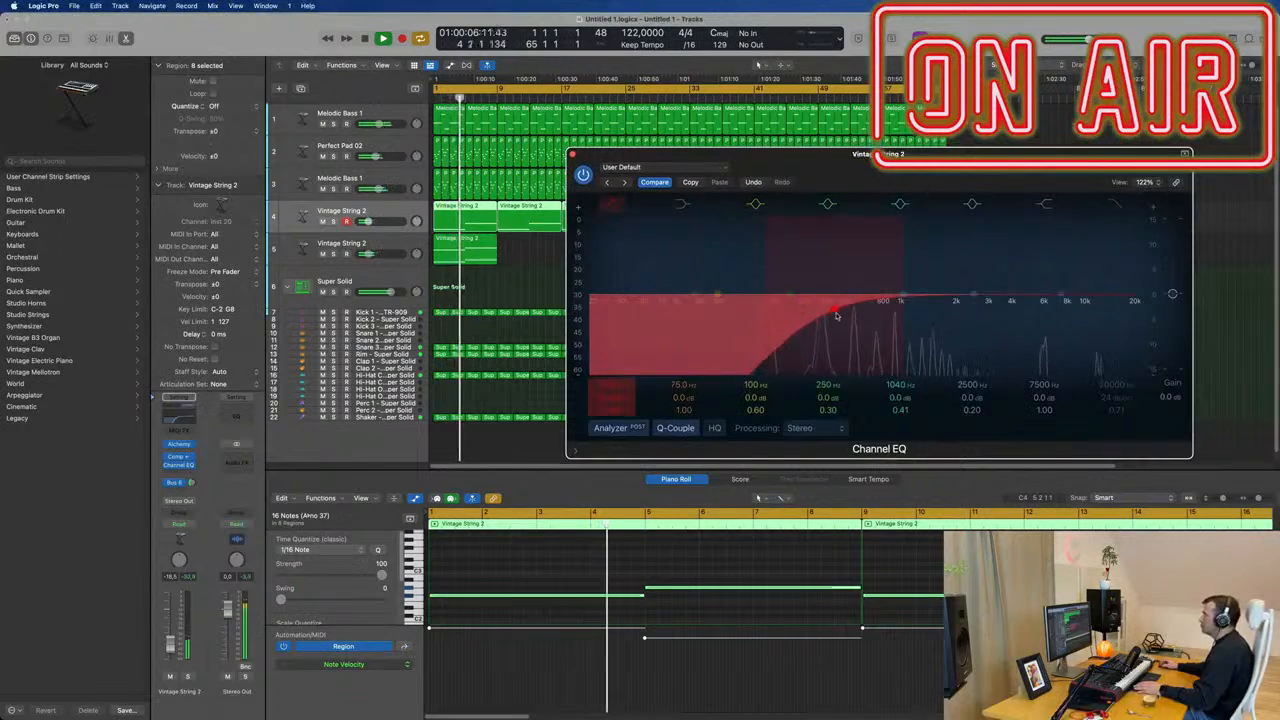
key(Return)
click(572, 154)
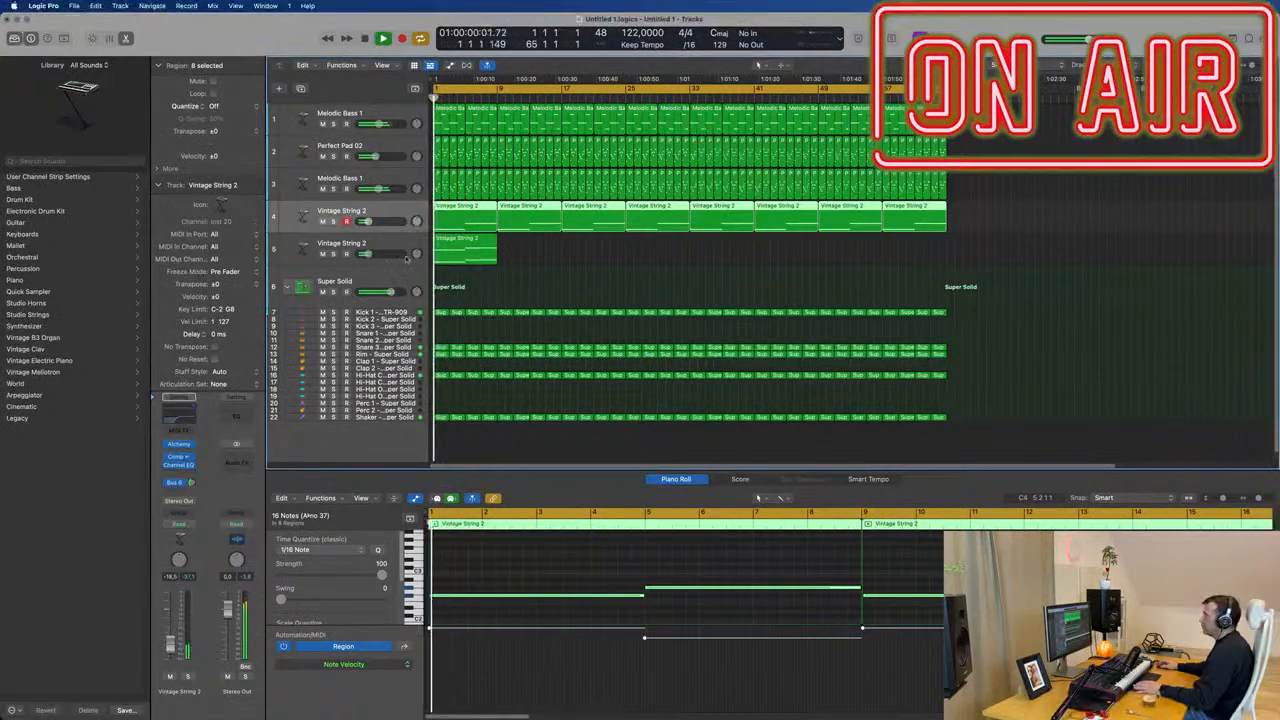
Repeat the region on the duplicate Vintage String 2 track until it fills the arrangement up to bar 65.
click(462, 248)
click(181, 446)
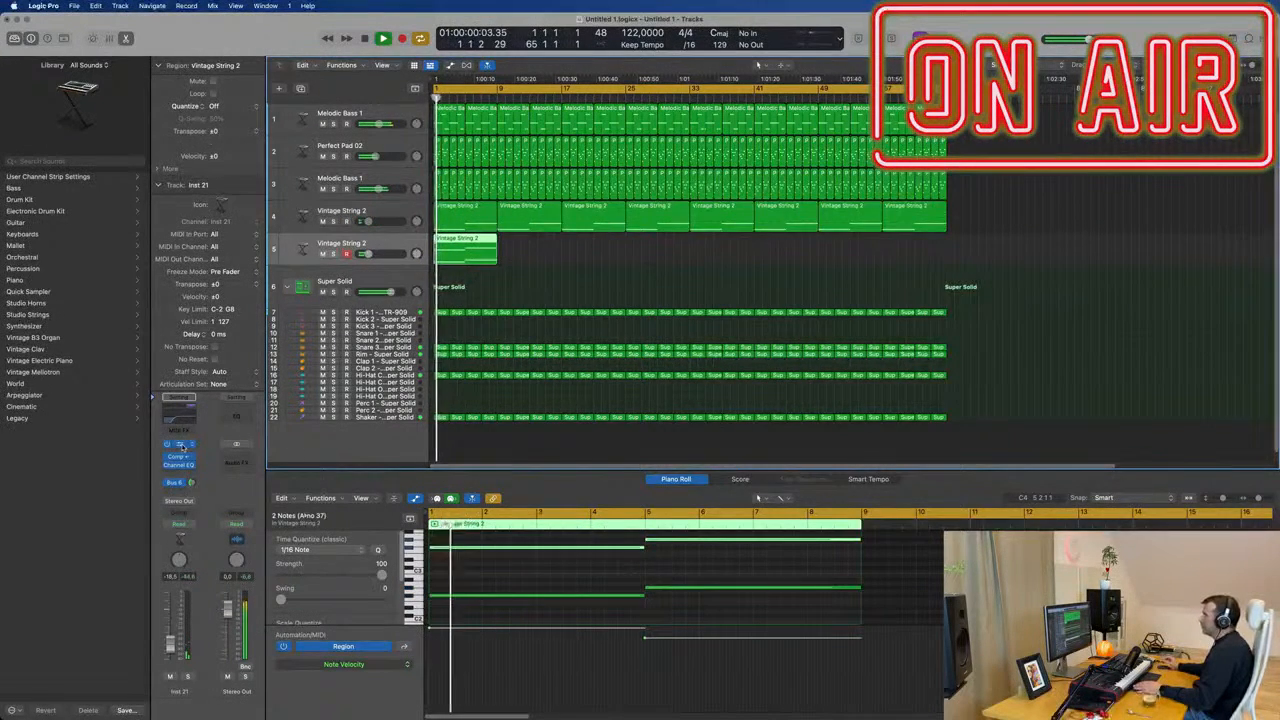
drag(783, 160, 1074, 238)
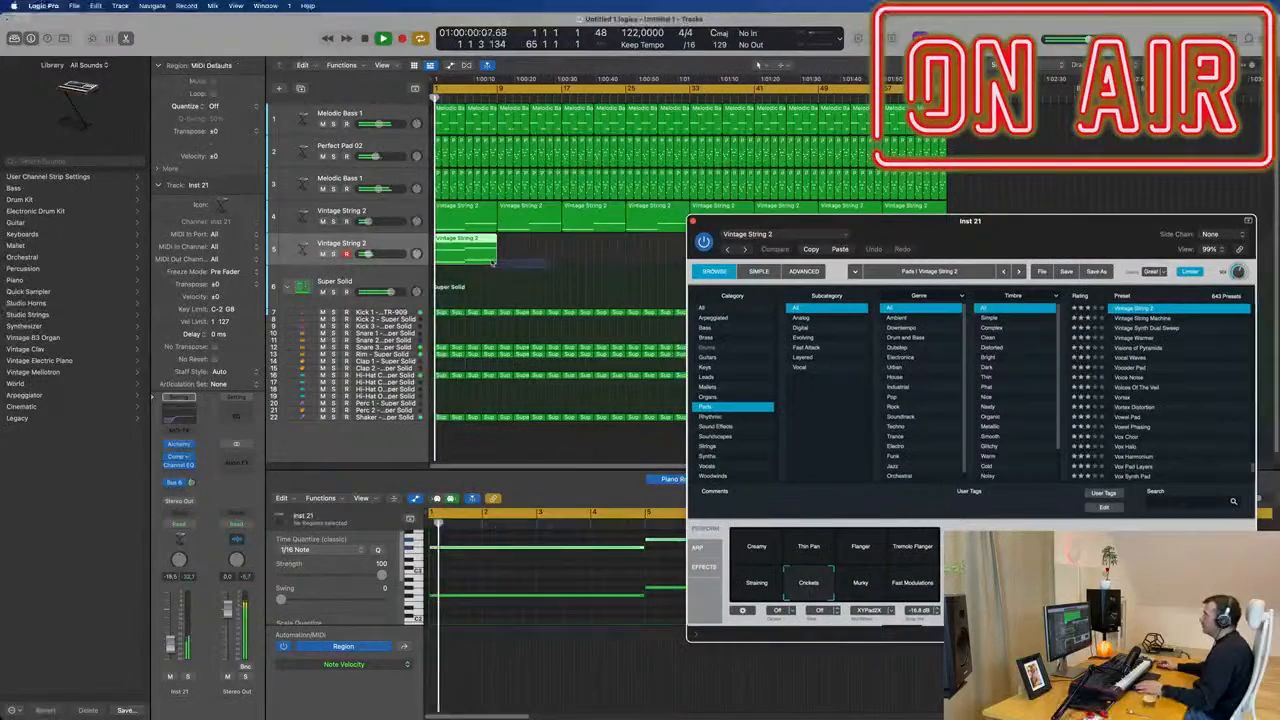
key(super+r)
key(super+r)
key(super+r)
key(super+r)
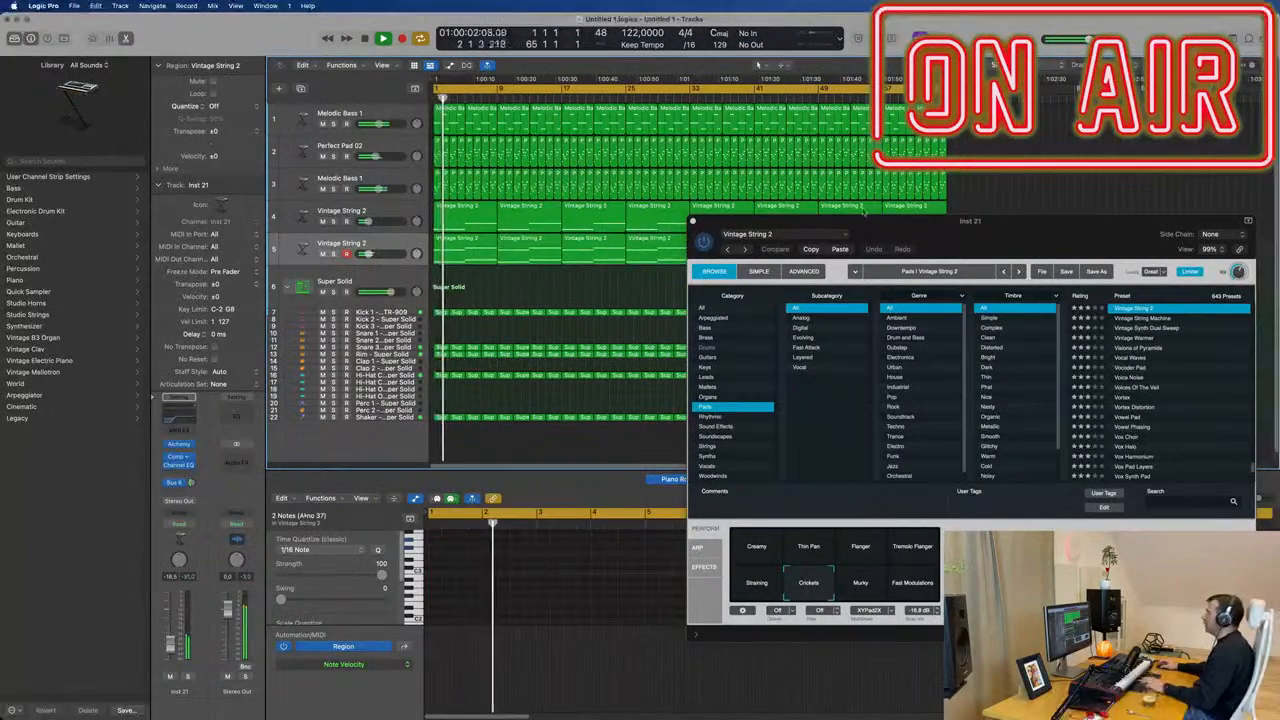
drag(935, 220, 955, 398)
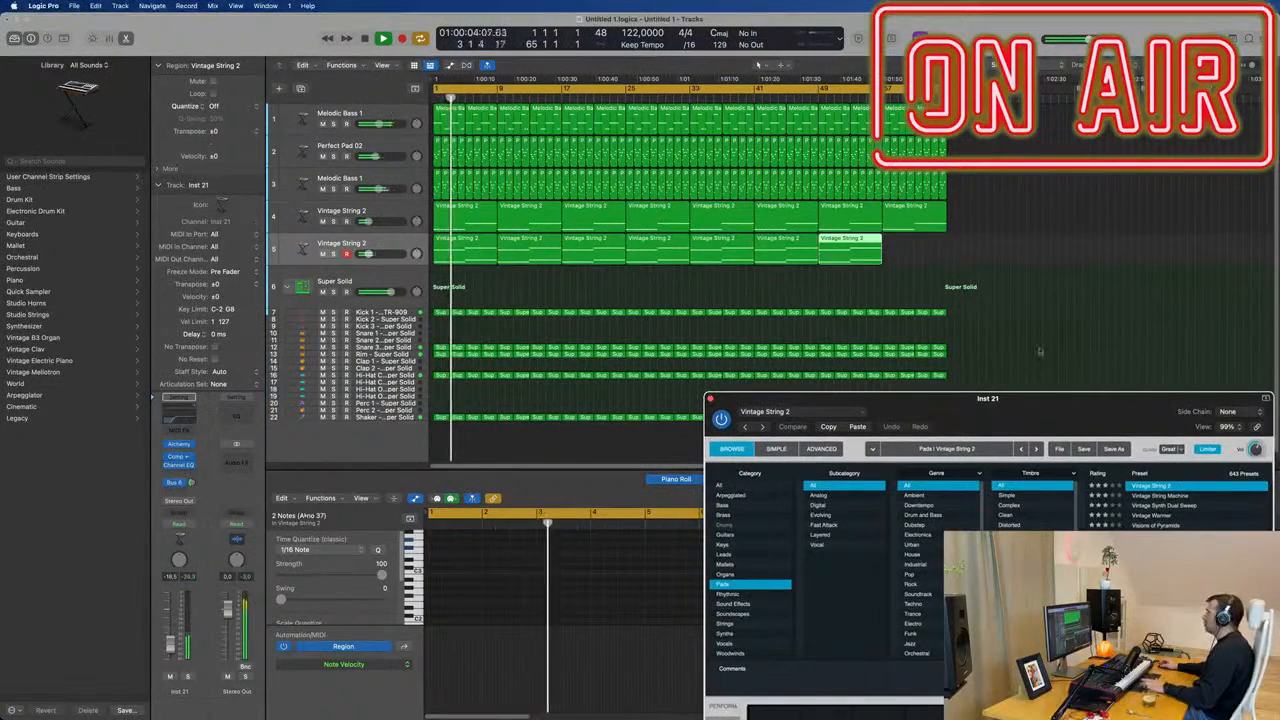
Try the Vocoder Pad preset on the duplicate track and audition its Gate, Faster Gate, Thin Swirls, Rich Swirls, Tremolo Swell and Airlock Flanger variations.
drag(1085, 405, 886, 216)
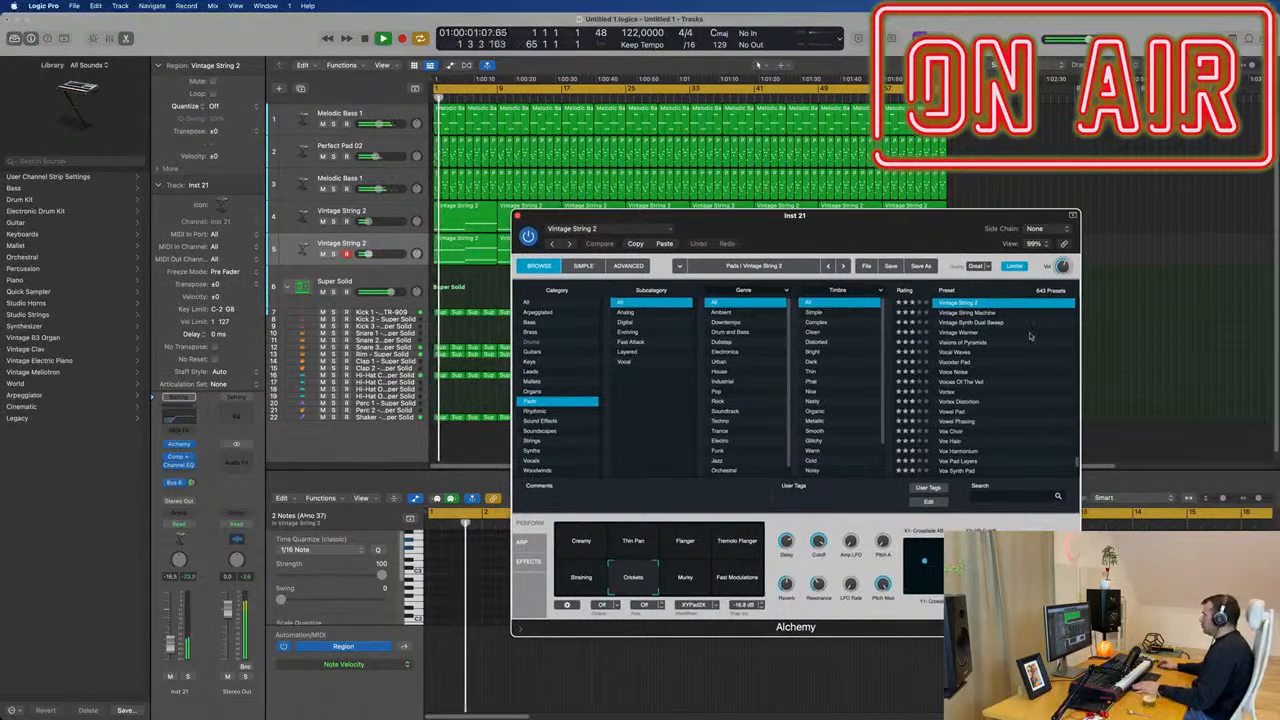
click(955, 362)
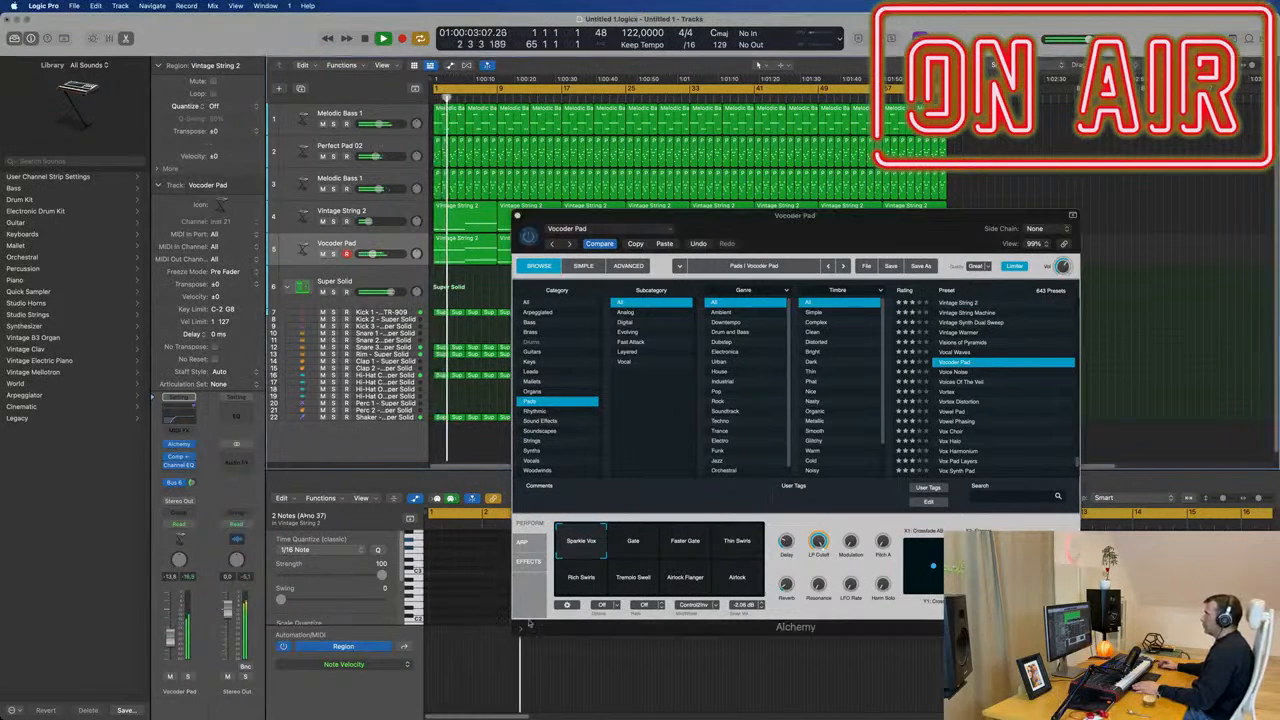
click(631, 543)
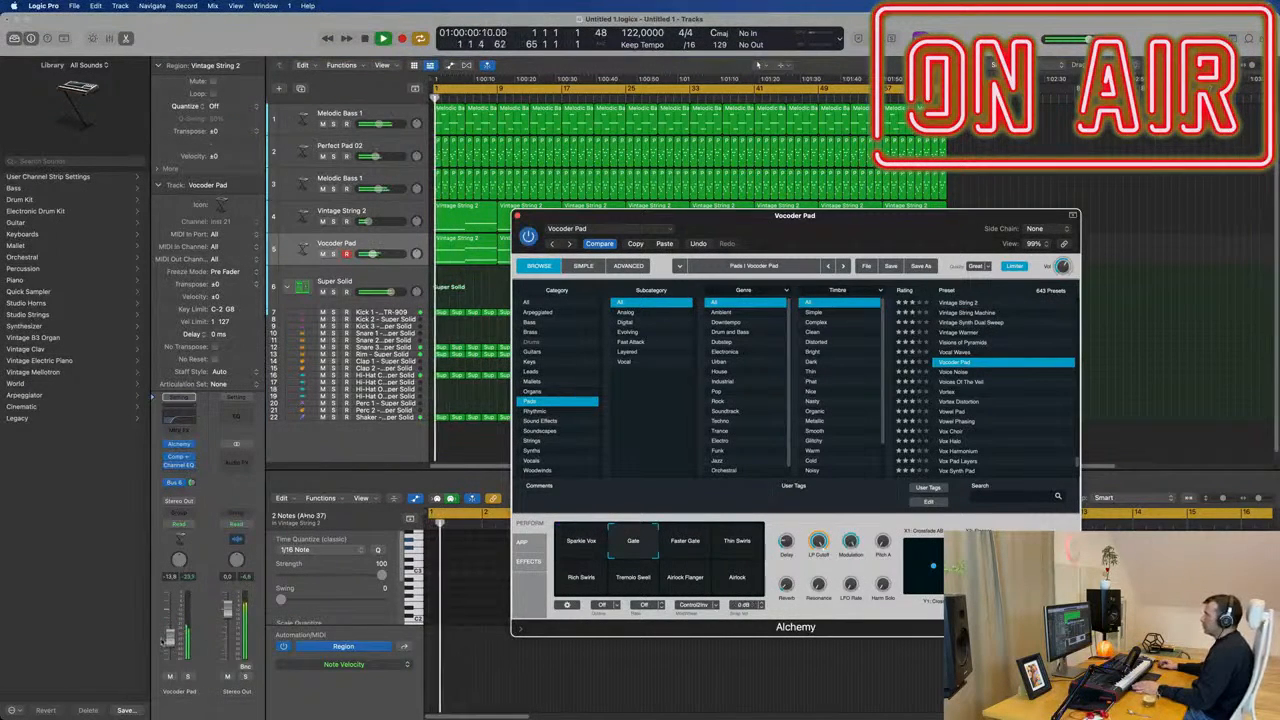
click(704, 548)
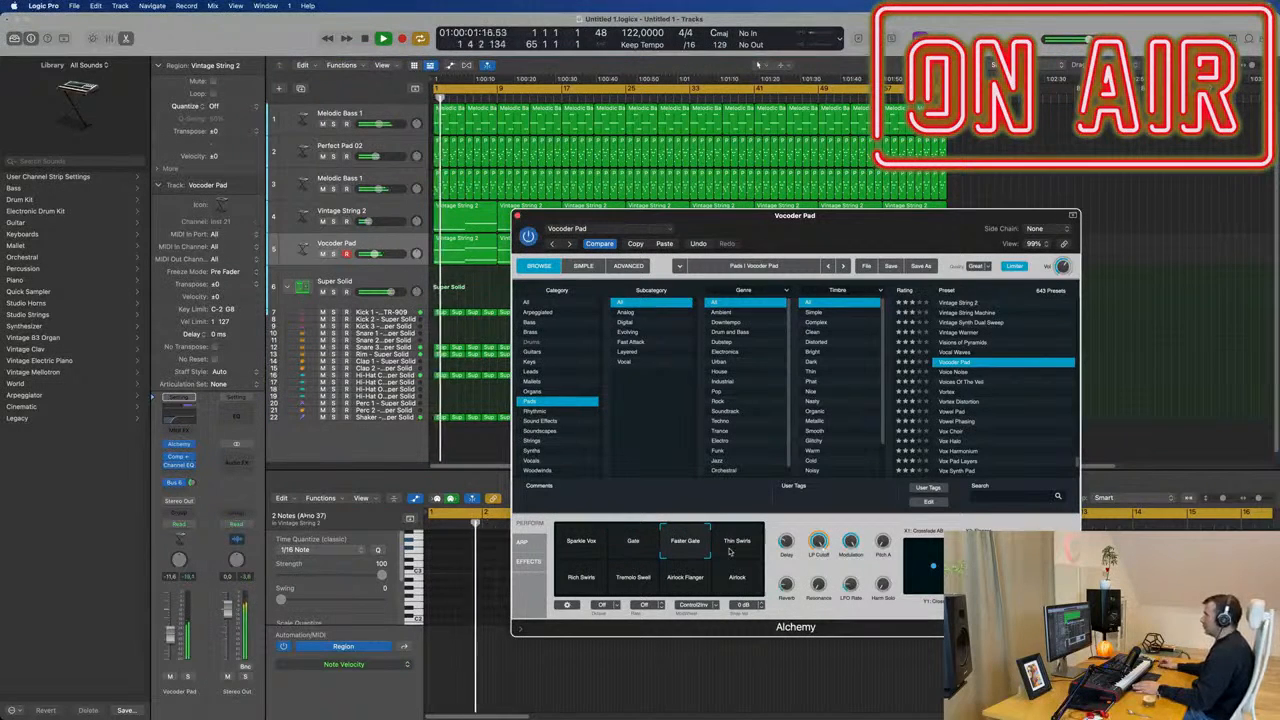
click(731, 552)
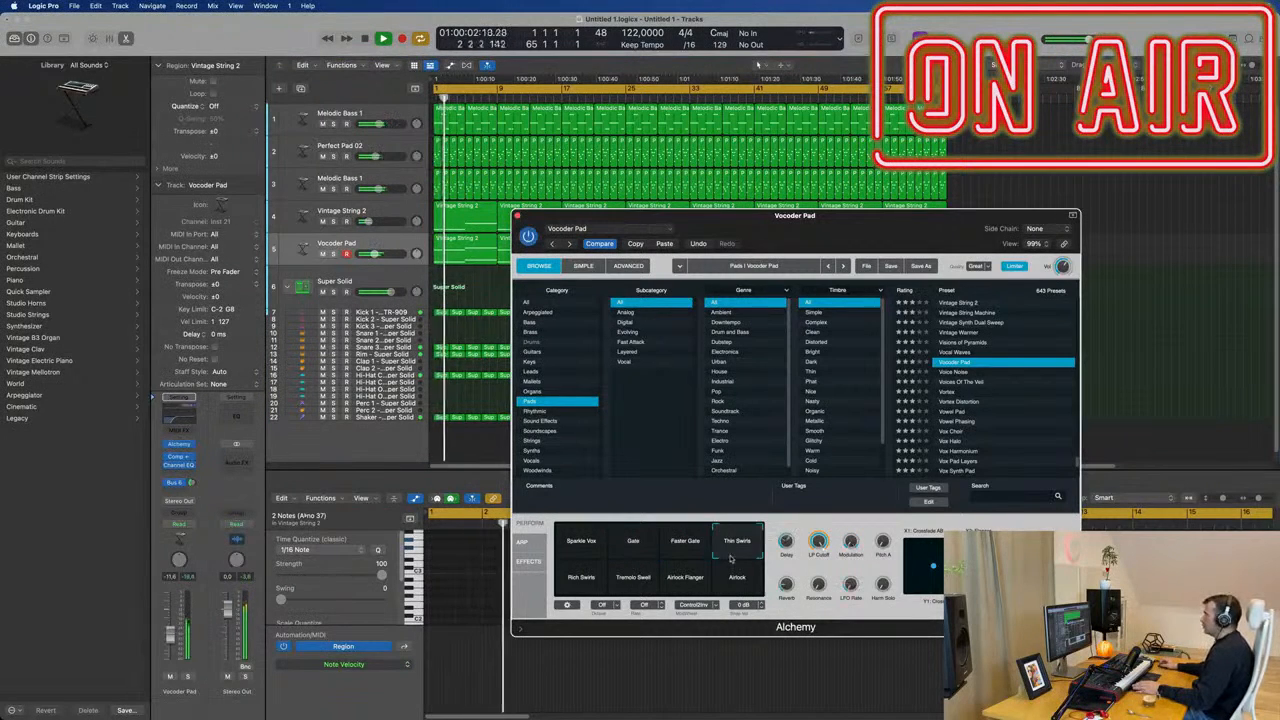
click(593, 583)
click(624, 584)
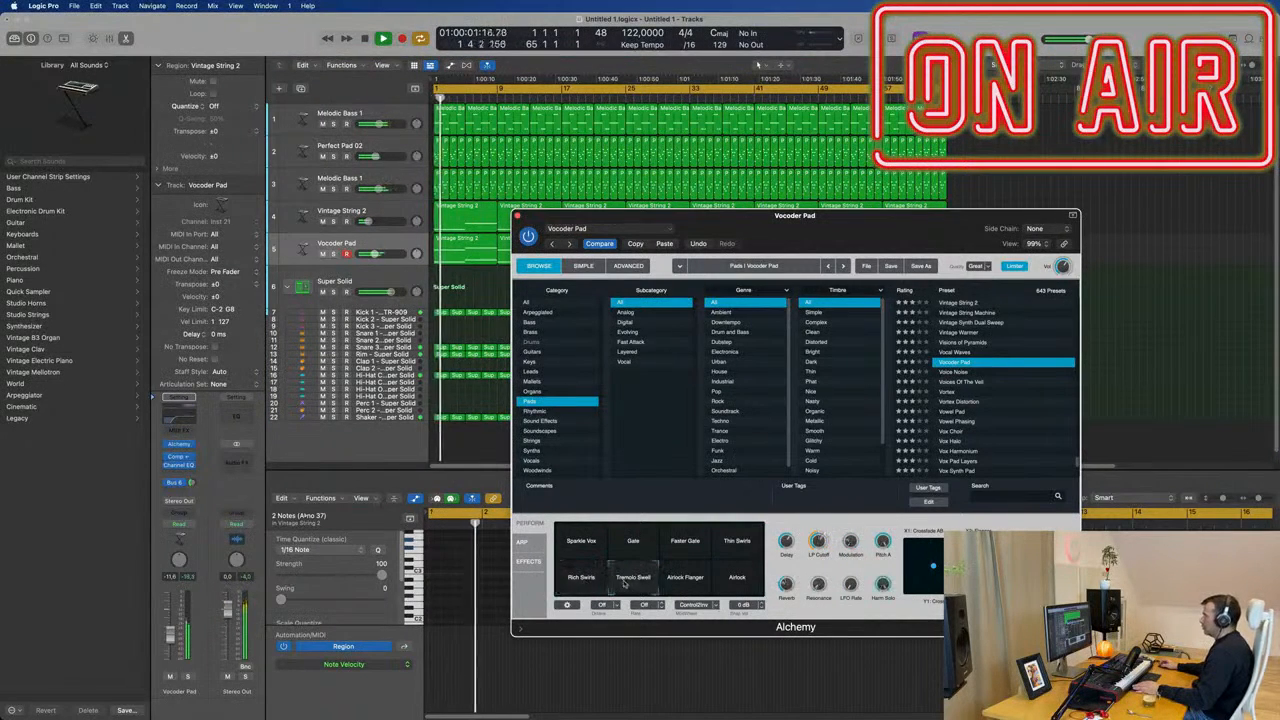
click(696, 579)
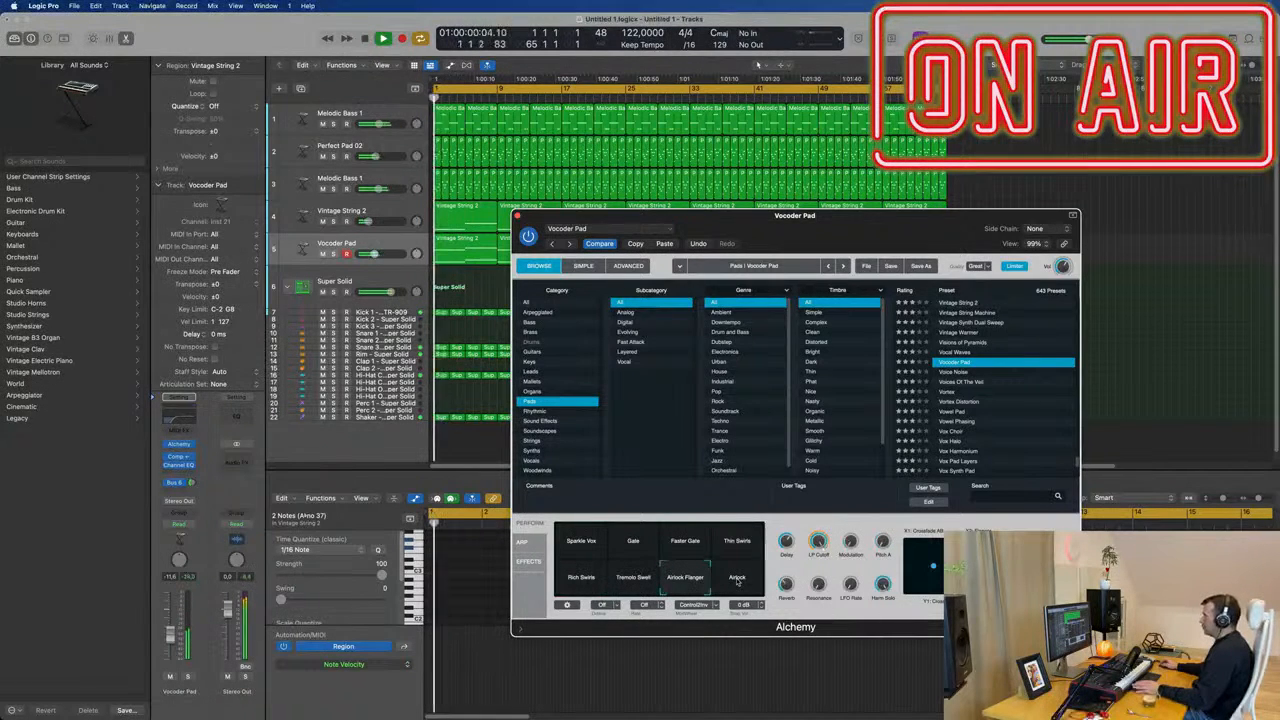
Load the Voice Noise pad preset in Alchemy and lower the track to about -21 dB, auditioning it soloed and in the mix.
click(953, 372)
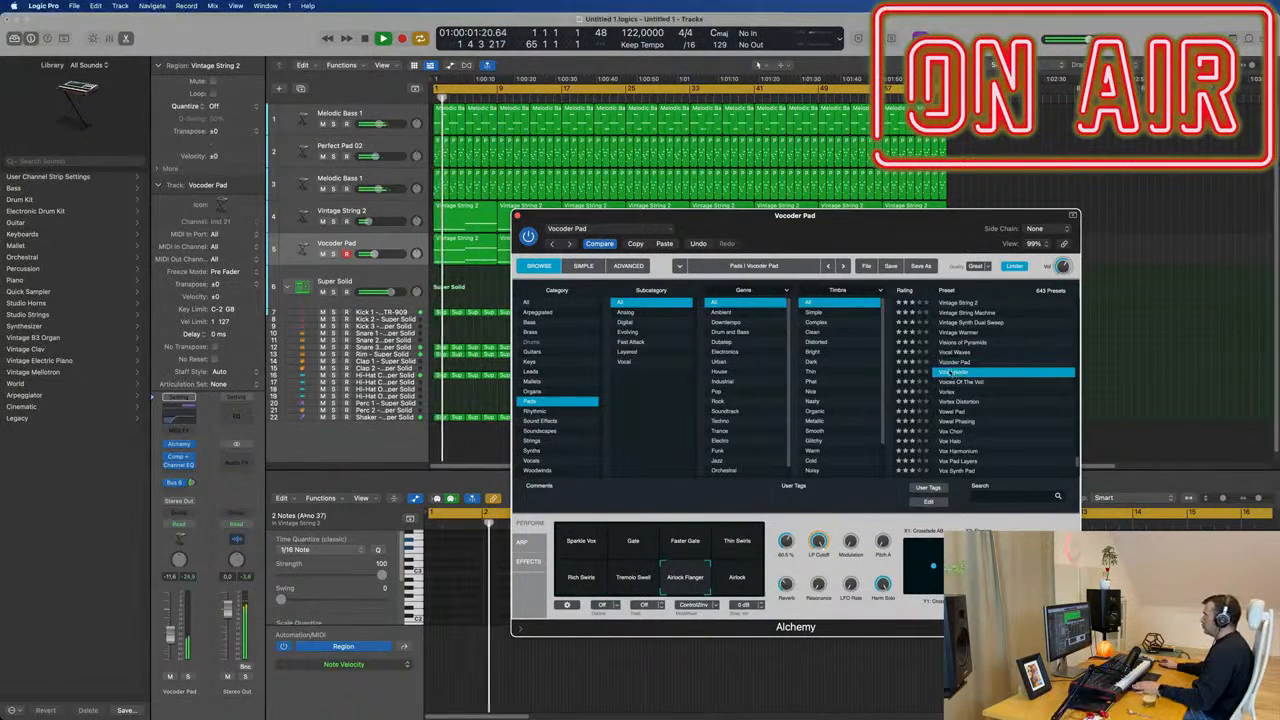
drag(864, 232, 888, 214)
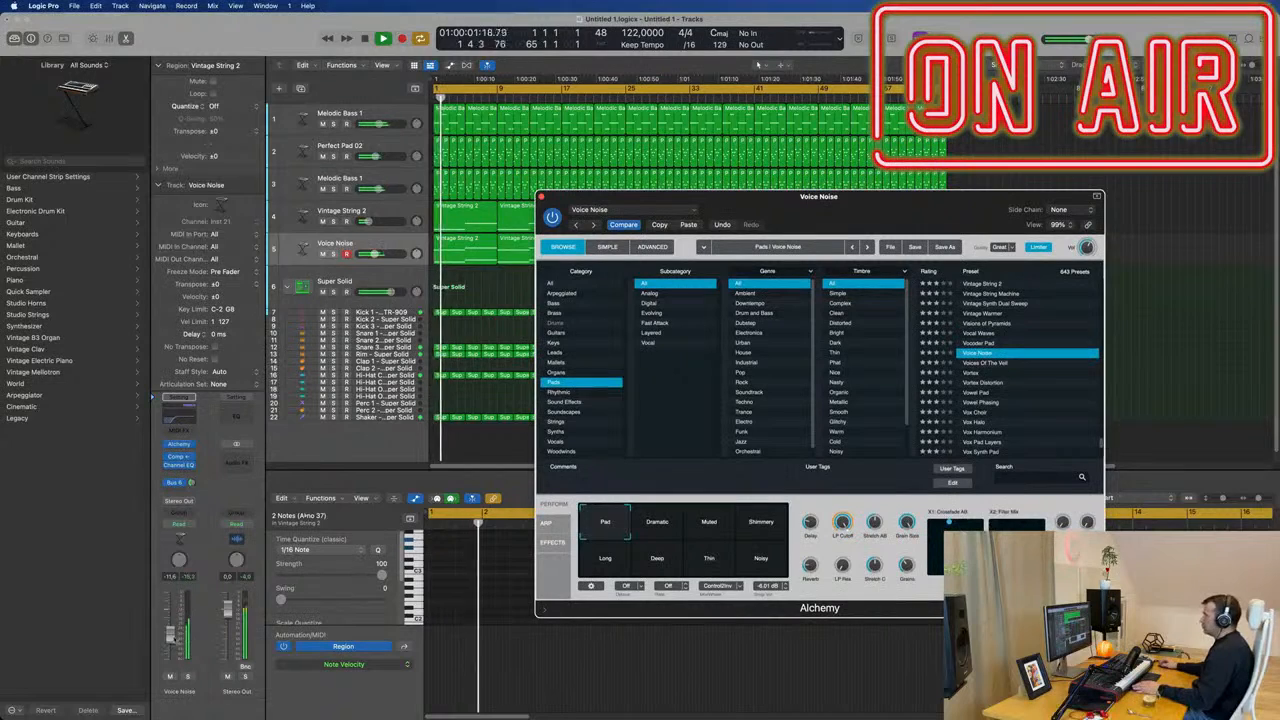
click(186, 677)
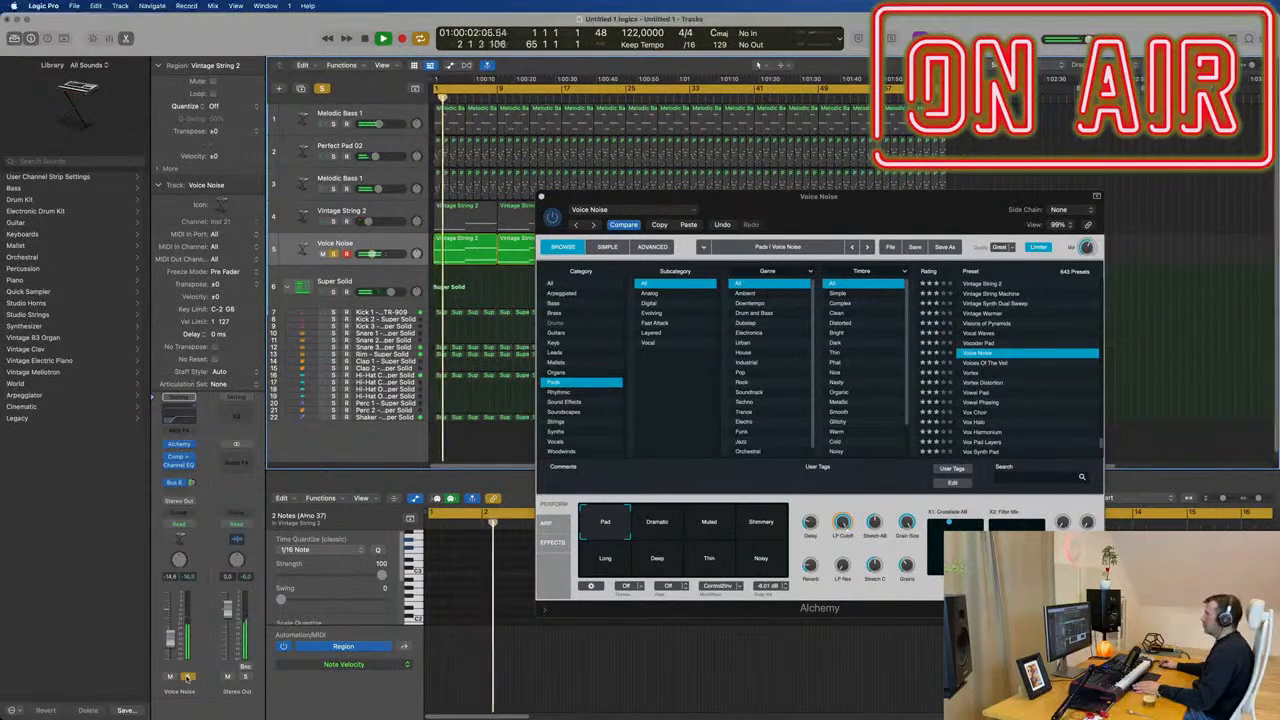
click(186, 677)
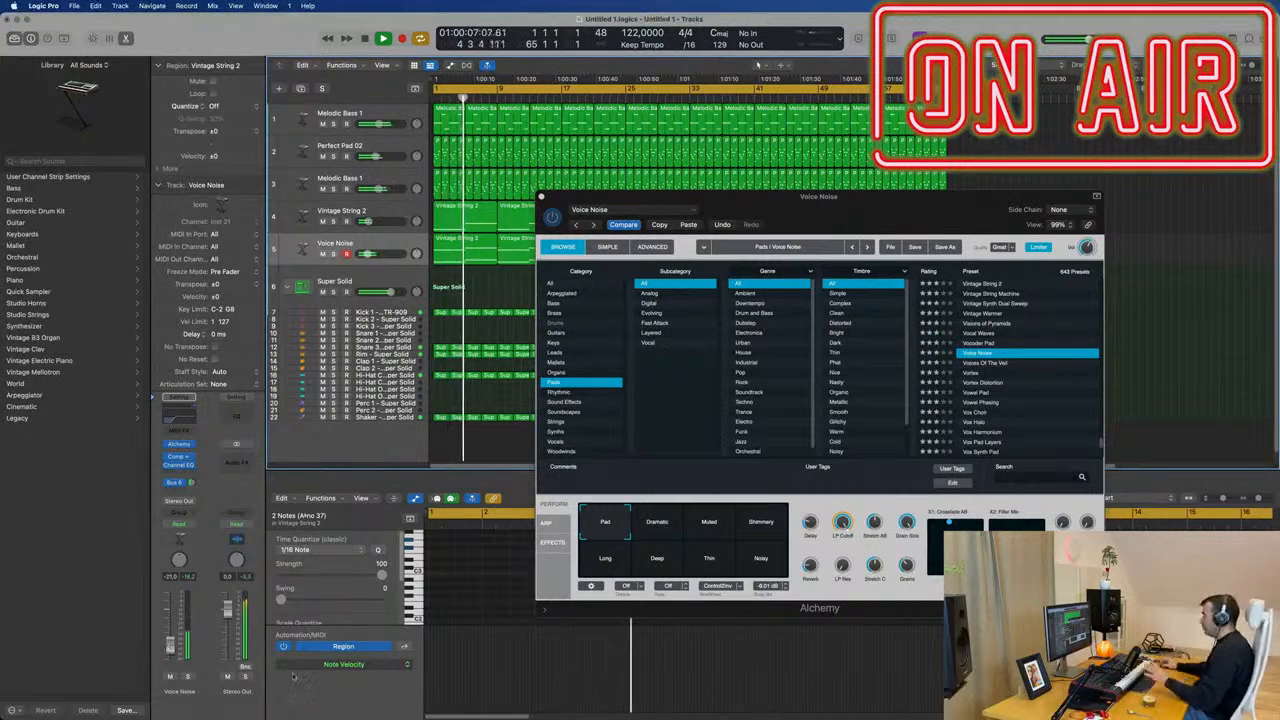
click(186, 677)
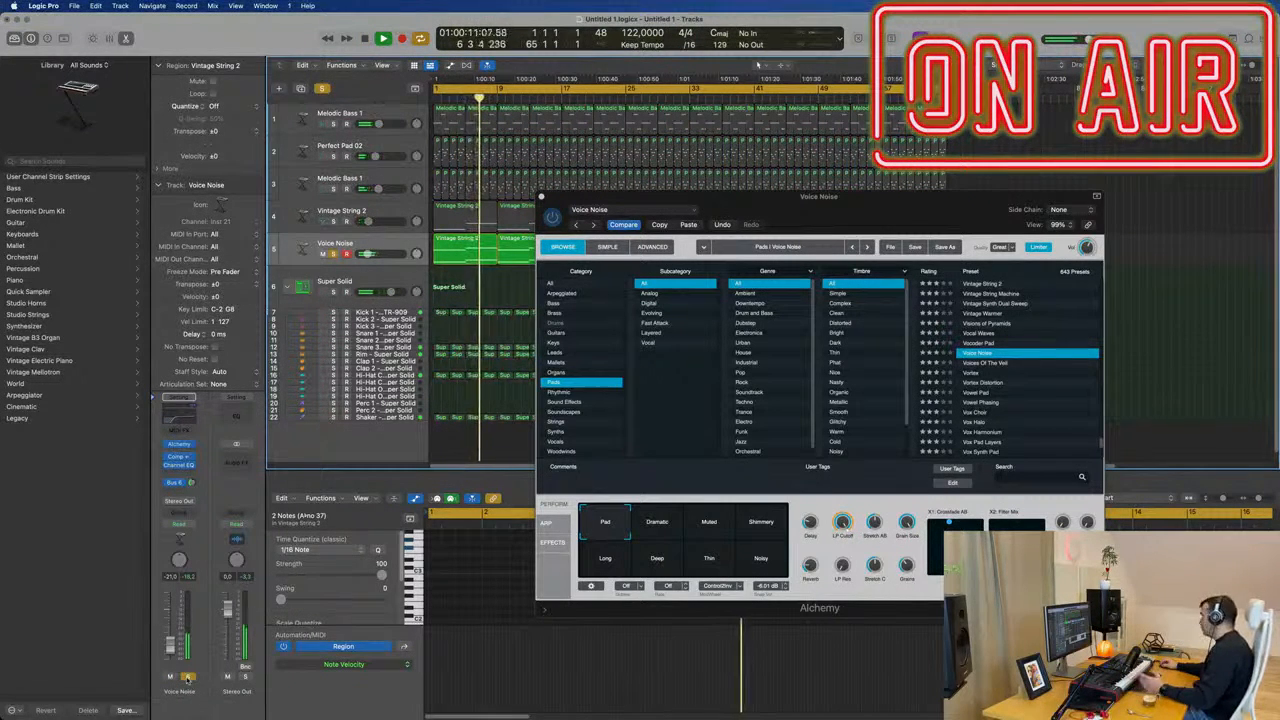
click(186, 677)
key(Return)
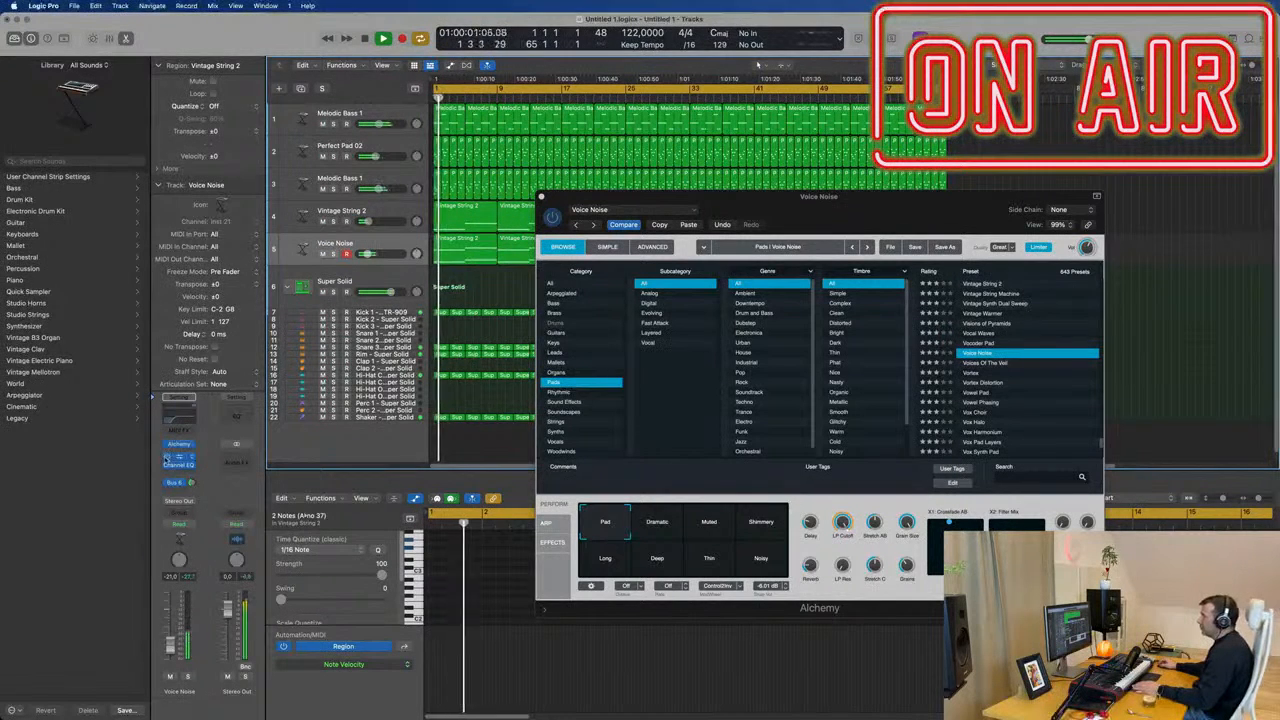
Bypass the Compressor on the Voice Noise track and raise its volume to about -10.4 dB, comparing it soloed and in the mix.
key(space)
key(space)
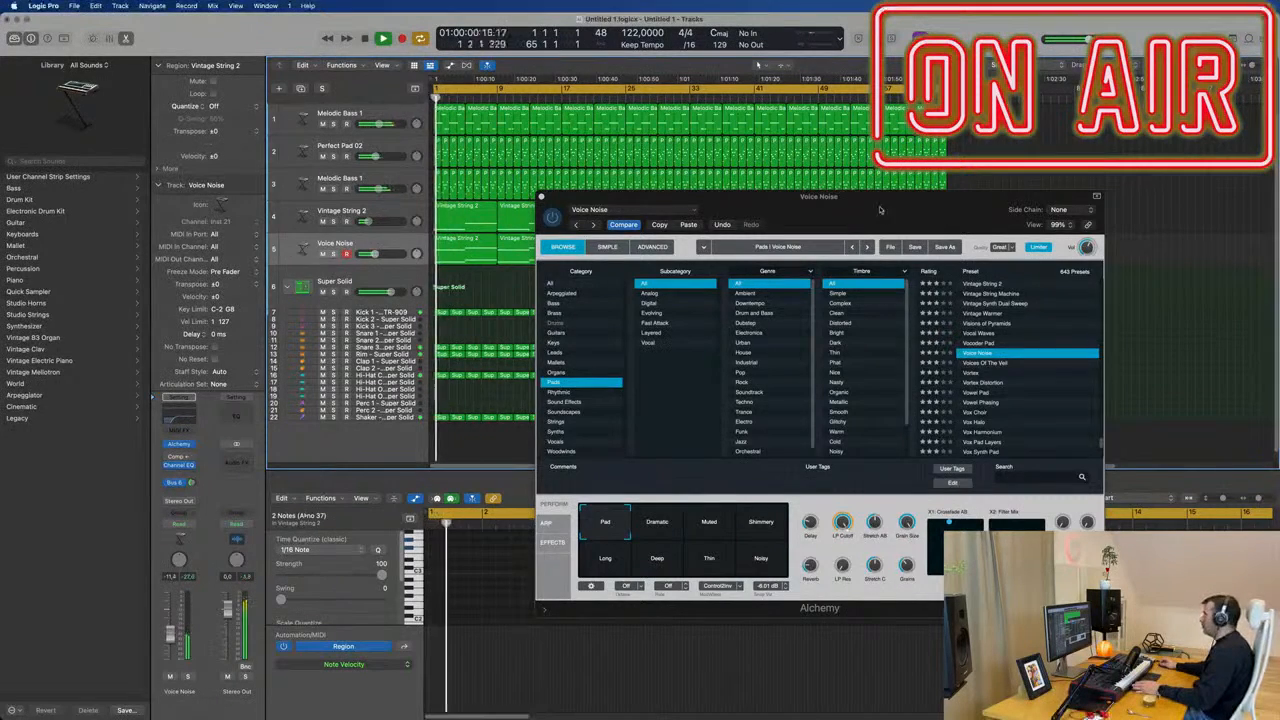
drag(880, 210, 806, 251)
click(467, 237)
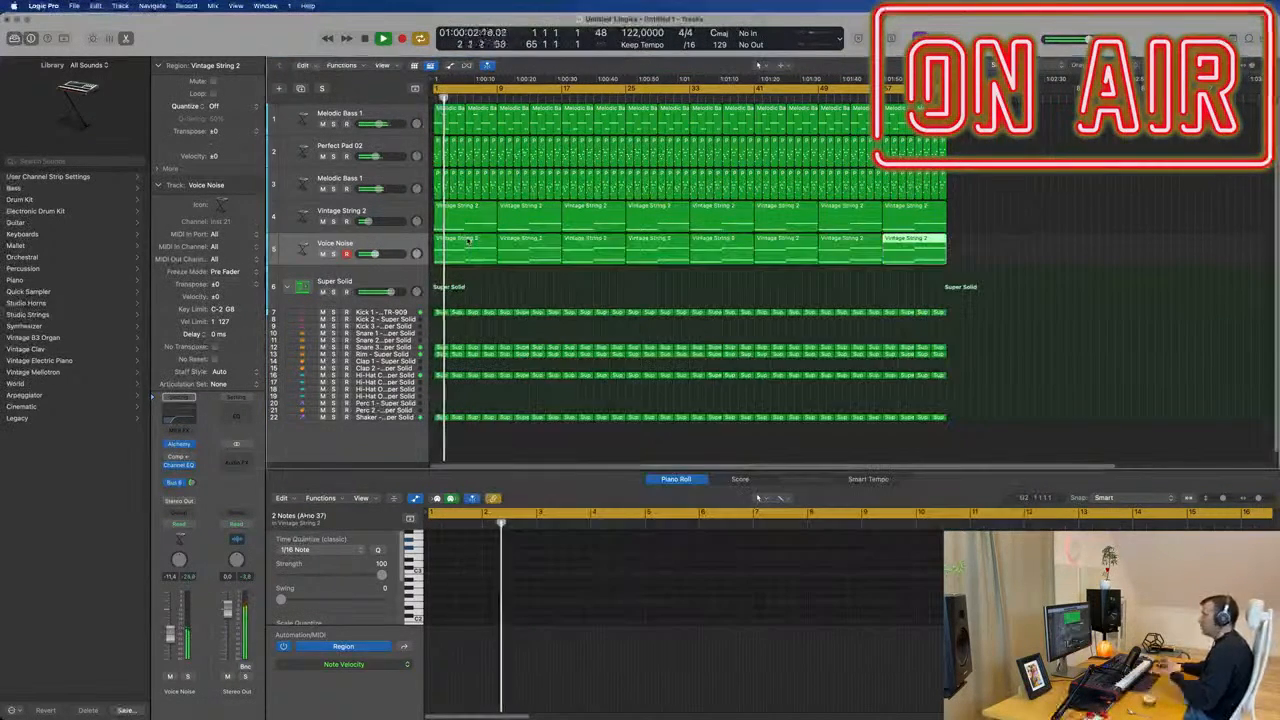
click(187, 677)
click(187, 677)
key(Return)
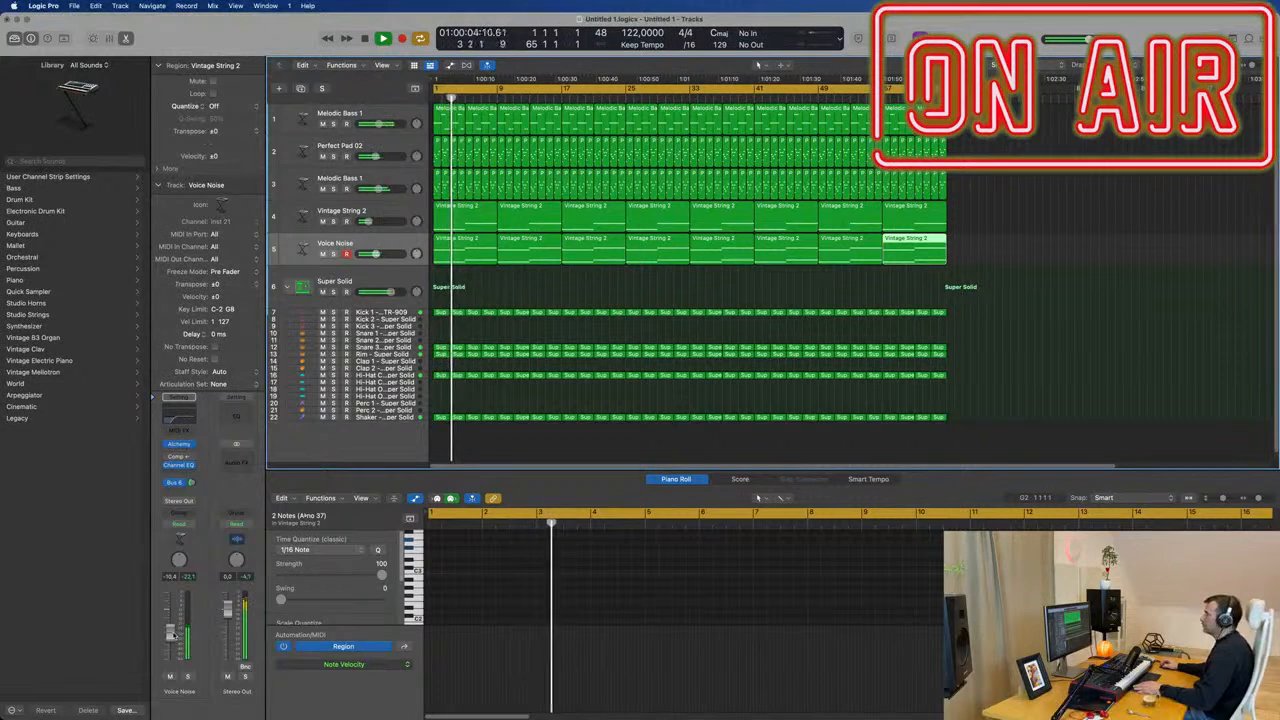
Adjust the low-cut frequency in the Voice Noise track's Channel EQ during playback.
click(180, 410)
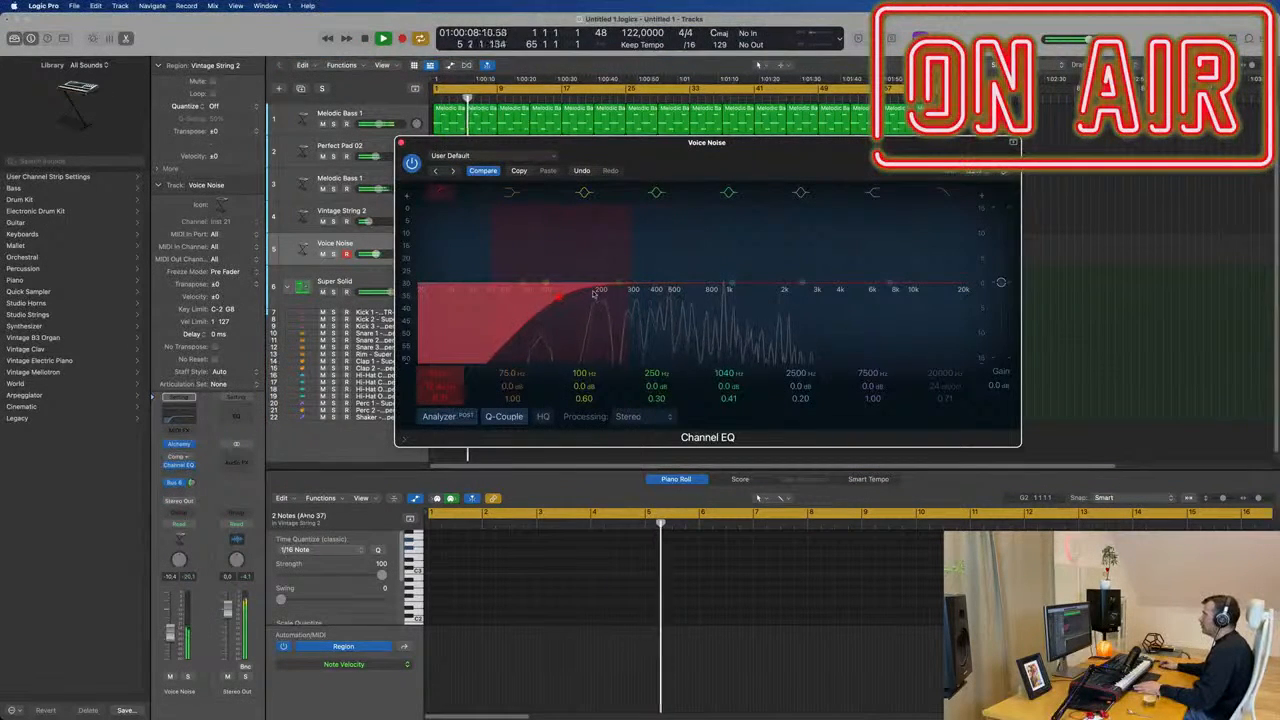
drag(619, 281, 624, 275)
click(401, 143)
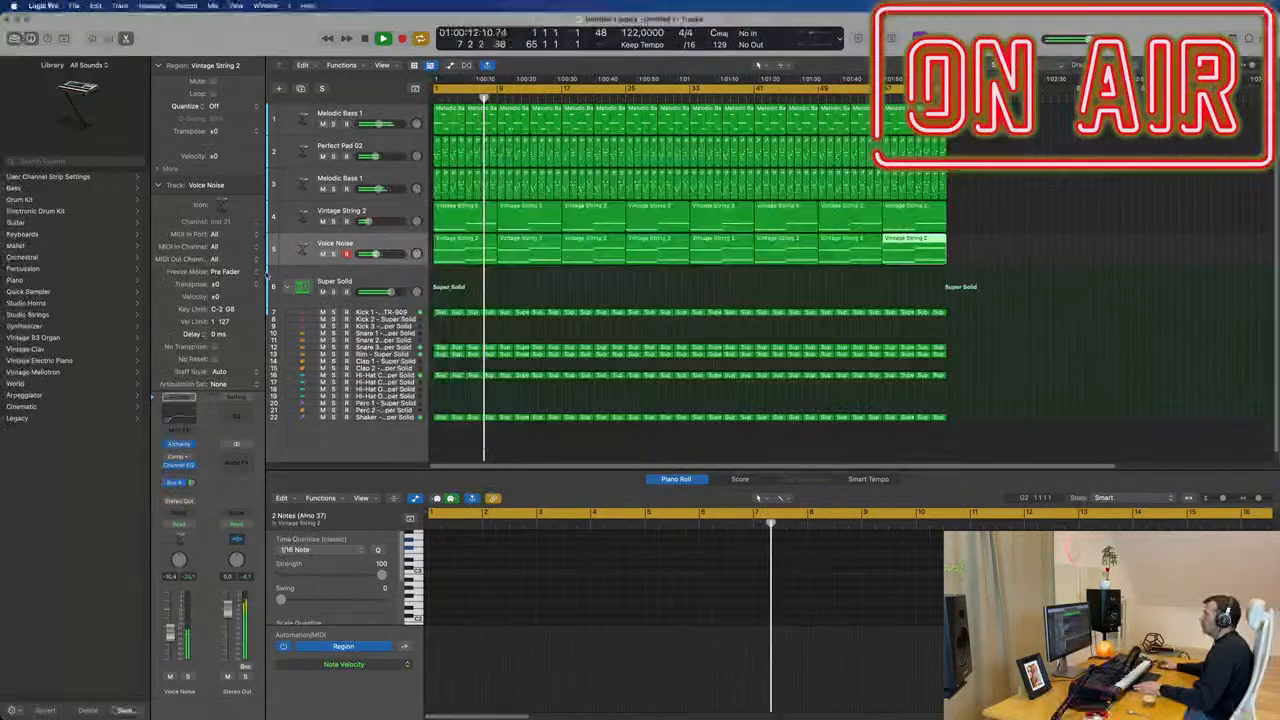
Lower the Voice Noise track's volume to about -16 dB while listening to it with the full arrangement.
scroll(517, 295, down, 3)
scroll(501, 294, up, 3)
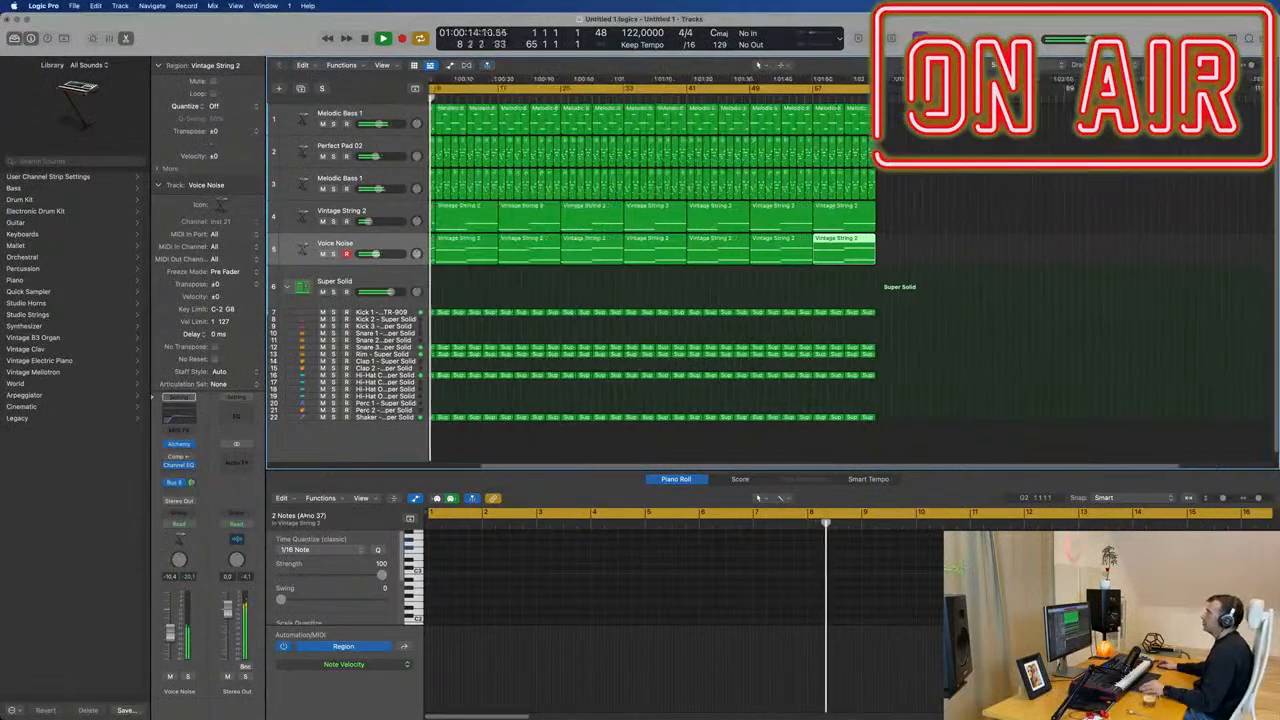
scroll(508, 290, down, 1)
click(511, 292)
click(358, 244)
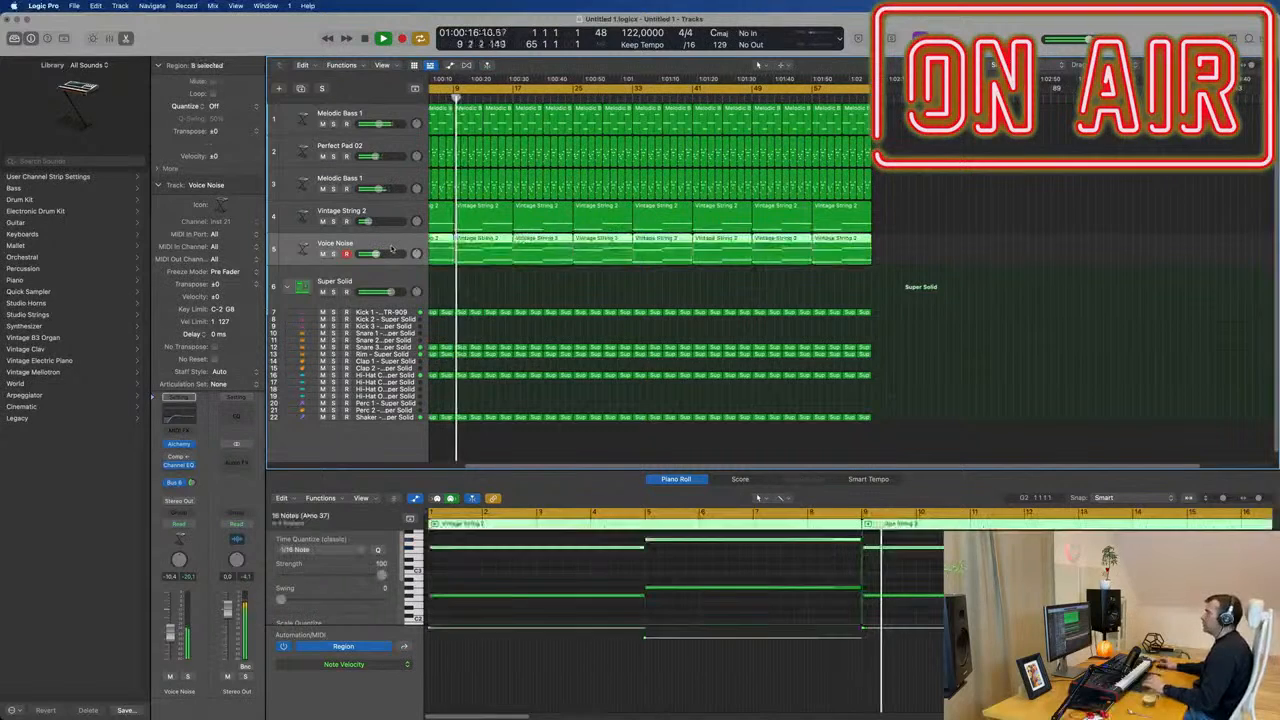
scroll(1050, 540, down, 1)
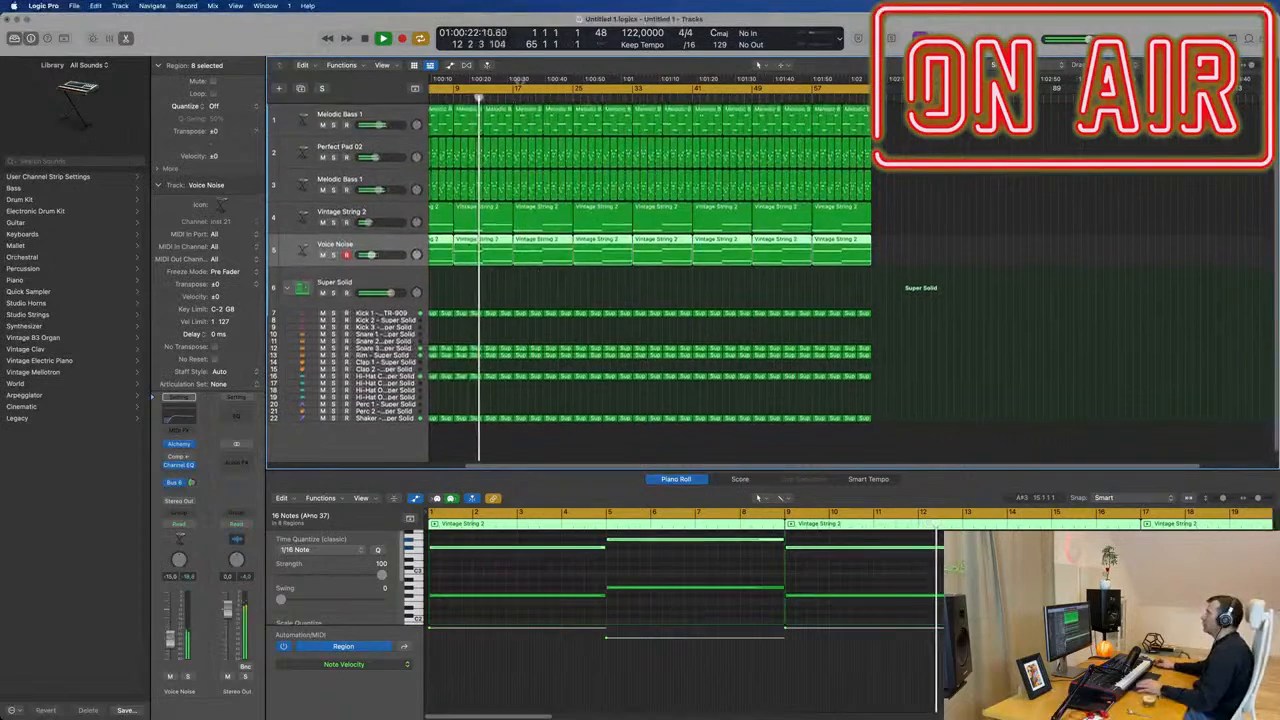
click(391, 112)
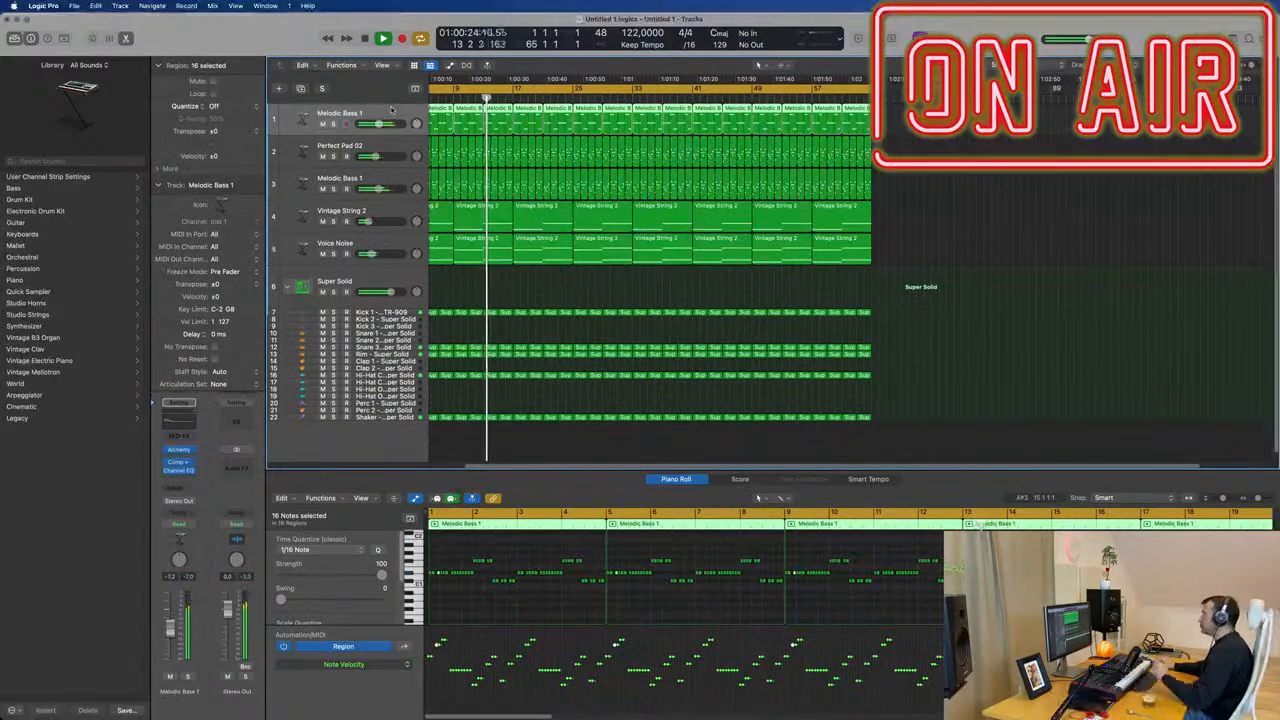
click(382, 243)
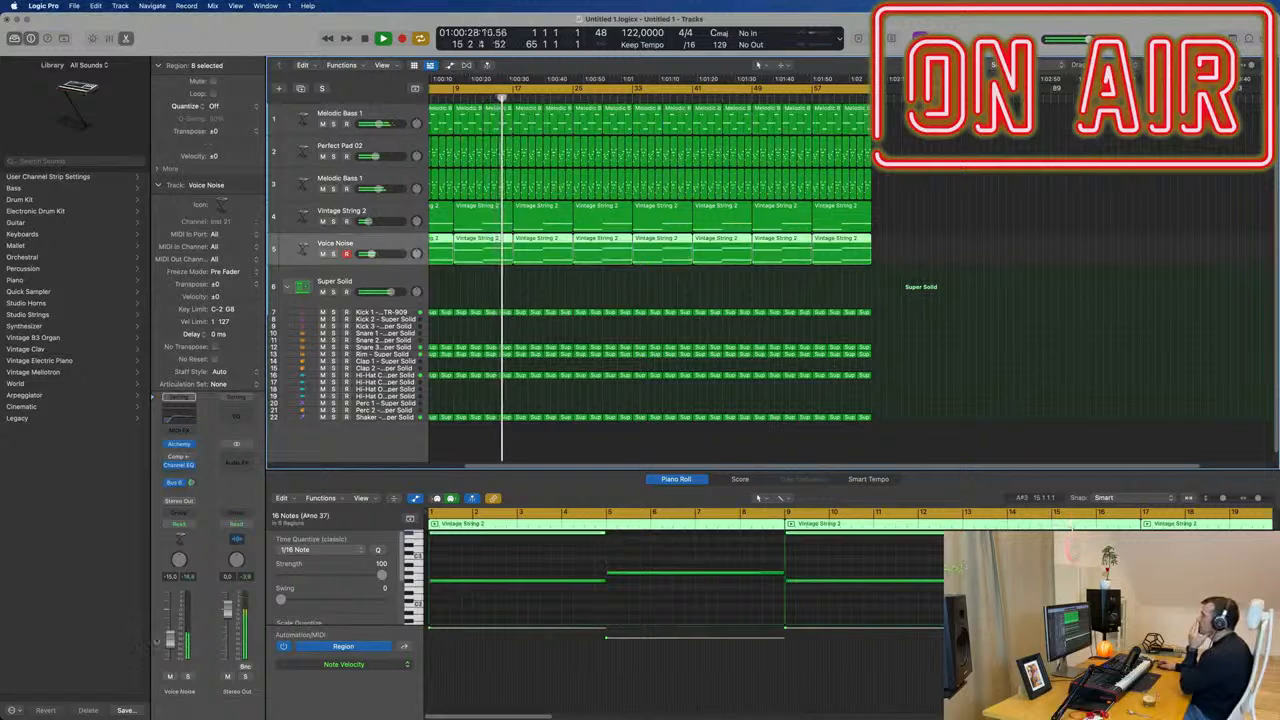
scroll(623, 612, down, 1)
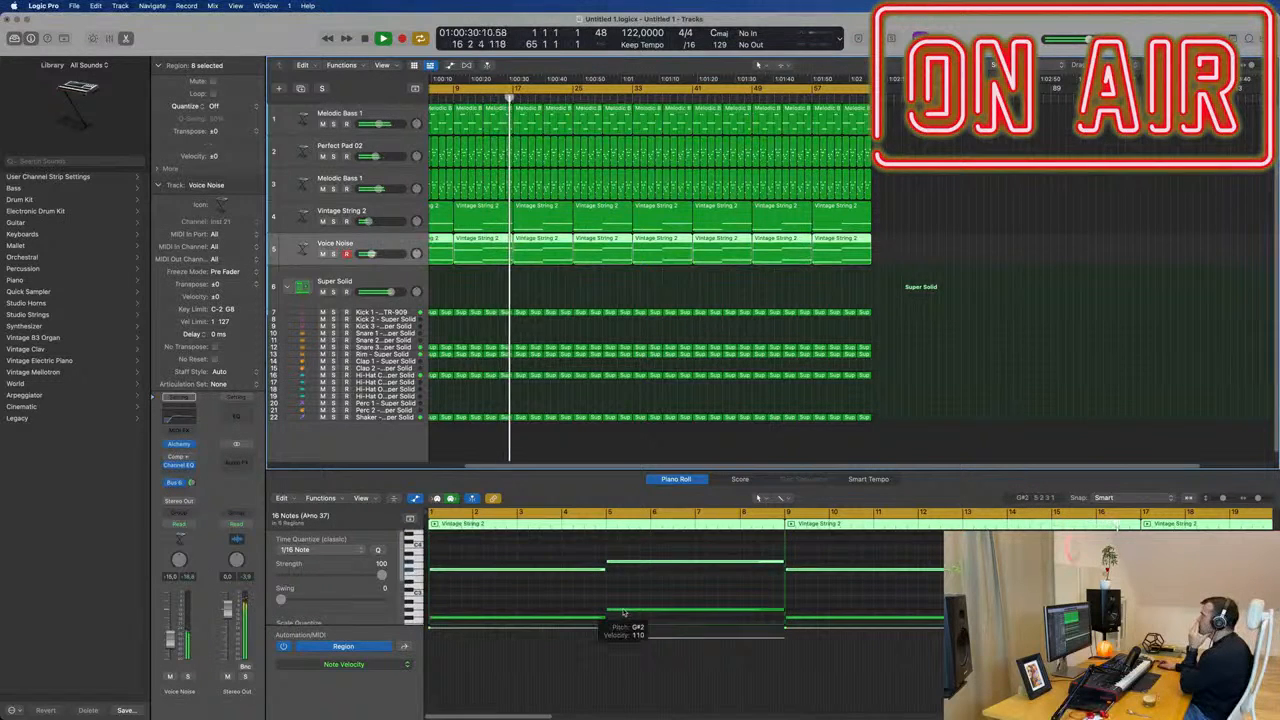
scroll(623, 615, down, 1)
drag(169, 638, 169, 641)
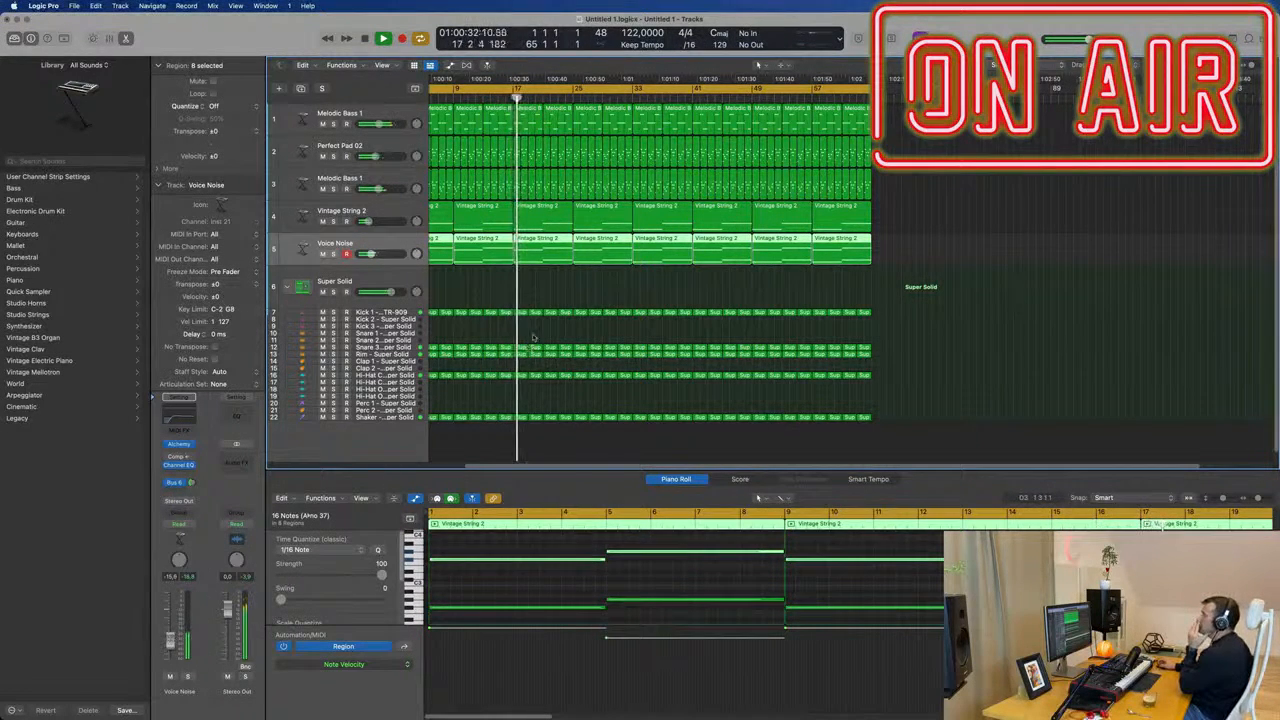
Delete the two notes starting at bar 5 in the first Voice Noise region.
scroll(525, 288, left, 1)
key(space)
key(space)
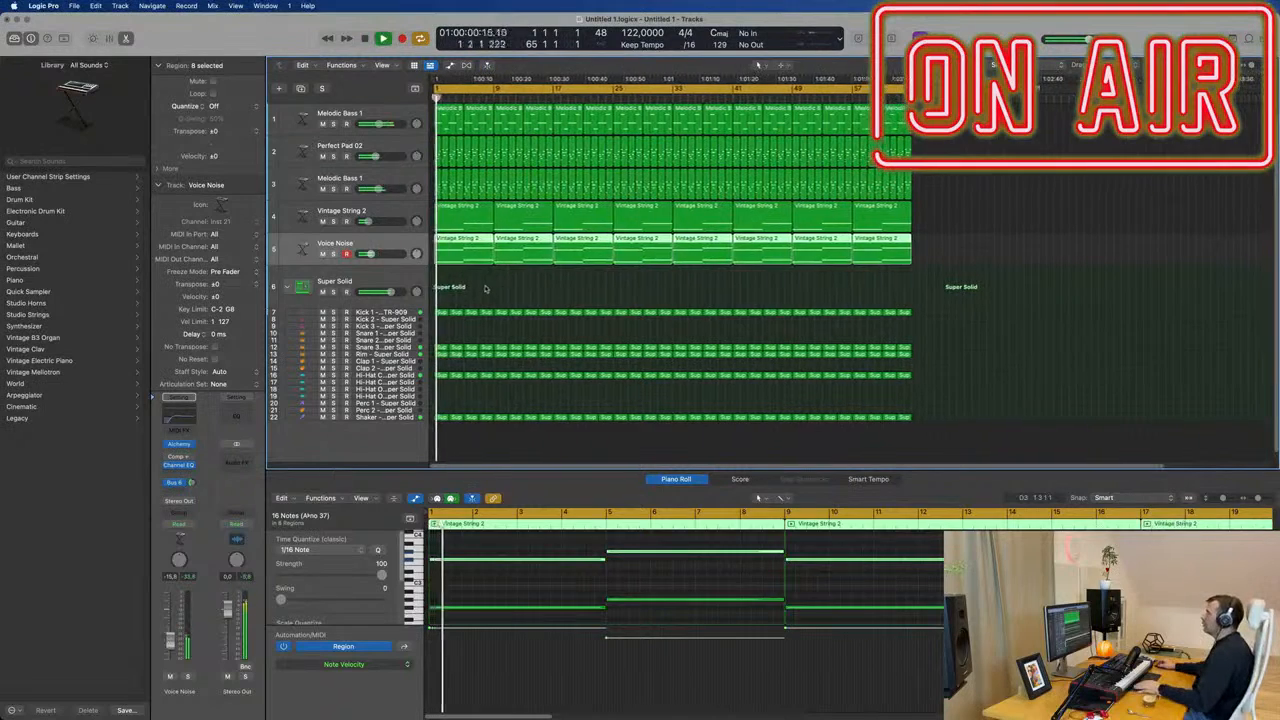
click(485, 288)
click(471, 245)
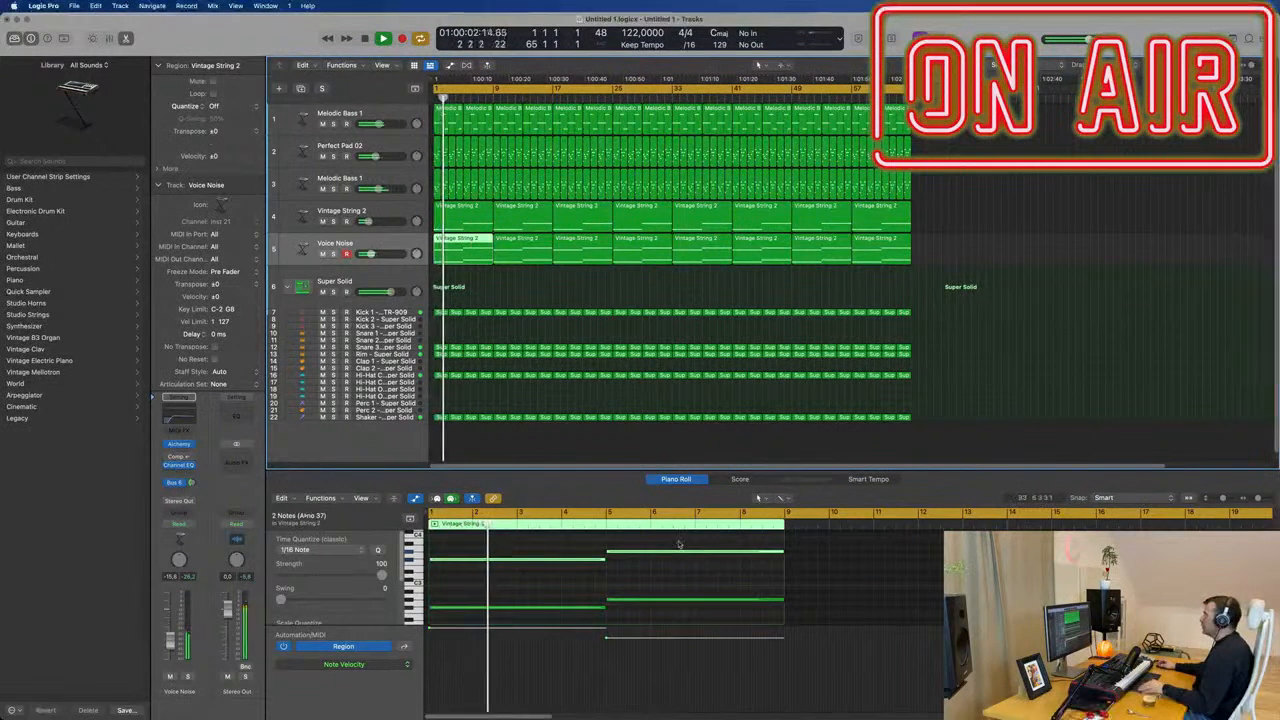
drag(680, 541, 683, 606)
key(Delete)
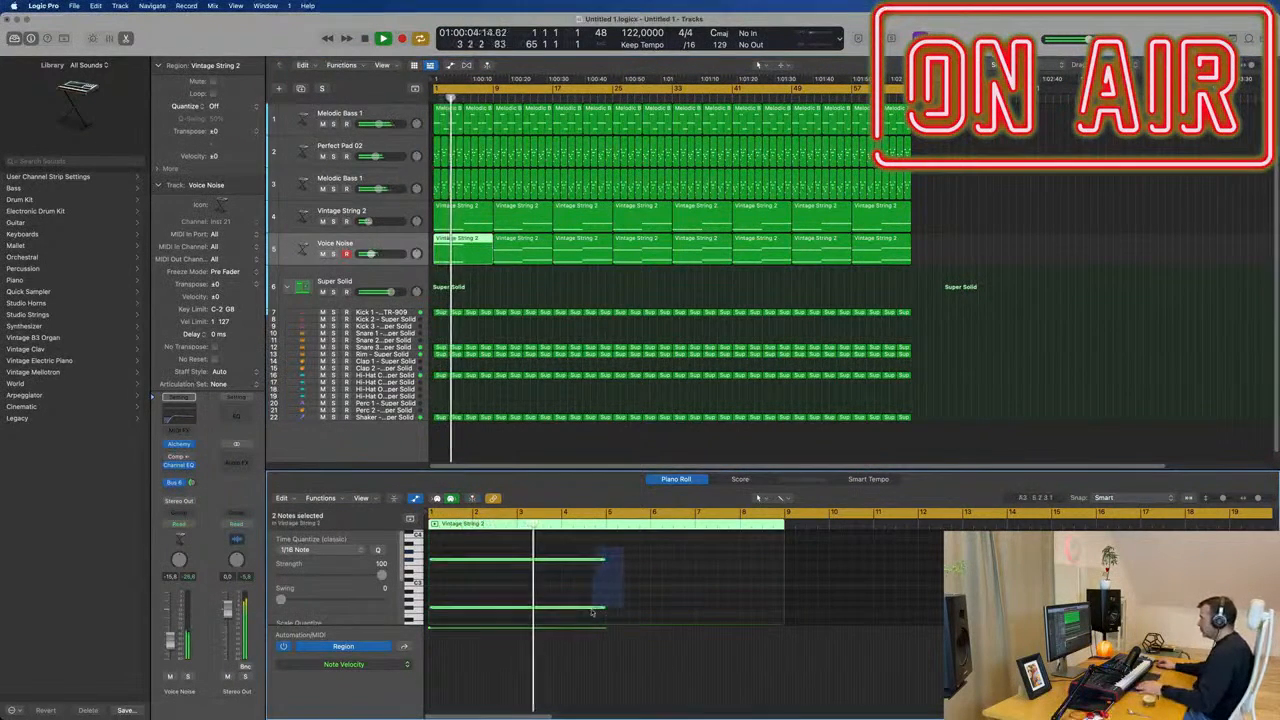
Extend the two remaining notes in the first Voice Noise region to bar 9 and play it back.
drag(606, 563, 786, 563)
key(space)
key(space)
click(561, 285)
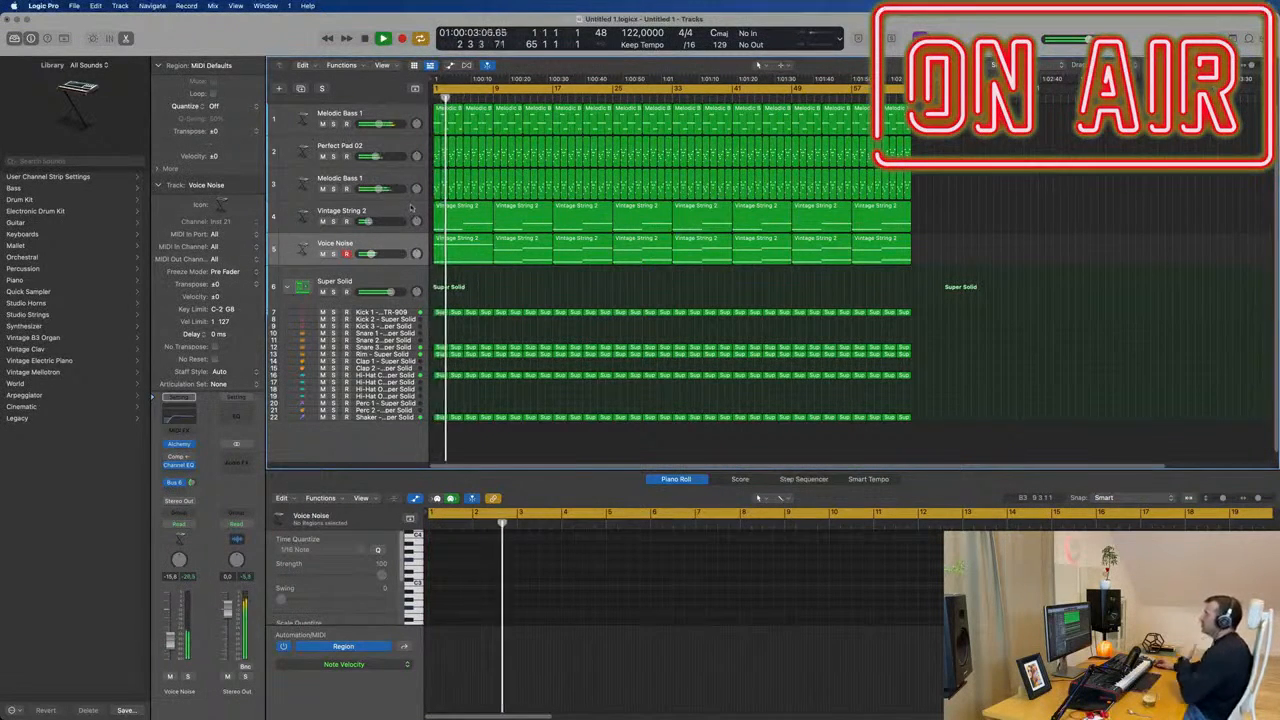
Mute the Vintage String 2 track and raise the Voice Noise track's volume to about -14 dB.
click(322, 224)
click(322, 222)
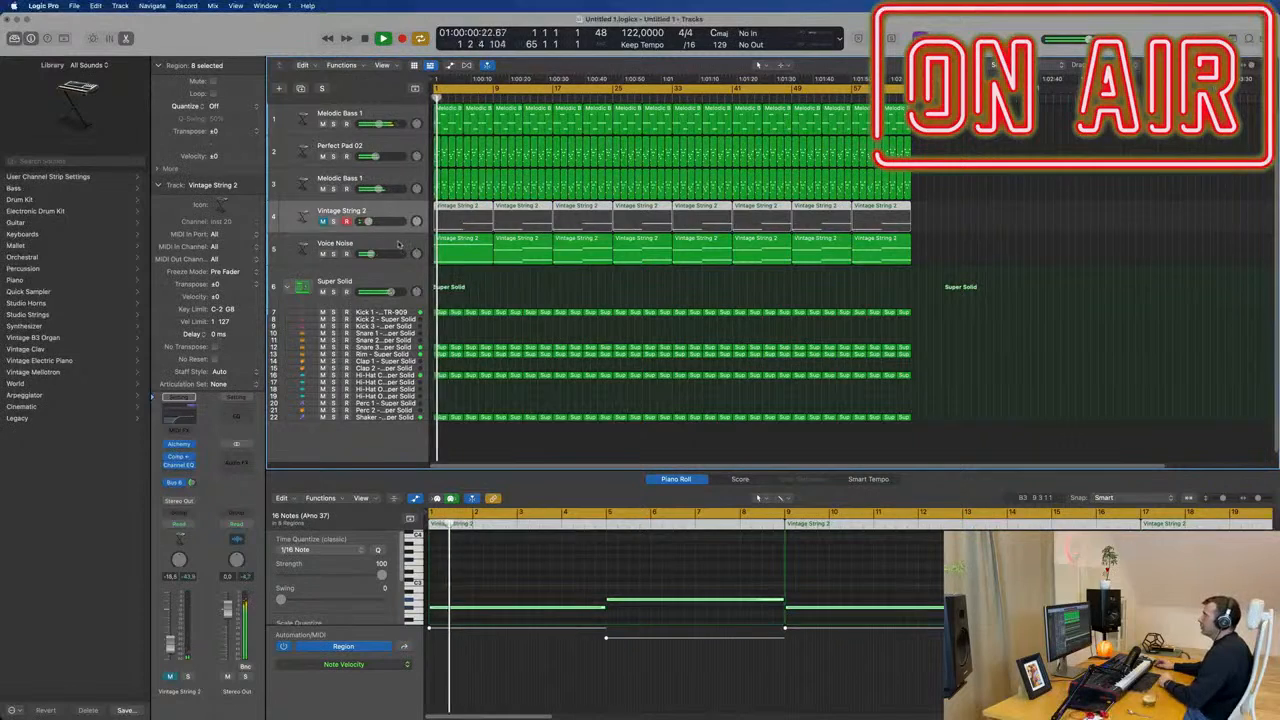
click(318, 246)
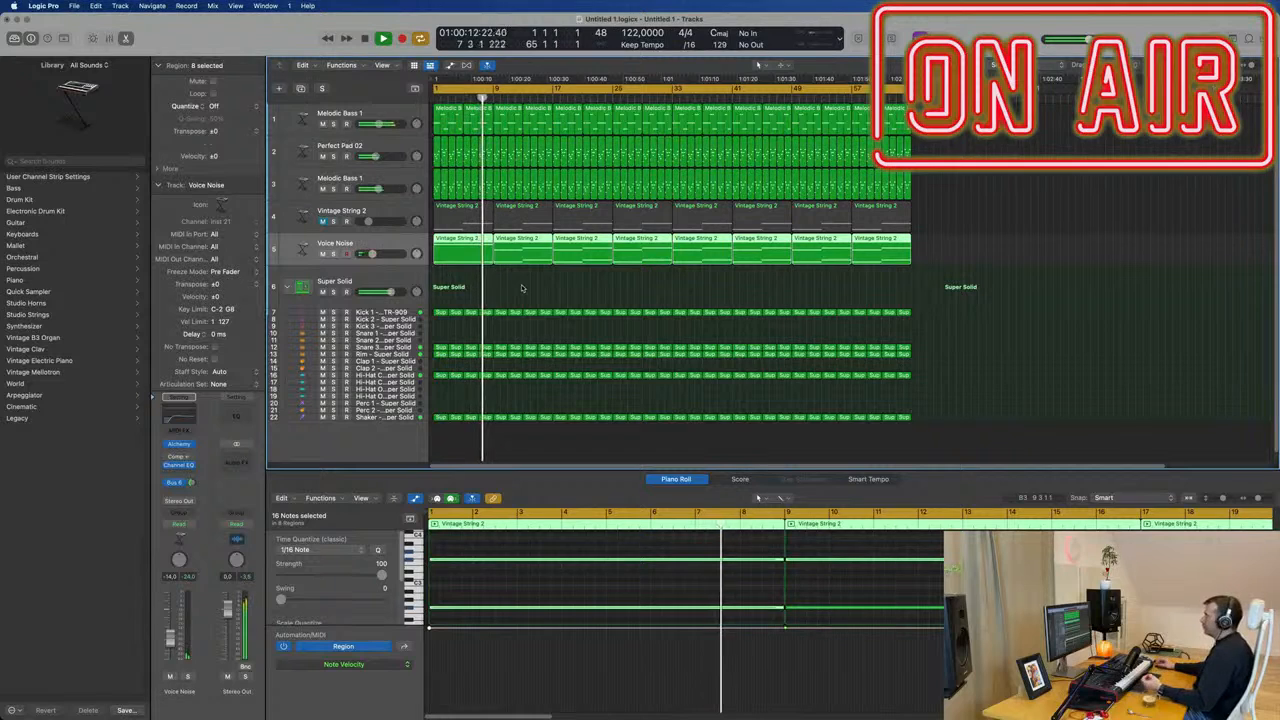
Delete all Voice Noise regions from bar 9 onward, keeping only the first one.
drag(516, 286, 971, 257)
key(Delete)
key(space)
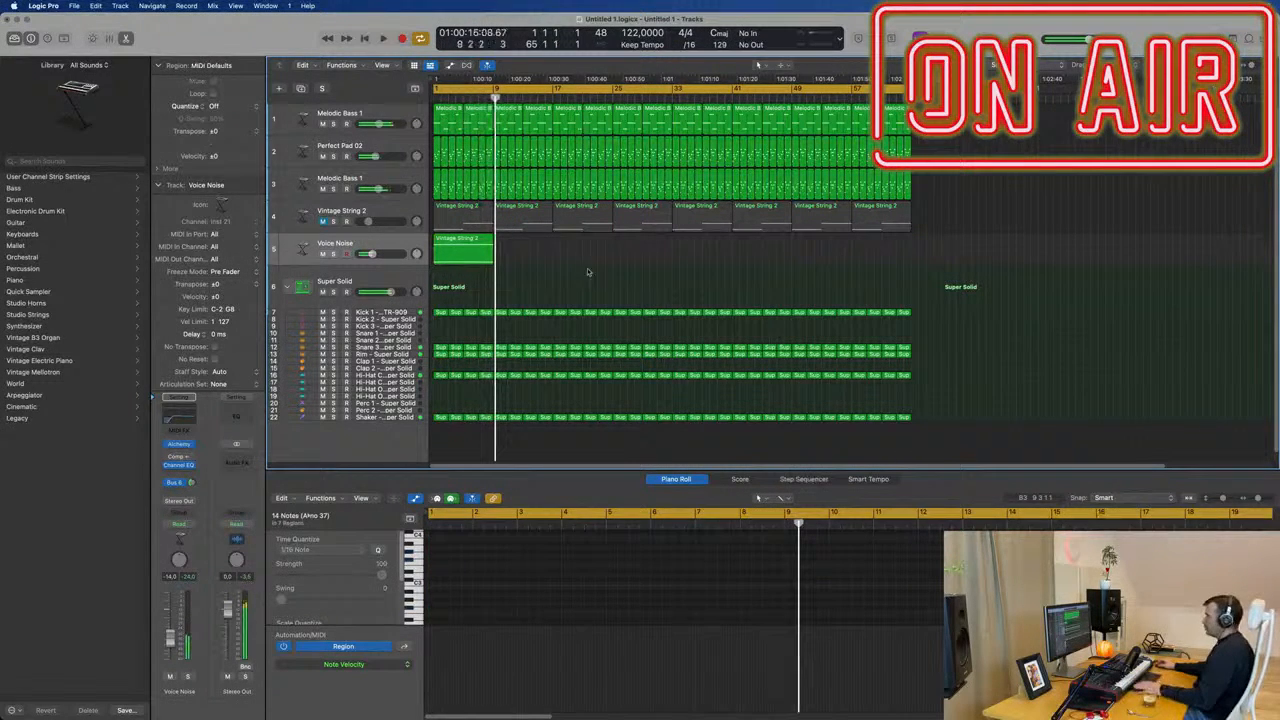
Repeat the first Voice Noise region until it fills all 64 bars, and play the arrangement from the start.
click(452, 251)
key(super+r)
key(super+r)
key(super+r)
key(super+r)
key(super+r)
key(super+r)
key(super+r)
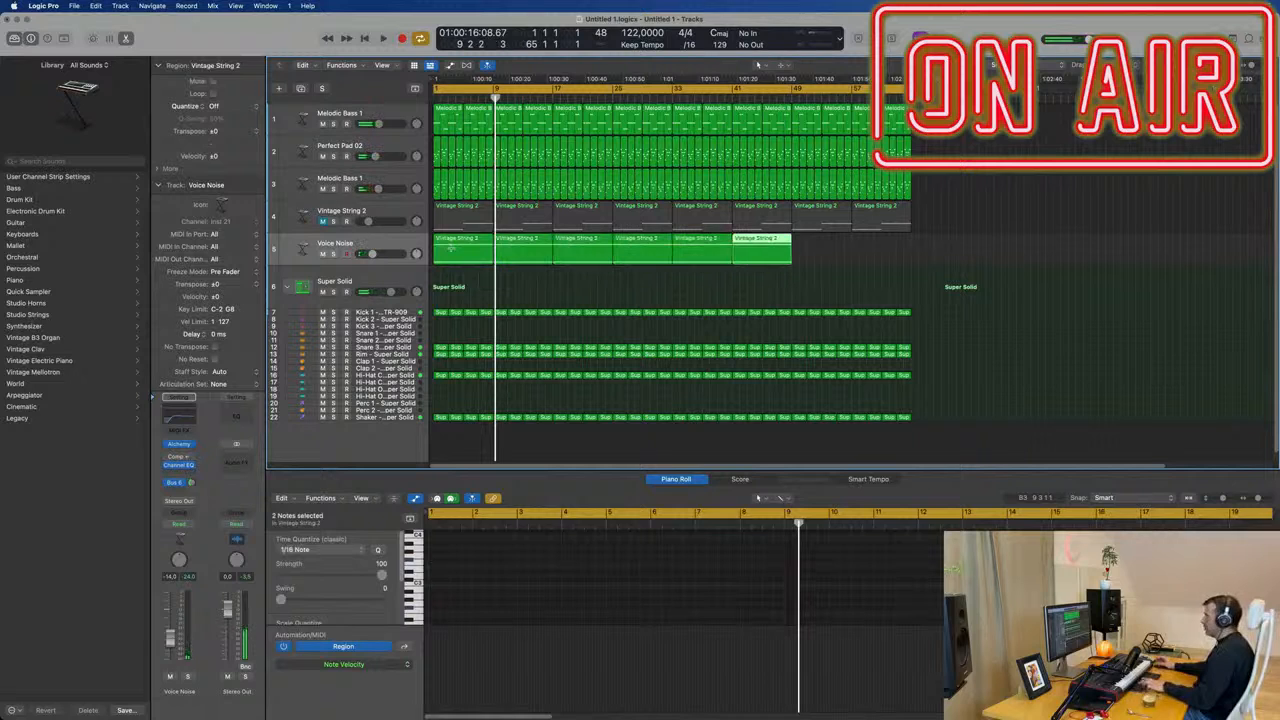
key(Return)
key(space)
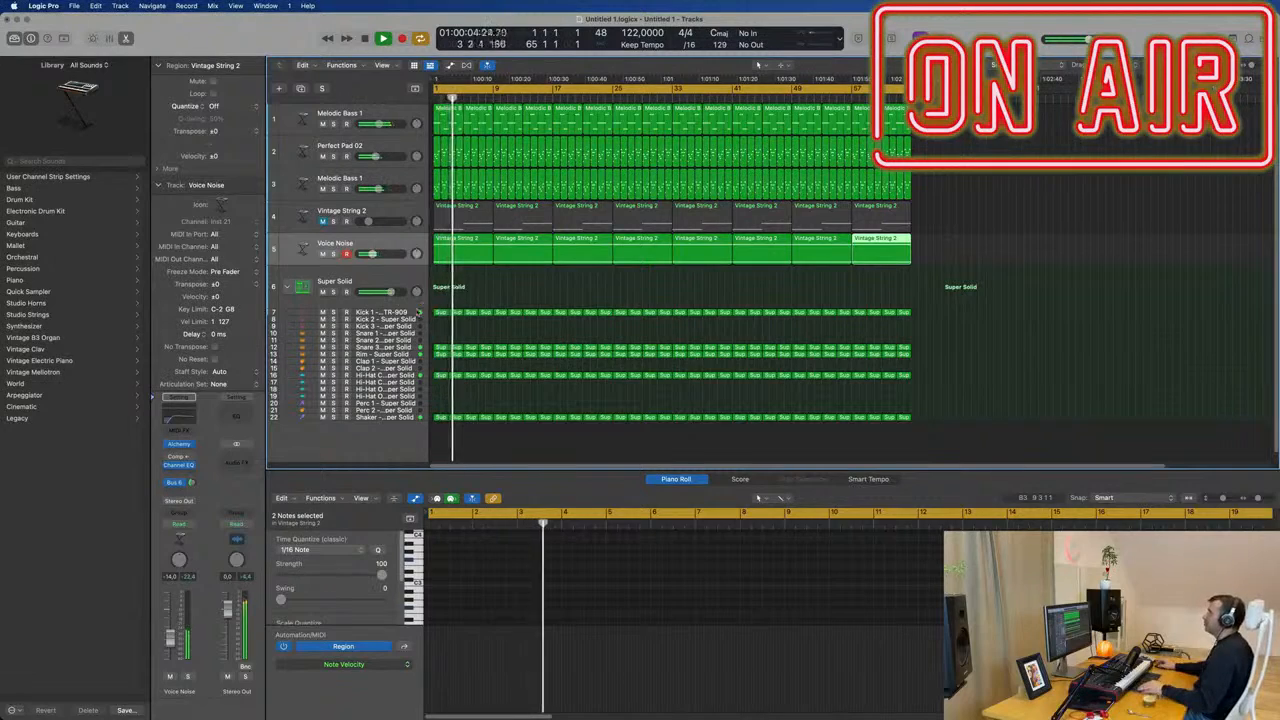
click(530, 282)
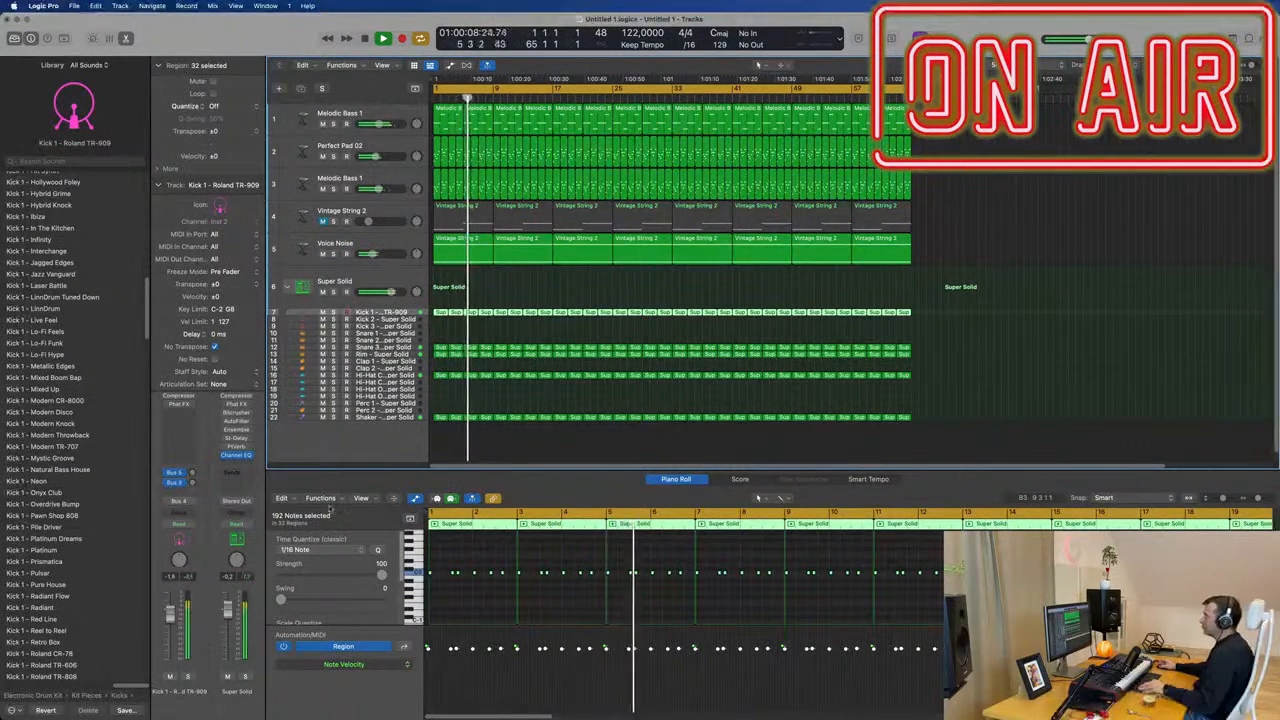
Copy the first two-bar Kick 1 region to the Kick 2 track at bar 1.
key(super+Right)
key(super+Right)
key(super+Right)
key(super+Right)
key(space)
key(space)
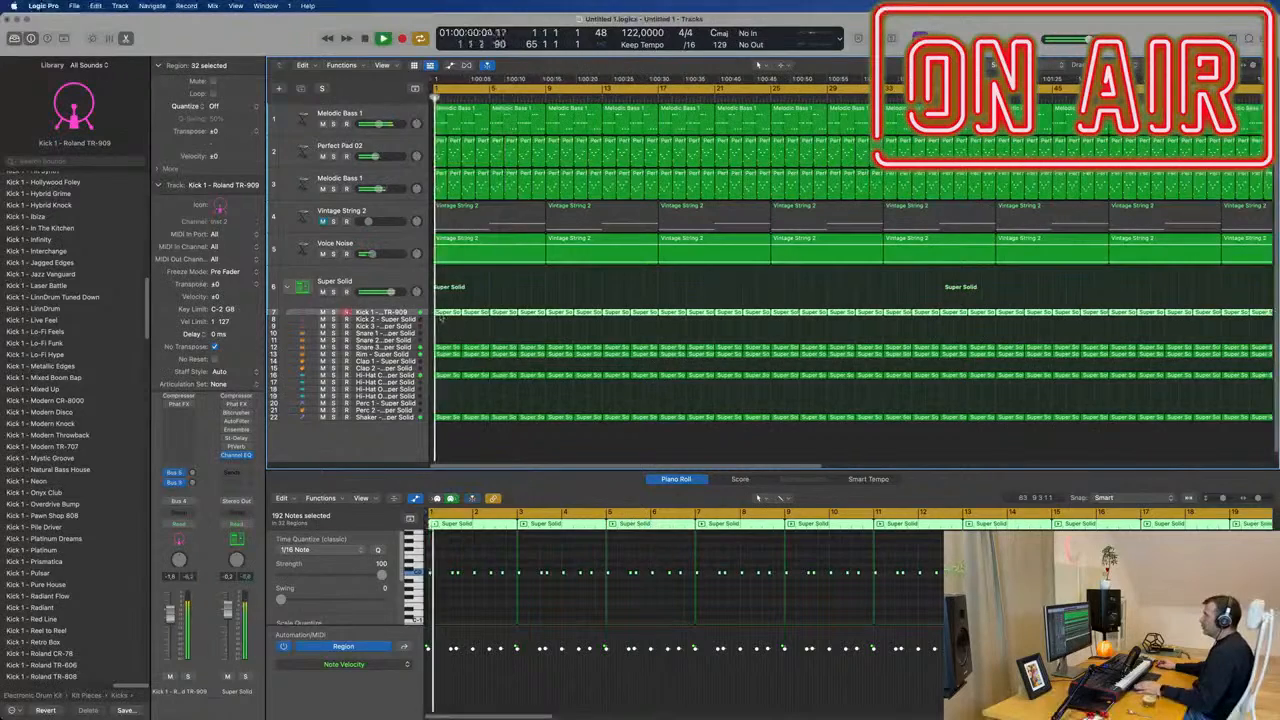
drag(444, 316, 449, 322)
Delete the second and fifth notes in the copied Kick 2 region and listen to the pattern.
key(space)
key(space)
scroll(470, 590, up, 5)
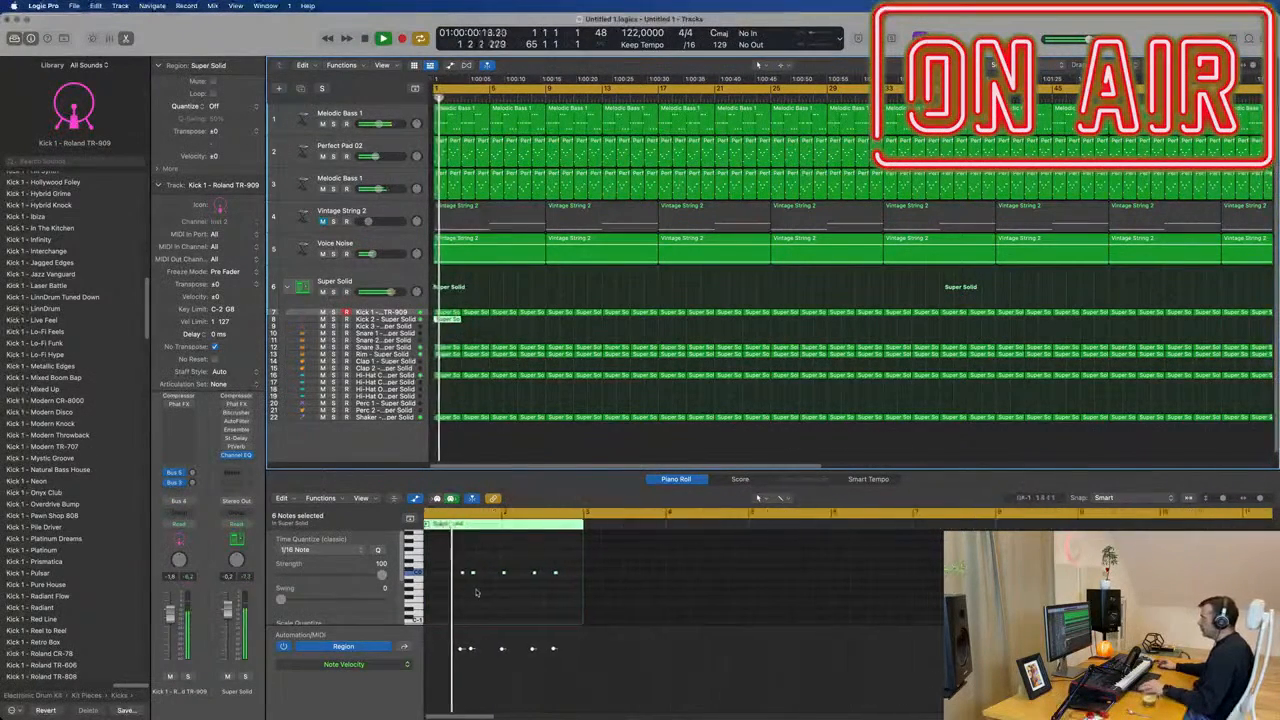
key(space)
key(space)
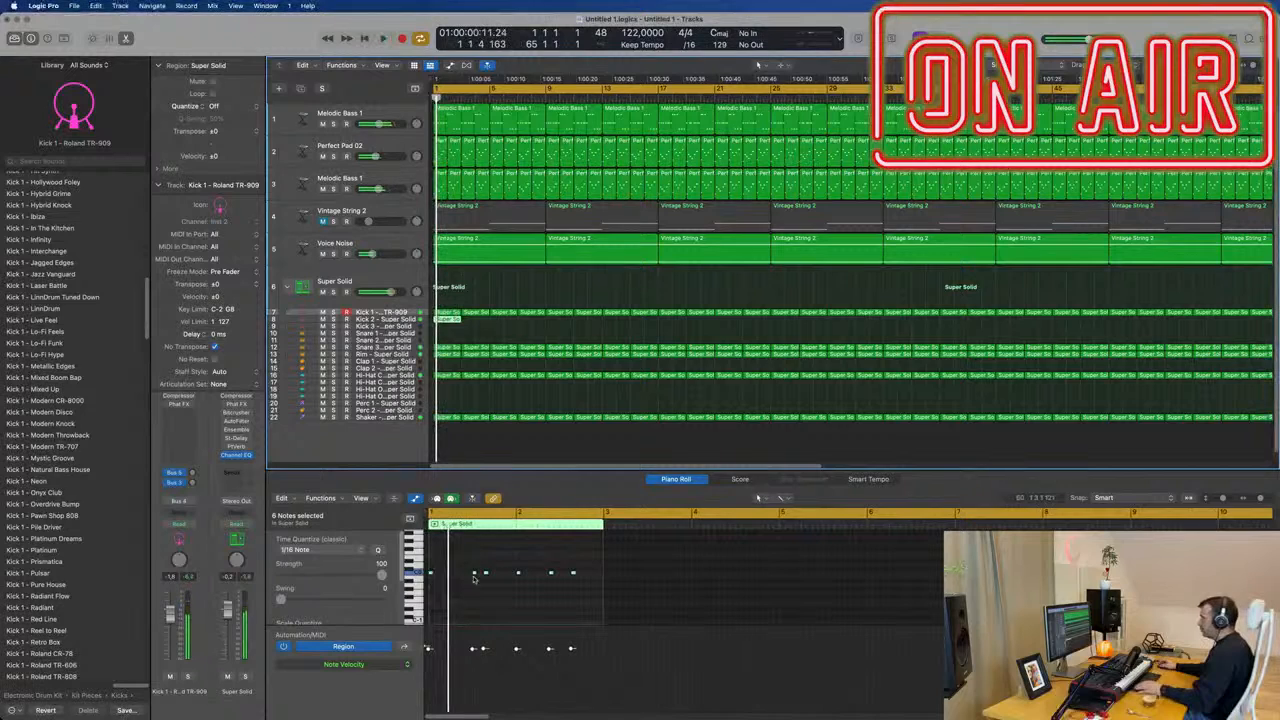
click(474, 574)
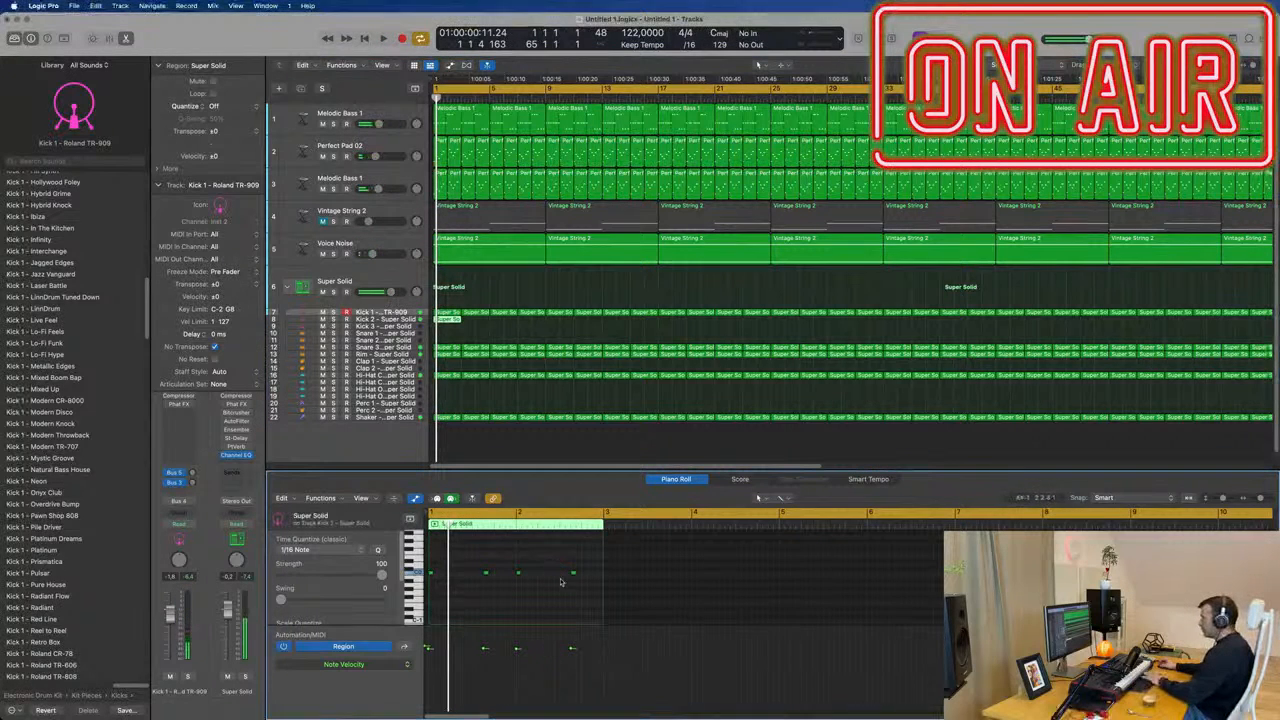
key(space)
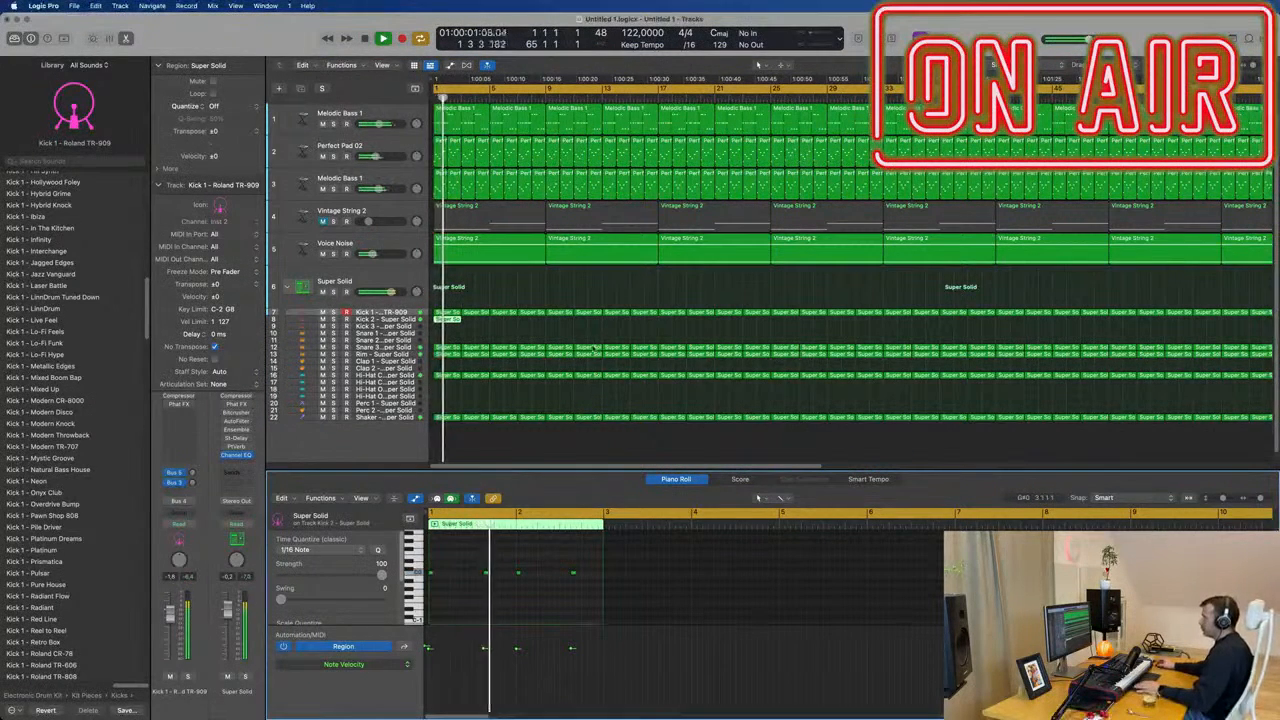
Repeat the Kick 2 region three times to fill the first eight bars.
click(451, 321)
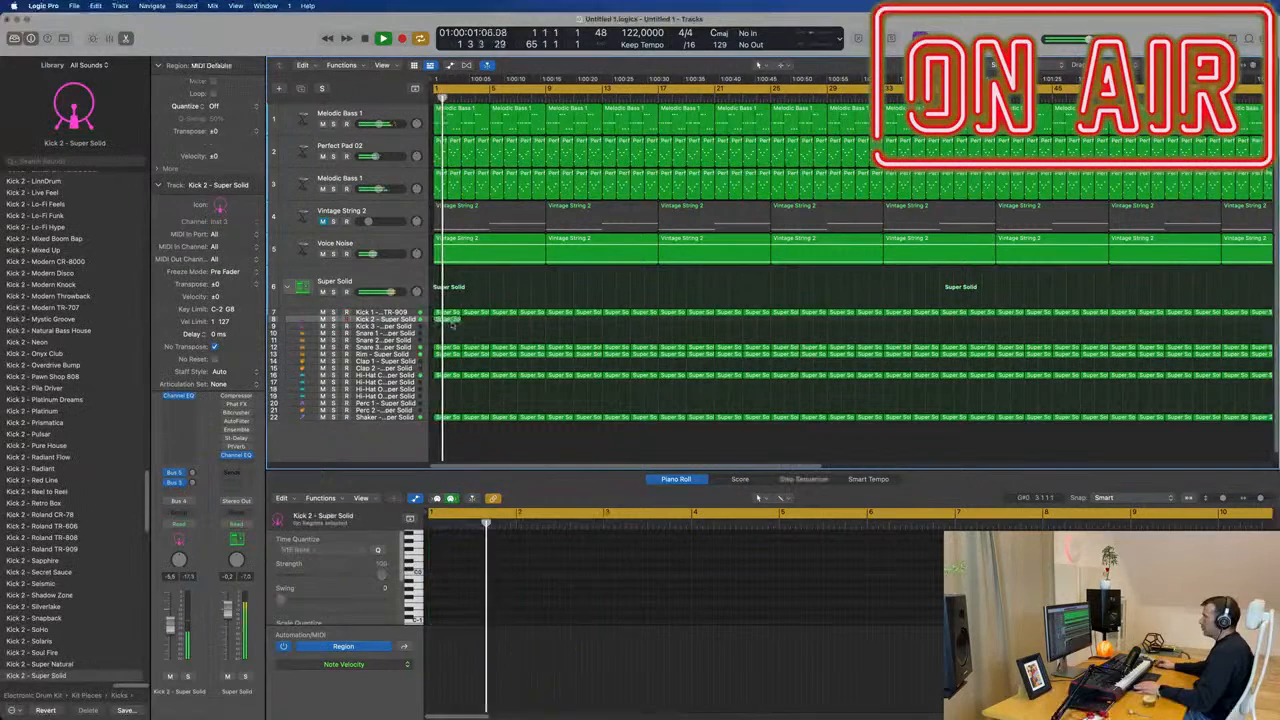
click(447, 320)
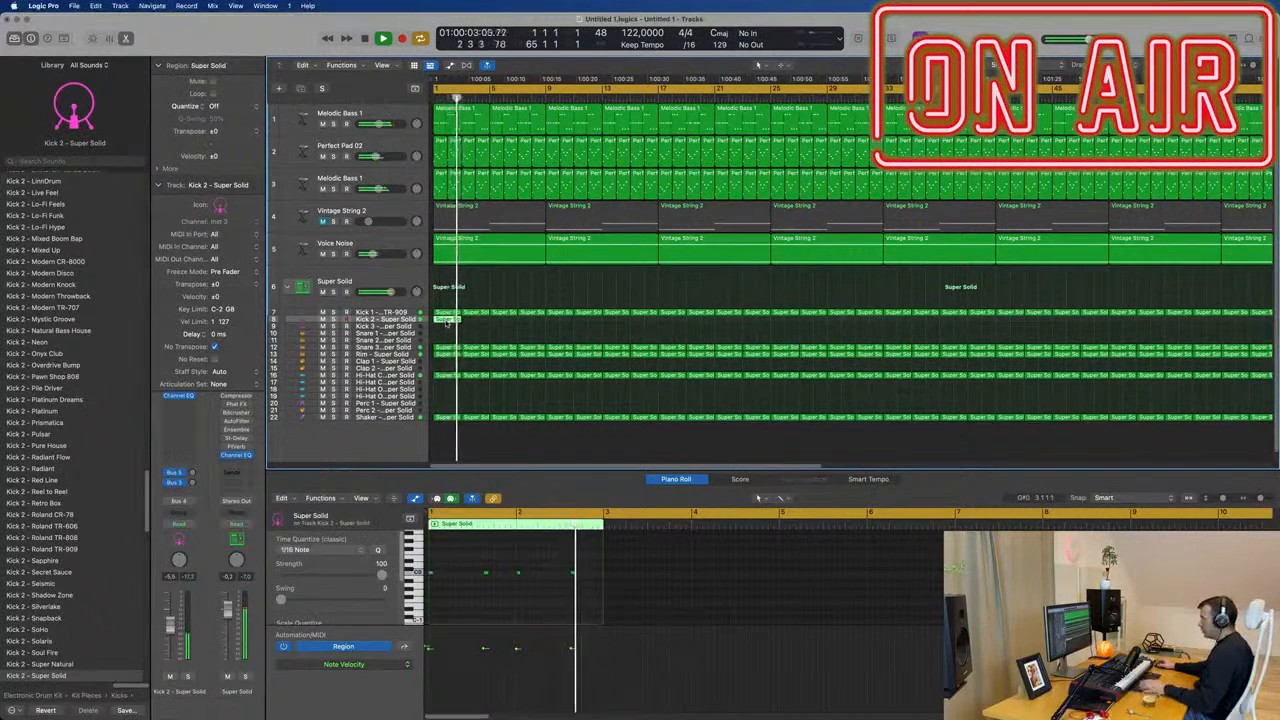
key(super+r)
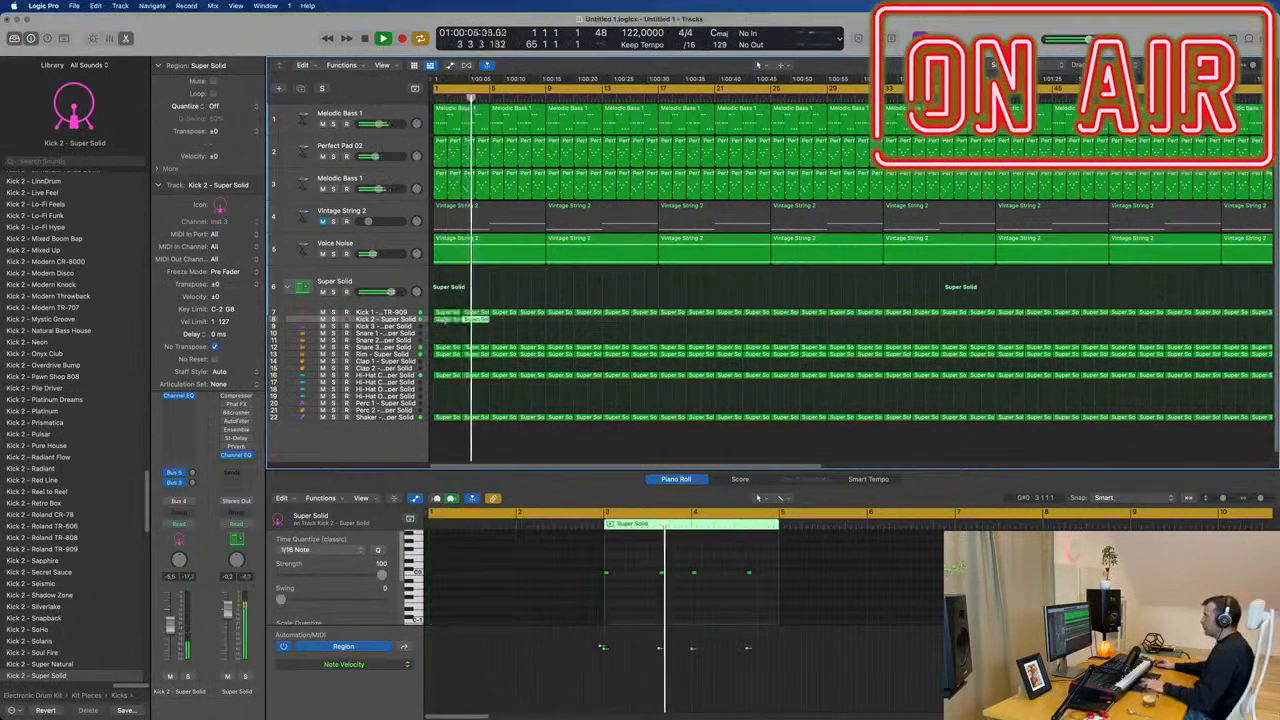
key(super+r)
key(super+r)
scroll(556, 331, left, 5)
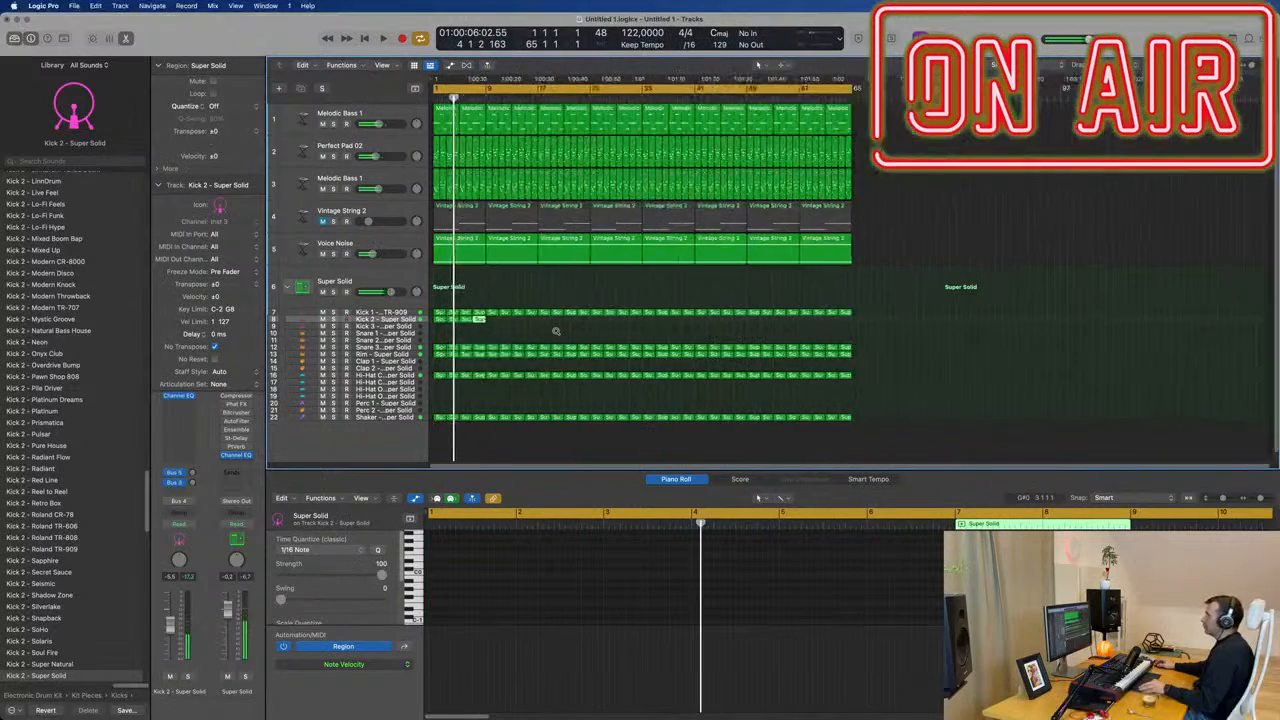
key(space)
Repeat the four Kick 2 regions as a group until they fill all 64 bars.
drag(500, 325, 438, 322)
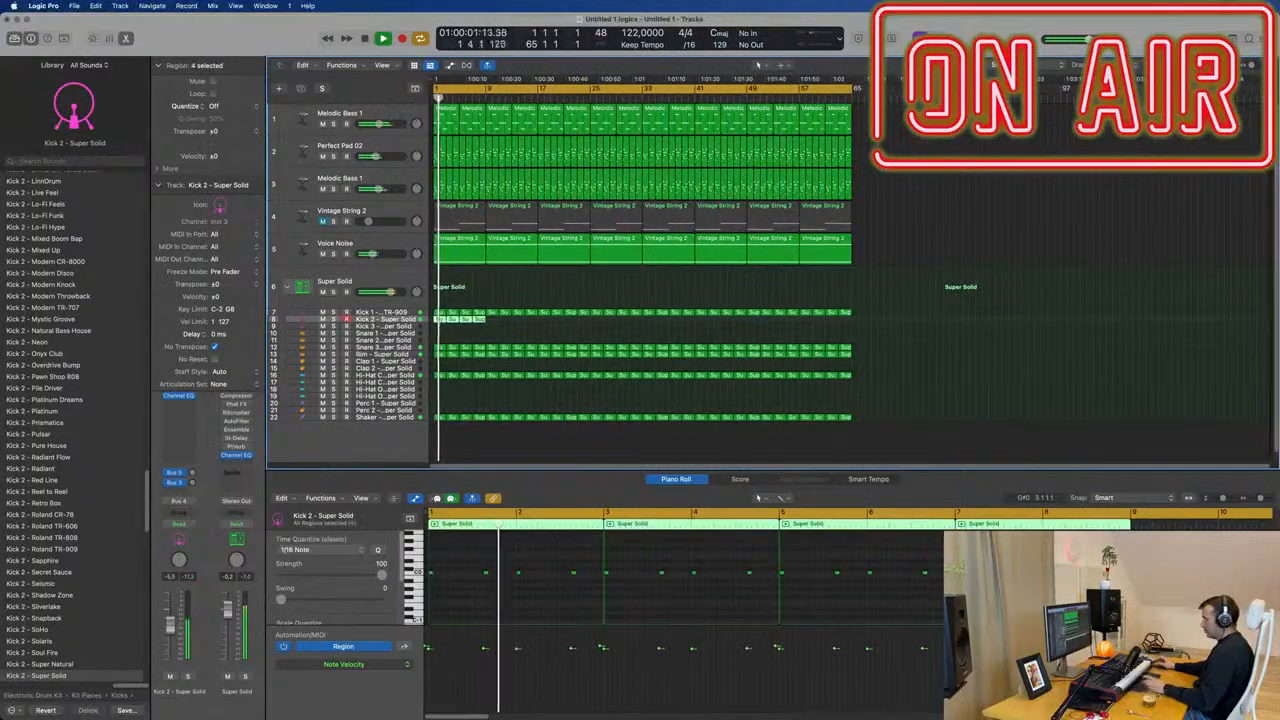
key(super+r)
key(super+r)
key(super+r)
key(super+r)
key(super+r)
key(super+r)
key(super+r)
key(space)
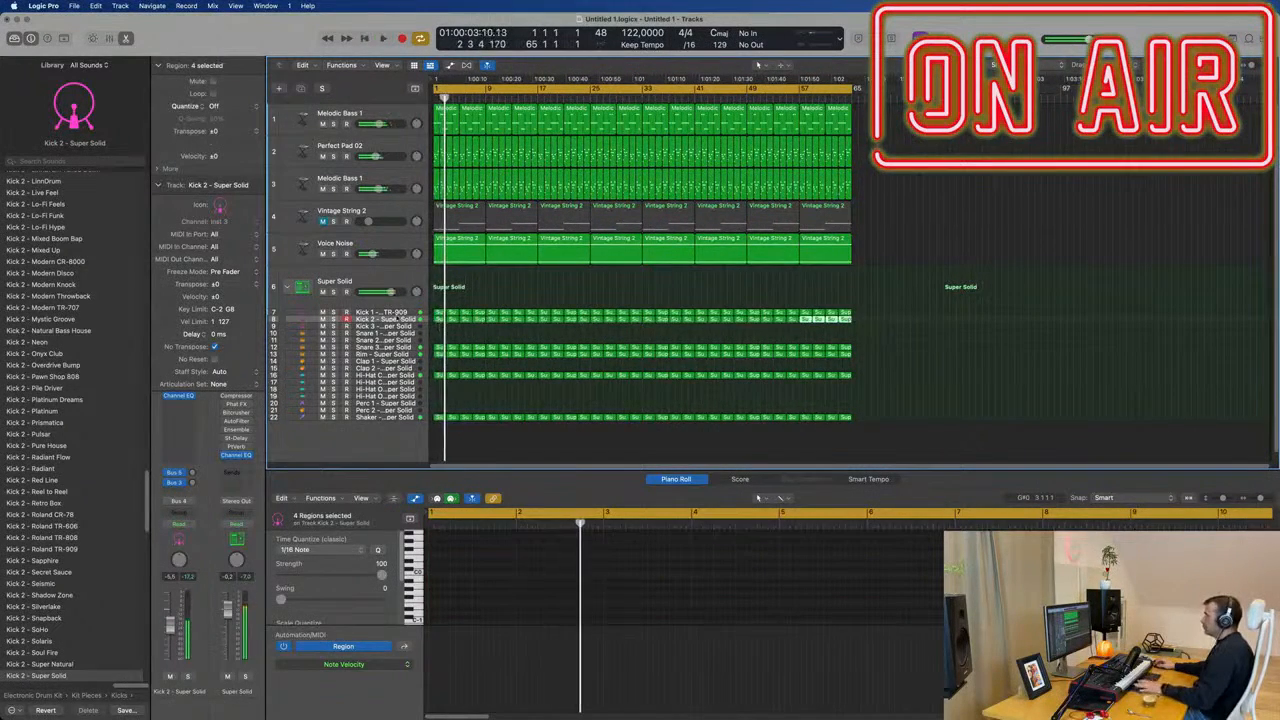
Try the Kick 3 Sub - Above and Beyond sound on the Kick 2 track, auditioning it soloed and in the mix.
key(space)
scroll(78, 385, down, 10)
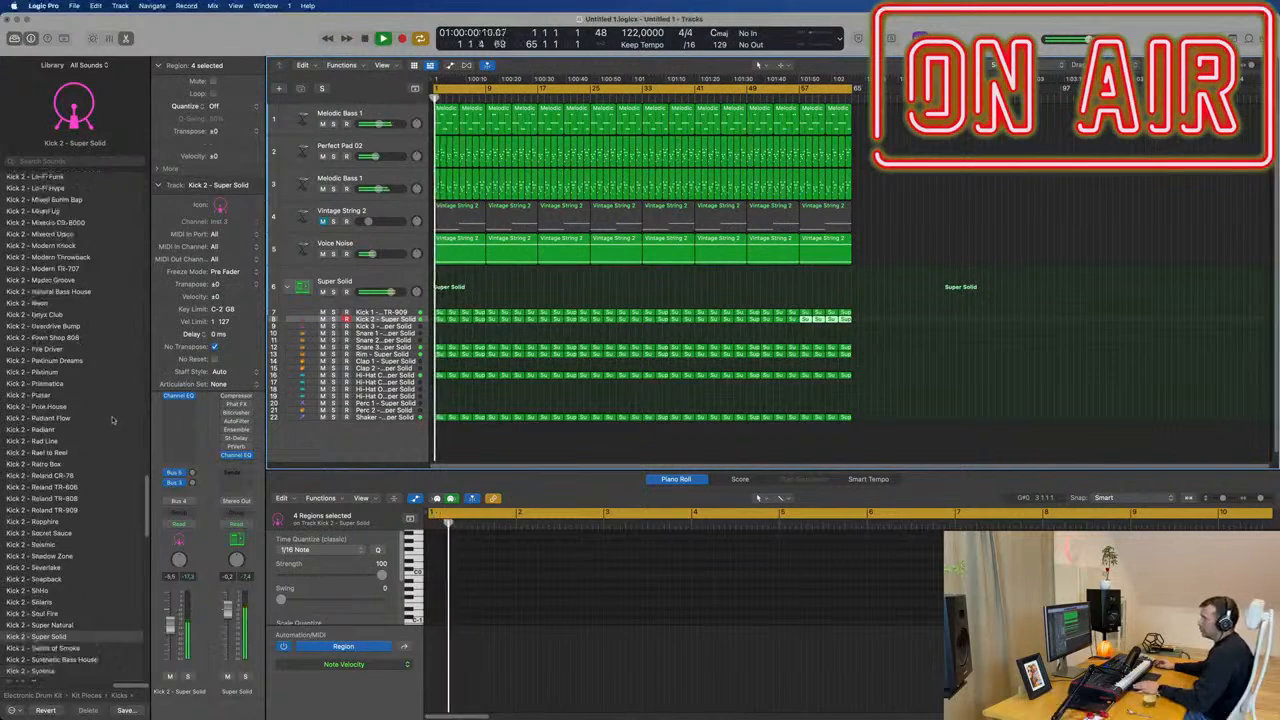
scroll(112, 422, up, 1)
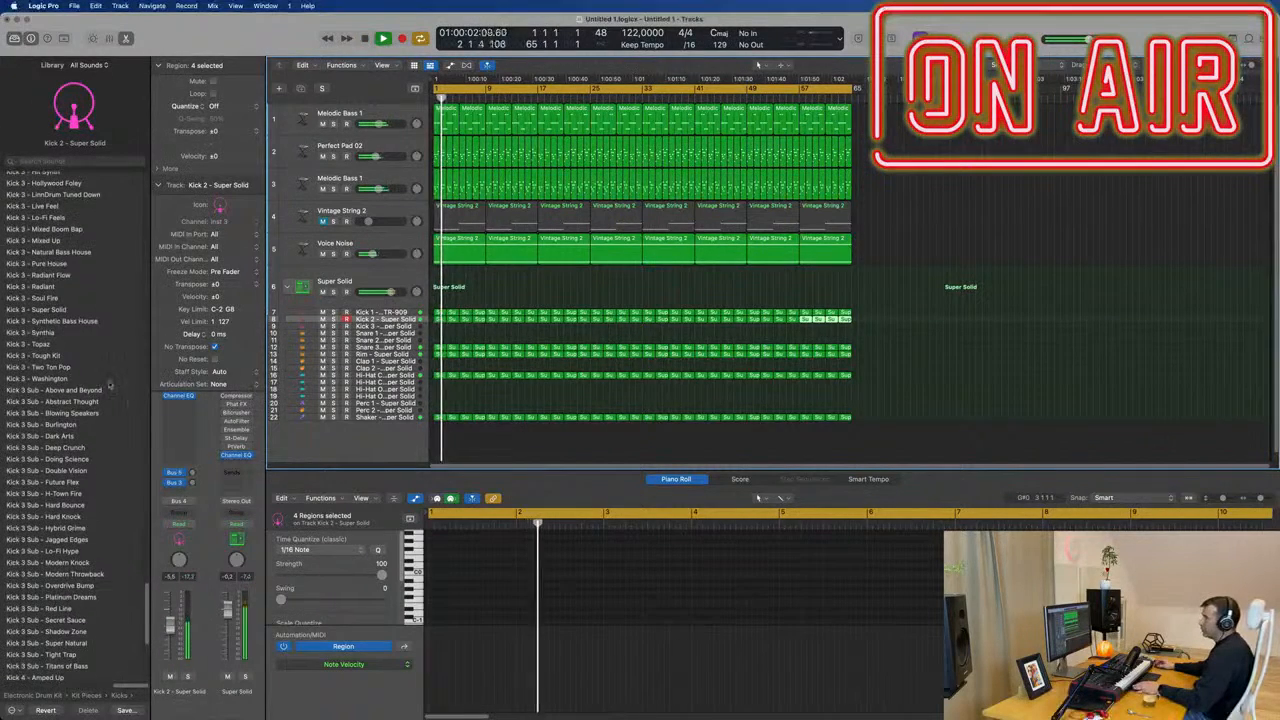
click(60, 390)
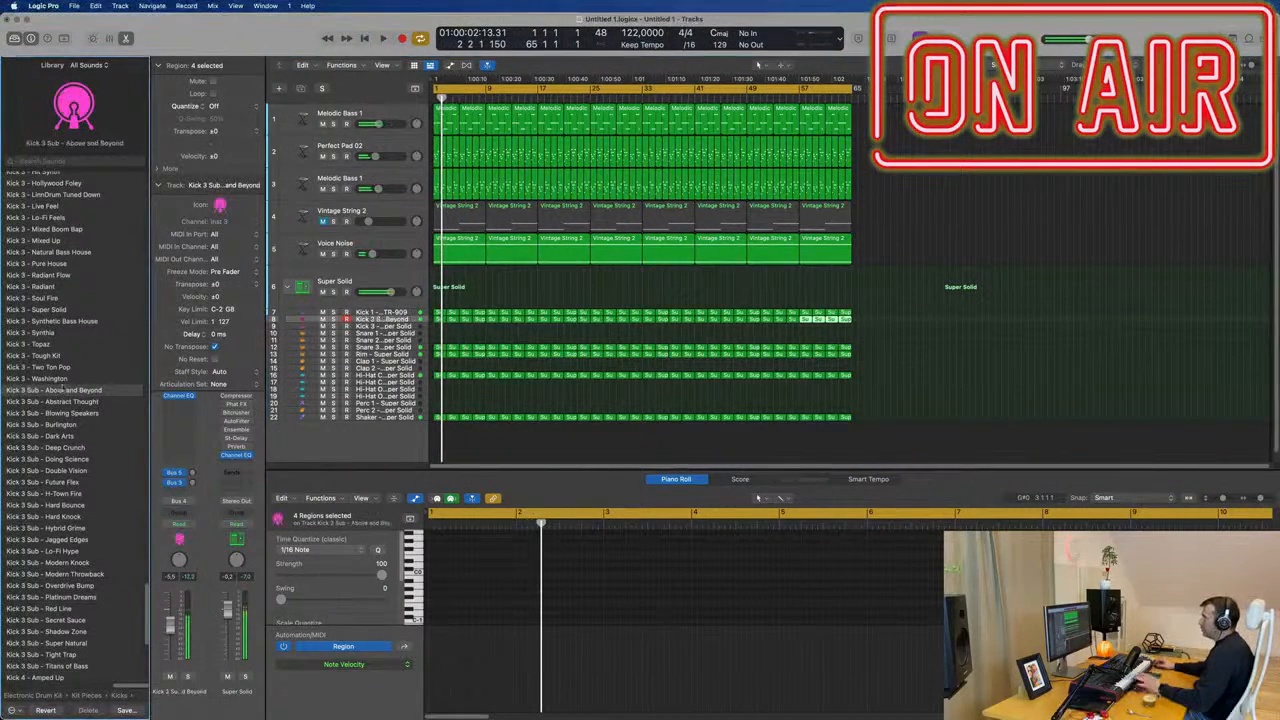
key(space)
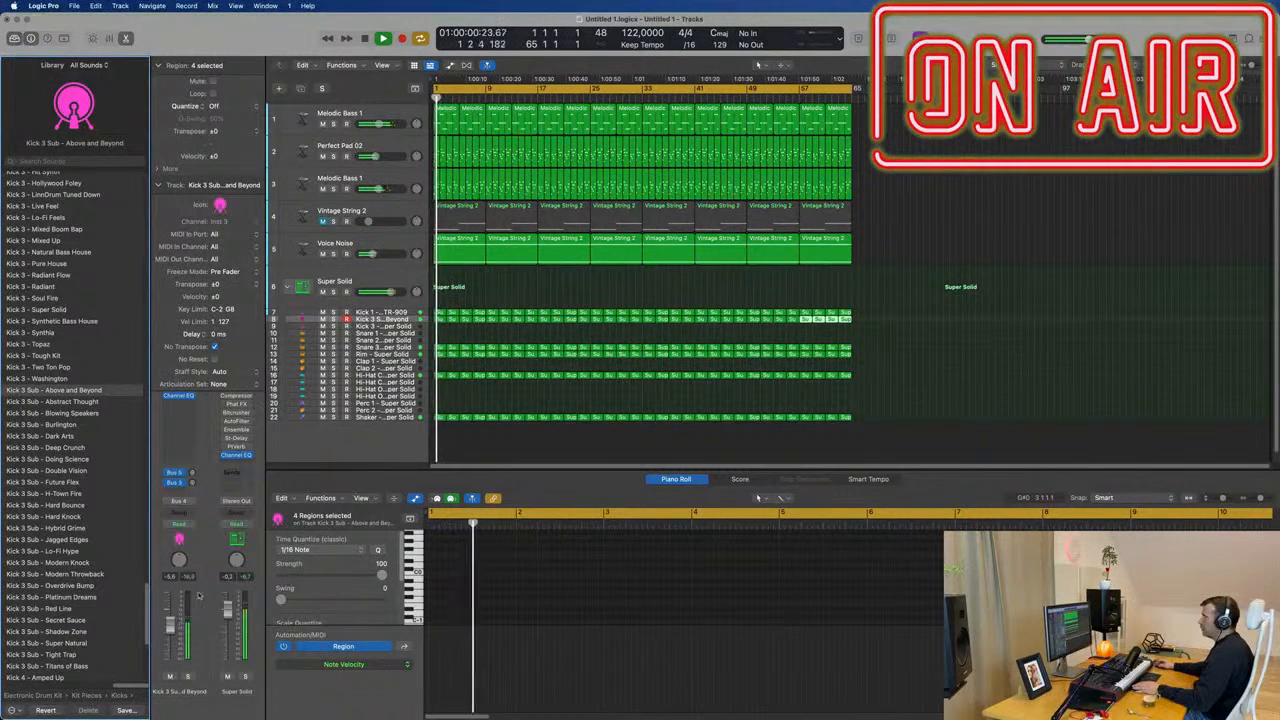
click(188, 677)
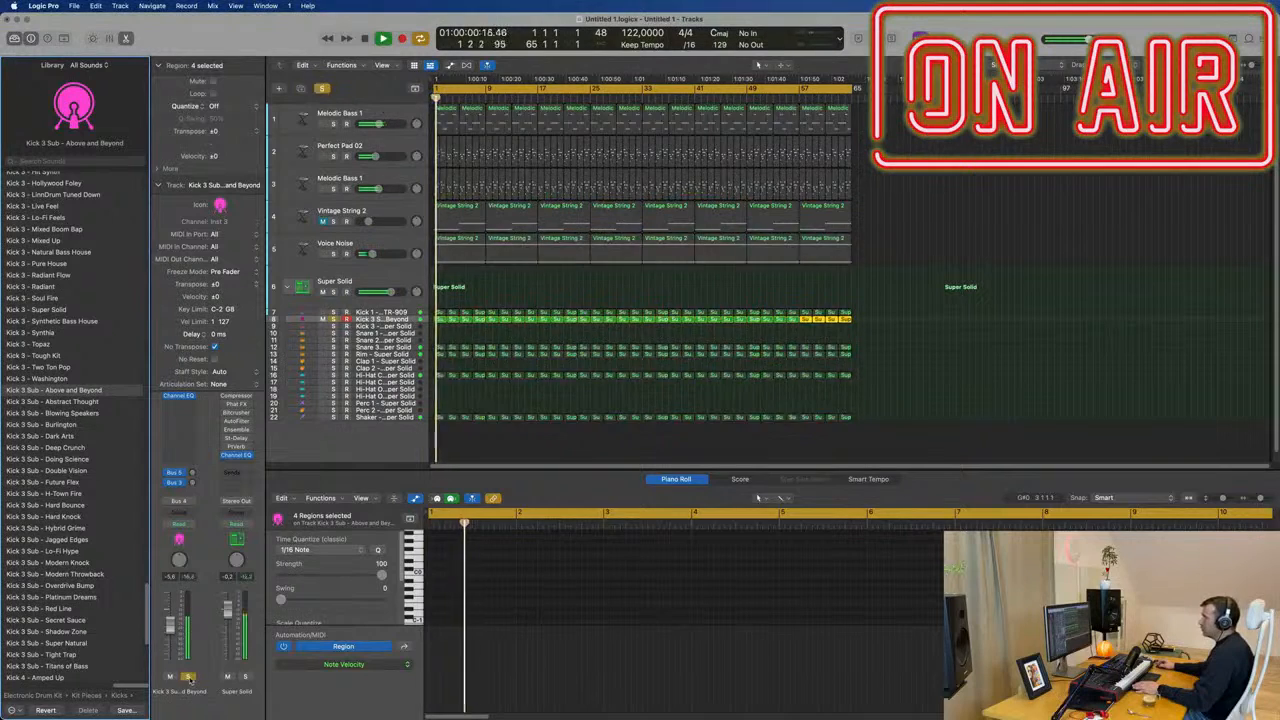
click(188, 677)
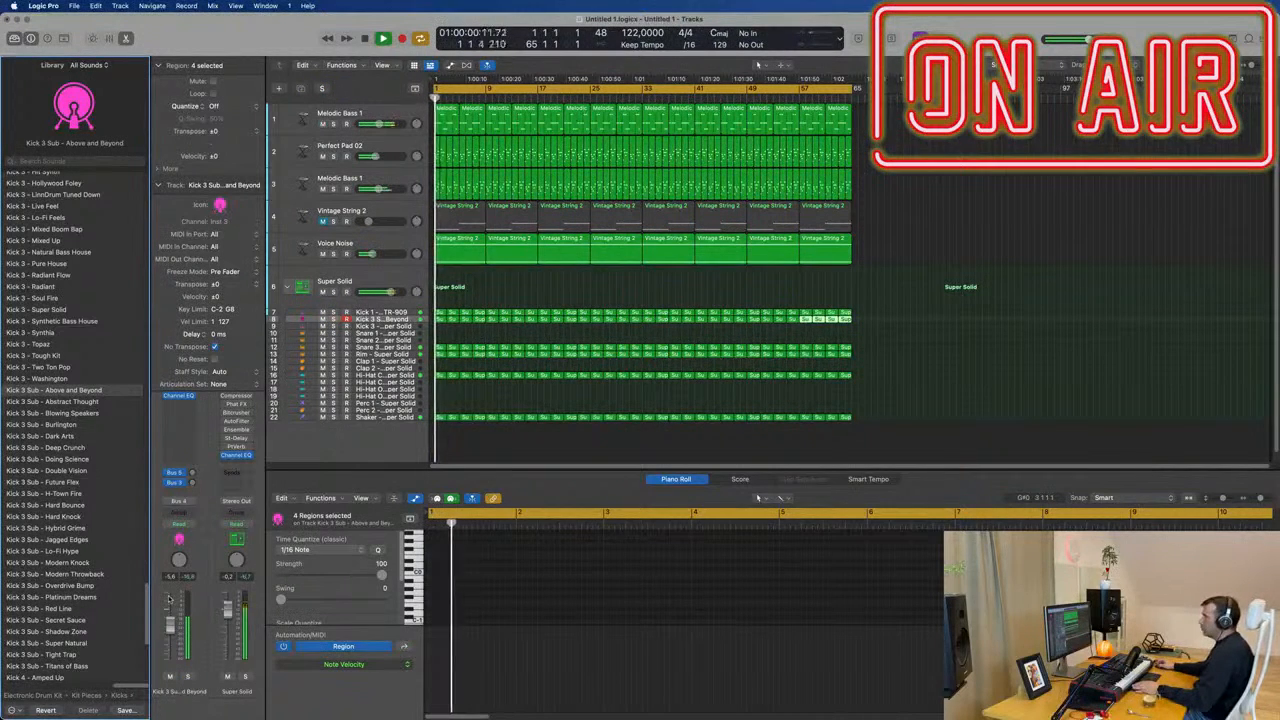
Audition the Kick 3 Sub sounds Abstract Thought, Blowing Speakers, Burlington and Dark Arts on the second kick track.
scroll(90, 440, down, 1)
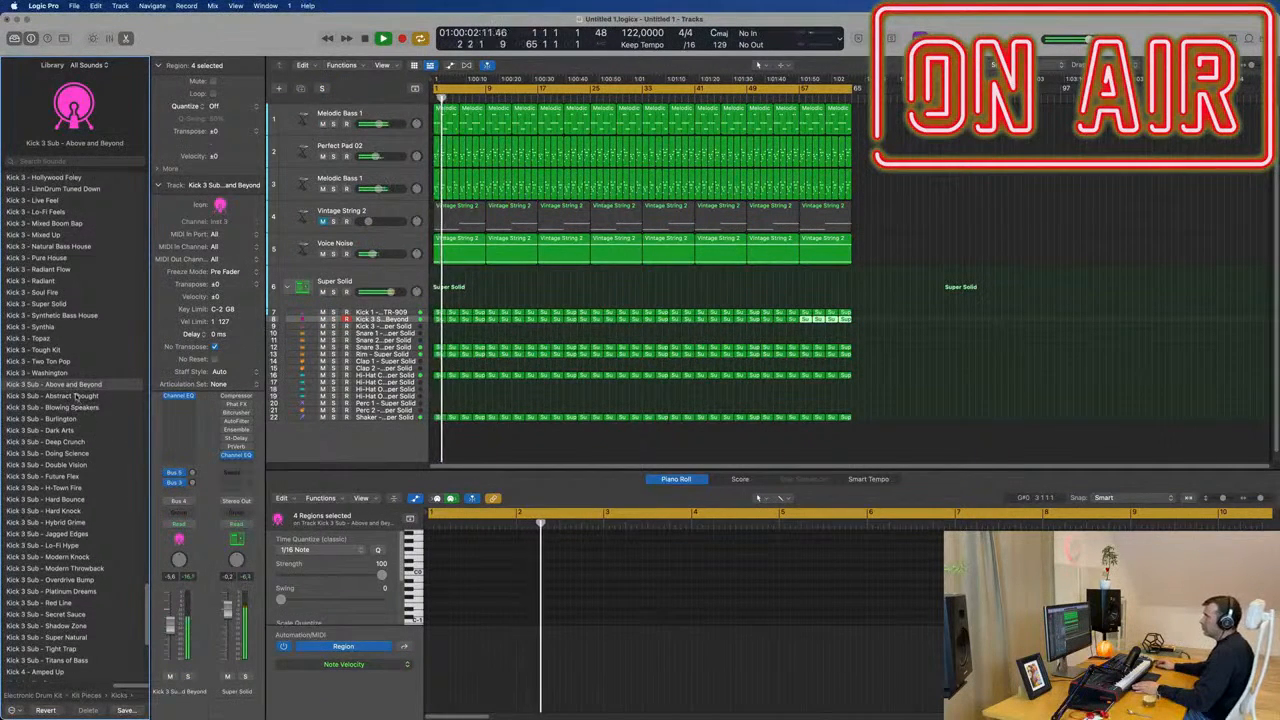
click(78, 396)
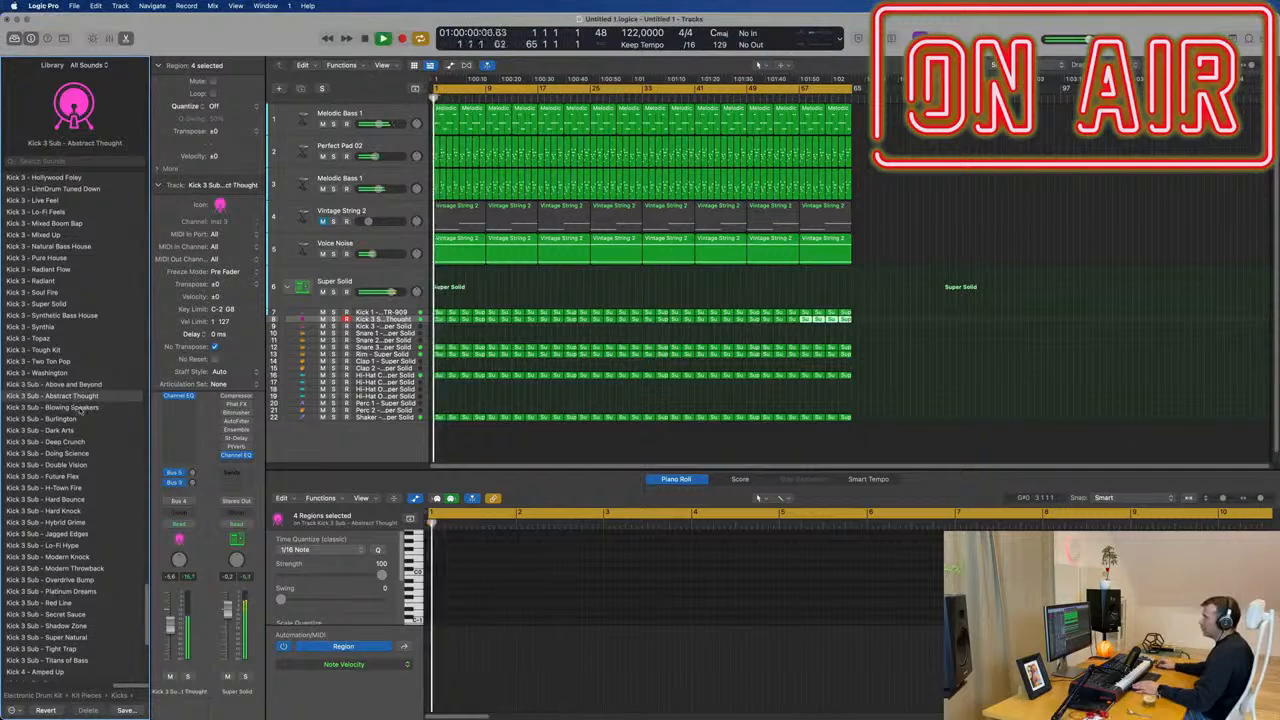
scroll(78, 398, down, 1)
click(82, 403)
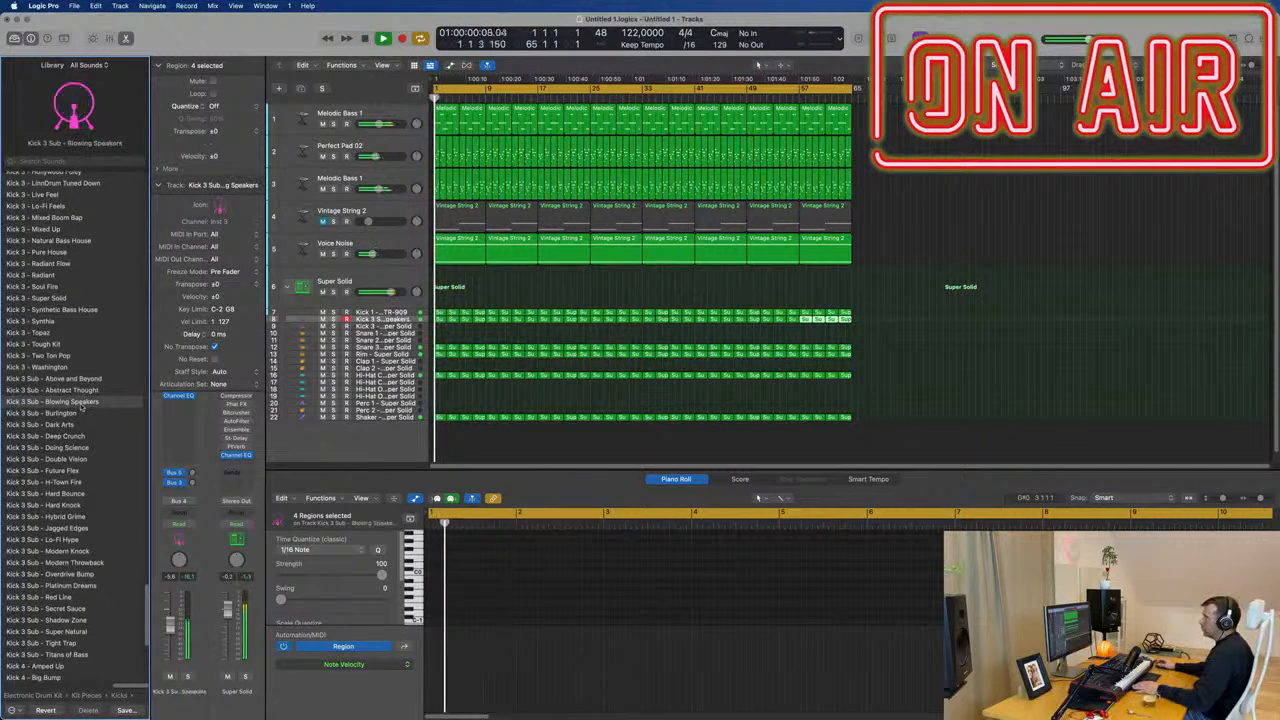
click(72, 414)
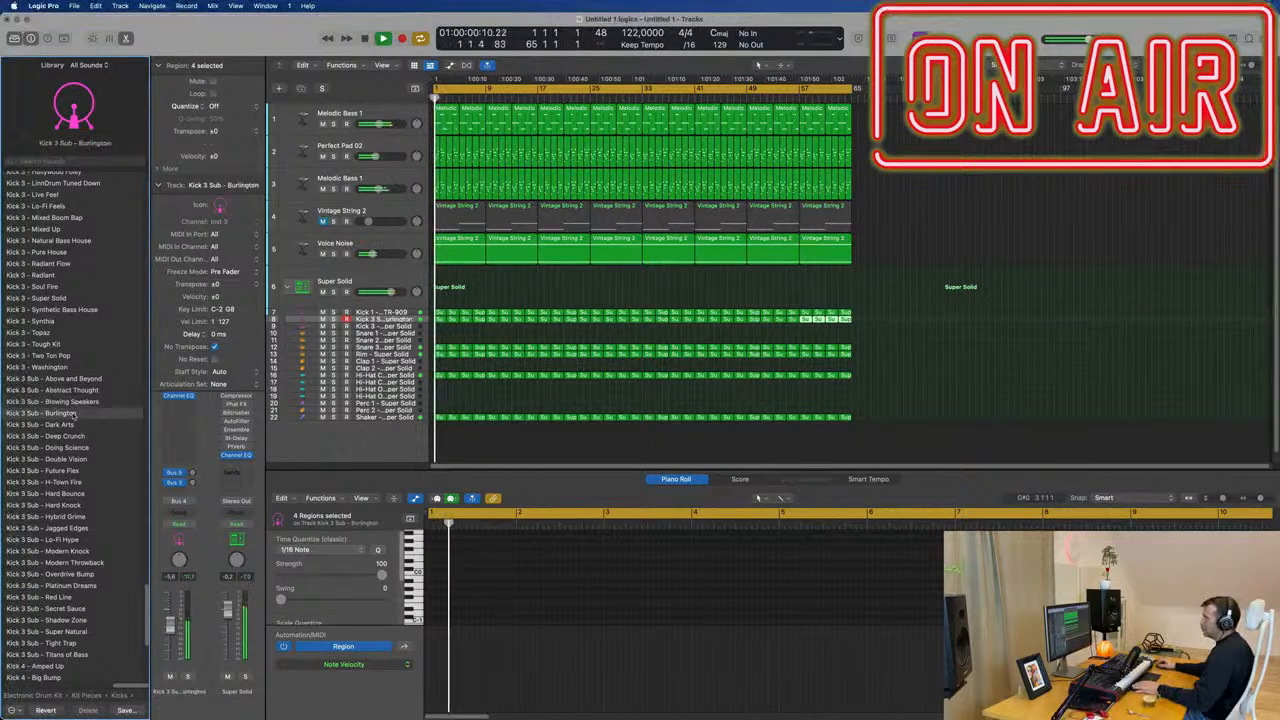
click(69, 425)
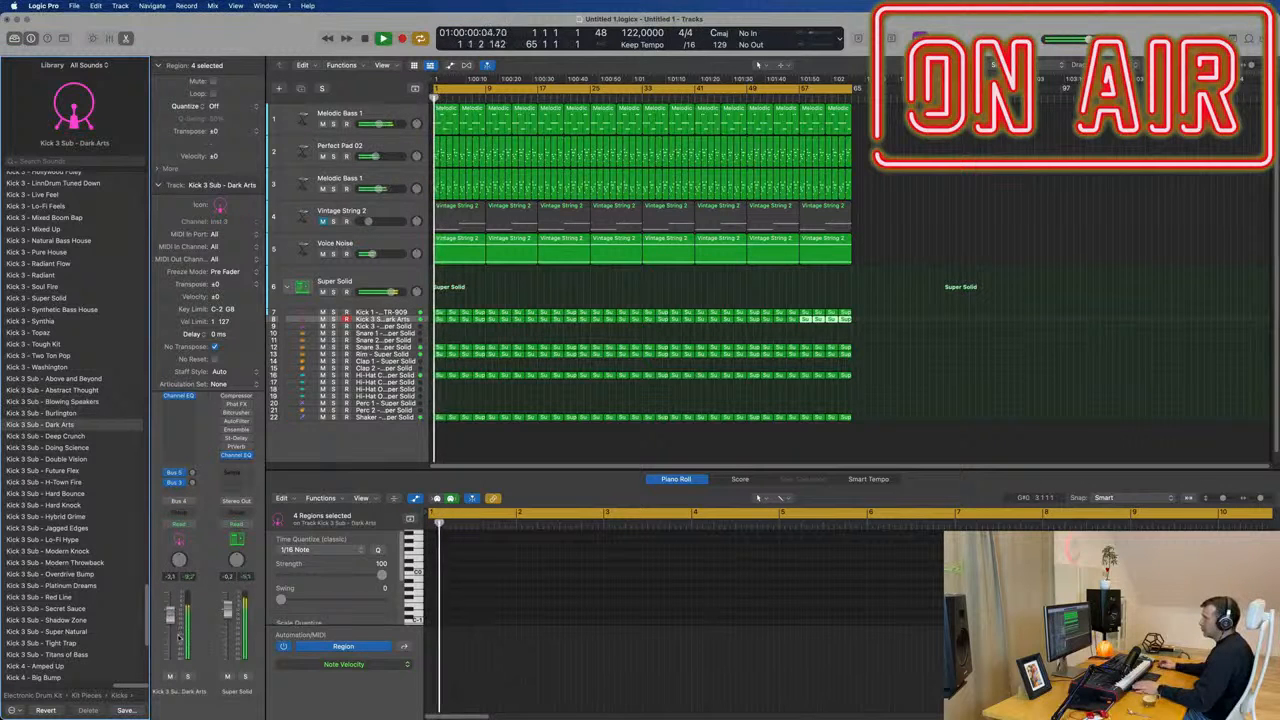
Raise the second kick track's volume to about -2.1 dB and load the Kick 3 Sub - Deep Crunch sound with the track soloed.
click(188, 677)
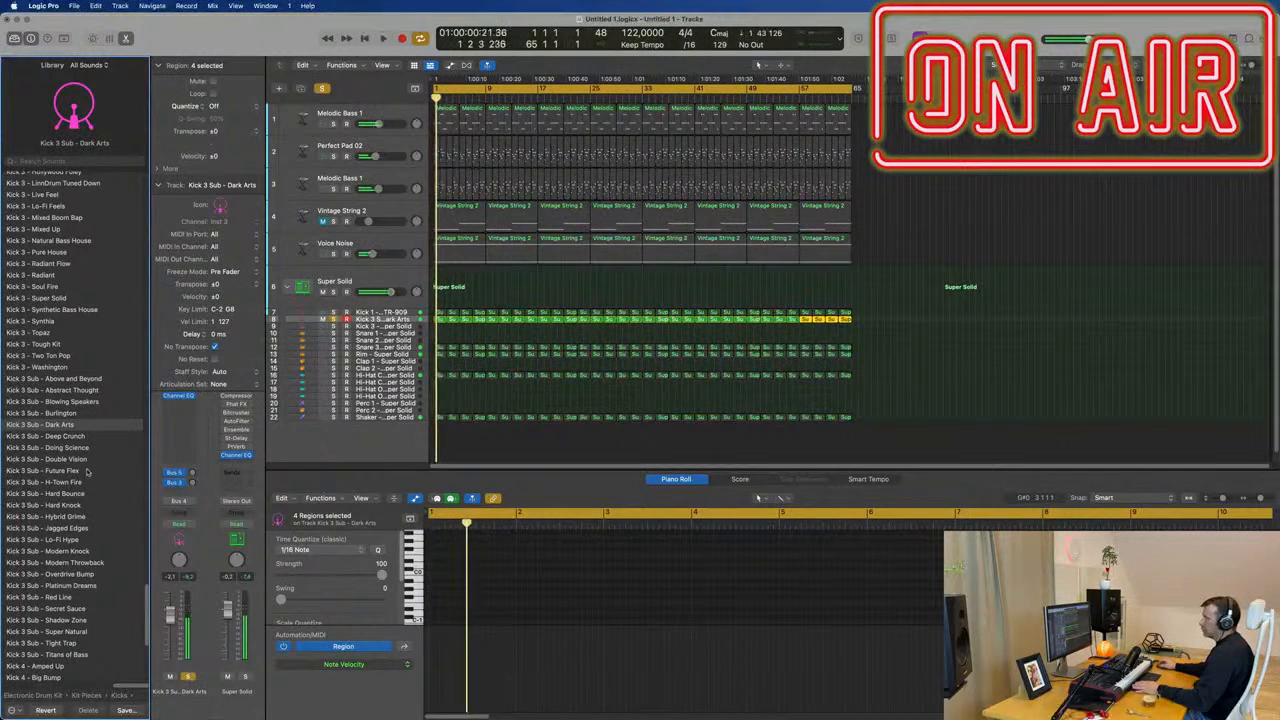
click(76, 437)
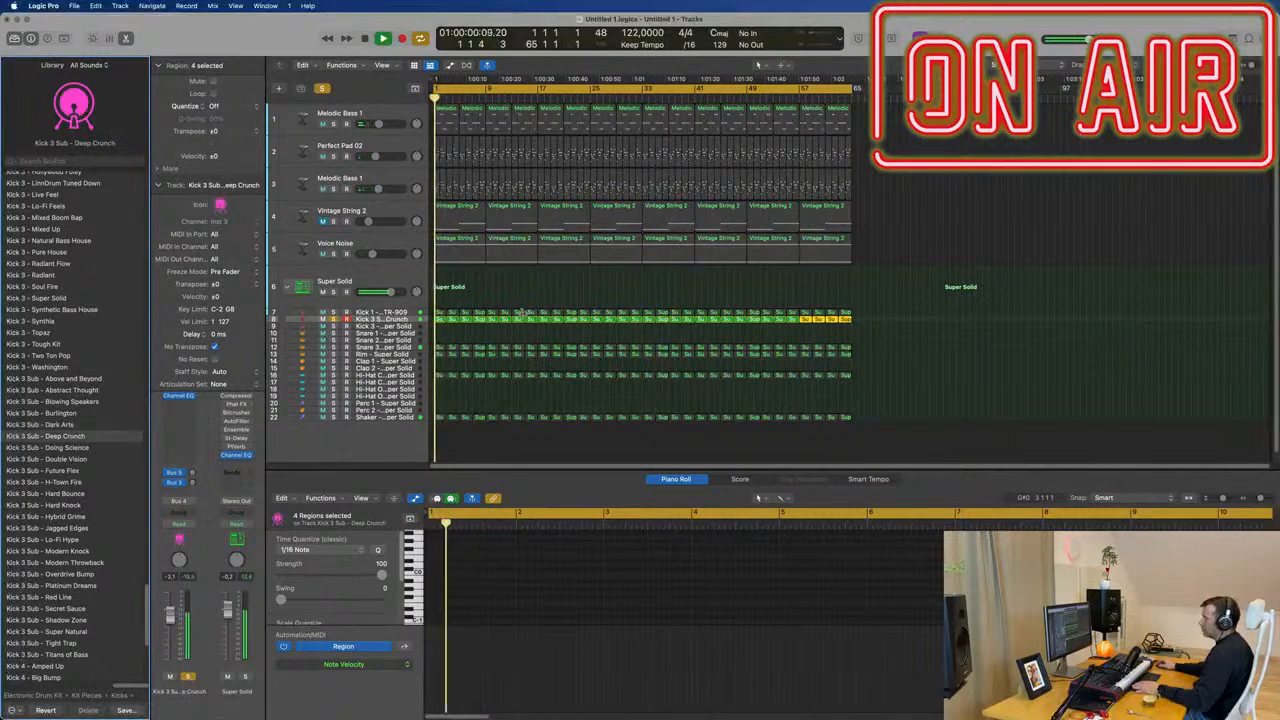
Lengthen all notes in every region of the Kick 3 Sub track and audition them soloed, finishing with the track unsoloed.
drag(447, 323, 851, 319)
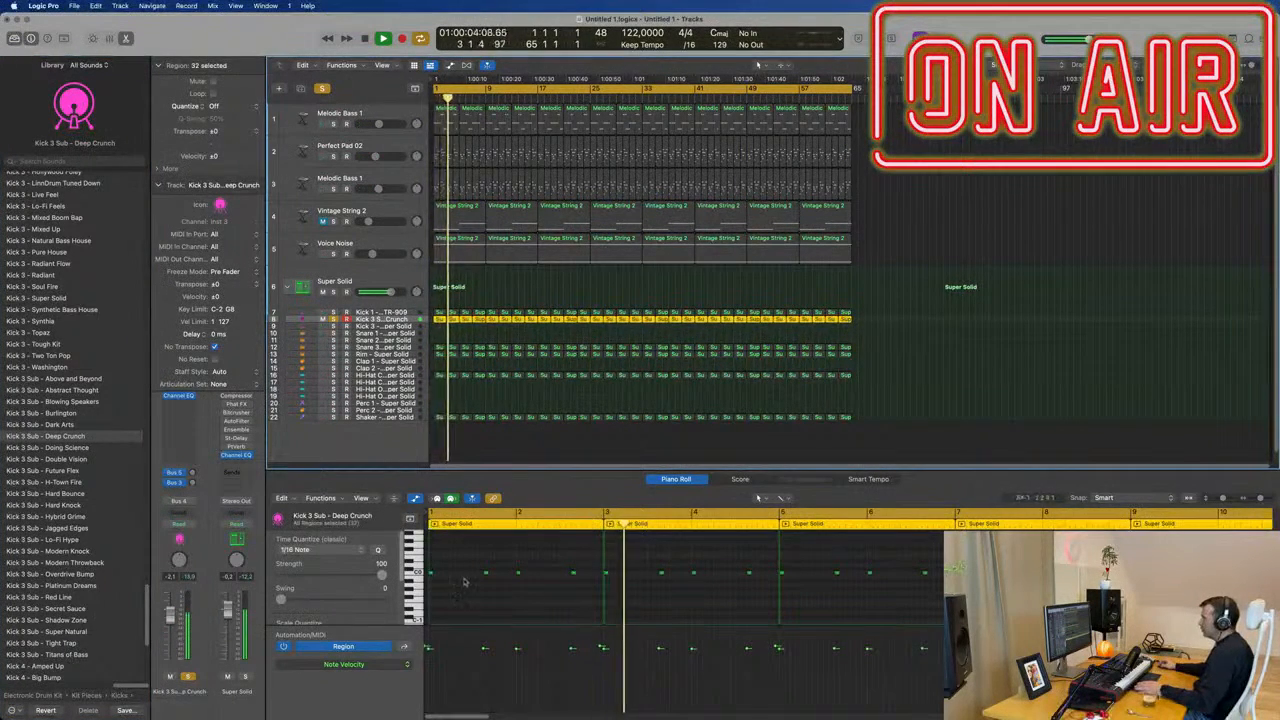
key(super+a)
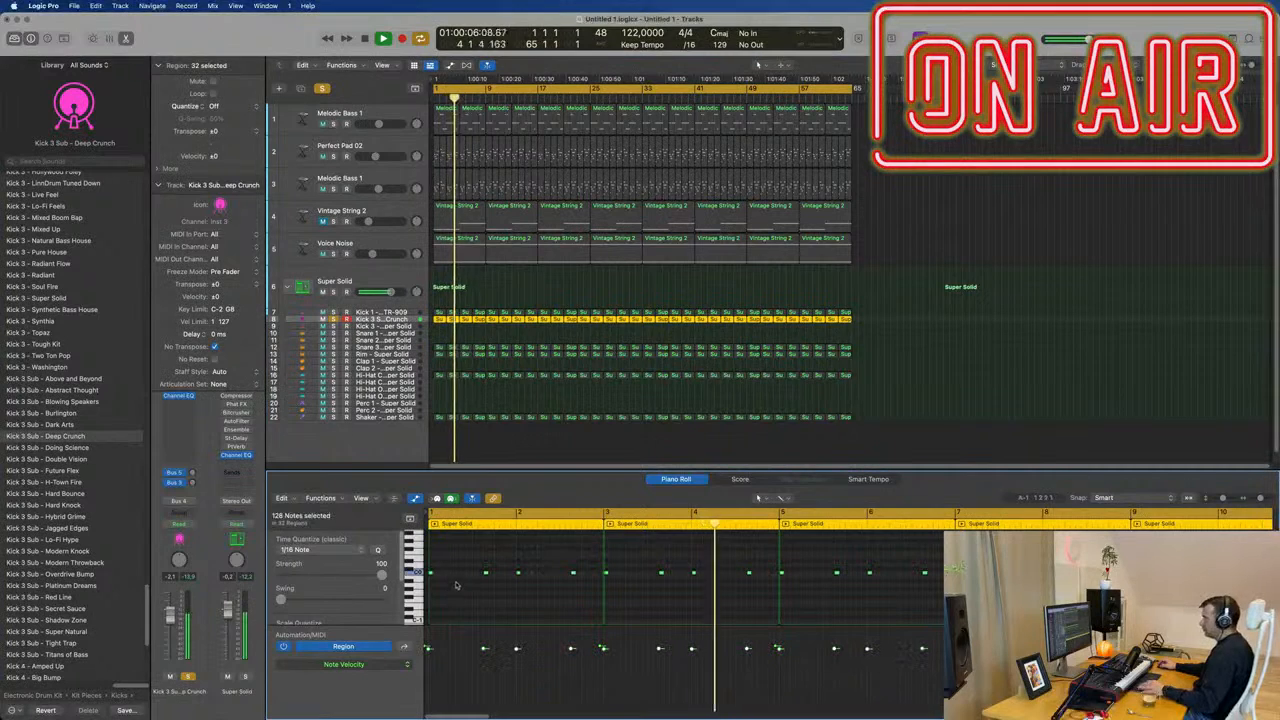
drag(433, 573, 441, 578)
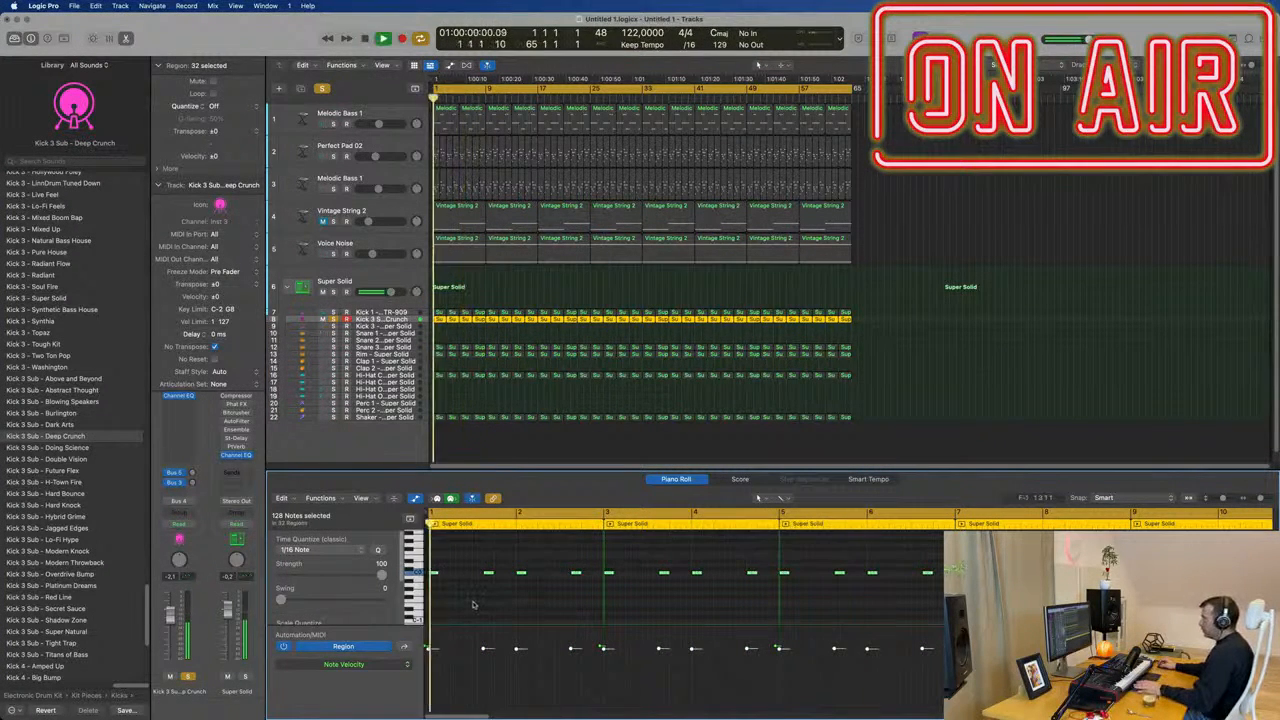
key(space)
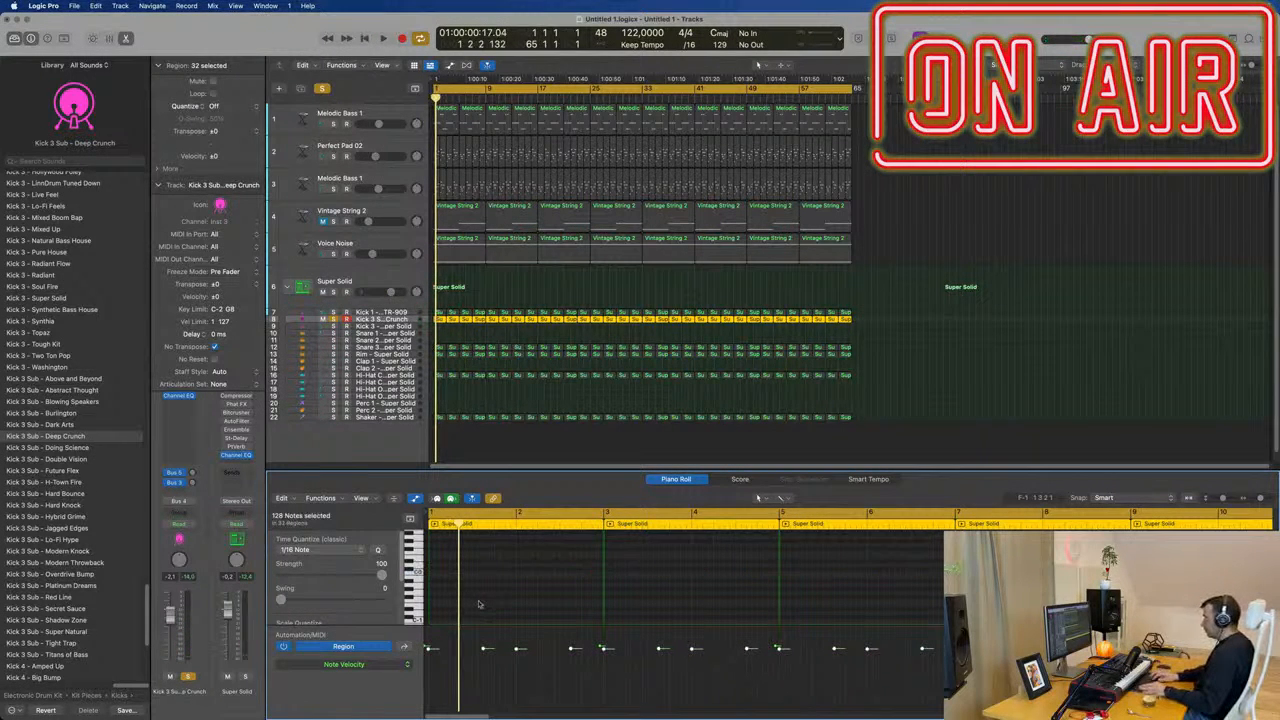
key(space)
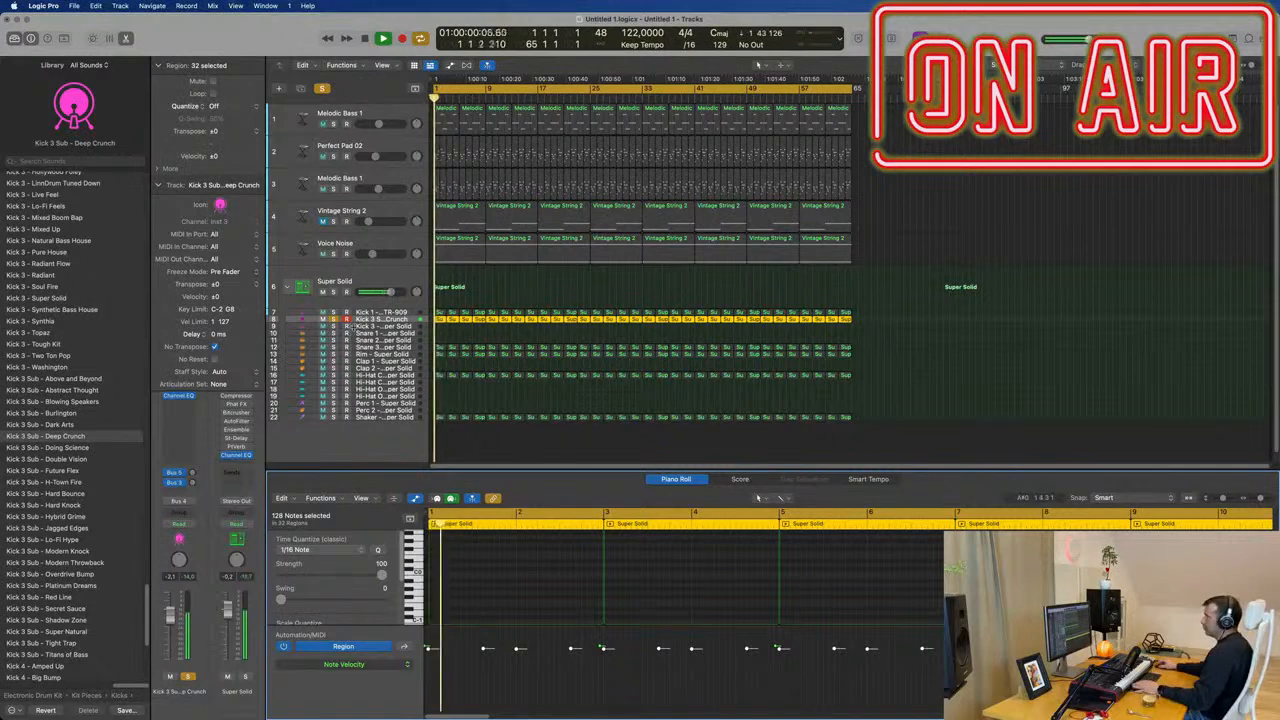
click(334, 320)
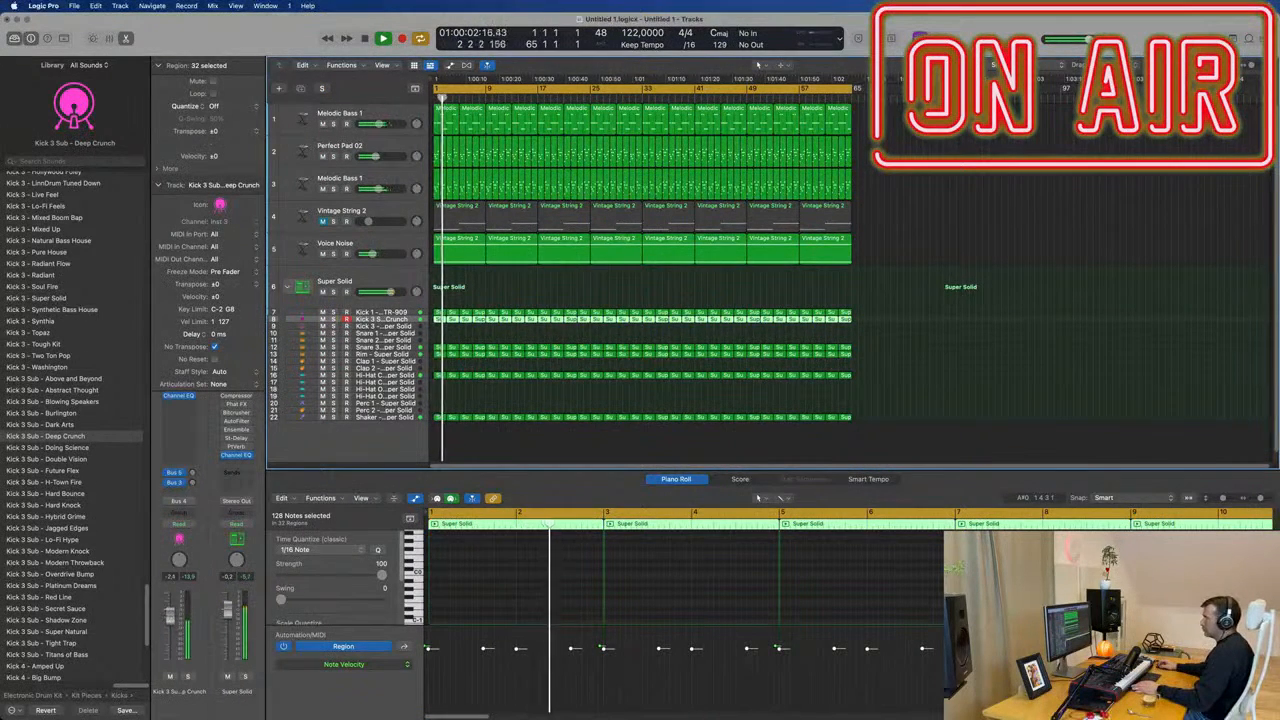
Audition Kick 3 Sub - Doing Science and Double Vision on the second kick track, and settle on Kick 3 Sub - Above and Beyond.
click(60, 448)
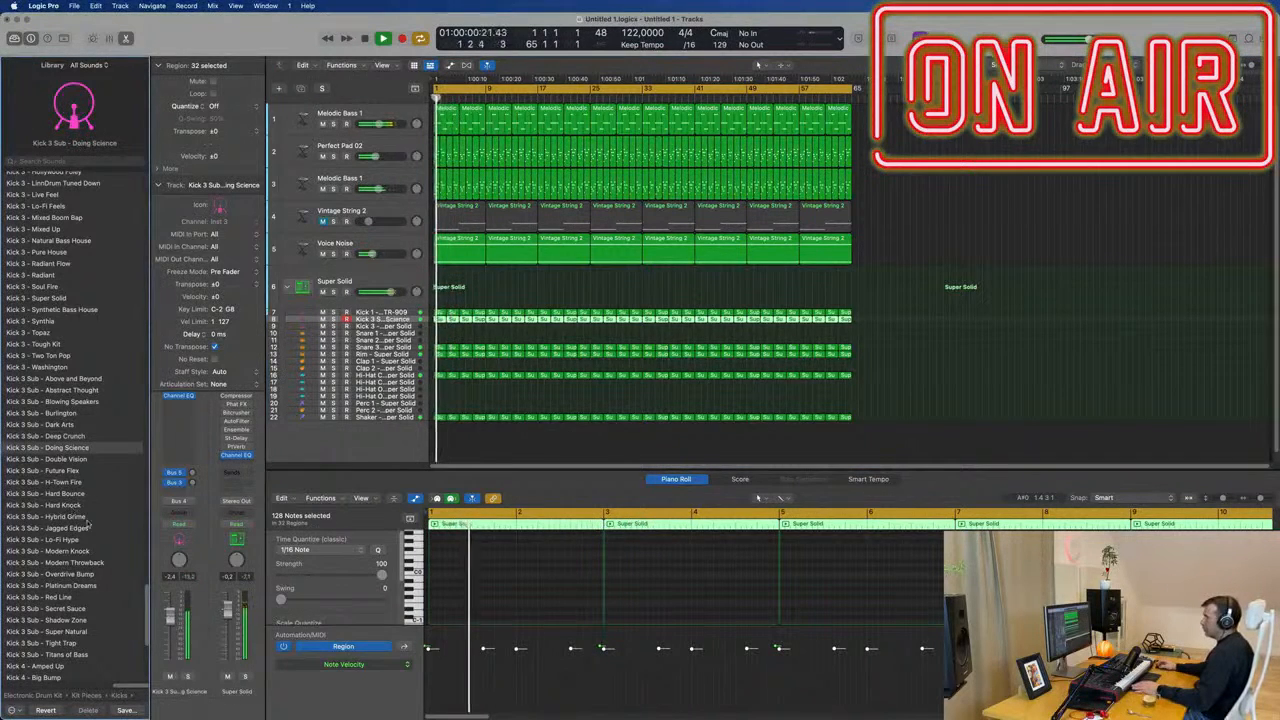
click(188, 676)
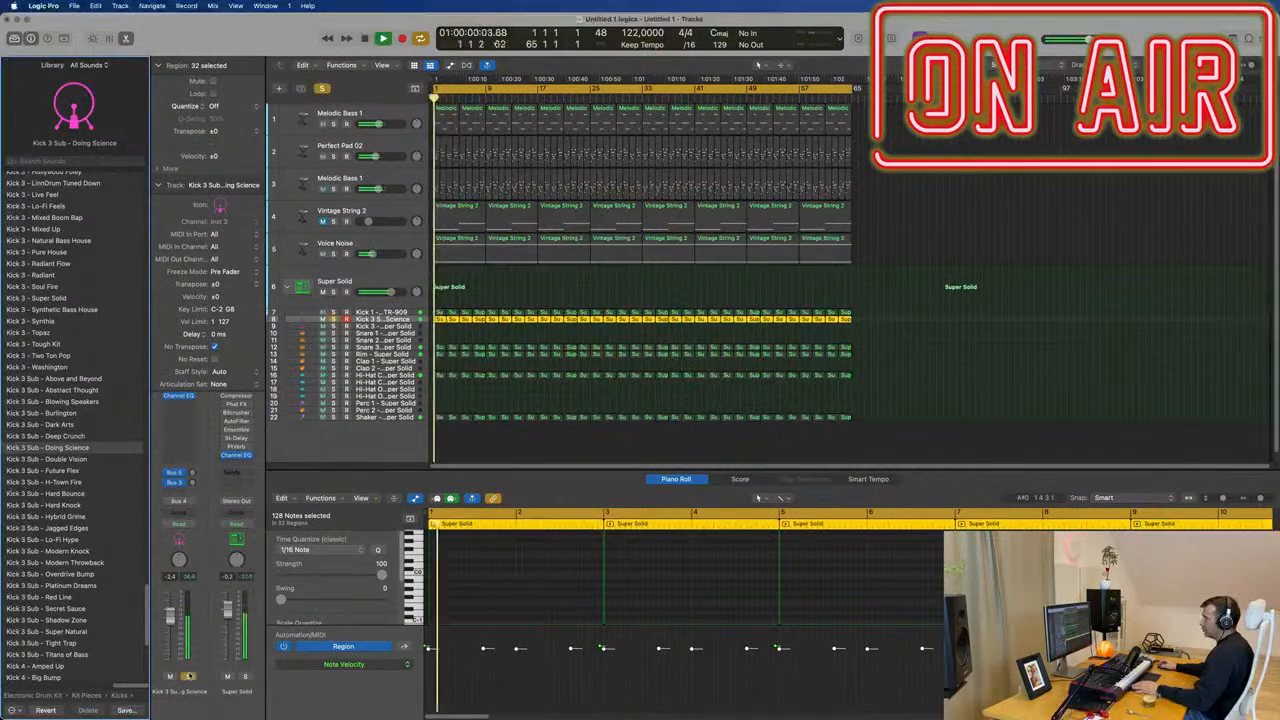
click(66, 459)
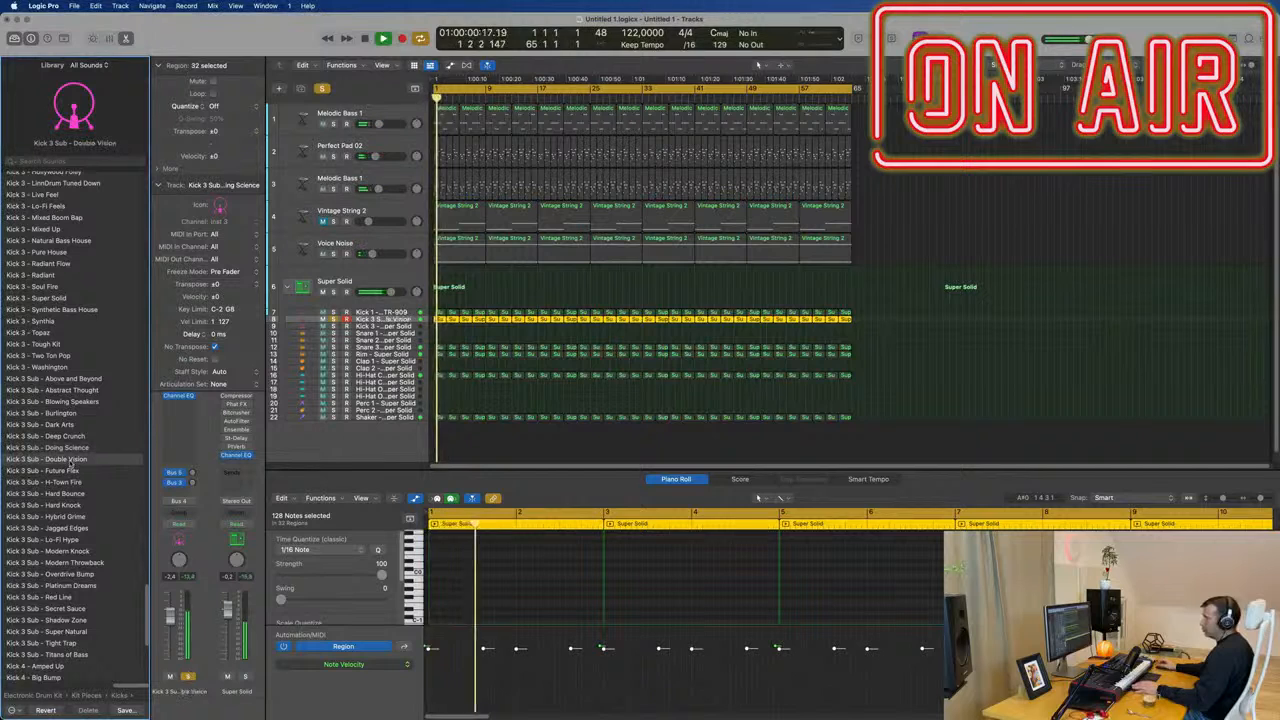
click(188, 676)
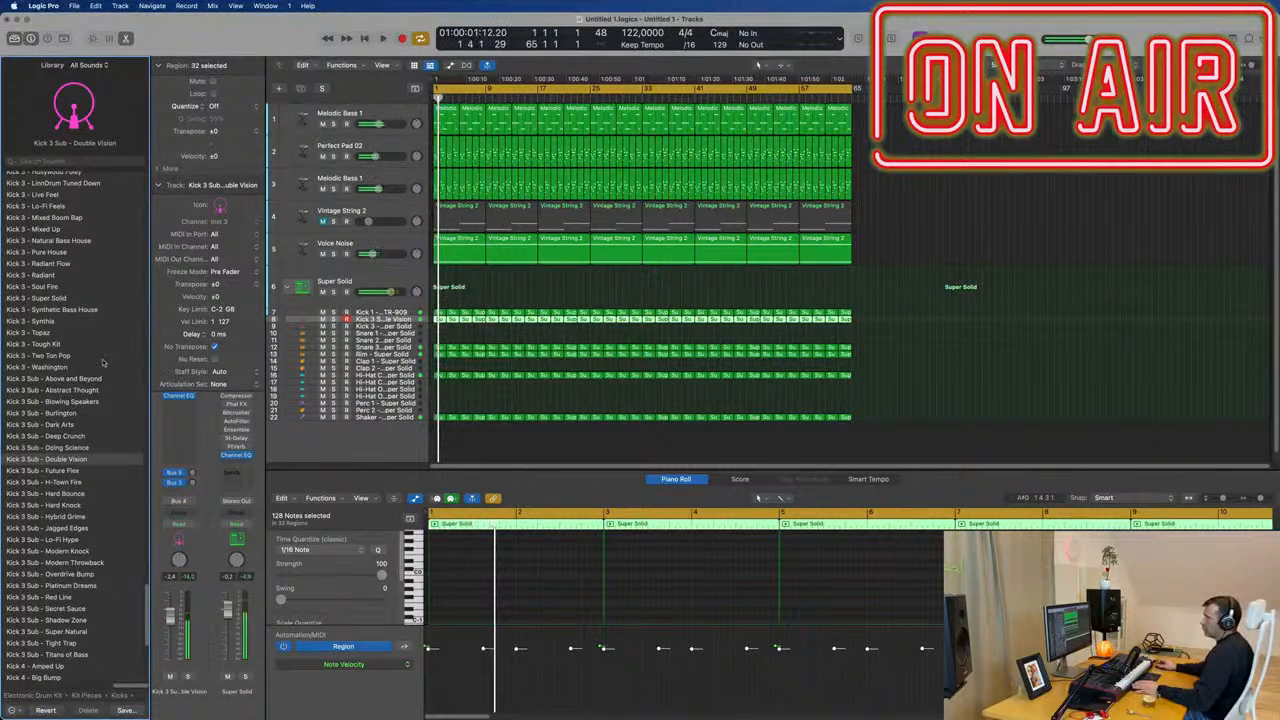
click(73, 379)
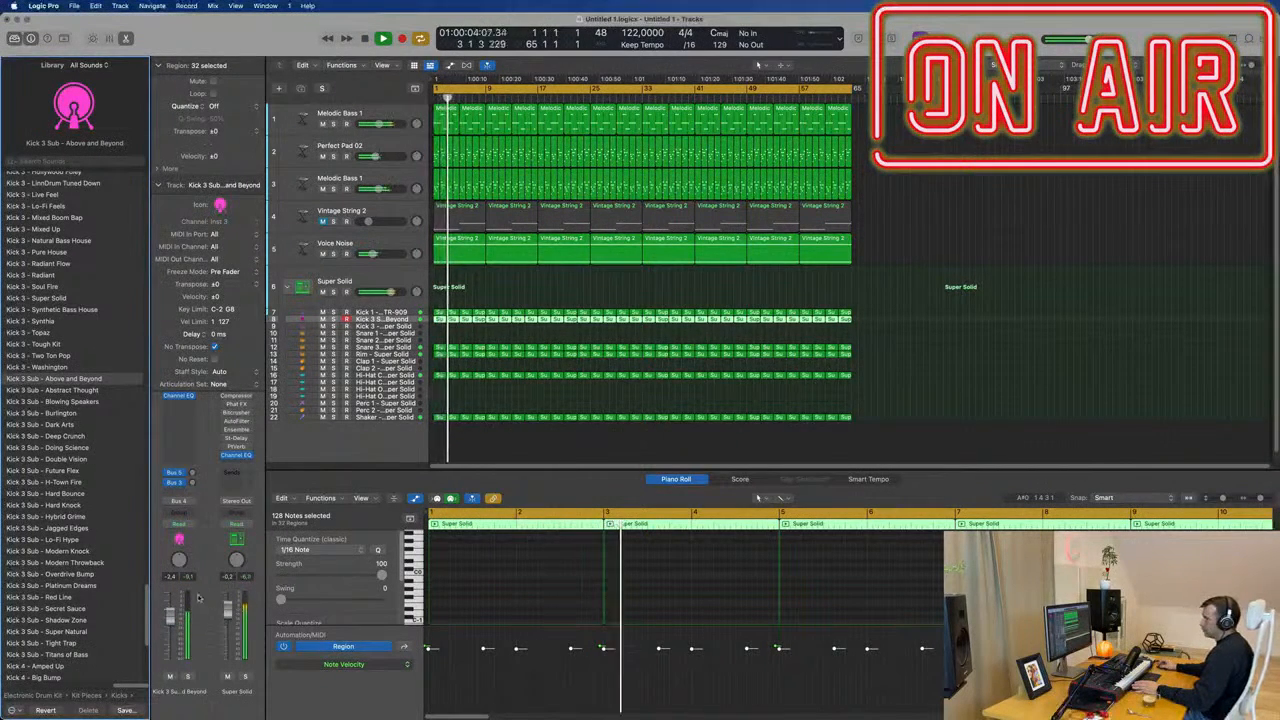
Transpose all the selected sub kick notes upward by semitones and check the pitch in the mix from the start.
key(space)
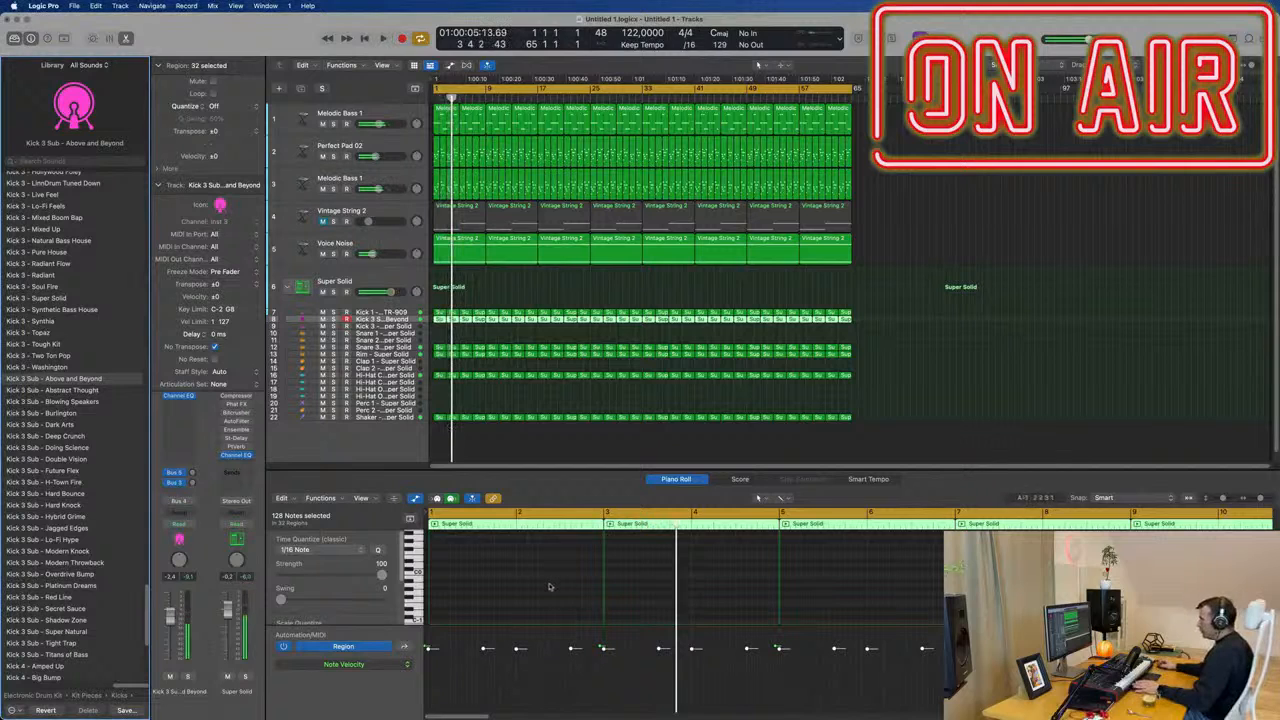
click(533, 590)
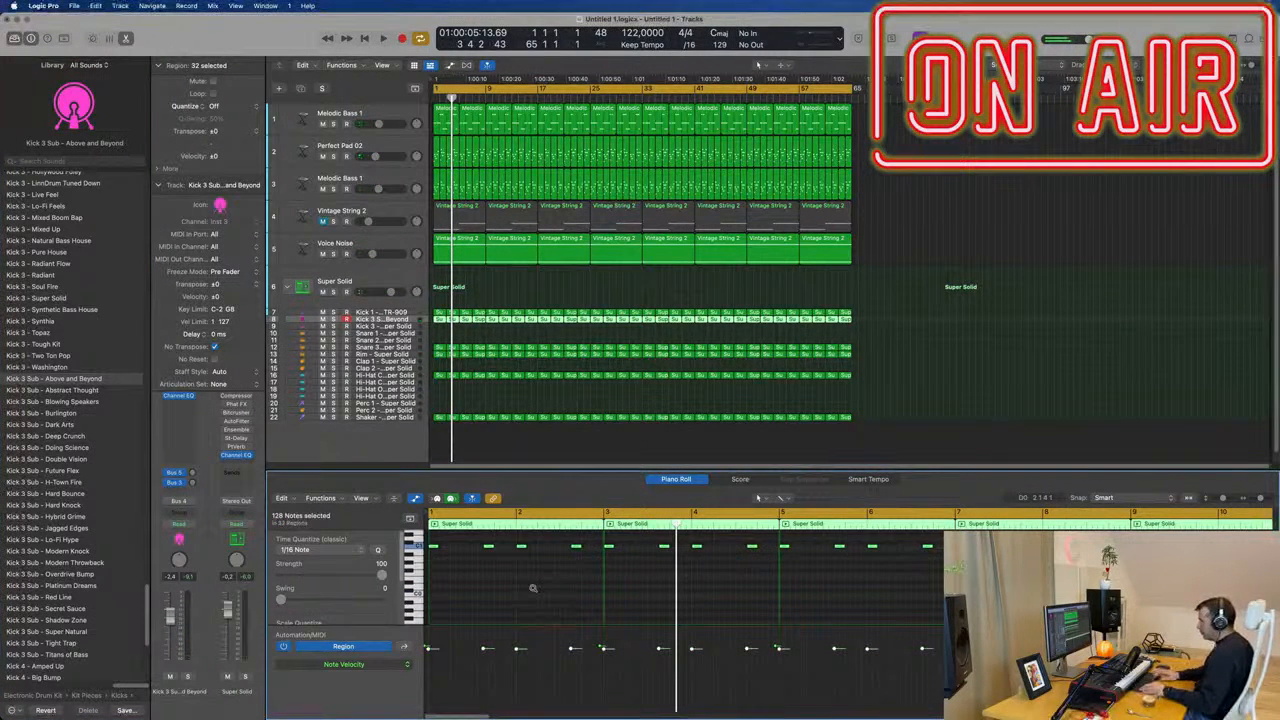
key(alt+Up)
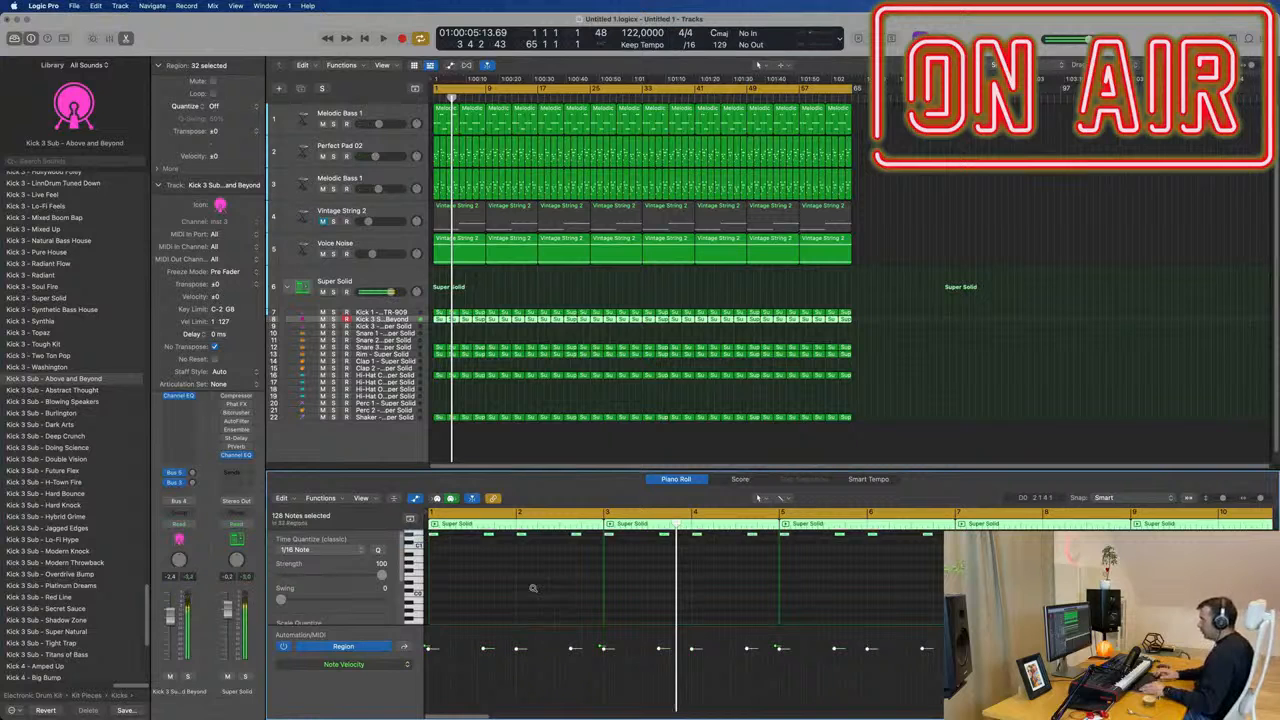
scroll(533, 590, up, 2)
key(Return)
key(space)
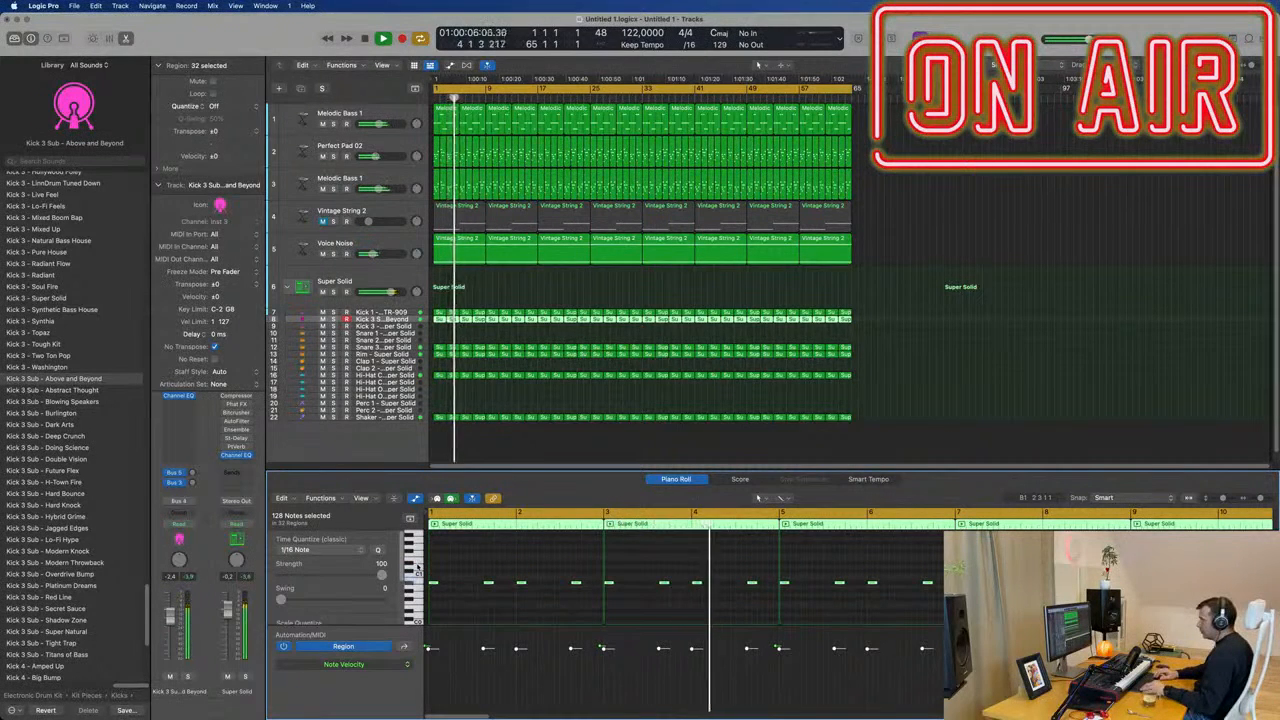
key(Return)
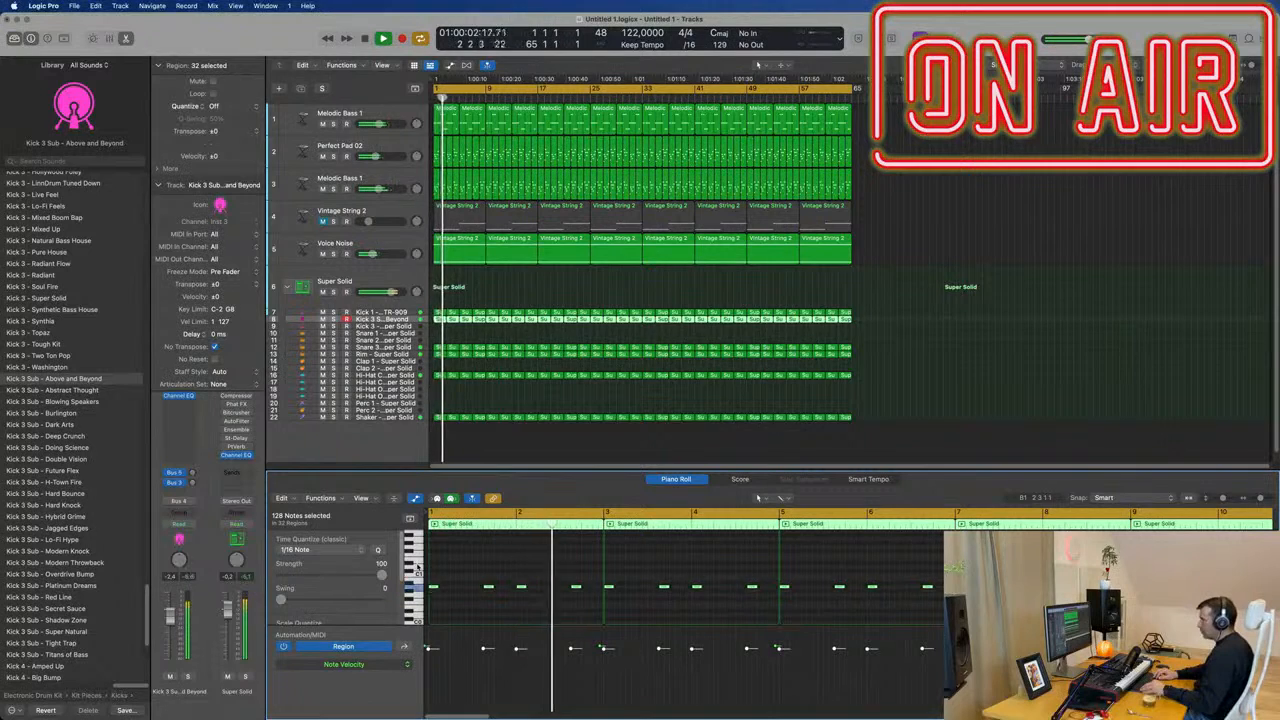
key(Return)
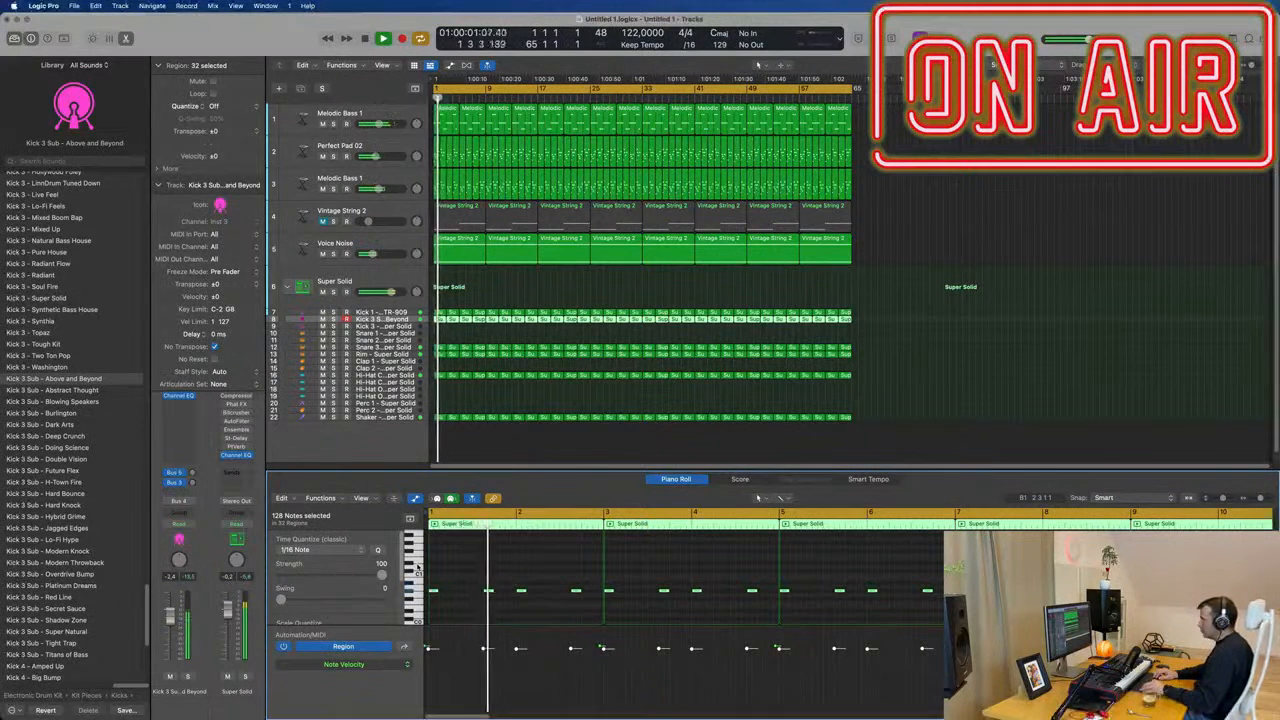
Retune all the sub kick notes downward in semitones, comparing neighbouring pitches against the mix from bar 1.
key(alt+Down)
key(alt+Down)
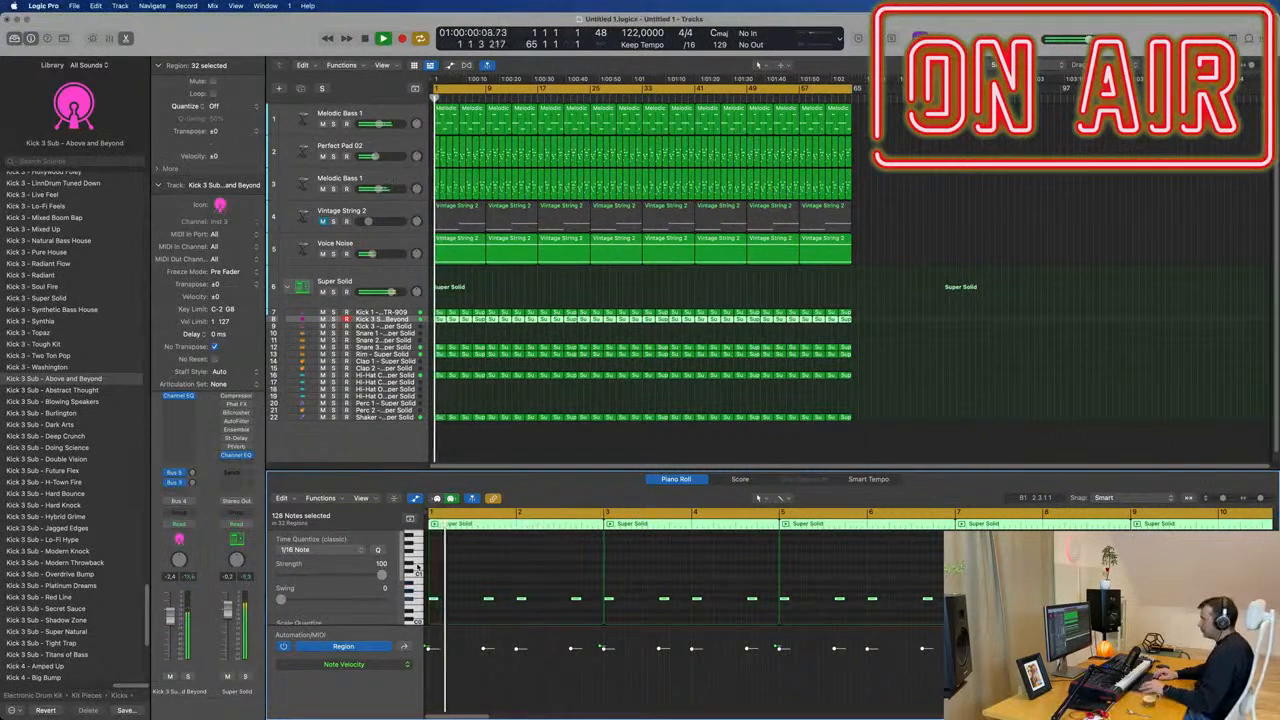
key(alt+Down)
key(alt+Down)
key(alt+Down)
key(Return)
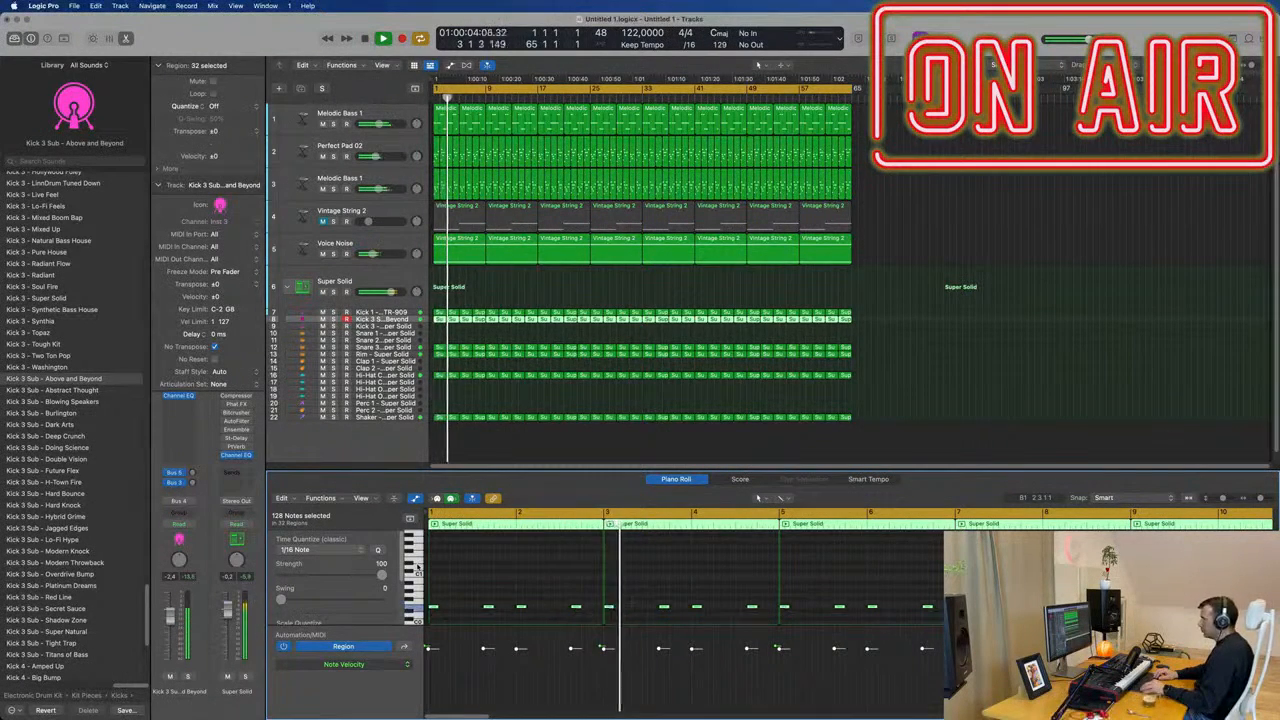
key(alt+Up)
key(alt+Up)
key(alt+Up)
key(Return)
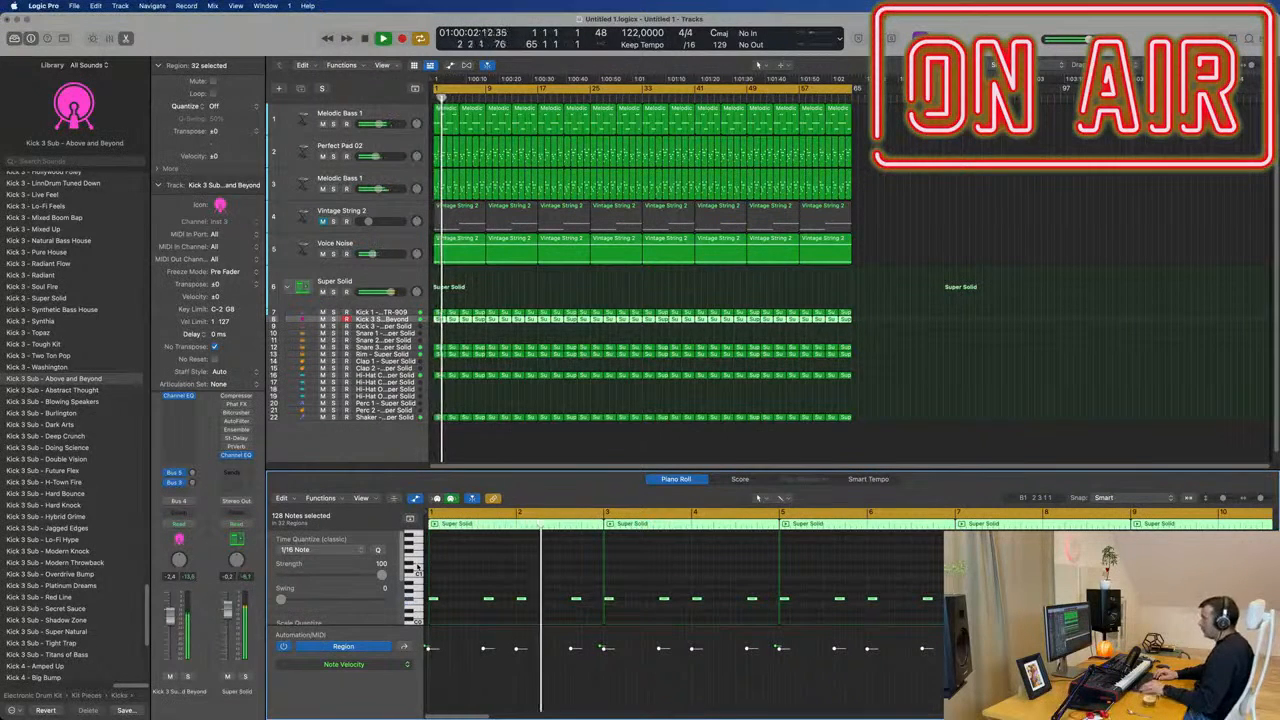
Try the sub kick notes a few semitones higher in the mix, and bring them back down.
key(space)
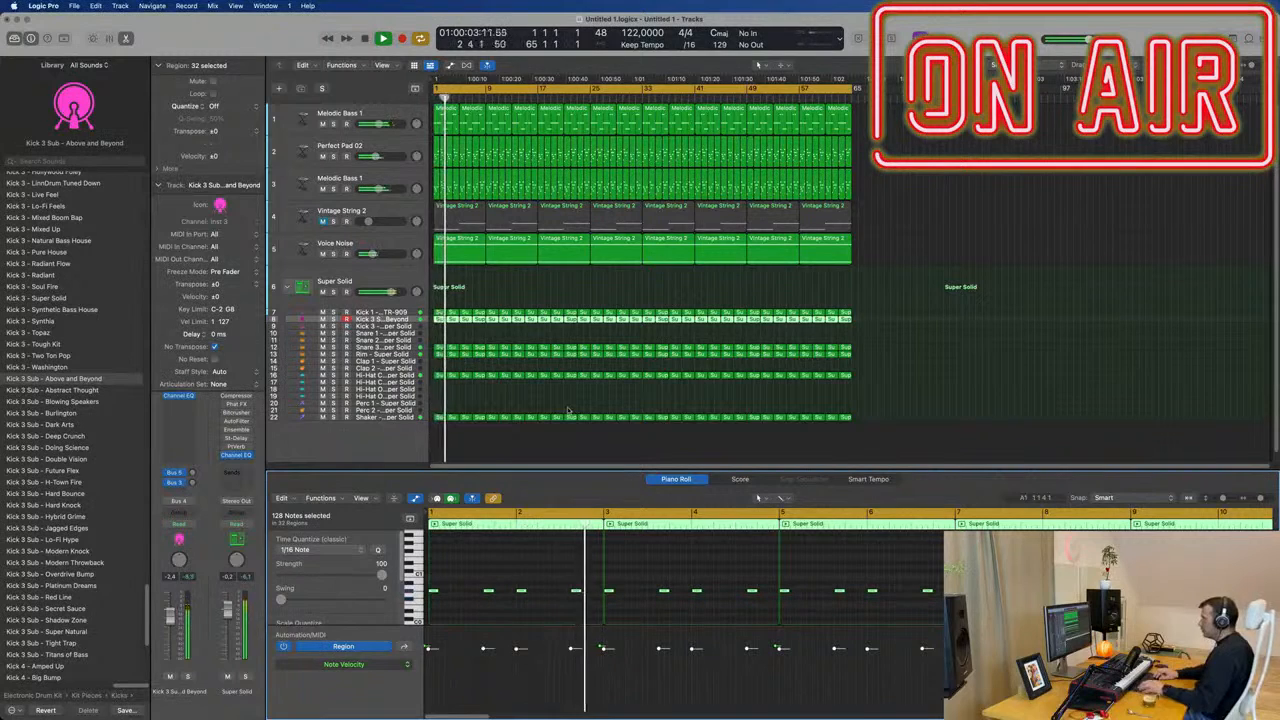
key(space)
key(alt+Up)
key(alt+Up)
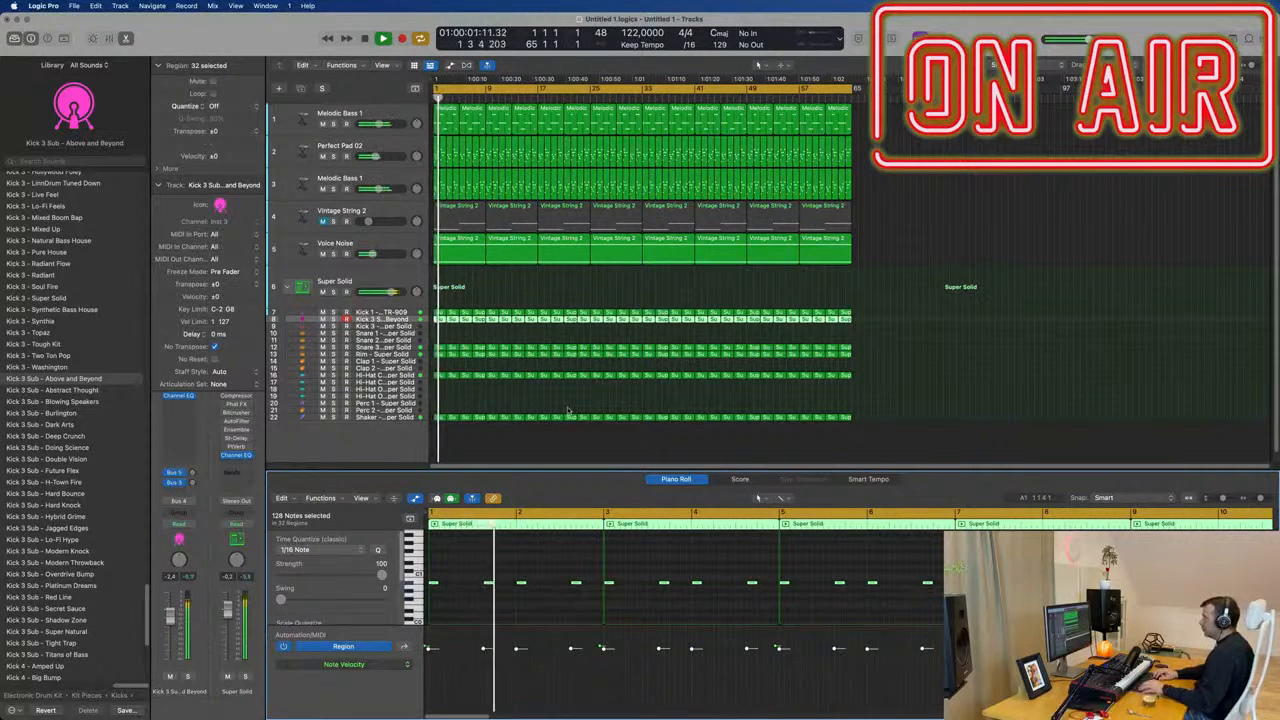
key(space)
key(space)
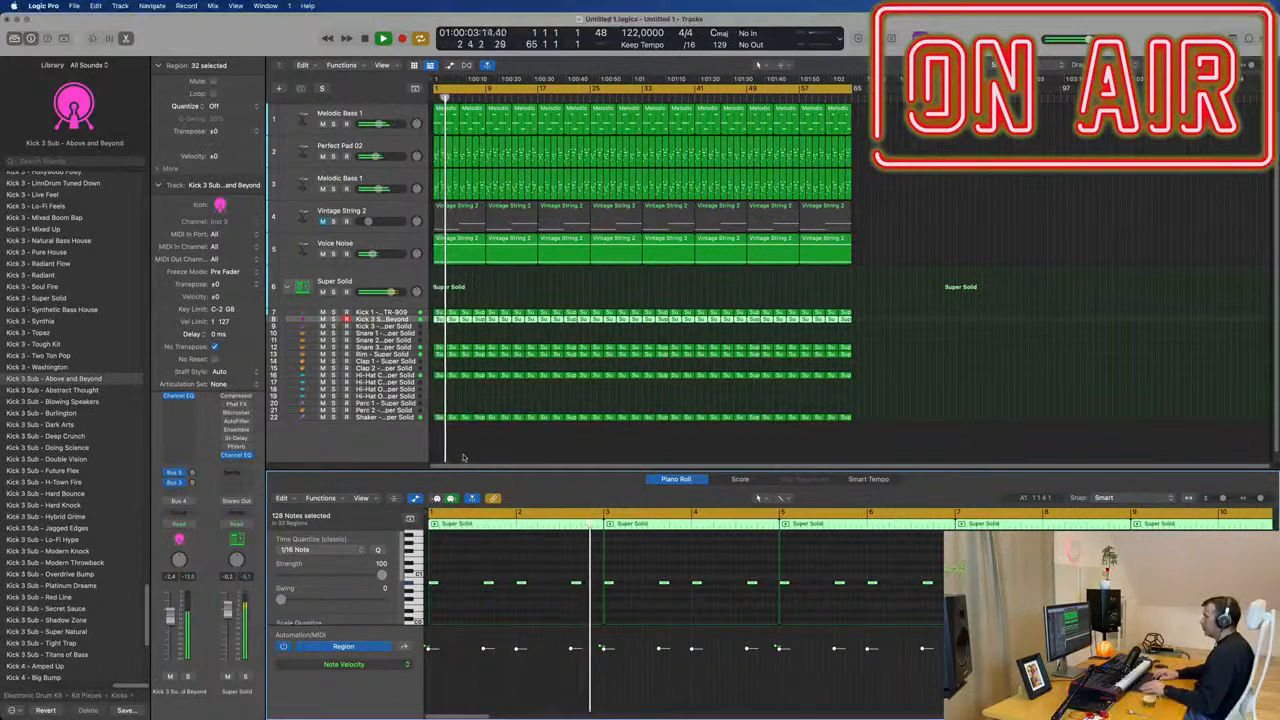
key(space)
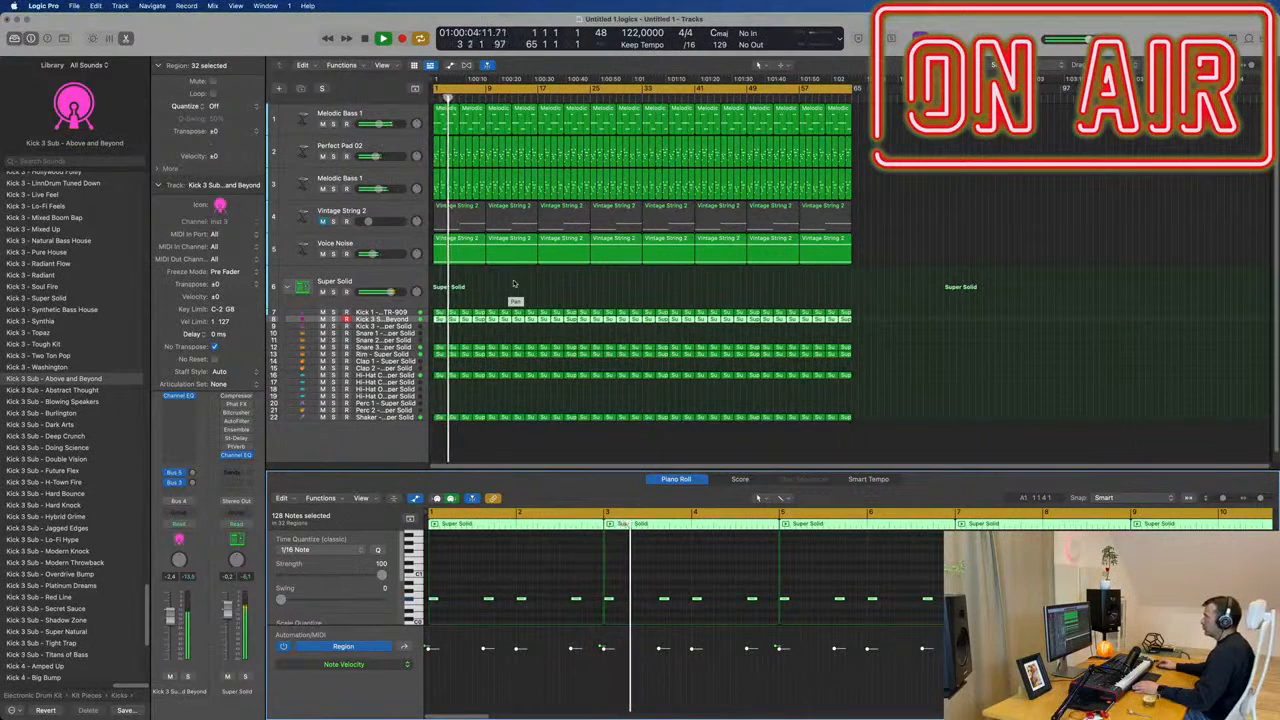
key(space)
key(space)
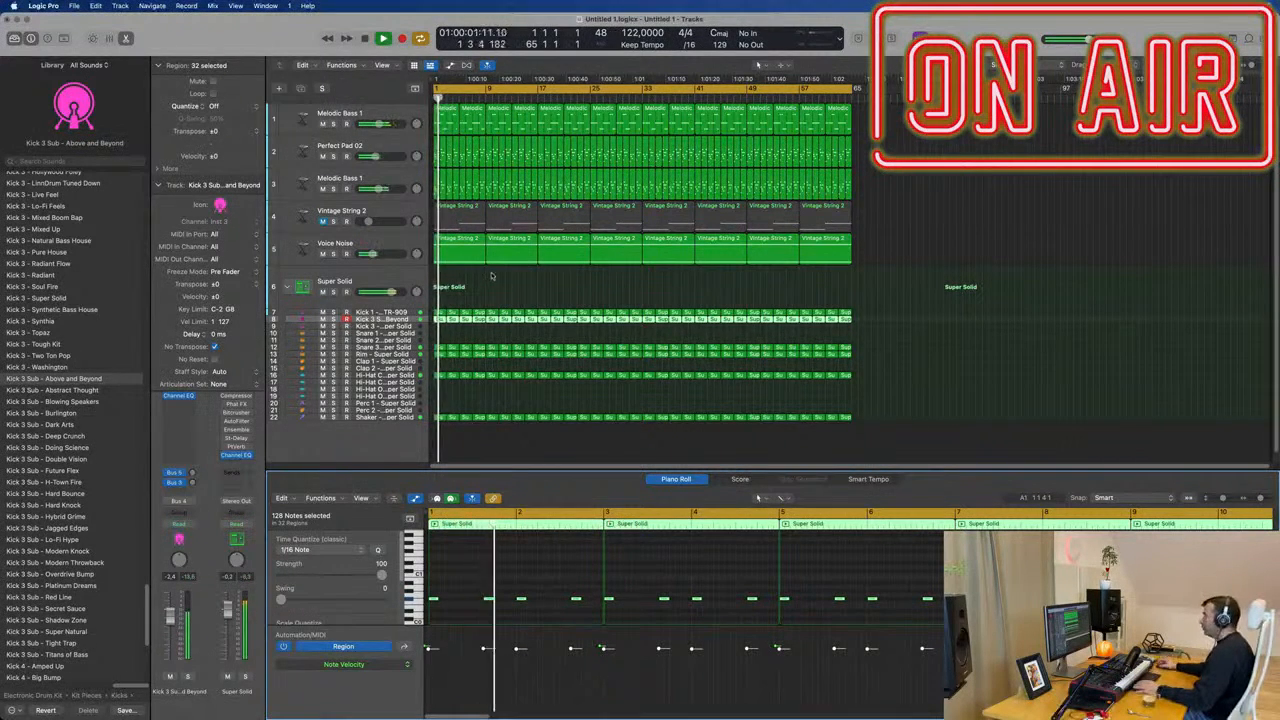
Examine the note pitches in the first Melodic Bass 1 region while the song plays.
click(450, 117)
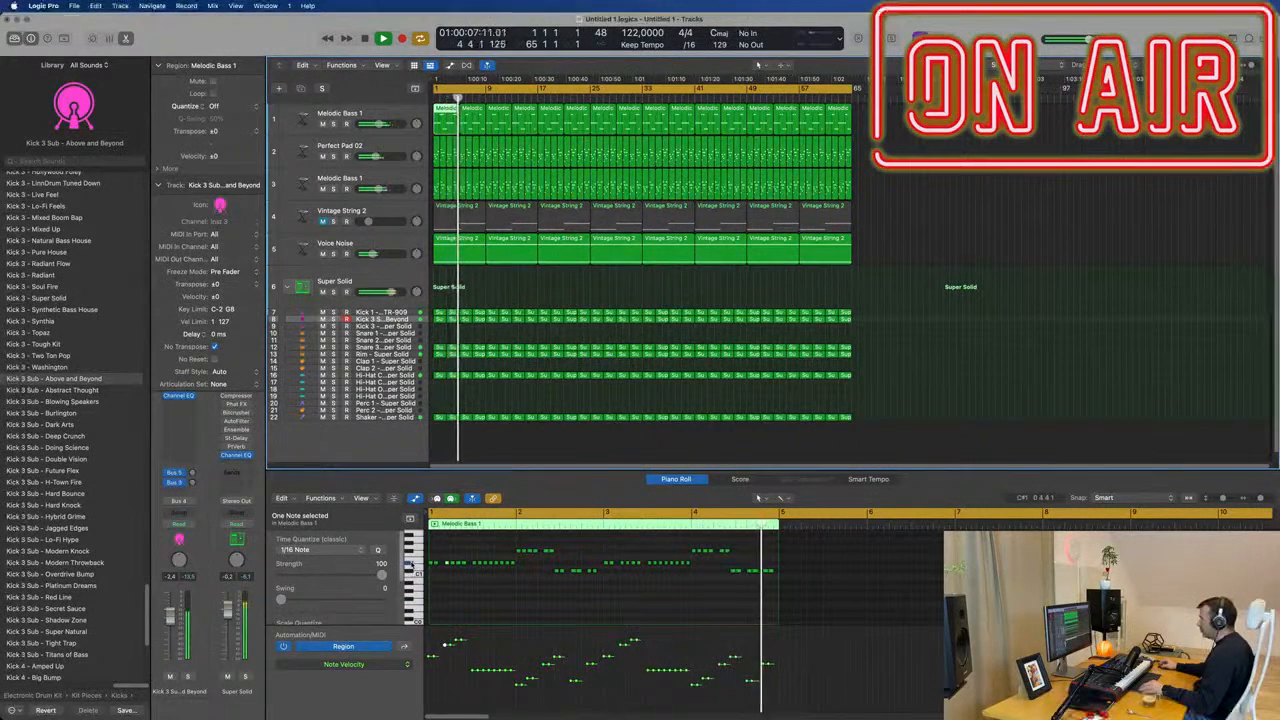
key(super+a)
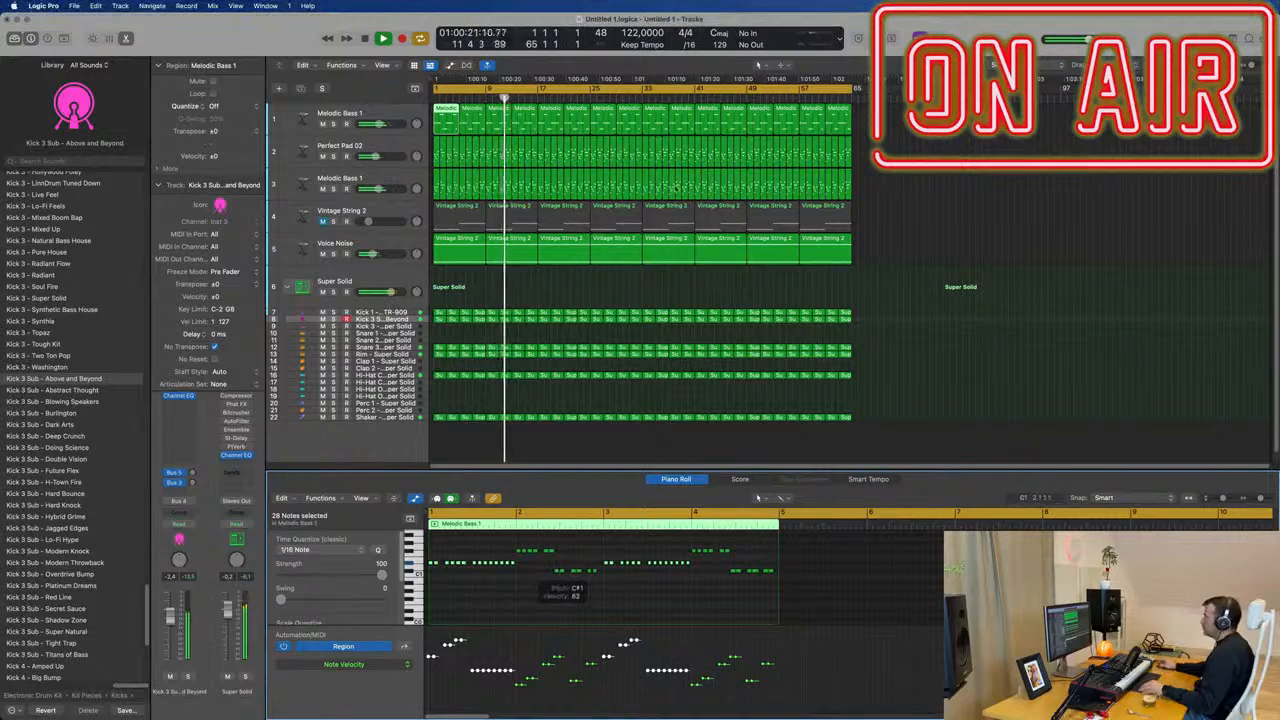
key(Return)
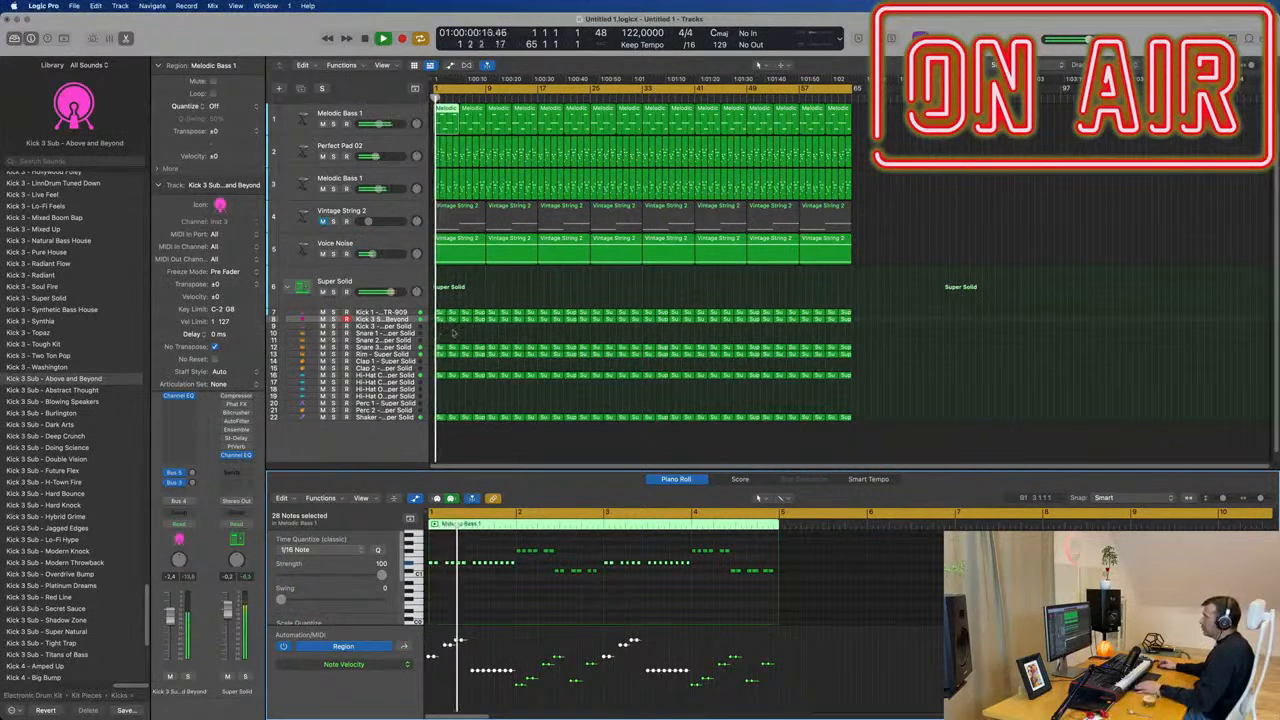
Join the first four regions of the sub kick track into one eight-bar region.
drag(438, 331, 481, 323)
key(super+j)
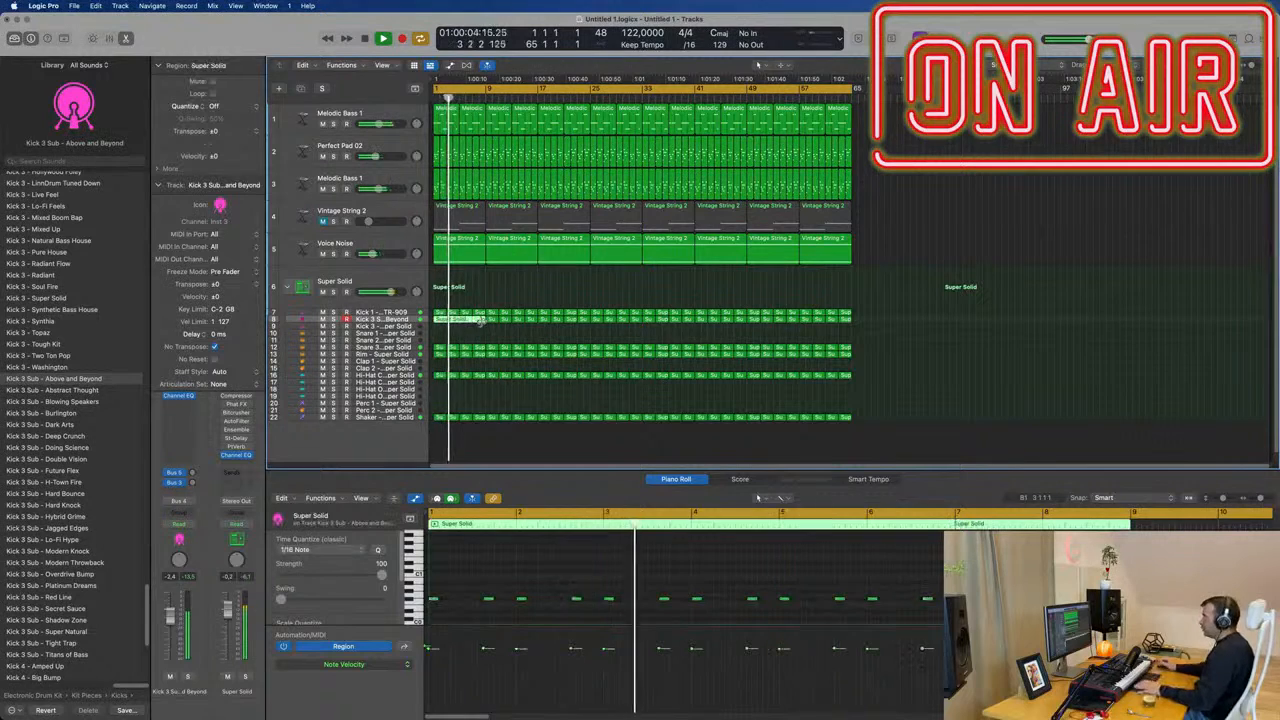
key(space)
scroll(480, 591, down, 2)
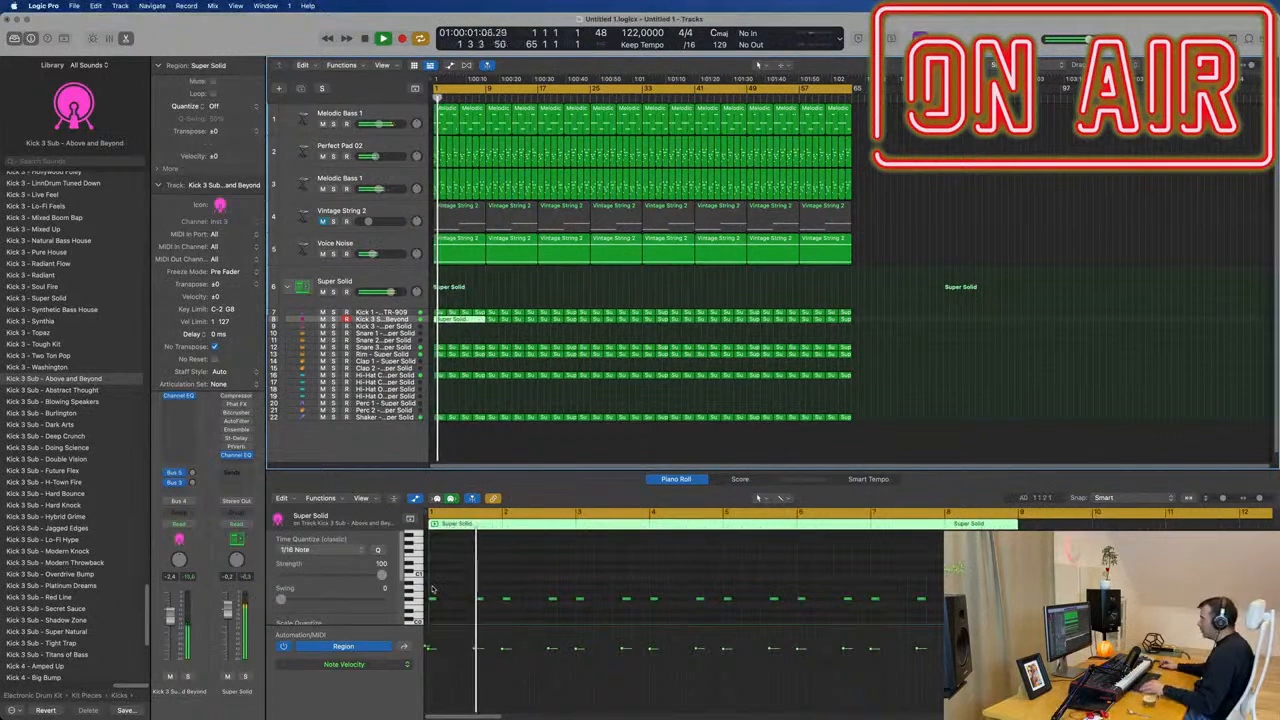
Transpose the first two notes of the joined sub kick region upward by semitones and play them from the start.
drag(431, 587, 469, 599)
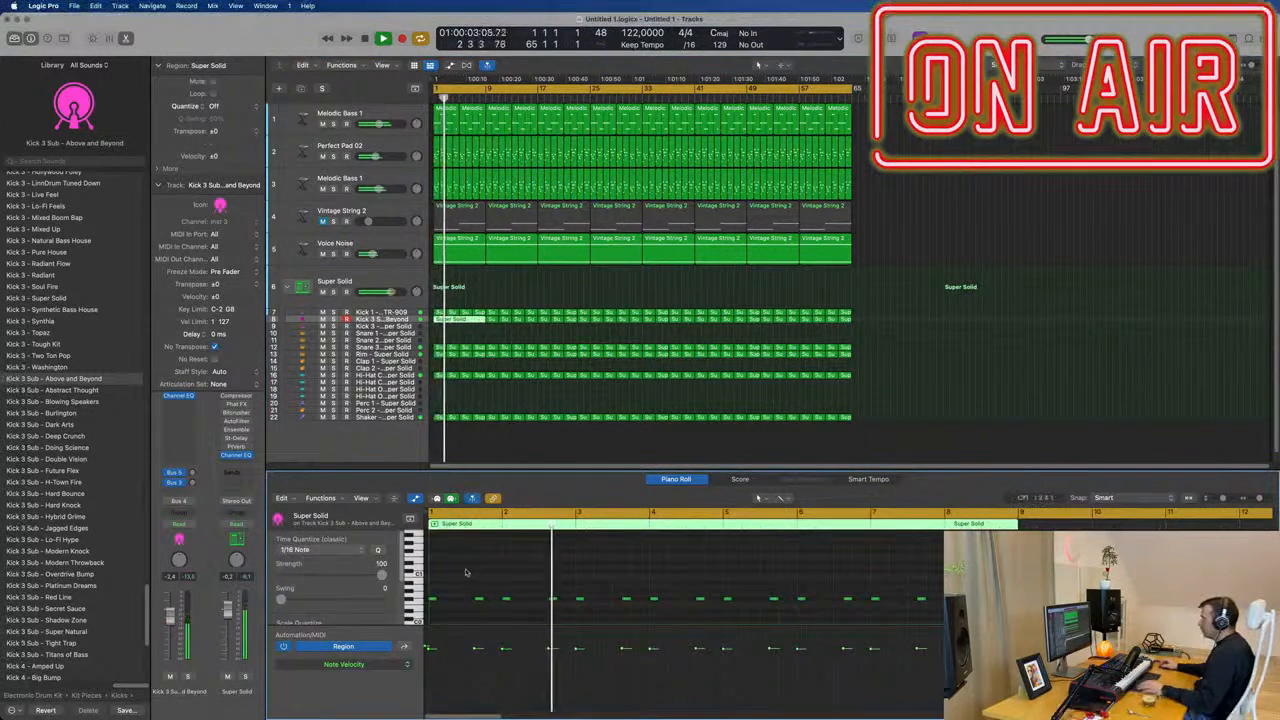
key(space)
key(space)
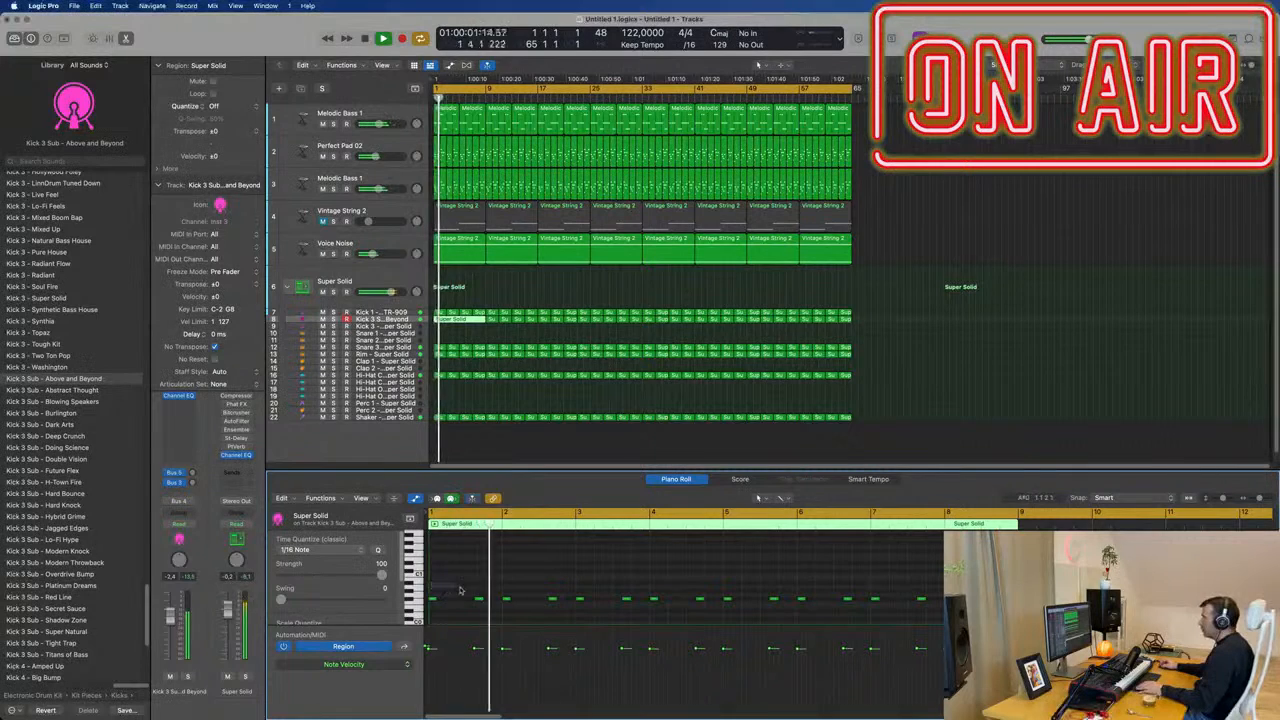
drag(460, 590, 492, 604)
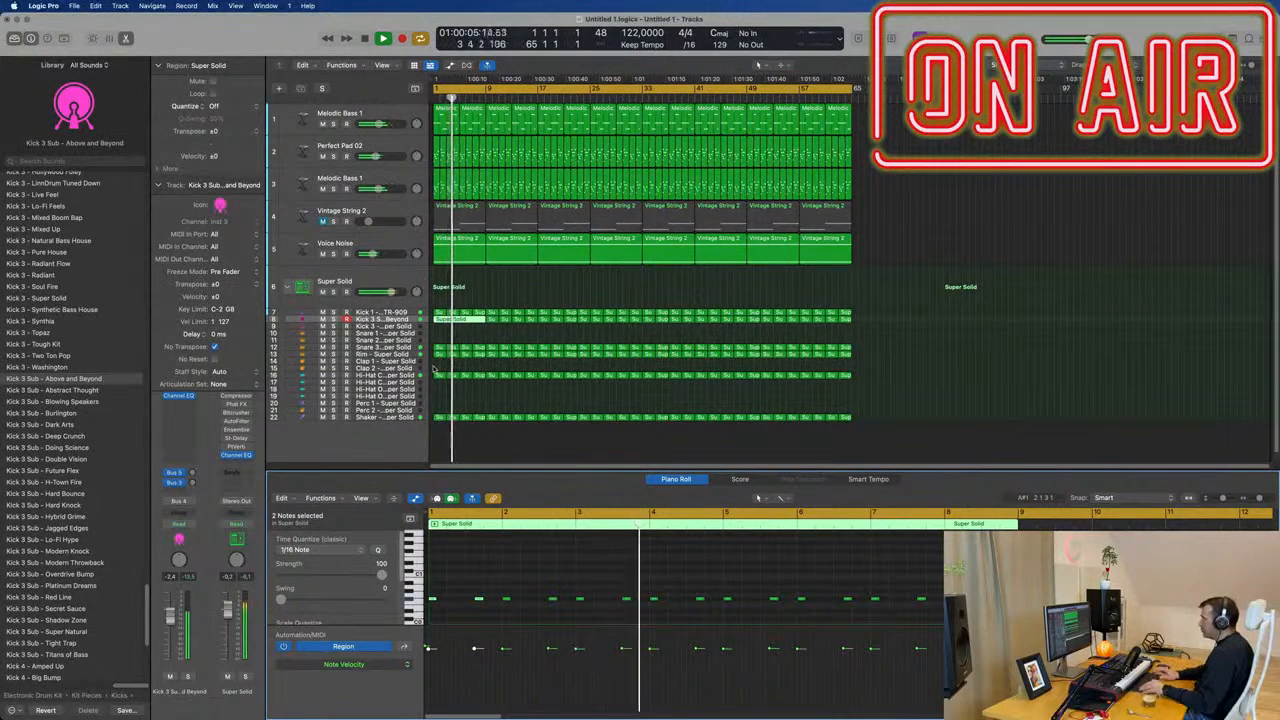
key(alt+Up)
key(alt+Up)
key(alt+Up)
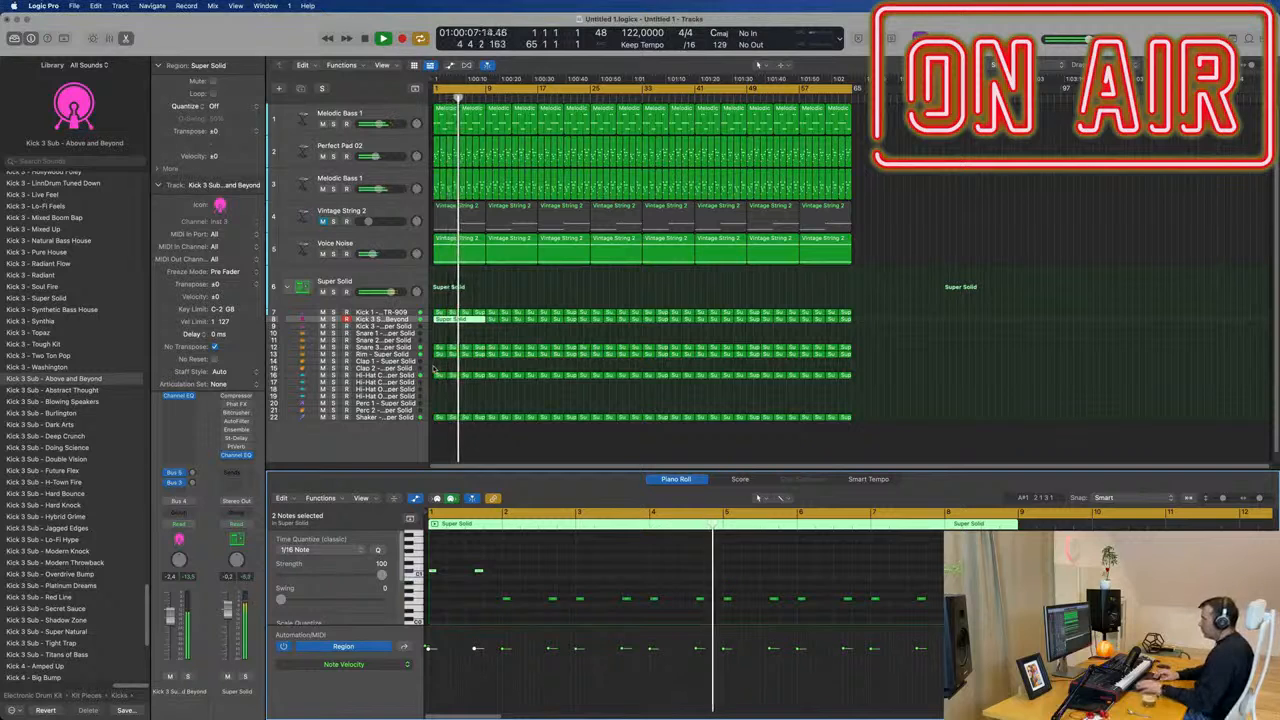
key(Return)
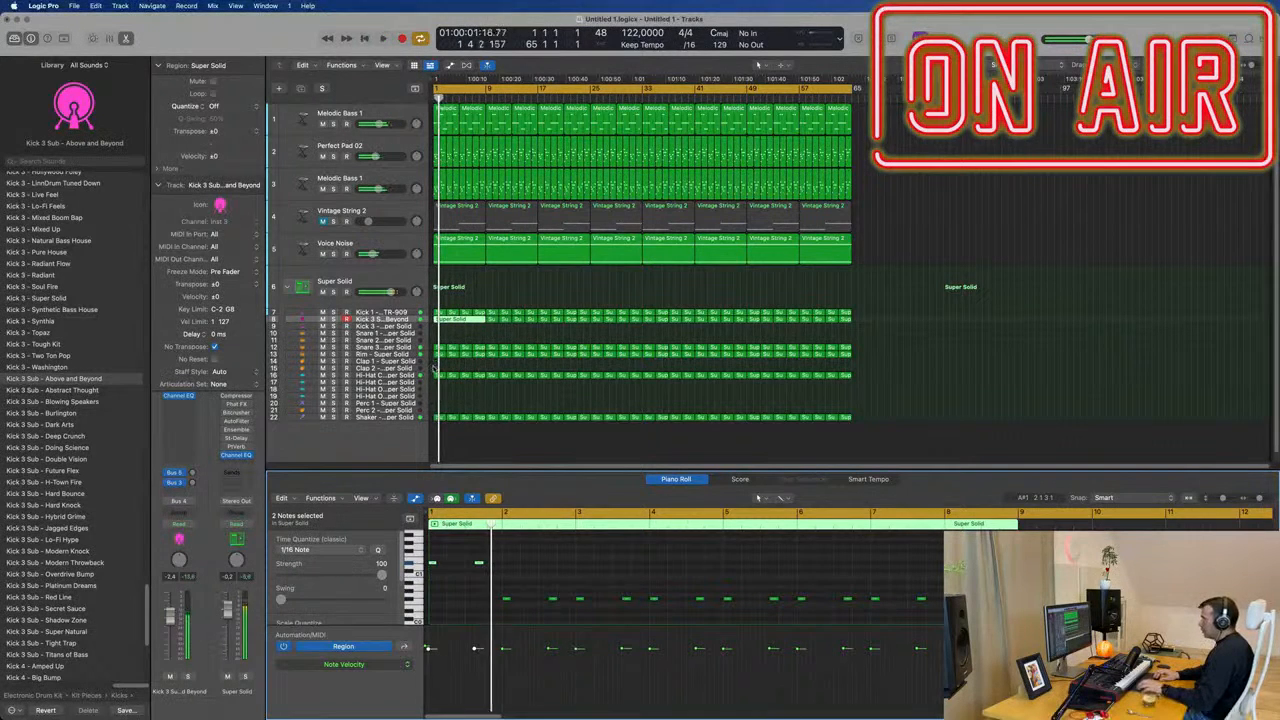
Replay the joined sub kick region from the start and examine the pitches of its notes.
key(Return)
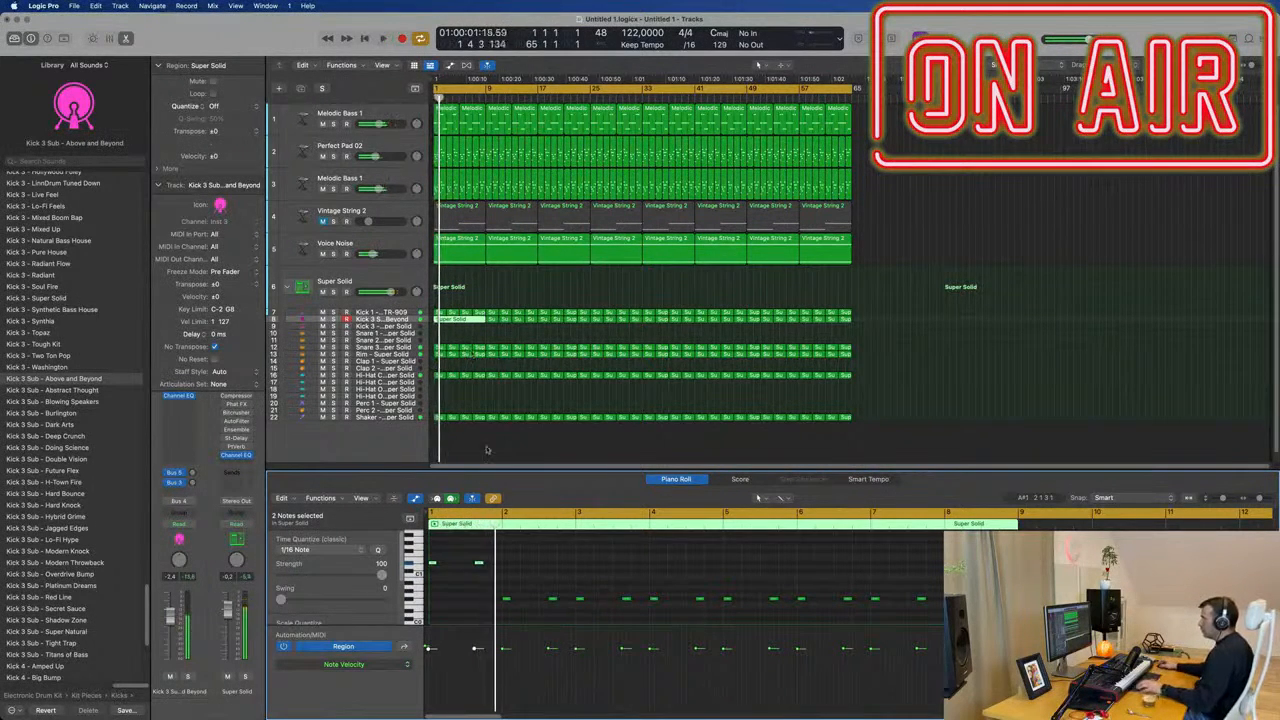
key(Return)
scroll(530, 590, up, 1)
scroll(532, 580, down, 1)
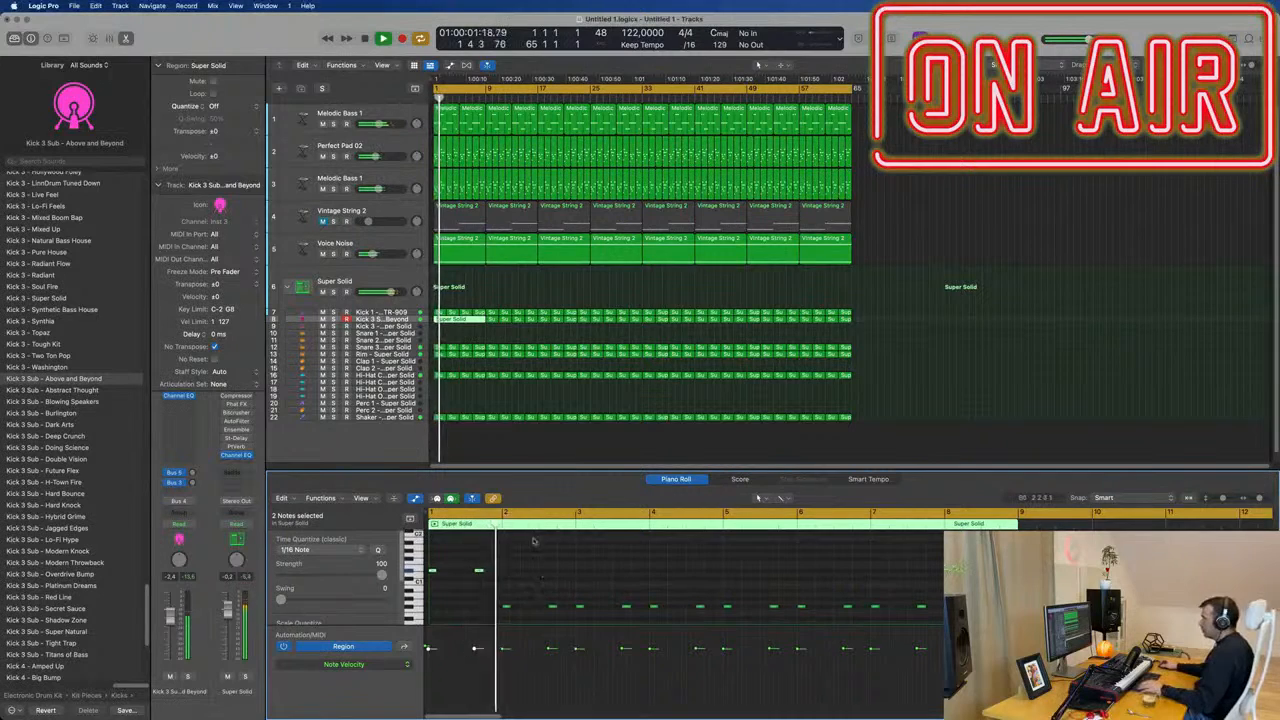
scroll(537, 550, down, 2)
scroll(540, 558, up, 1)
key(Return)
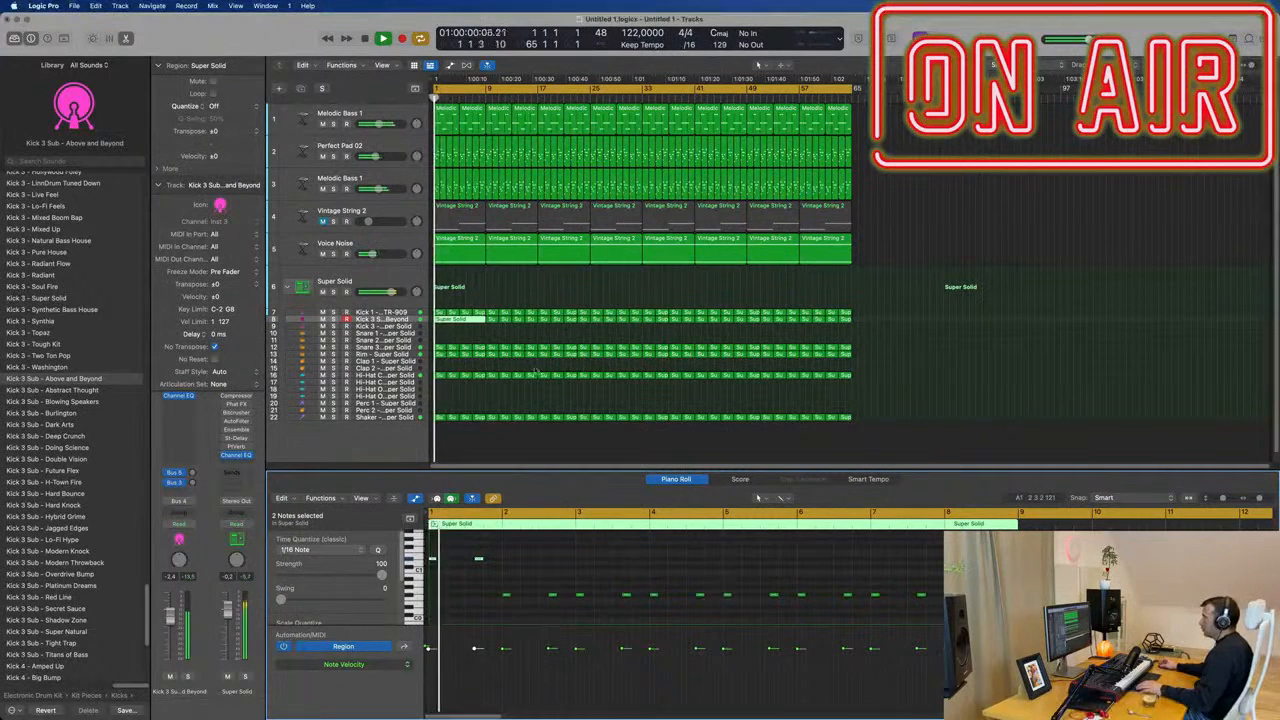
Move the top Melodic Bass 1 track below Vintage String 2 and show its first eight bars together with the kick regions in the Piano Roll.
drag(405, 116, 410, 222)
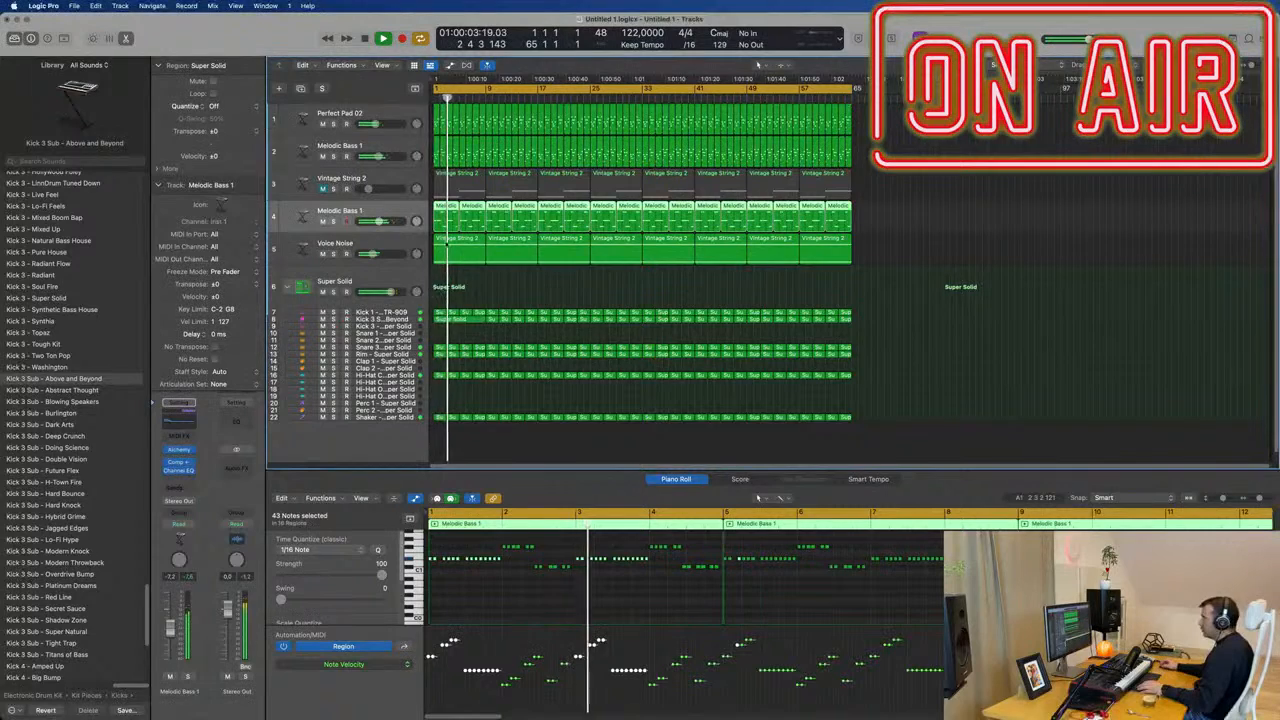
drag(441, 335, 479, 218)
scroll(556, 585, down, 3)
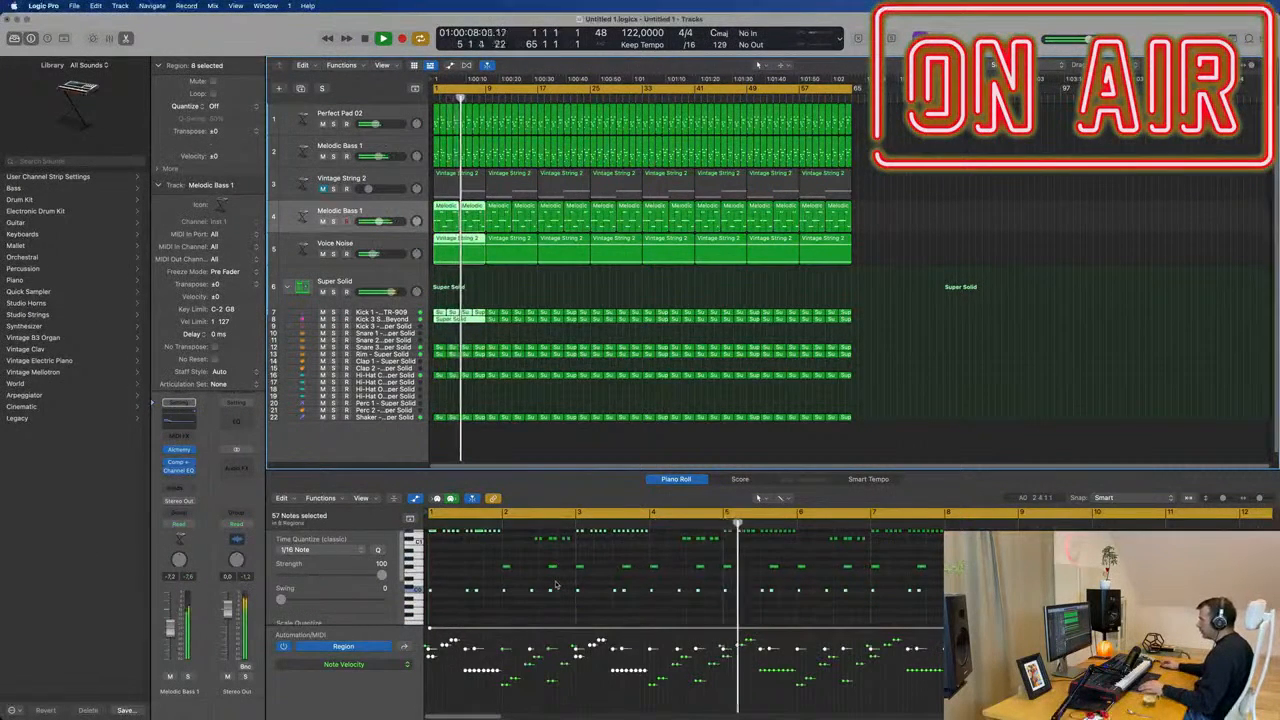
scroll(556, 585, up, 3)
scroll(556, 585, down, 4)
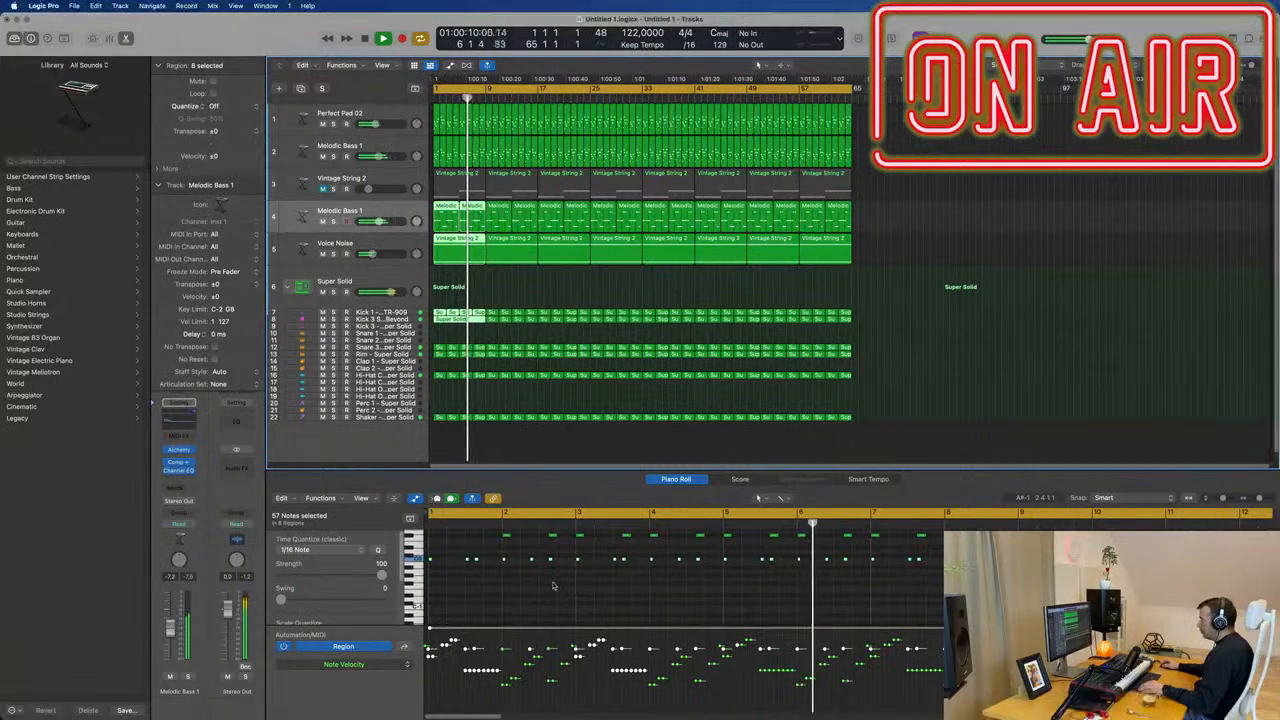
scroll(556, 585, up, 1)
Compare the pitches of the sub kick and bass notes in the Piano Roll while replaying the song from the start.
key(space)
key(Return)
key(space)
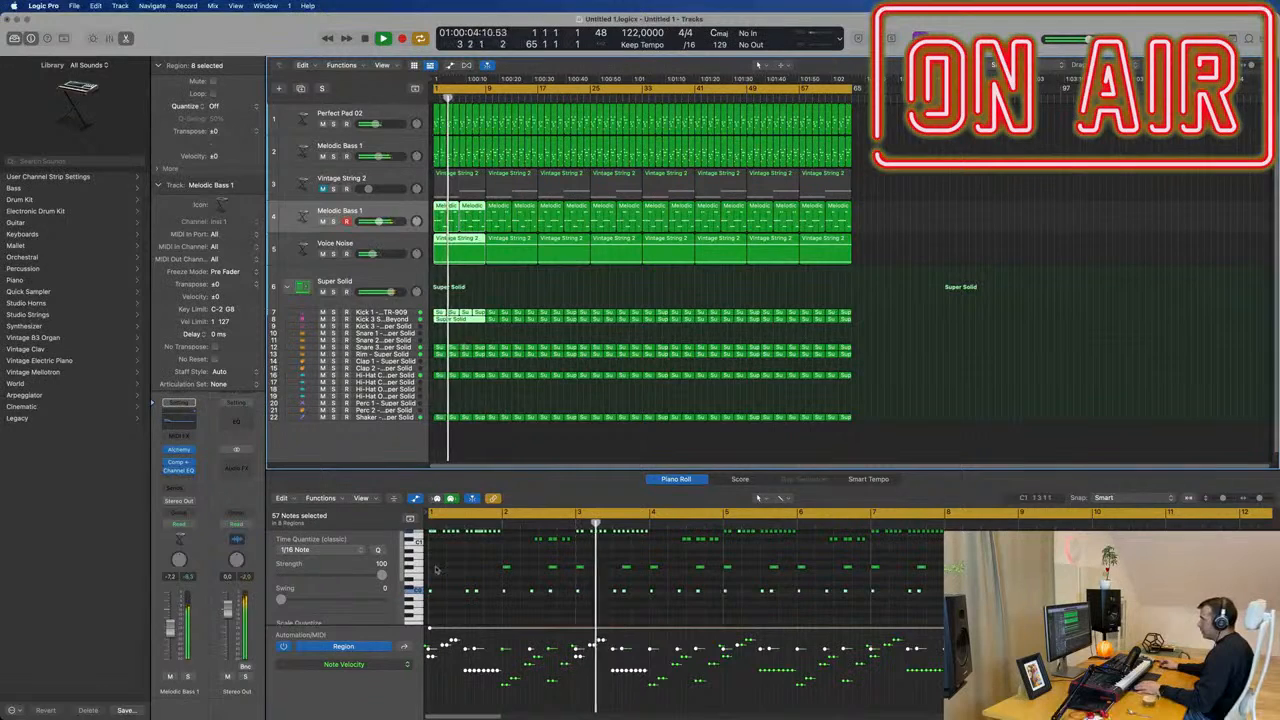
scroll(449, 598, up, 2)
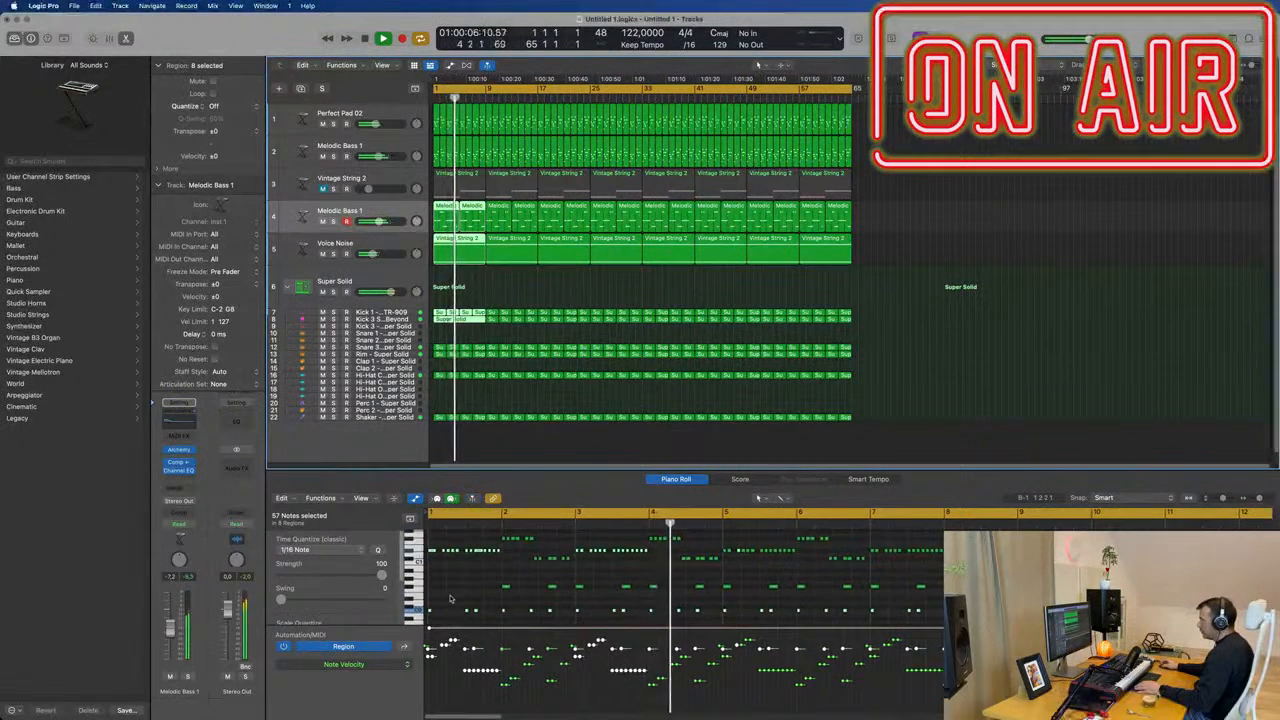
key(space)
key(Return)
key(space)
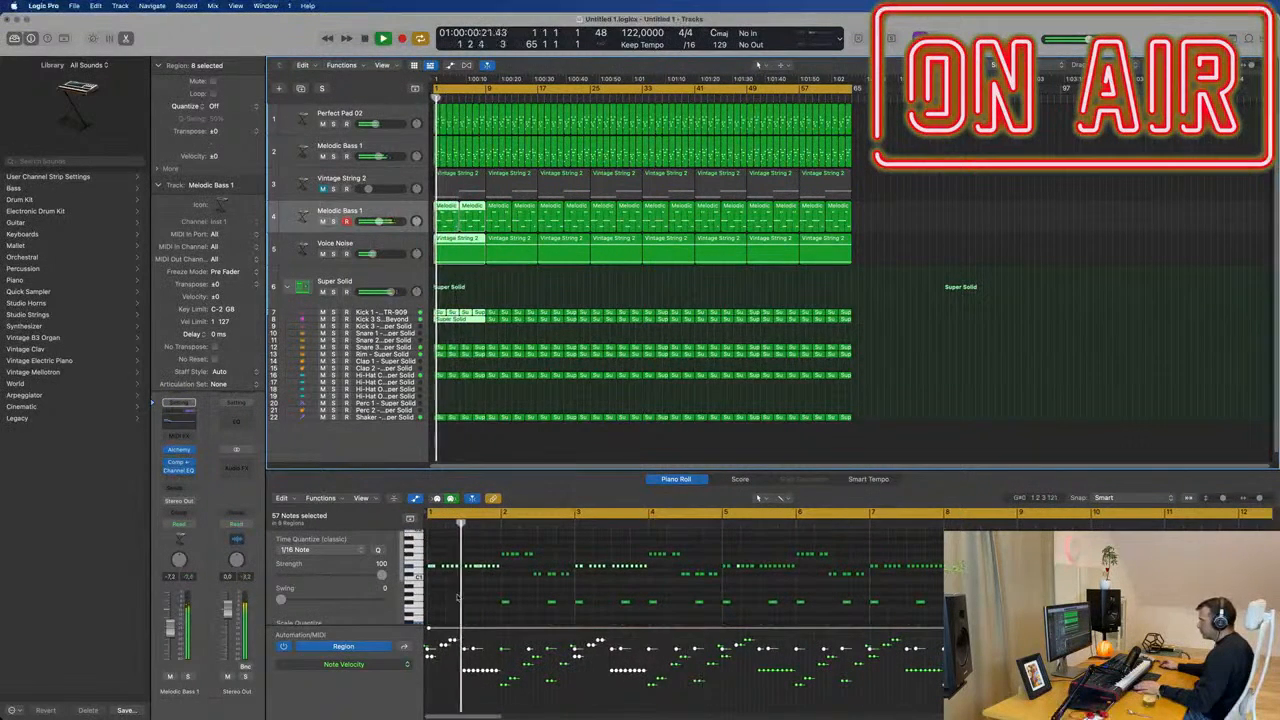
scroll(462, 597, down, 1)
scroll(467, 595, down, 2)
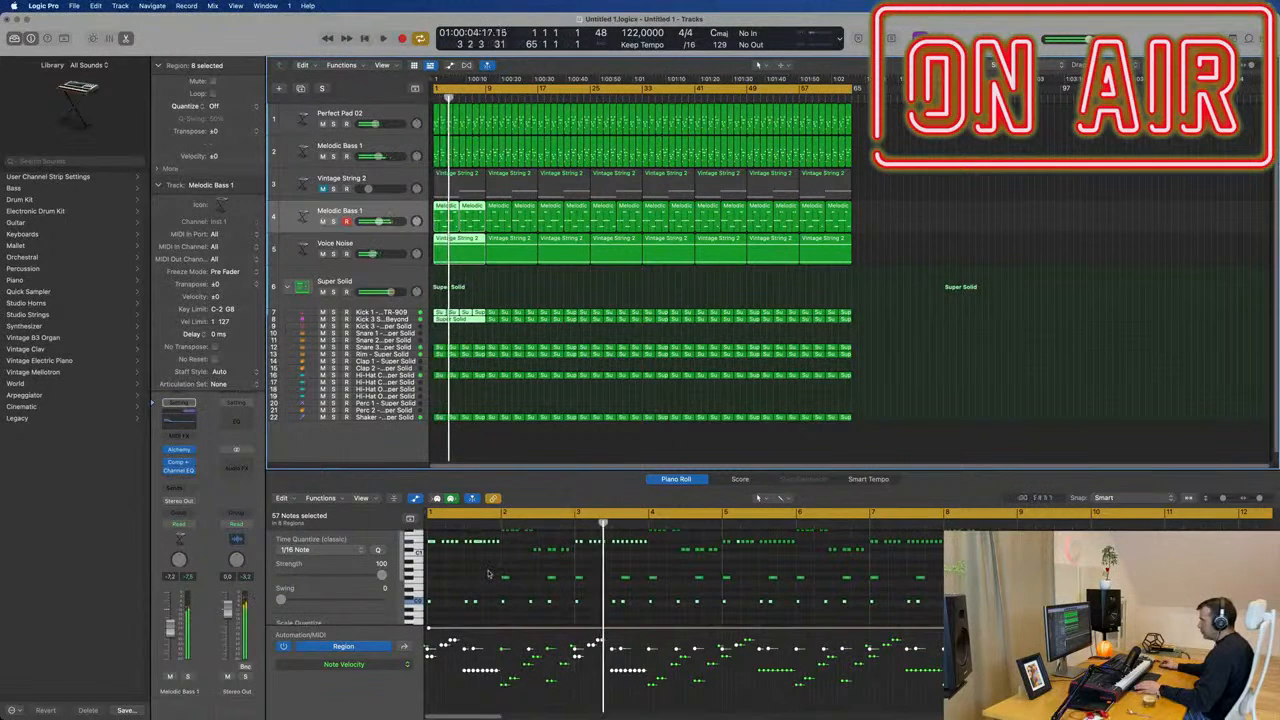
Raise the first sub kick note in bar 2 to the pitch of the bass notes at that position.
key(Return)
click(505, 577)
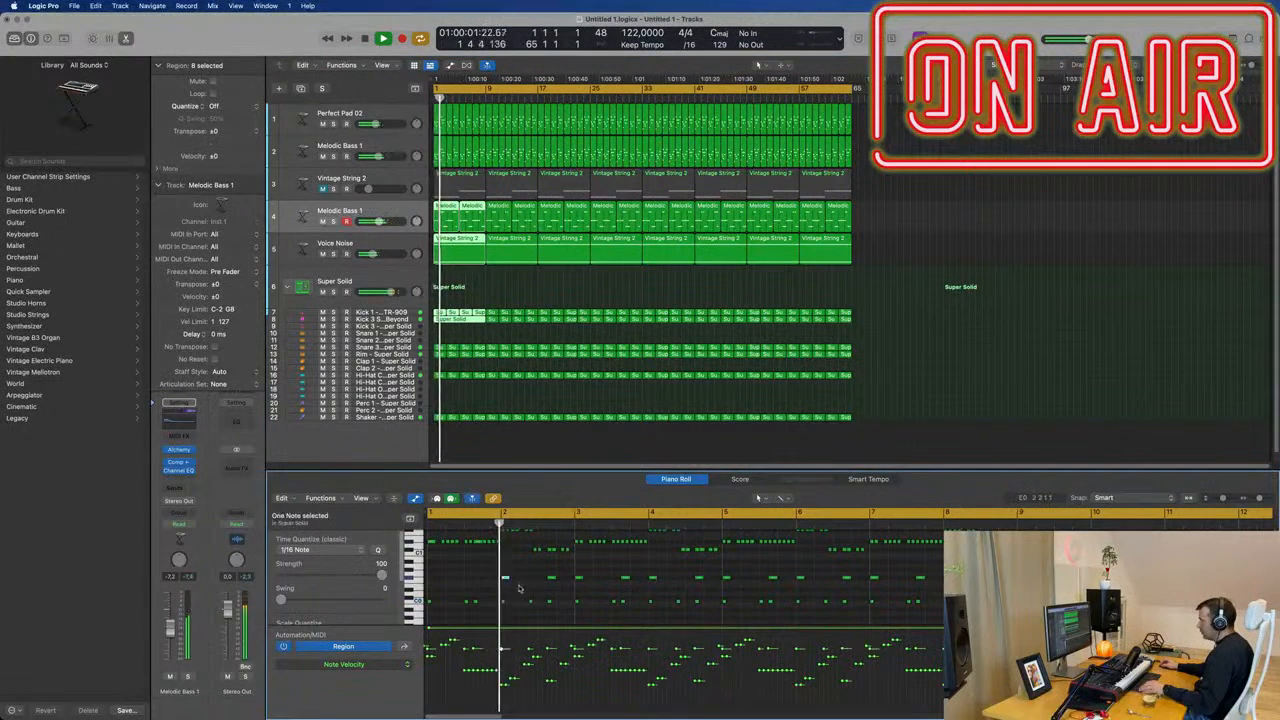
scroll(519, 588, up, 2)
key(alt+Up)
key(alt+Up)
key(alt+Up)
key(alt+Up)
key(alt+Up)
key(alt+Up)
key(alt+Up)
key(alt+Up)
key(alt+Up)
key(alt+Up)
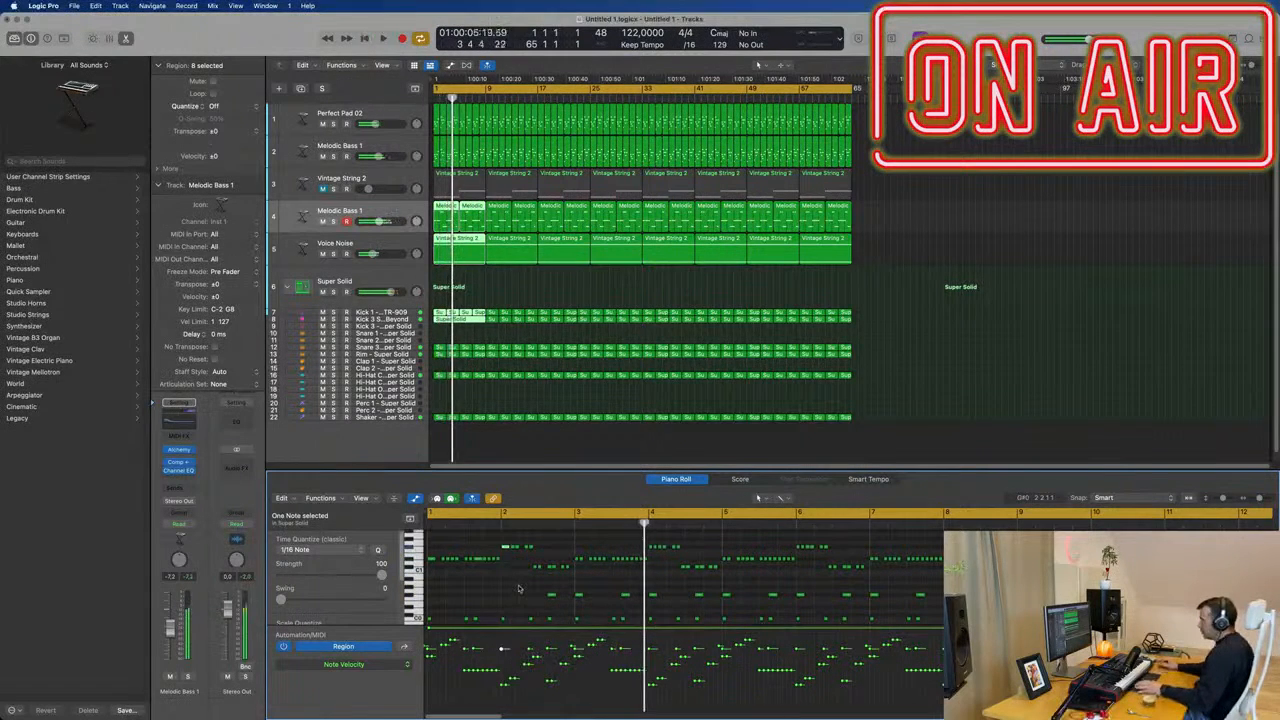
key(space)
Raise the second sub kick note in bar 2 to match the lower bass notes there.
click(552, 595)
key(alt+Up)
key(alt+Up)
key(alt+Up)
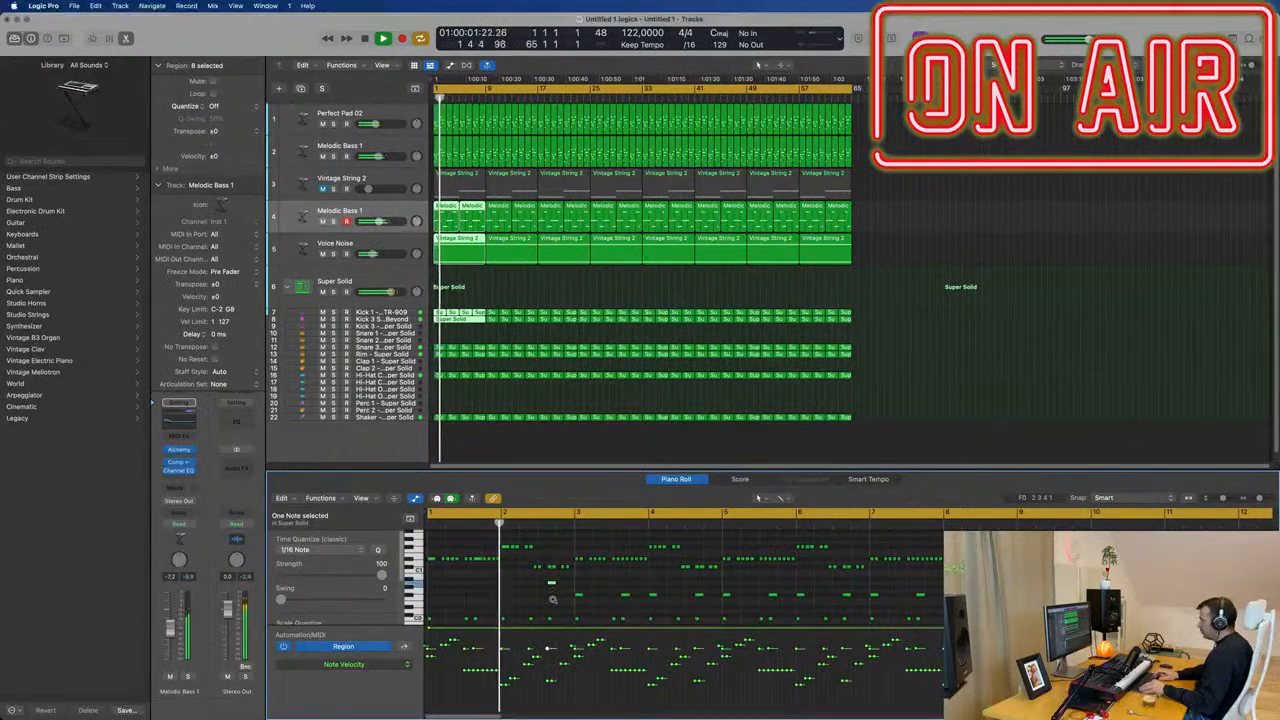
key(alt+Up)
key(alt+Up)
key(alt+Up)
key(alt+Up)
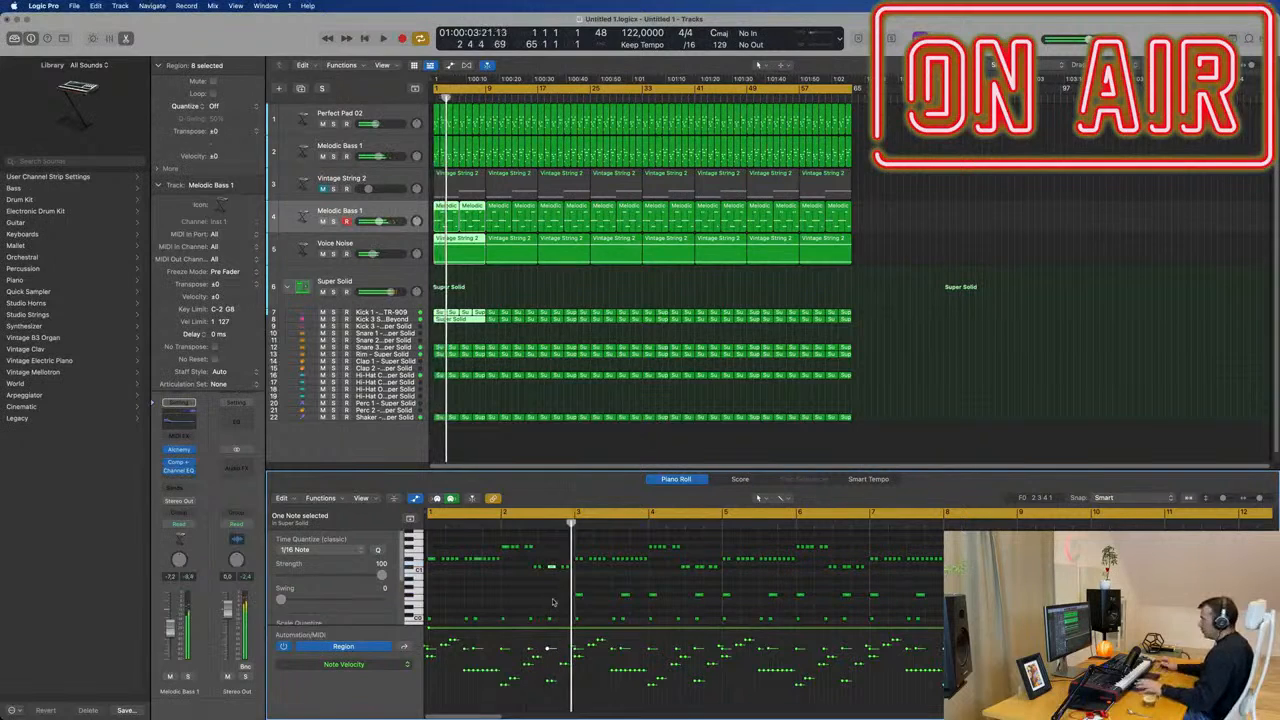
Raise both sub kick notes in bar 3 to the bass pitch and play from the start.
drag(563, 586, 640, 600)
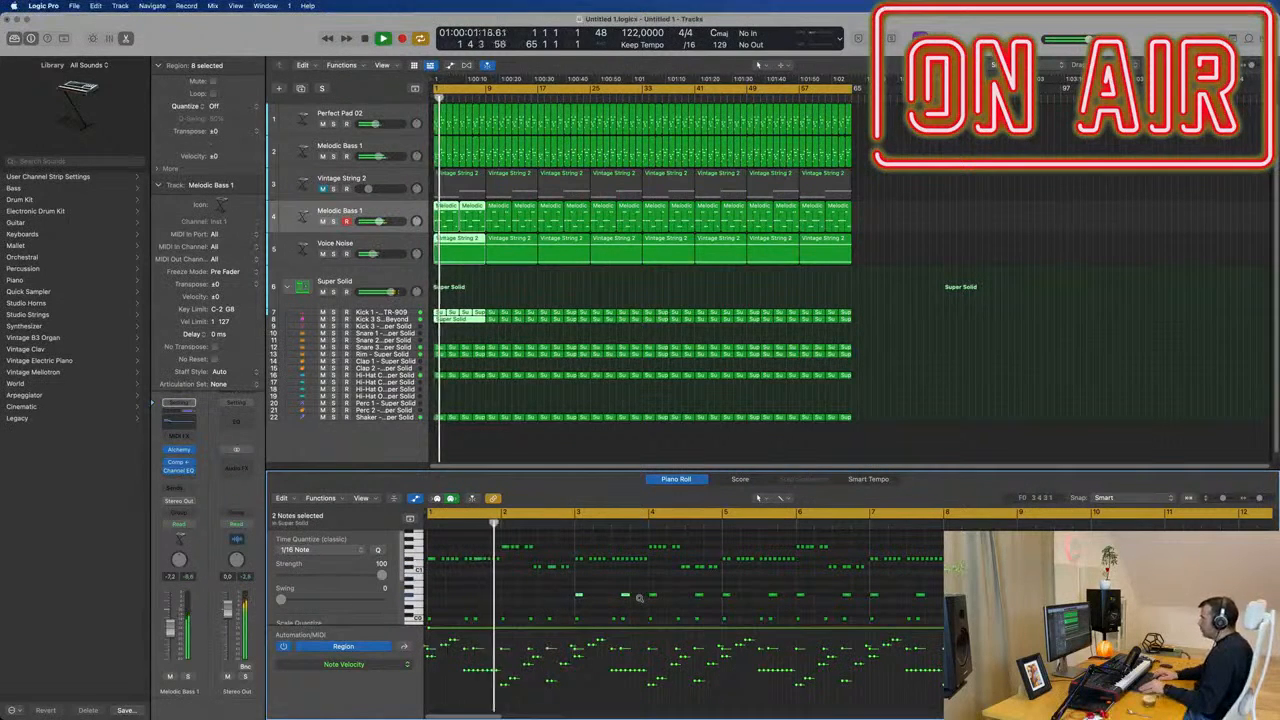
key(alt+Up)
key(alt+Up)
key(alt+Up)
key(alt+Up)
key(alt+Up)
key(alt+Up)
key(alt+Up)
key(alt+Up)
key(alt+Up)
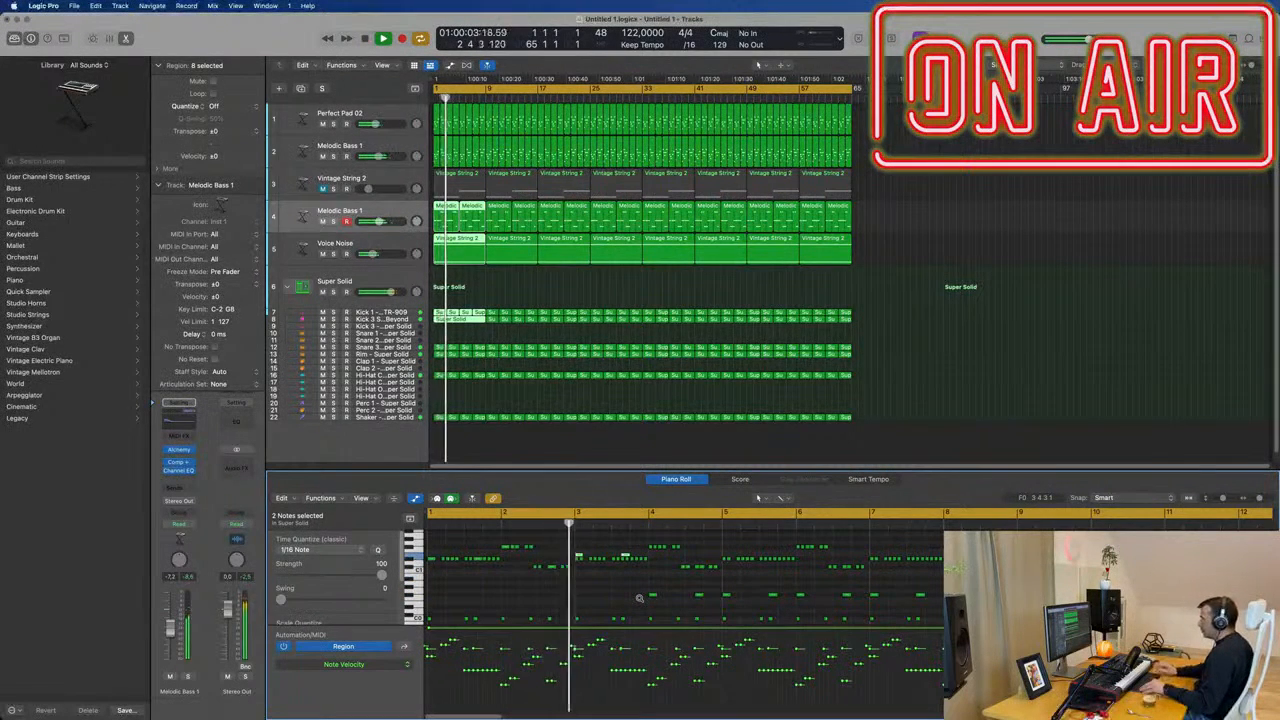
key(Return)
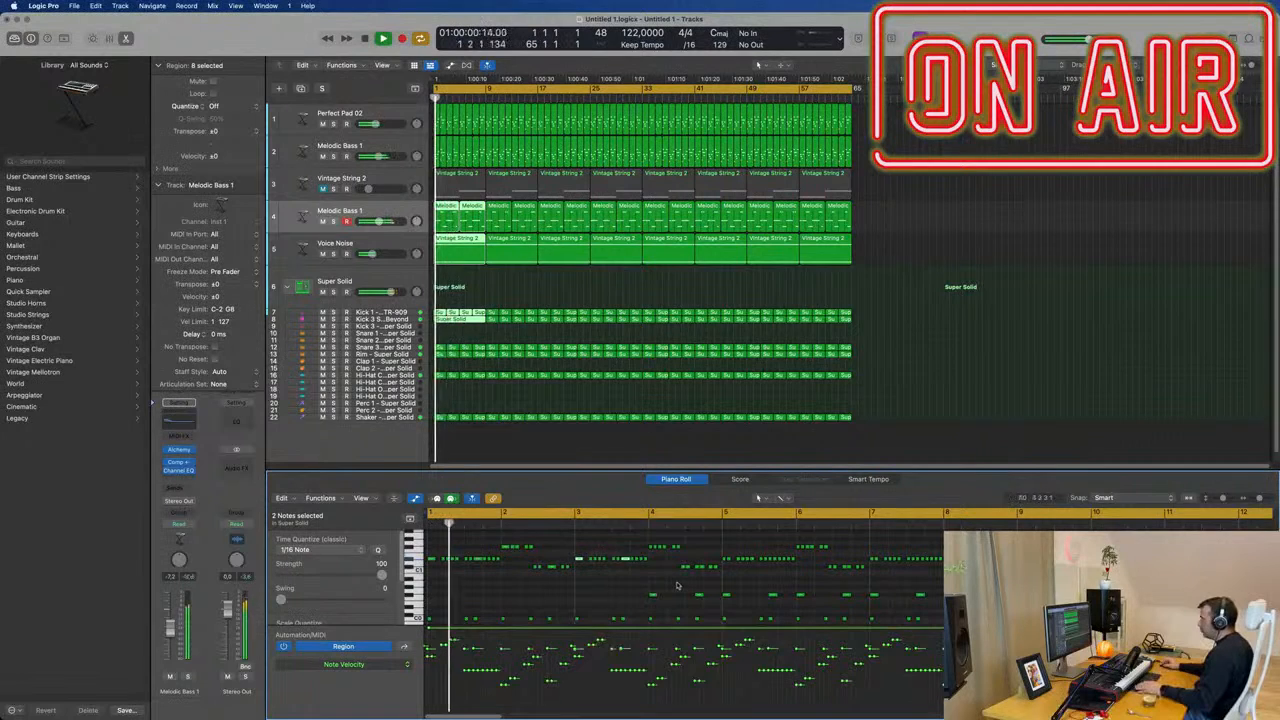
Raise the two sub kick notes in bar 4 one by one to the bass pitches at their positions.
mouse_move(636, 591)
mouse_down()
mouse_move(694, 600)
mouse_move(652, 601)
mouse_up()
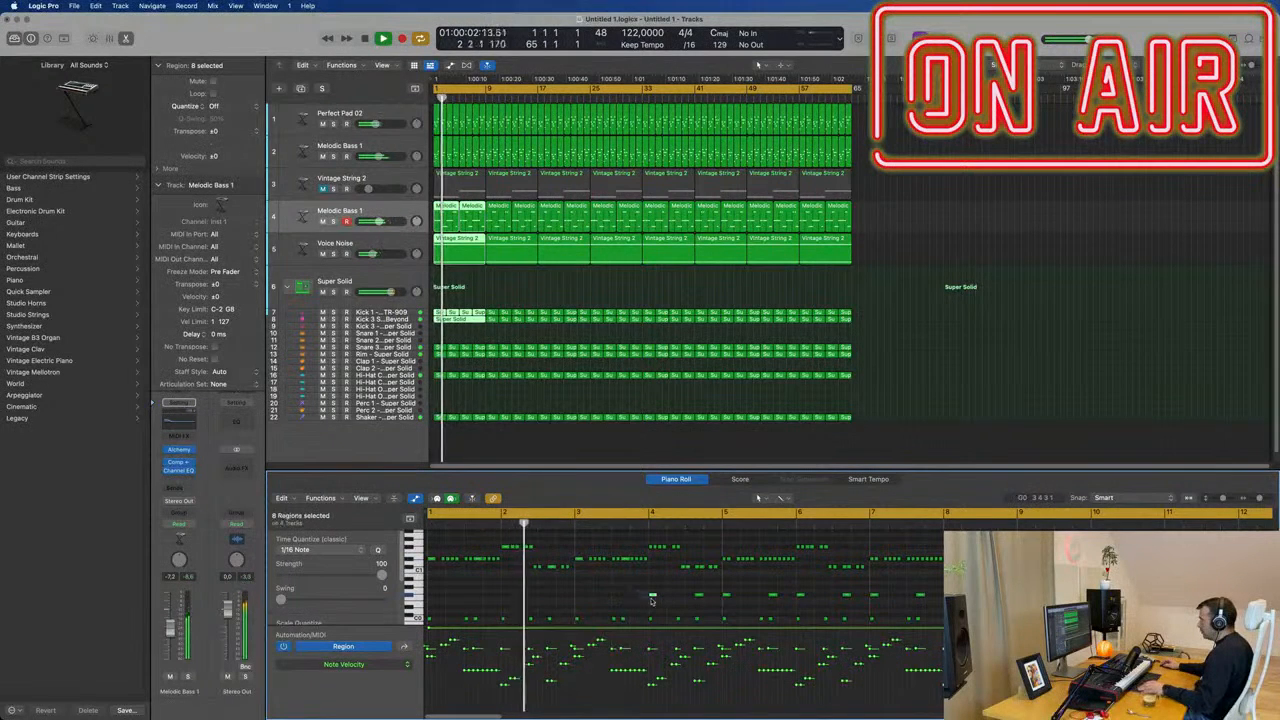
key(alt+Up)
key(alt+Up)
key(alt+Up)
key(alt+Up)
key(alt+Up)
key(alt+Up)
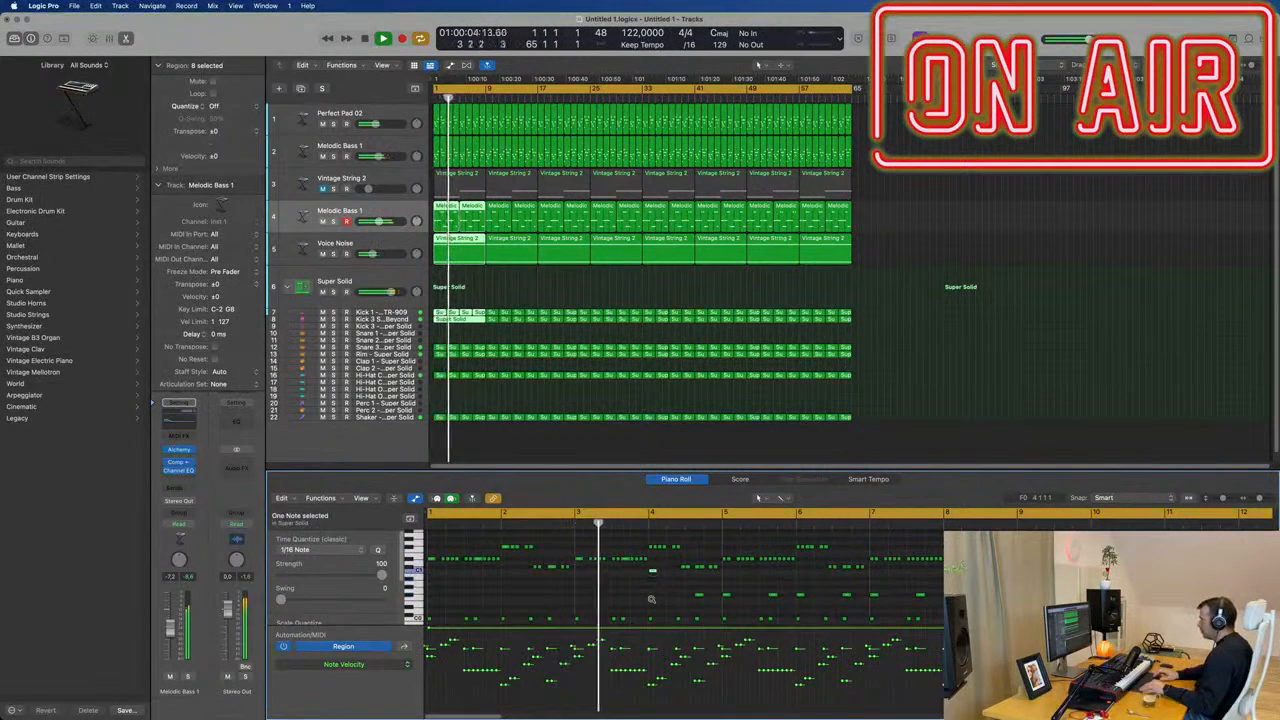
key(alt+Up)
key(alt+Up)
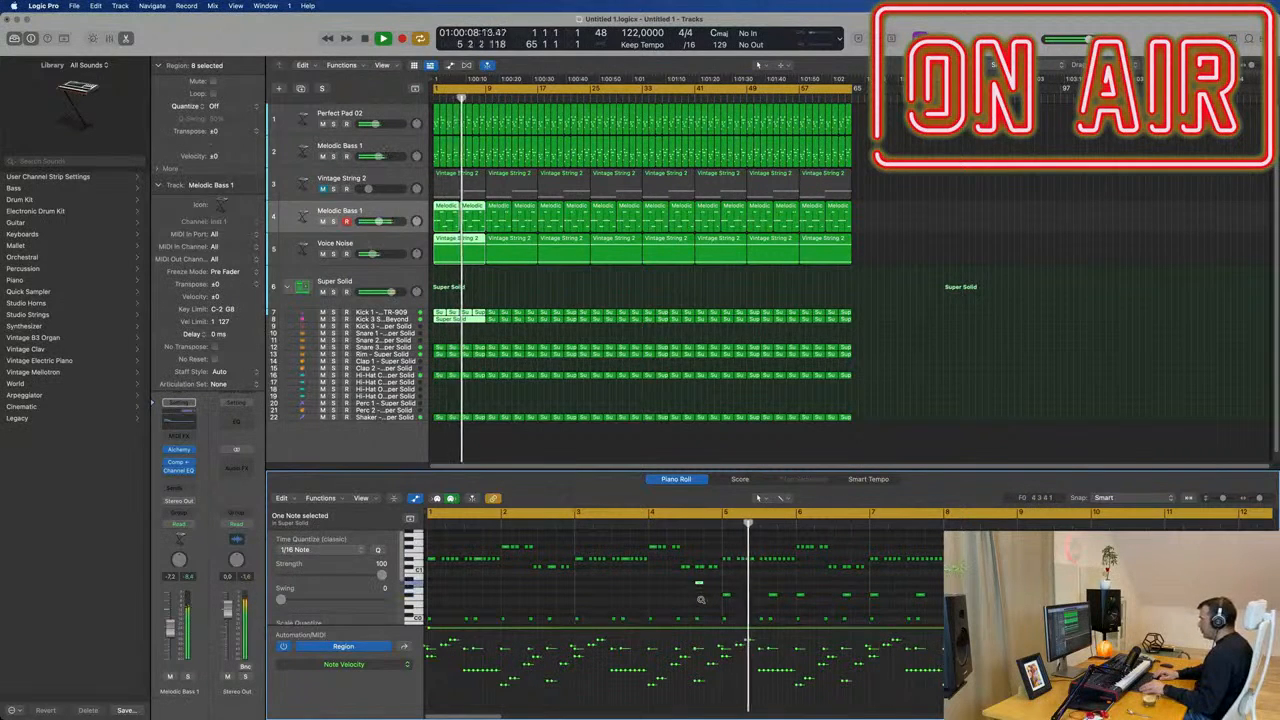
key(space)
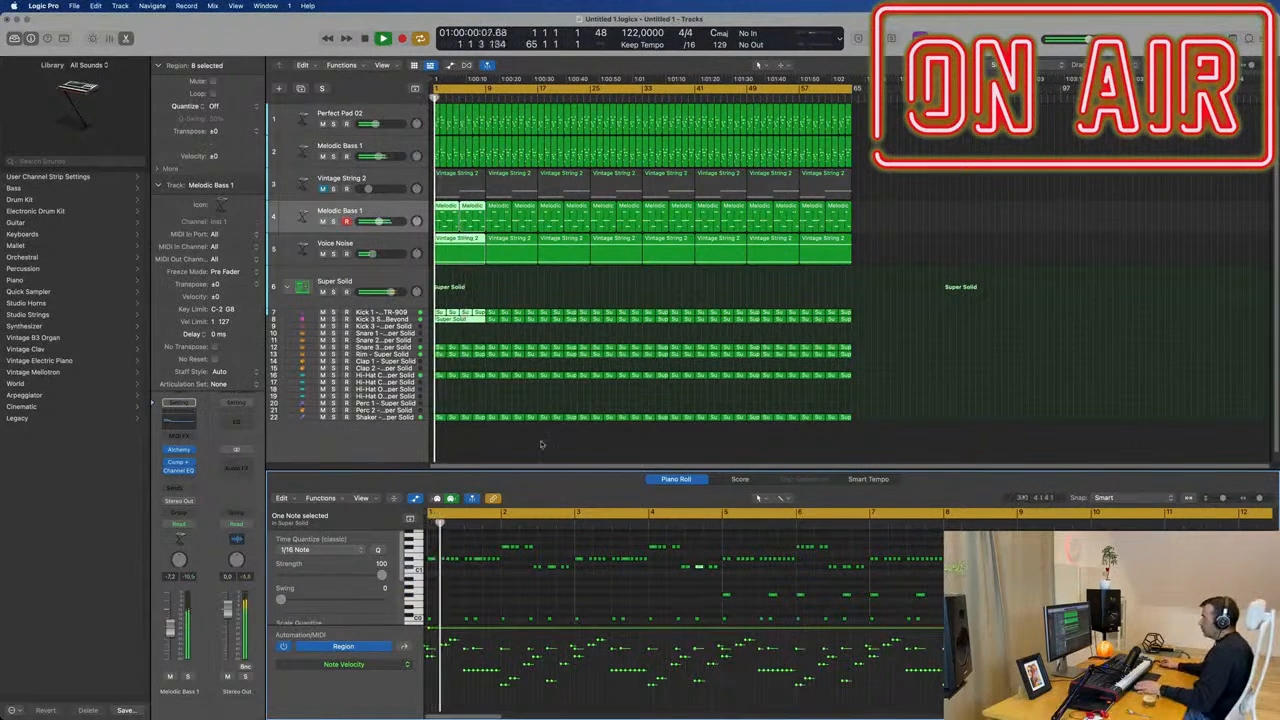
Split the joined eight-bar sub kick region at bar 5.
click(466, 320)
drag(641, 515, 630, 493)
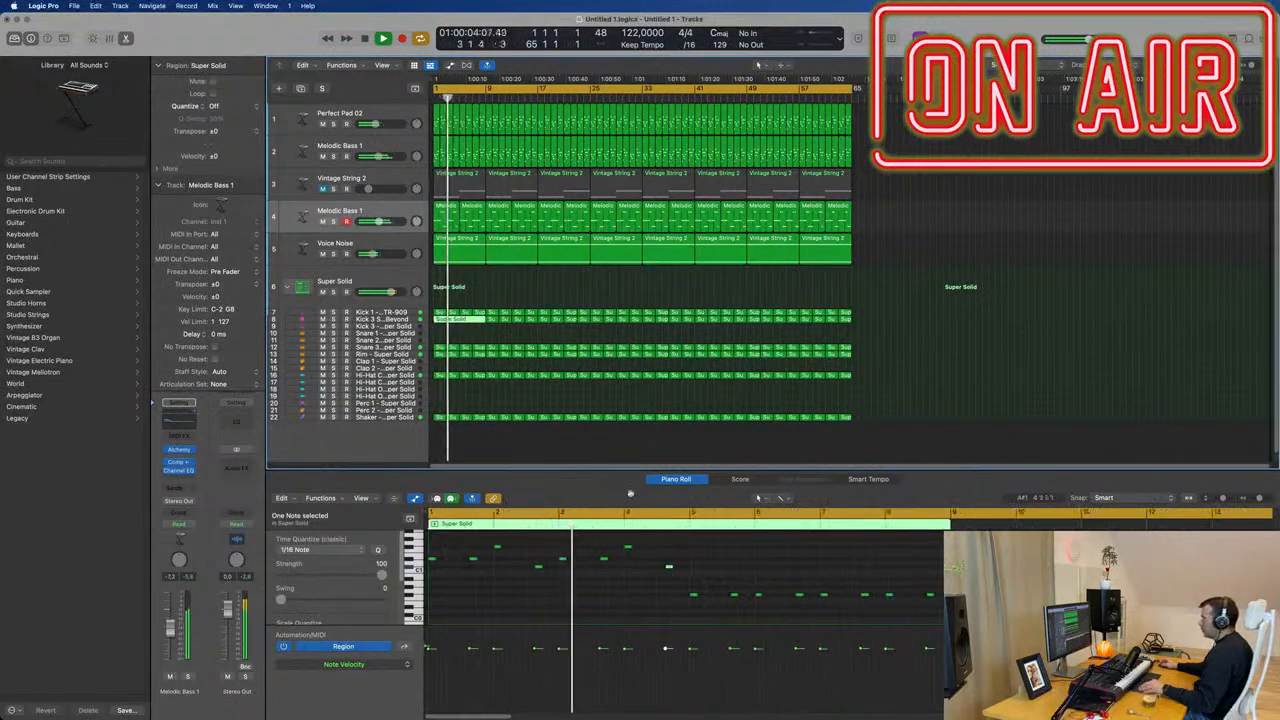
key(super+Right)
key(super+Right)
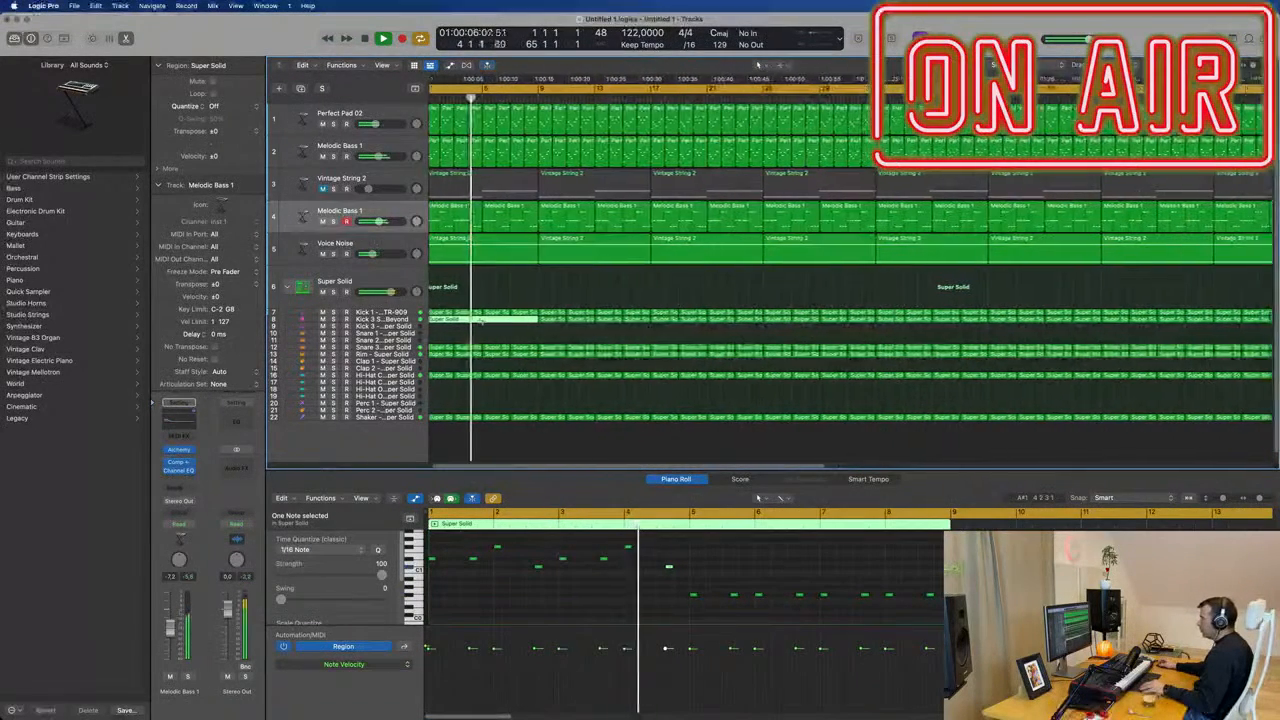
super+double_click(481, 320)
key(Return)
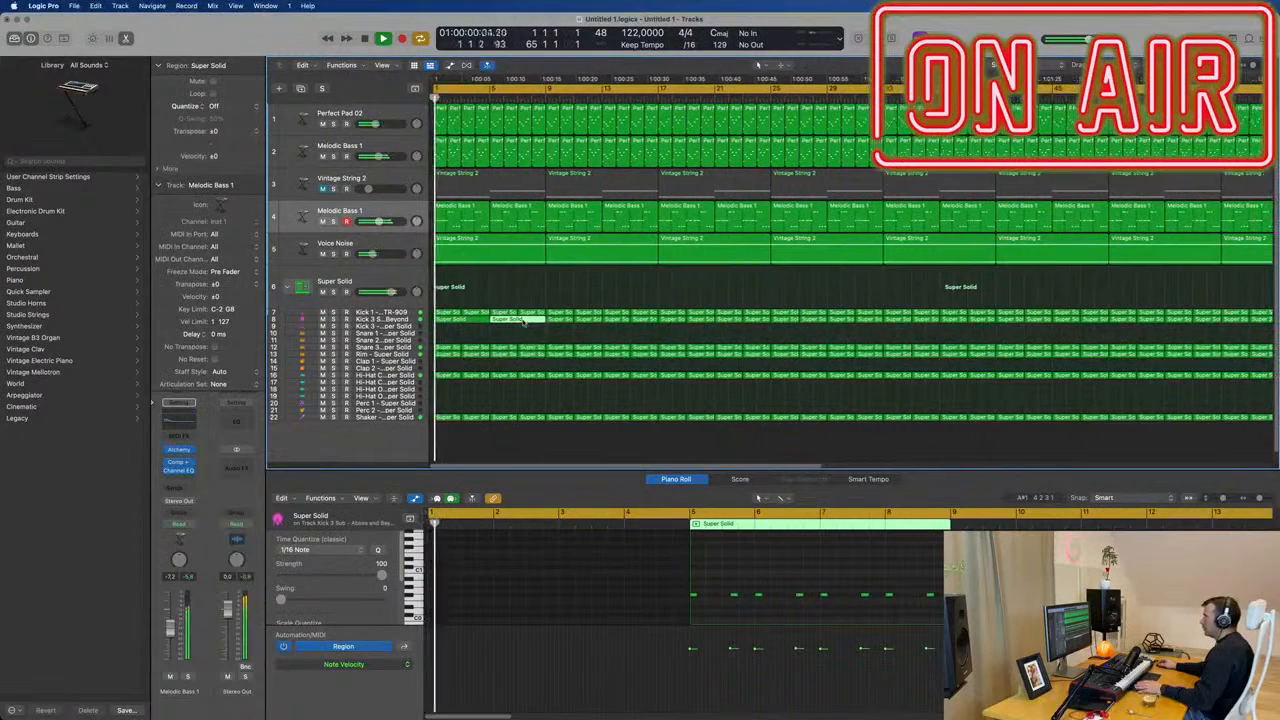
Delete the second half of the split region and all other sub kick regions from bar 5 onward.
click(490, 344)
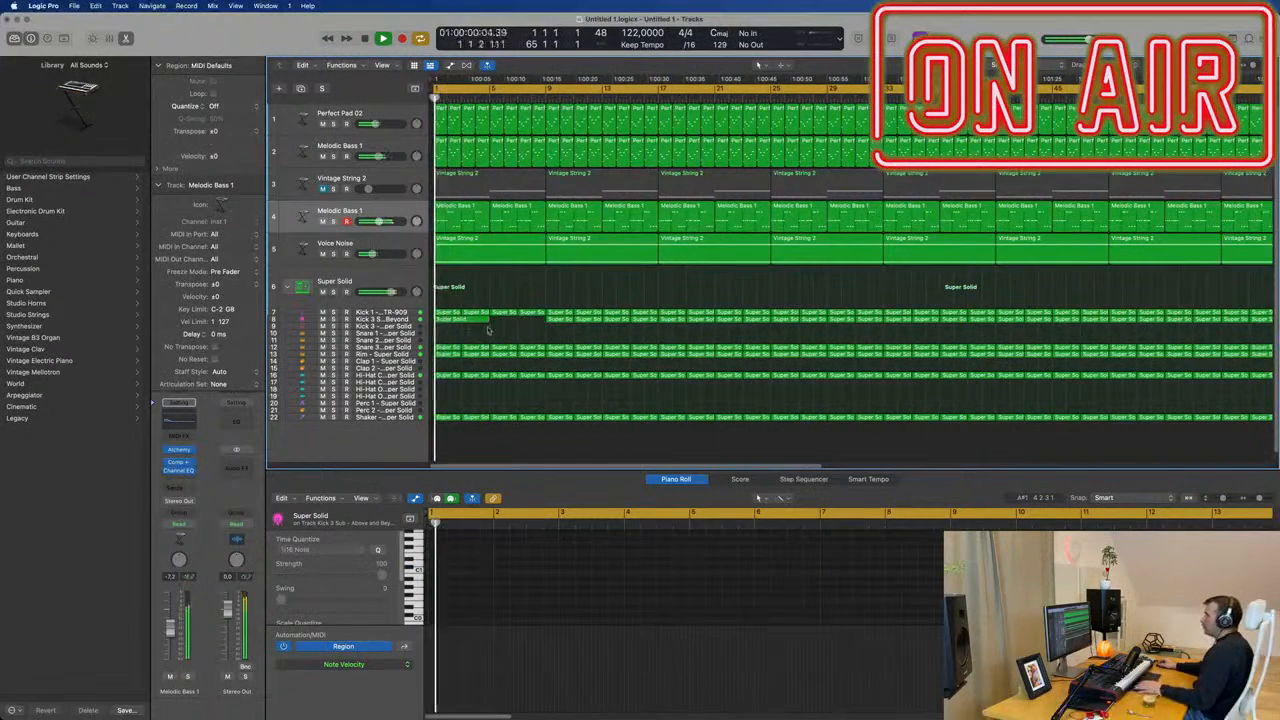
key(super+Left)
key(super+Left)
drag(486, 329, 908, 322)
key(Delete)
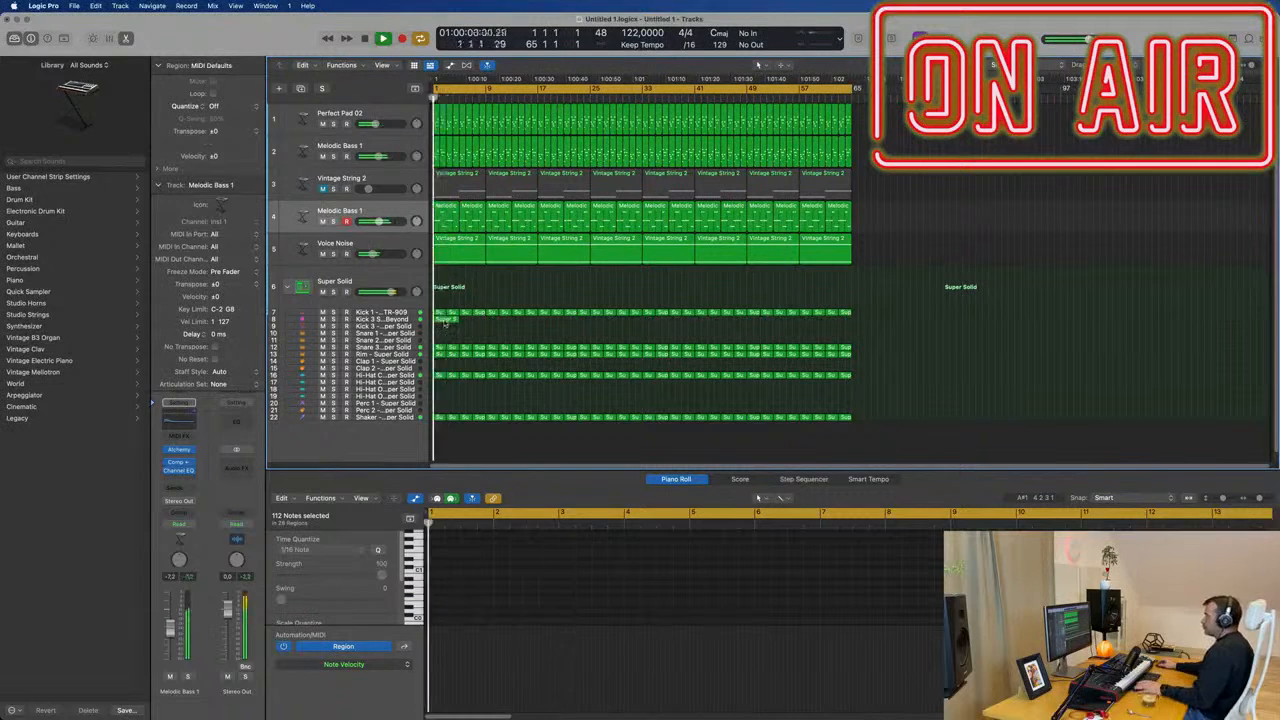
Transpose the remaining four-bar sub kick region's notes down an octave and briefly solo Melodic Bass 1 for comparison.
click(446, 321)
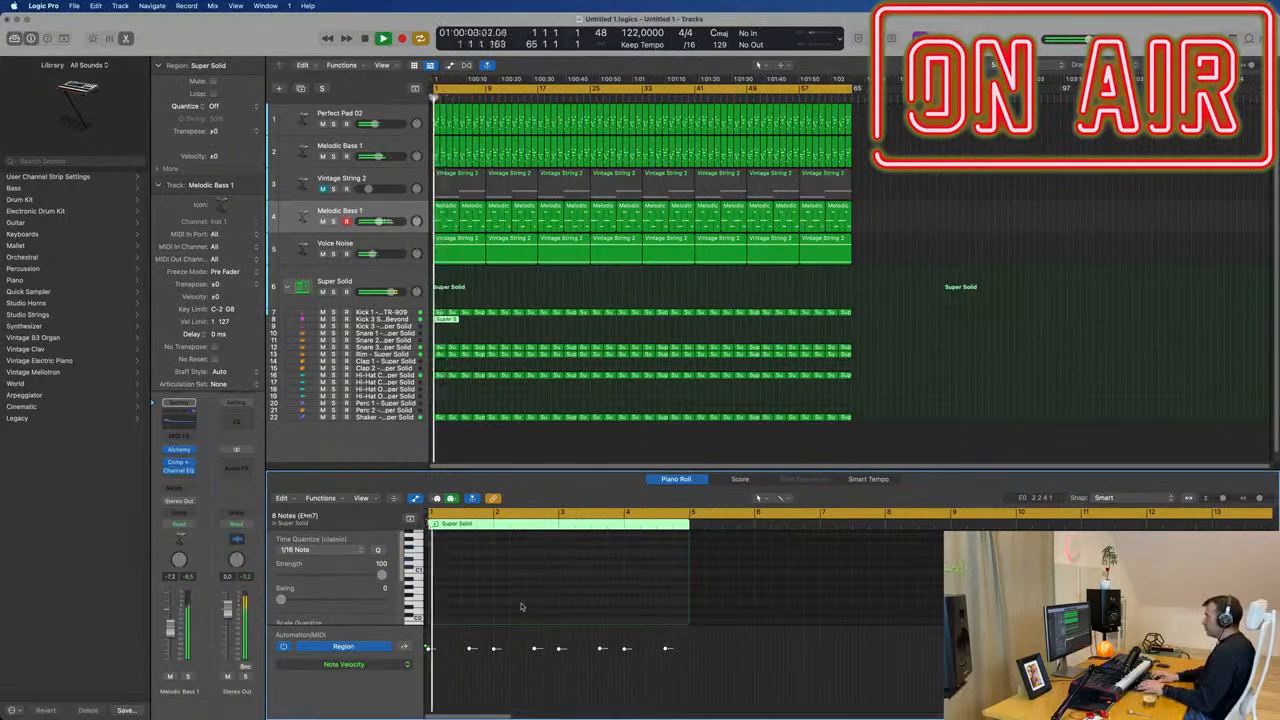
scroll(520, 606, up, 3)
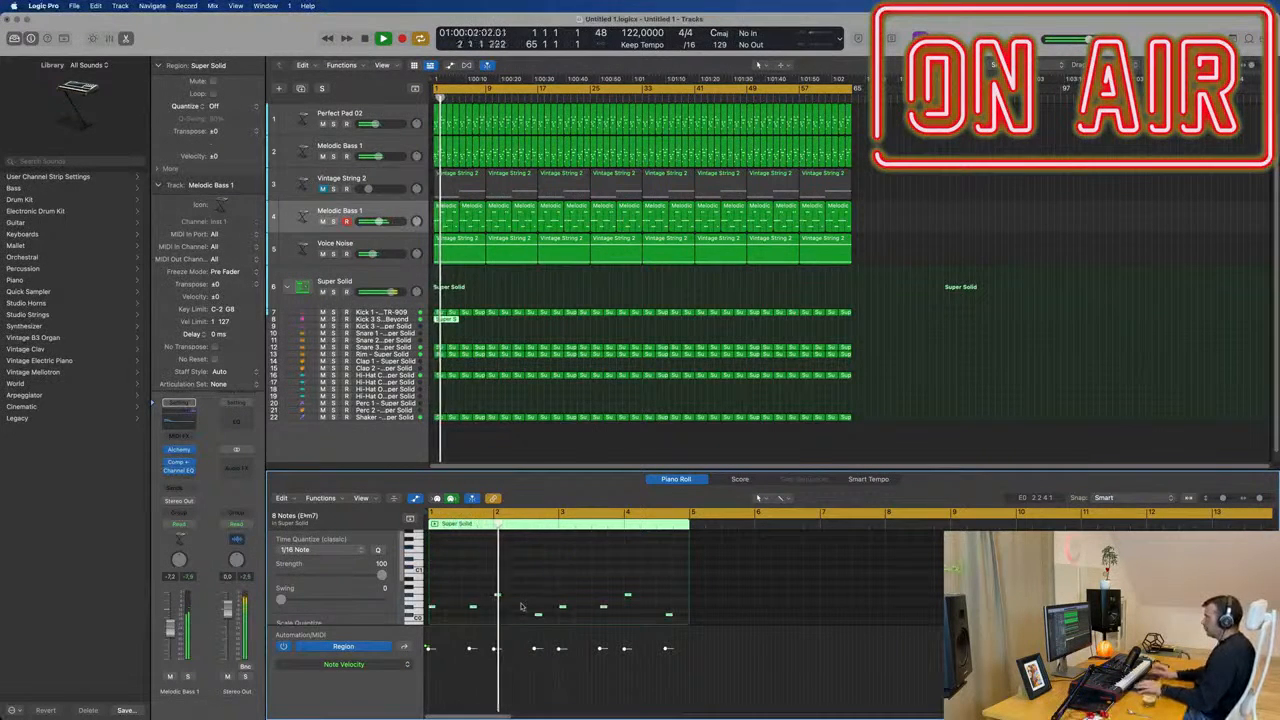
click(188, 677)
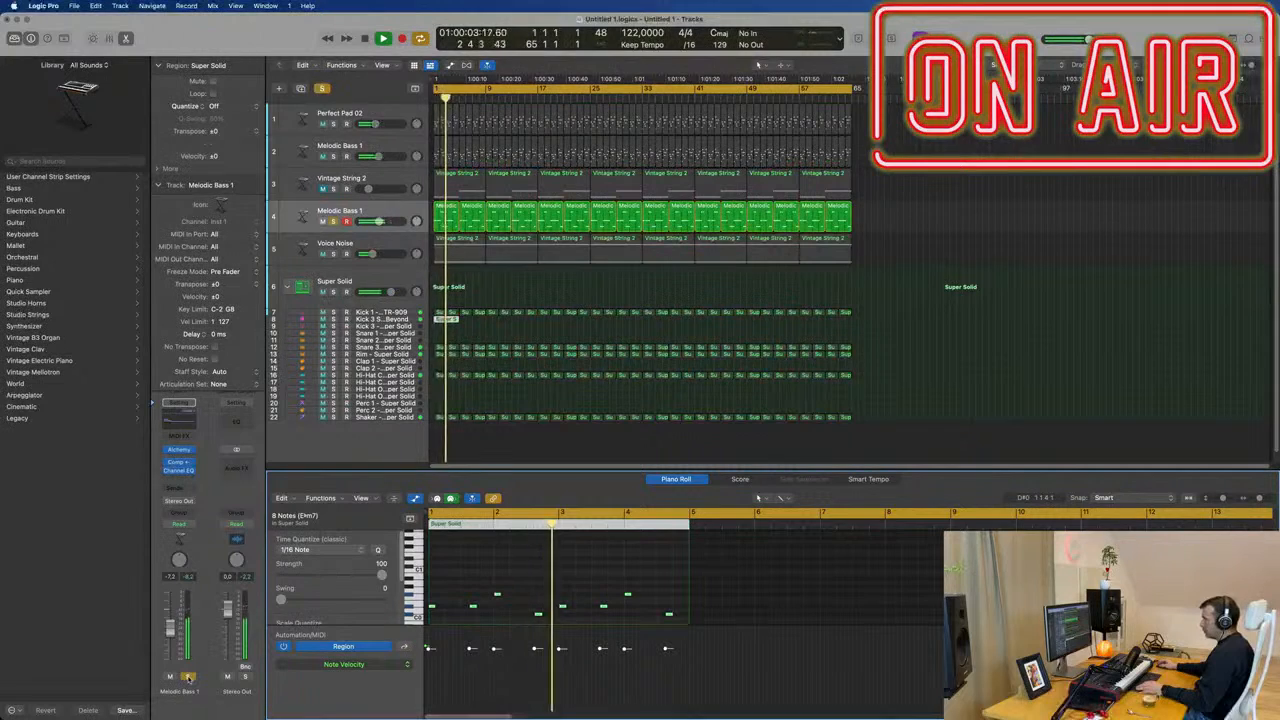
click(188, 677)
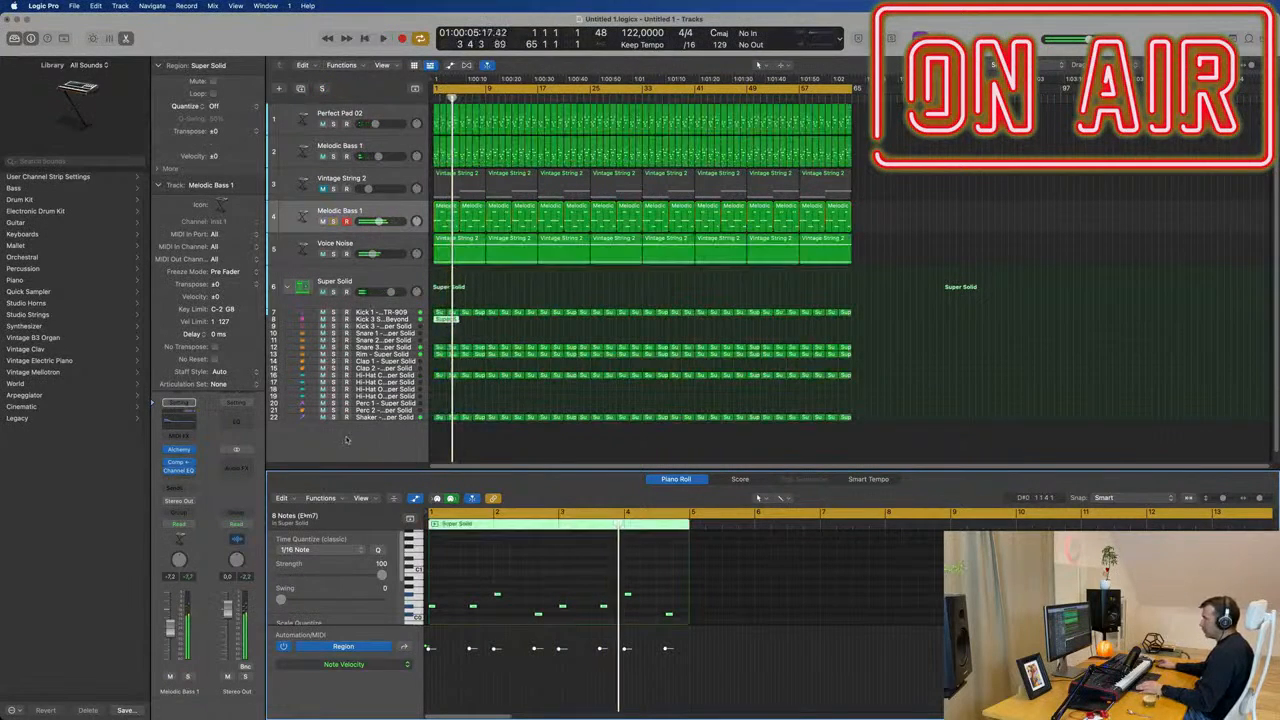
Solo the Kick 3 Sub - Above and Beyond track and listen to its four-bar region.
click(385, 318)
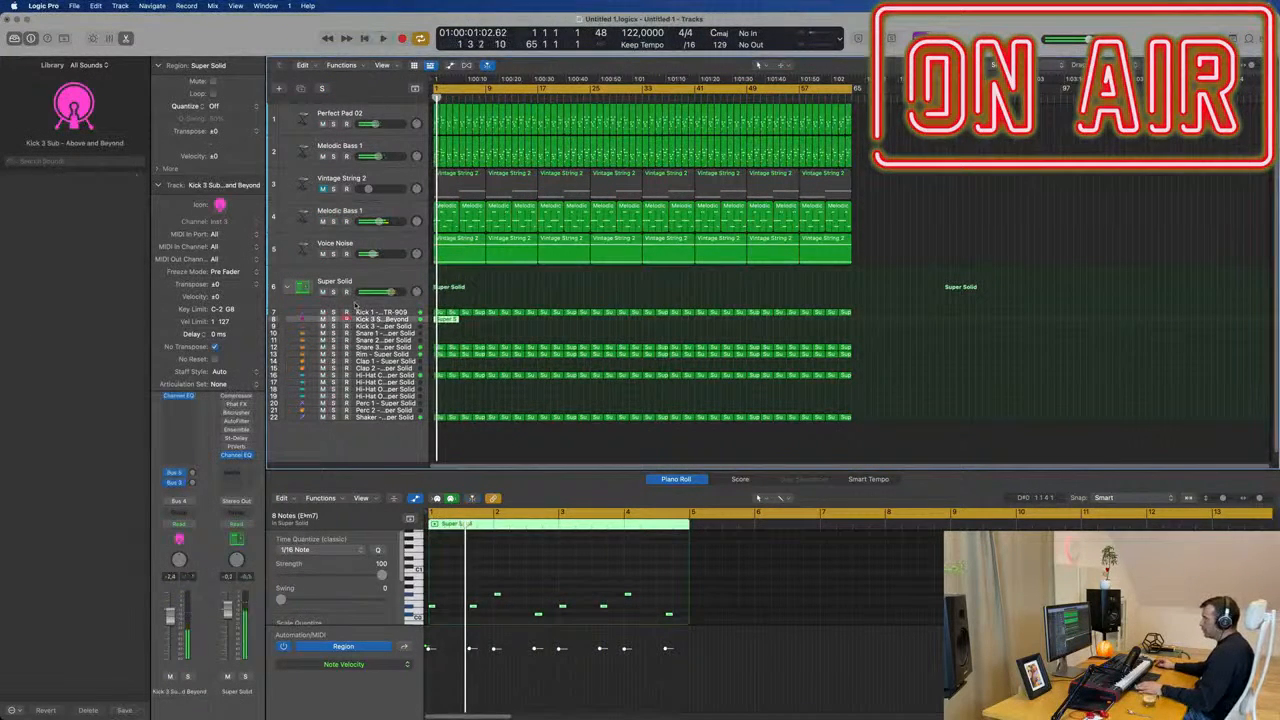
click(334, 319)
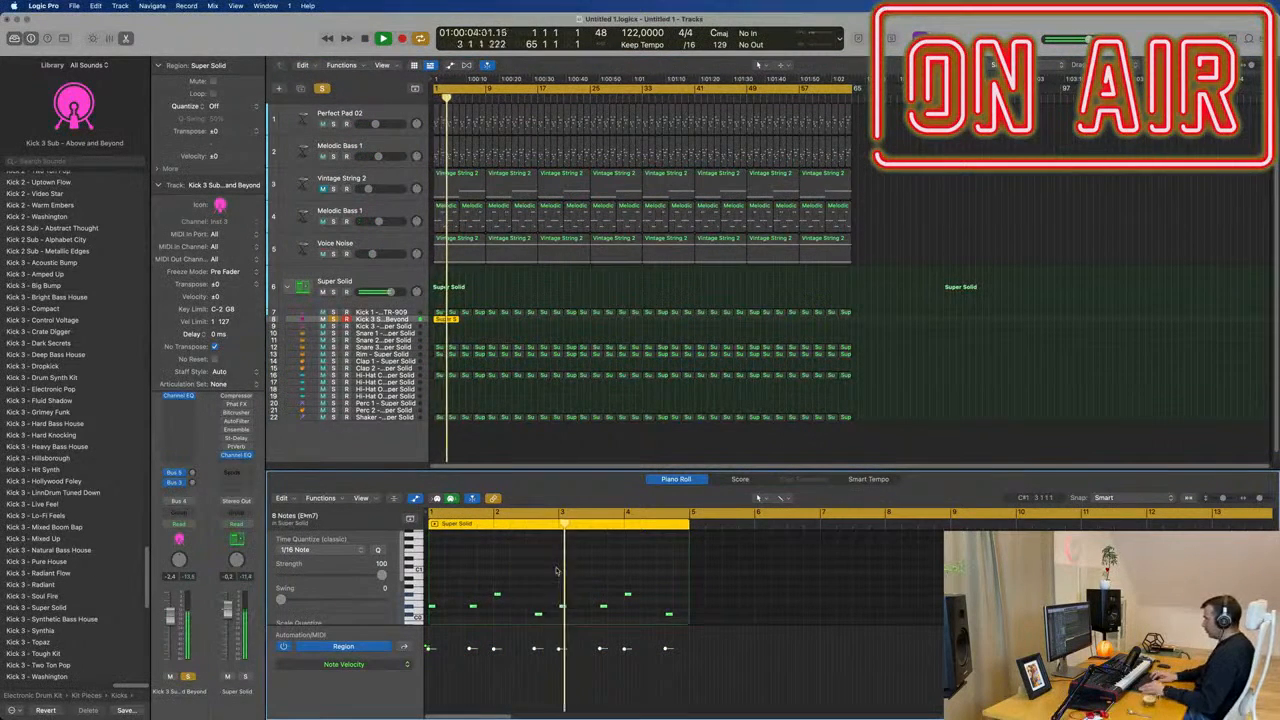
key(alt+shift+Up)
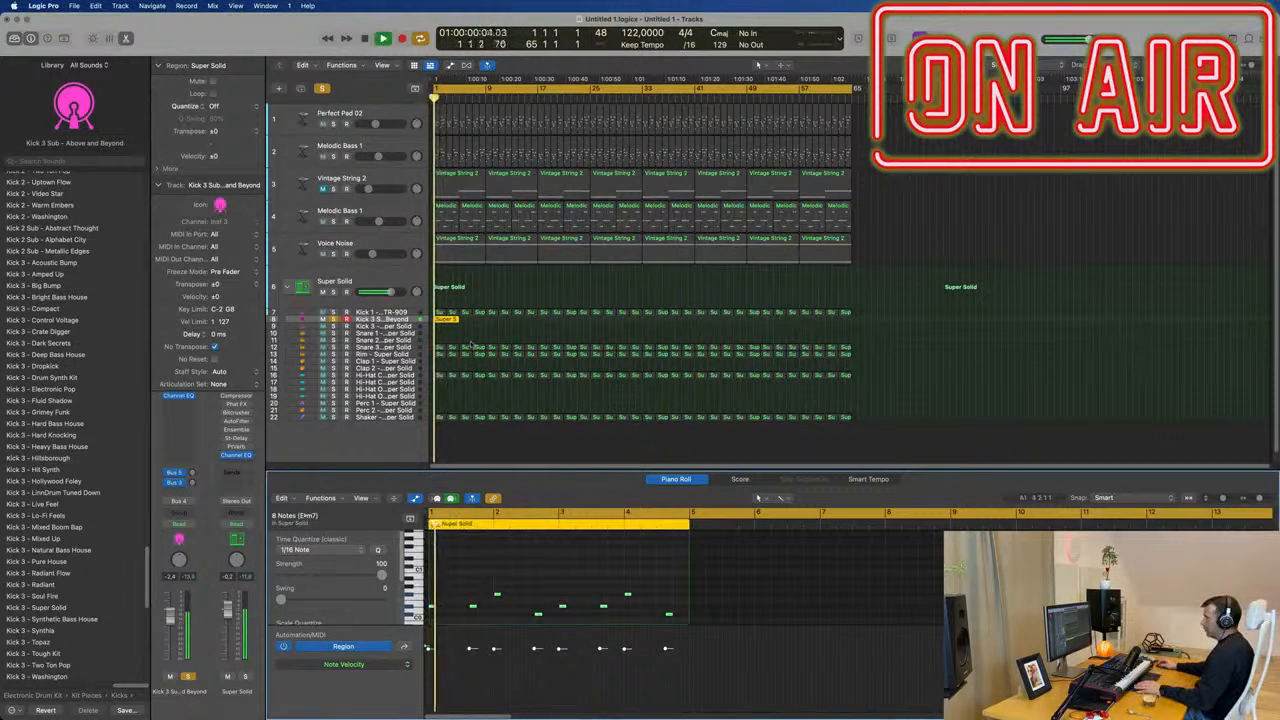
Repeat the four-bar sub kick region on the Kick 3 Sub track until it fills the arrangement up to bar 65.
key(super+r)
key(super+r)
key(super+r)
key(super+r)
key(super+r)
key(super+r)
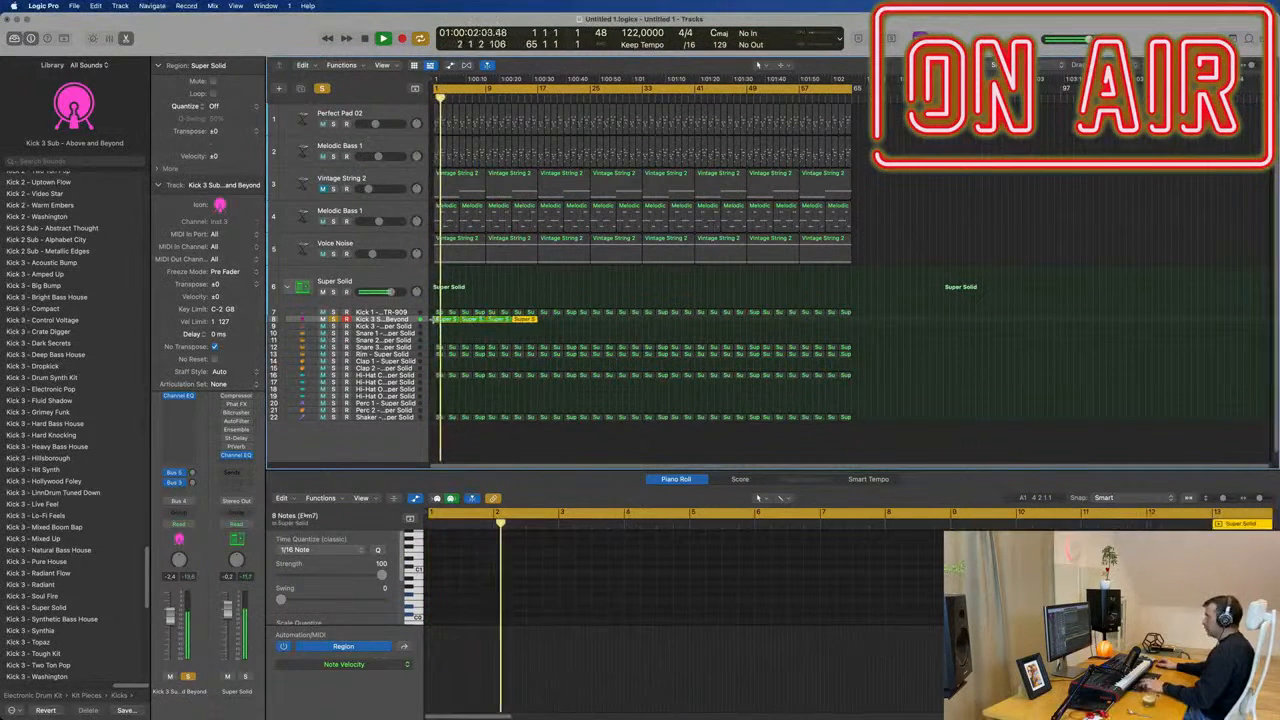
key(super+r)
key(super+r)
key(super+r)
key(super+r)
key(super+r)
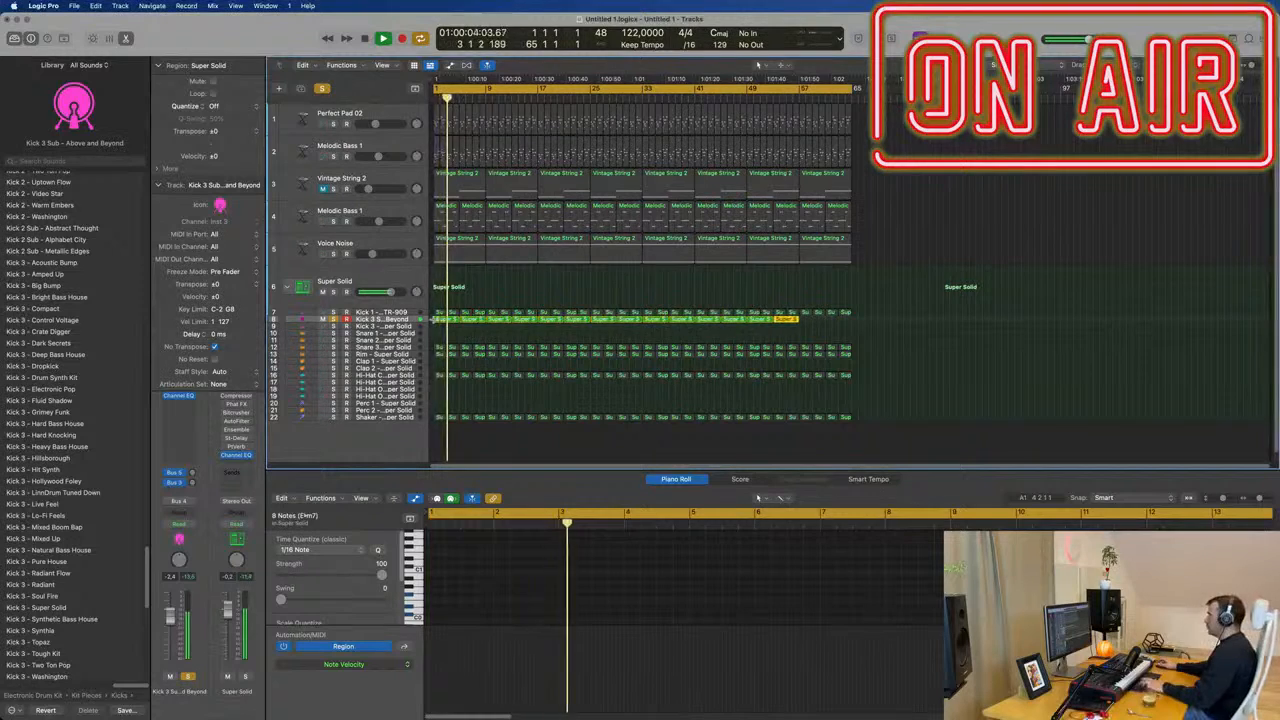
key(super+r)
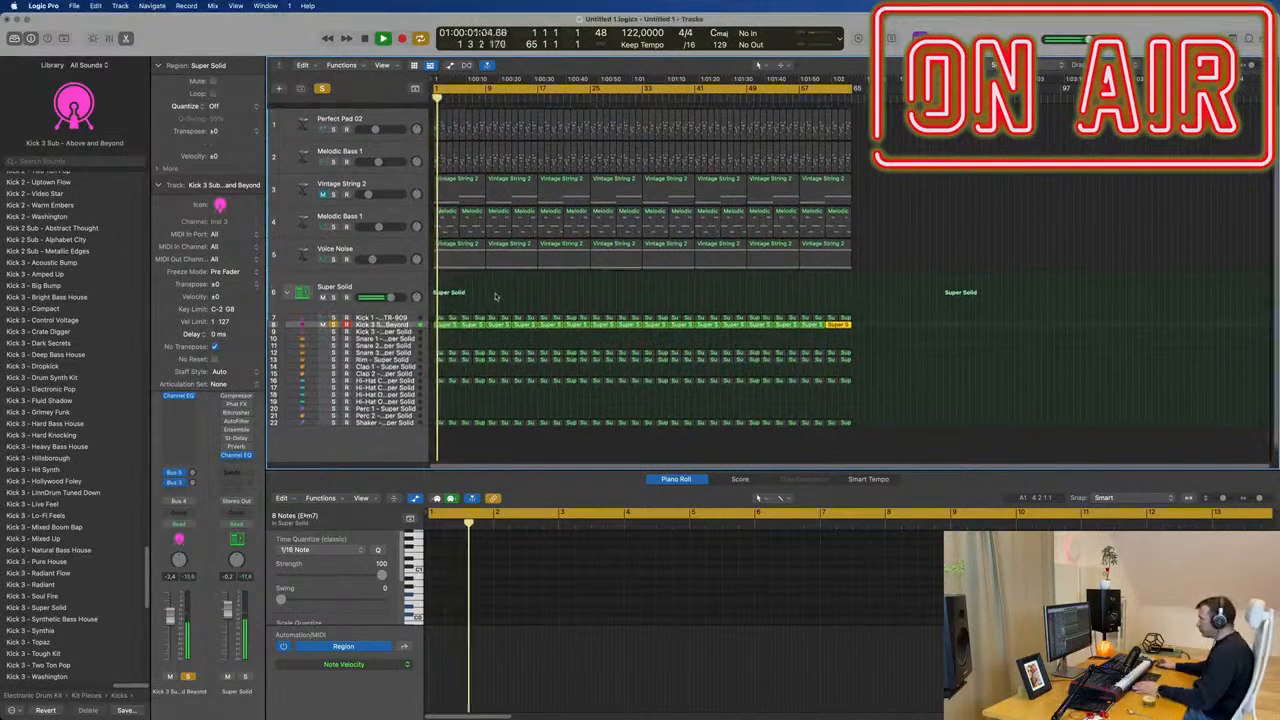
Solo the Kick 1 TR-909 and track 4 Melodic Bass 1 alongside the sub kick, and open that bass's Alchemy instrument.
click(333, 313)
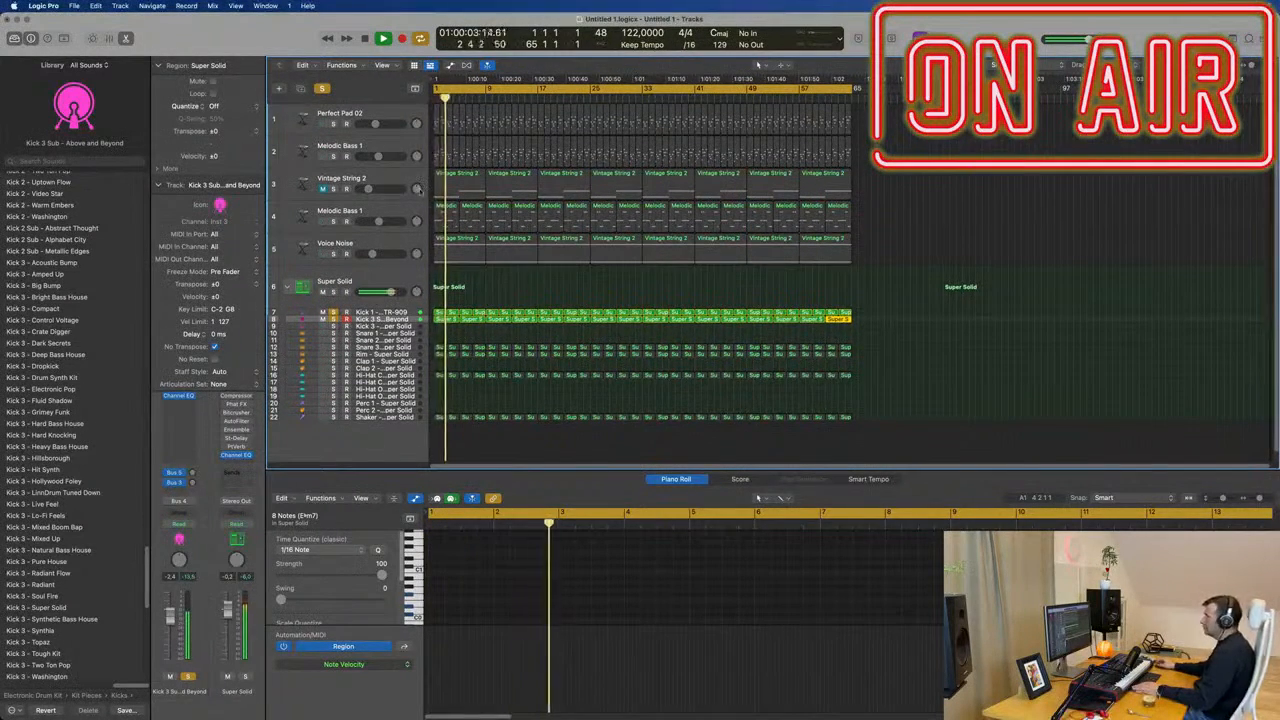
click(404, 213)
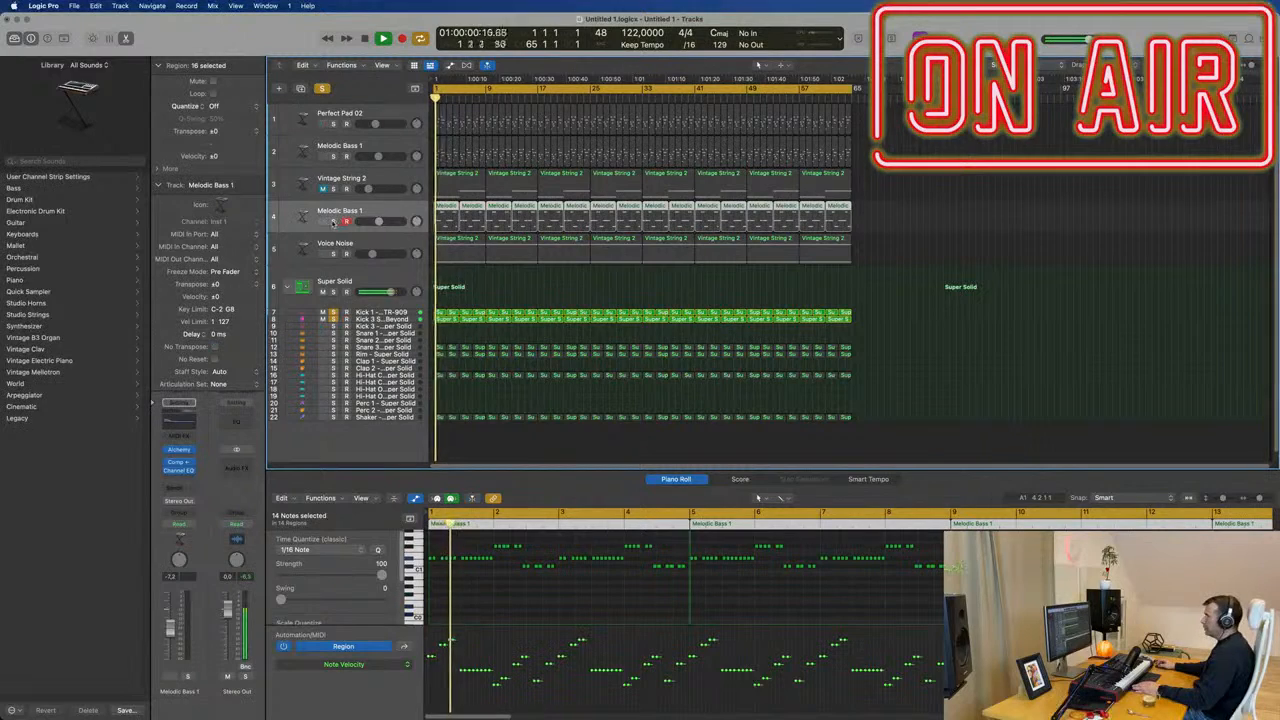
click(190, 453)
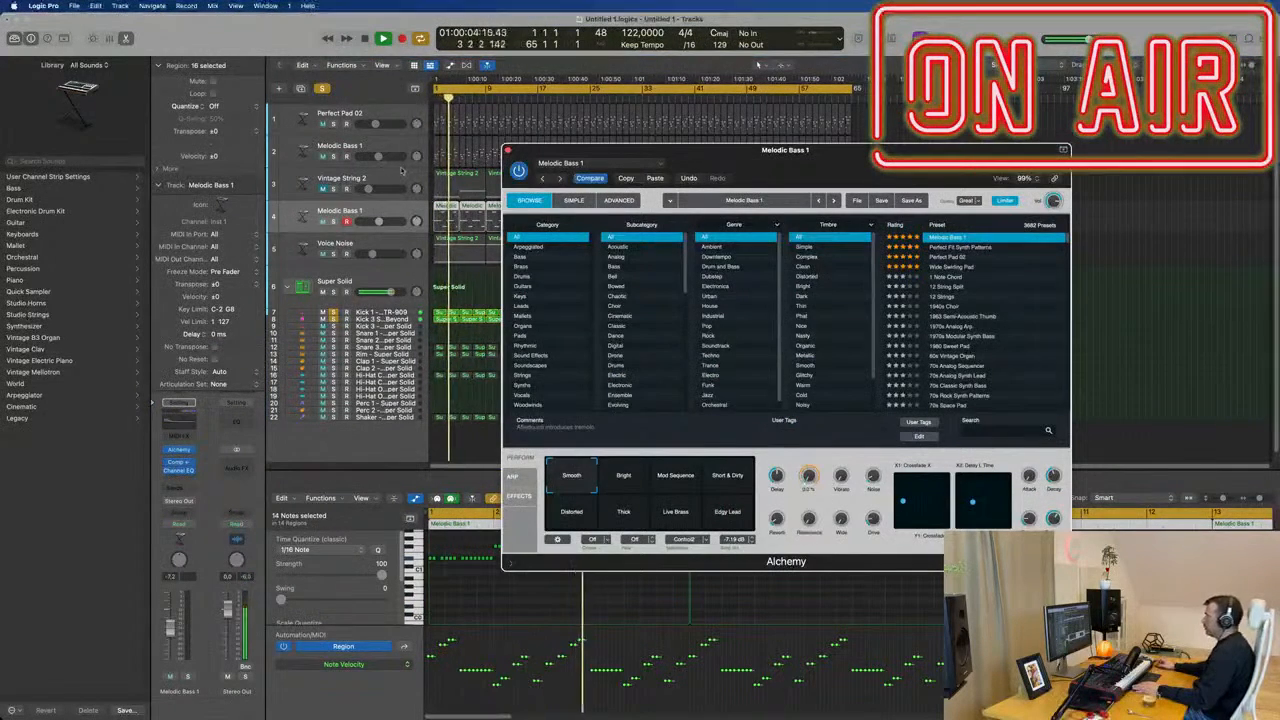
click(334, 221)
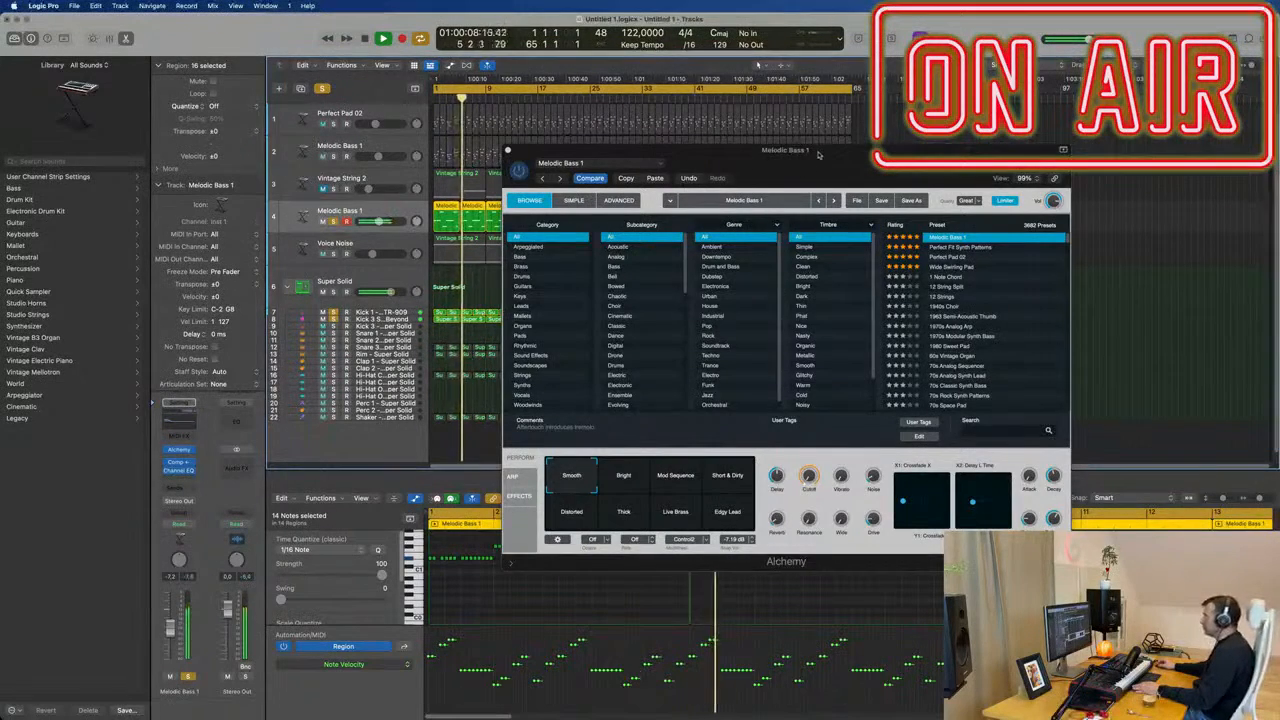
Raise the Cutoff of Melodic Bass 1 slightly in Alchemy and move the plug-in window away from the arrangement.
drag(820, 153, 921, 157)
mouse_move(909, 484)
mouse_down()
mouse_move(931, 437)
mouse_move(910, 470)
mouse_up()
drag(708, 155, 877, 153)
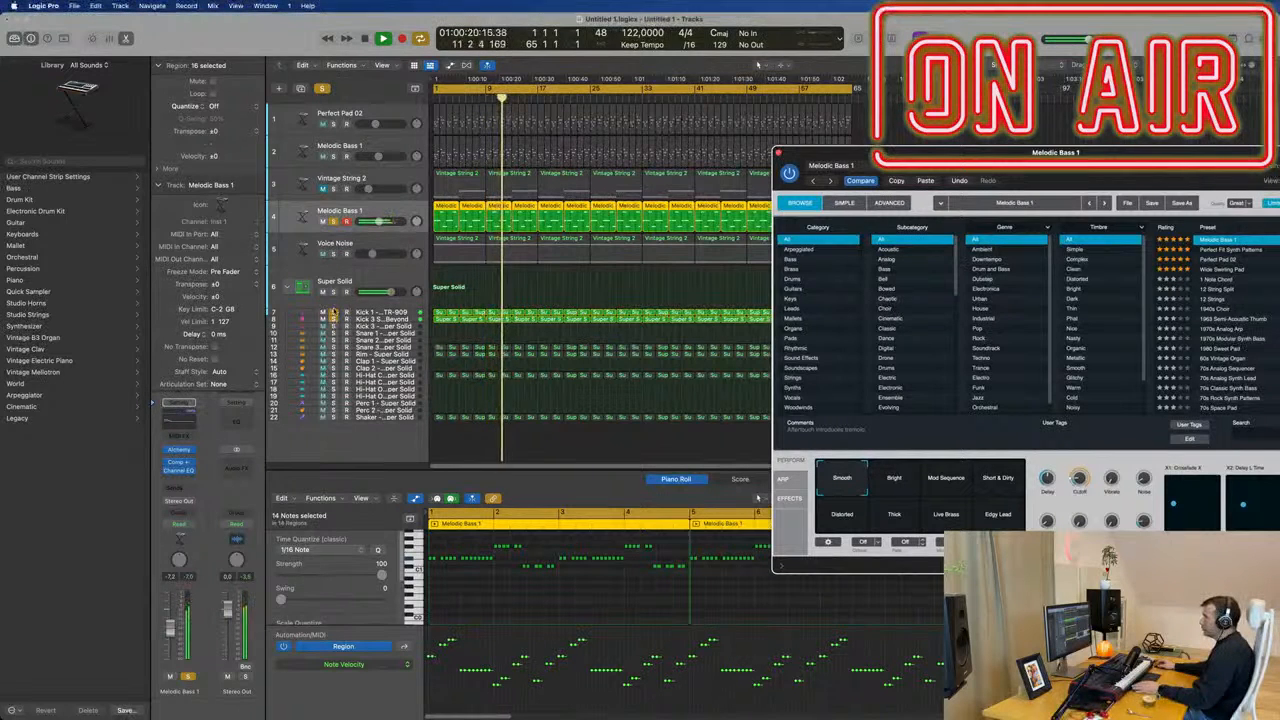
Add Super Solid, the track 2 Melodic Bass 1, Perfect Pad 02, Vintage String 2 and Voice Noise to the soloed playback, and clear all solos.
click(334, 292)
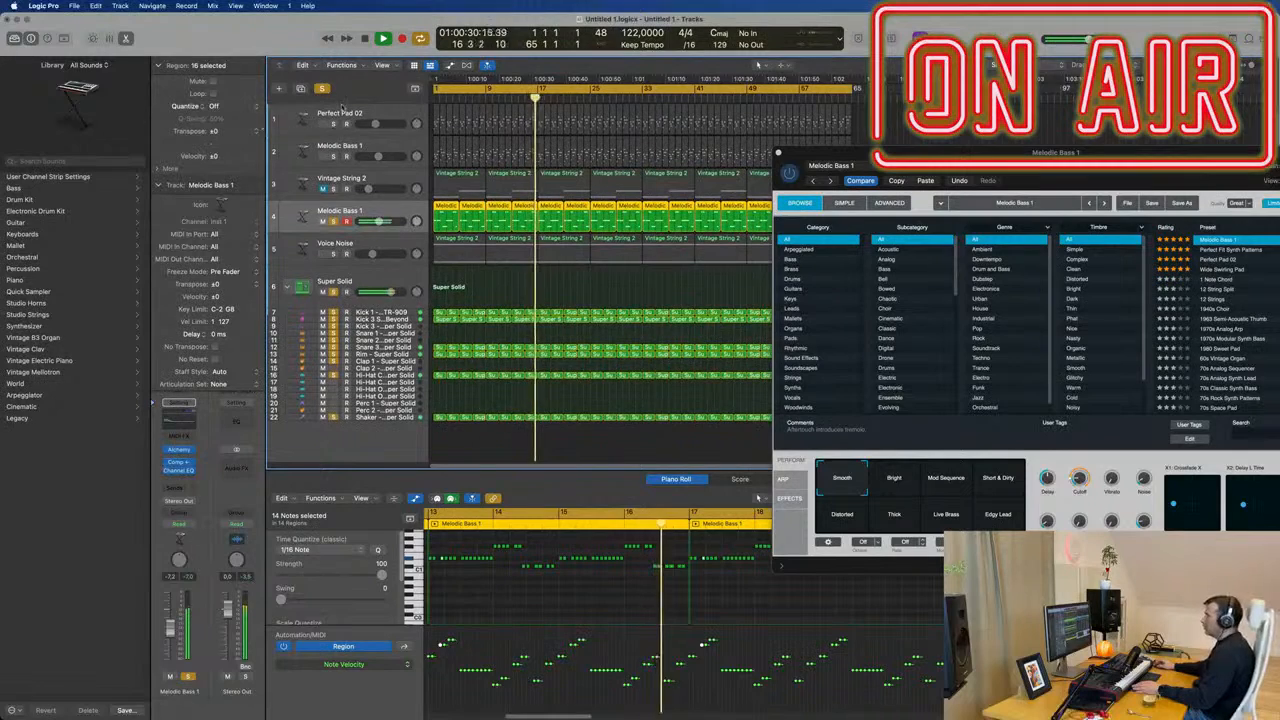
click(334, 156)
click(334, 124)
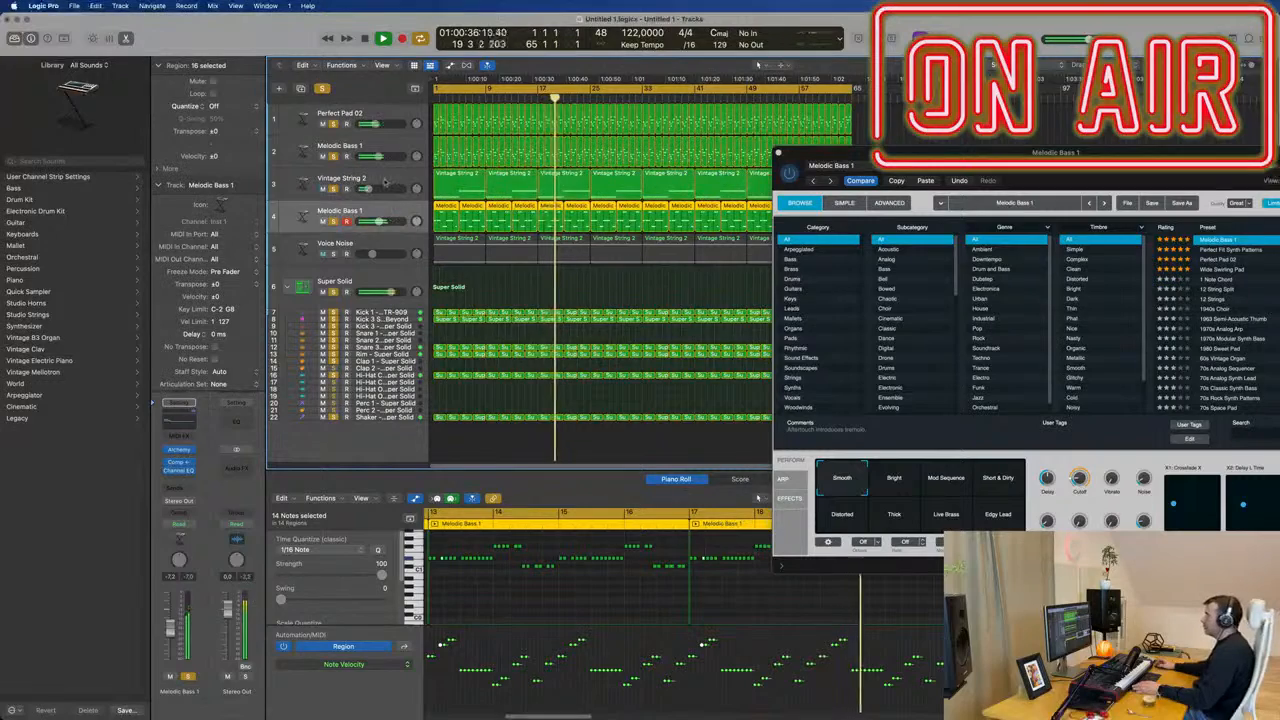
click(334, 188)
click(334, 254)
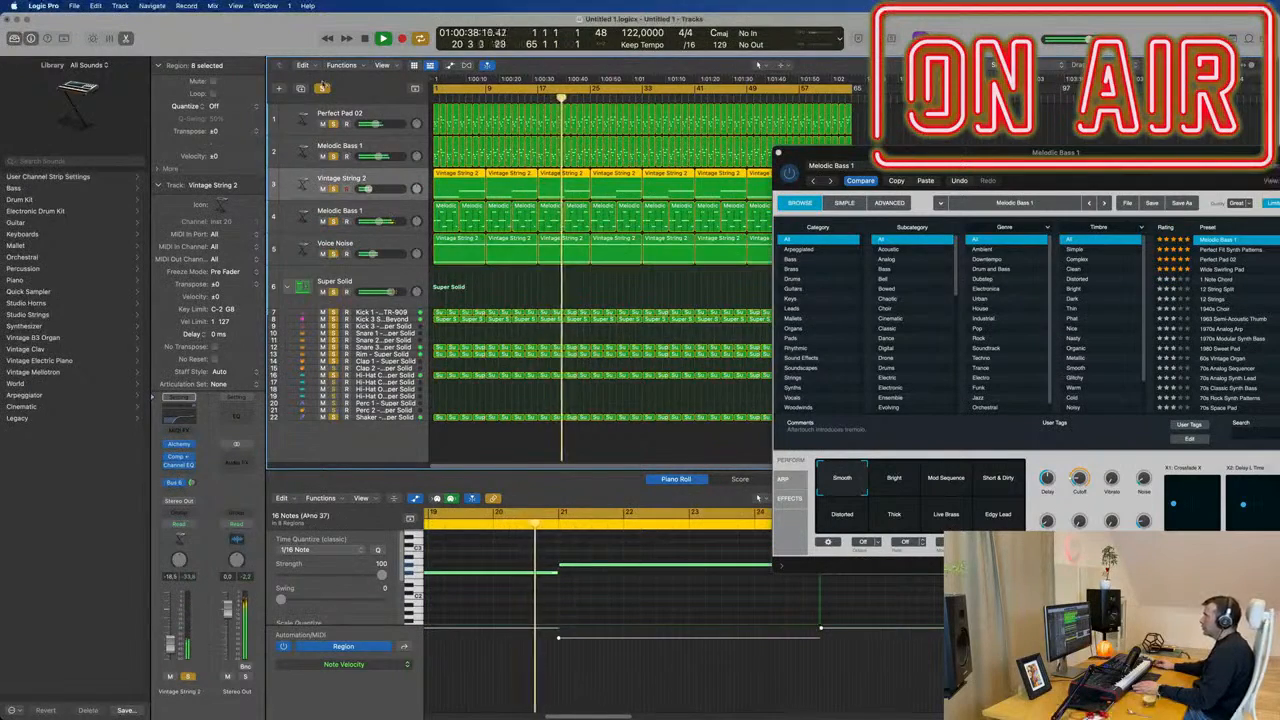
click(322, 89)
drag(1018, 172, 873, 278)
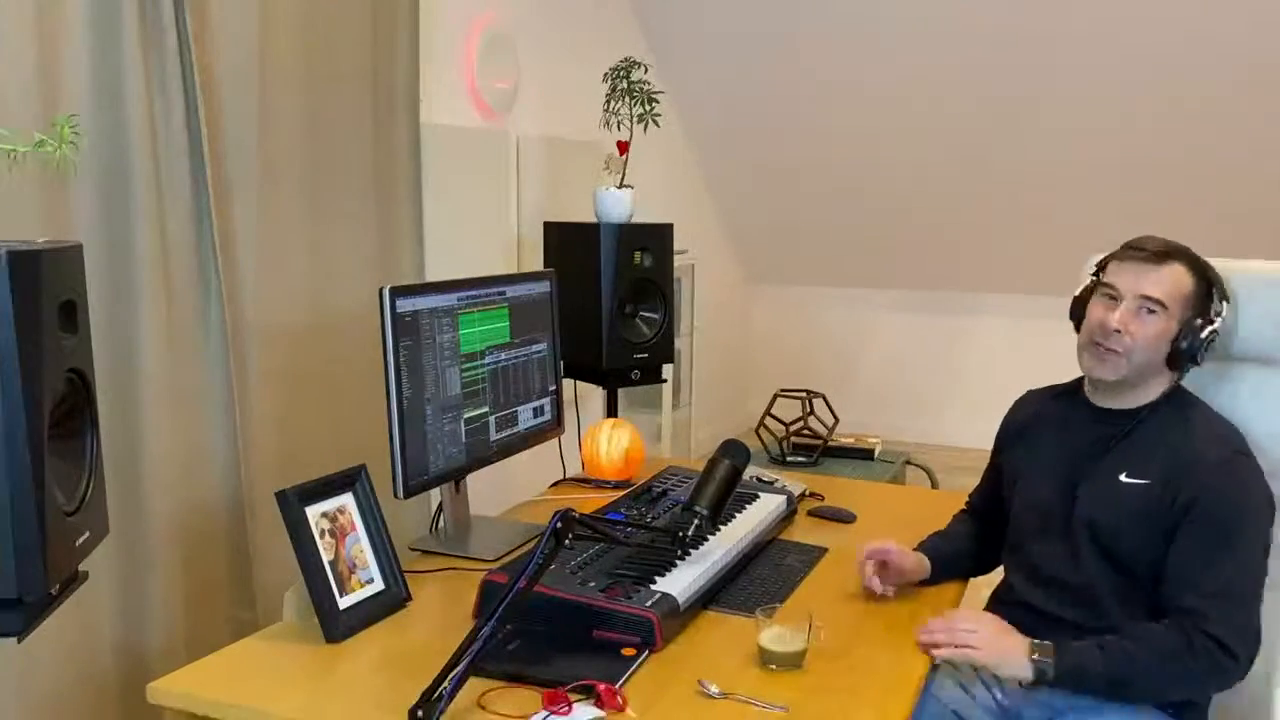